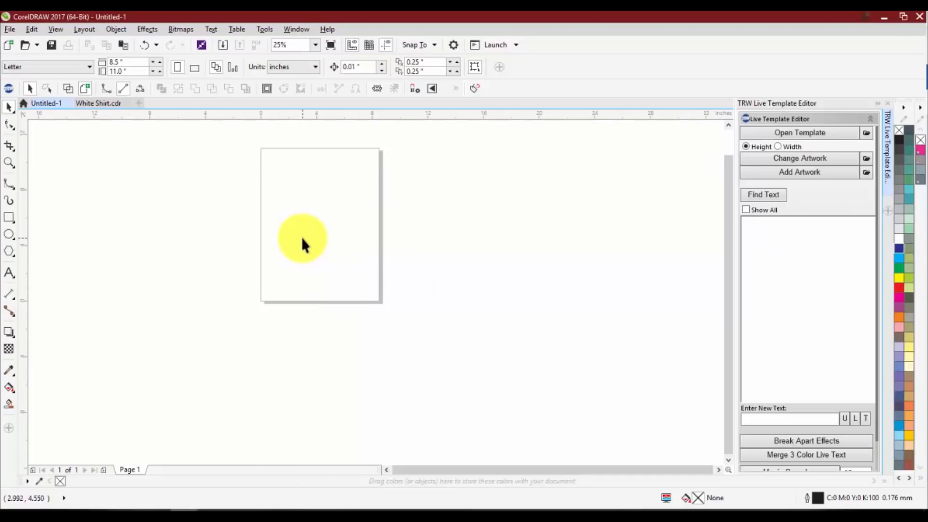
Open the customization options and show the workspace Appearance settings
click(265, 30)
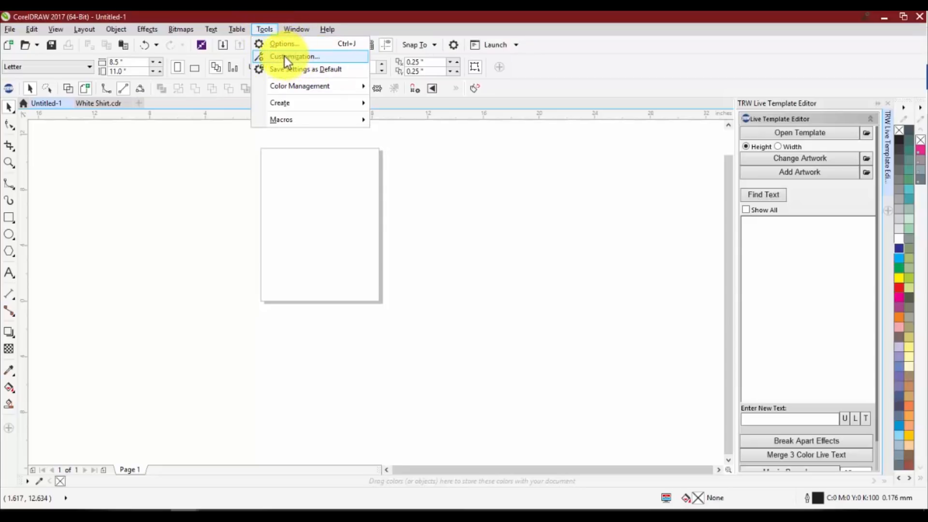
click(309, 61)
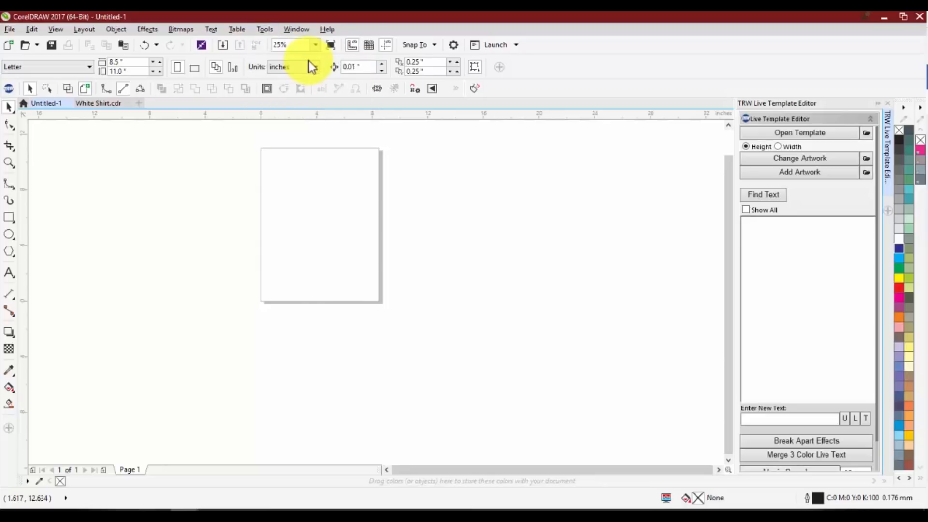
drag(377, 107, 451, 115)
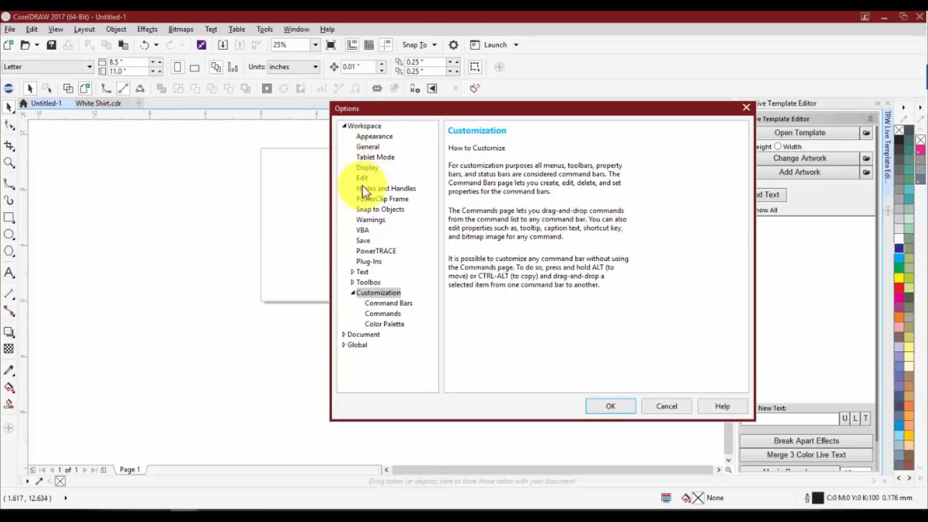
click(371, 136)
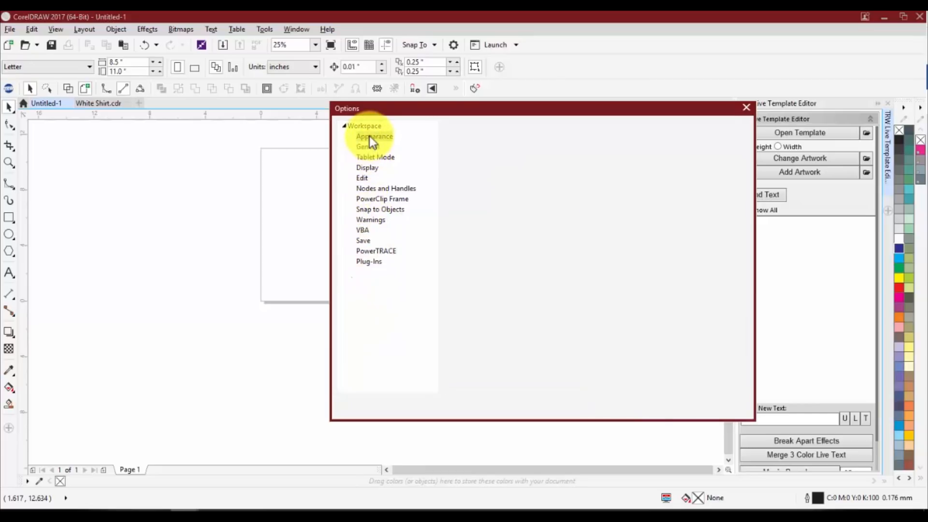
drag(518, 115, 427, 113)
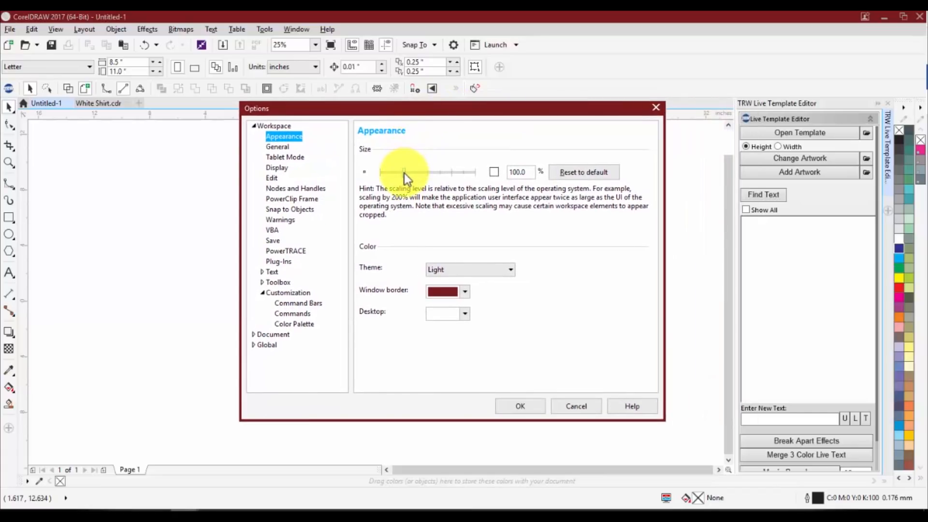
Try an interface scale of 150% and return the scale to 100%
drag(404, 173, 423, 173)
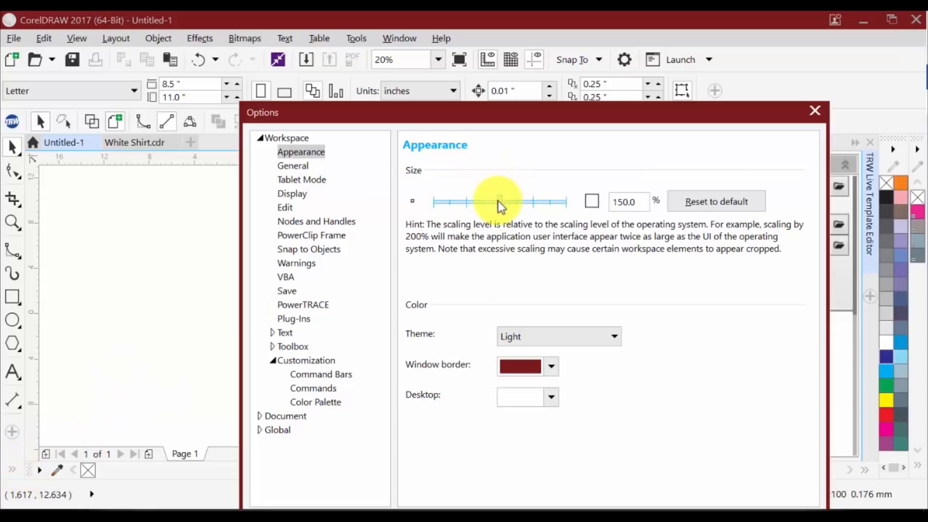
double_click(626, 202)
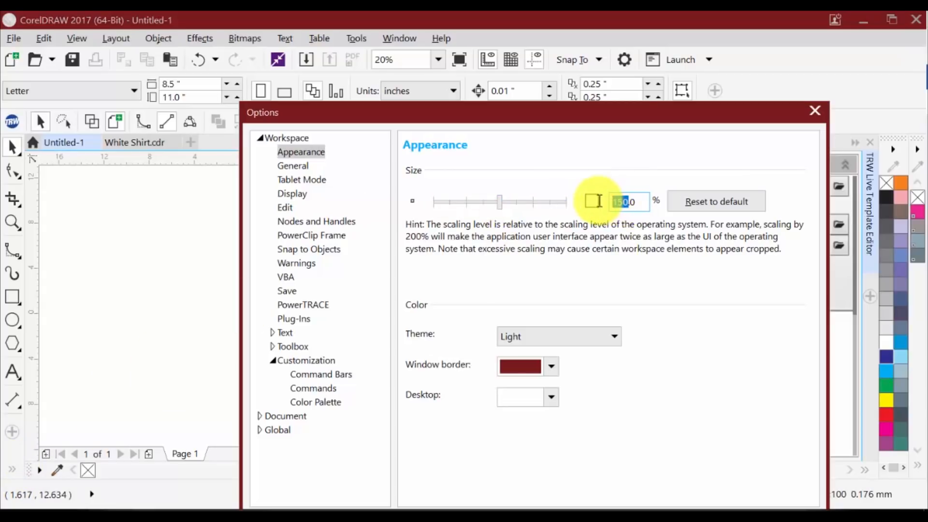
text(100)
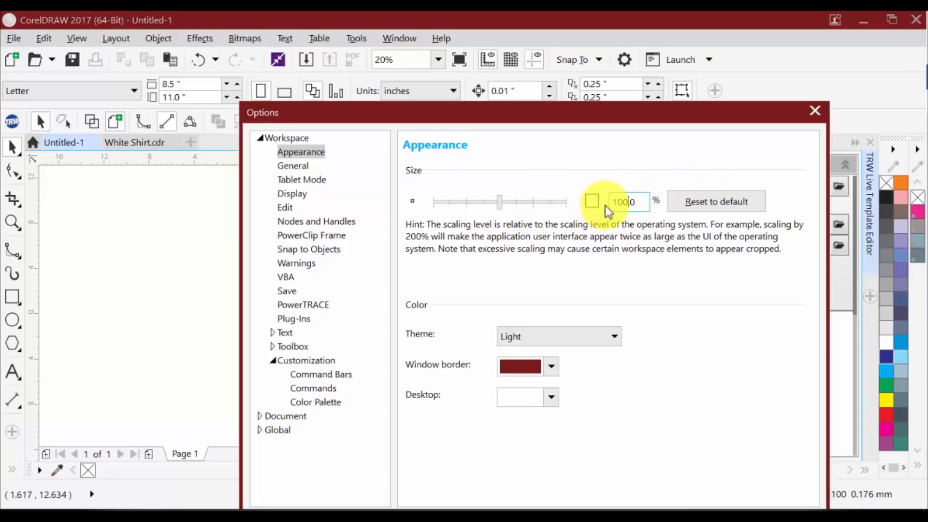
key(Tab)
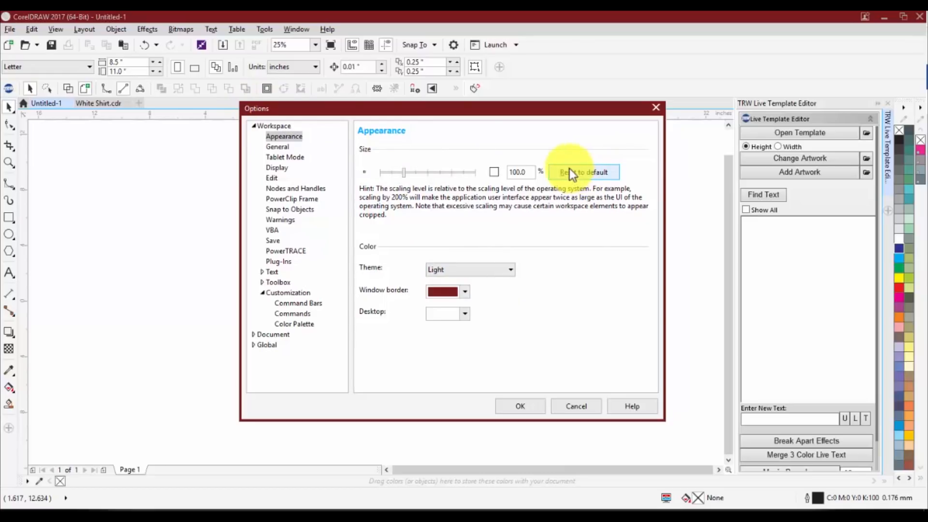
Preview the Black, Dark and Medium interface themes and return to the Light theme
click(454, 276)
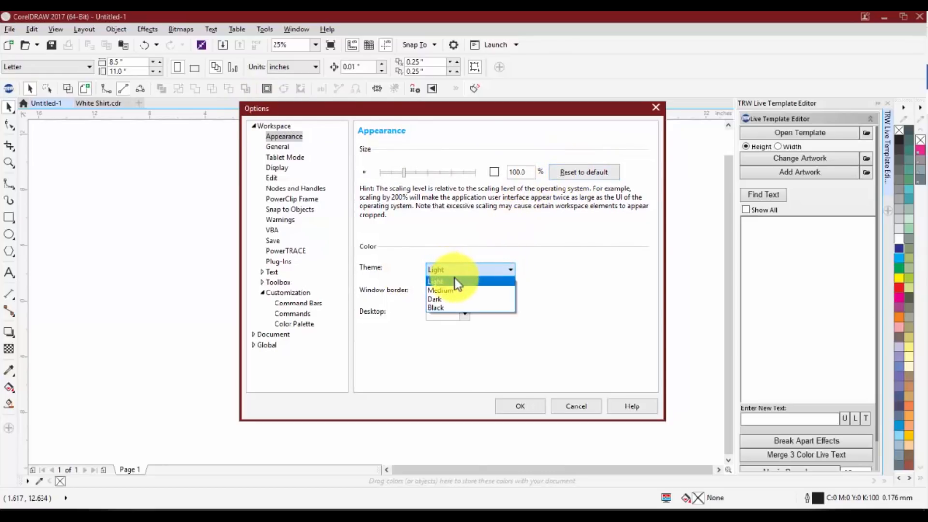
click(456, 306)
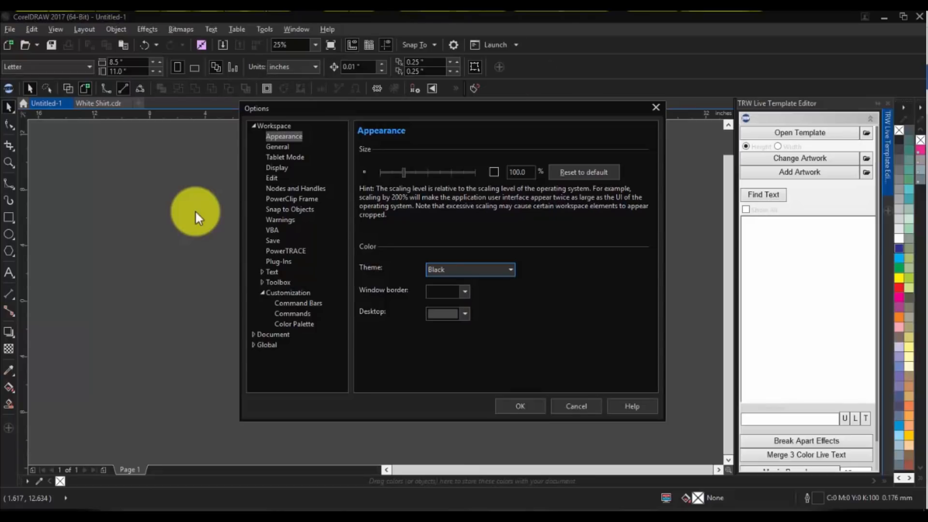
click(456, 271)
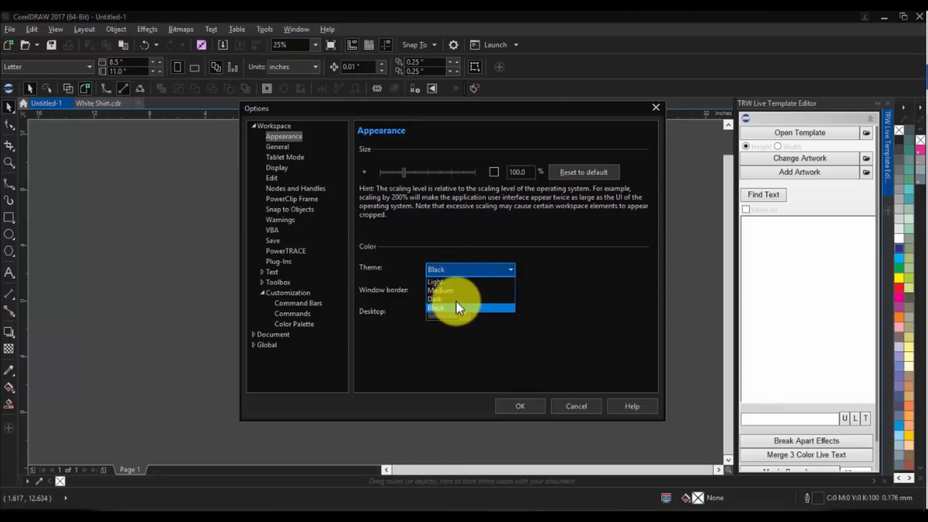
click(455, 298)
click(462, 271)
click(465, 282)
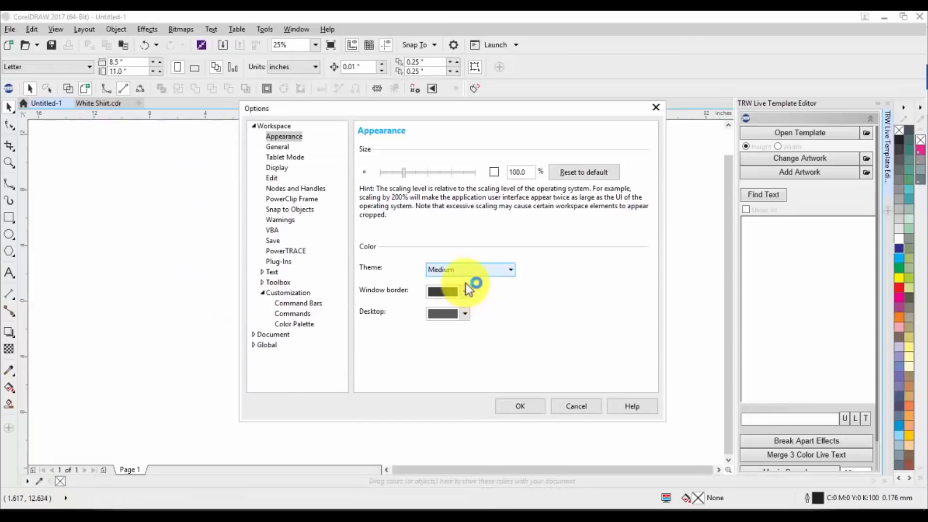
click(468, 268)
click(466, 283)
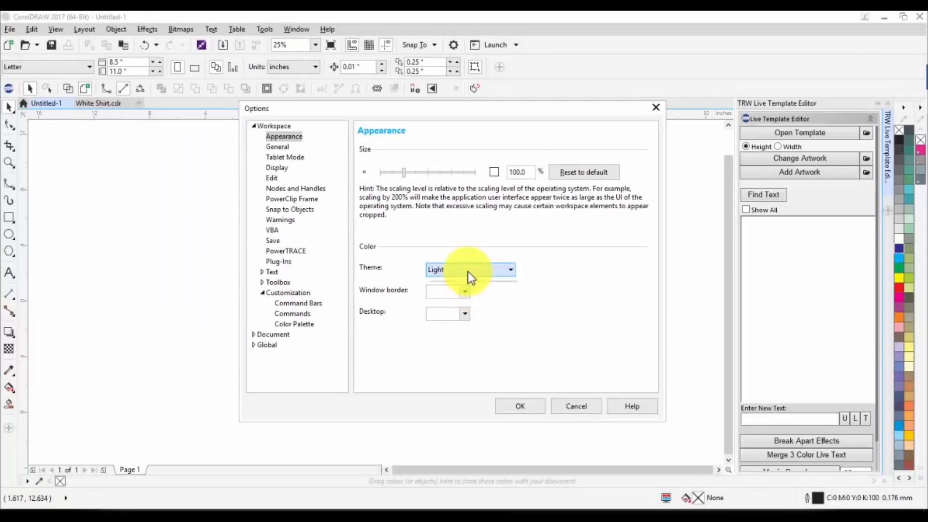
Compare the Black interface theme with Light once more, ending on the Light theme
click(468, 271)
click(468, 309)
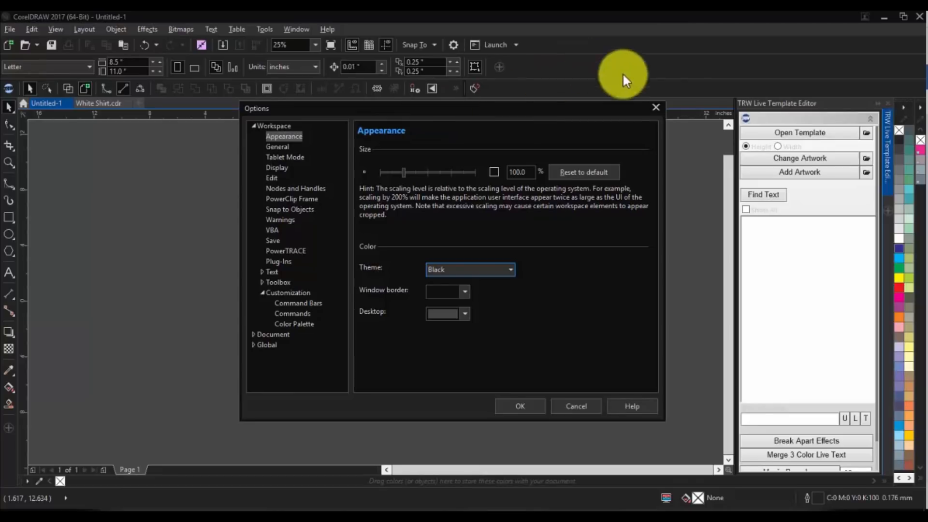
click(469, 269)
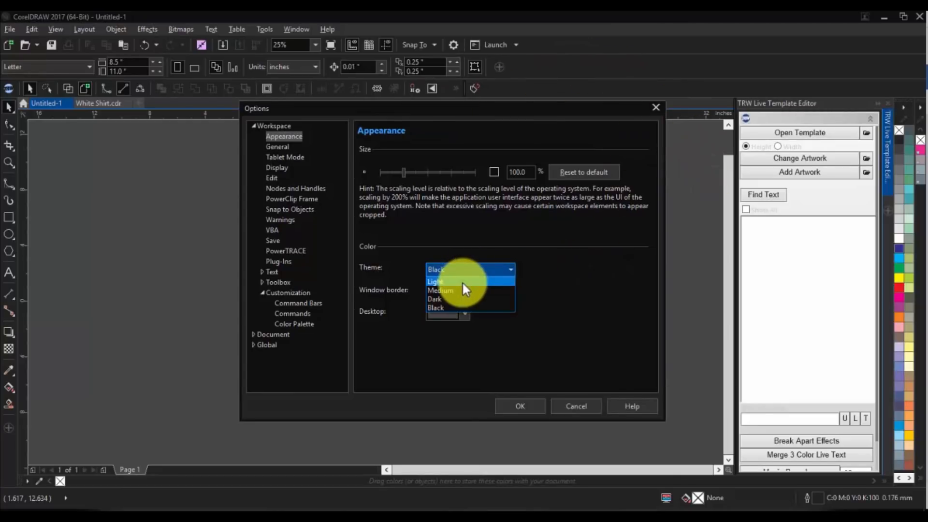
click(462, 284)
click(474, 268)
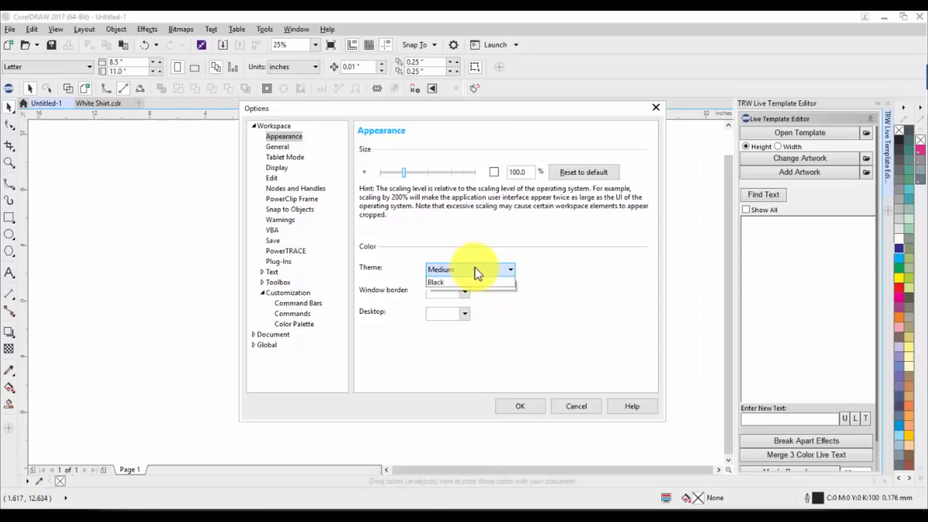
click(472, 281)
Set the window border color to dark red #8F0808
click(466, 290)
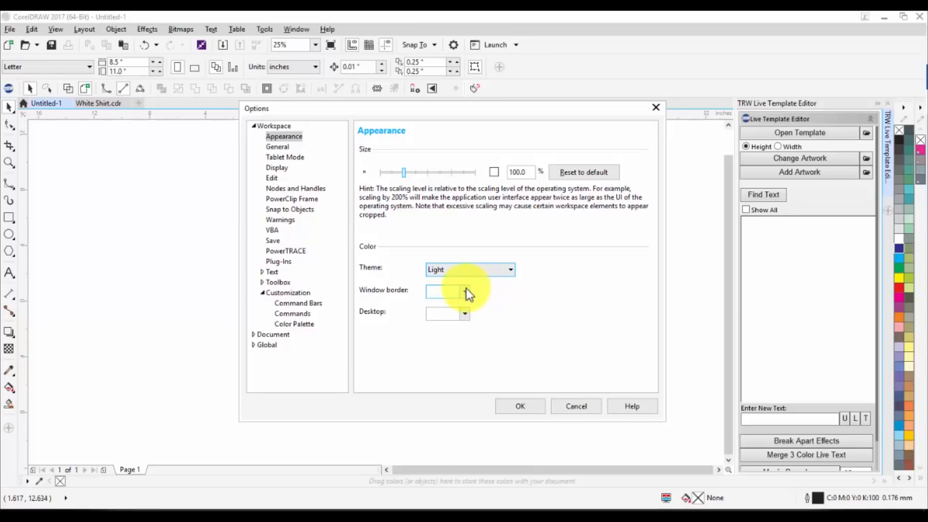
click(493, 364)
mouse_move(493, 363)
mouse_down()
mouse_move(470, 372)
mouse_move(495, 379)
mouse_up()
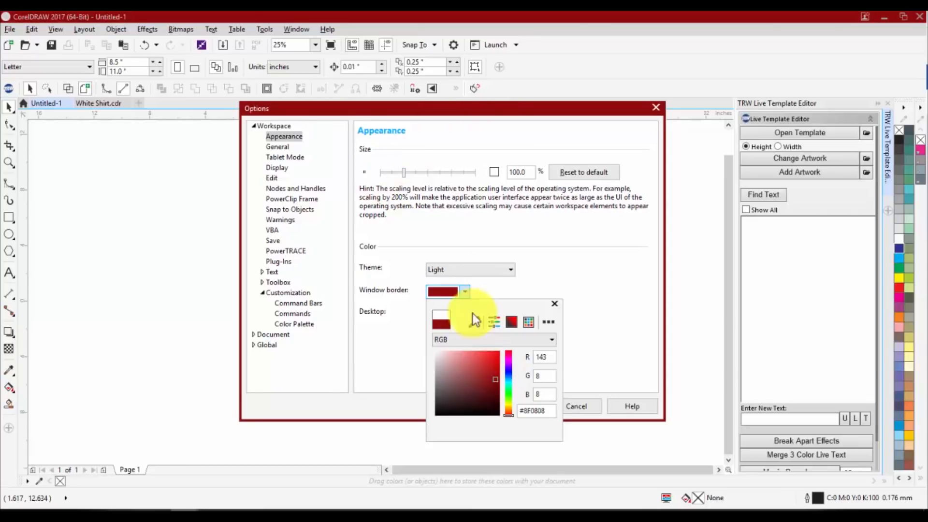
click(612, 319)
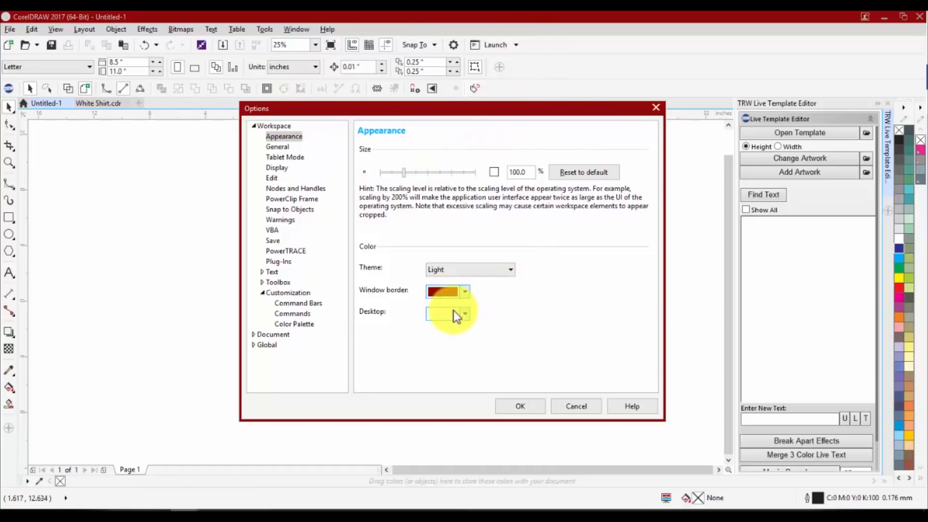
View the General workspace settings, close the options dialog and reopen the customization options at the General settings
click(279, 147)
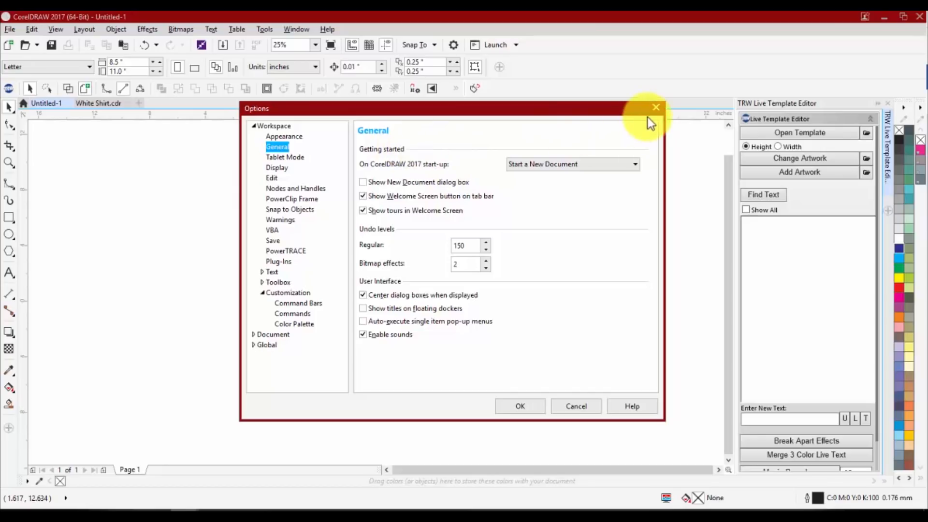
click(656, 107)
click(264, 29)
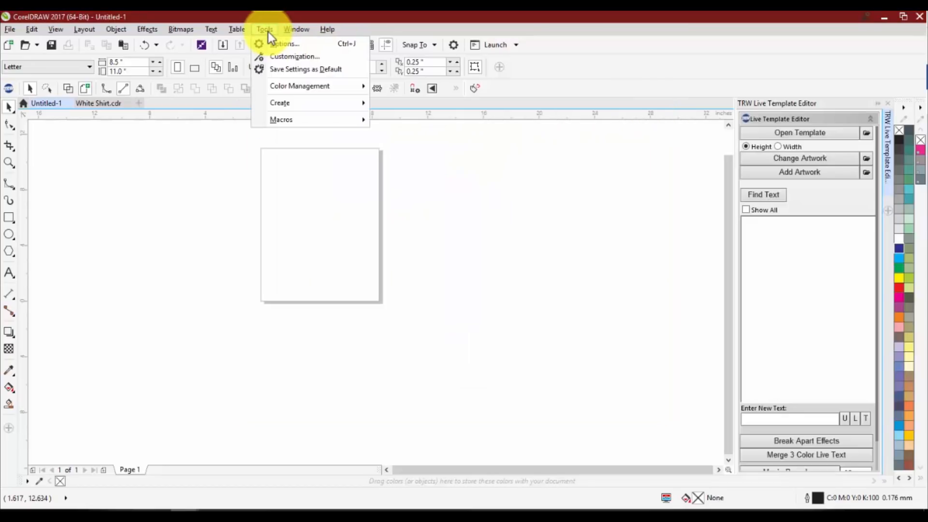
click(279, 56)
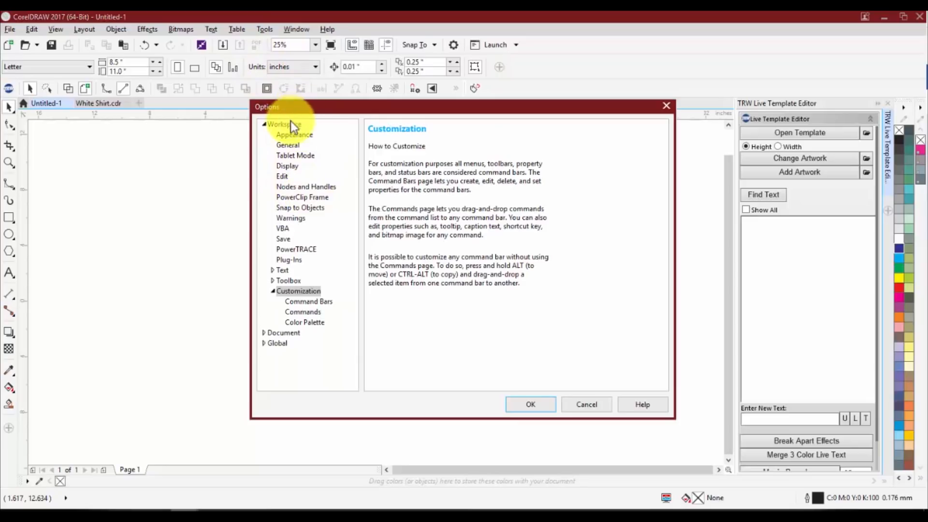
click(291, 146)
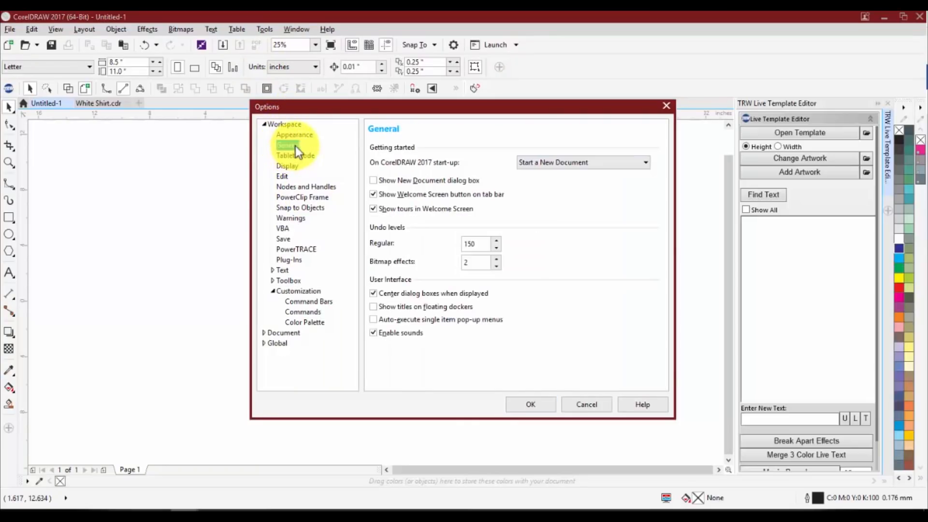
Choose Start a New Document as the action performed on CorelDRAW 2017 start-up
click(605, 167)
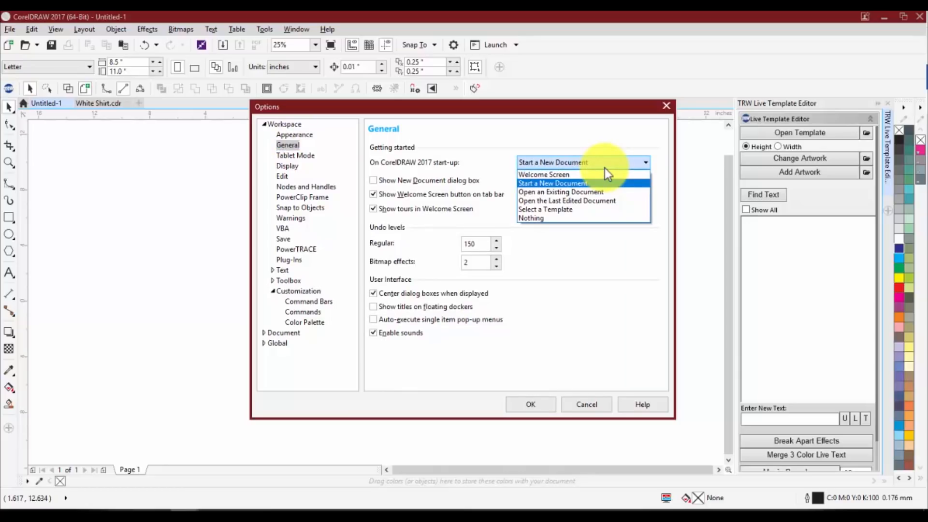
click(605, 167)
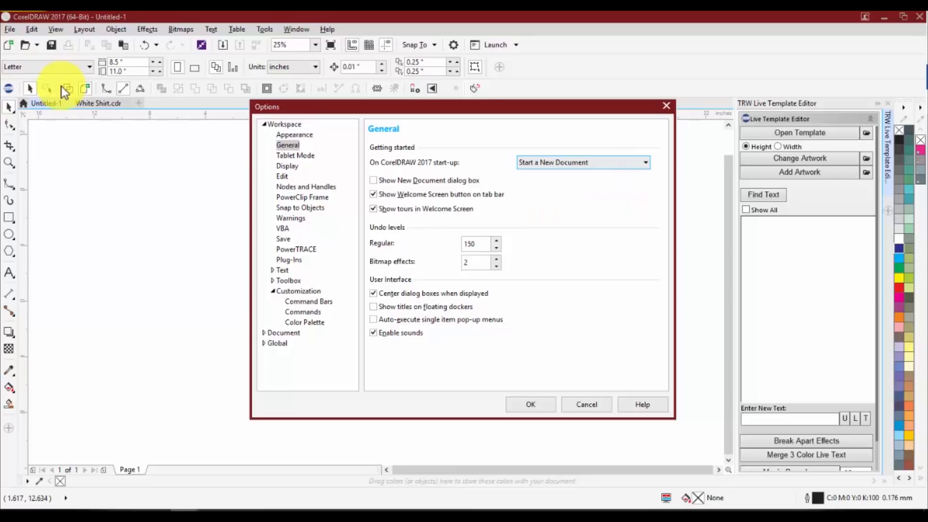
click(546, 164)
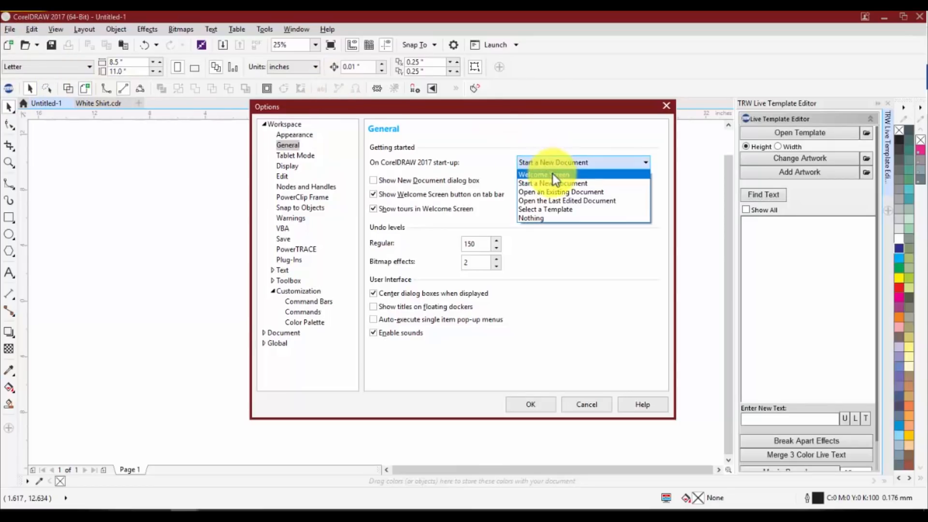
click(552, 182)
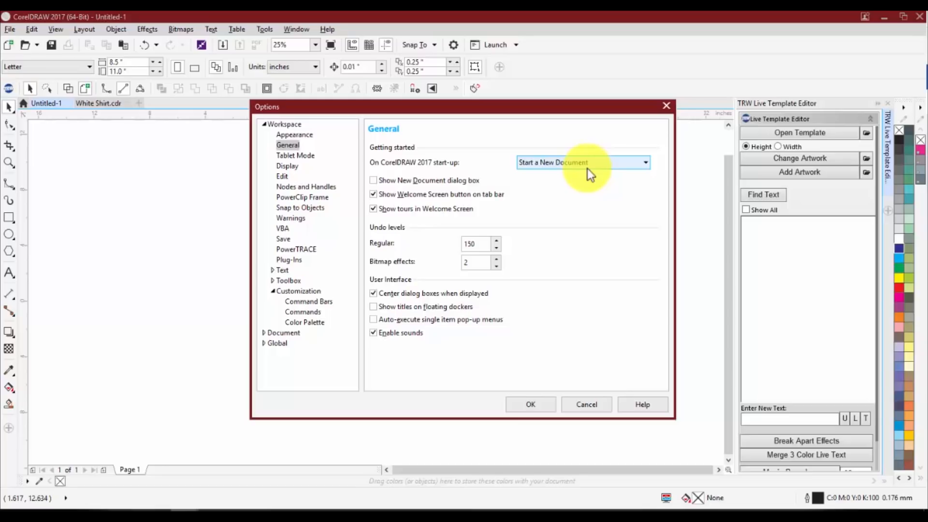
Examine the default mouse wheel action in the Display settings, and browse the Edit through VBA settings up to the Save backup options
click(287, 166)
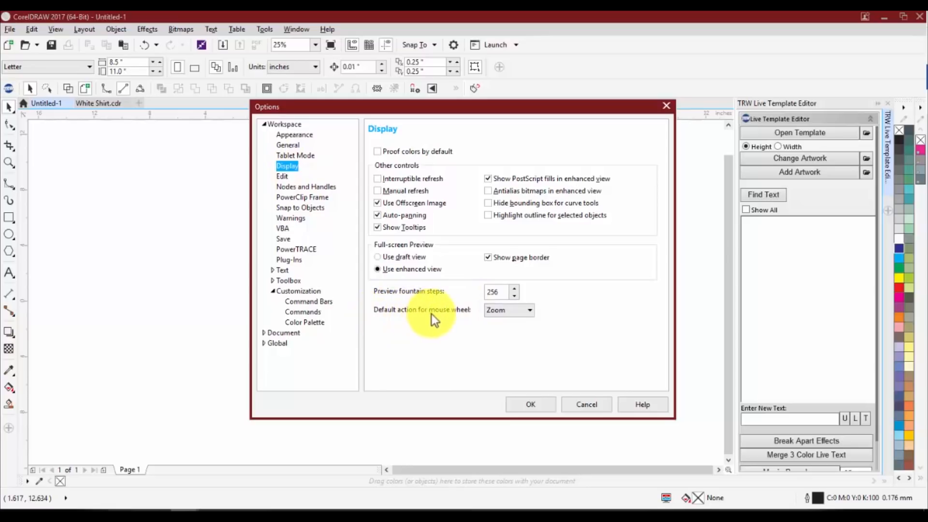
click(503, 314)
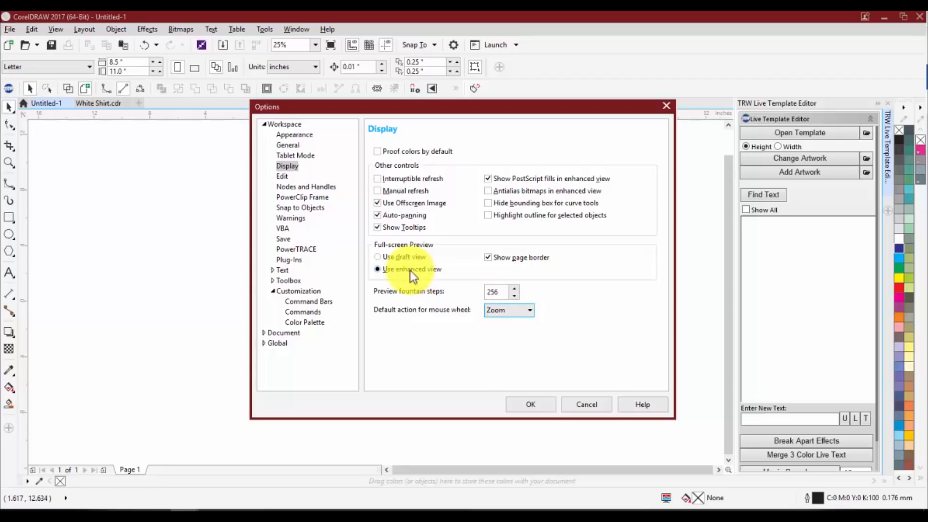
click(285, 176)
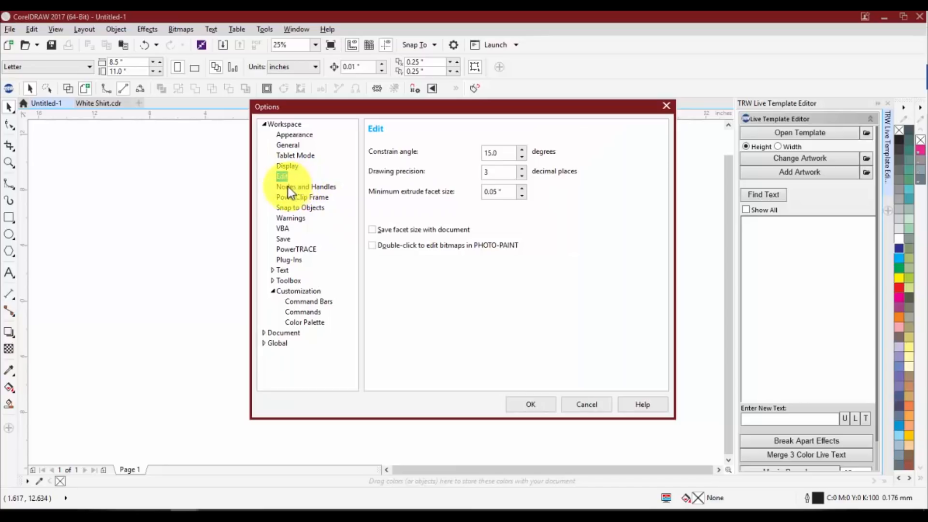
click(289, 187)
click(301, 200)
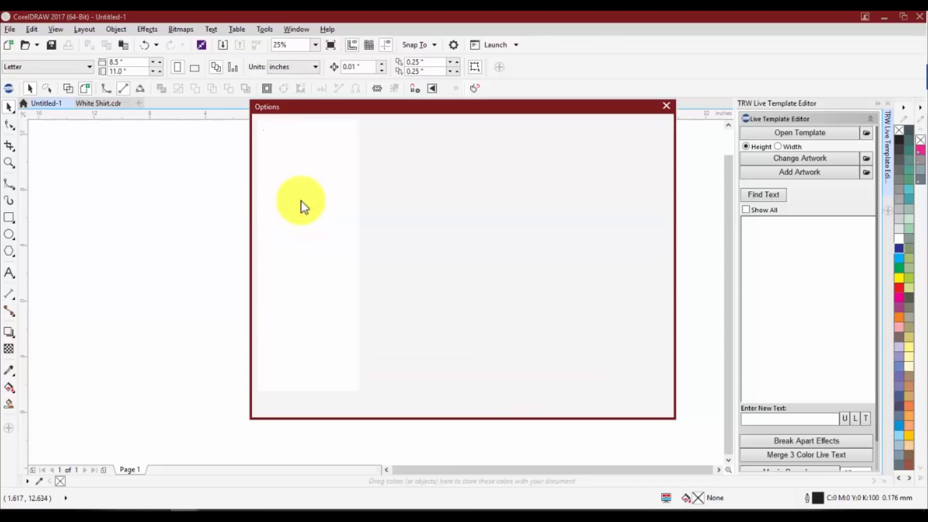
click(315, 207)
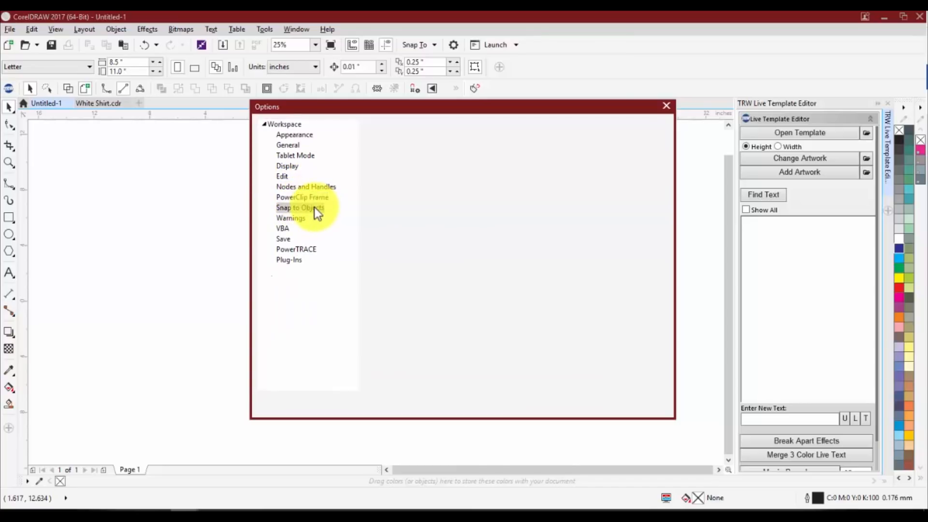
click(292, 219)
click(290, 226)
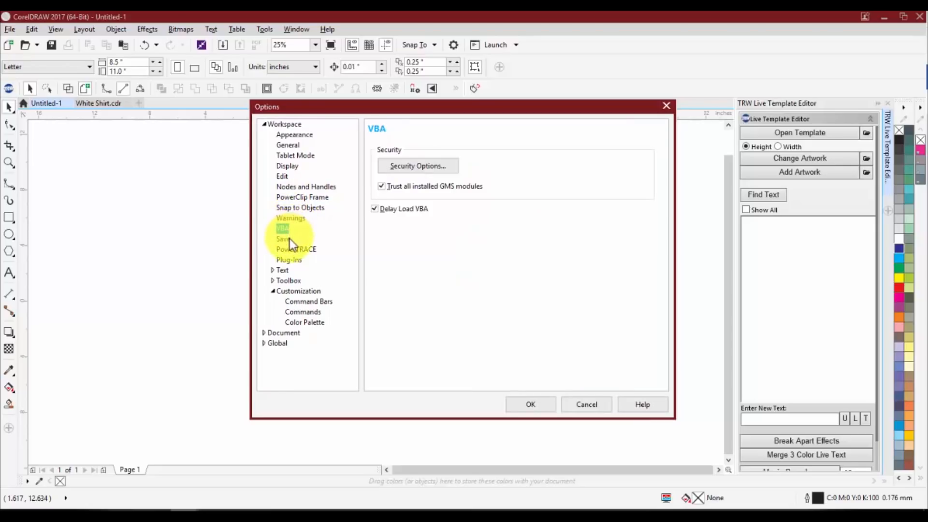
click(281, 240)
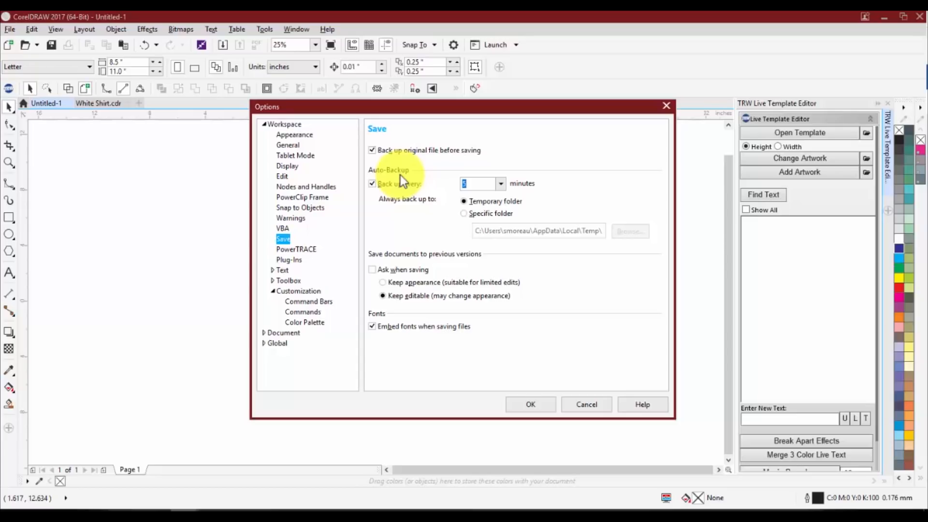
Try a 20-minute auto-backup interval in the Save settings, and return the interval to 5 minutes
click(500, 184)
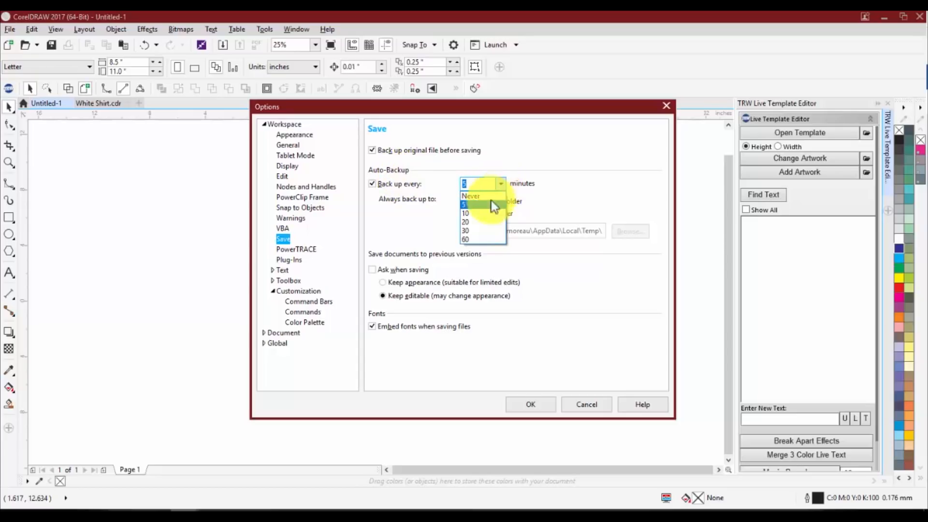
click(472, 222)
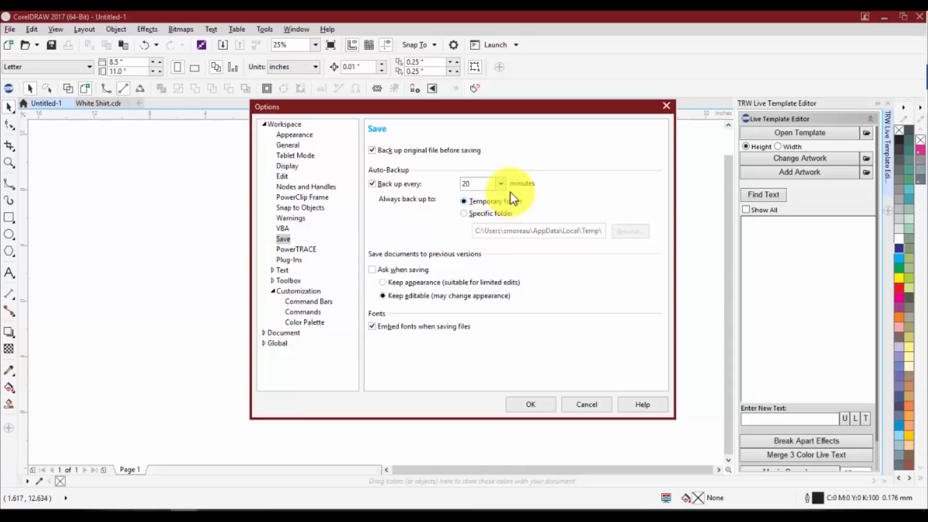
click(501, 183)
click(495, 203)
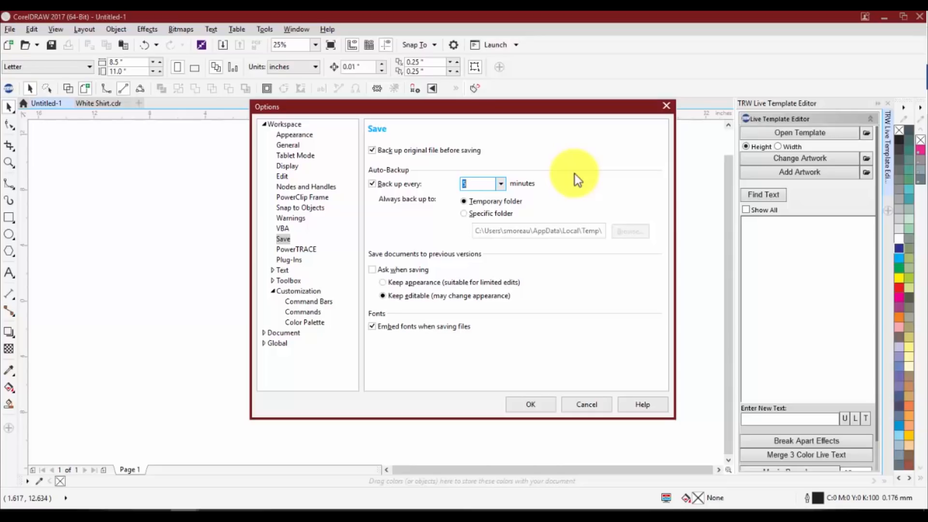
click(474, 187)
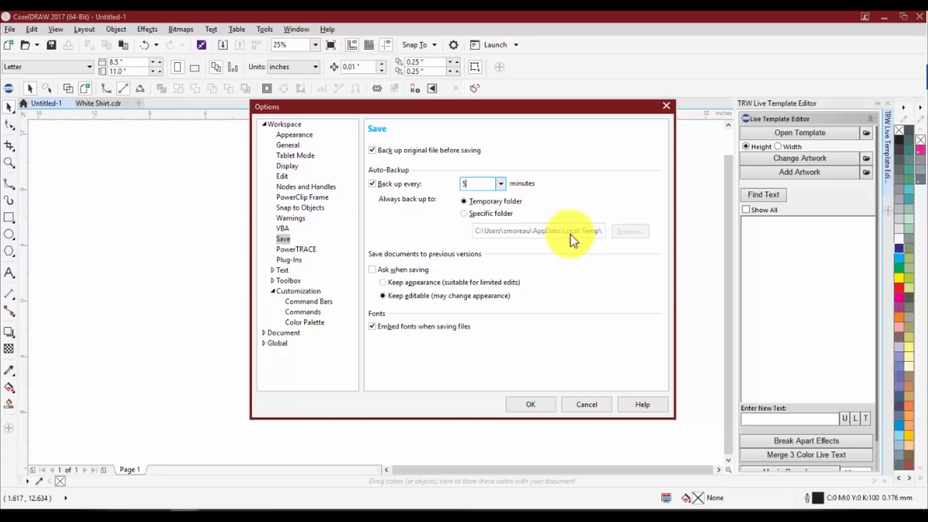
Direct auto-backups to a specific folder, browse the available locations and accept the preselected folder
click(463, 214)
click(625, 229)
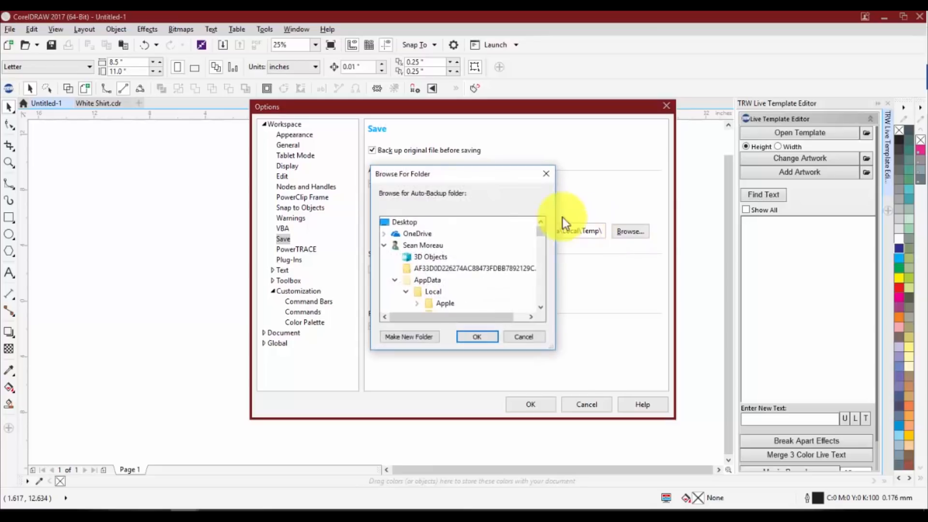
scroll(425, 260, down, 2)
scroll(433, 273, up, 2)
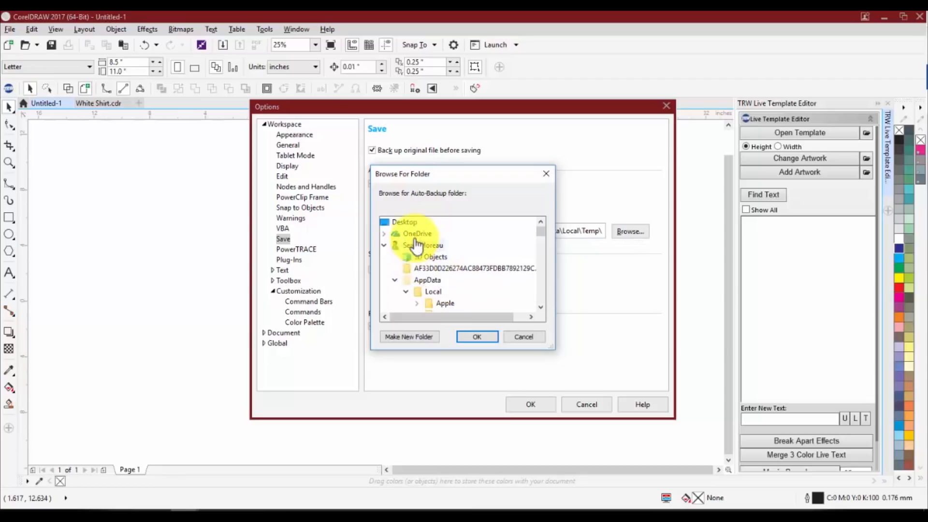
scroll(455, 286, down, 2)
scroll(454, 287, down, 10)
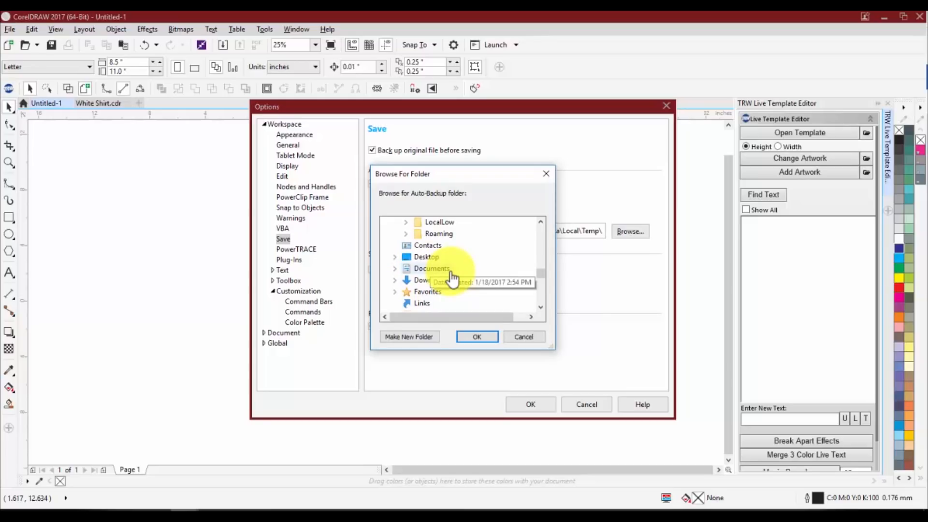
click(491, 337)
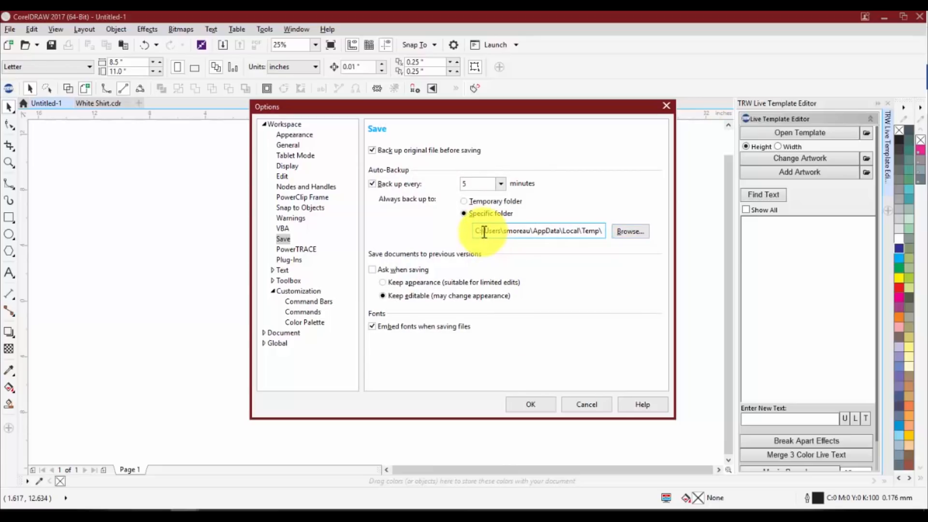
drag(483, 231, 628, 232)
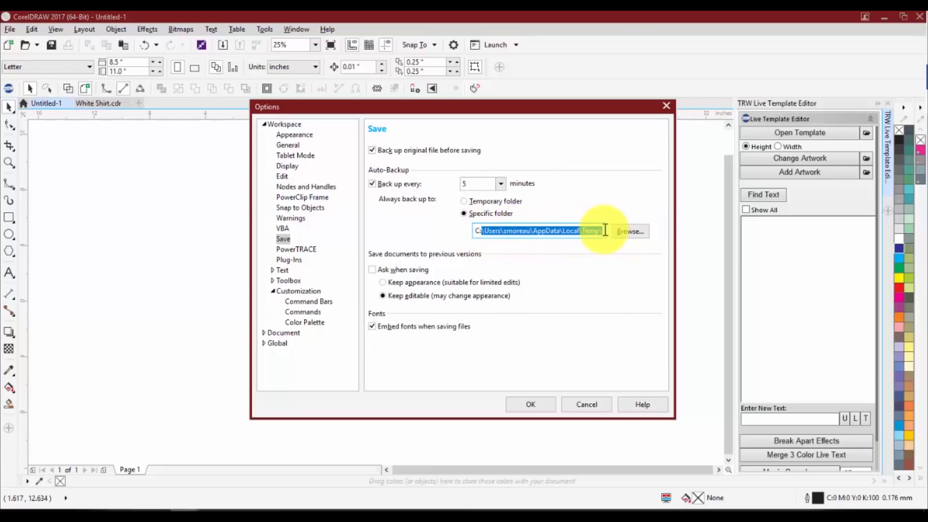
click(507, 231)
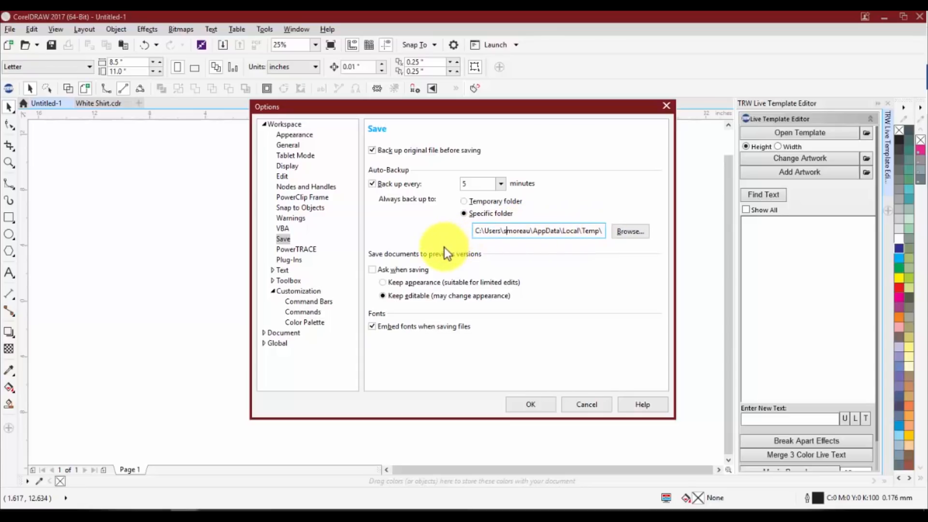
View the Text and Toolbox settings, expand the Toolbox category, and show the Fonts settings
click(284, 271)
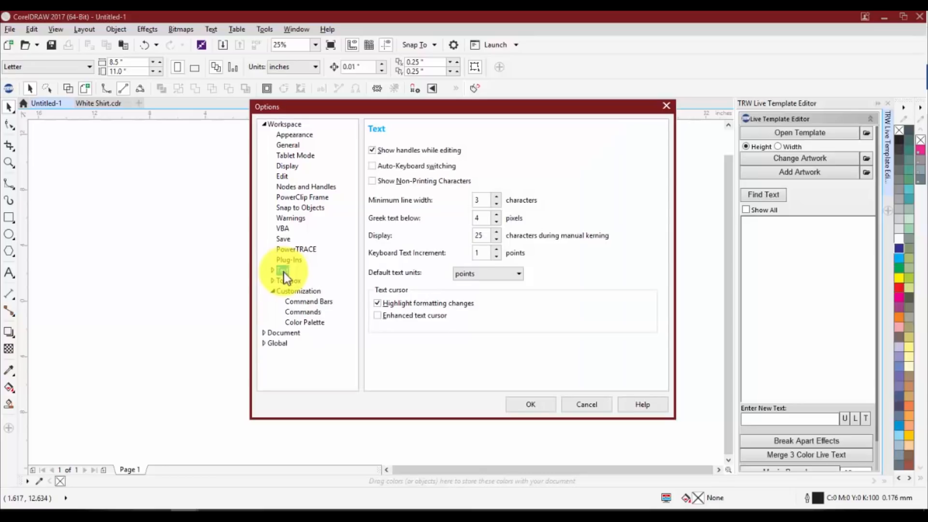
click(285, 281)
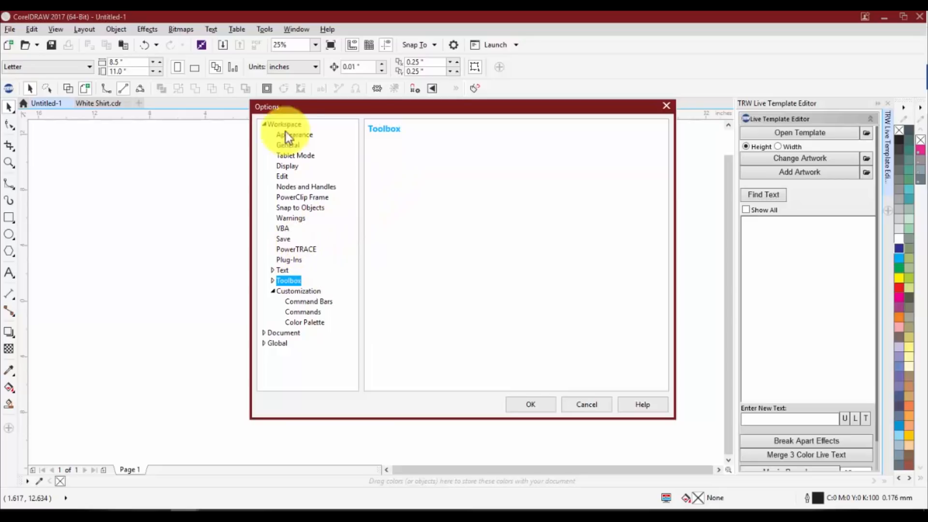
click(273, 280)
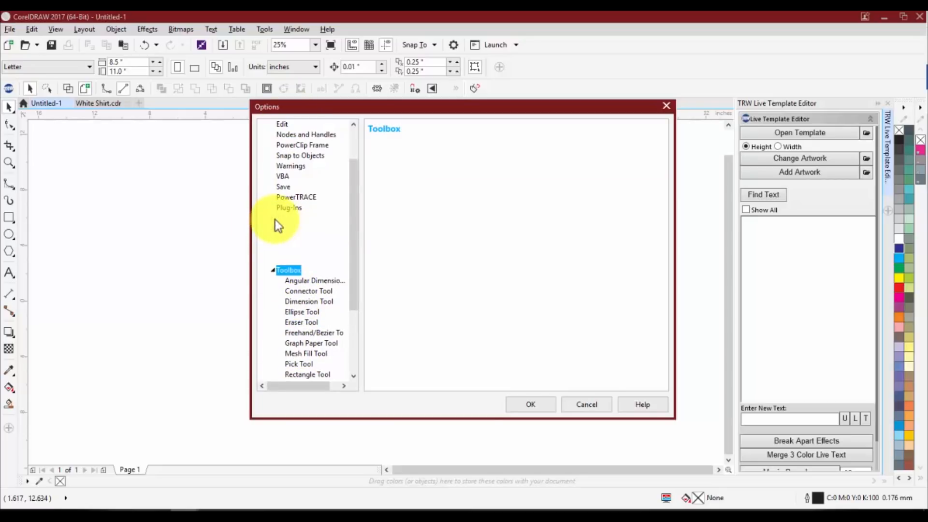
click(293, 240)
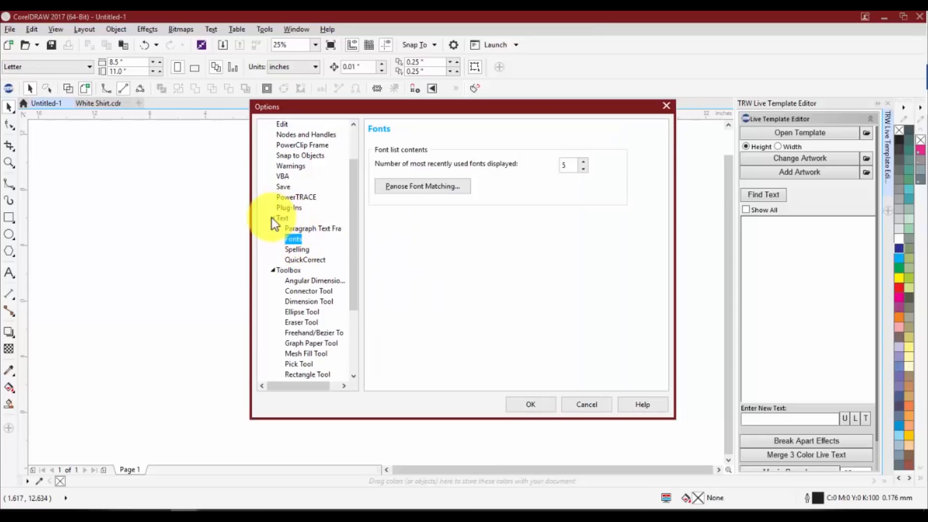
Browse the individual tool settings, examining the Mesh Fill Tool and Connector Tool options
click(295, 291)
scroll(300, 293, down, 2)
click(300, 292)
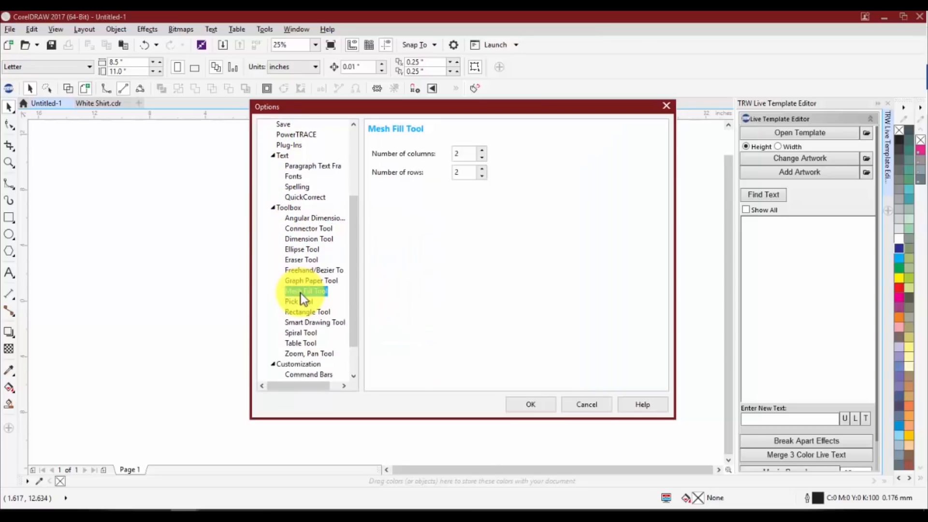
scroll(294, 280, down, 2)
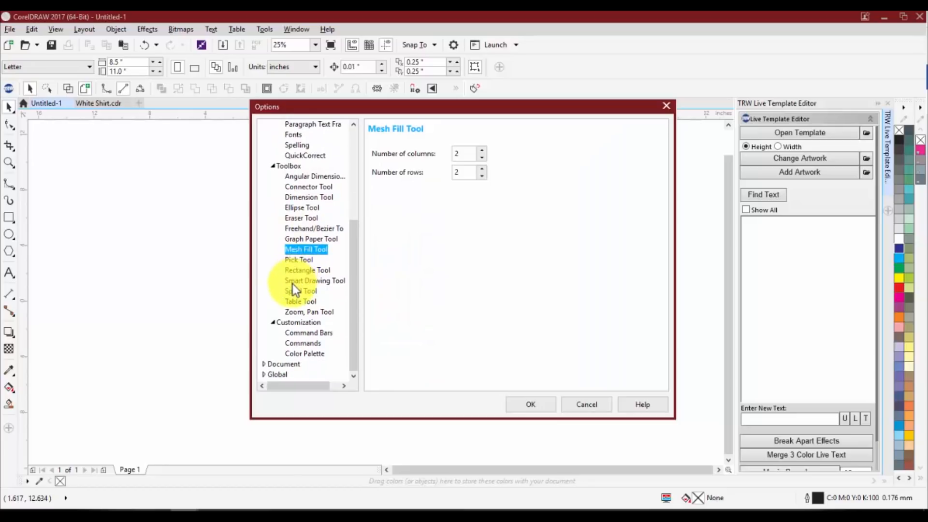
scroll(297, 260, up, 5)
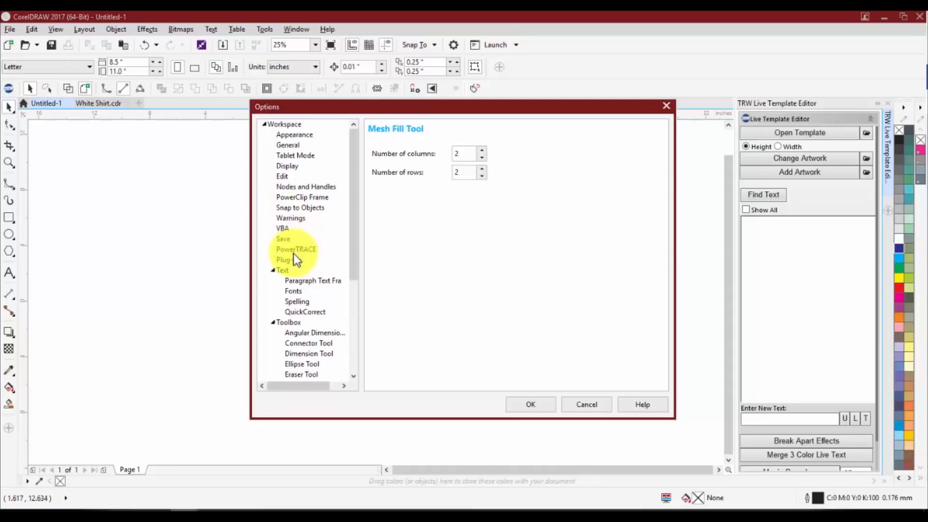
scroll(296, 300, down, 1)
click(300, 312)
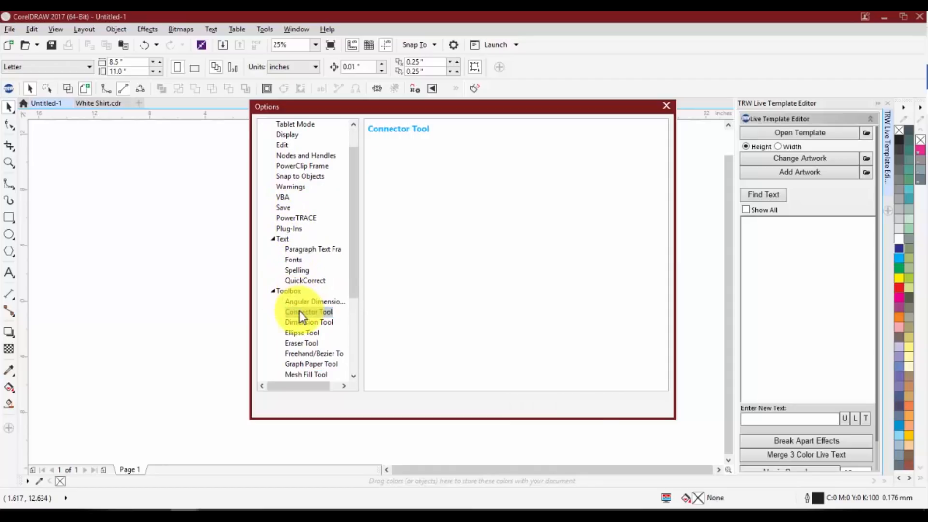
scroll(296, 242, up, 1)
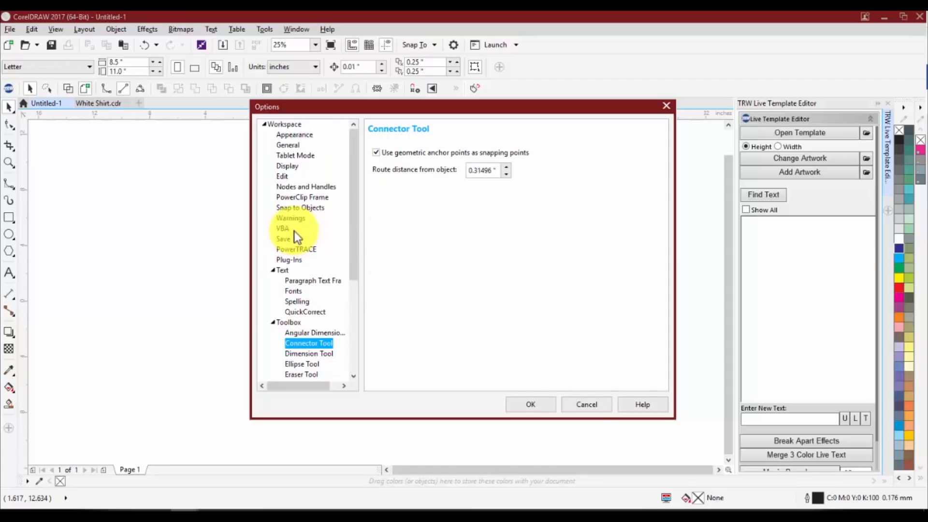
Examine the available cusp node shapes in the Nodes and Handles settings
click(290, 188)
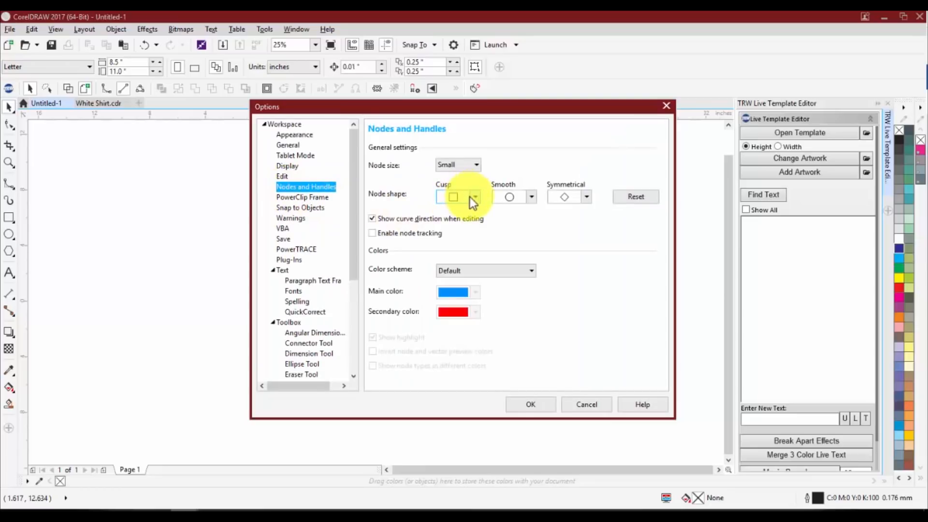
click(474, 198)
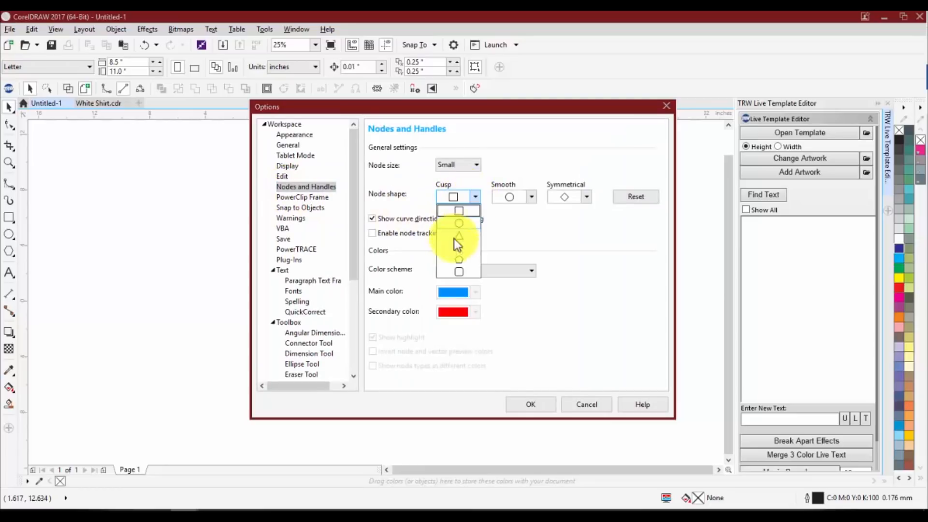
click(519, 195)
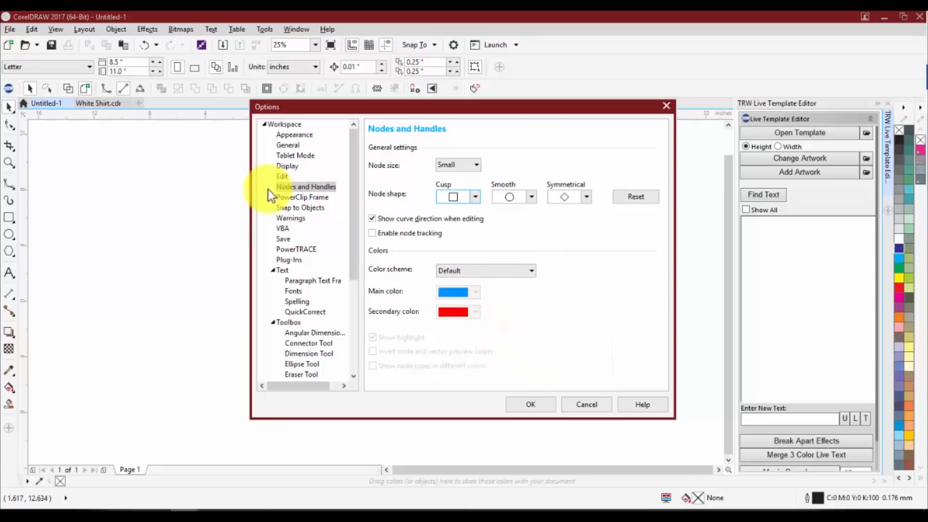
Review the Appearance, General, Display and Save settings, and close the options without applying the changes
click(288, 135)
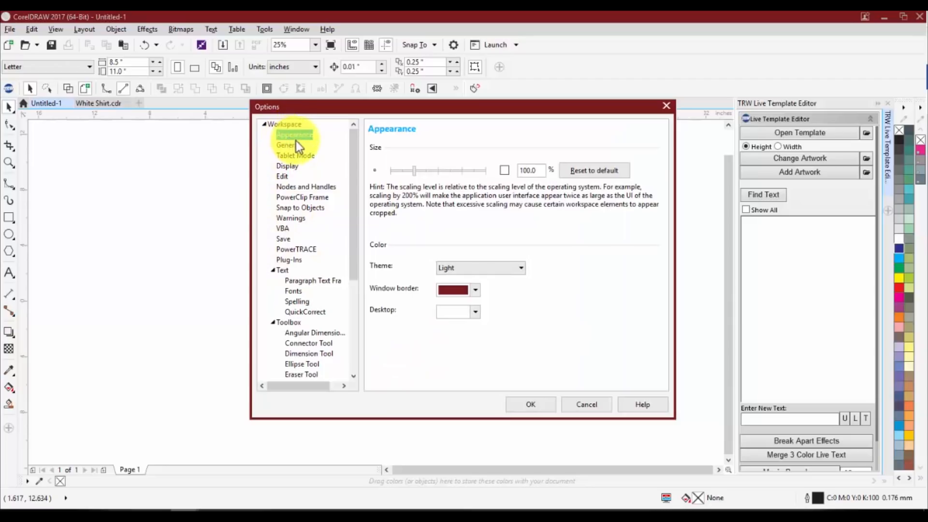
click(289, 144)
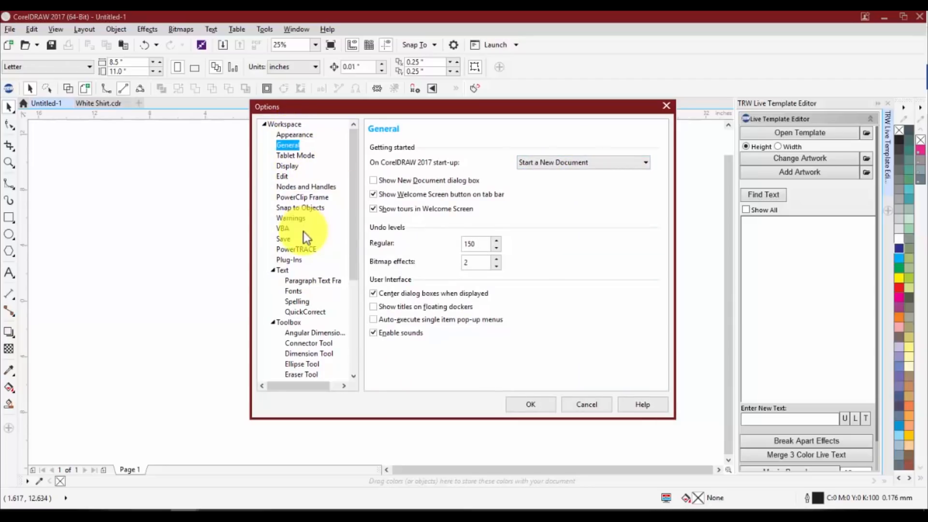
click(299, 164)
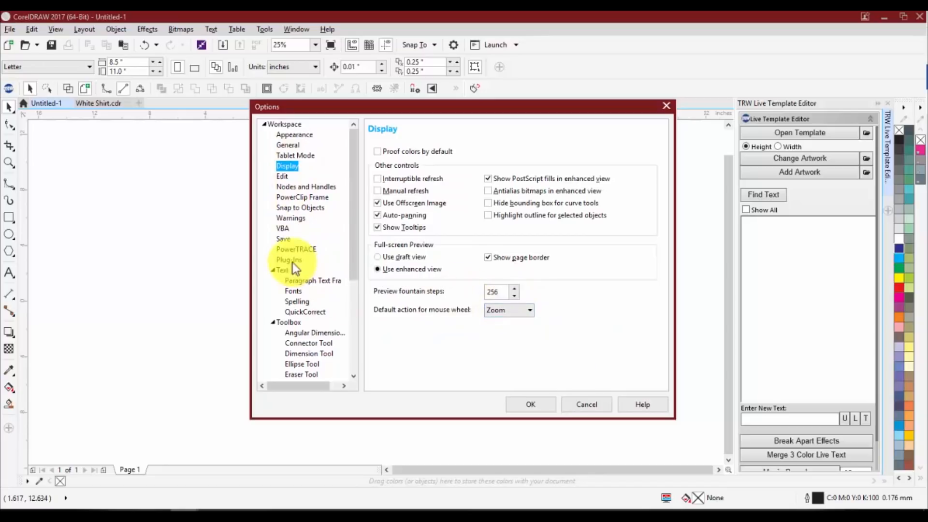
click(285, 238)
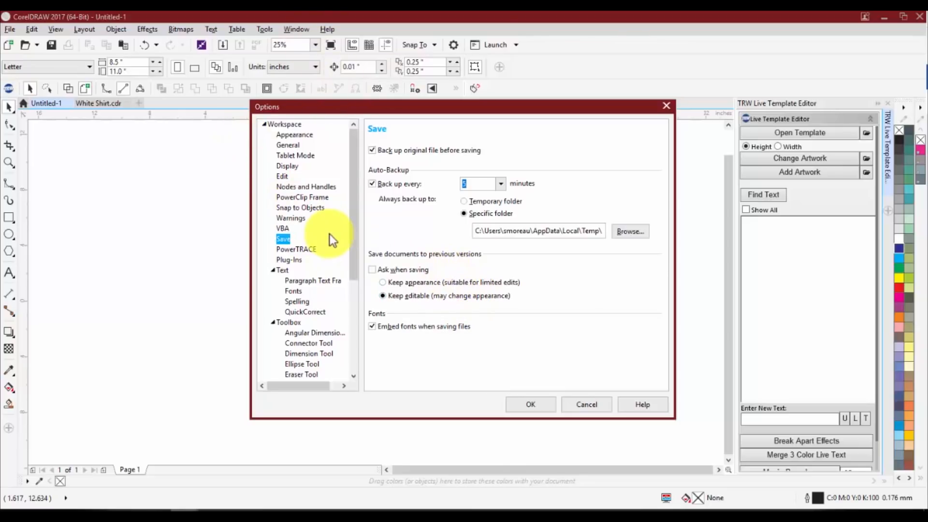
scroll(349, 242, down, 5)
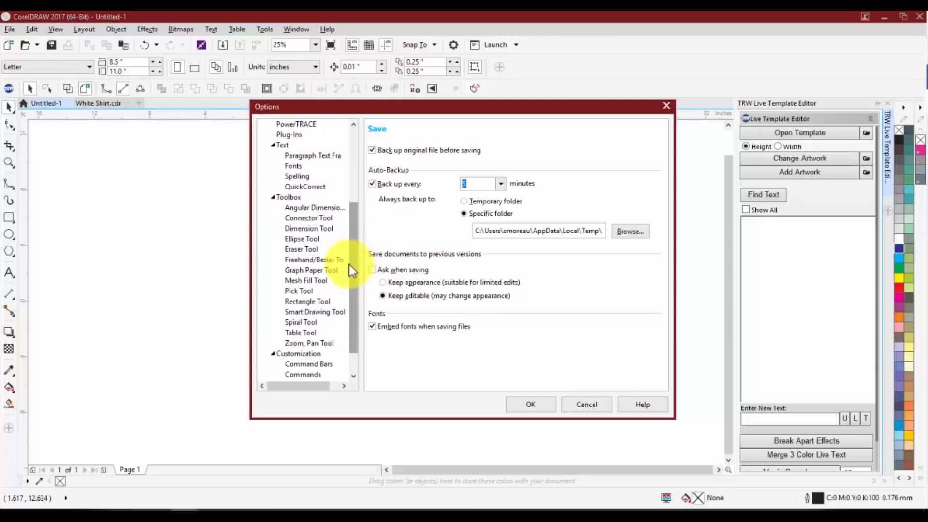
click(590, 405)
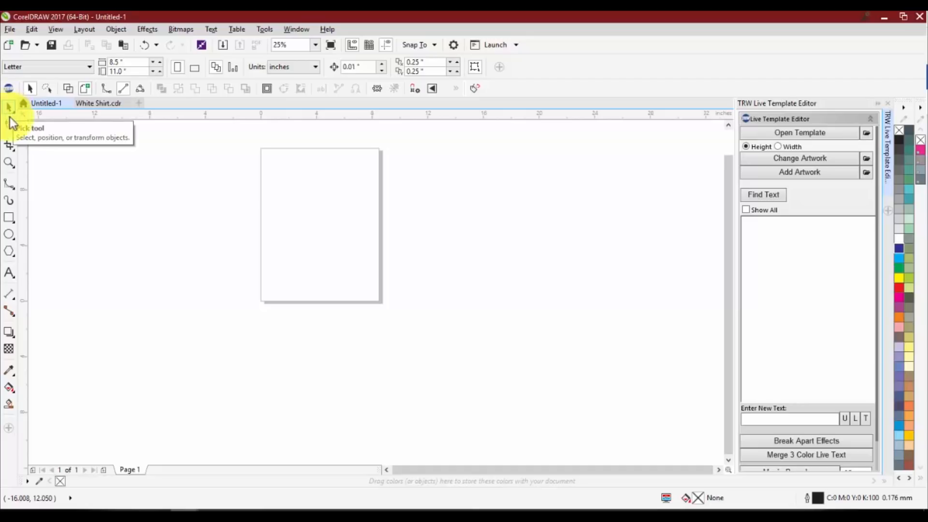
Draw three rectangles: one about 2.13 × 2.75 inches left of the page, a near-square on the page, and one about 3.88 × 1.8 inches below it
click(8, 217)
mouse_move(247, 218)
mouse_down()
mouse_move(264, 251)
mouse_move(324, 288)
mouse_move(324, 301)
mouse_up()
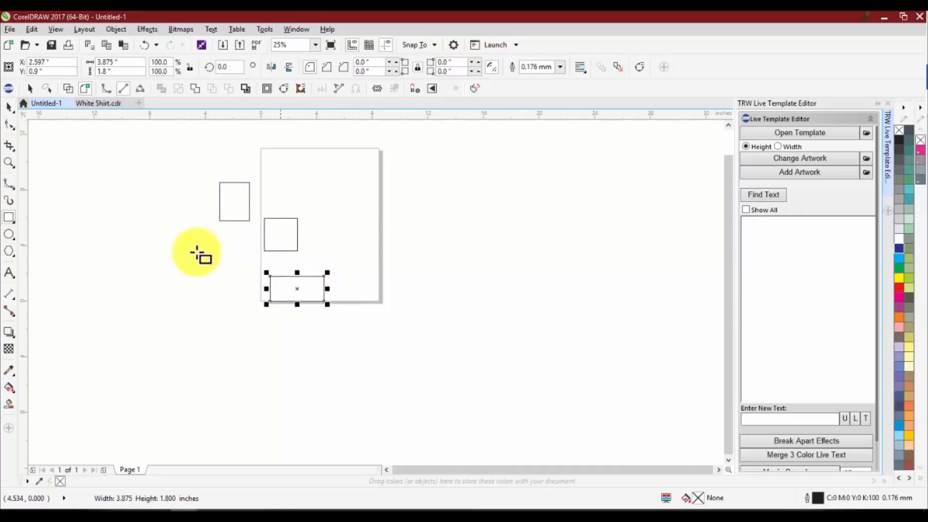
Select the rectangles one by one with the Pick tool, marquee-select the two on the page, and clear the selection
click(9, 105)
click(148, 176)
click(229, 193)
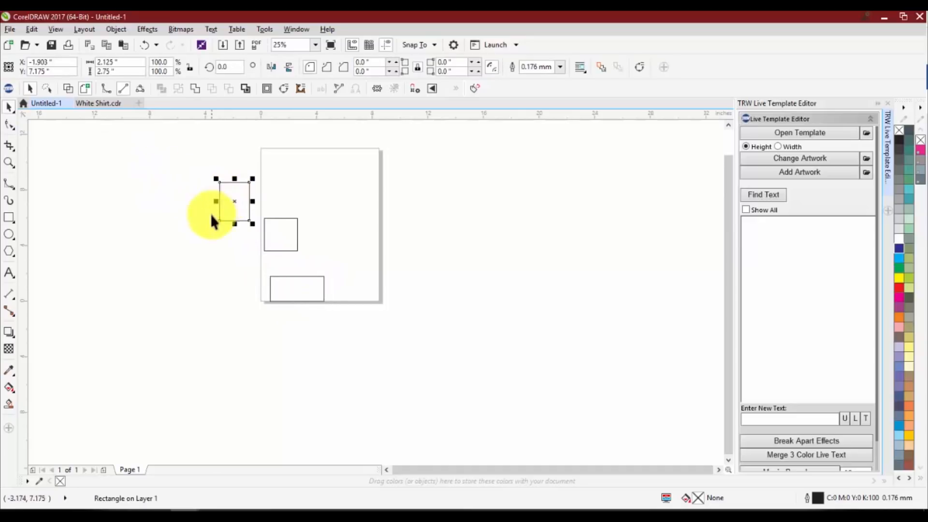
click(222, 243)
click(280, 231)
click(271, 288)
click(231, 287)
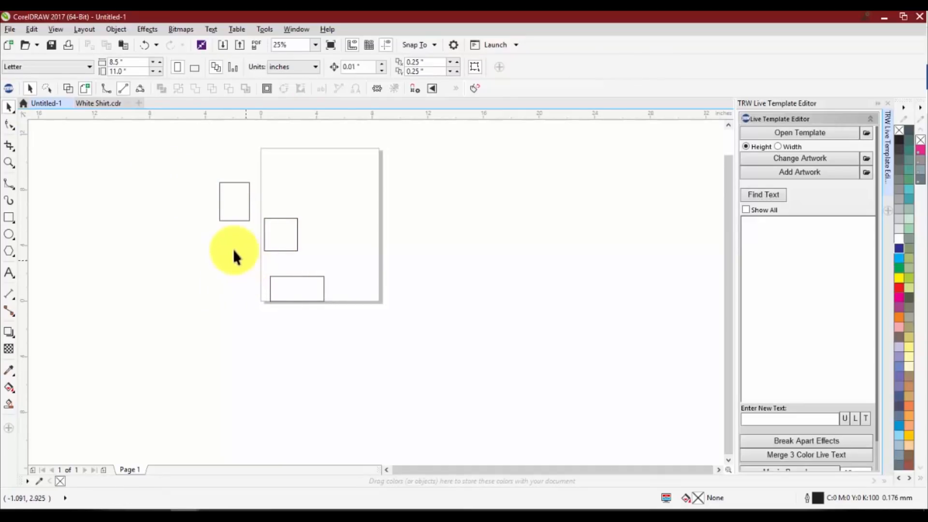
drag(259, 192, 375, 321)
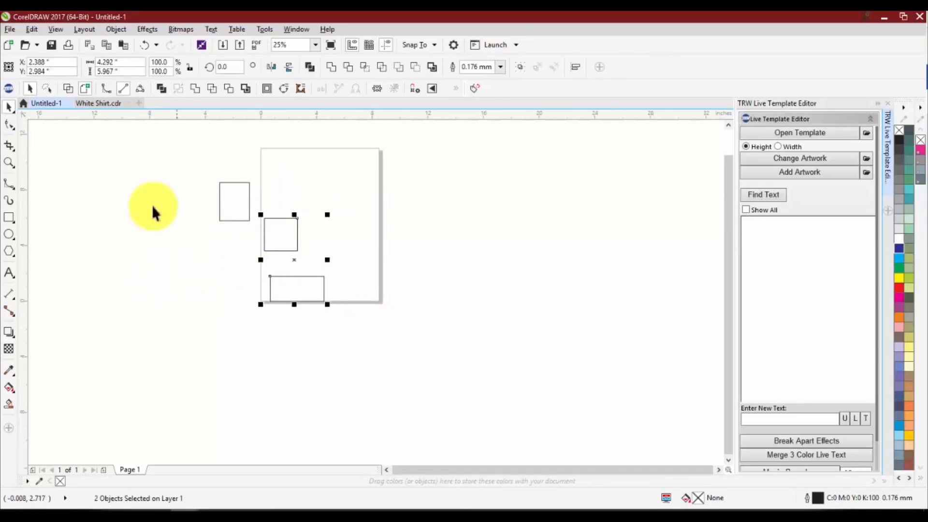
click(175, 257)
Round all corners of the rectangle left of the page to a radius of about 0.65 inches with the Shape tool
scroll(259, 207, up, 1)
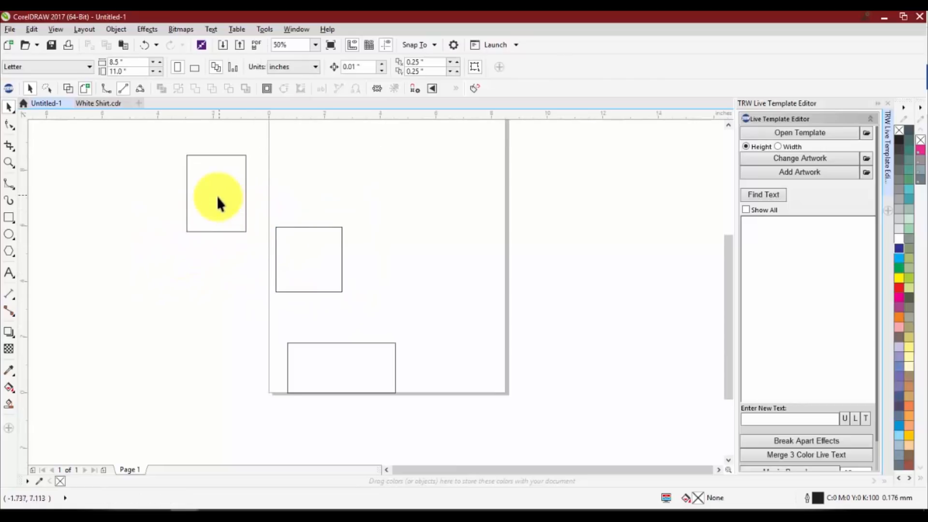
click(9, 124)
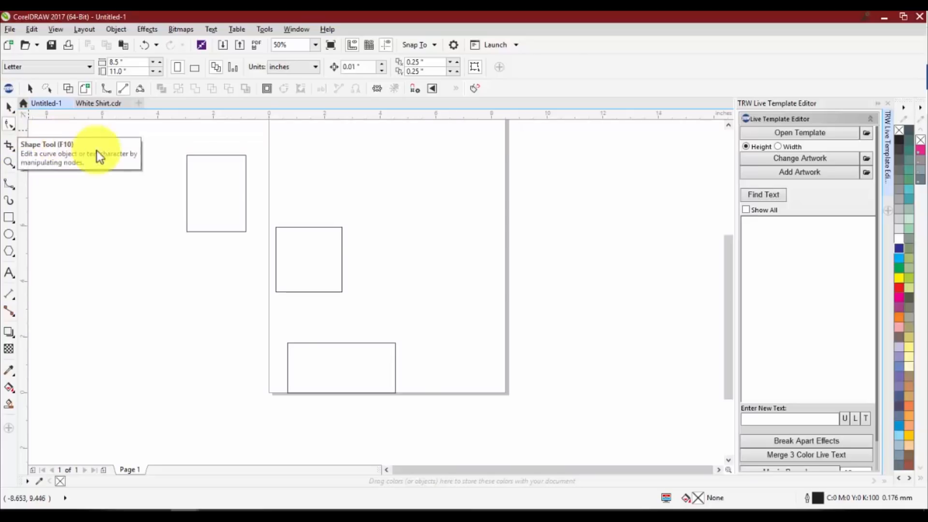
click(187, 177)
scroll(190, 154, up, 2)
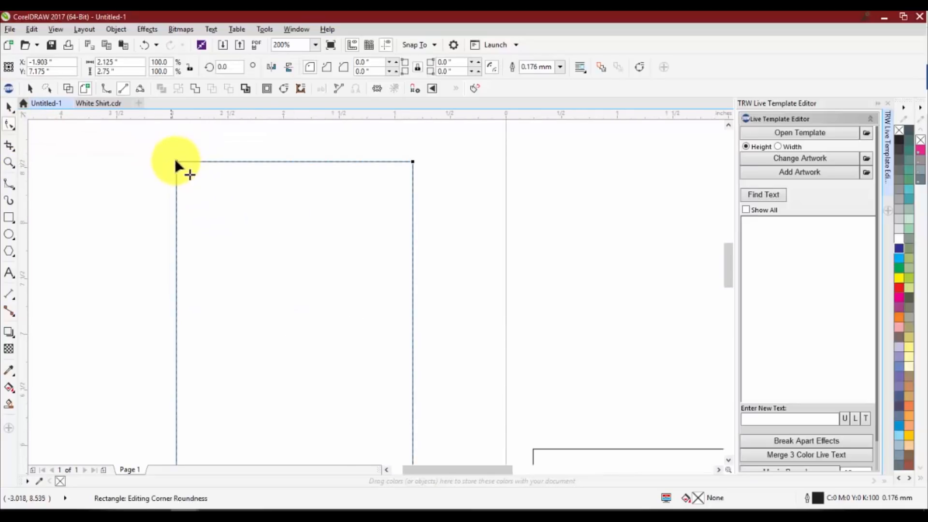
scroll(177, 165, down, 1)
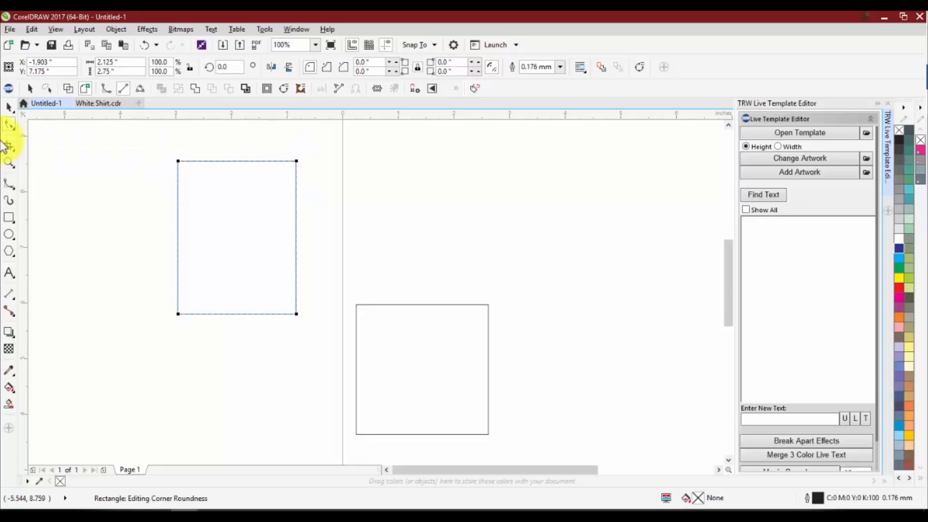
click(7, 128)
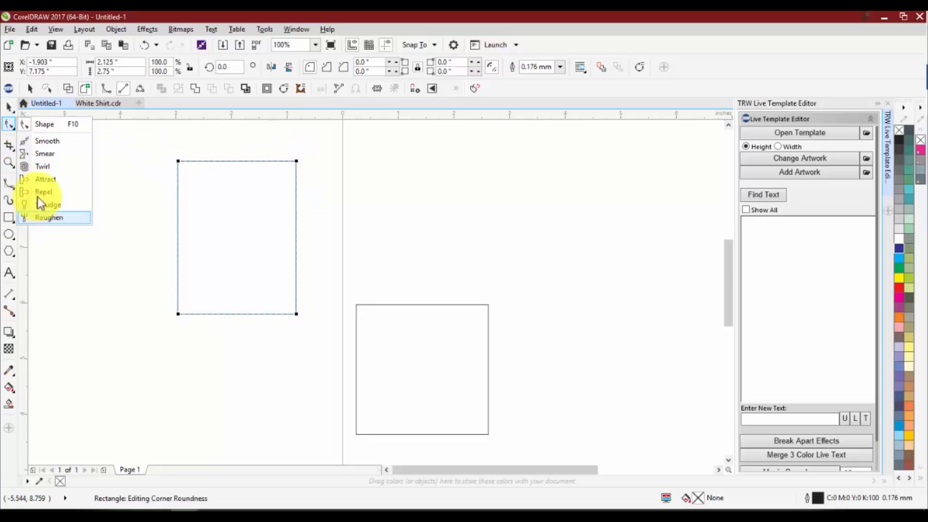
click(31, 126)
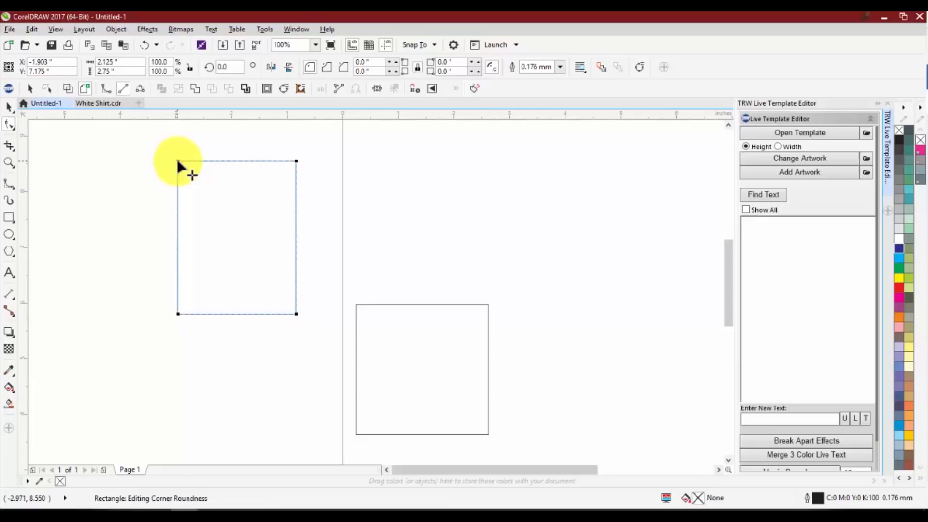
drag(177, 161, 249, 167)
scroll(191, 166, up, 2)
scroll(198, 169, down, 1)
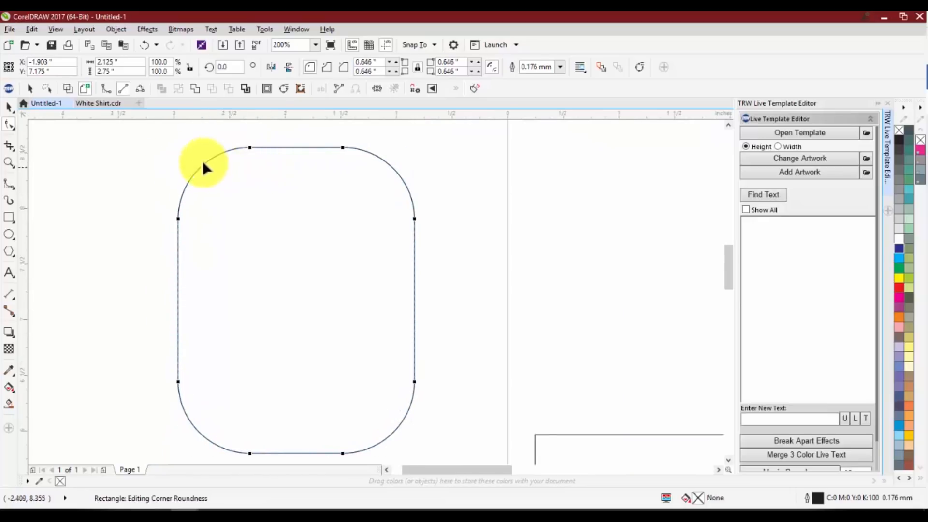
Twirl the upper part of the rounded rectangle's left edge with a 0.3-inch nib, then fill the shape dark blue and remove its outline
click(12, 122)
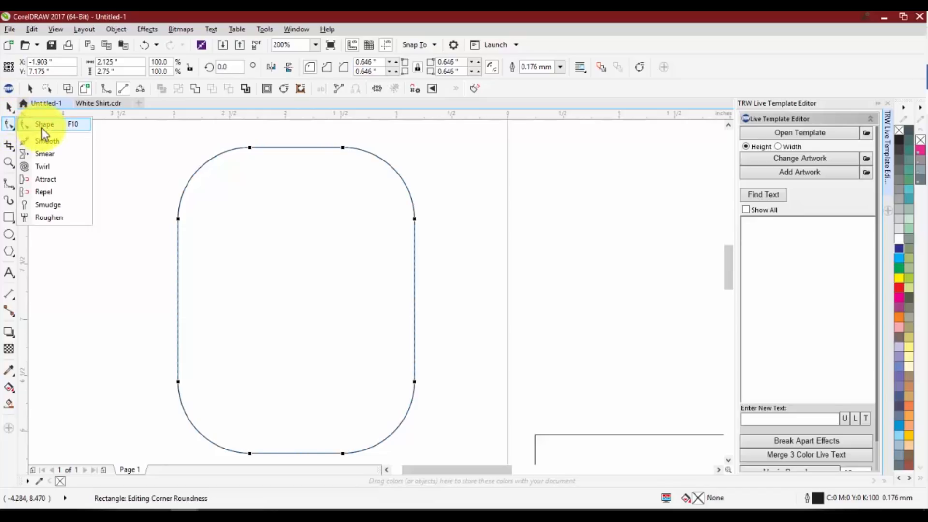
click(53, 167)
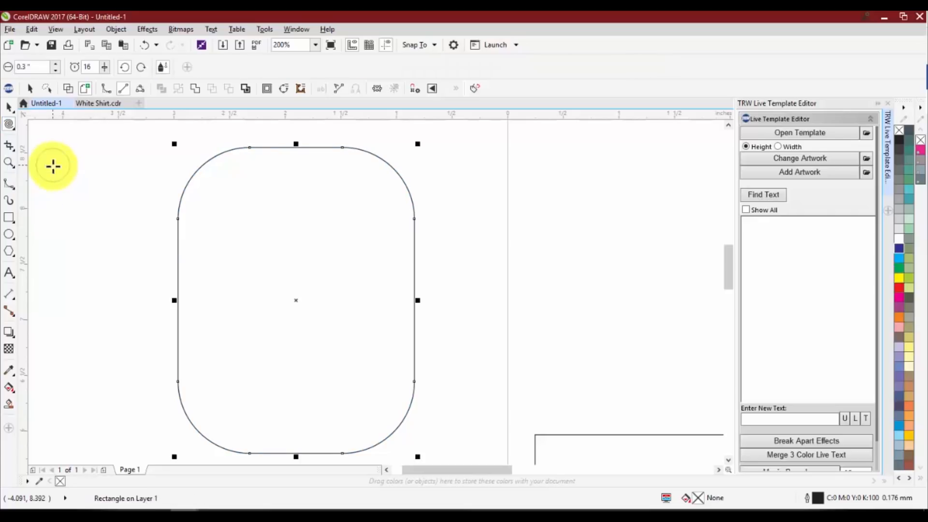
drag(176, 217, 187, 233)
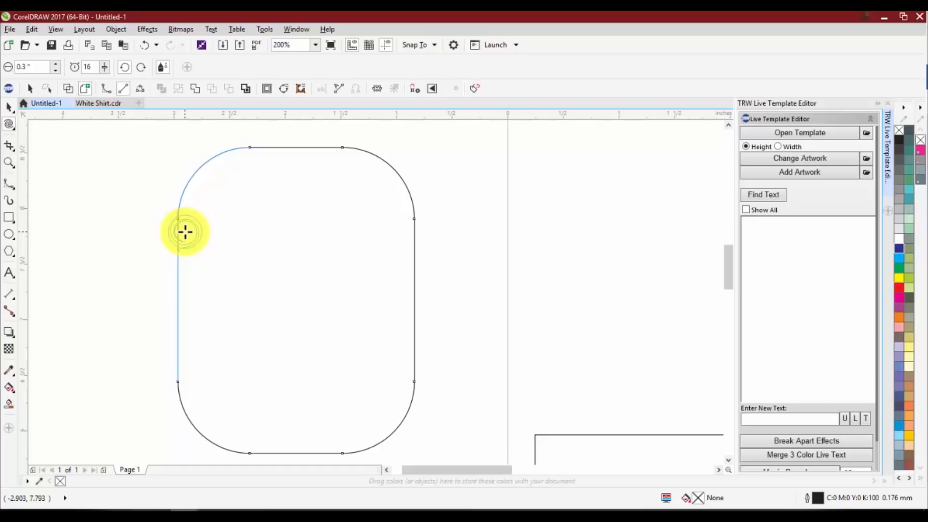
drag(185, 232, 185, 231)
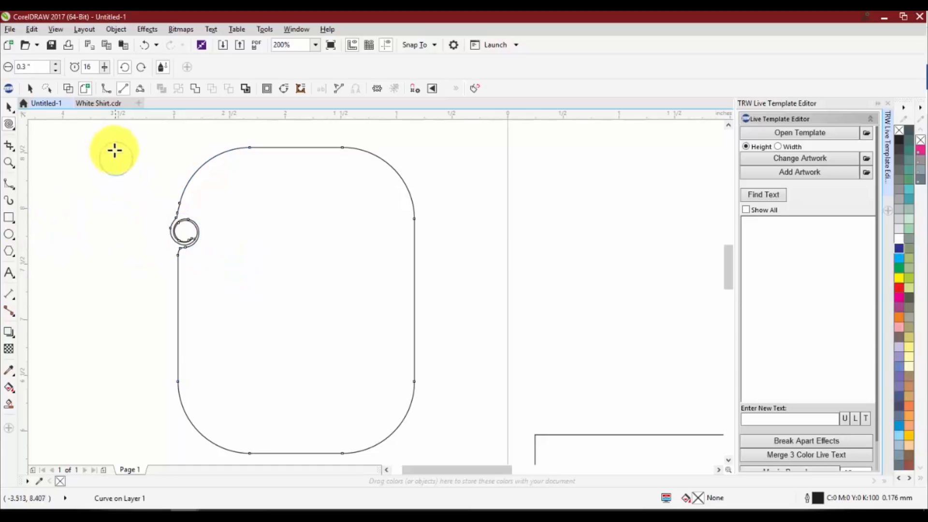
click(899, 248)
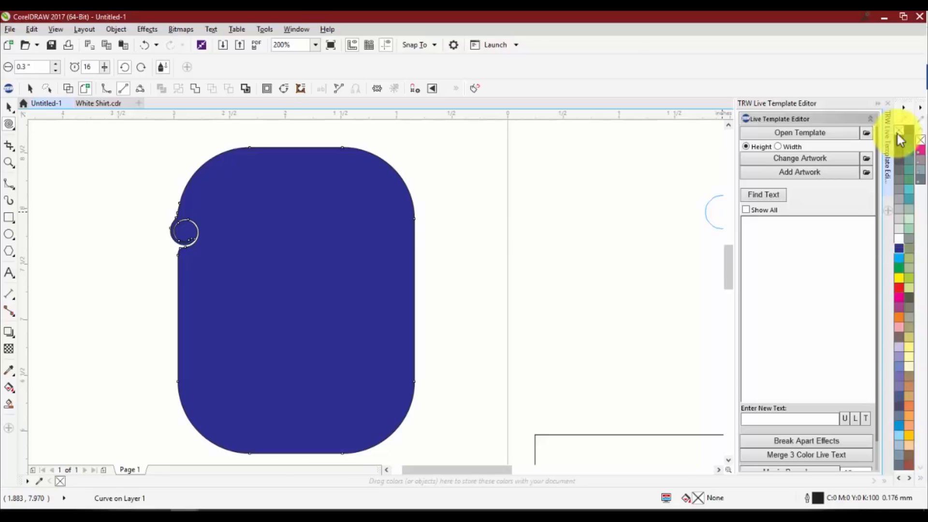
right_click(900, 130)
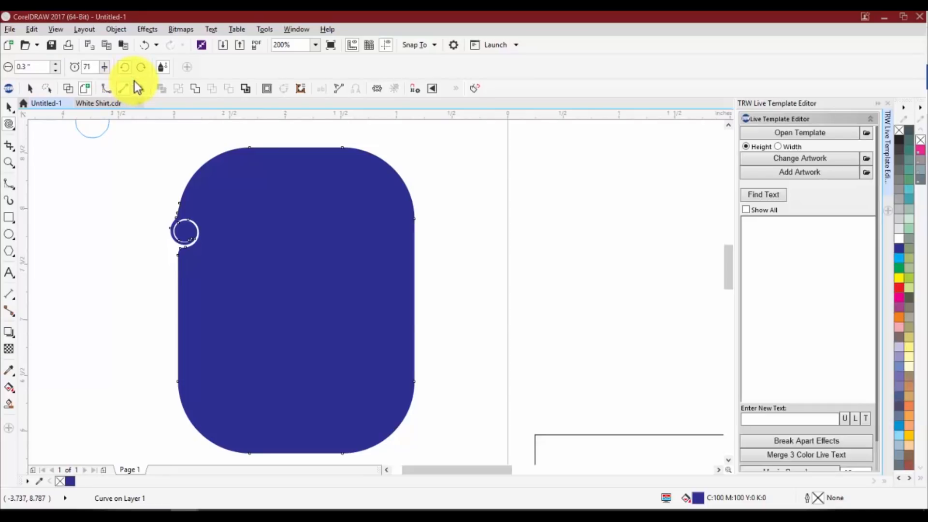
Twirl a large spiral into the lower part of the blue shape's left edge with a 1.0-inch nib and a rate of 71
click(57, 63)
click(57, 63)
click(57, 63)
click(57, 63)
click(57, 64)
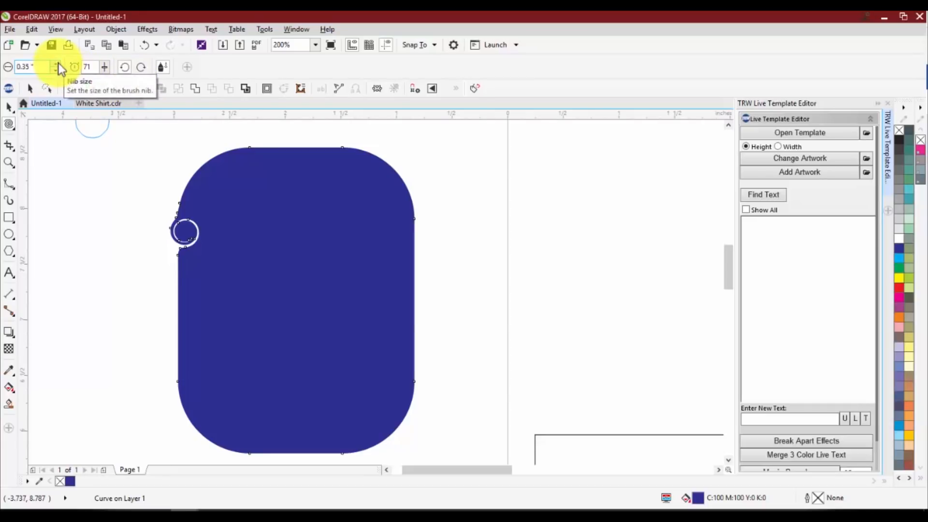
drag(36, 67, 1, 70)
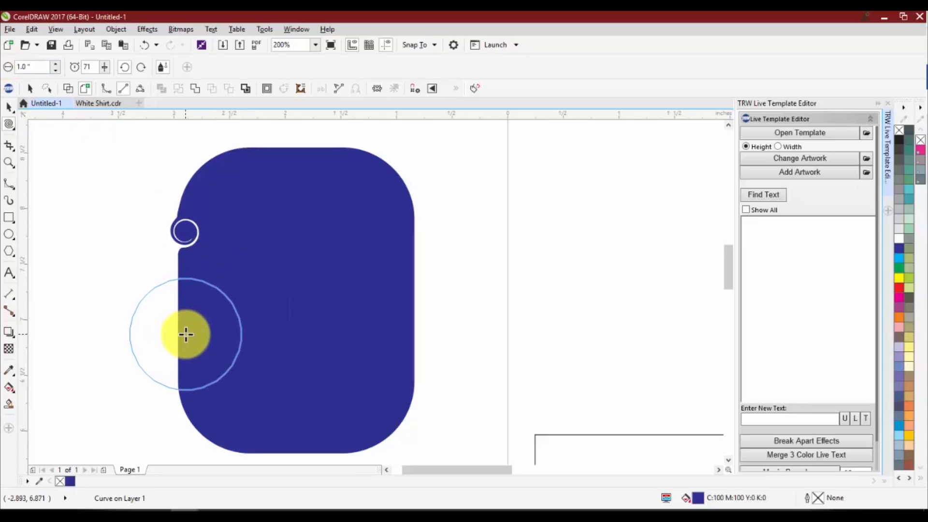
mouse_move(186, 334)
mouse_down()
mouse_move(166, 338)
mouse_move(192, 337)
mouse_up()
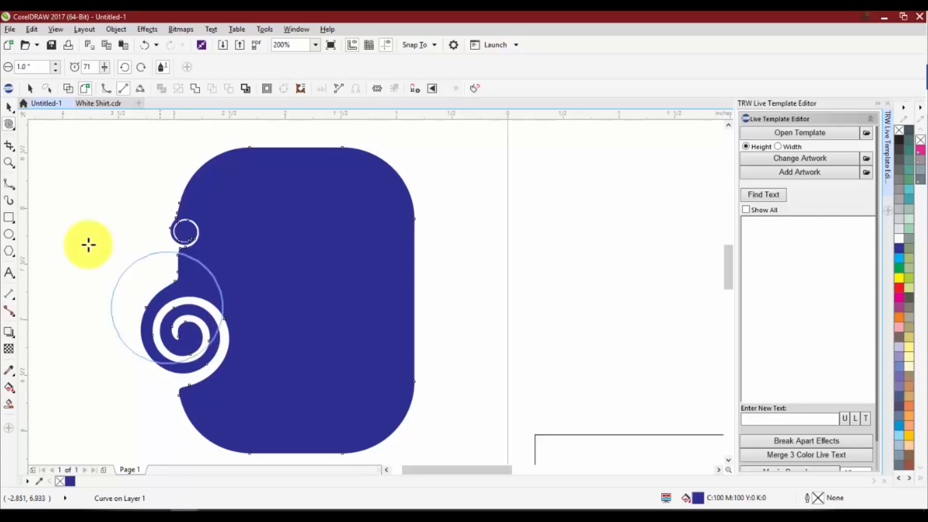
Smudge the blue shape's right side, top edge and upper-left corner with a 0.5-inch nib, pulling bumps outward along the top
click(9, 125)
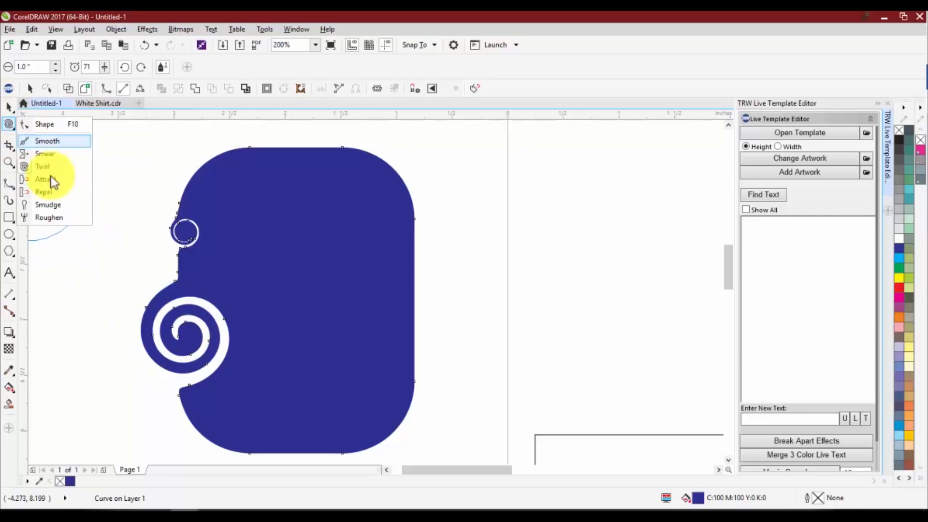
click(43, 204)
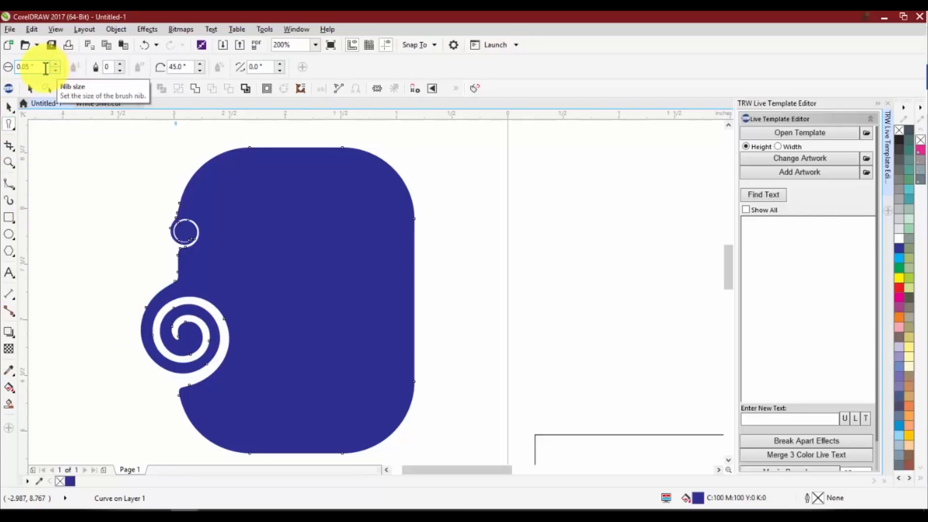
click(29, 67)
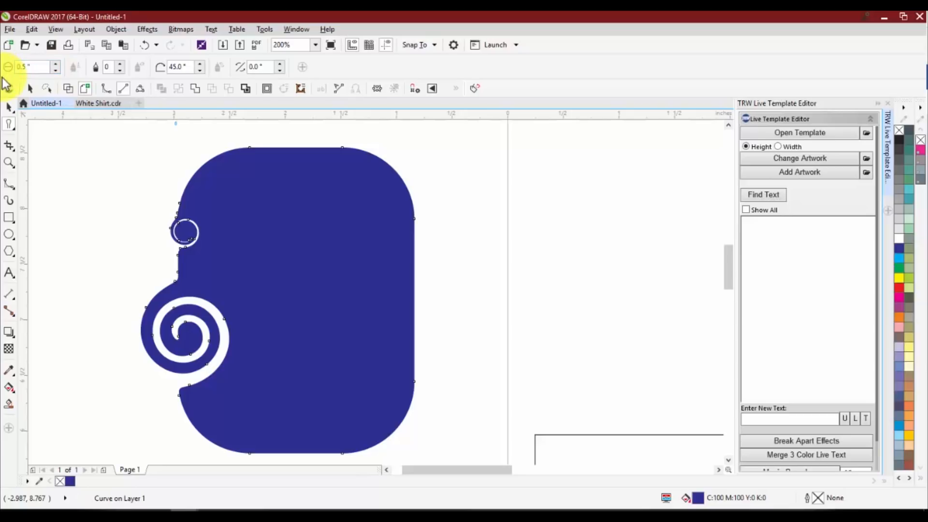
mouse_move(408, 215)
mouse_down()
mouse_move(420, 305)
mouse_move(402, 303)
mouse_move(393, 218)
mouse_up()
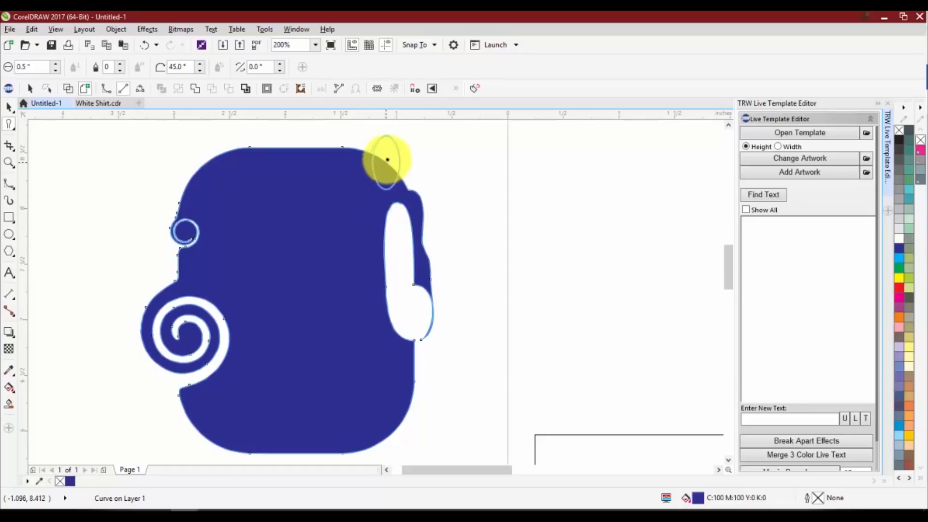
drag(387, 160, 387, 161)
drag(298, 160, 298, 150)
mouse_move(237, 164)
mouse_down()
mouse_move(214, 176)
mouse_move(174, 172)
mouse_up()
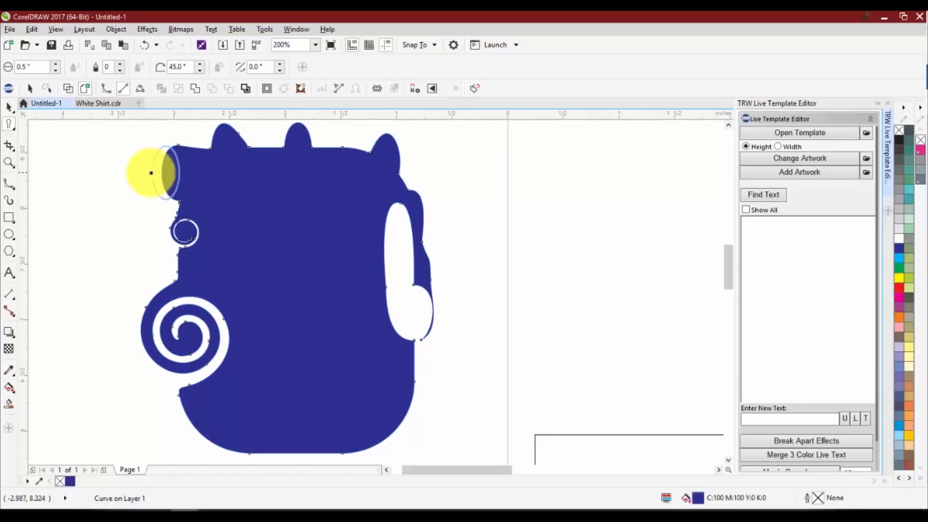
Roughen the blue shape's bottom edge, rounded lower corners and lower right side with a 0.1-inch nib
scroll(232, 234, down, 2)
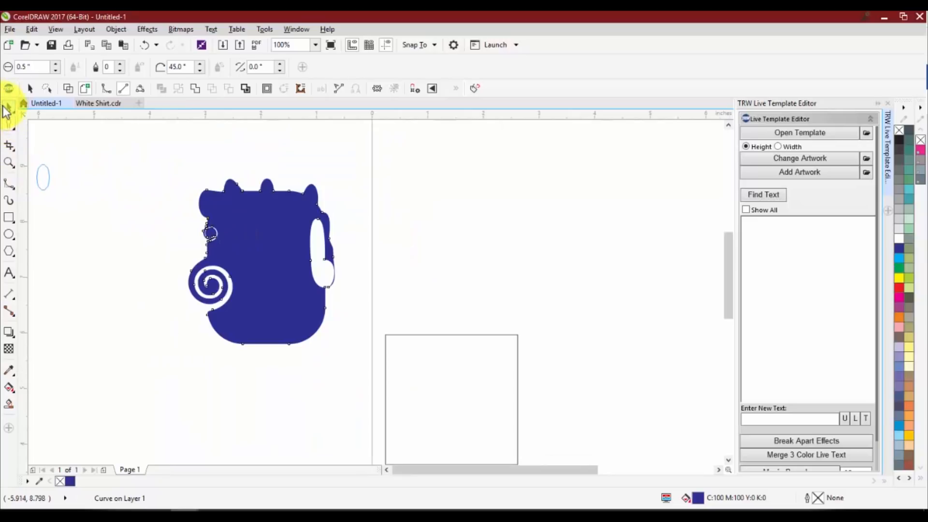
click(9, 124)
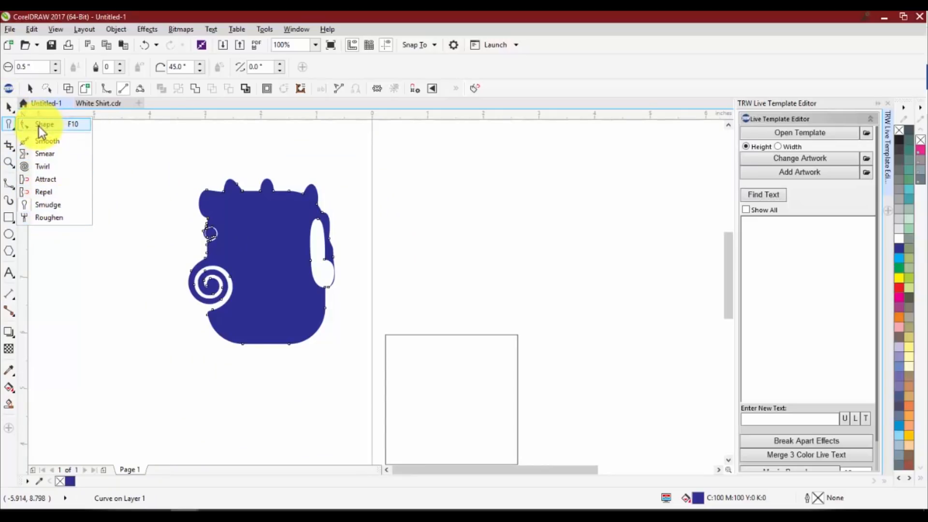
click(57, 219)
scroll(261, 352, up, 2)
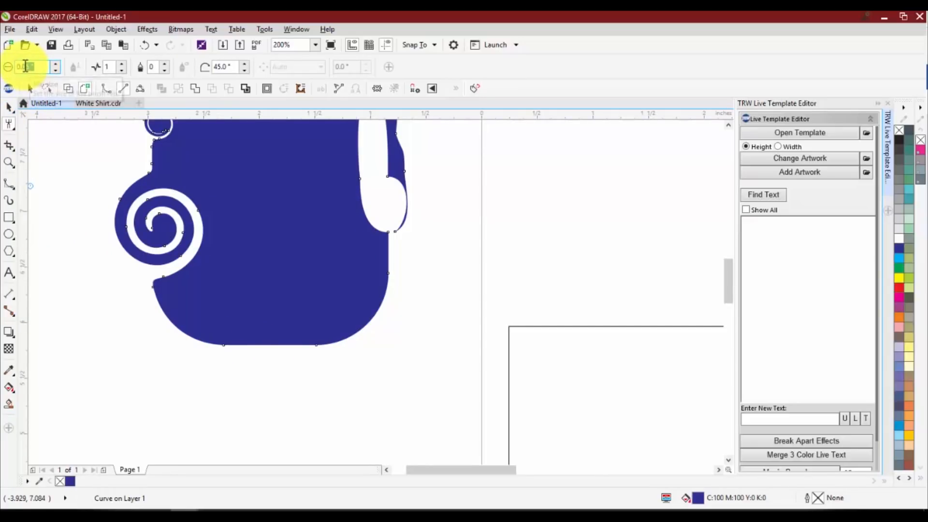
click(25, 66)
text(0.1)
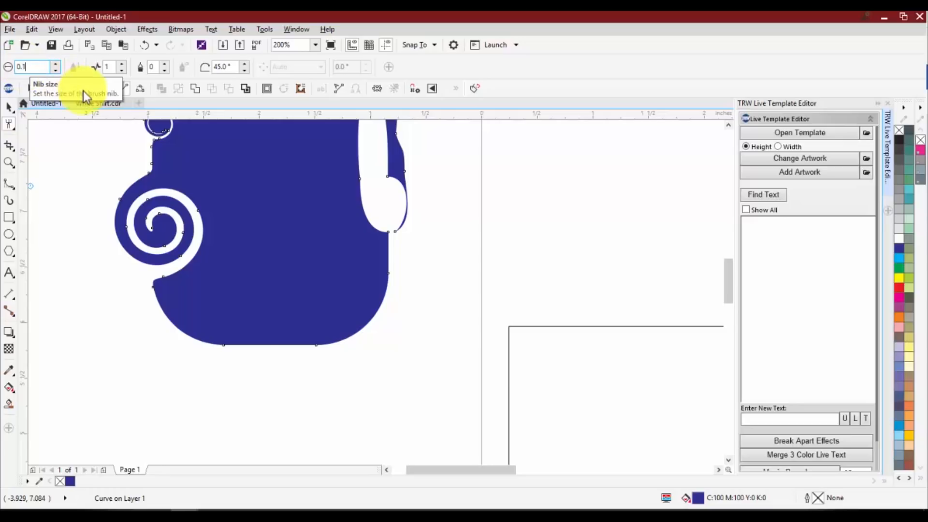
mouse_move(306, 344)
mouse_down()
mouse_move(215, 347)
mouse_move(181, 335)
mouse_move(160, 305)
mouse_move(173, 339)
mouse_up()
scroll(173, 338, up, 2)
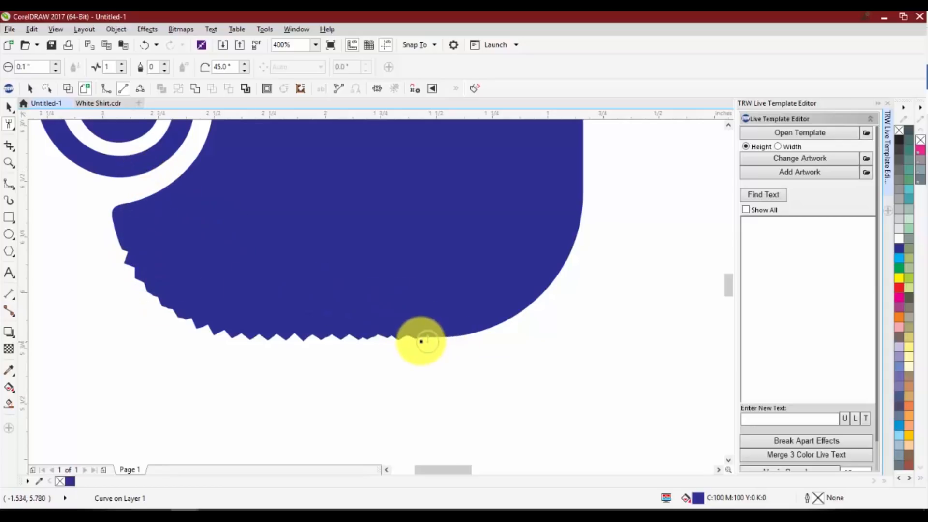
mouse_move(421, 337)
mouse_down()
mouse_move(488, 321)
mouse_move(541, 289)
mouse_move(584, 183)
mouse_move(571, 265)
mouse_move(550, 280)
mouse_move(587, 210)
mouse_move(582, 132)
mouse_up()
scroll(504, 371, down, 4)
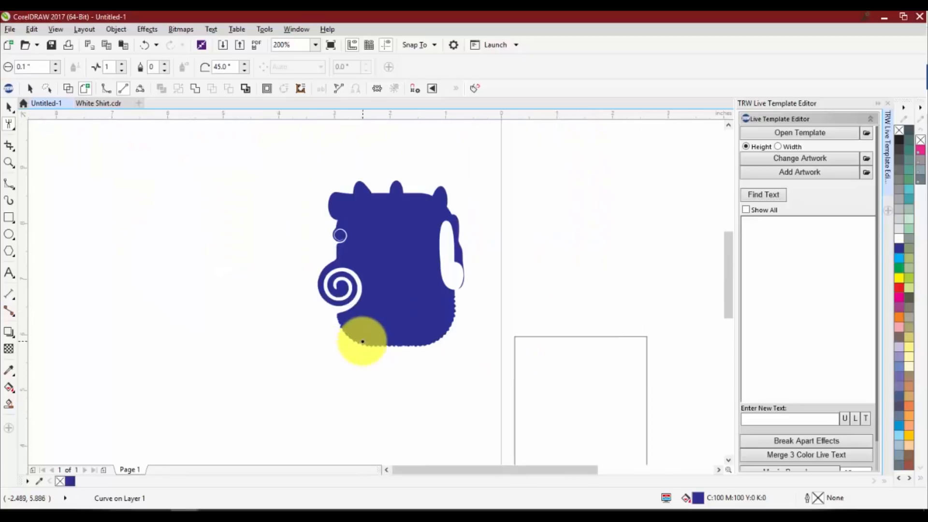
scroll(360, 335, up, 2)
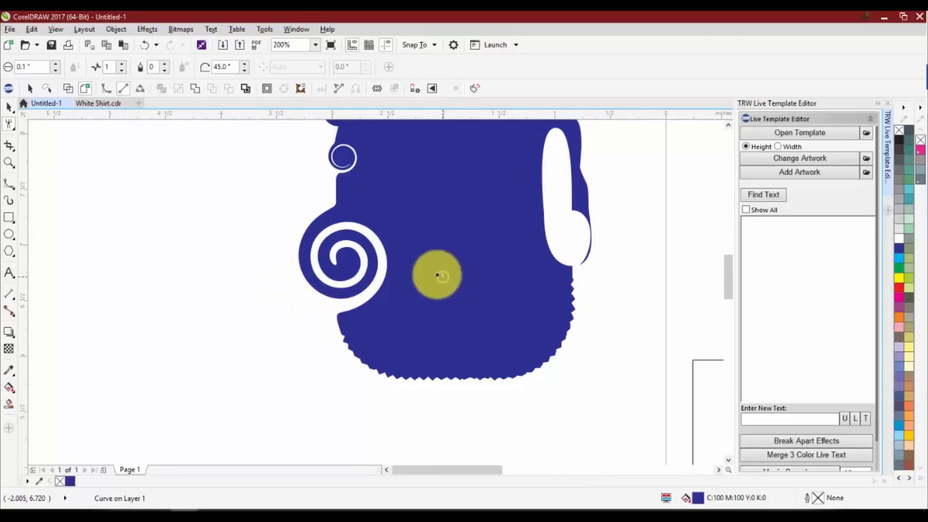
Display the nodes of the roughened blue curve with the Shape tool and look over the related shaping tools
click(13, 122)
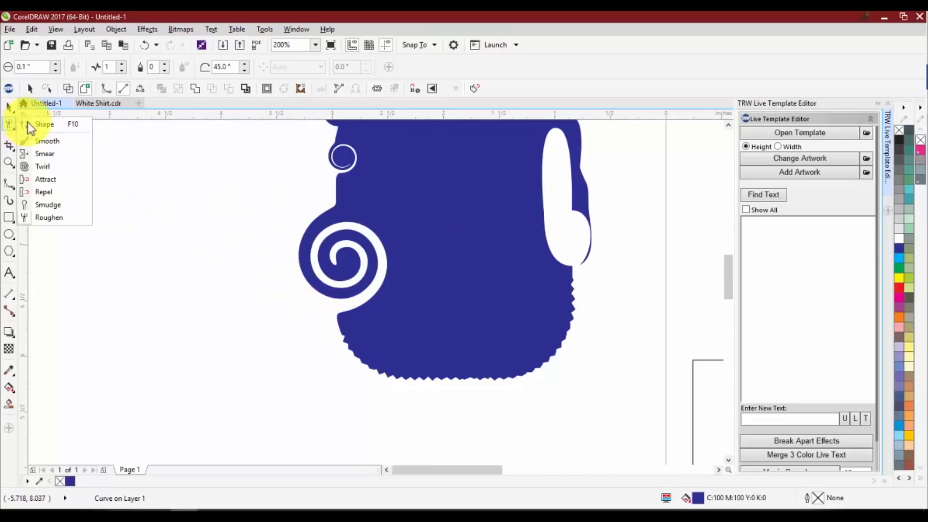
click(36, 121)
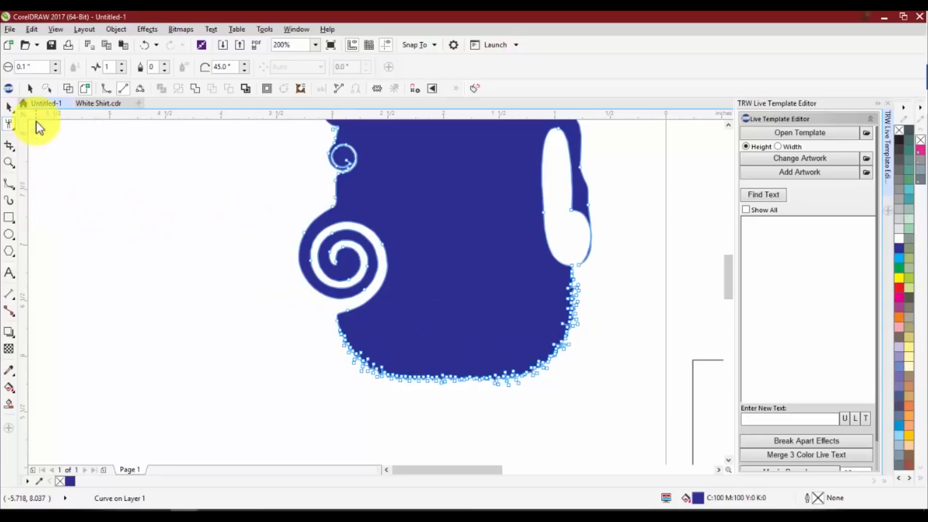
click(8, 129)
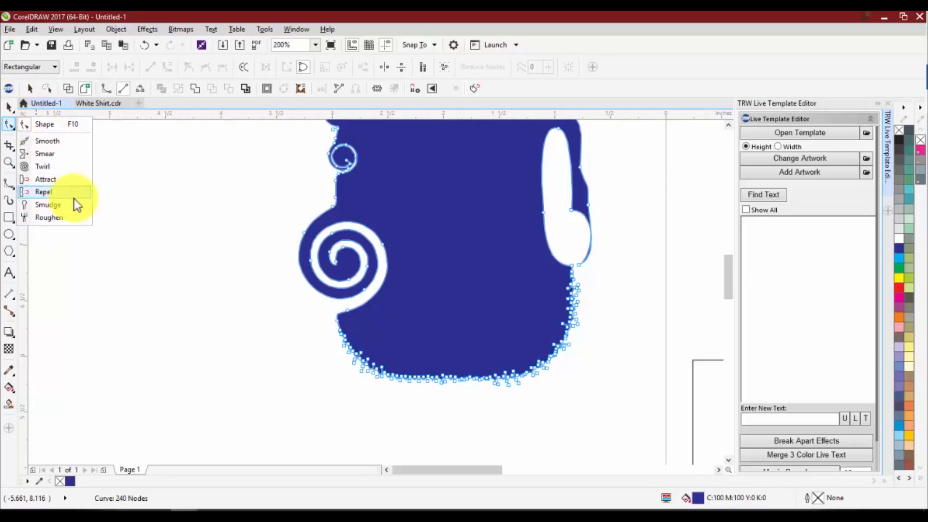
Try to crop the near-square rectangle on the page to its upper-right portion with the Crop tool
click(7, 146)
click(7, 147)
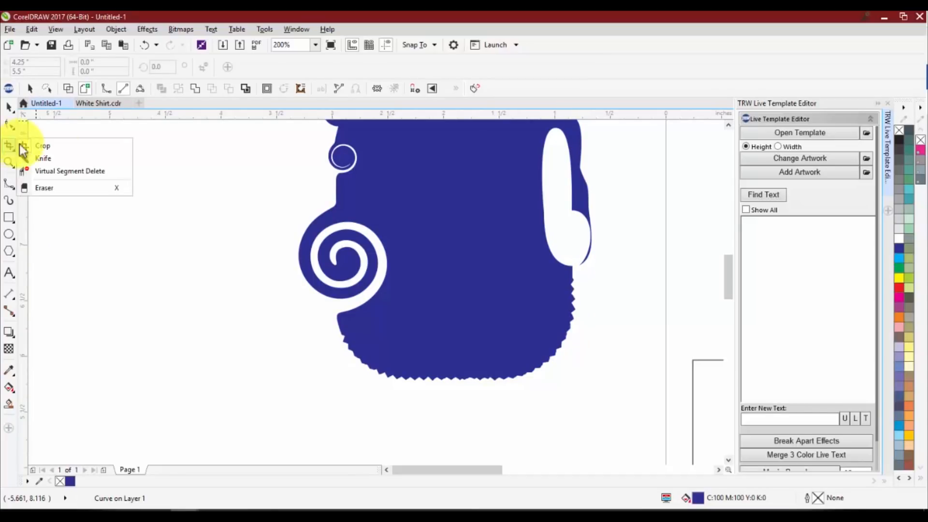
click(57, 146)
scroll(252, 280, down, 3)
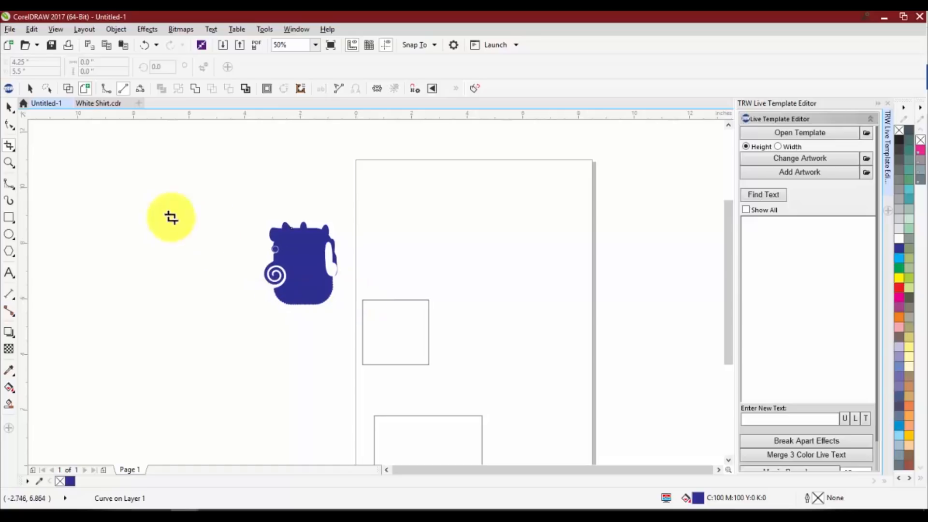
scroll(406, 334, up, 1)
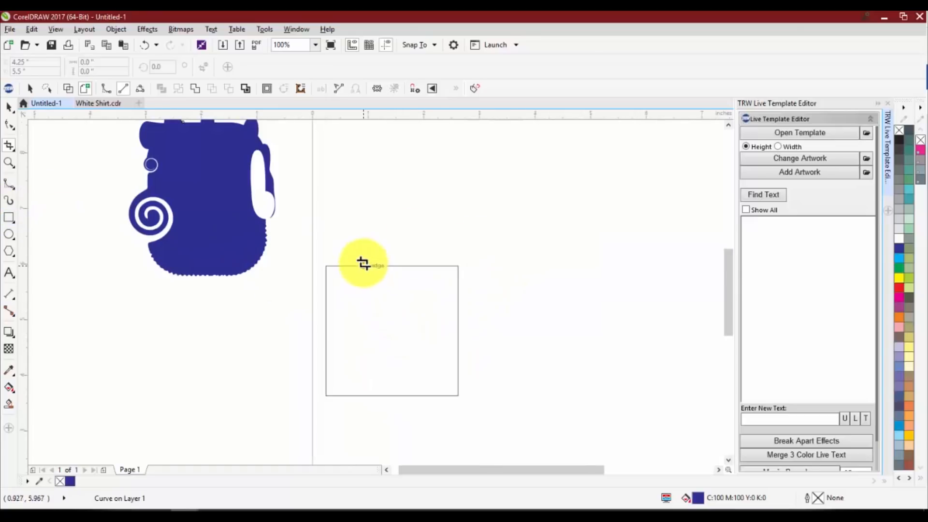
drag(362, 254, 482, 365)
double_click(421, 303)
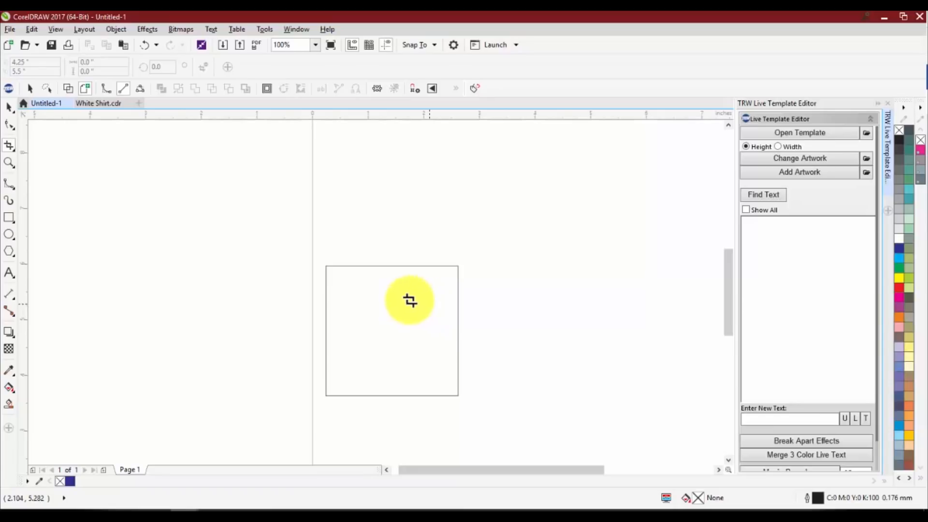
Convert the near-square rectangle on the page to curves and deselect it
scroll(338, 300, down, 3)
key(space)
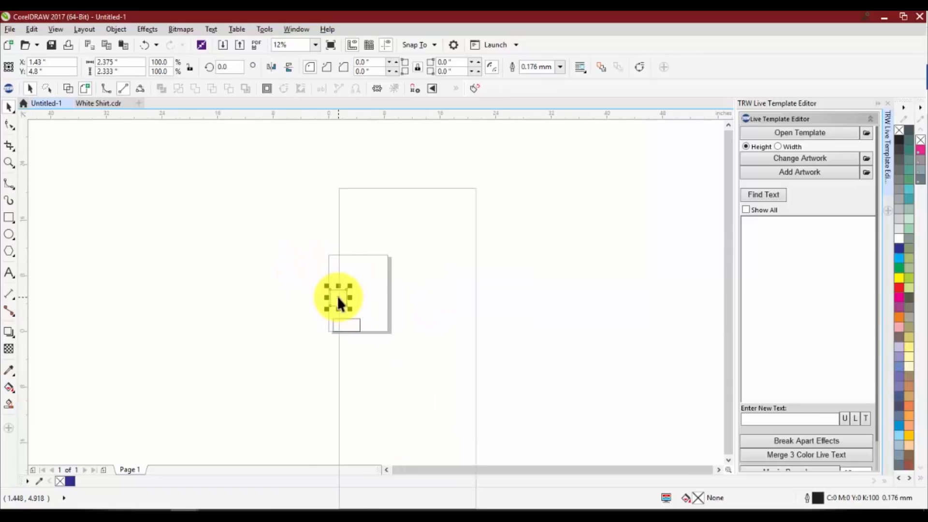
right_click(337, 296)
click(394, 228)
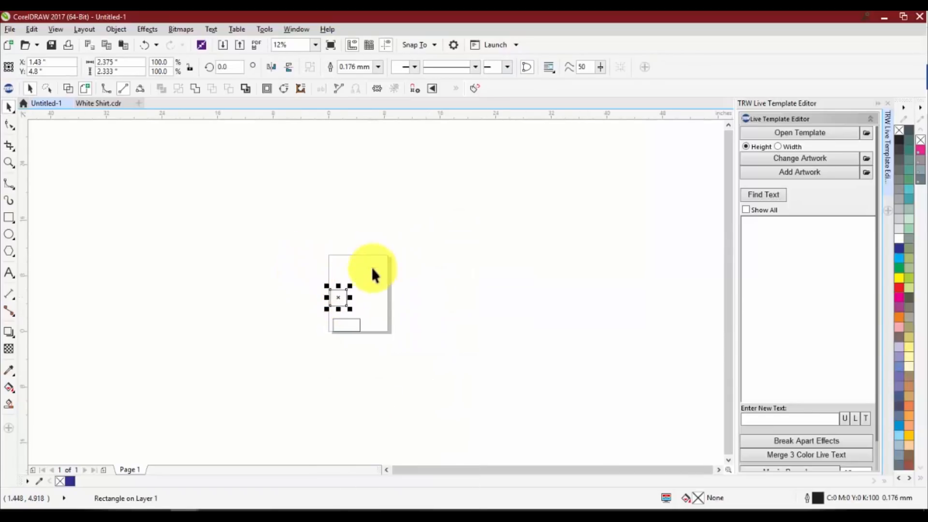
scroll(338, 294, up, 3)
key(Escape)
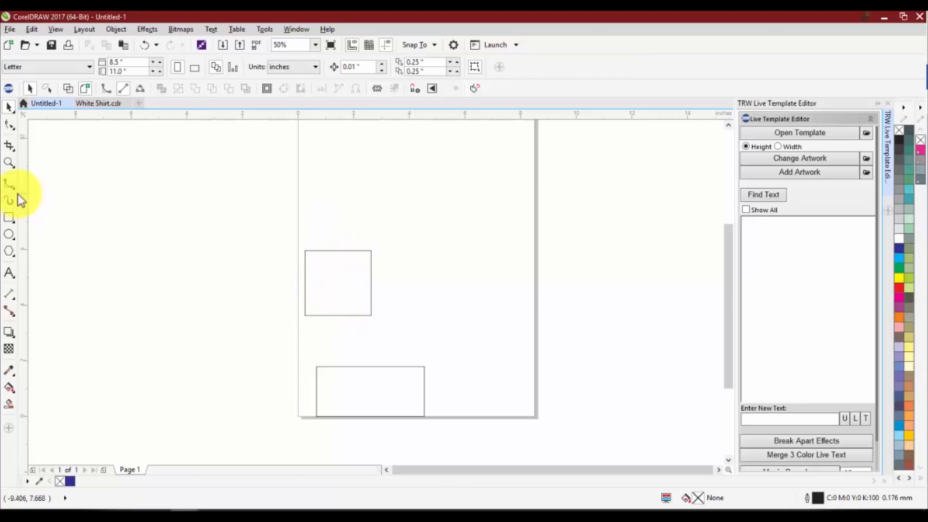
Crop the near-square curve to its upper-right portion with the Crop tool and delete the remaining corner line
click(8, 145)
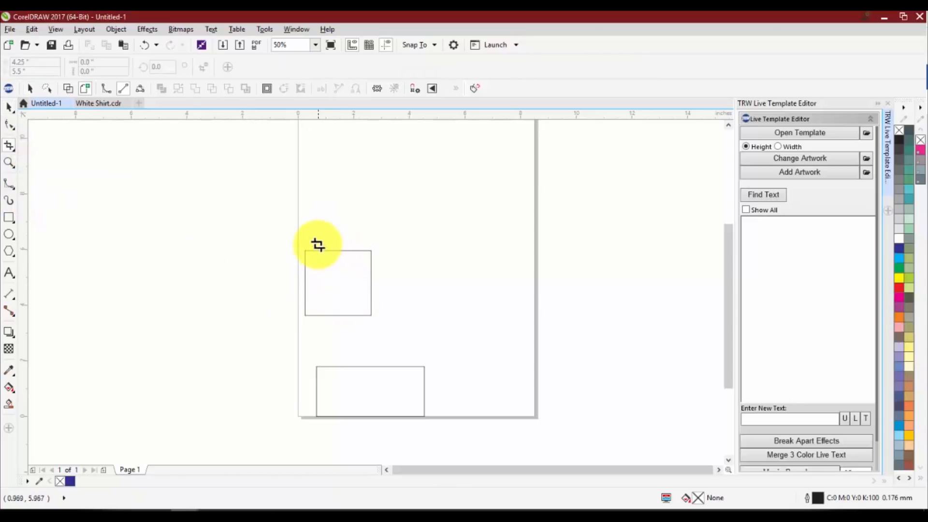
drag(317, 249, 381, 300)
double_click(352, 279)
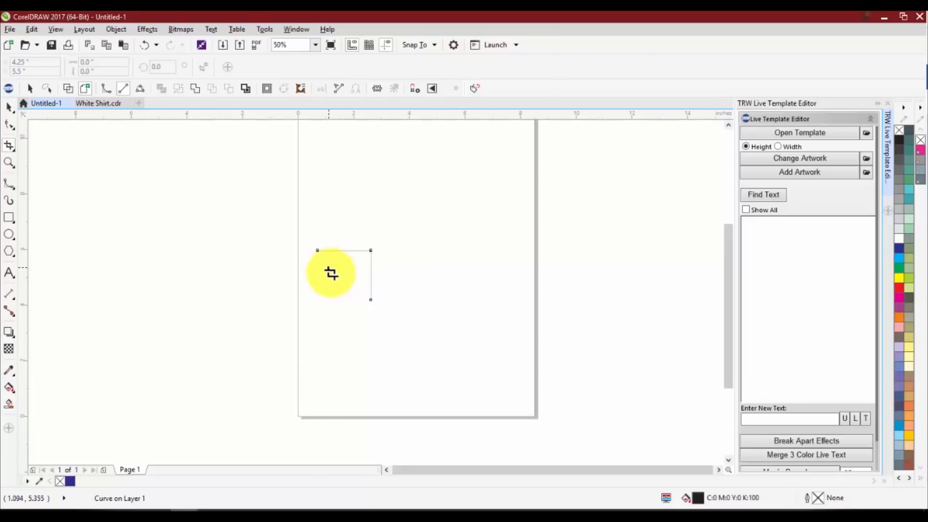
scroll(329, 273, up, 2)
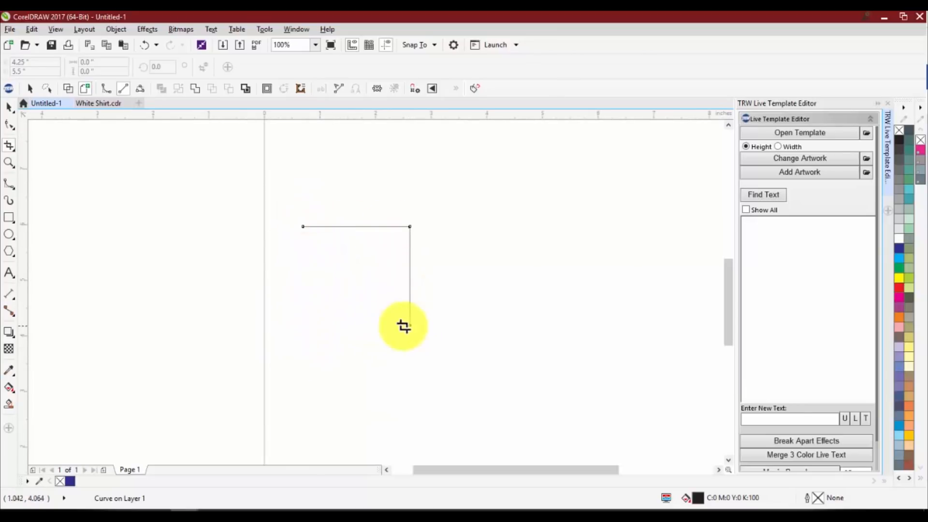
key(space)
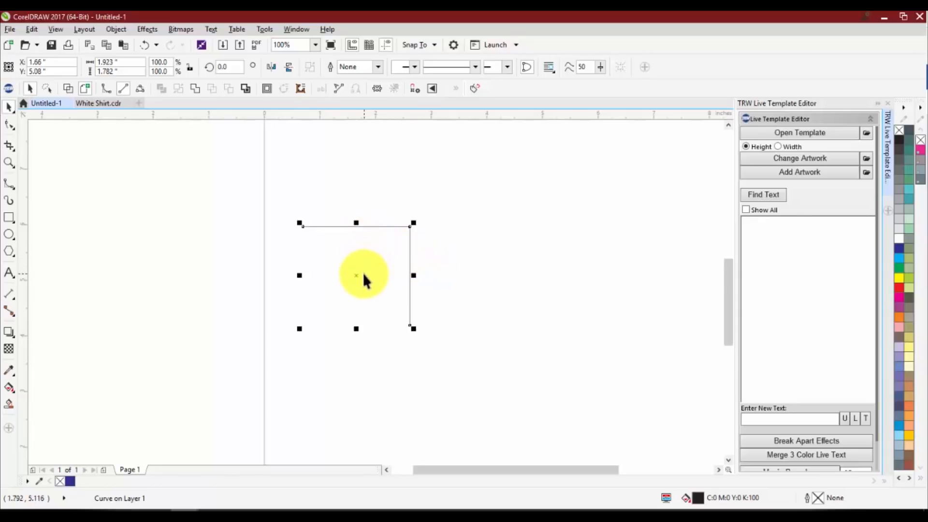
key(Delete)
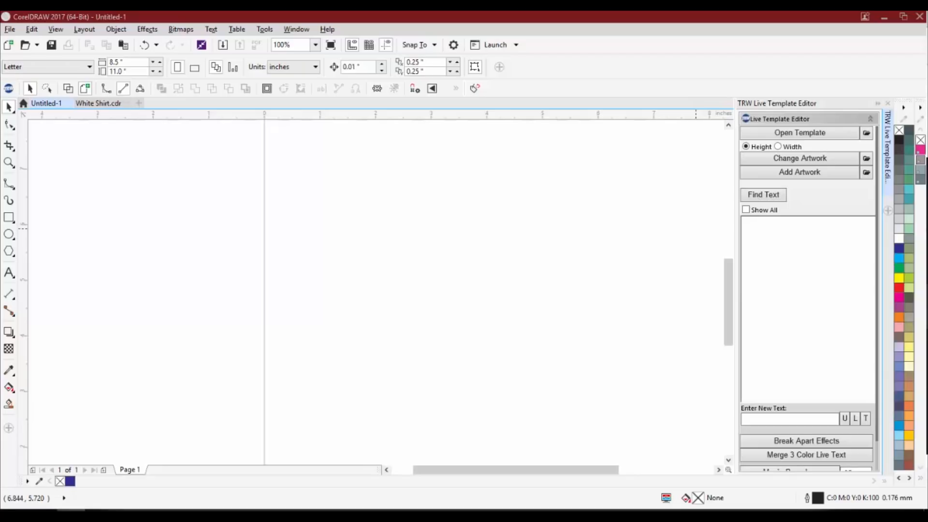
Paste the copied baseball pitcher photo onto the empty page
click(318, 256)
key(ctrl+v)
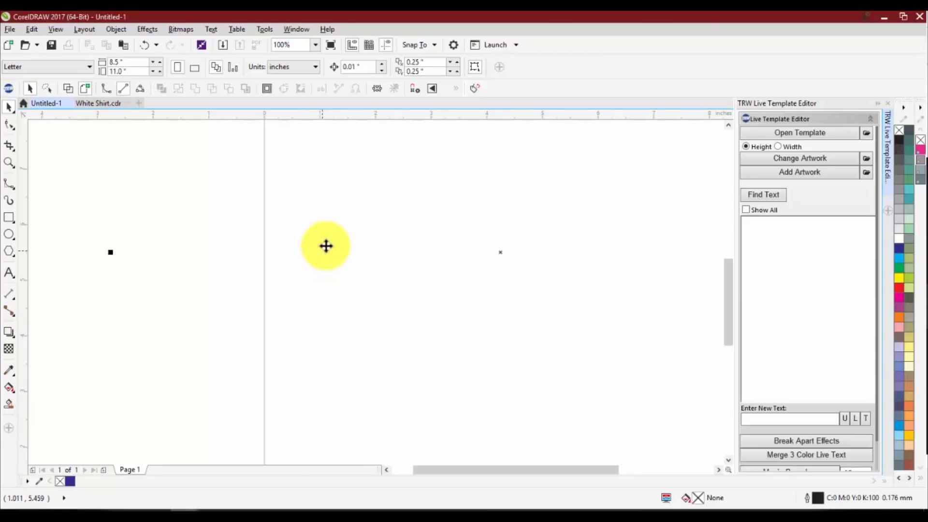
scroll(359, 245, down, 2)
scroll(418, 229, up, 2)
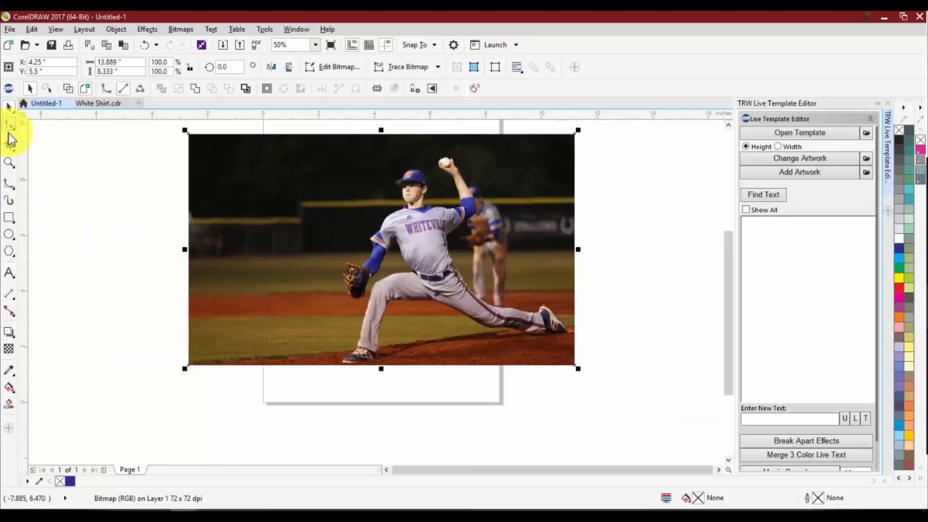
Crop the photo to an area about 8.1 by 7.4 inches around the pitcher, and delete the cropped photo
click(9, 145)
click(40, 145)
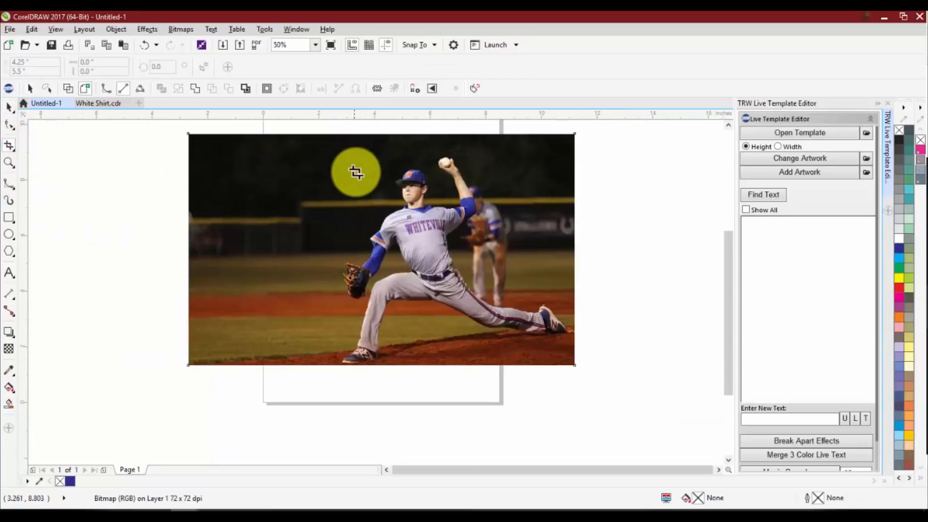
drag(342, 158, 567, 365)
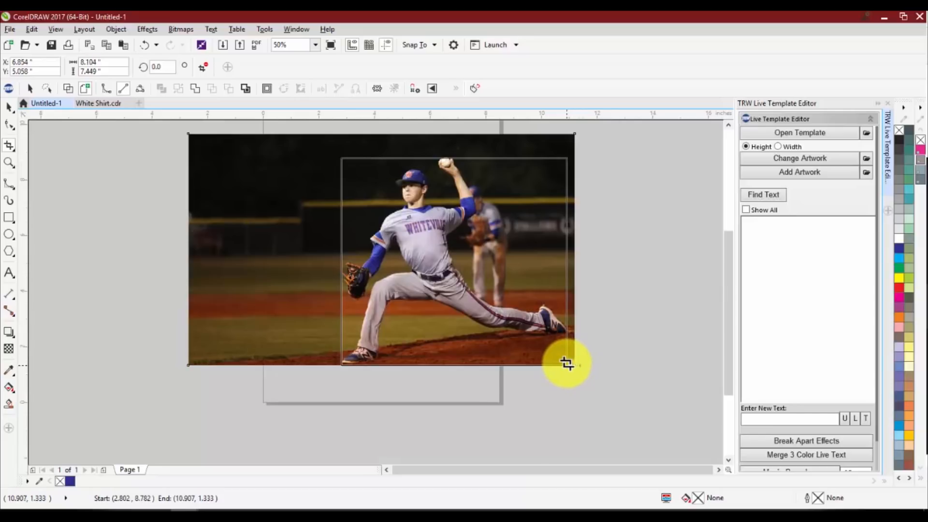
double_click(425, 235)
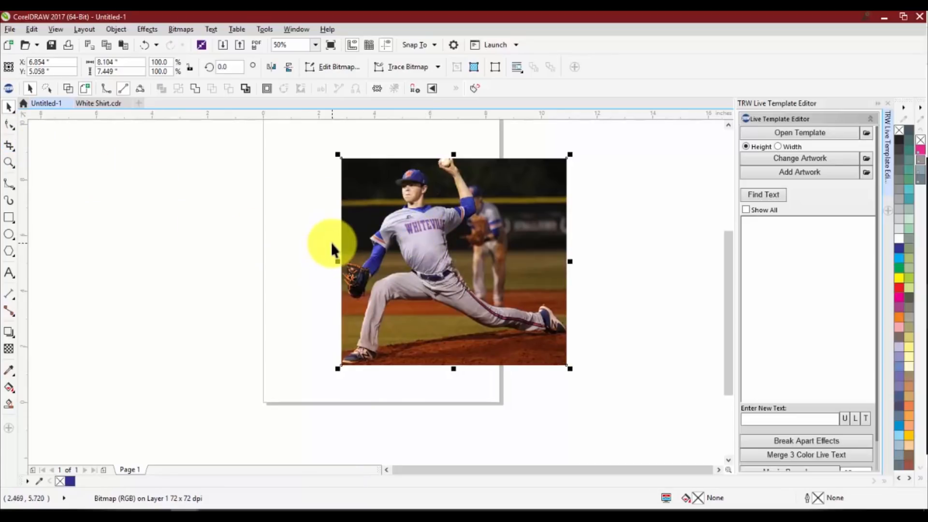
key(Delete)
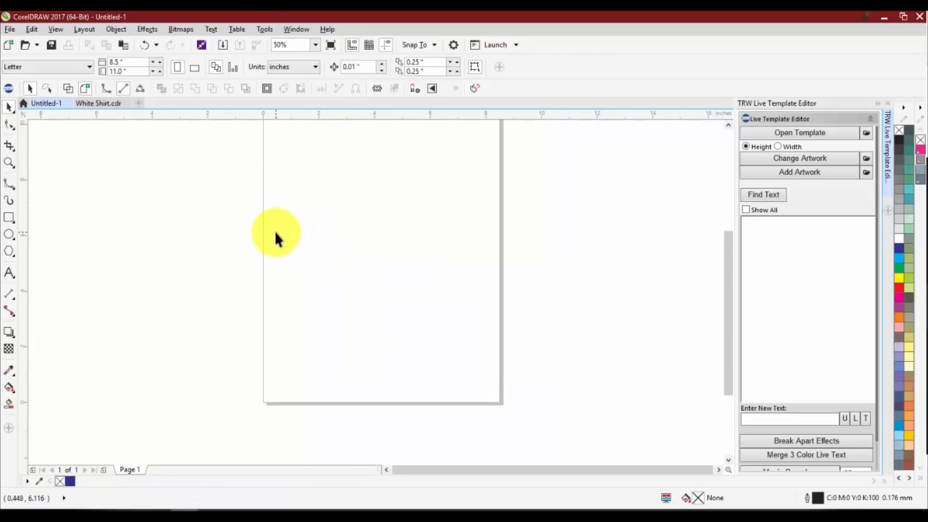
Magnify the page to 100% with the Zoom tool and return to the Pick tool
click(7, 163)
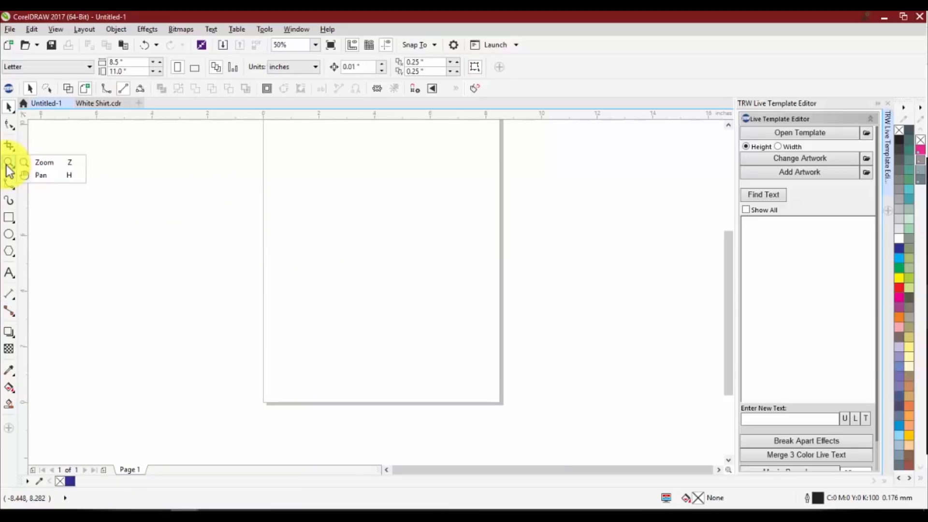
click(50, 163)
click(271, 219)
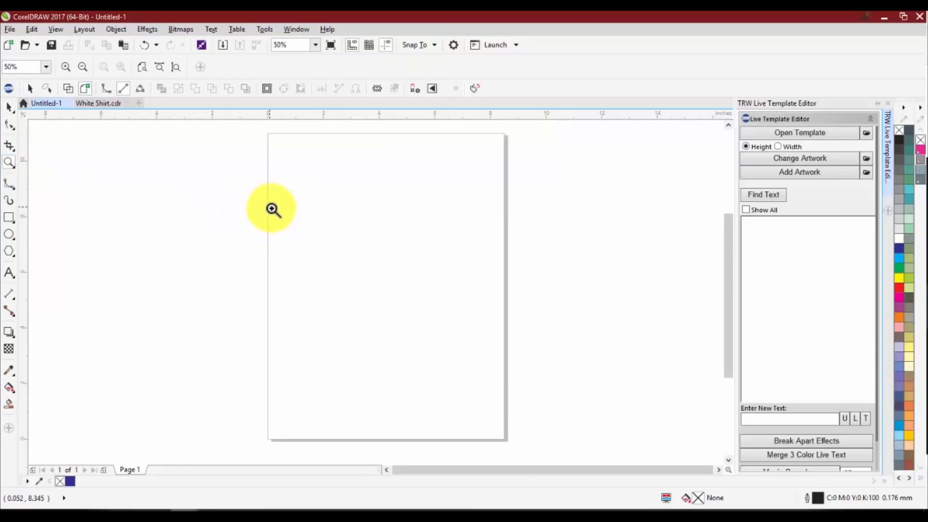
click(345, 245)
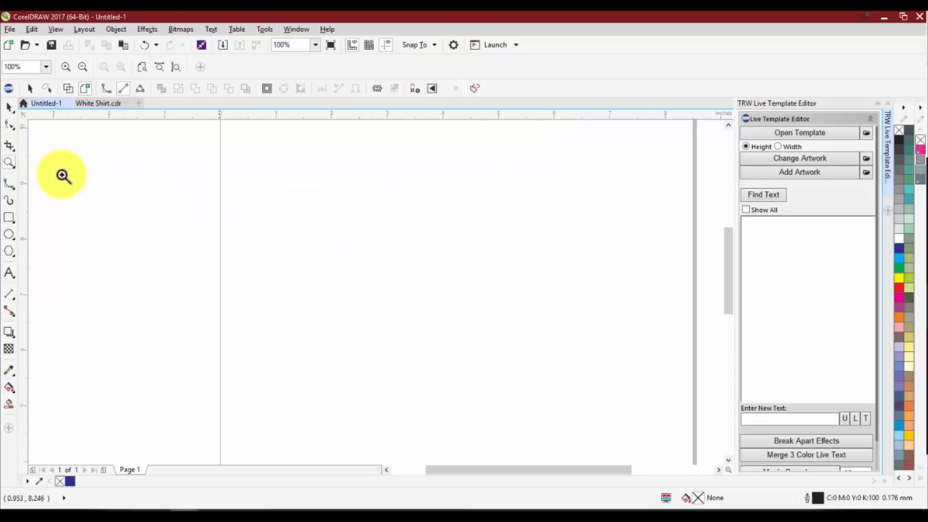
click(11, 109)
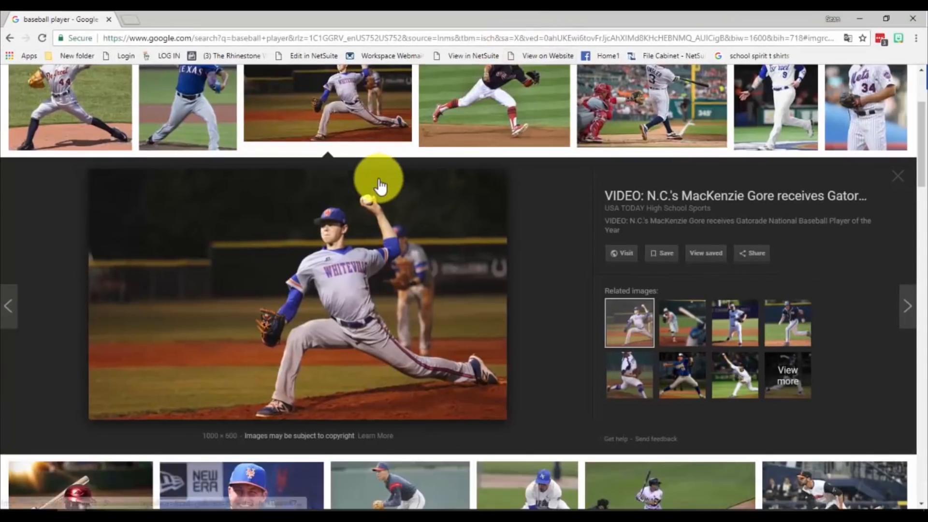
Copy the baseball pitcher image from the Google image results in Chrome and paste it onto the CorelDRAW page
right_click(325, 248)
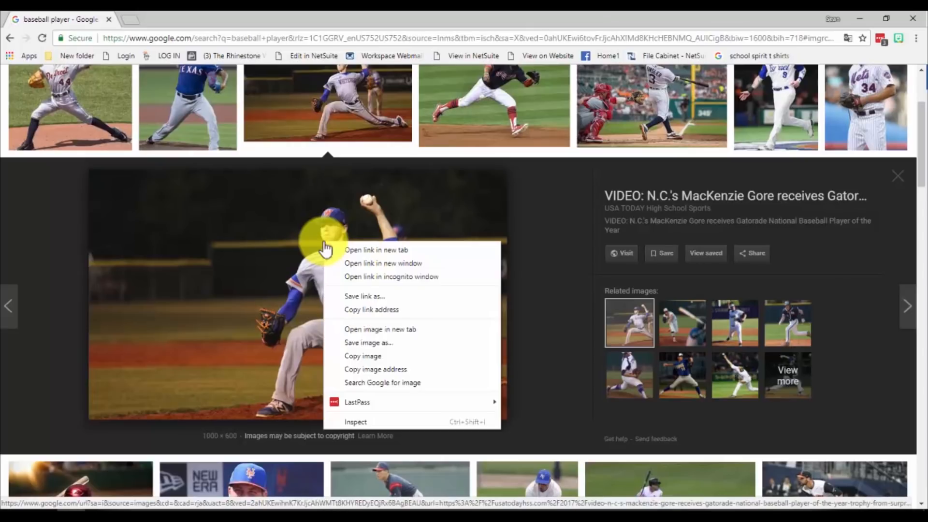
click(393, 358)
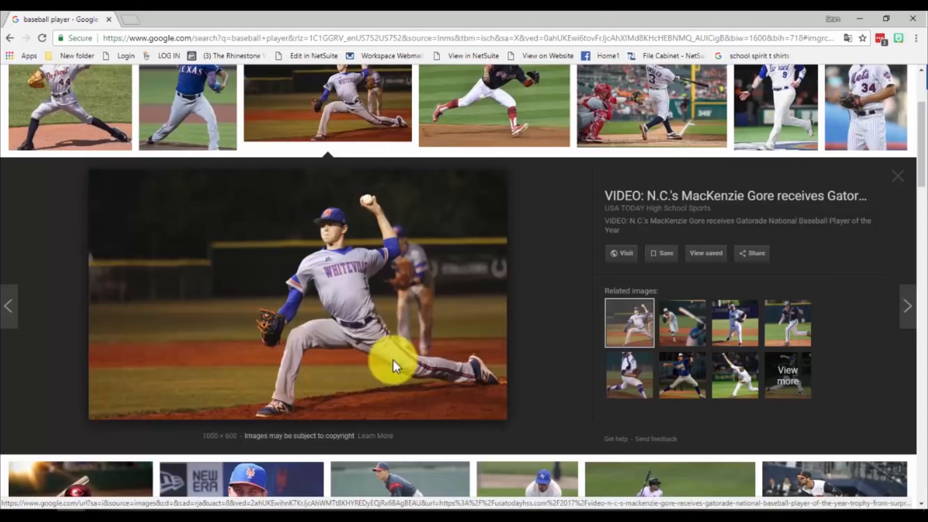
key(alt+Tab)
right_click(419, 222)
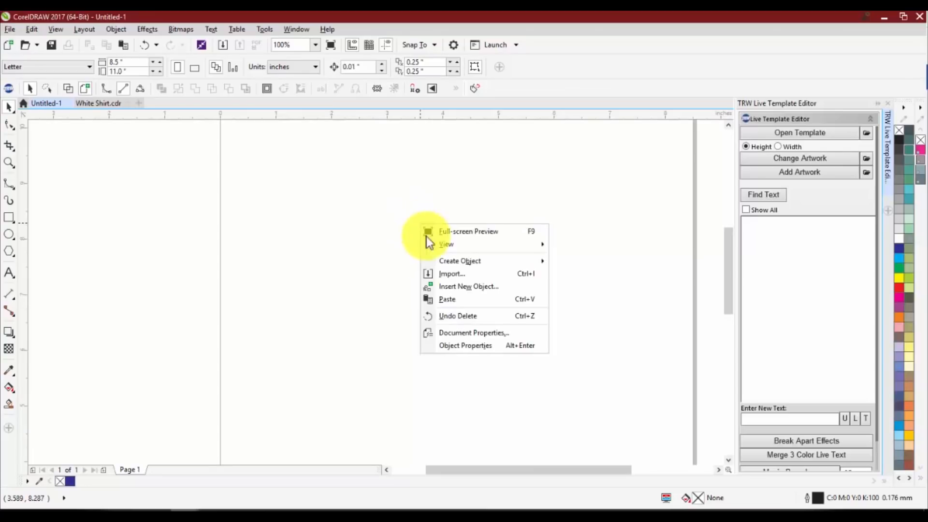
click(446, 299)
scroll(421, 256, down, 2)
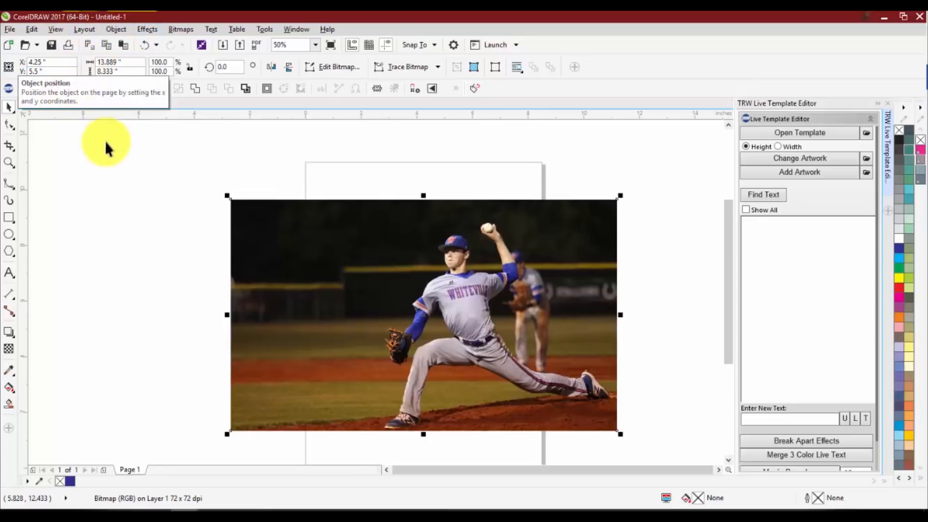
Switch the pitcher photo's display between Wireframe and Enhanced, and look over the available view modes
click(68, 88)
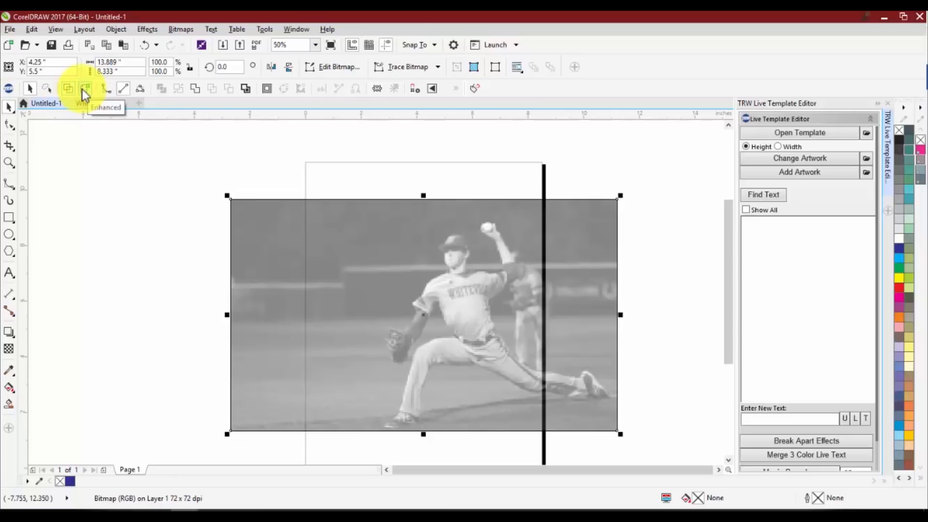
click(85, 89)
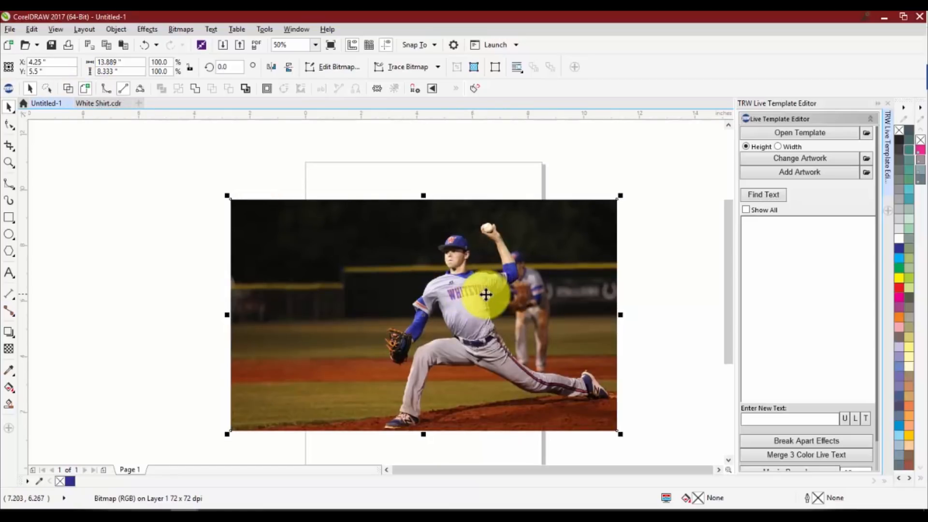
click(150, 30)
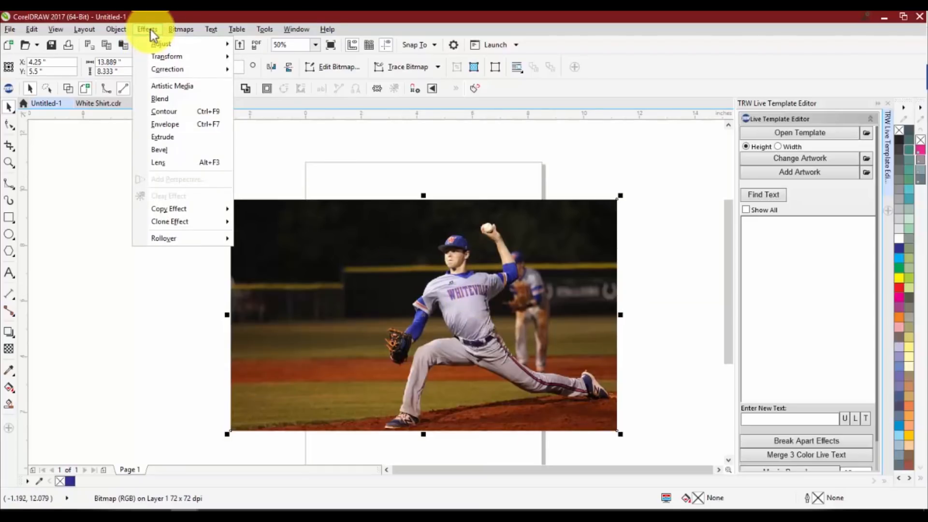
mouse_move(123, 29)
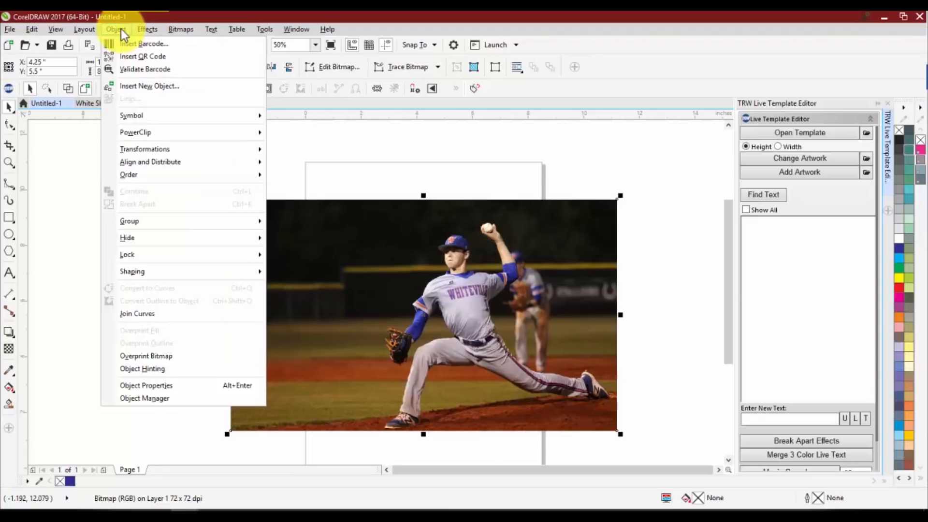
mouse_move(82, 31)
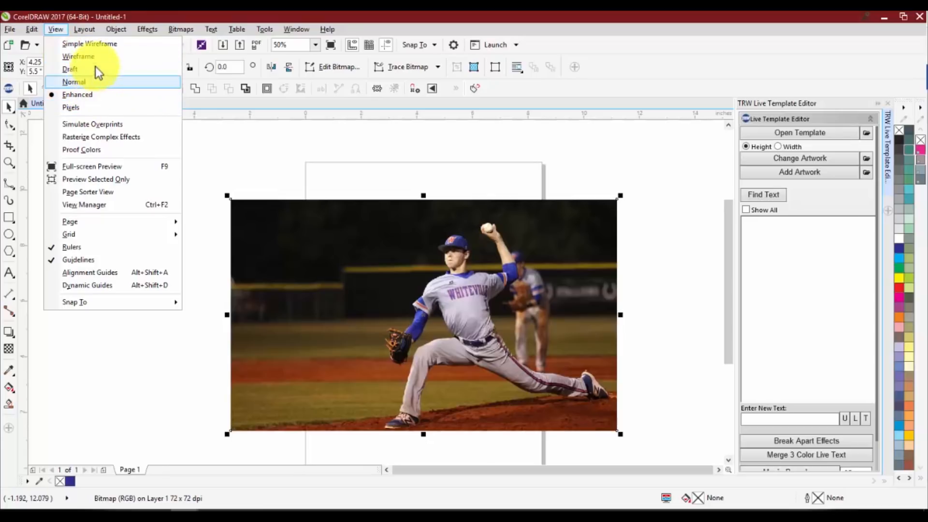
click(210, 151)
click(68, 92)
click(81, 90)
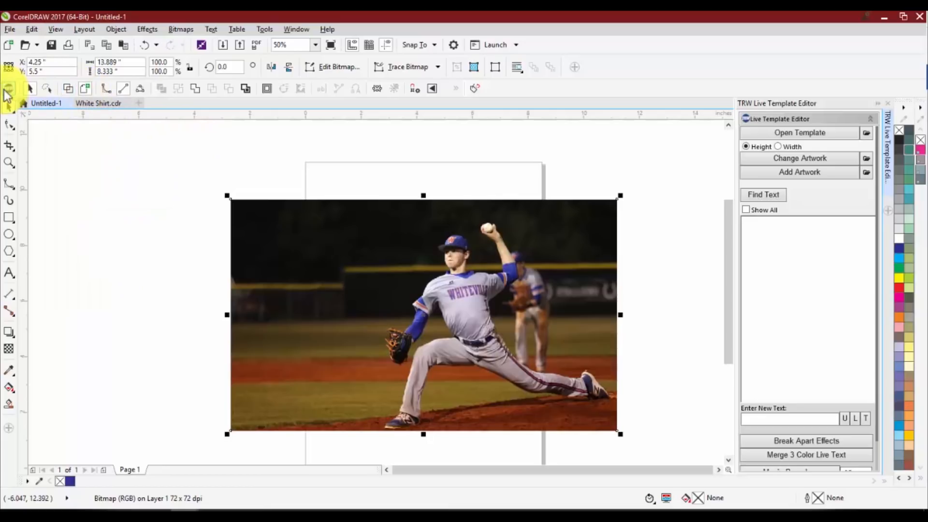
Open the TRW Design Wizard to look it over, close it and deselect the pitcher photo
click(46, 88)
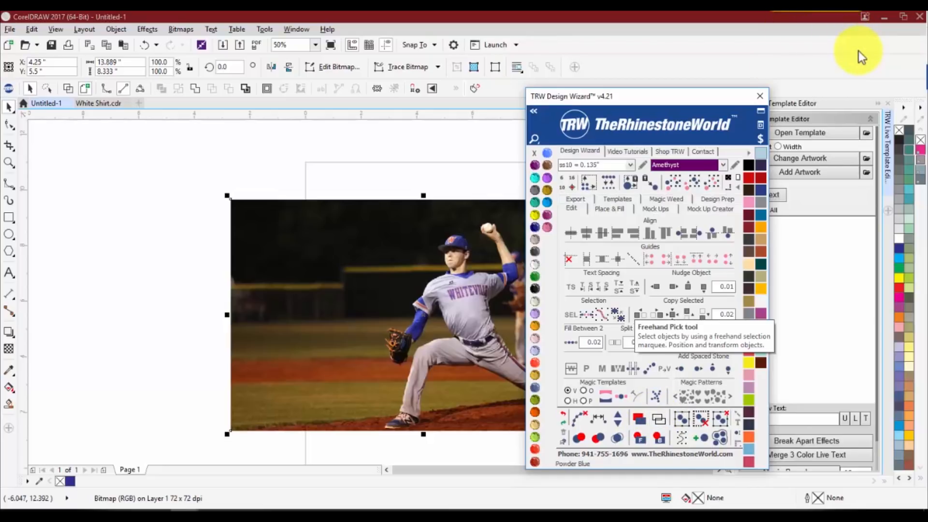
click(760, 96)
click(430, 163)
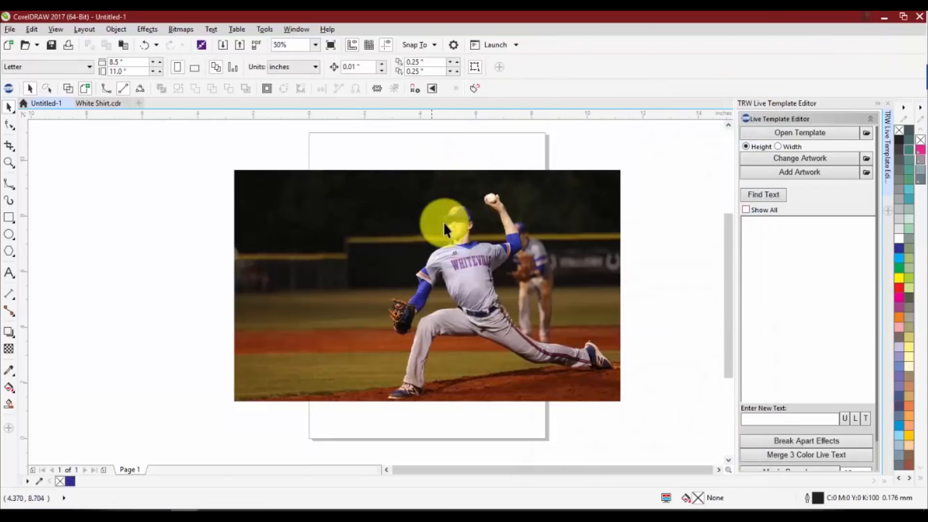
Delete the pitcher photo from the page and copy the image of the running fielder in the dark jersey from Chrome
click(455, 280)
key(Delete)
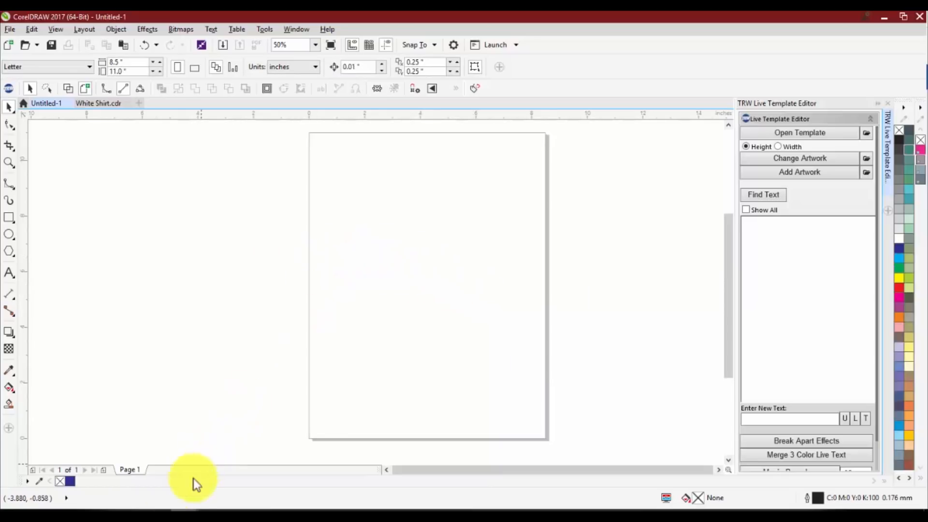
mouse_move(67, 518)
click(165, 482)
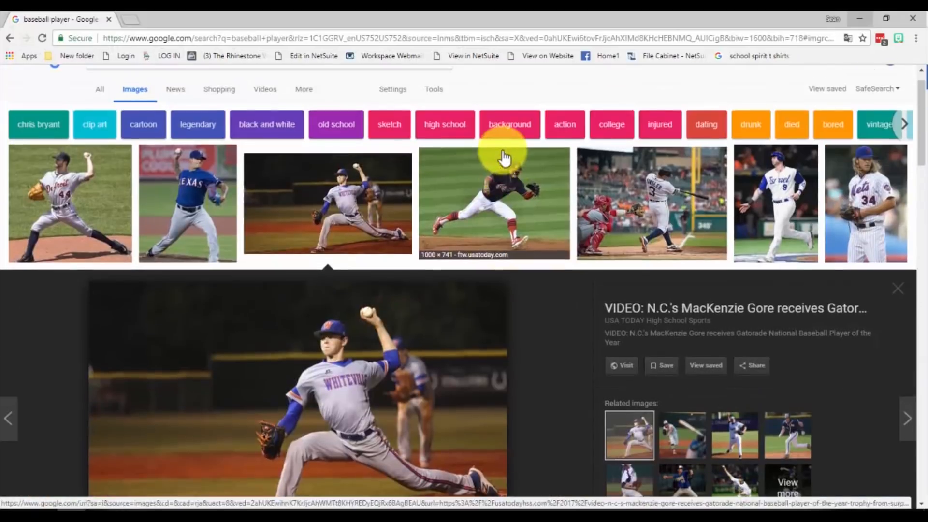
click(489, 219)
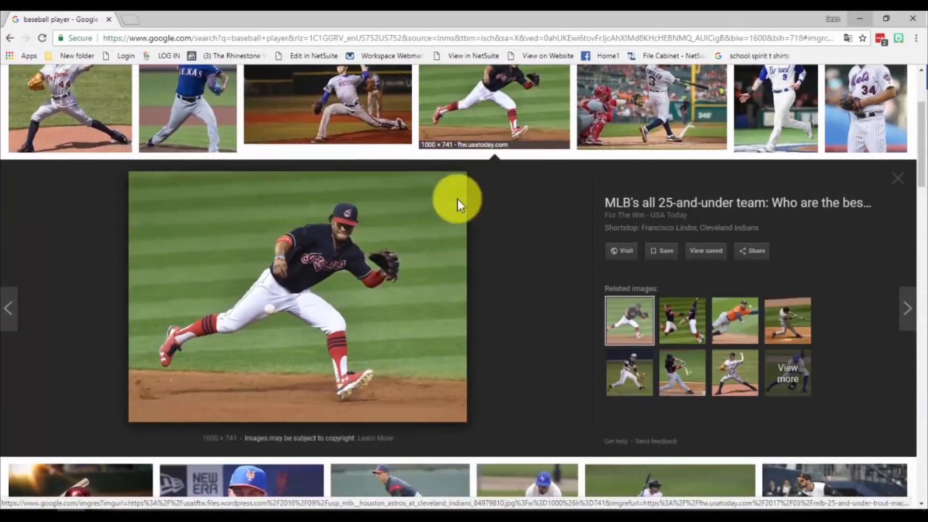
right_click(327, 271)
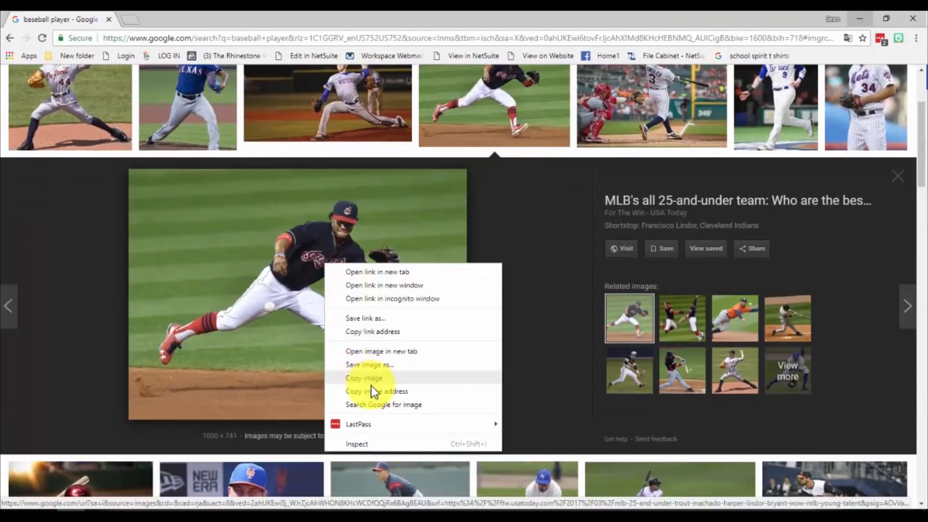
click(371, 381)
click(859, 20)
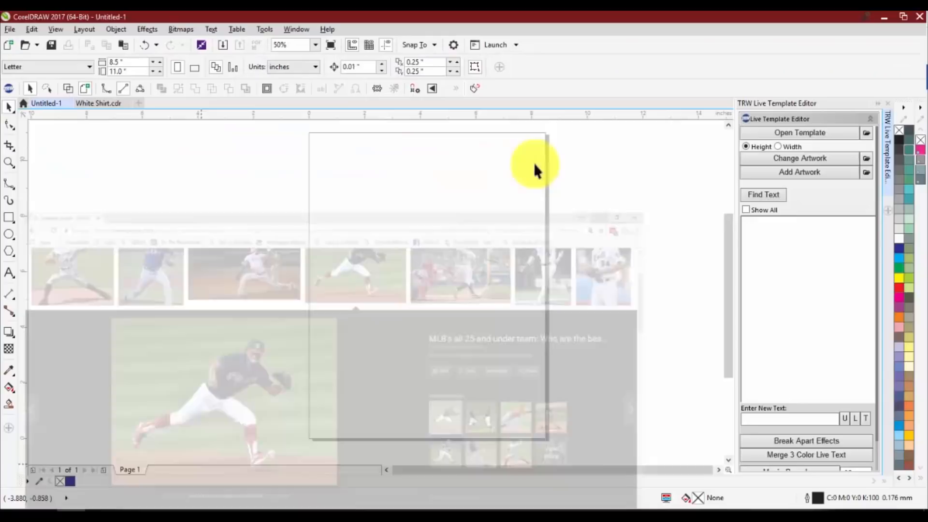
Paste the fielder photo onto the page, draw a rectangle covering the whole photo and fill it with black
key(ctrl+v)
scroll(400, 250, down, 1)
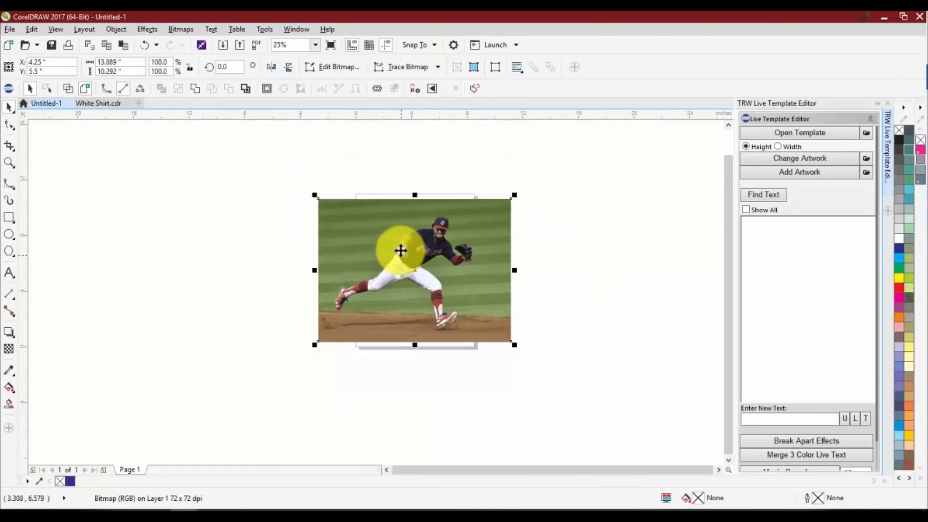
click(8, 217)
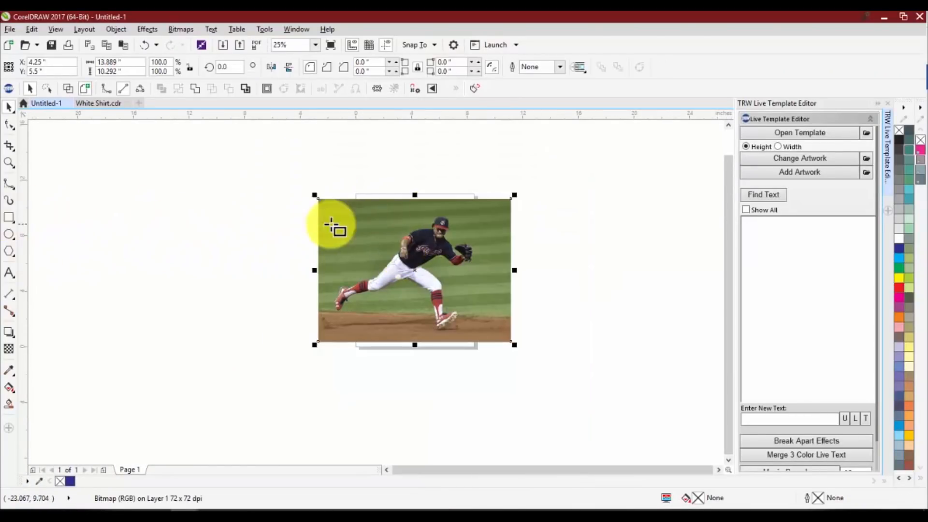
drag(315, 198, 514, 346)
click(899, 142)
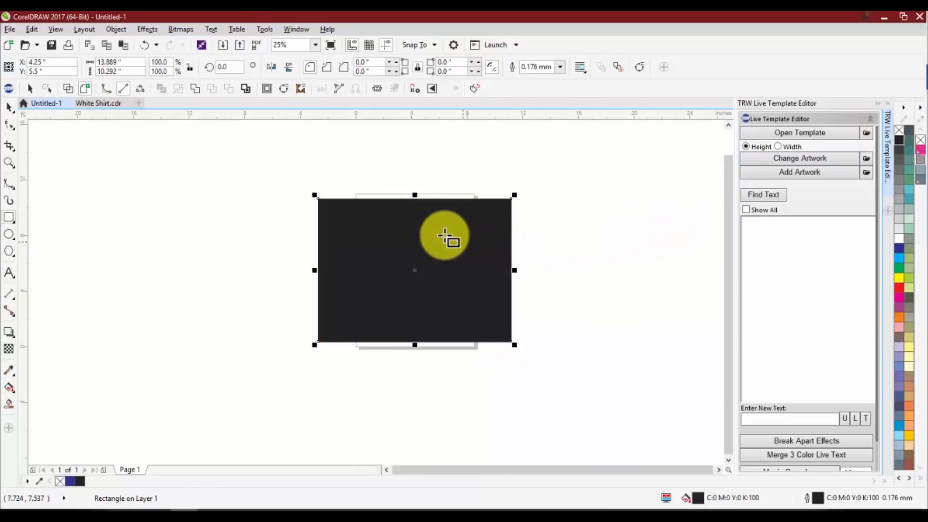
Delete the black rectangle and the fielder photo, leaving the page empty
click(9, 108)
drag(369, 272, 321, 267)
key(Delete)
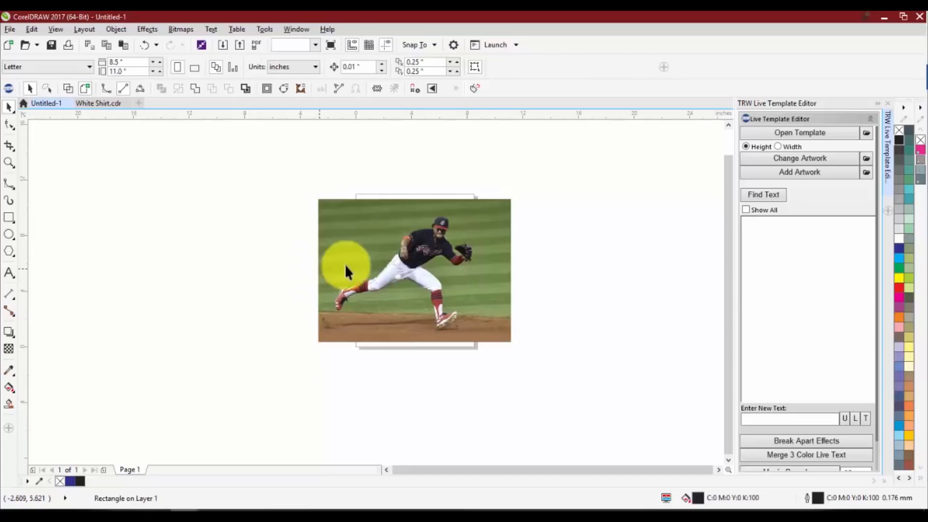
click(393, 257)
key(Delete)
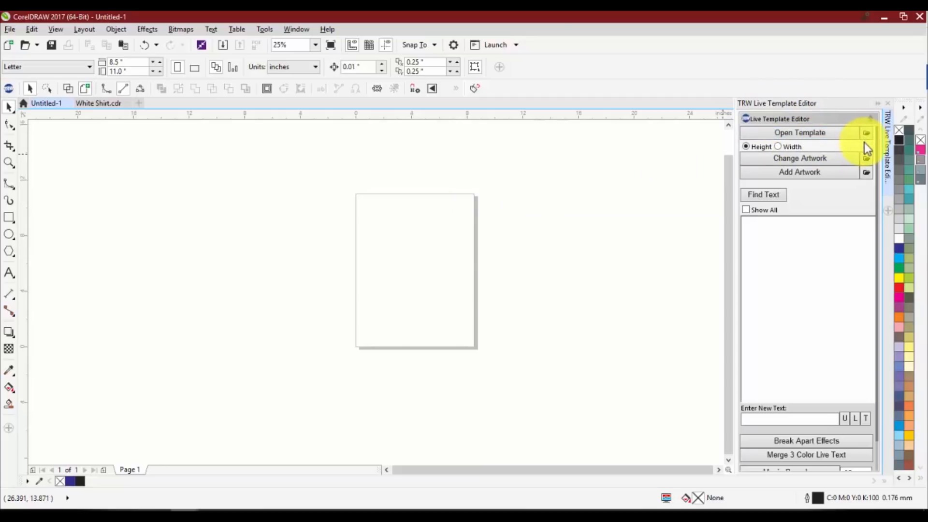
Close the TRW Live Template Editor, look over the Mock Up Creator options in the TRW Design Wizard and close the wizard
click(889, 104)
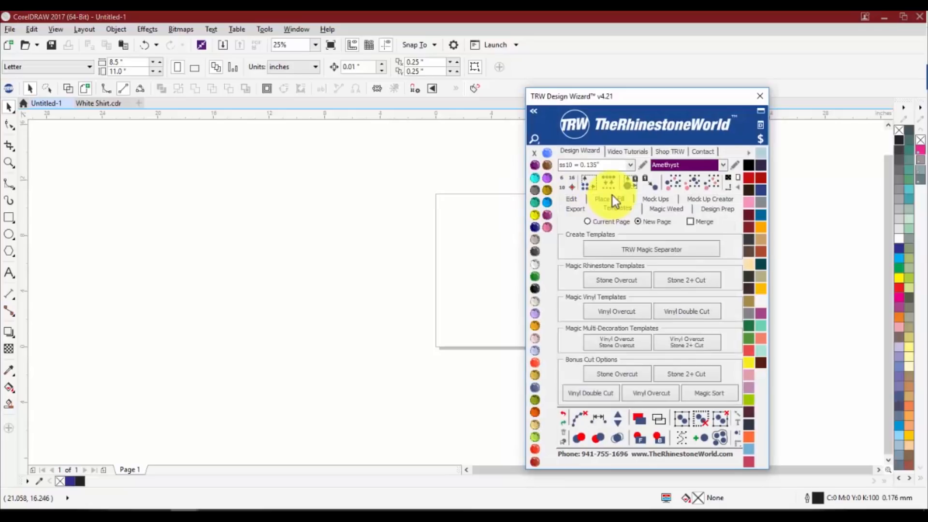
click(709, 199)
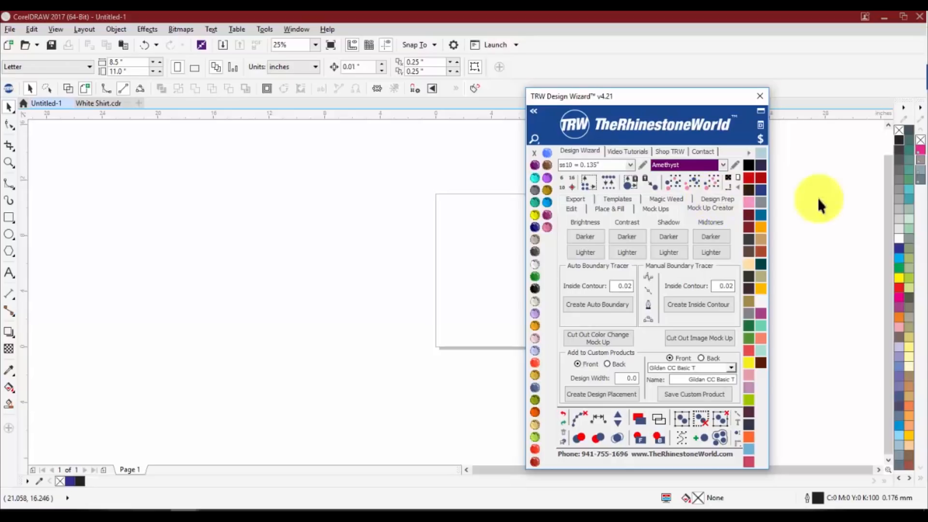
drag(724, 99, 738, 94)
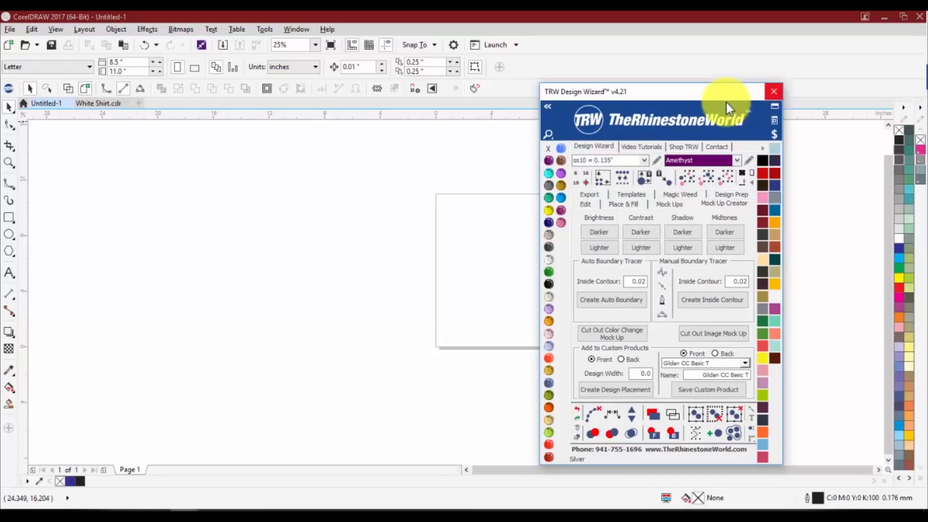
click(773, 92)
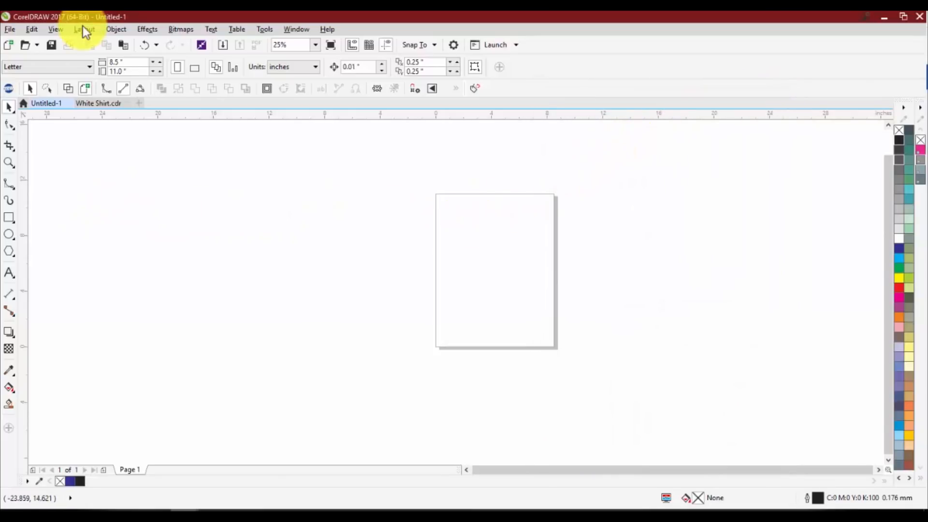
Look at the Zoom tool, return to the Pick tool and zoom the empty page in and out
click(14, 165)
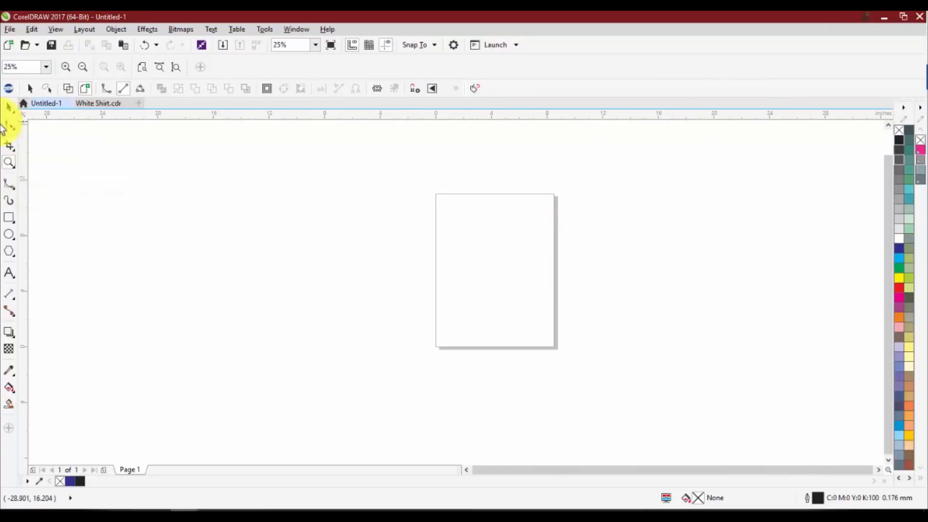
click(9, 106)
scroll(420, 208, down, 3)
scroll(420, 208, up, 3)
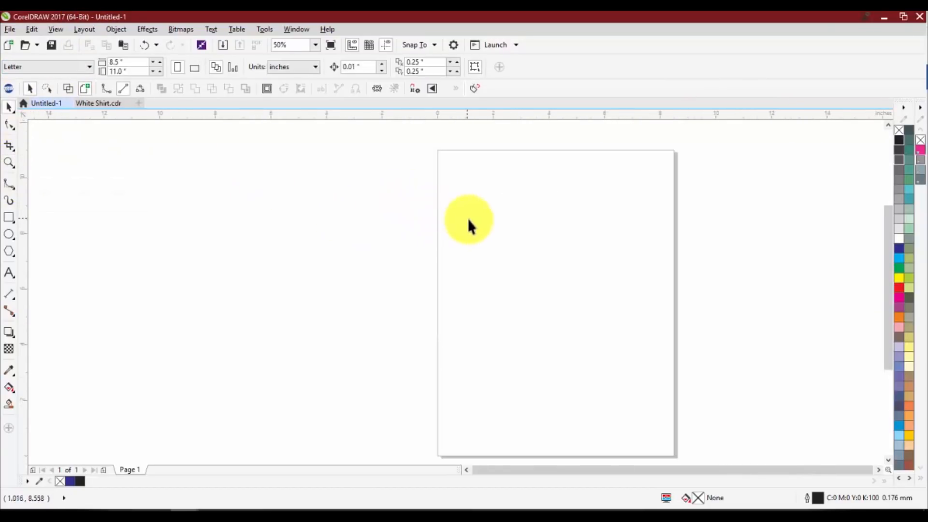
scroll(468, 219, down, 1)
scroll(524, 237, up, 1)
scroll(411, 234, down, 2)
scroll(436, 243, up, 1)
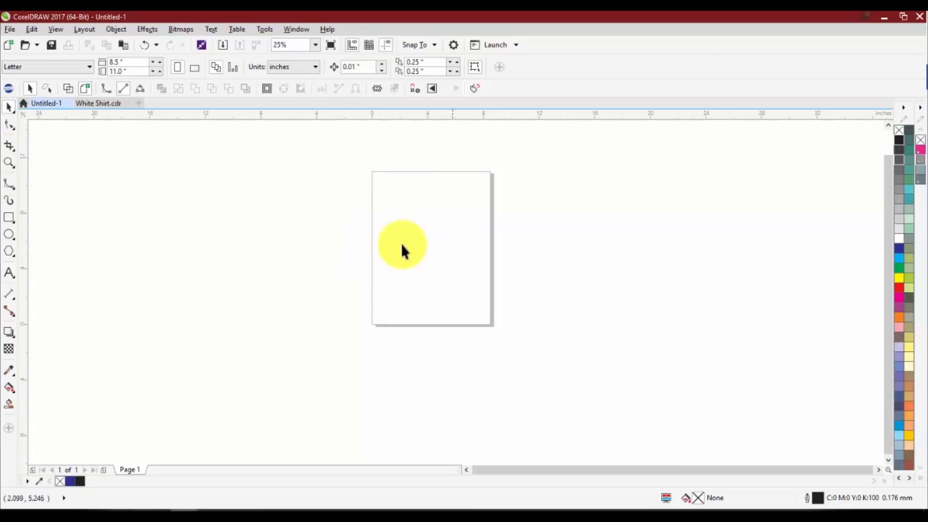
Draw an ellipse about 7.2 by 5.8 inches left of the page and another about 9.2 by 6.6 inches across its right edge
mouse_move(245, 221)
mouse_down()
mouse_move(356, 311)
mouse_move(349, 305)
mouse_up()
drag(485, 271, 560, 321)
click(7, 110)
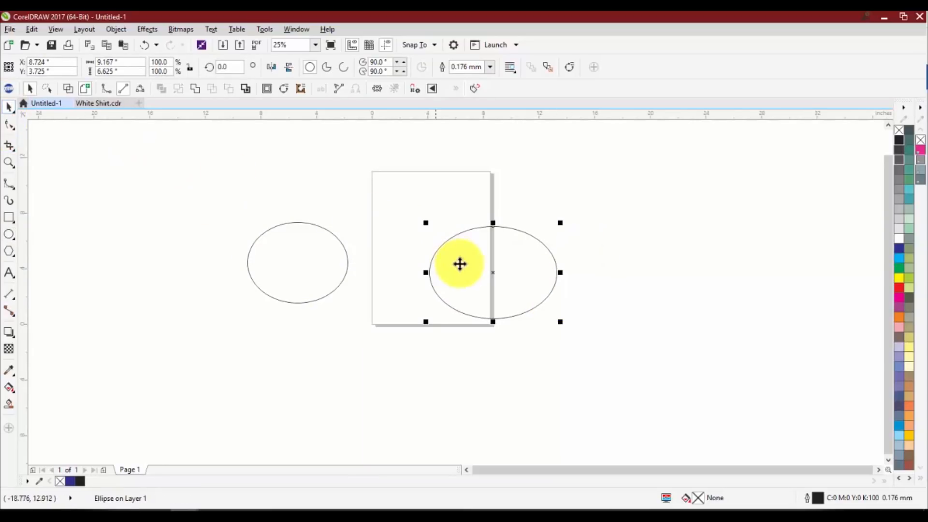
Move the larger ellipse well right of the page with a blue fill, and the smaller one farther left with a yellow fill
drag(460, 263, 685, 210)
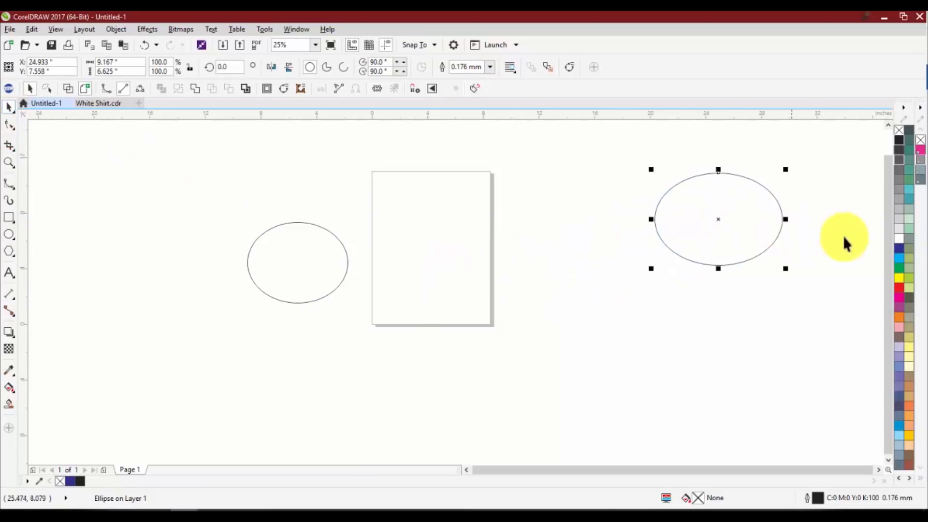
click(900, 249)
drag(252, 251, 128, 229)
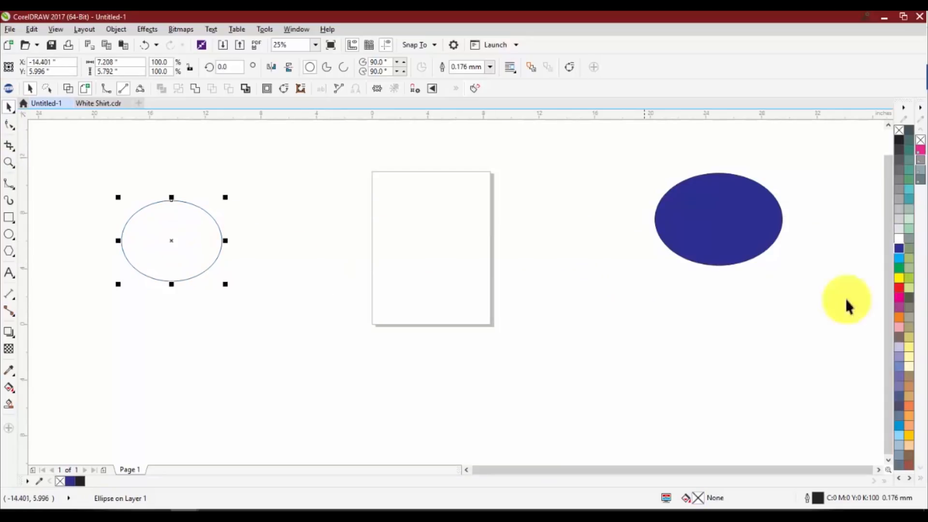
click(899, 278)
click(422, 301)
Zoom in and out repeatedly on the yellow ellipse, the blue ellipse, the page and empty workspace to examine how zooming follows the pointer
scroll(148, 237, down, 2)
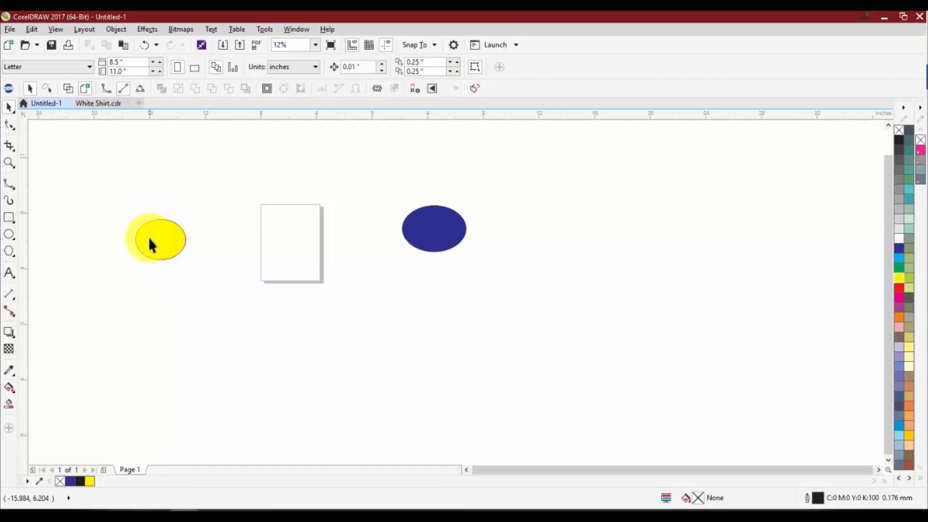
scroll(149, 237, up, 4)
scroll(150, 242, down, 4)
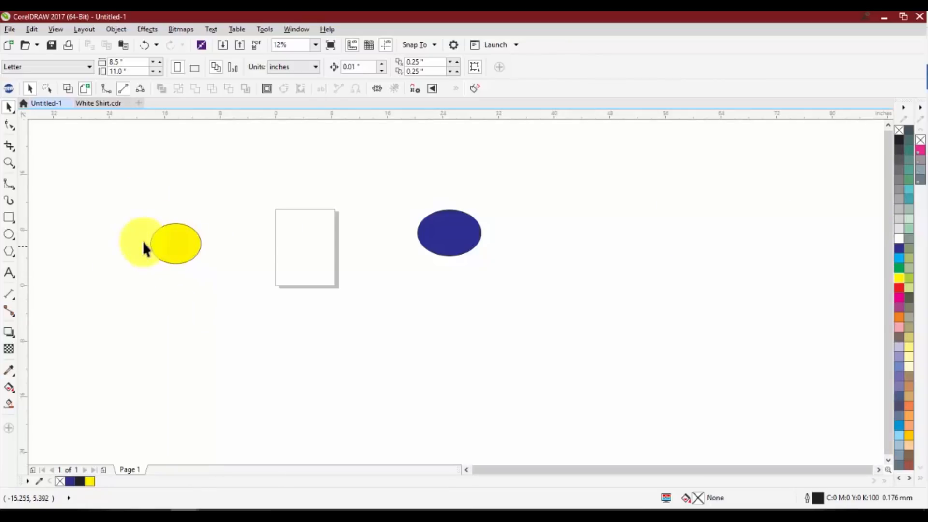
scroll(155, 246, up, 6)
scroll(181, 248, down, 6)
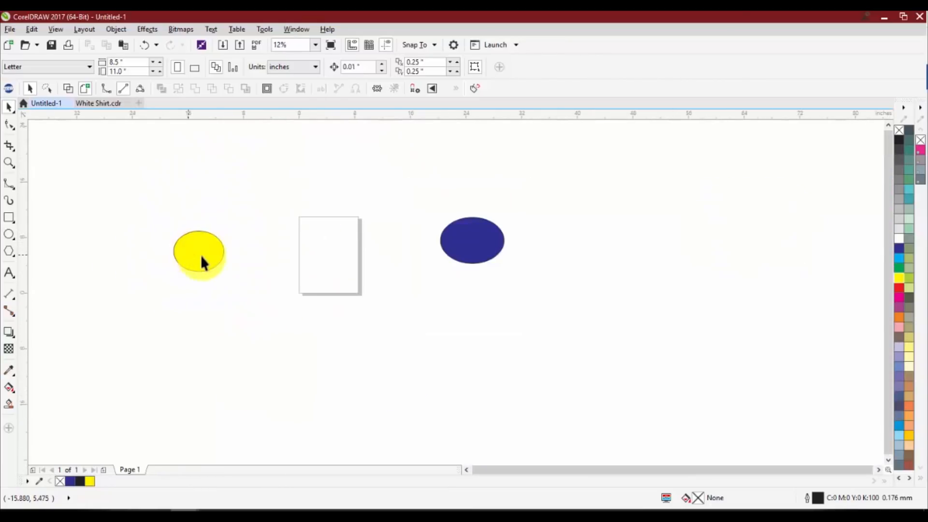
mouse_move(470, 247)
mouse_down()
mouse_move(477, 235)
mouse_move(478, 248)
mouse_up()
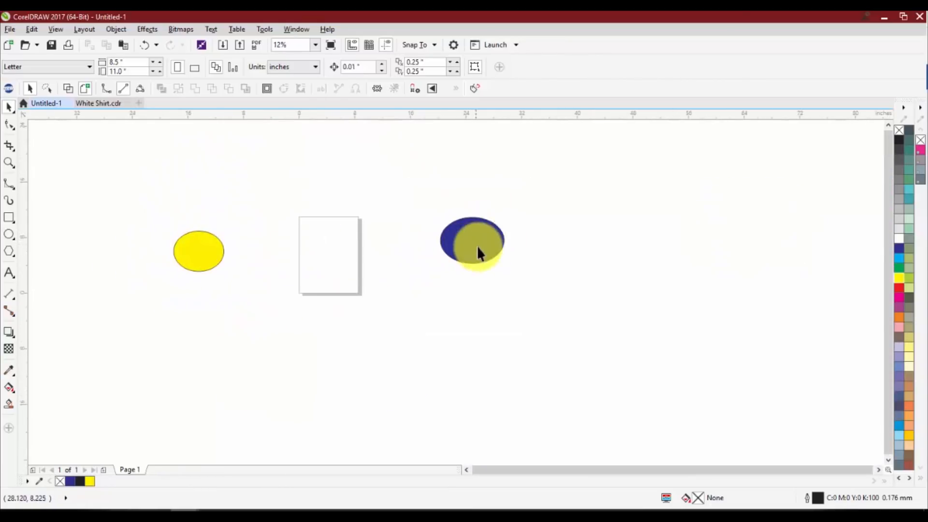
scroll(470, 239, up, 6)
scroll(472, 234, down, 4)
scroll(473, 271, up, 2)
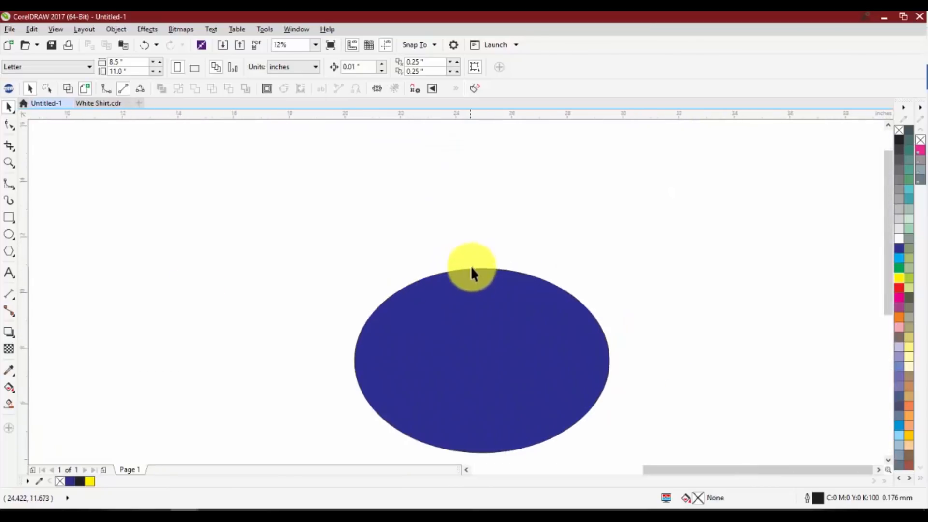
scroll(473, 263, down, 3)
scroll(402, 340, down, 2)
scroll(335, 212, up, 3)
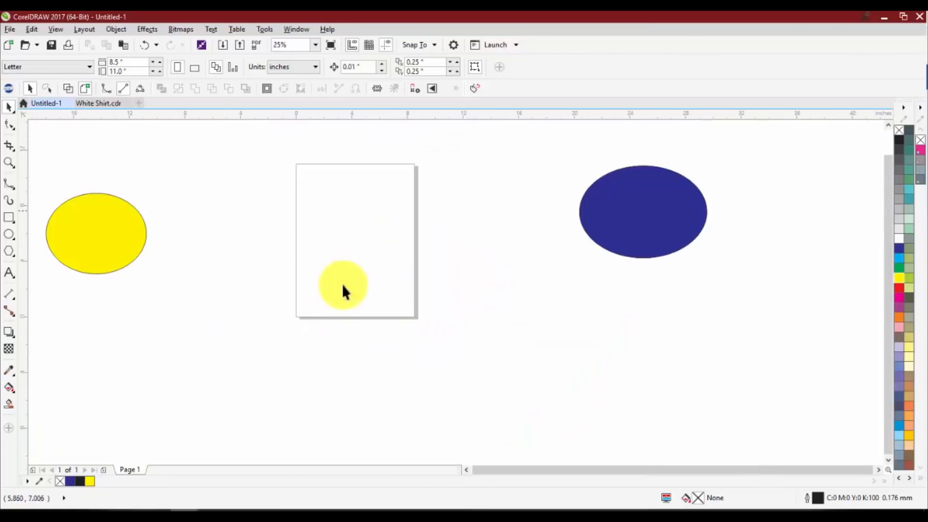
scroll(353, 256, down, 4)
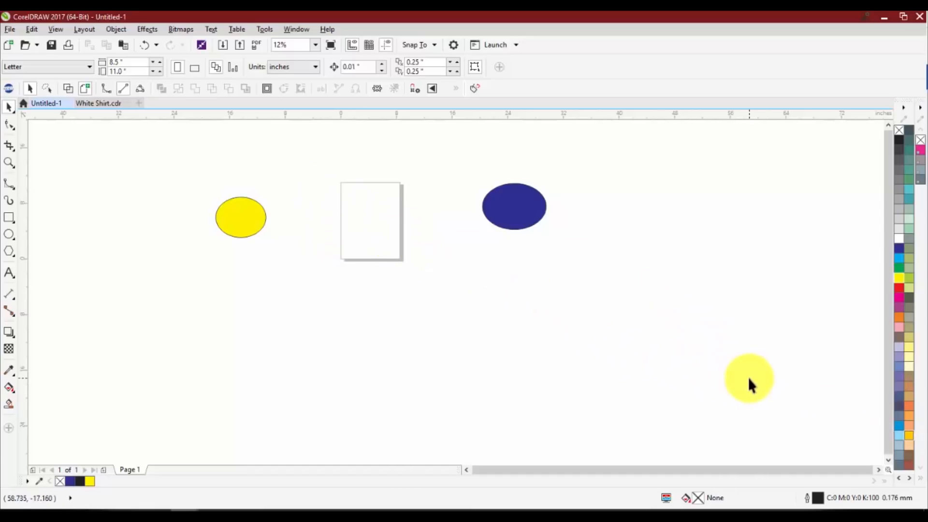
scroll(748, 377, up, 10)
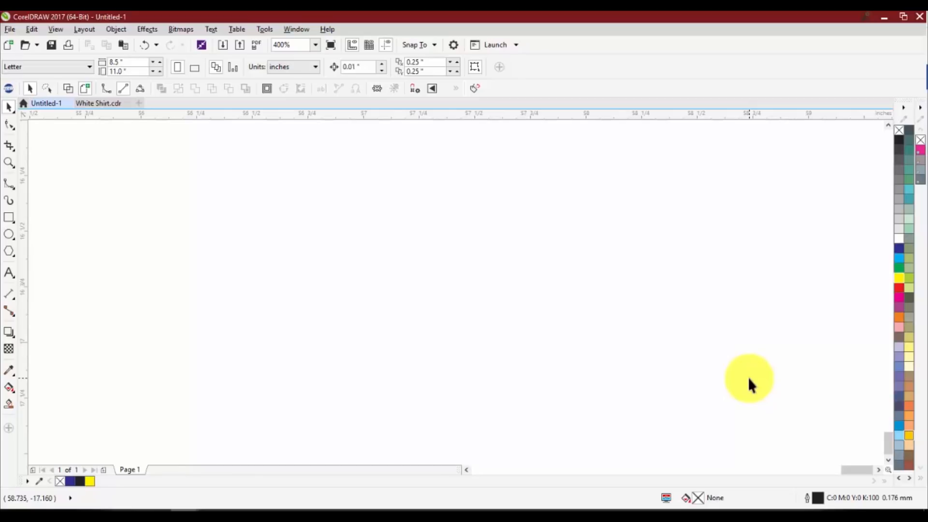
scroll(774, 346, down, 10)
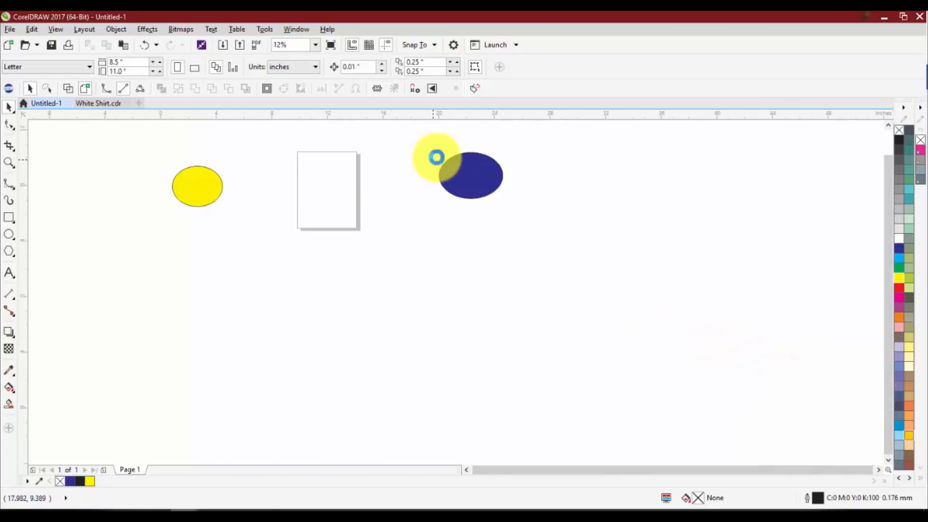
scroll(436, 158, up, 2)
scroll(450, 169, down, 3)
scroll(333, 189, up, 1)
scroll(392, 213, up, 2)
scroll(392, 213, down, 3)
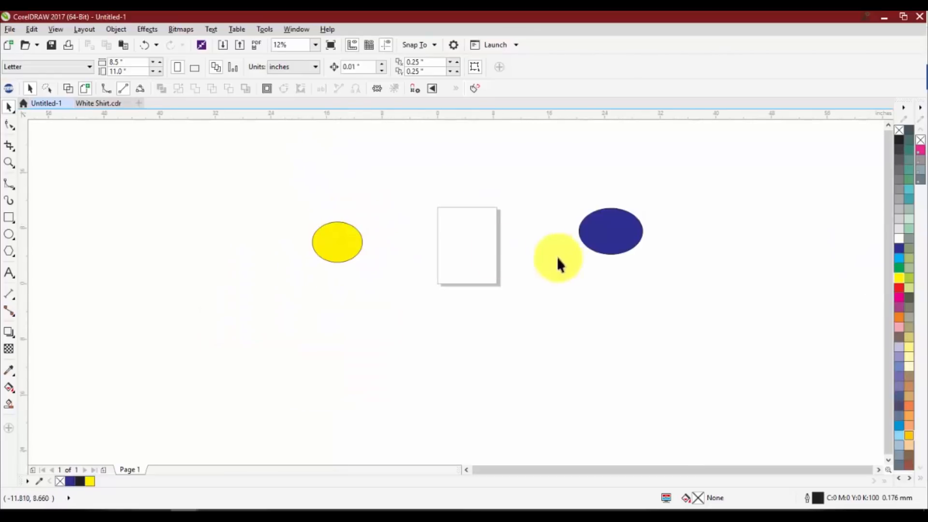
scroll(629, 235, up, 1)
scroll(626, 237, down, 1)
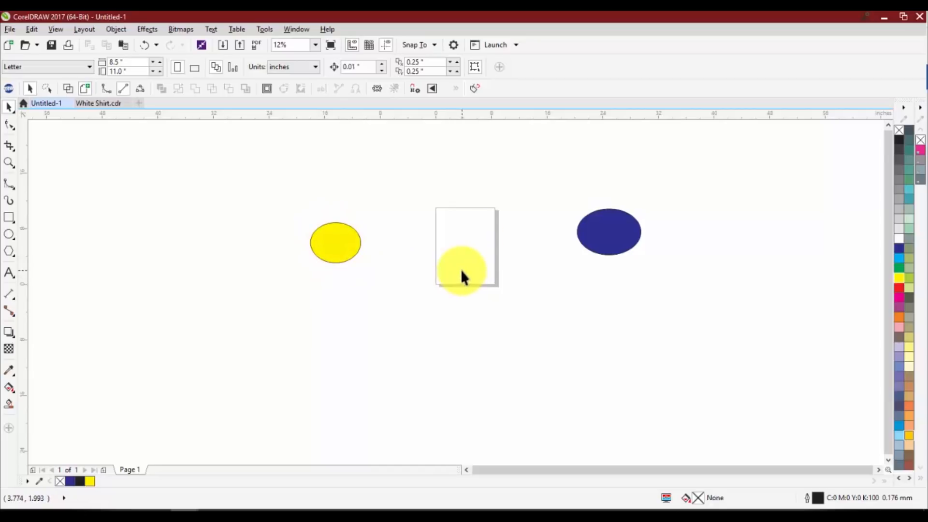
scroll(462, 273, up, 4)
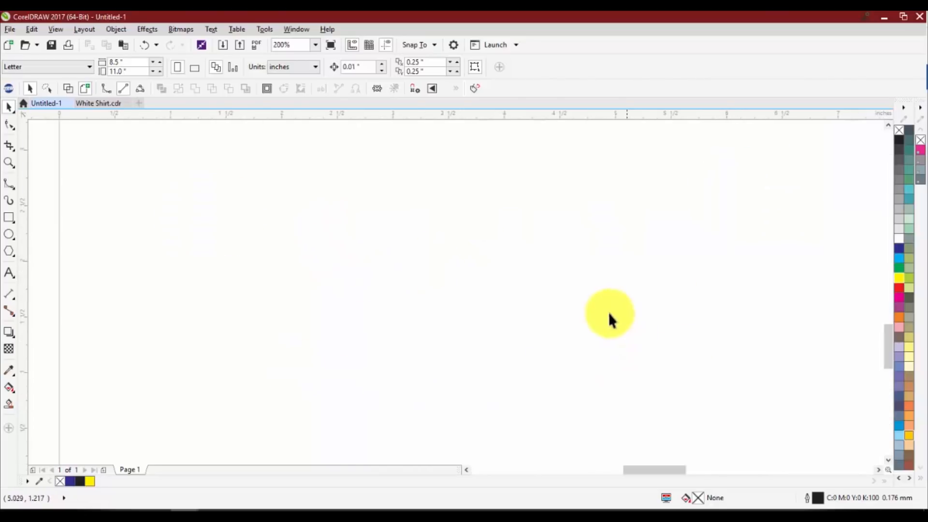
scroll(516, 241, down, 4)
scroll(449, 231, up, 2)
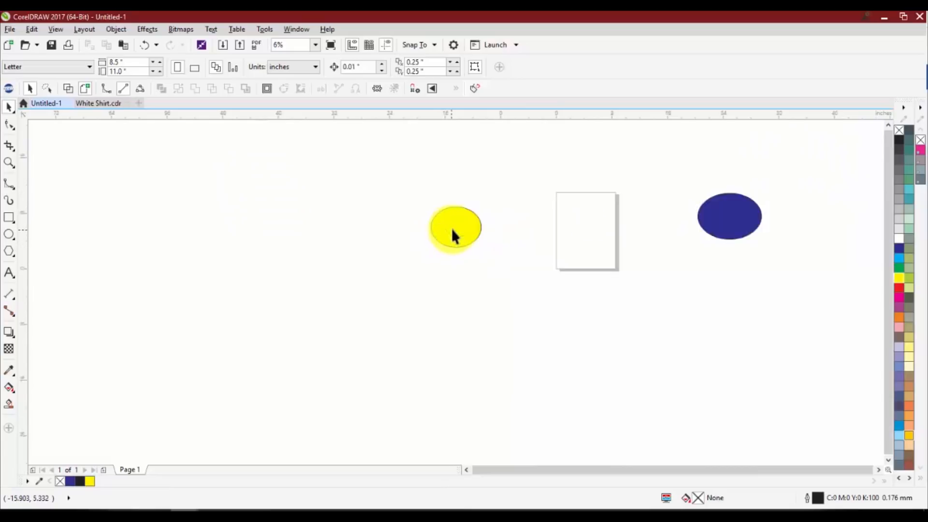
scroll(460, 202, up, 1)
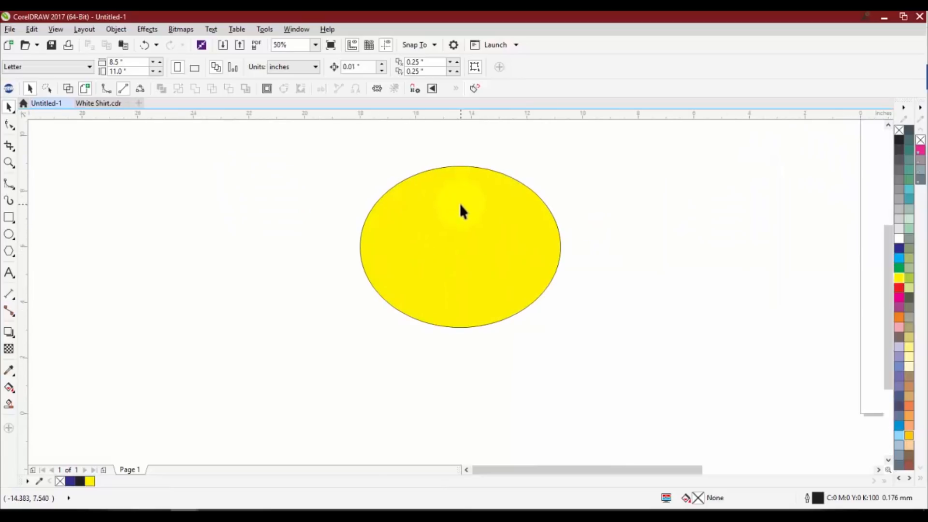
scroll(408, 231, down, 3)
scroll(568, 221, up, 1)
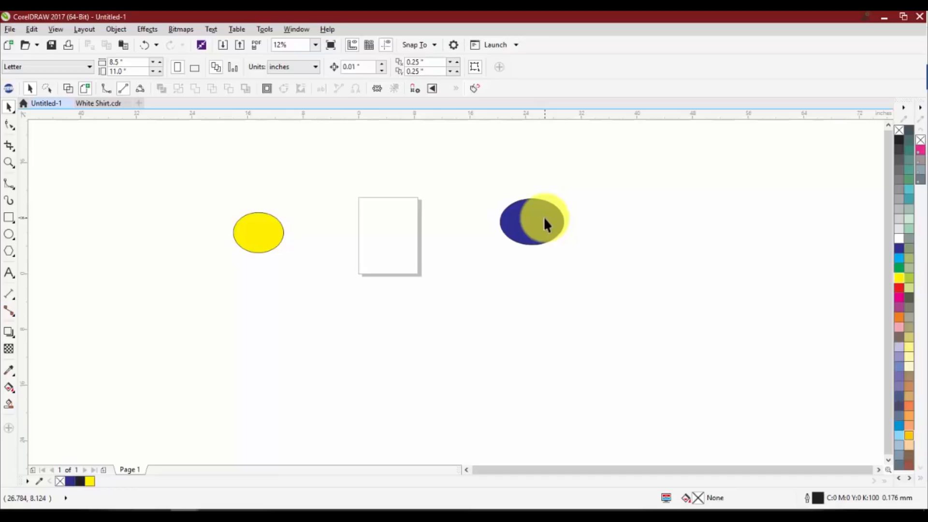
Open the TRW Design Wizard, look over its Mock Ups options and close it
click(9, 88)
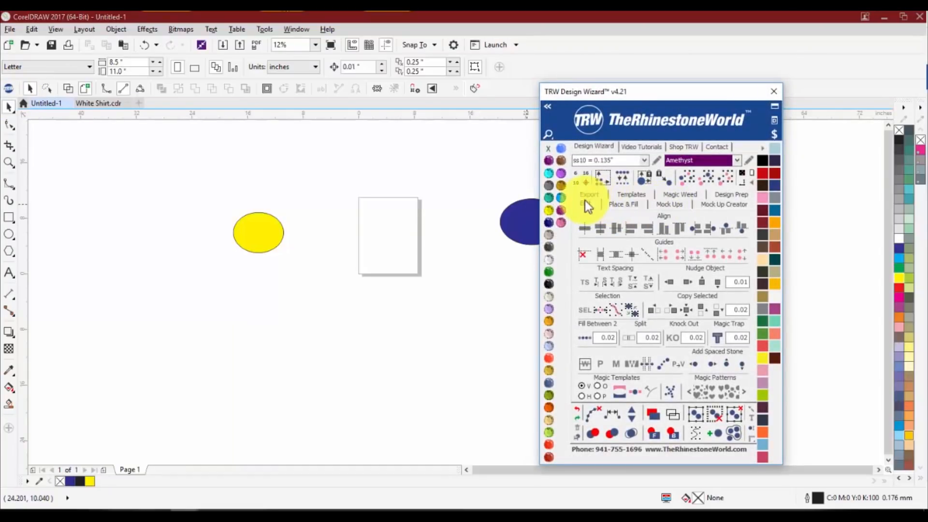
click(668, 204)
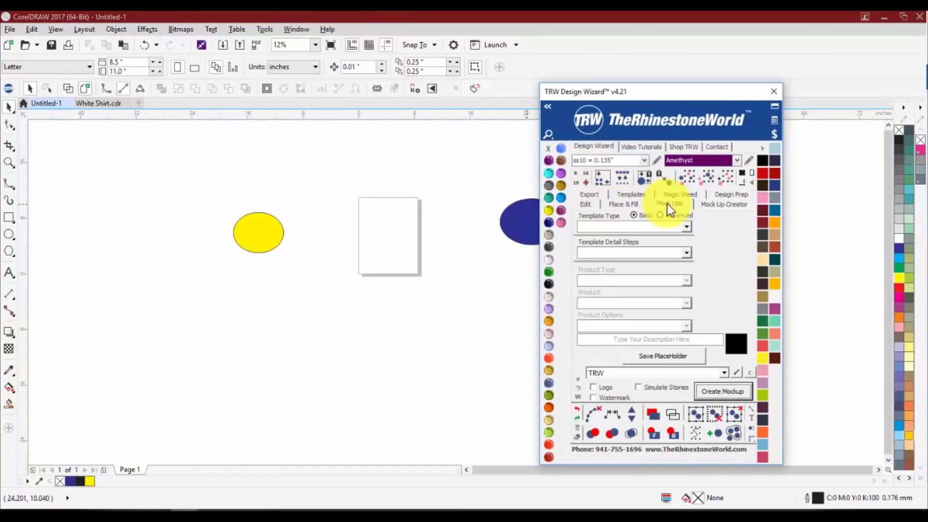
click(775, 91)
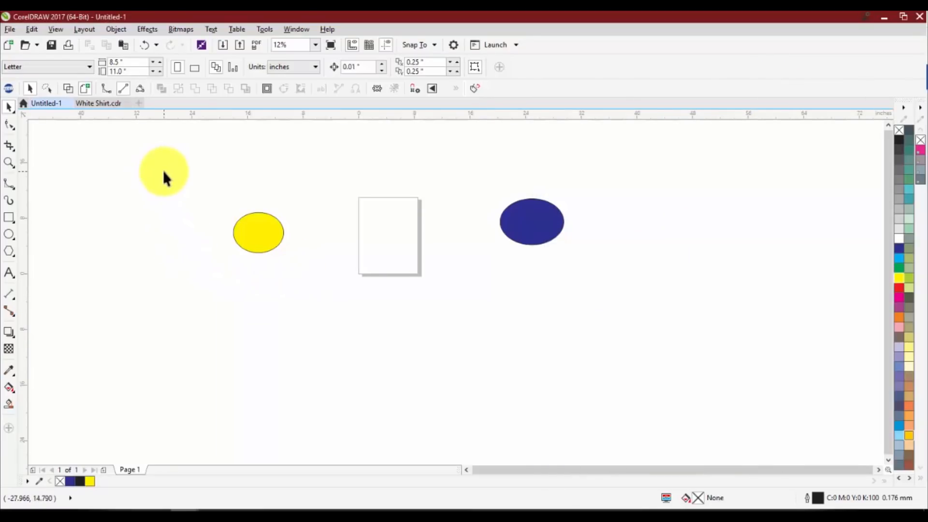
Select both ellipses together and move them about 9.9 inches left and 3.9 inches down
drag(554, 289, 619, 289)
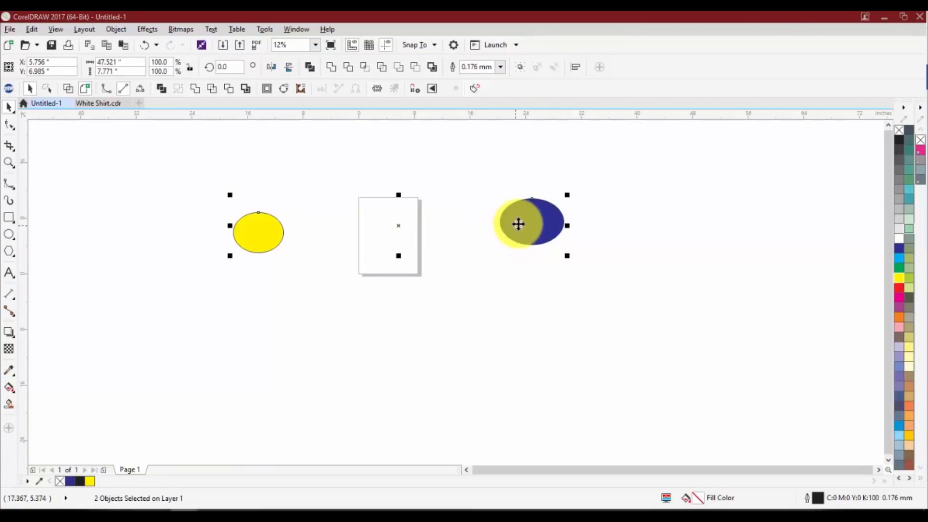
drag(534, 221, 463, 249)
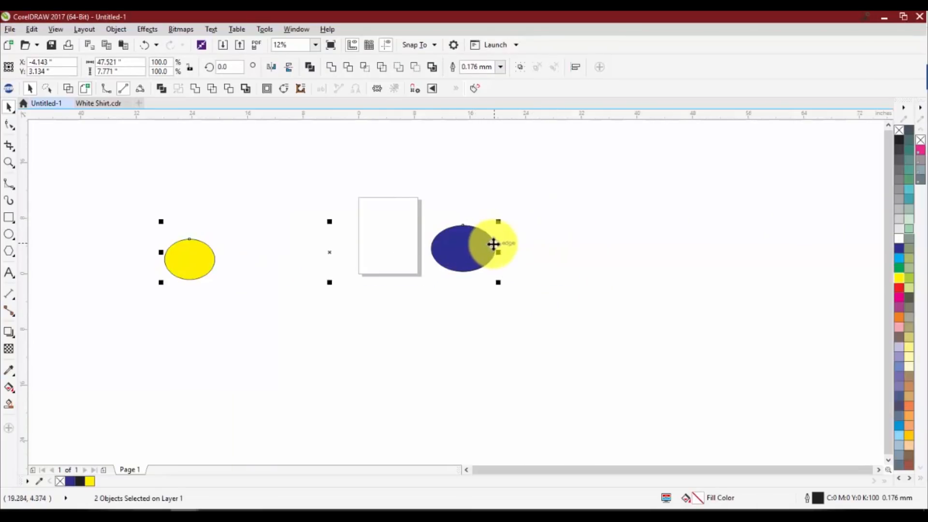
Delete both selected ellipses and activate the Freehand tool
key(Delete)
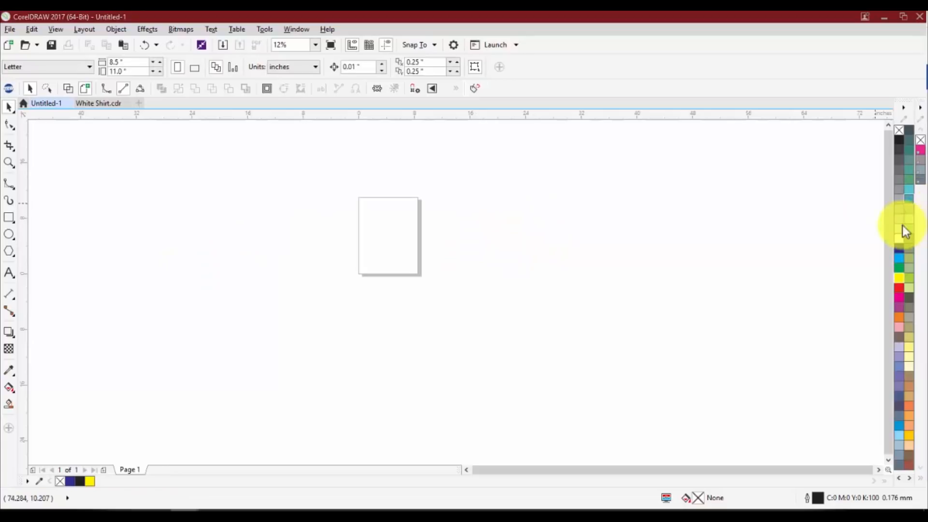
click(9, 187)
click(56, 187)
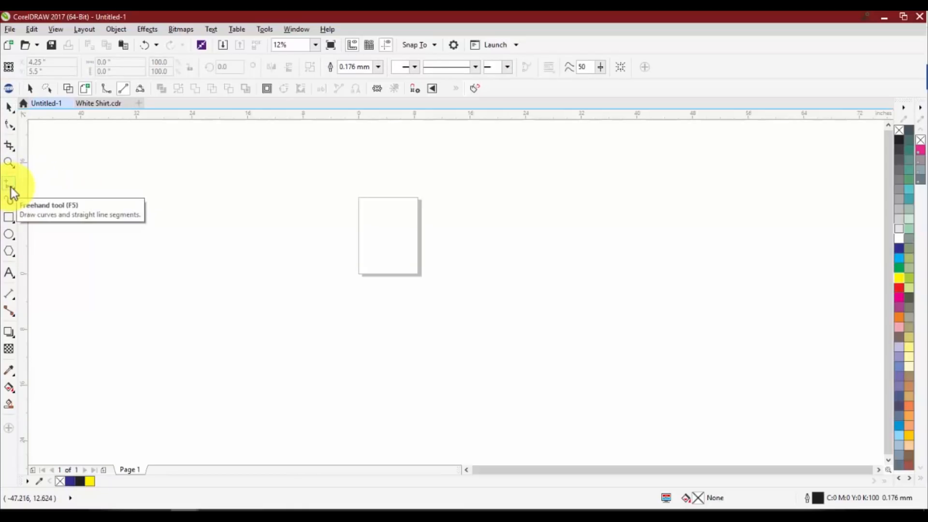
Draw a long winding Freehand line from left of the page across it to the right, and delete it
click(11, 186)
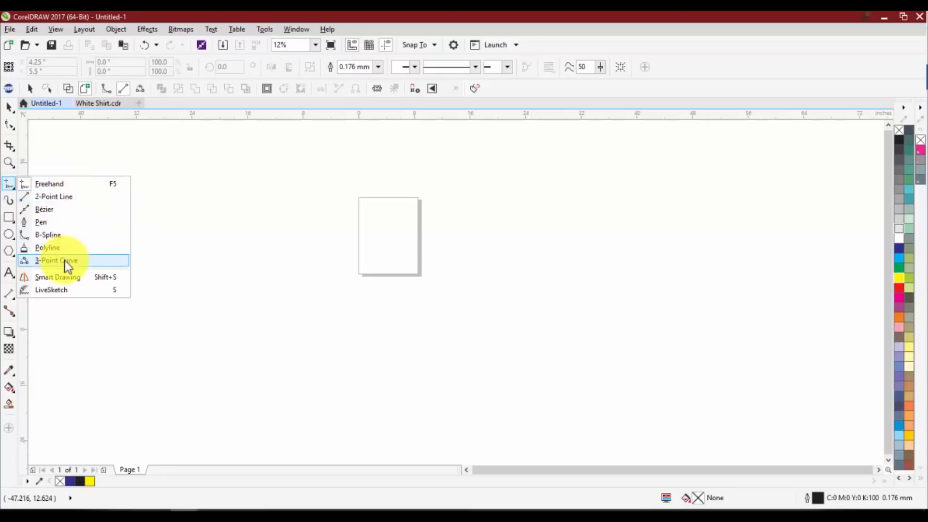
click(76, 184)
scroll(344, 222, up, 2)
mouse_move(384, 208)
mouse_down()
mouse_move(310, 243)
mouse_move(283, 320)
mouse_move(393, 242)
mouse_move(559, 287)
mouse_move(558, 347)
mouse_up()
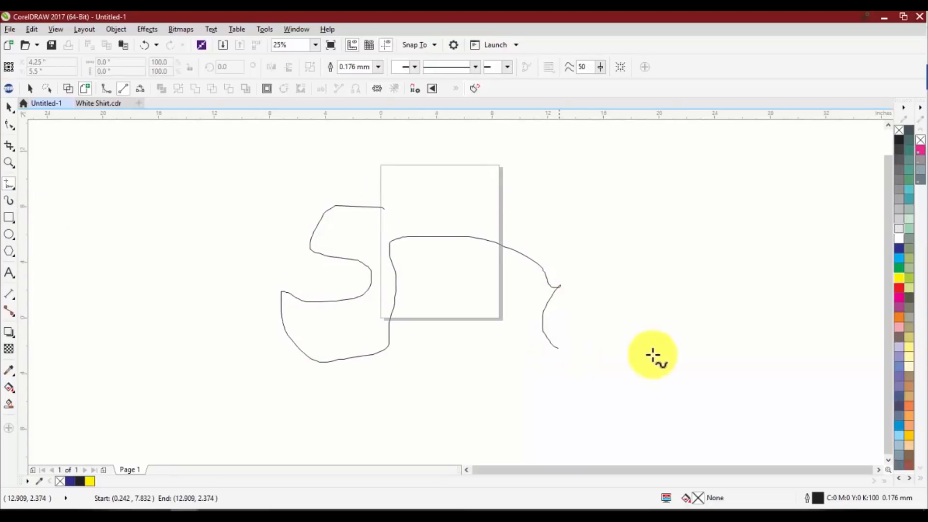
mouse_move(652, 356)
mouse_down()
mouse_move(645, 243)
mouse_move(581, 186)
mouse_move(572, 162)
mouse_move(407, 197)
mouse_move(404, 139)
mouse_move(328, 164)
mouse_move(669, 195)
mouse_move(687, 208)
mouse_up()
key(Delete)
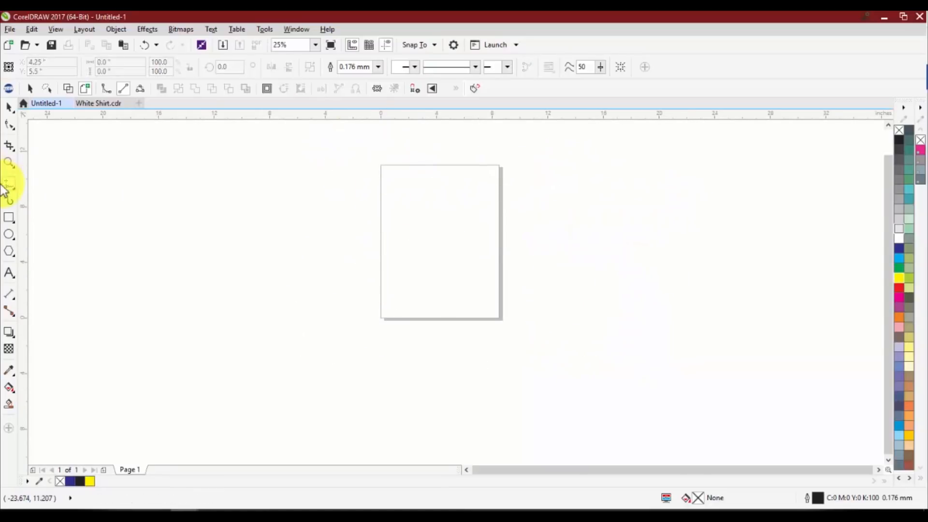
Draw eight straight 2-Point Line segments, four joined in a zigzag and four separate, on and left of the page
click(9, 183)
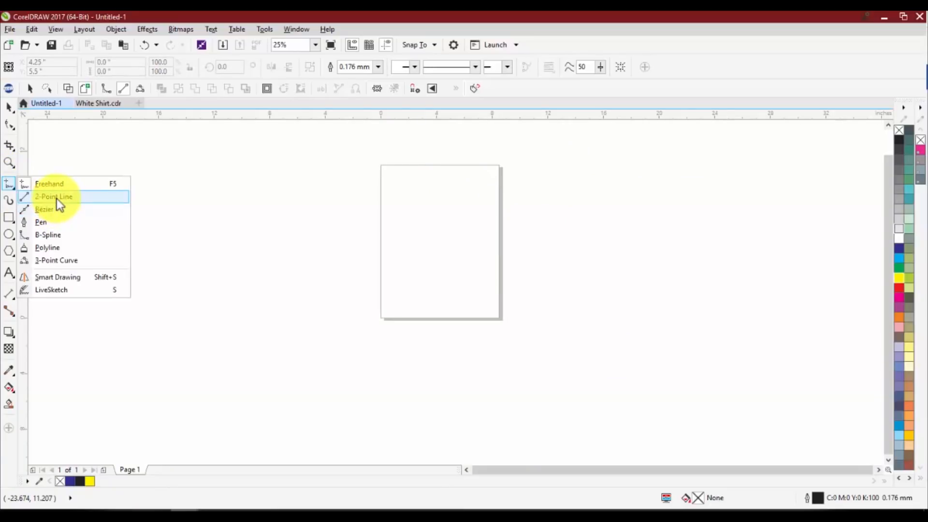
click(56, 198)
mouse_move(218, 236)
mouse_down()
mouse_move(329, 248)
mouse_move(313, 288)
mouse_up()
drag(313, 287, 404, 299)
drag(404, 299, 407, 242)
drag(507, 241, 464, 241)
drag(443, 224, 436, 195)
drag(421, 188, 317, 176)
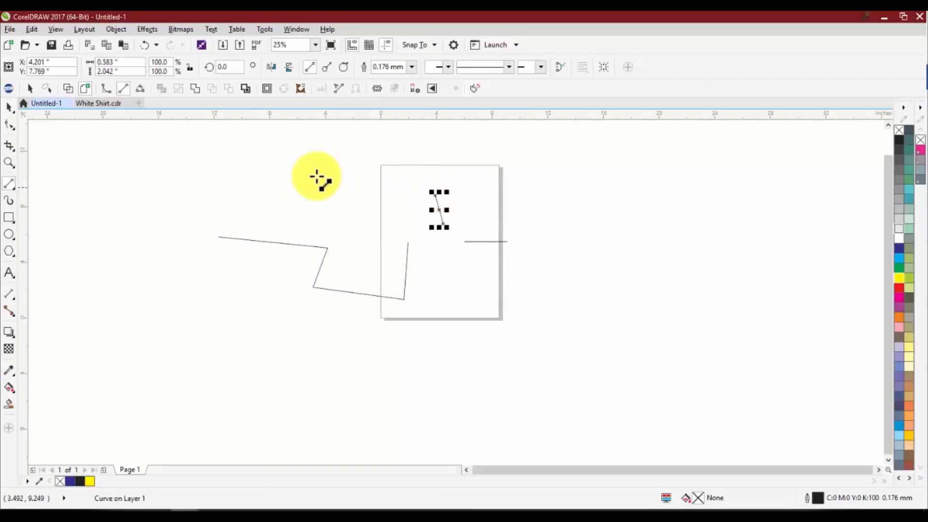
drag(170, 173, 189, 345)
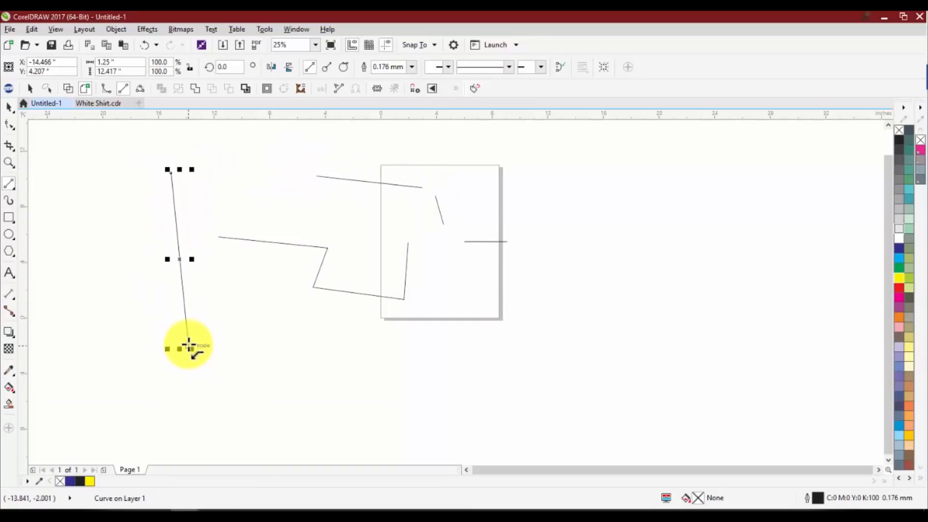
Undo all the straight 2-Point Line segments
key(ctrl+z)
key(ctrl+z)
key(ctrl+z)
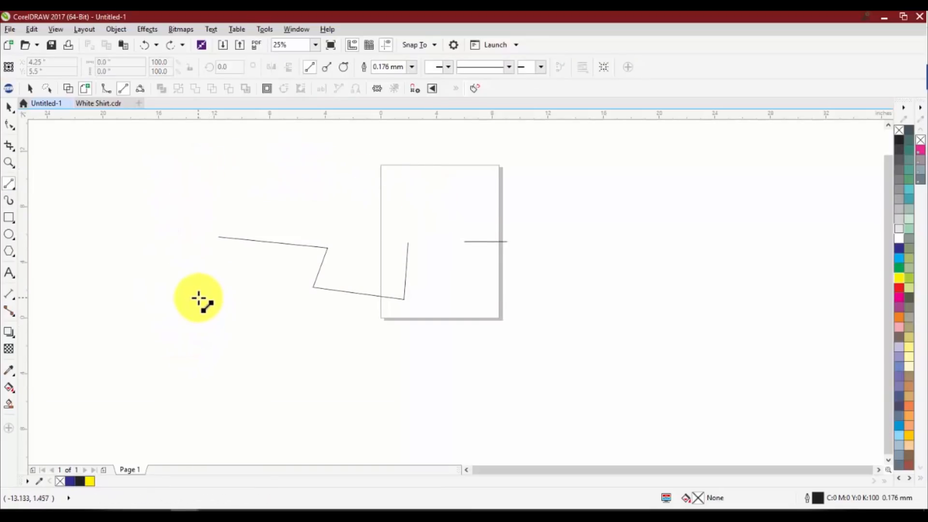
key(ctrl+z)
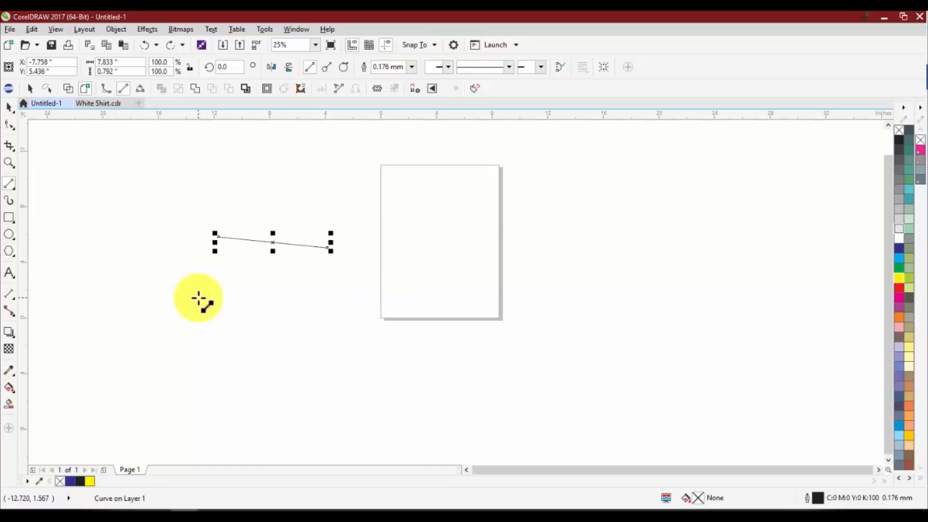
key(ctrl+z)
Start a B-Spline left of the page, sweeping it across the page and back below in a broad curve
click(10, 190)
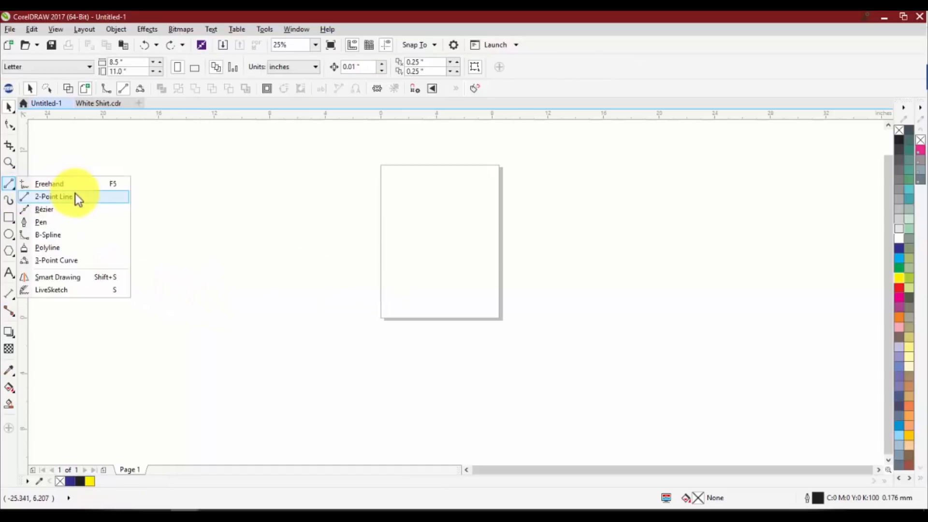
click(74, 235)
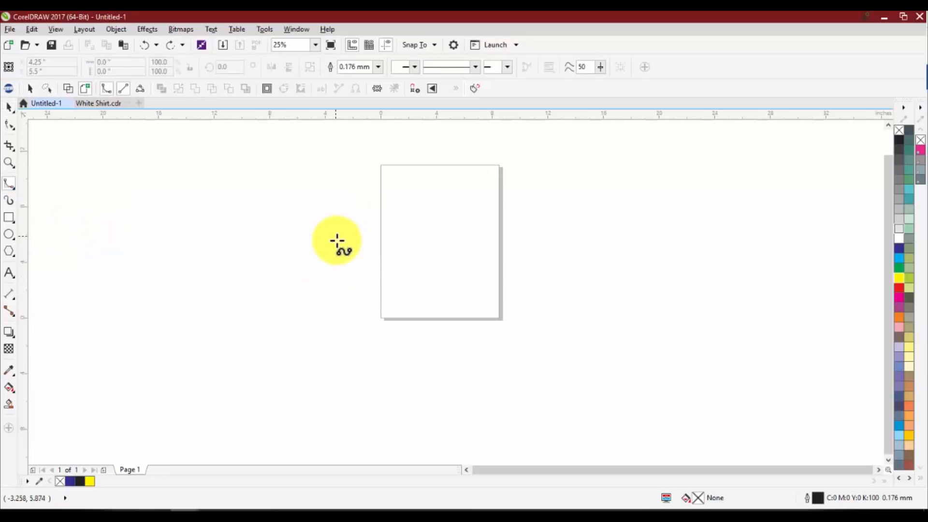
click(337, 210)
click(466, 210)
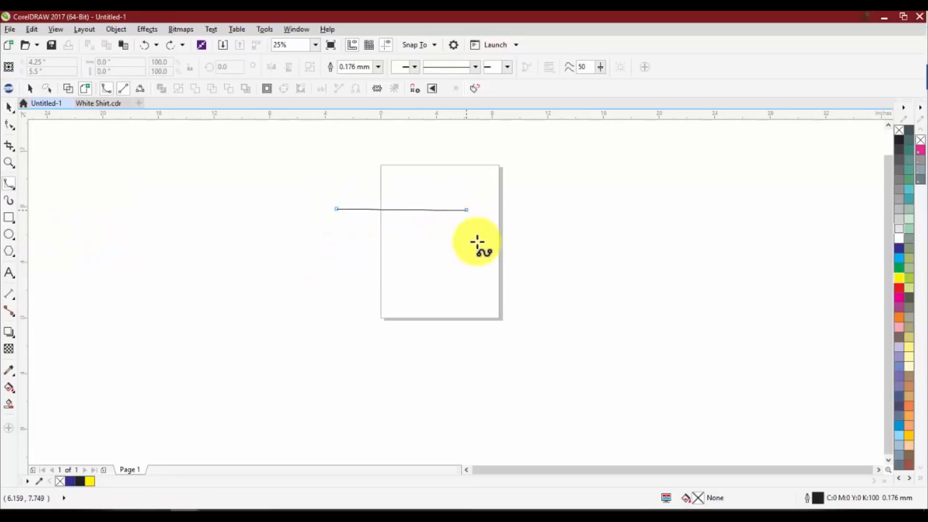
click(489, 277)
click(420, 344)
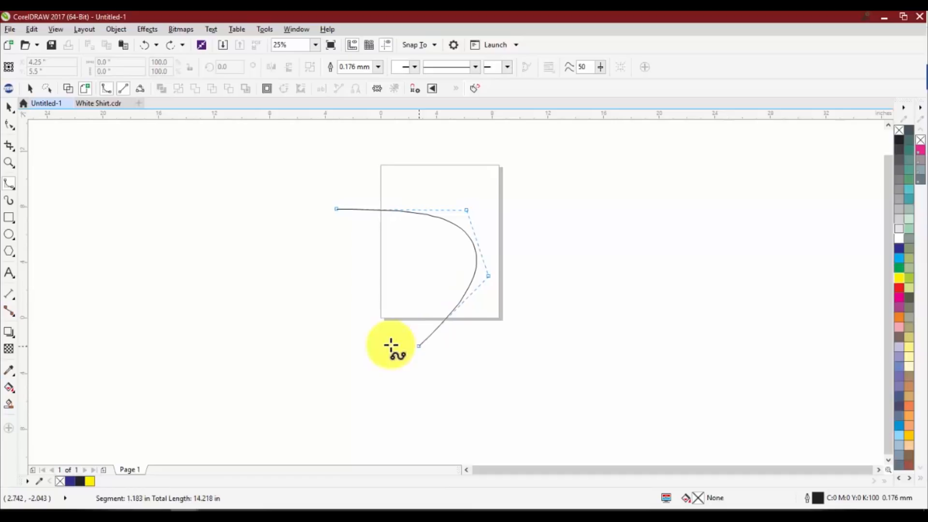
click(284, 332)
click(226, 272)
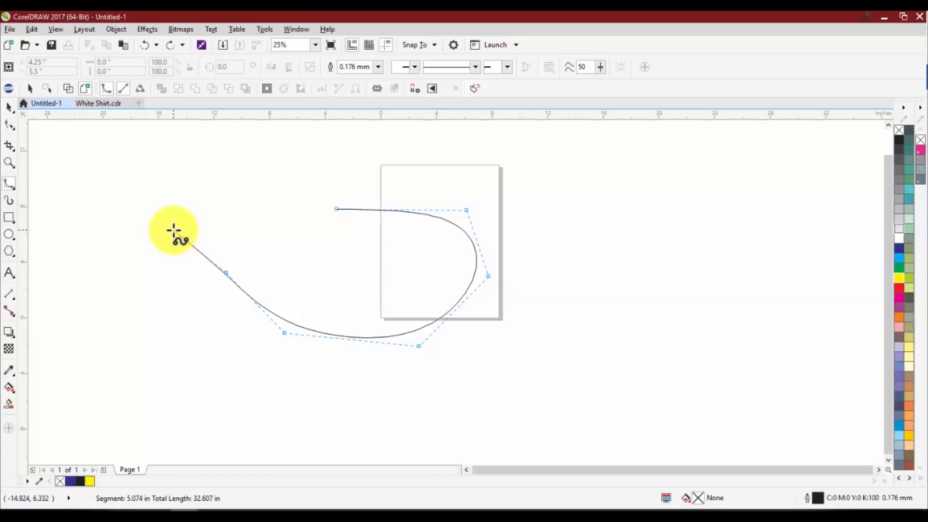
Continue the B-Spline left of the page with straight, sharp-cornered segments forming a notched upper end
click(173, 230)
click(243, 230)
click(248, 182)
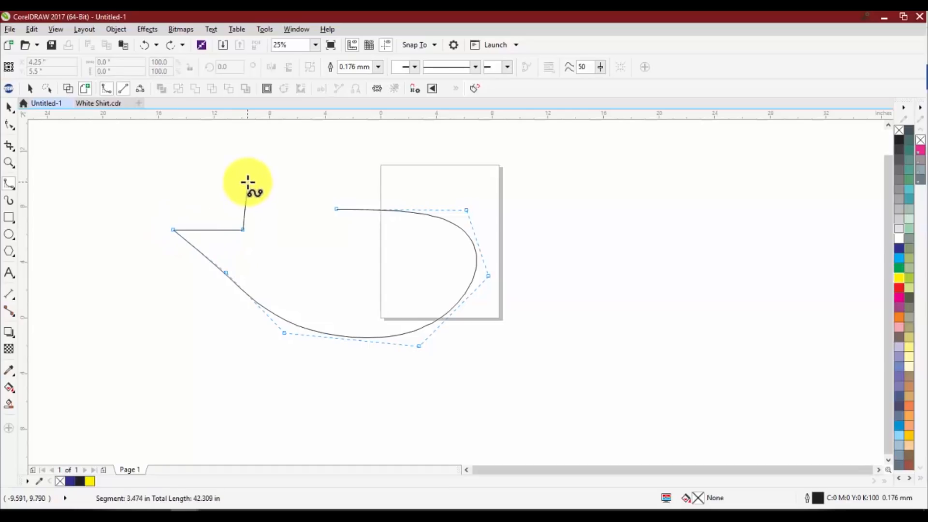
click(179, 183)
click(180, 156)
click(269, 159)
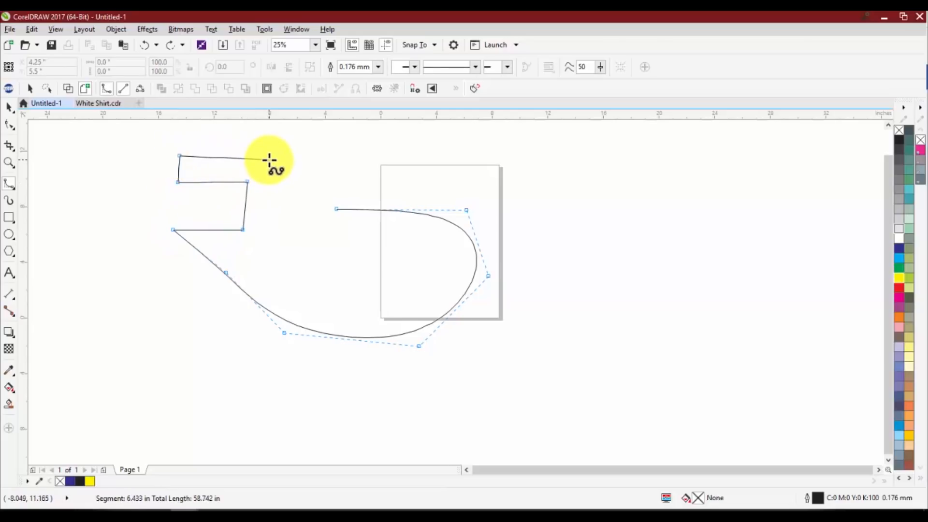
Curve the B-Spline back inside the first sweep and close it at its start, about 21.8 by 13.1 inches overall
click(291, 186)
click(283, 246)
click(263, 266)
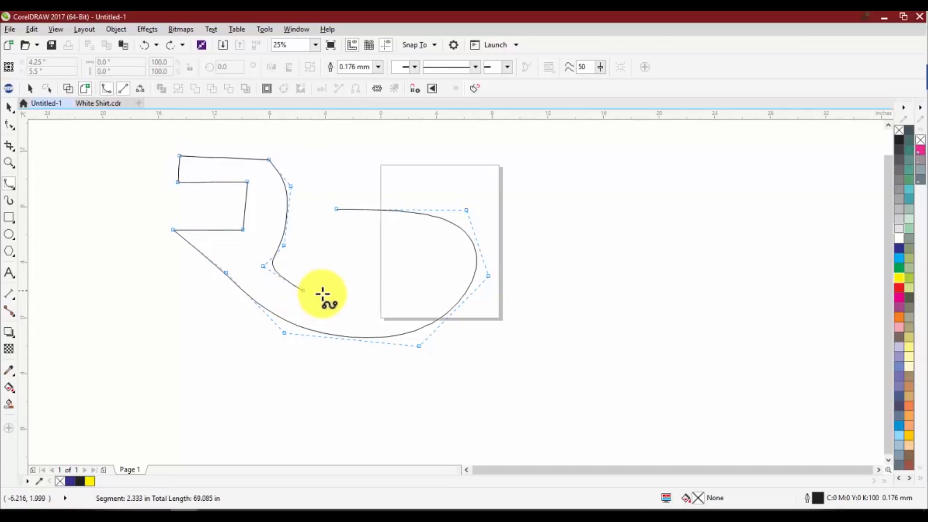
click(338, 297)
click(403, 293)
click(416, 250)
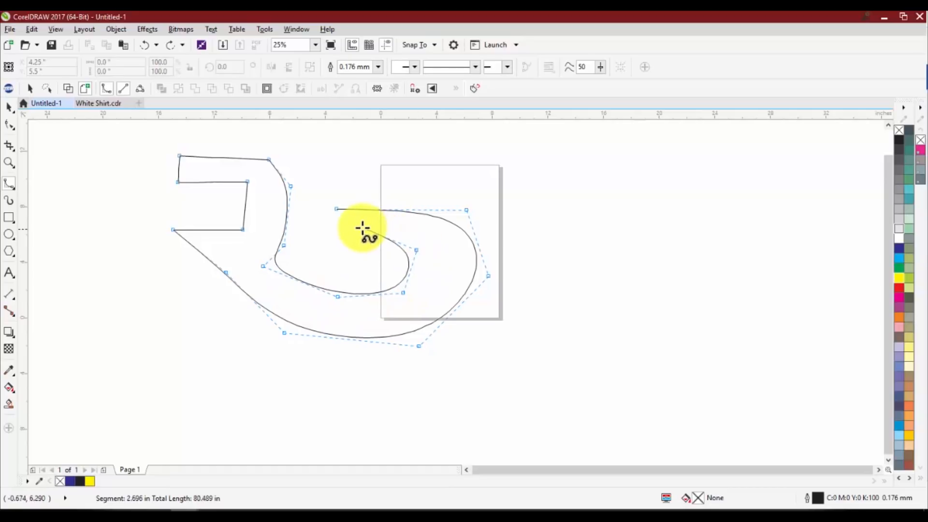
click(336, 208)
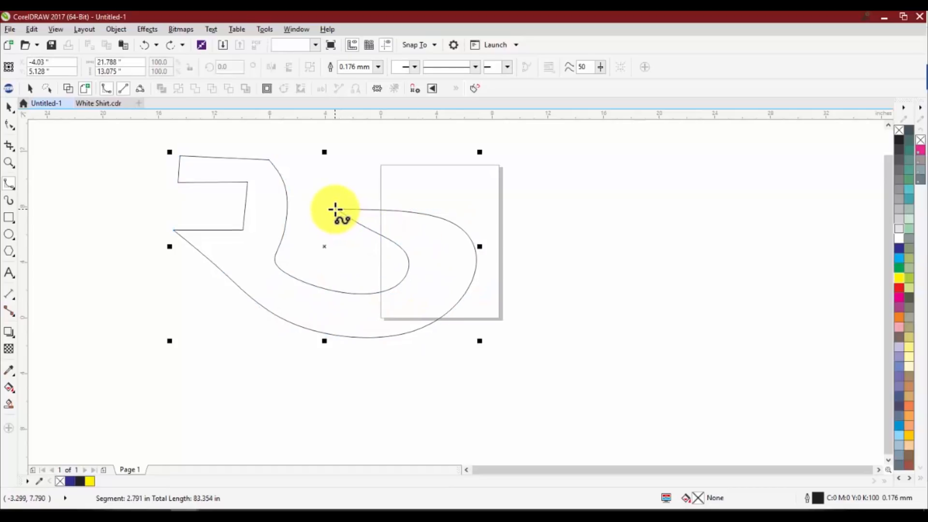
Move the closed B-Spline shape about 6.5 inches right and 1.6 inches down, and delete it
scroll(437, 223, down, 1)
key(space)
drag(416, 234, 461, 245)
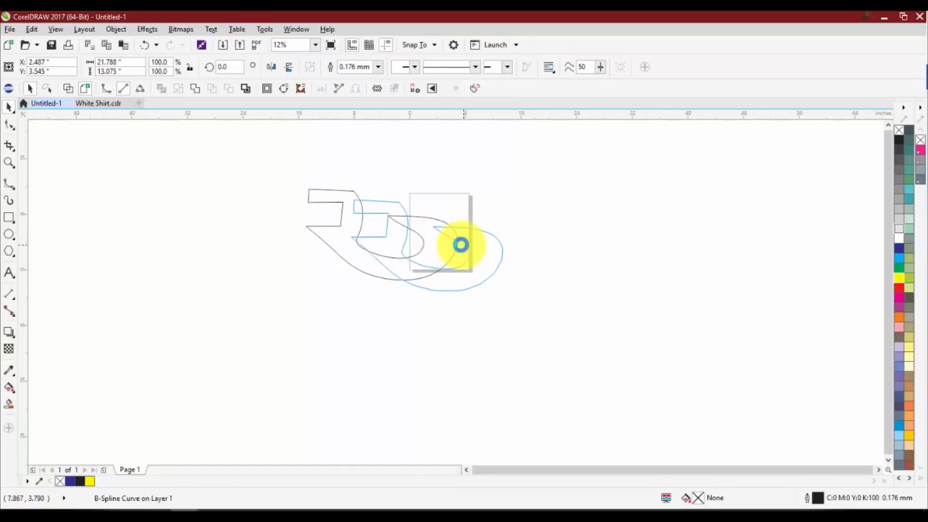
key(Delete)
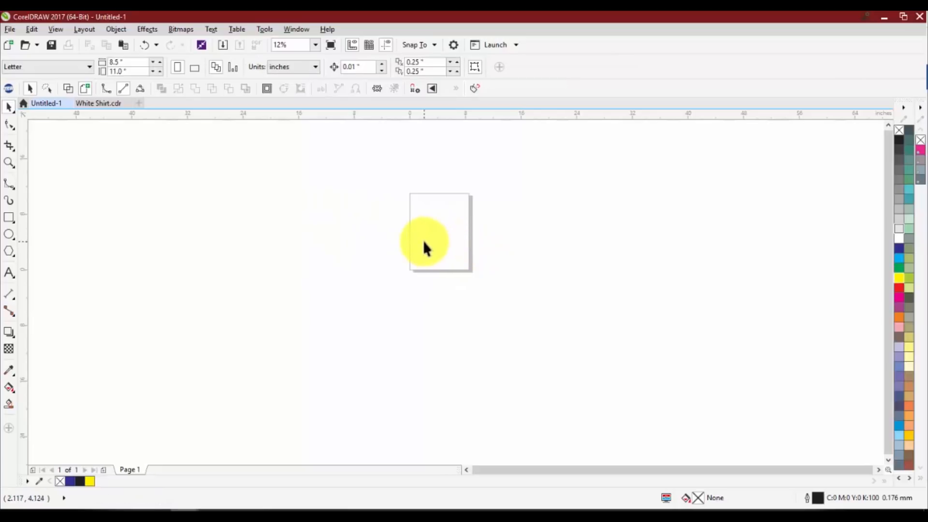
Paste the baseball player photo onto the page
key(ctrl+v)
key(space)
scroll(425, 215, up, 3)
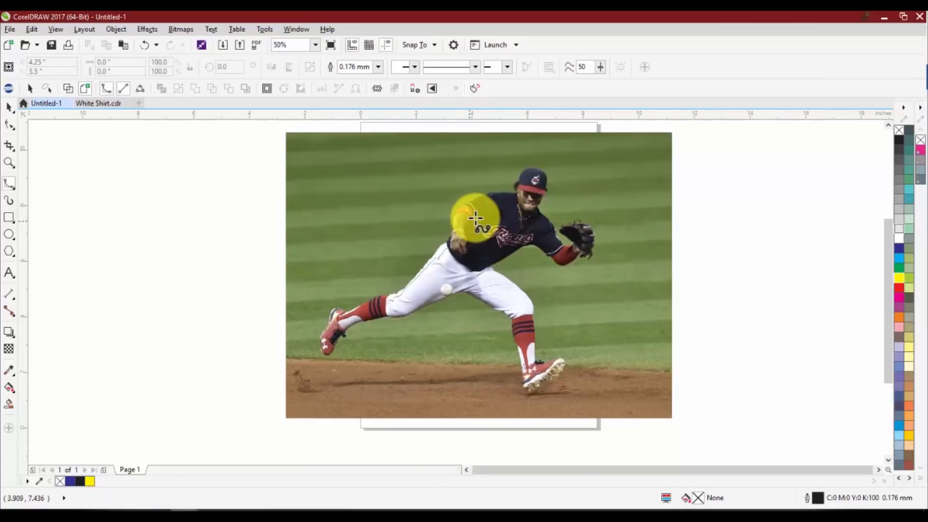
scroll(535, 182, up, 2)
key(space)
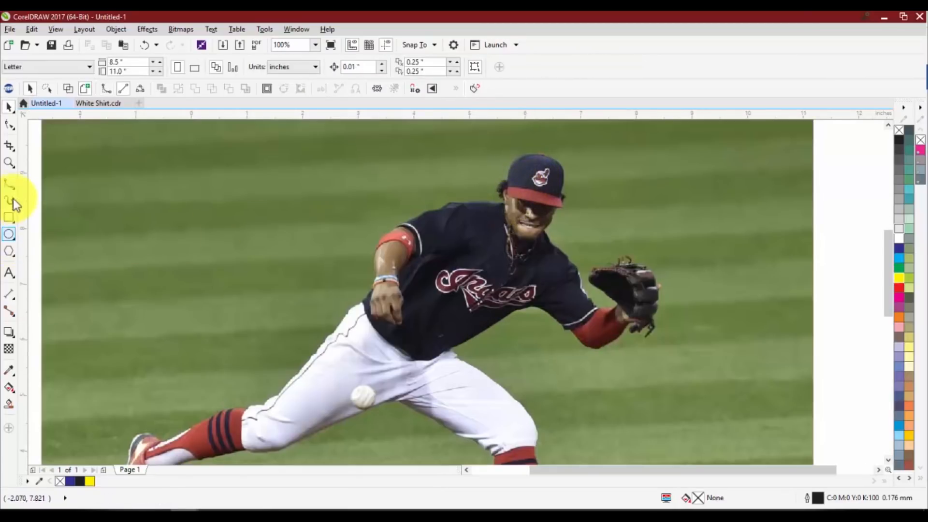
Start a B-Spline at the crown of the player's cap and trace its left edge down to the hair
click(15, 184)
scroll(524, 154, up, 4)
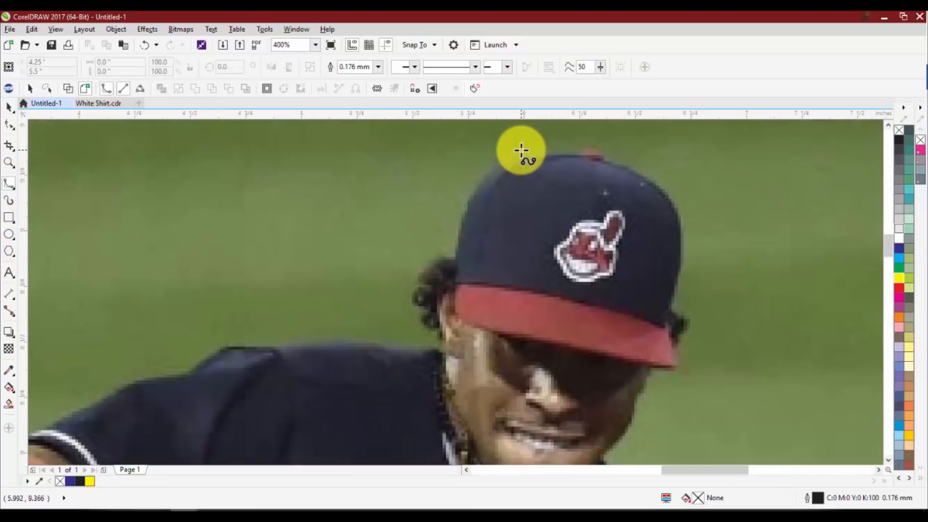
click(511, 160)
click(477, 180)
click(460, 227)
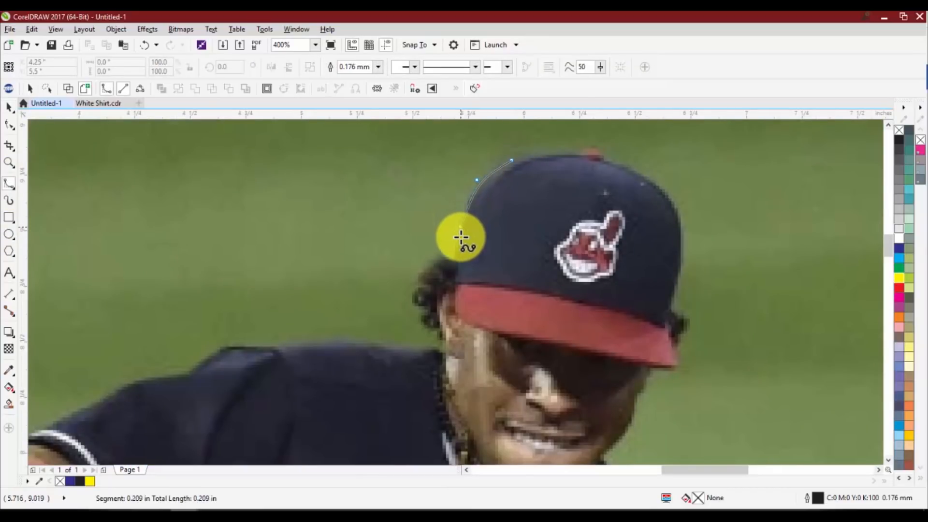
click(456, 248)
click(457, 261)
click(434, 261)
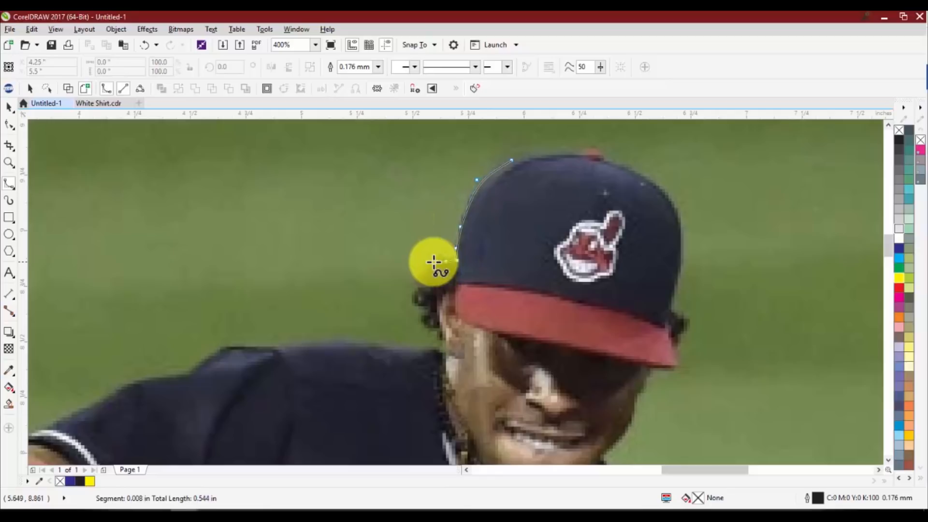
Continue the B-Spline outline around the player's hair and neck to the start of the shoulder
click(417, 288)
click(427, 325)
click(434, 332)
click(447, 350)
click(437, 355)
click(404, 352)
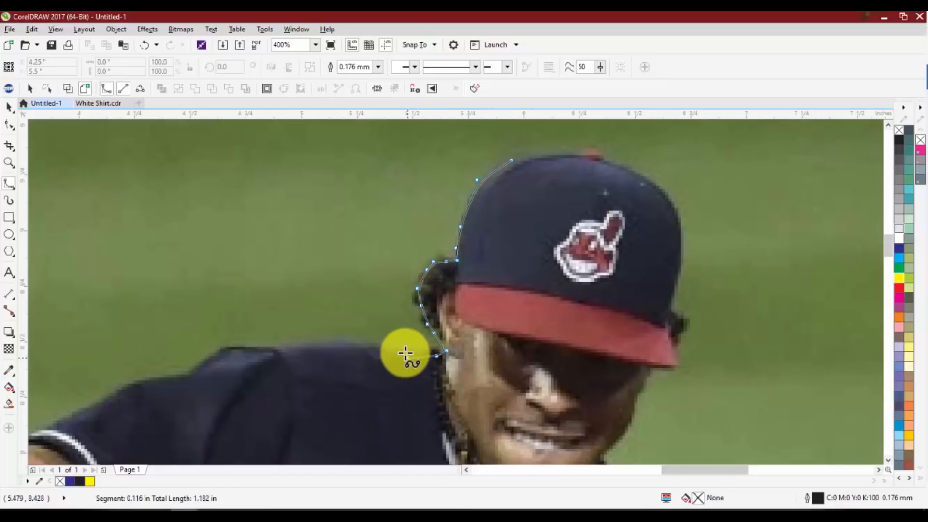
Trace the B-Spline along the top of the player's shoulder to where the sleeve slopes down
click(376, 343)
click(325, 343)
click(275, 346)
click(219, 348)
click(201, 365)
click(188, 377)
click(168, 376)
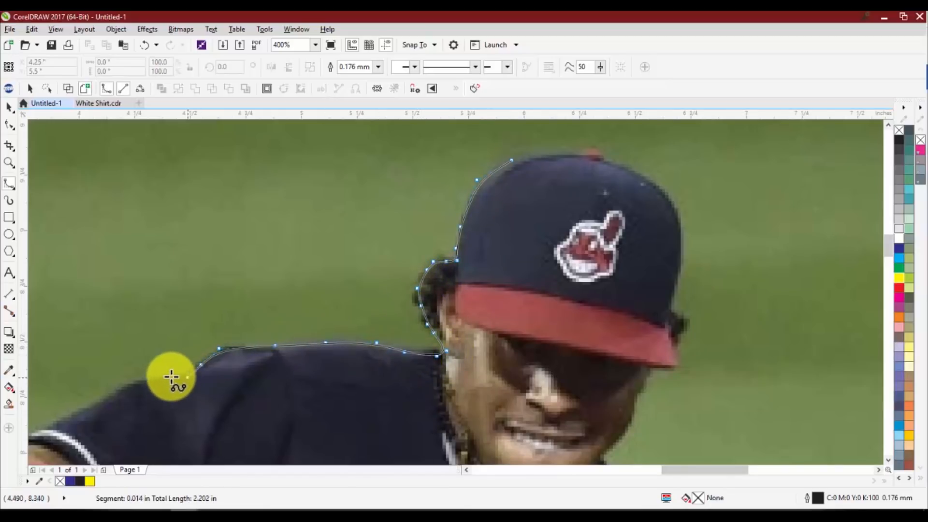
Extend the B-Spline down the sleeve edge and end the curve just beyond it, above the red armband
click(137, 382)
click(103, 399)
drag(55, 424, 194, 361)
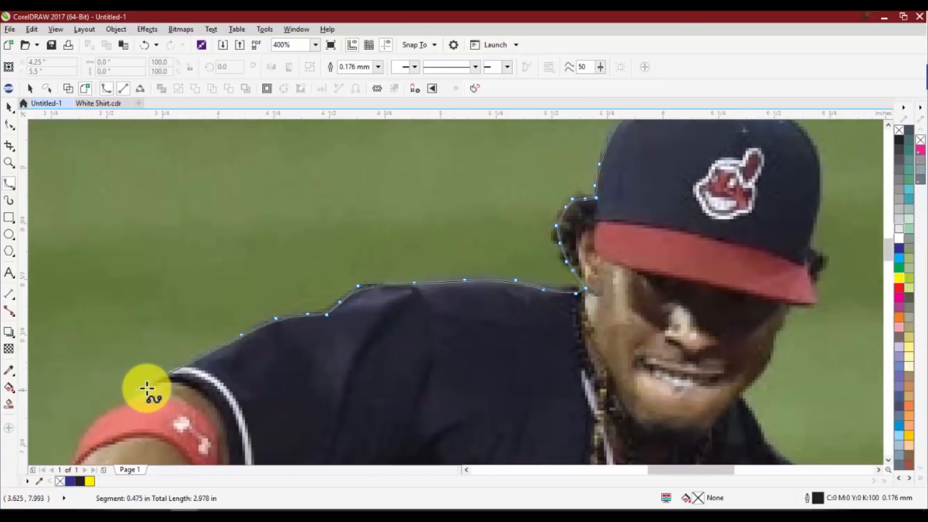
click(155, 390)
double_click(154, 389)
scroll(246, 338, down, 4)
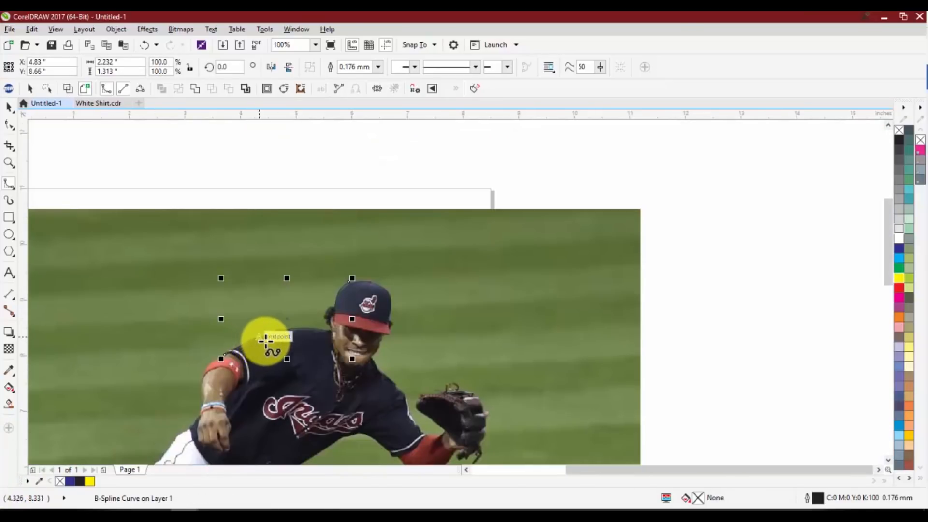
scroll(232, 349, up, 2)
key(Escape)
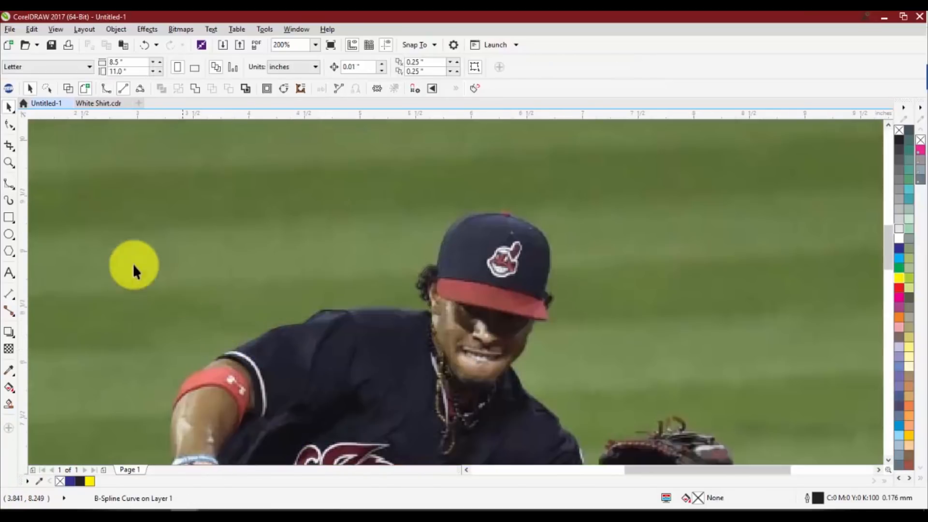
Trace the left edge of the player's cap with a Bézier curve, from the crown down to the brim
click(11, 187)
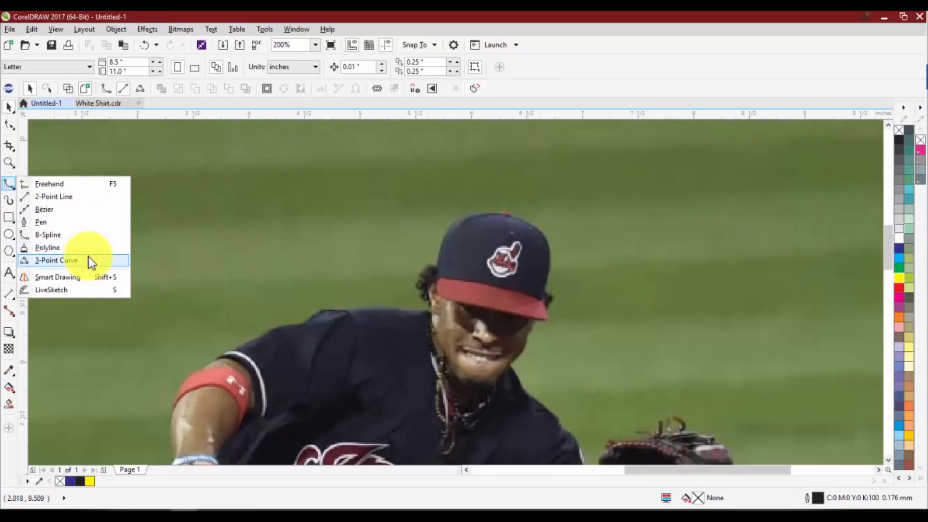
click(60, 210)
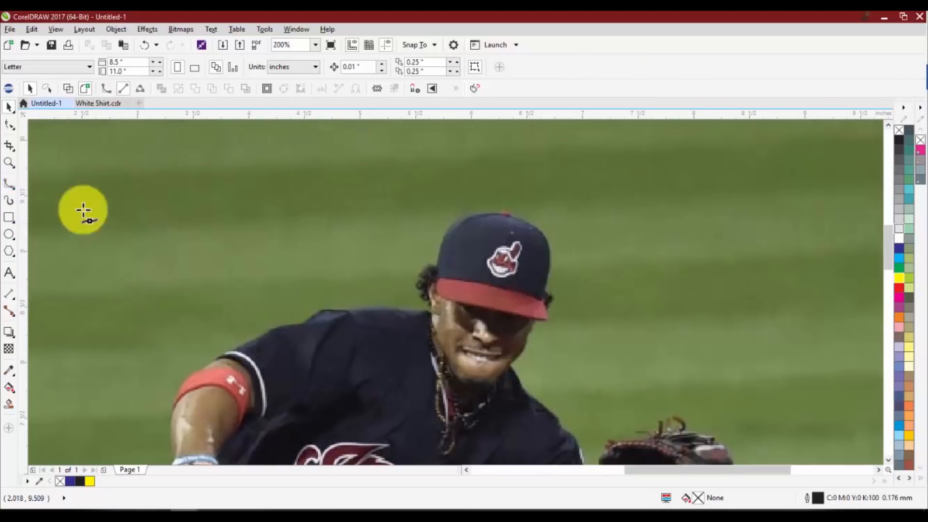
click(459, 226)
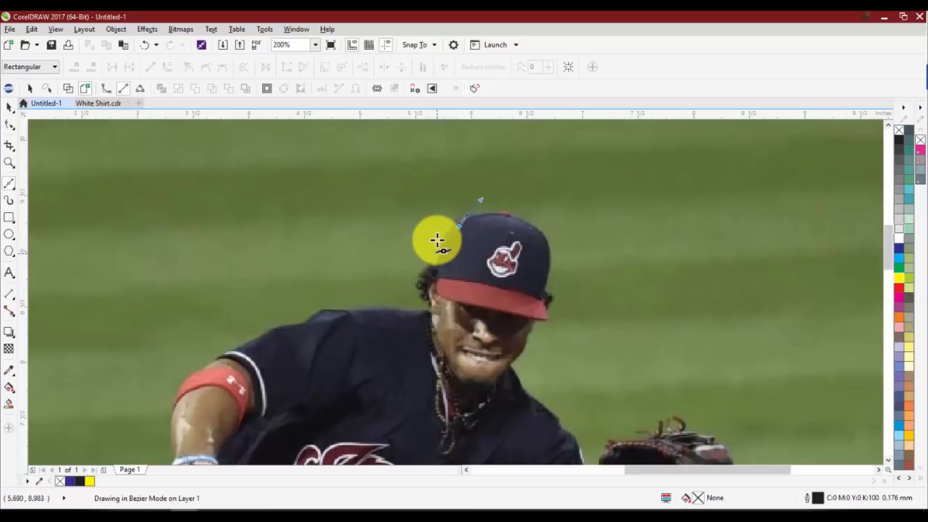
drag(437, 240, 429, 235)
scroll(455, 241, up, 2)
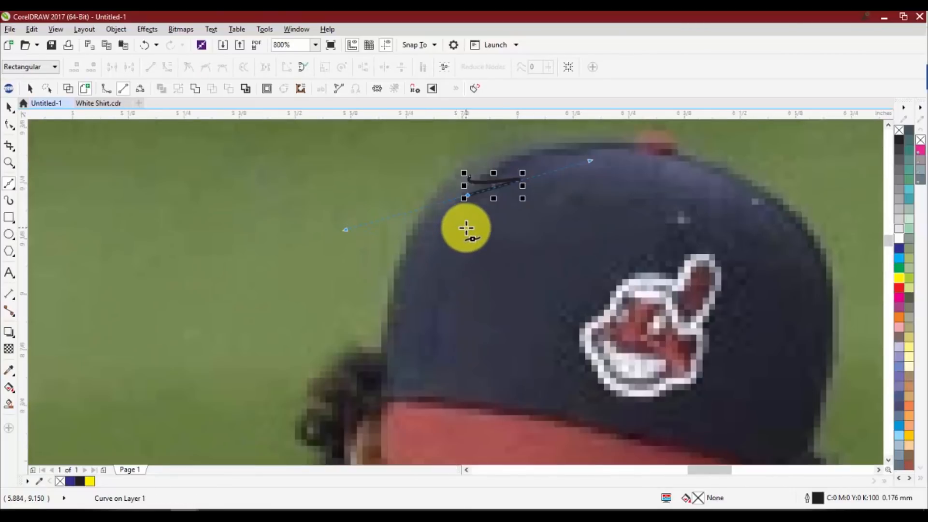
key(ctrl+z)
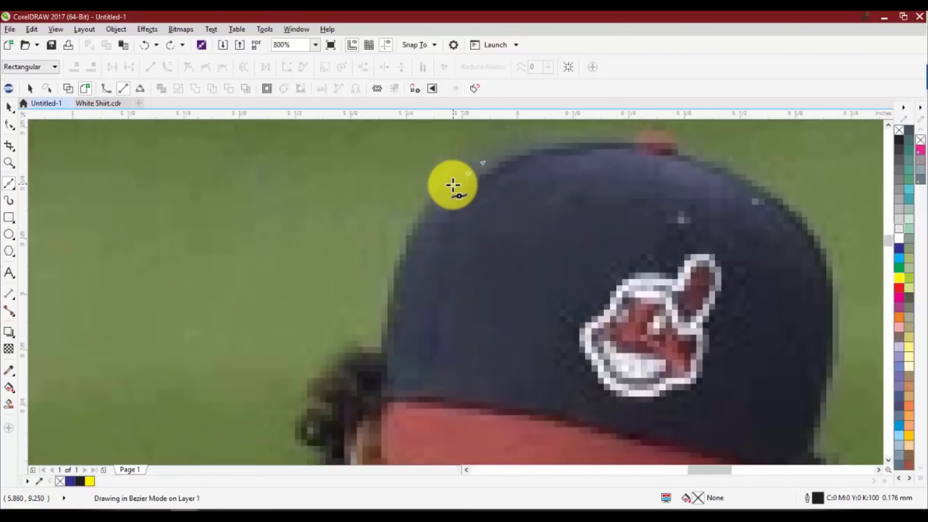
drag(452, 186, 371, 414)
scroll(407, 254, down, 2)
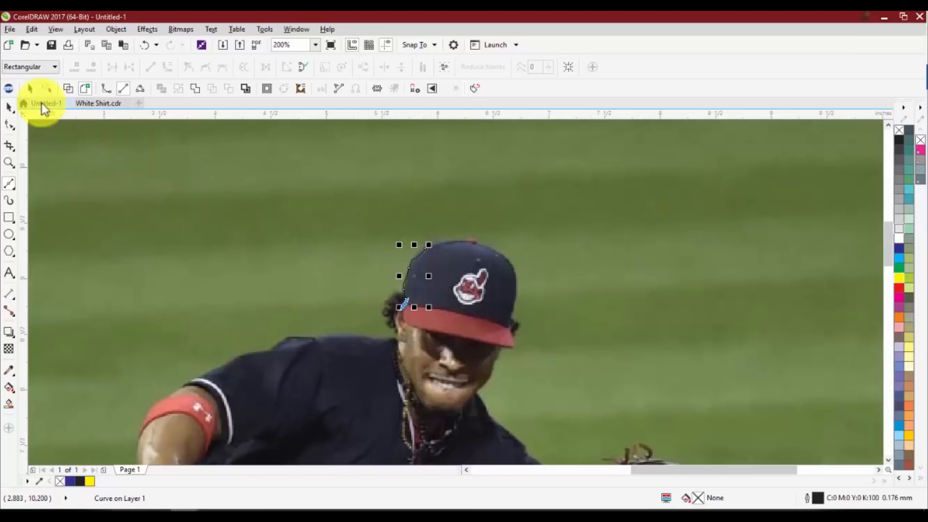
Continue the Bézier curve past the player's hair and ear down to the start of the shoulder
click(7, 189)
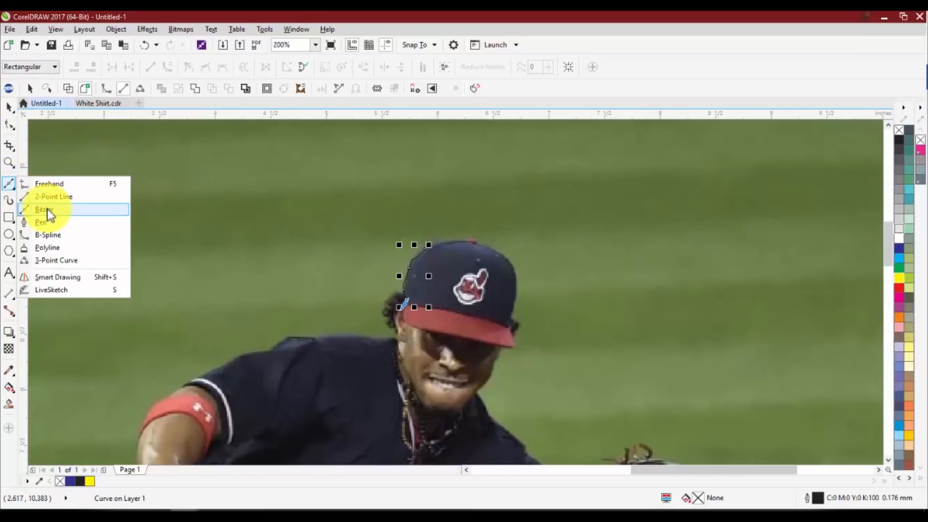
click(49, 211)
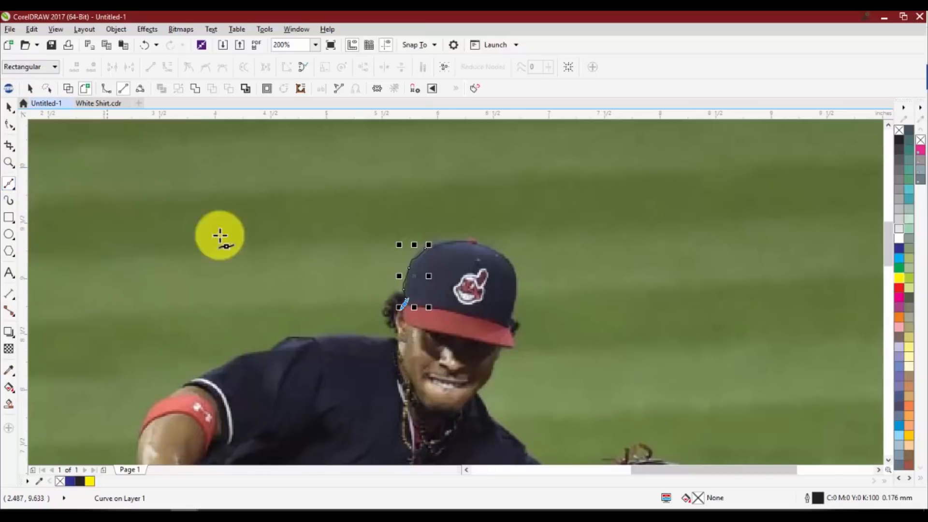
scroll(404, 305, up, 2)
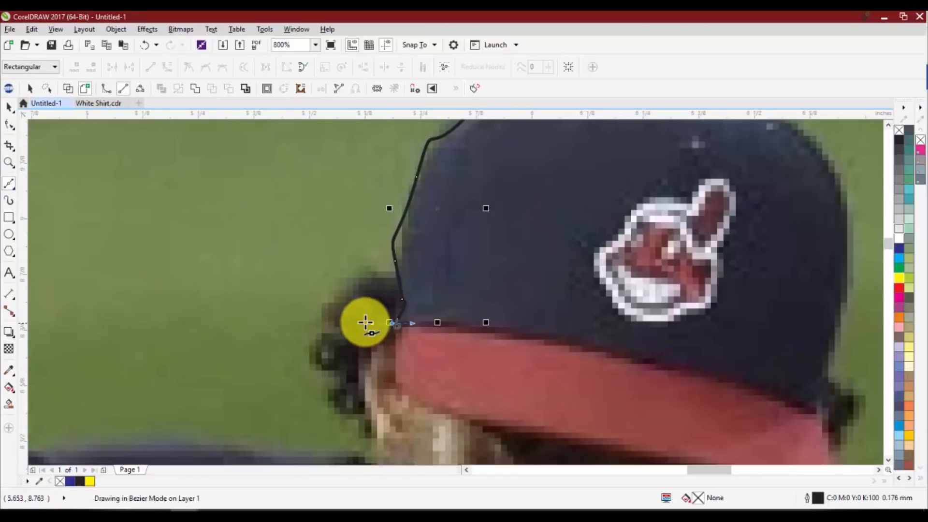
drag(356, 344, 363, 394)
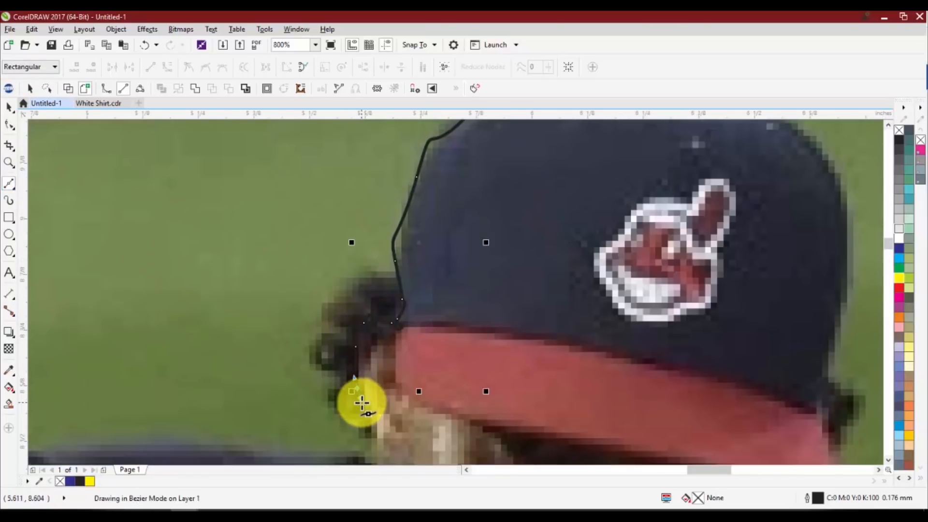
scroll(359, 366, down, 2)
scroll(359, 366, up, 1)
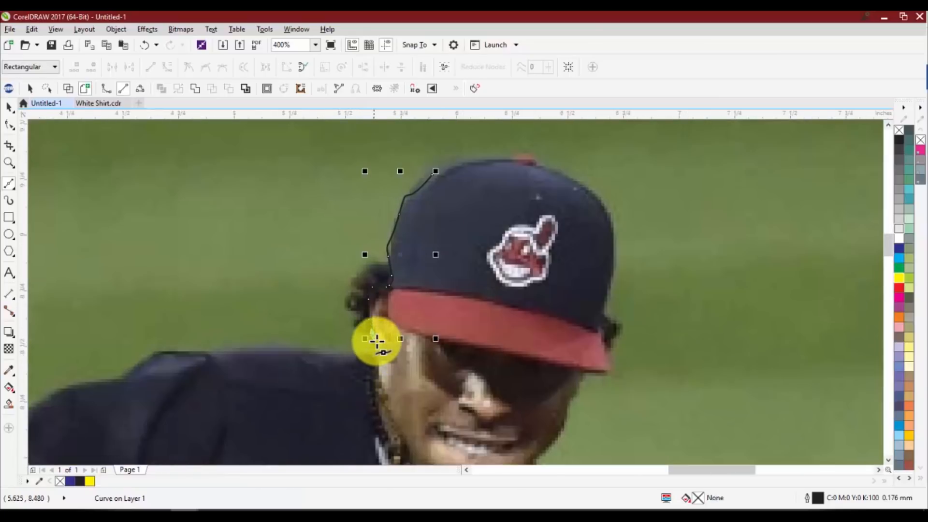
Extend the Bézier curve along the top of the player's shoulder and undo its last segment
click(319, 351)
click(280, 348)
click(227, 348)
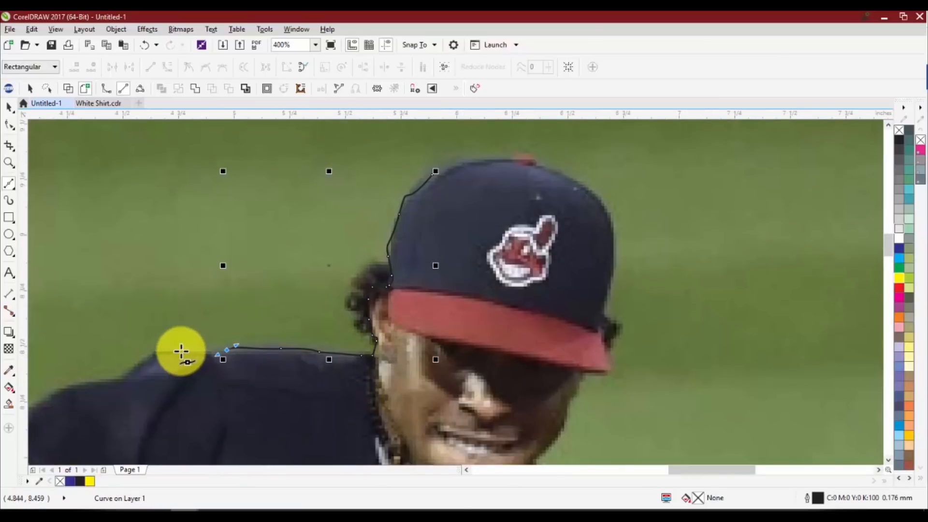
click(181, 350)
click(138, 360)
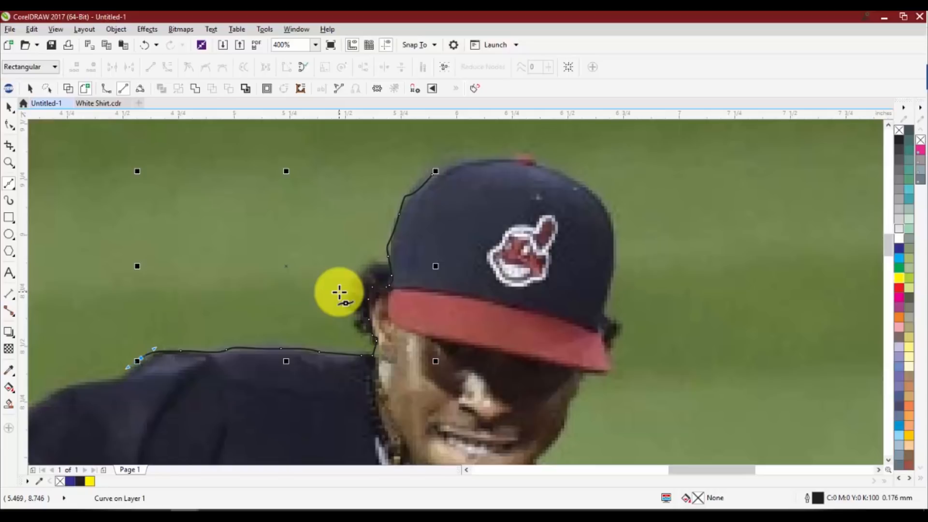
key(ctrl+z)
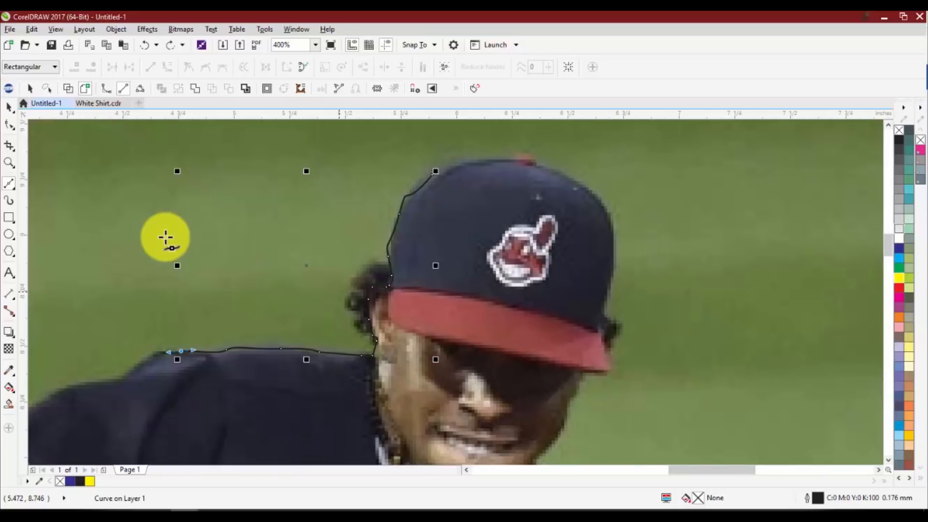
Select the Bézier outline and delete it from the photo
click(9, 108)
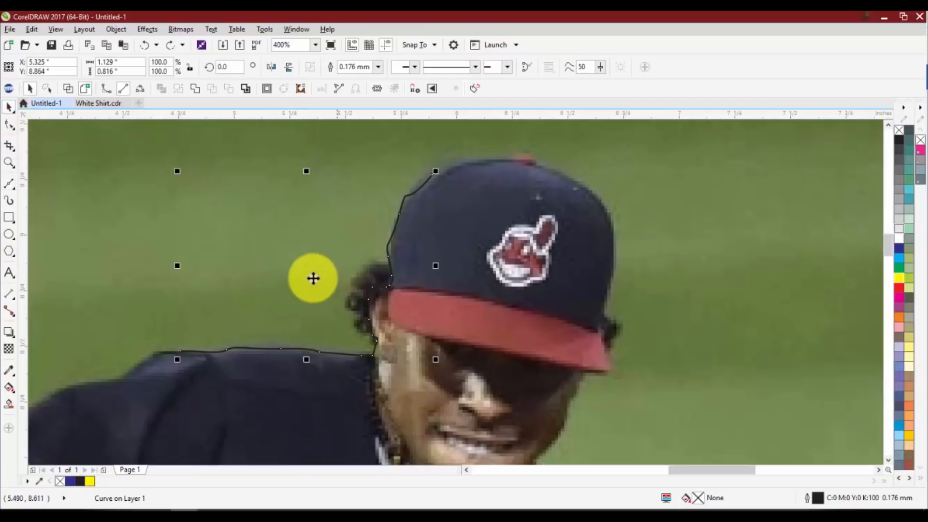
drag(309, 266, 258, 257)
key(Delete)
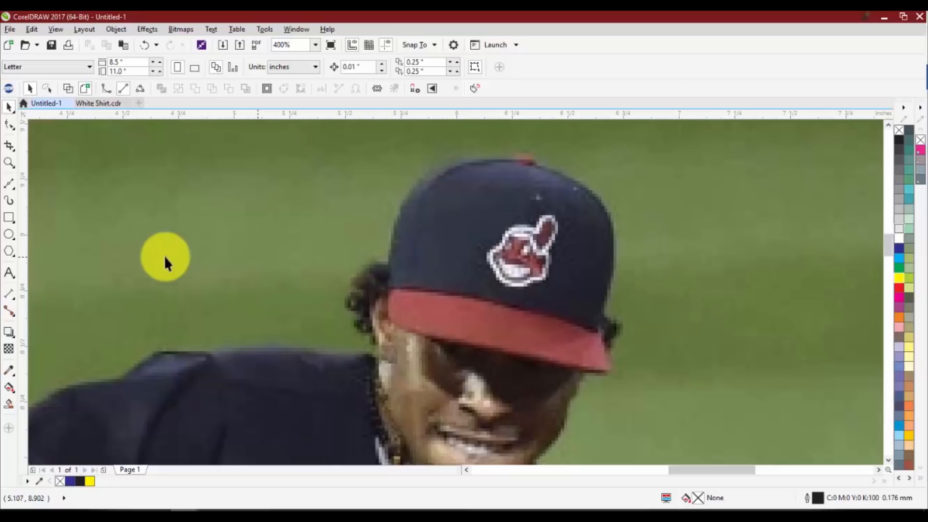
Start a B-Spline near the cap's crown and trace its left edge down to the brim
click(13, 182)
click(13, 182)
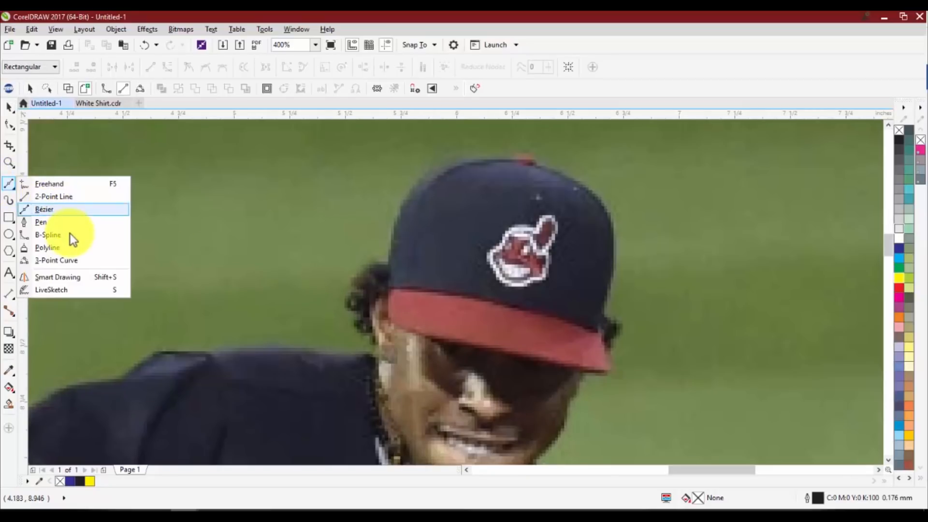
click(70, 233)
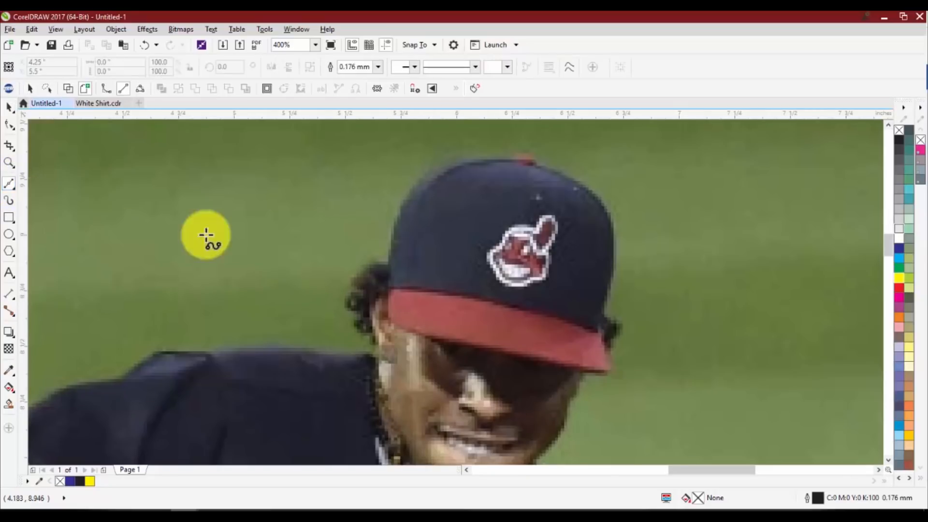
click(419, 179)
click(393, 216)
click(389, 260)
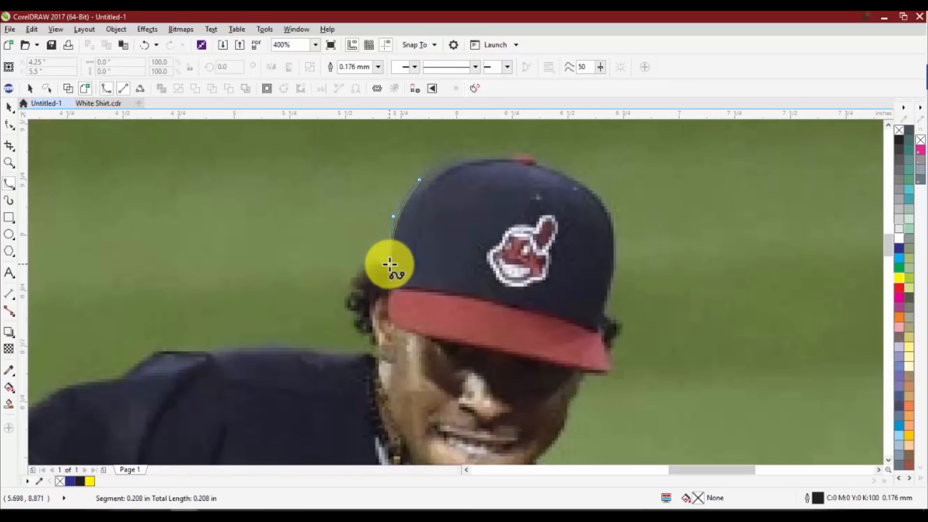
click(390, 279)
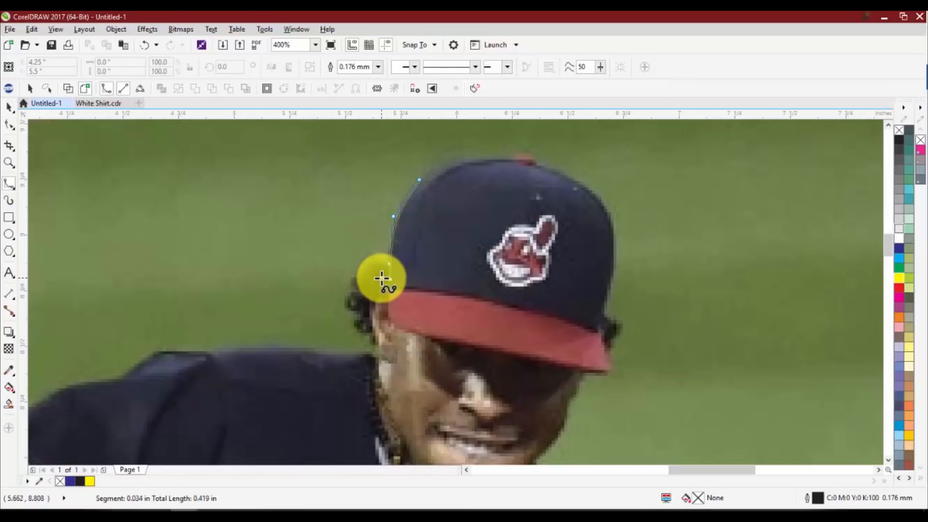
Swing the B-Spline out in a wide loop beside the player's hair and back in to the ear
click(319, 256)
click(308, 279)
click(348, 295)
click(366, 313)
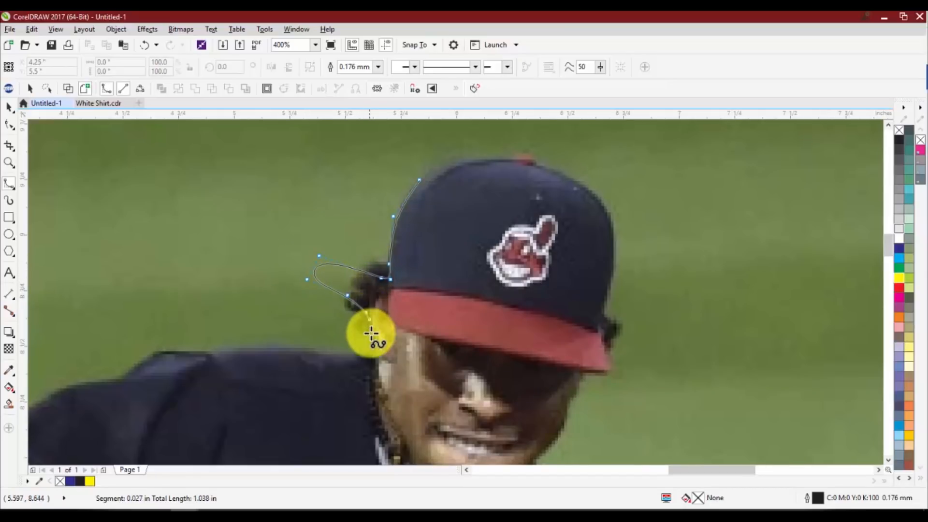
Continue the B-Spline down the neck and along the top of the shoulder, ending it where the shoulder slopes down
click(371, 333)
click(376, 350)
click(370, 359)
click(224, 348)
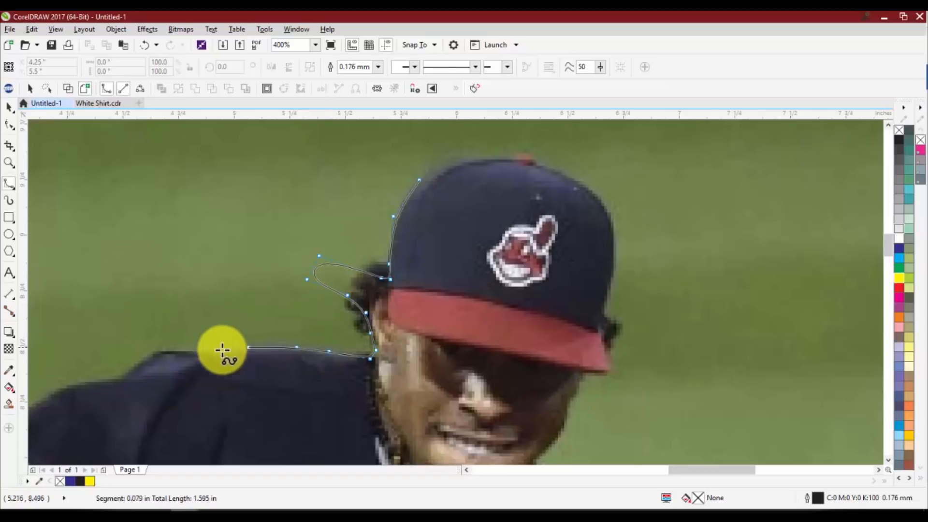
double_click(137, 356)
click(9, 107)
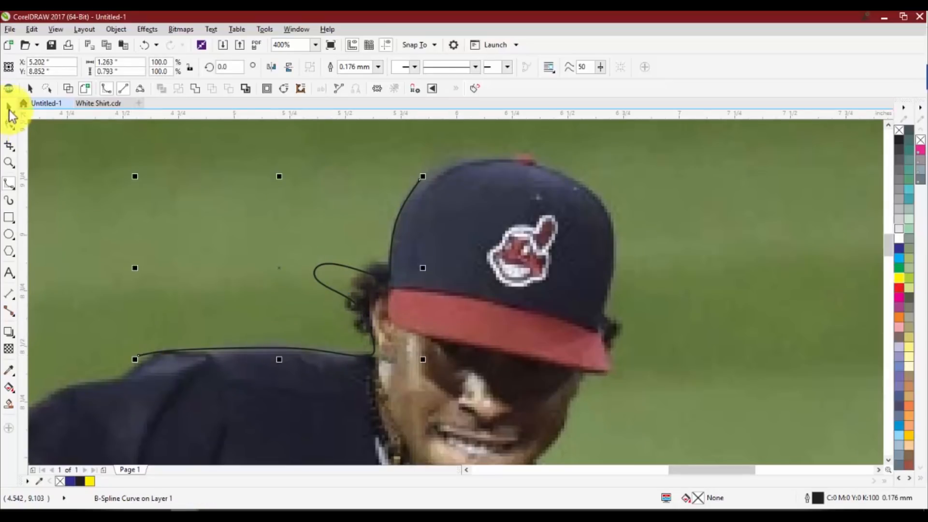
Reshape the B-Spline by moving the loop's two outer control points in against the player's hair
key(F10)
scroll(326, 263, up, 2)
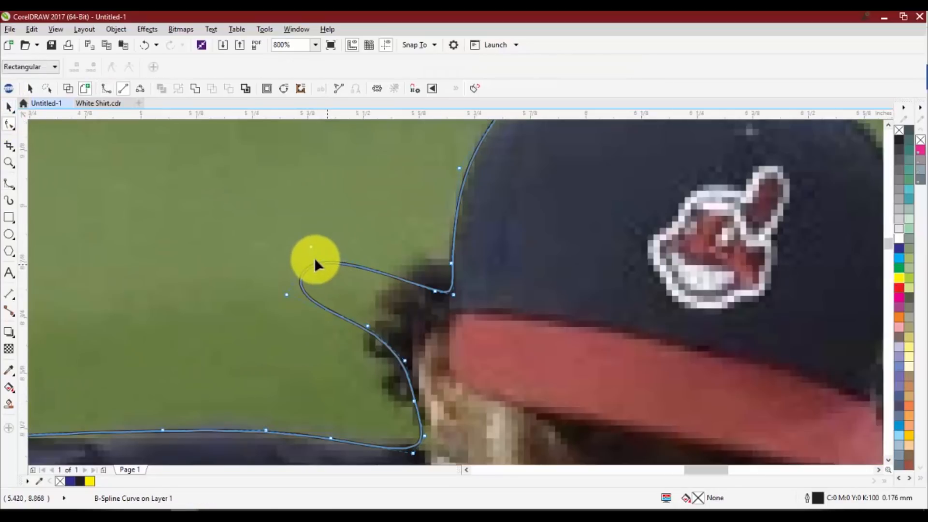
drag(311, 246, 314, 258)
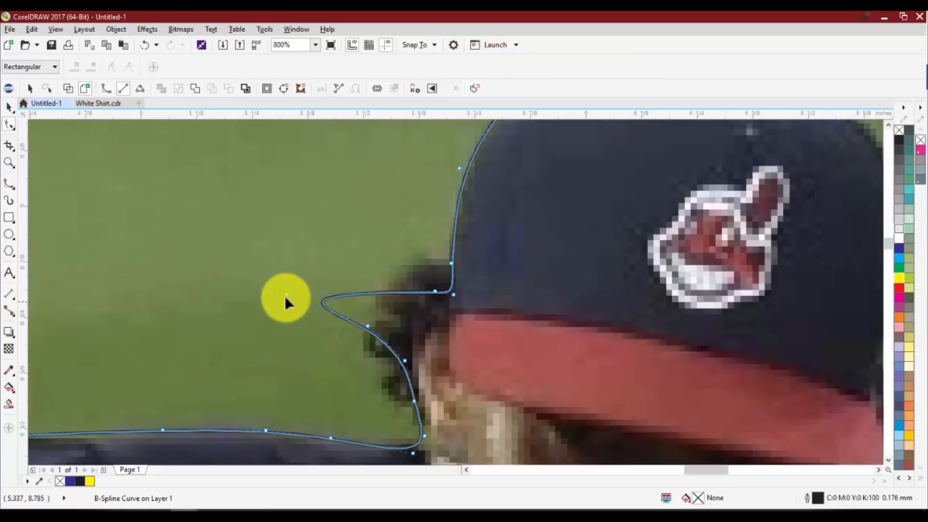
drag(286, 294, 408, 315)
scroll(449, 256, down, 2)
scroll(448, 259, up, 1)
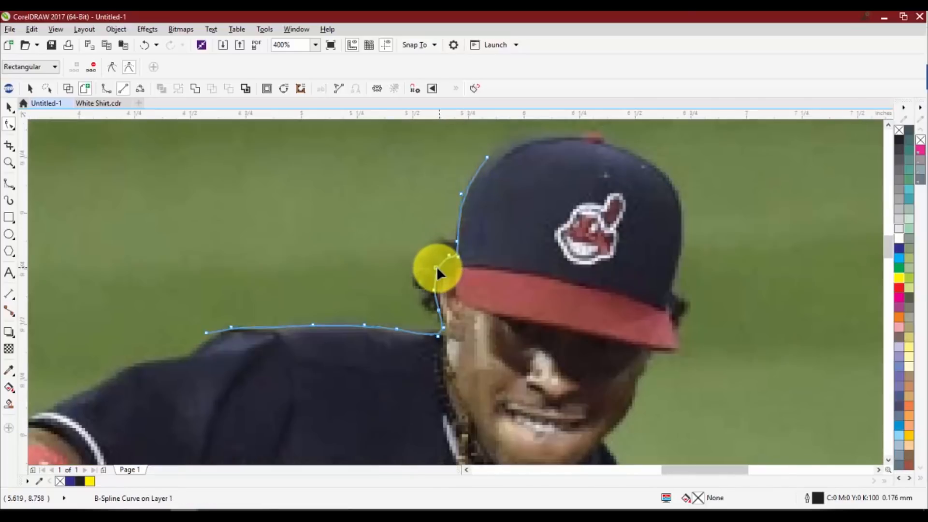
key(space)
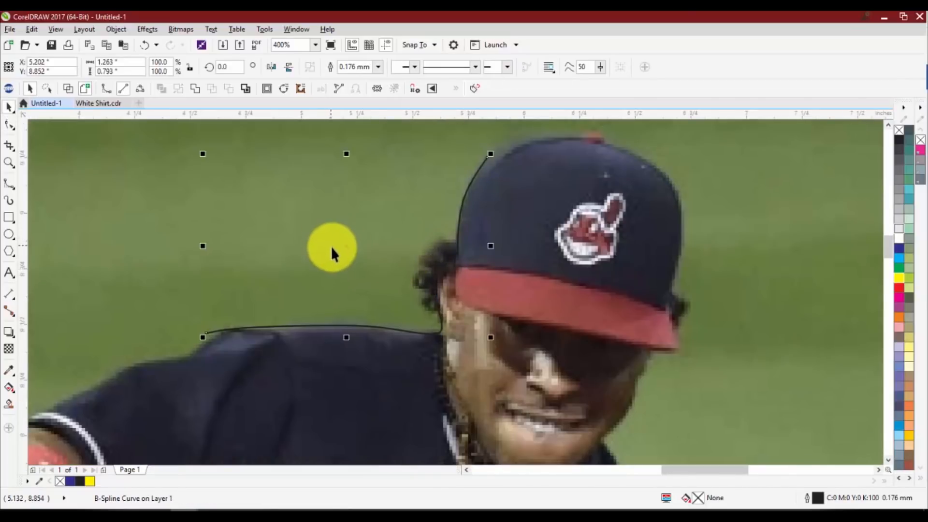
Delete the B-Spline outline from the player photo
scroll(376, 255, down, 2)
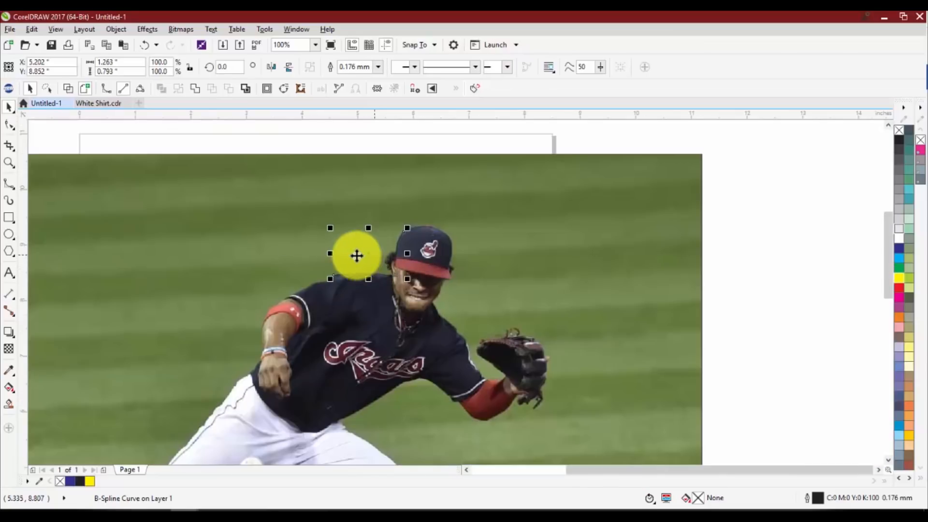
drag(382, 267, 346, 248)
key(Delete)
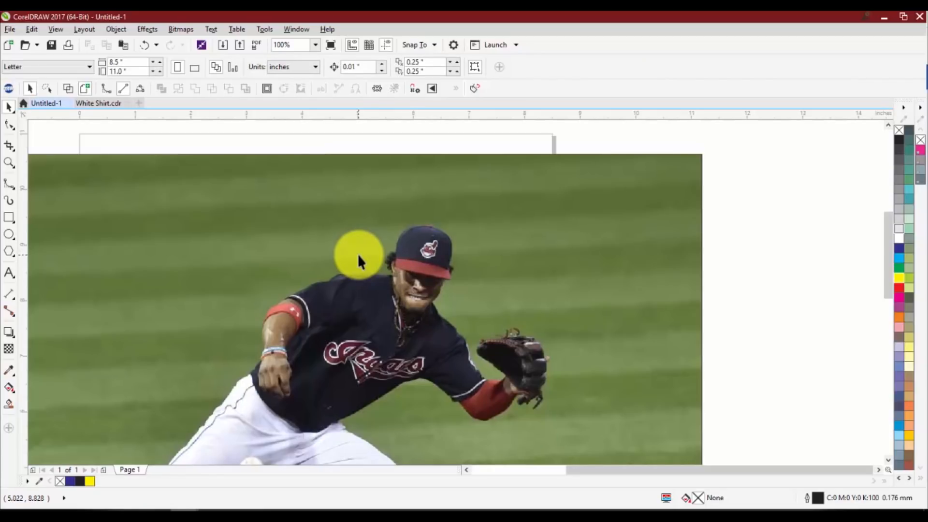
click(9, 184)
click(9, 217)
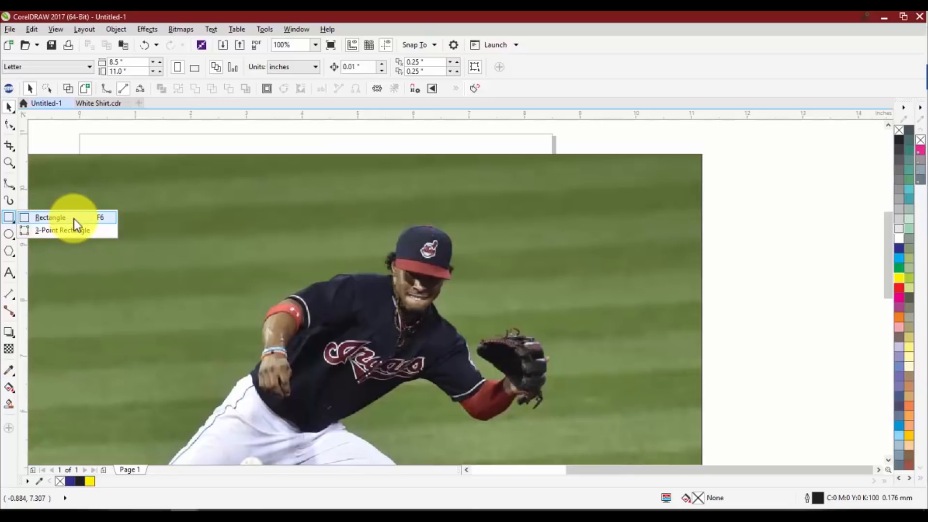
mouse_move(7, 234)
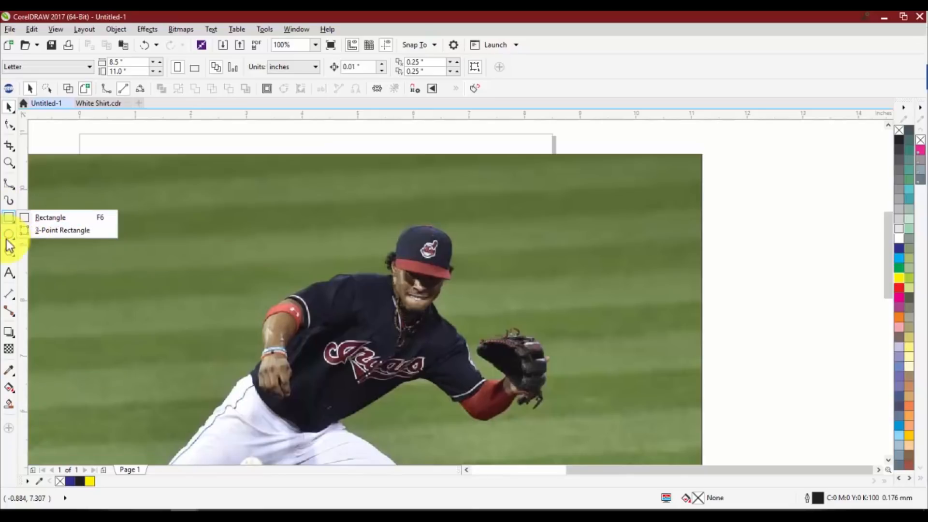
mouse_move(22, 252)
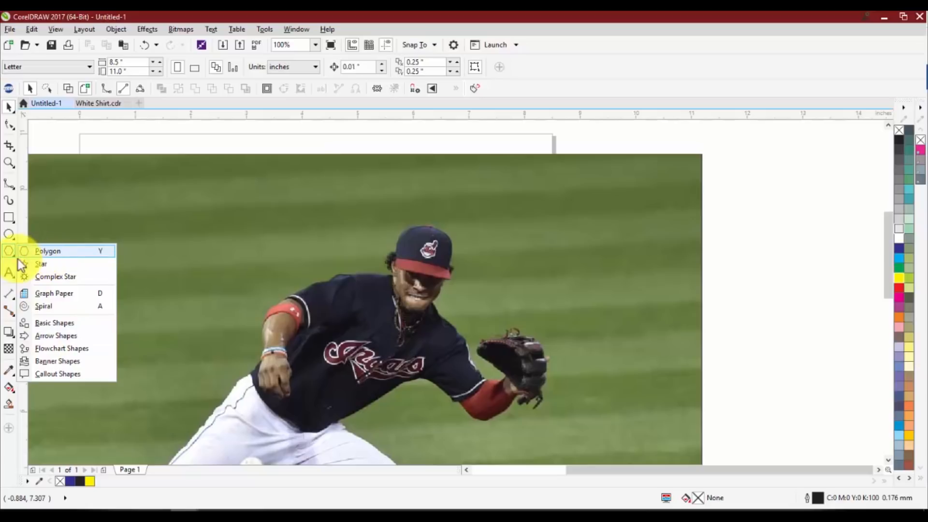
Draw a square about 12.5 inches wide beside the photo and a circle about 12 inches across on its far side
click(8, 217)
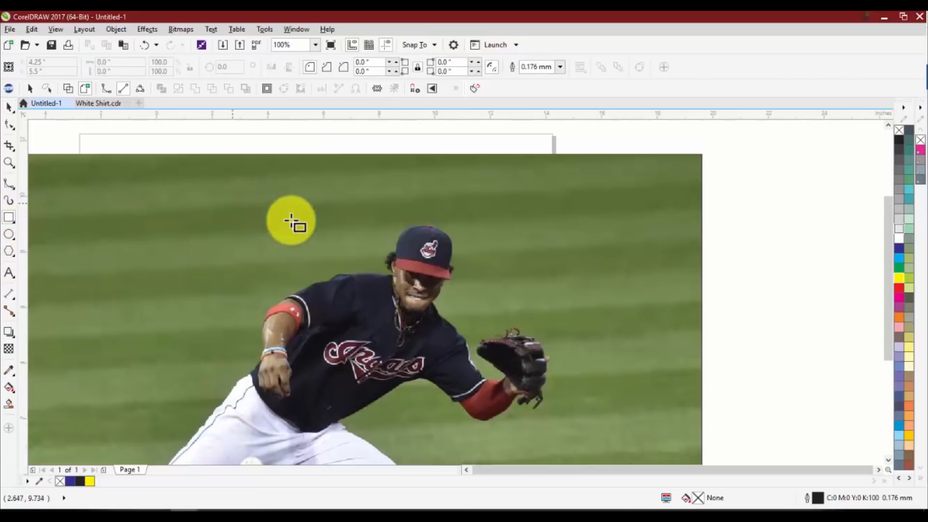
scroll(290, 222, down, 3)
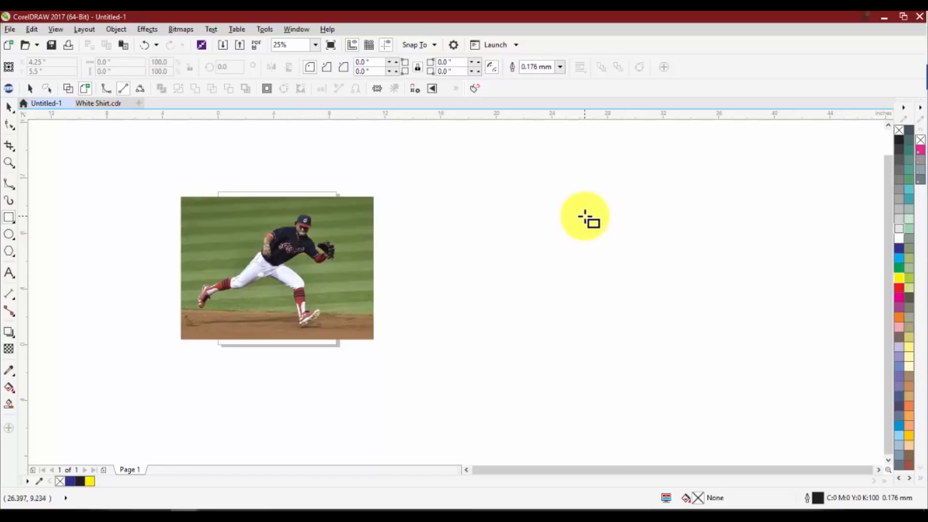
drag(580, 203, 408, 332)
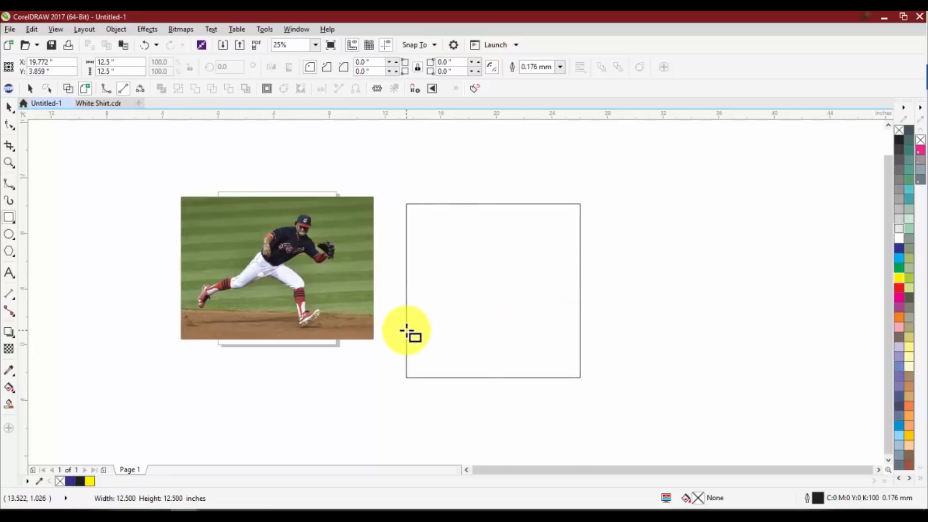
click(8, 234)
drag(742, 210, 650, 376)
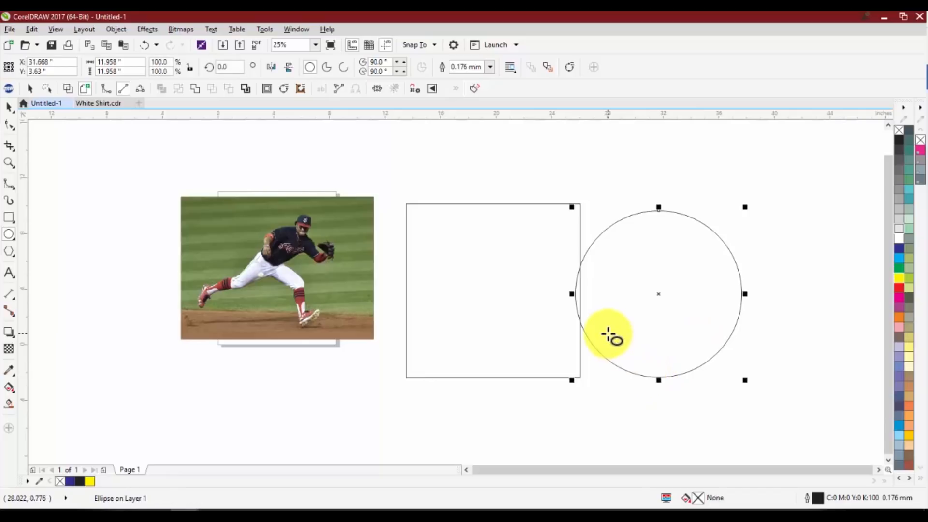
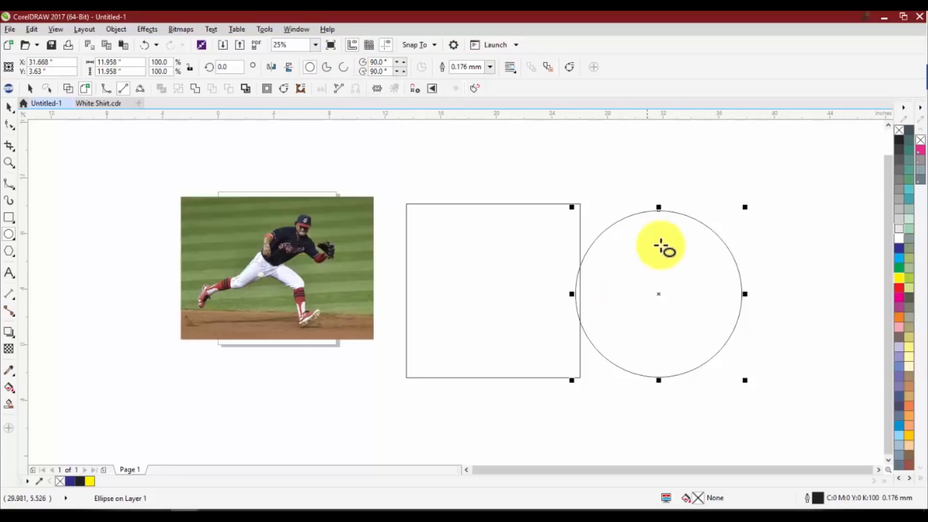
Cycle the circle through its pie, arc and full ellipse forms, leaving it as a pie
click(327, 70)
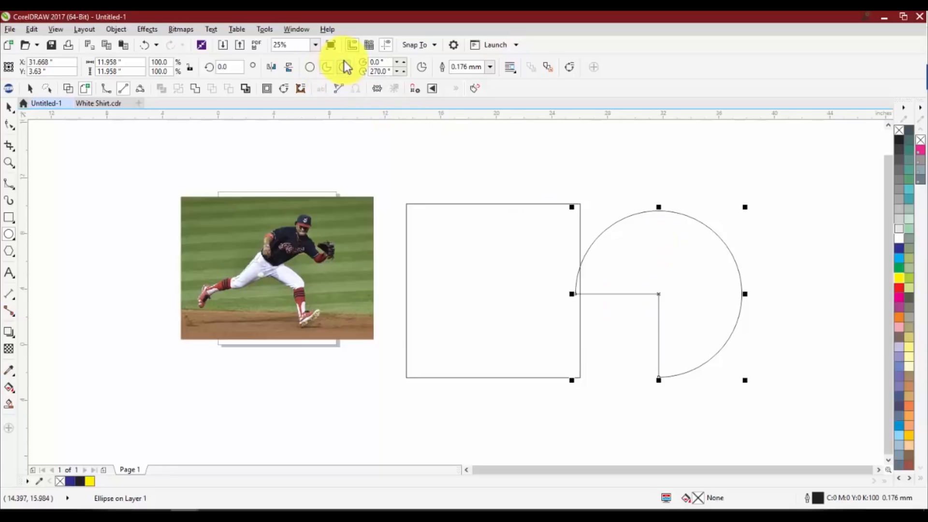
click(344, 64)
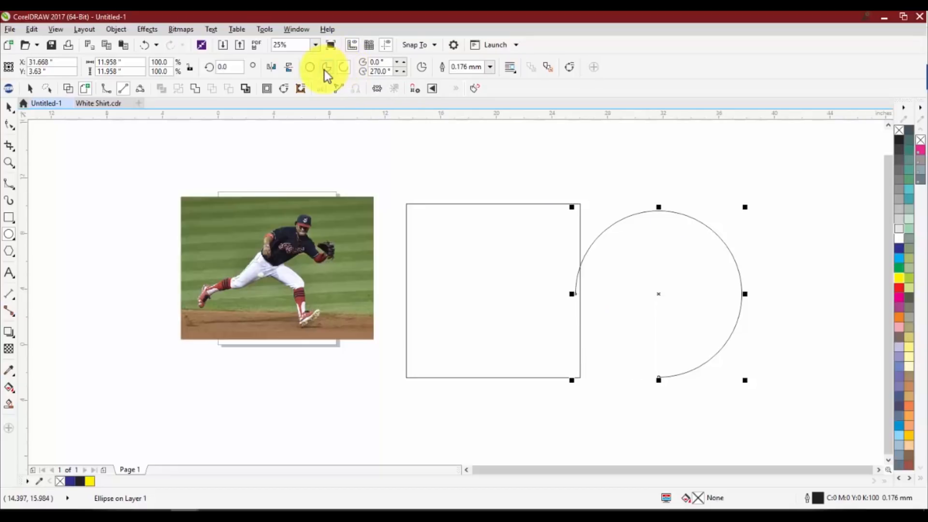
click(309, 70)
click(326, 68)
click(341, 69)
click(323, 69)
click(311, 71)
click(328, 70)
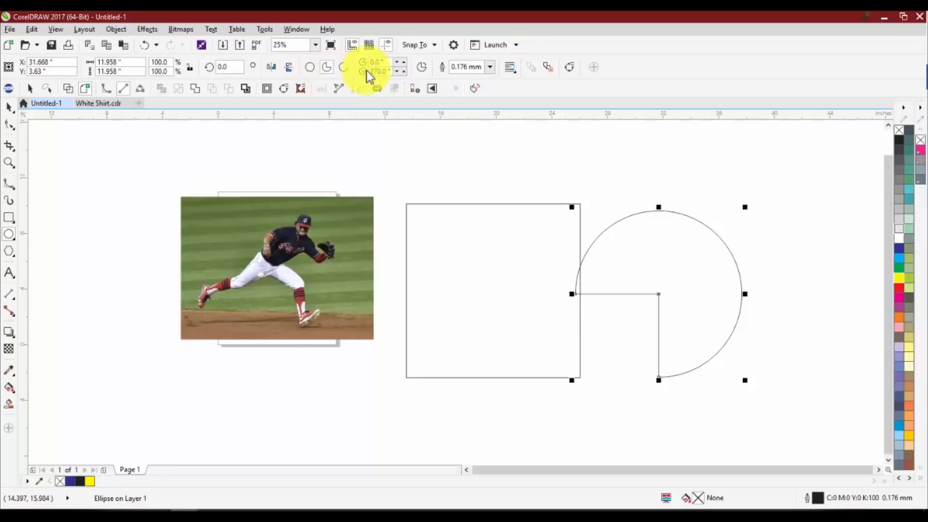
Set the pie's end angle to 306° and rotate it about 156° so its opening faces away from the square
double_click(403, 72)
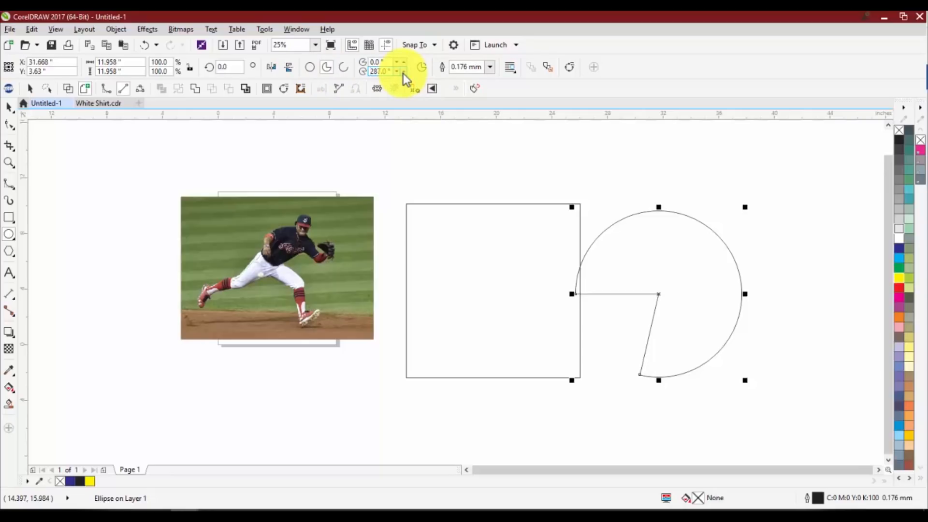
double_click(403, 73)
double_click(403, 72)
double_click(403, 72)
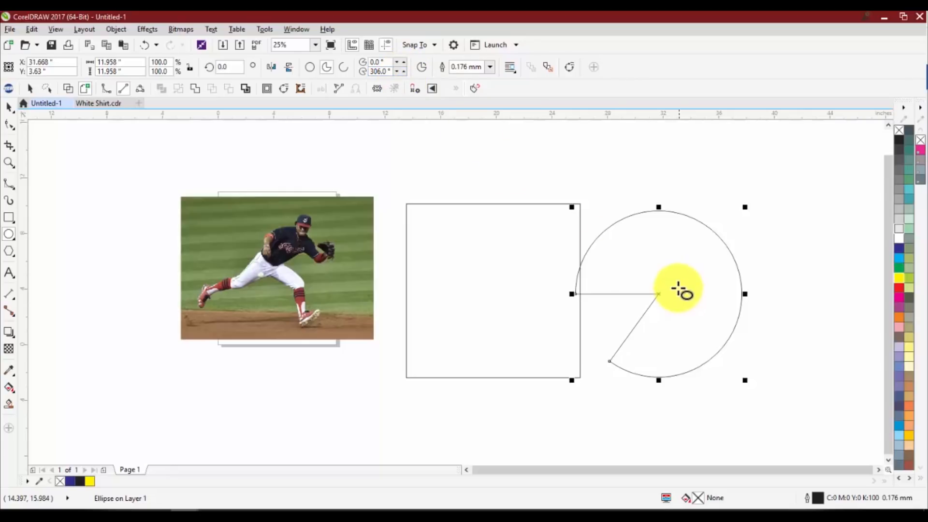
click(660, 293)
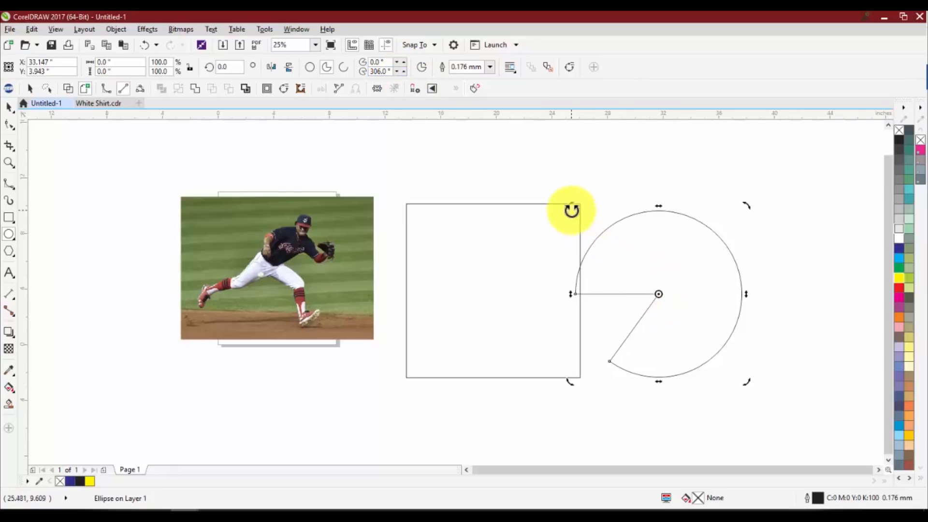
drag(570, 207, 687, 367)
Fill the pie with yellow, remove its outline and move it clear of the square
click(898, 279)
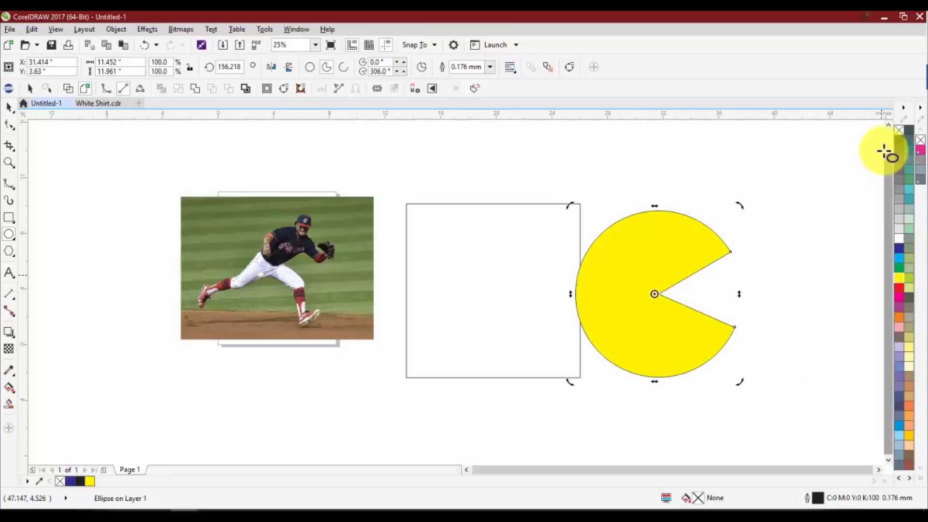
right_click(898, 130)
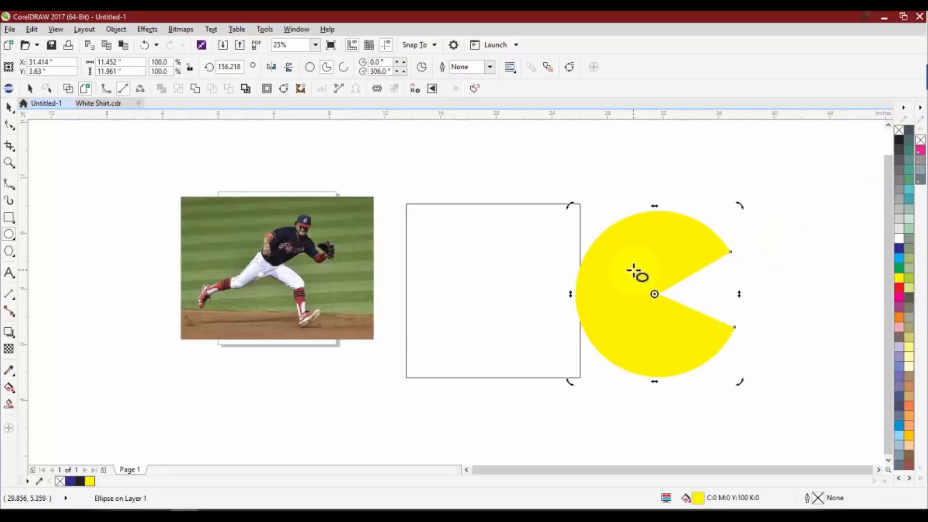
key(space)
drag(631, 265, 706, 260)
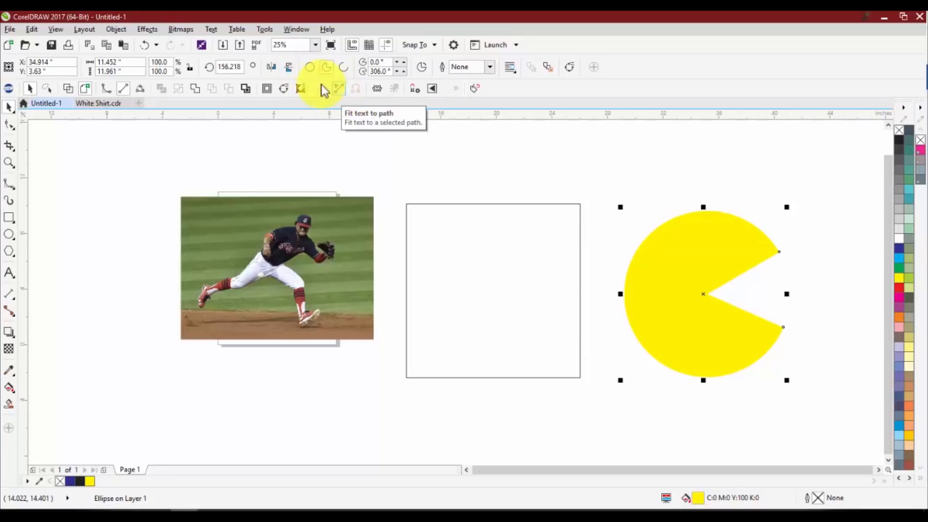
Give the square scalloped corners and reshape them to a radius of about 2.9 inches
click(480, 257)
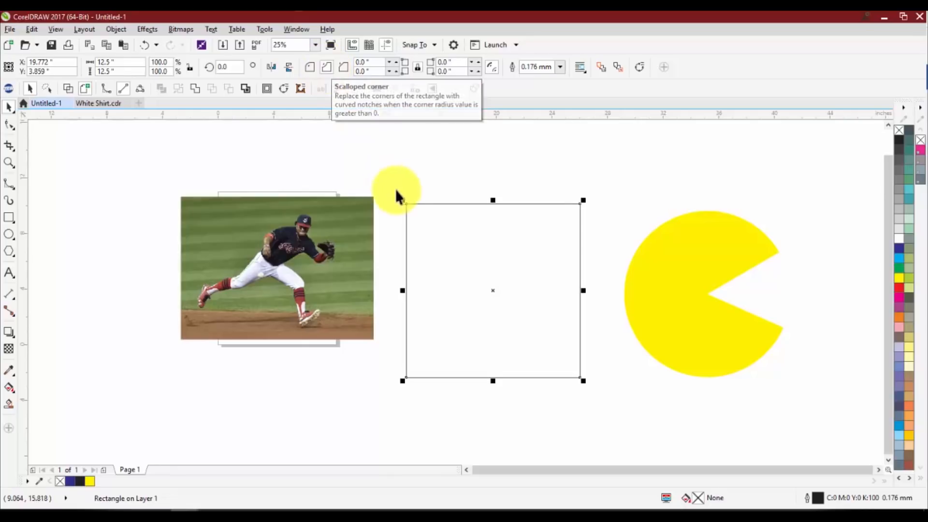
click(405, 209)
scroll(405, 209, up, 2)
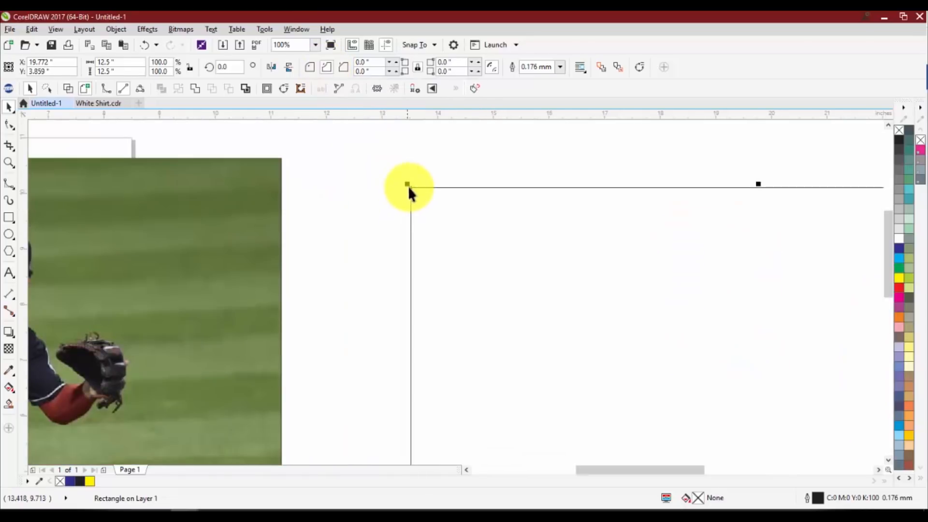
click(340, 69)
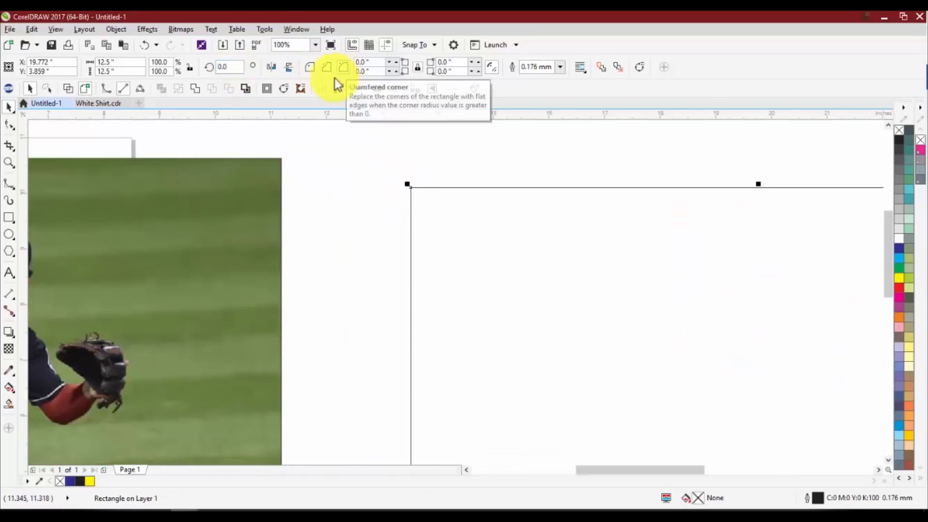
click(8, 126)
drag(414, 188, 465, 186)
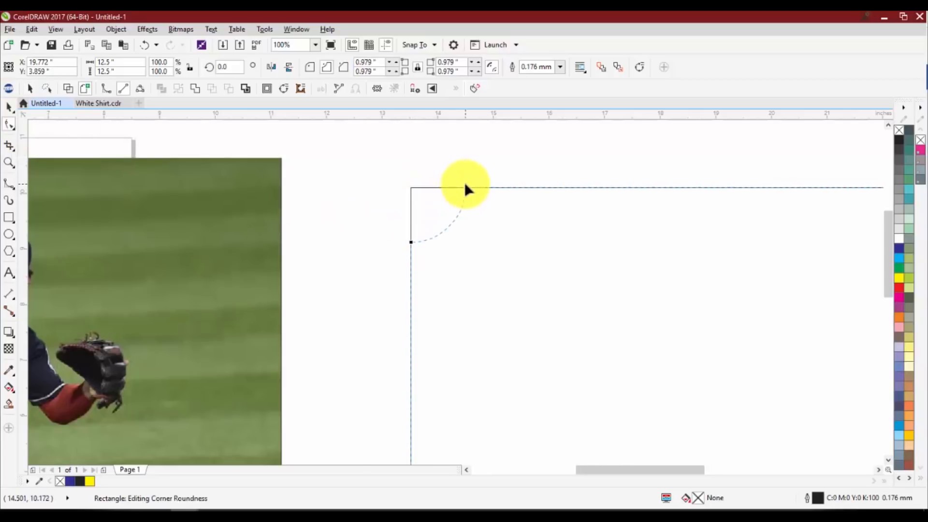
drag(572, 195, 587, 190)
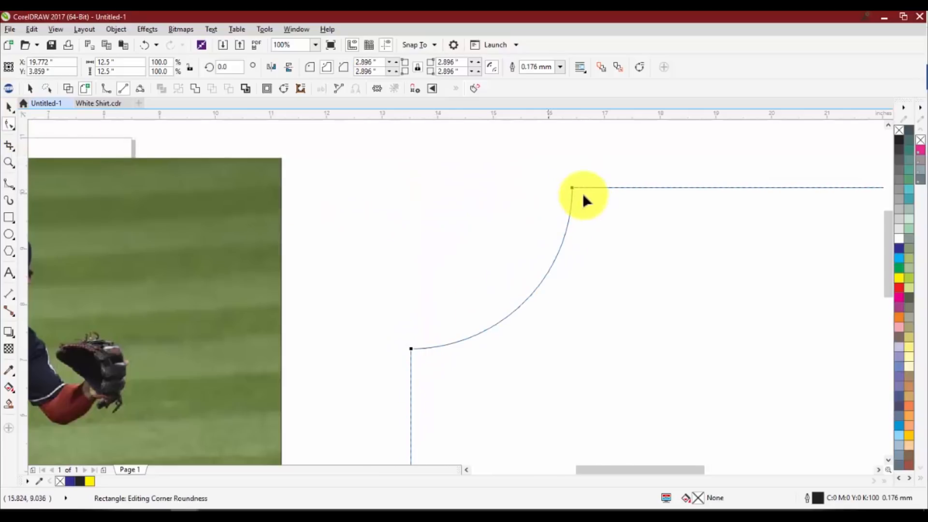
Switch the square's corners between the chamfered, scalloped and round styles, leaving them chamfered
click(346, 66)
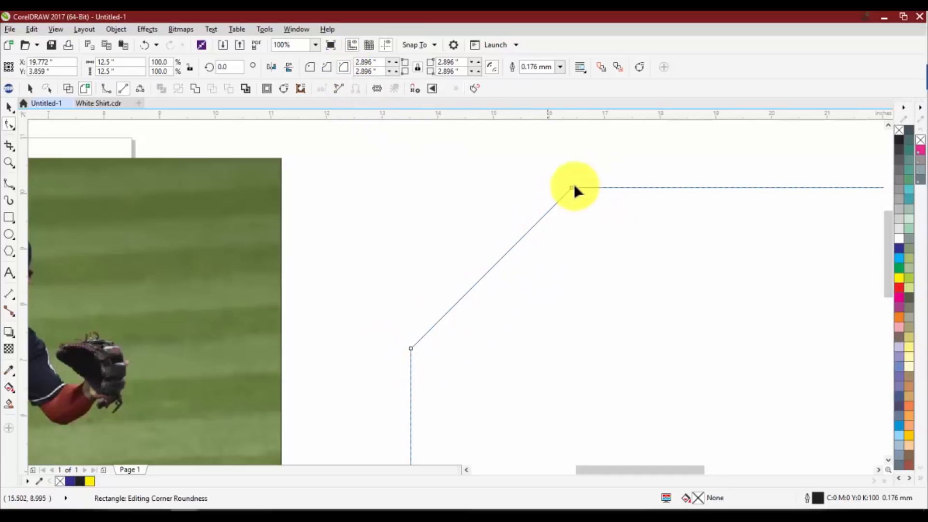
click(321, 68)
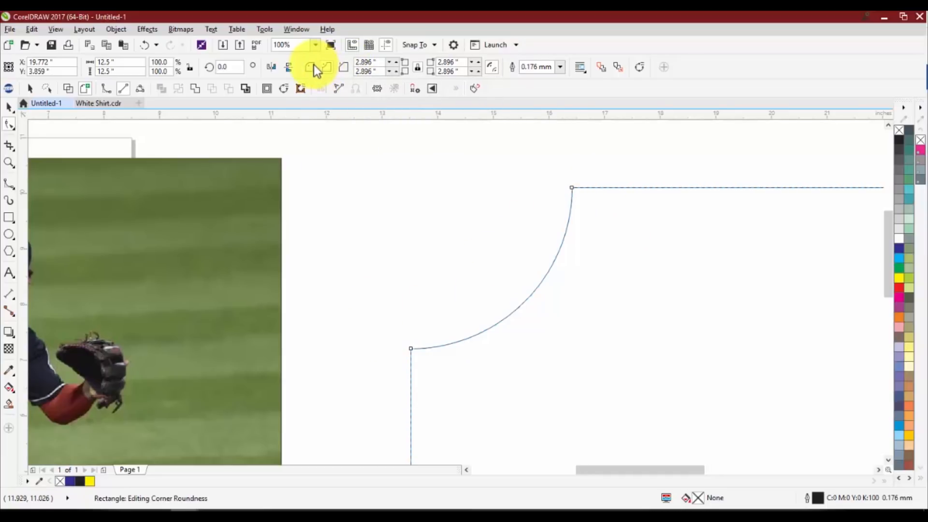
click(313, 67)
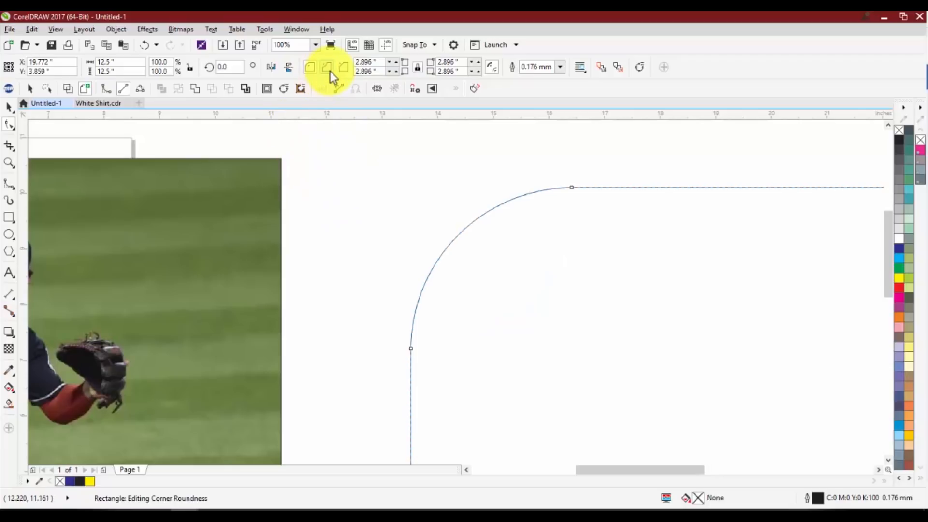
click(327, 69)
click(345, 66)
click(326, 71)
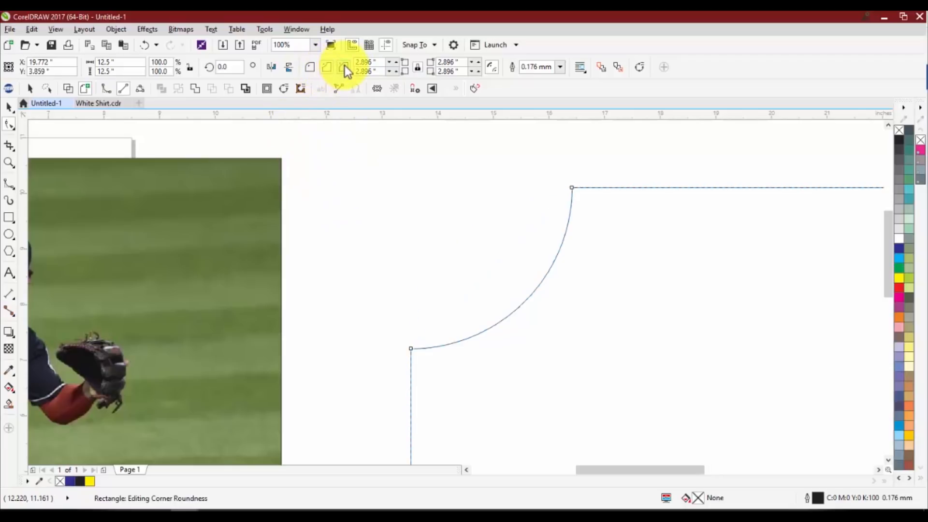
click(345, 67)
scroll(447, 249, down, 5)
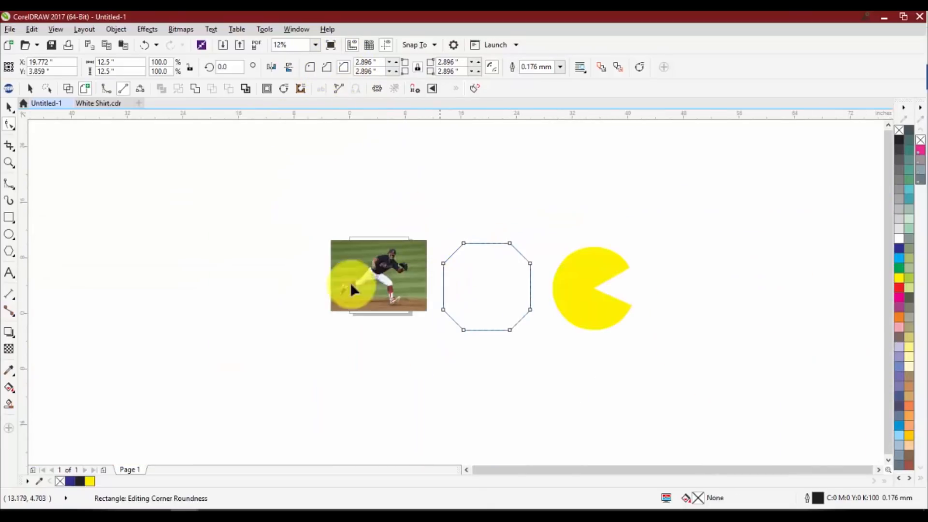
Draw a five-pointed star about 15 inches wide and 14 inches high on the photo's free side
click(11, 256)
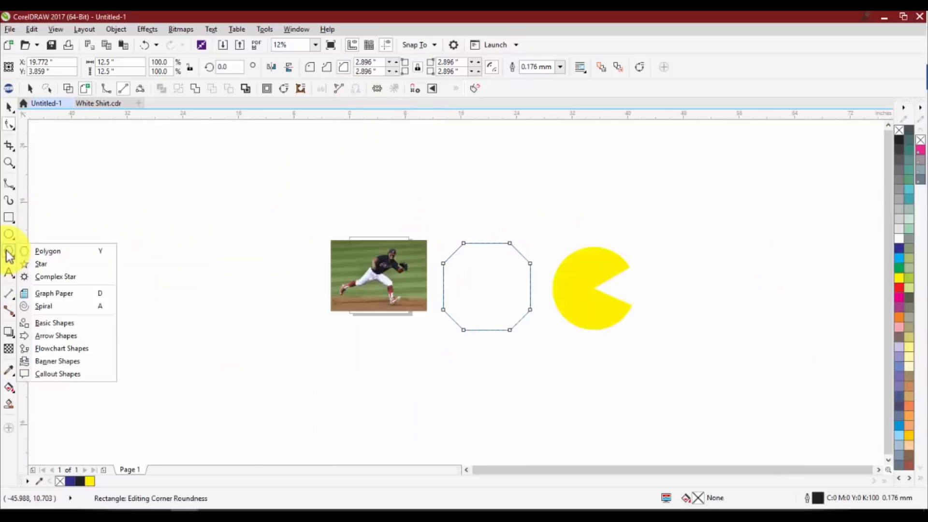
click(60, 264)
drag(299, 274, 188, 379)
Set the star to 60 points with a sharpness of 2 for a finely serrated circle
click(328, 70)
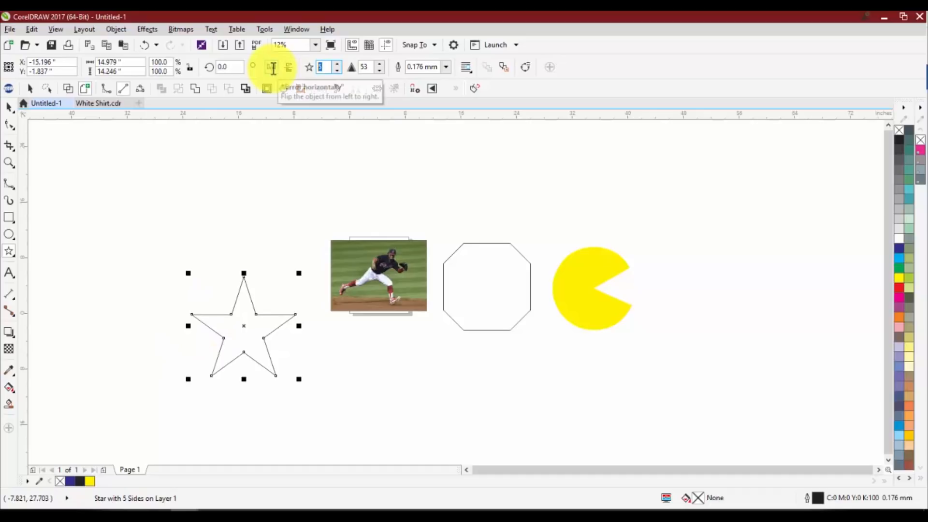
text(60)
key(Return)
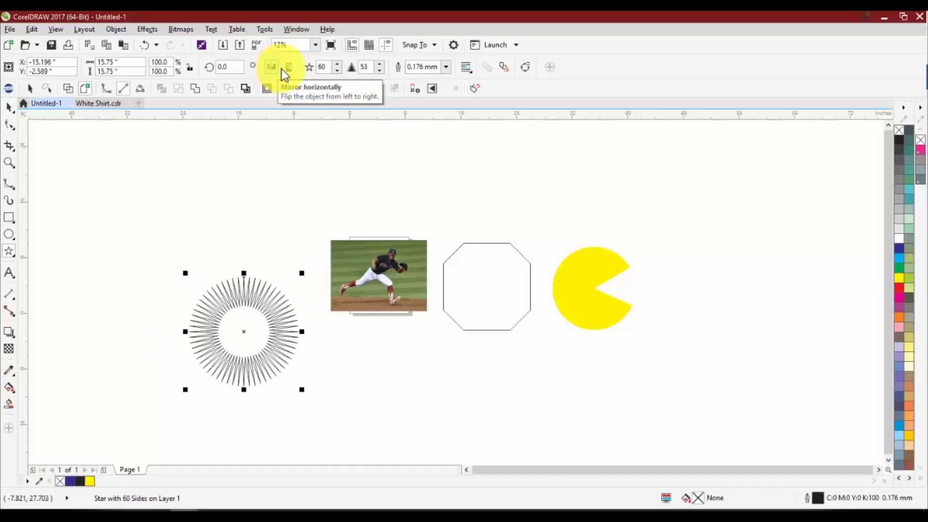
click(366, 66)
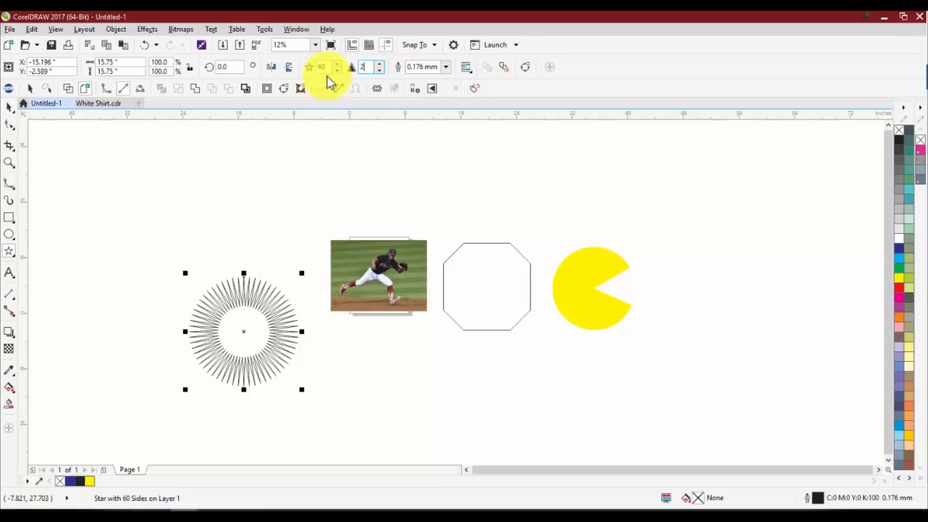
text(2)
key(Return)
scroll(208, 310, up, 5)
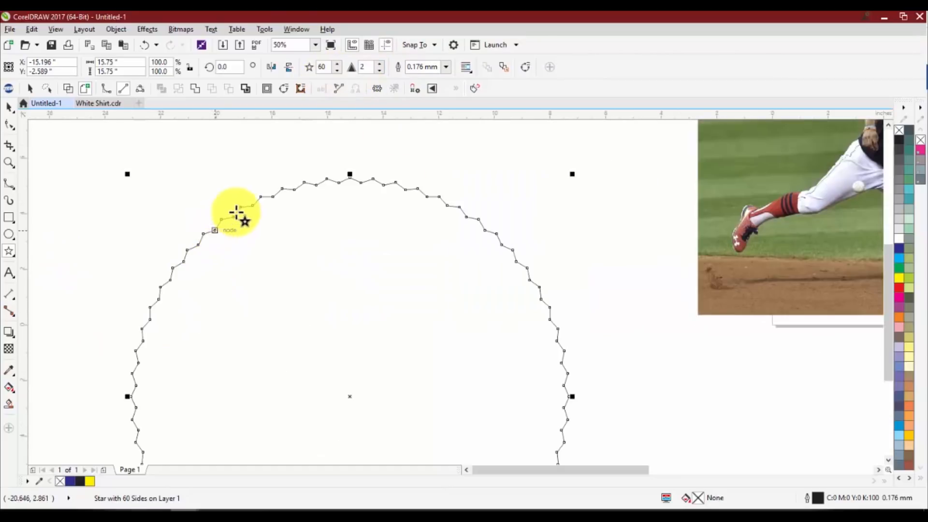
scroll(393, 242, down, 2)
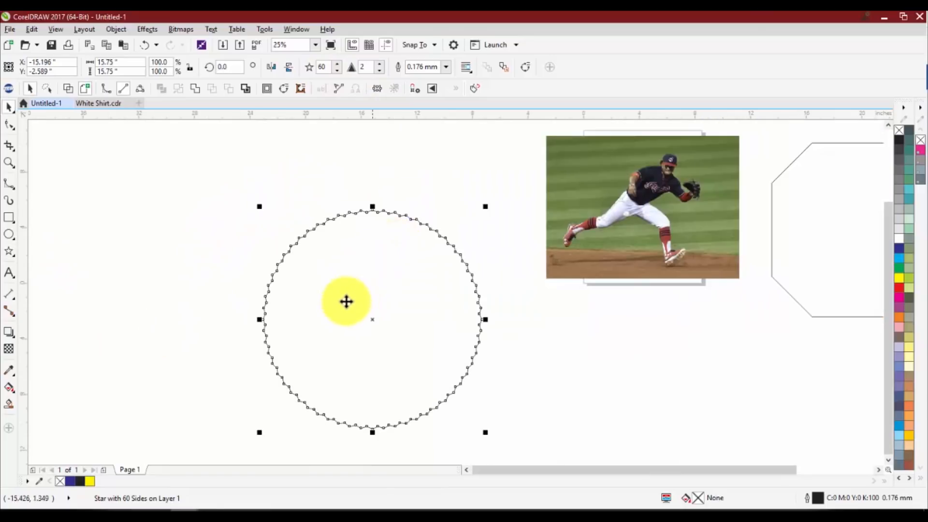
click(249, 282)
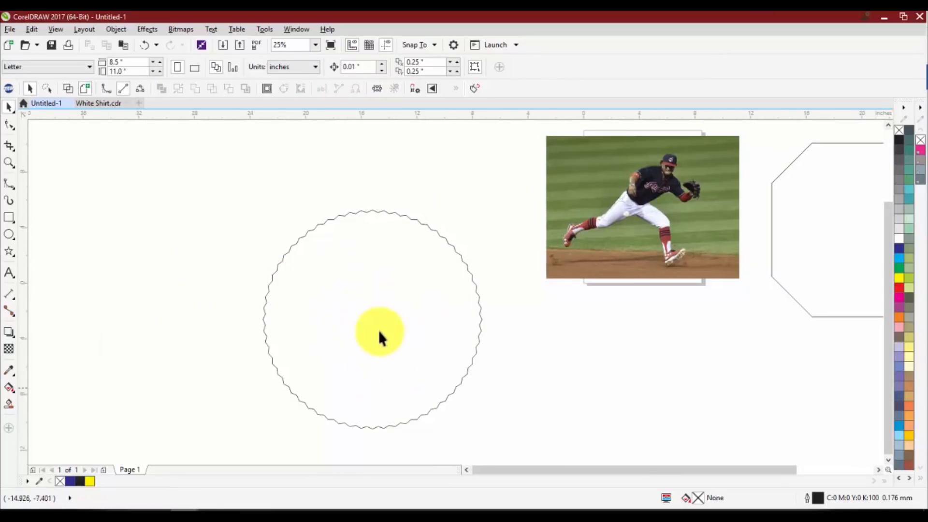
Set the star to 10 points with a sharpness of 50
click(380, 306)
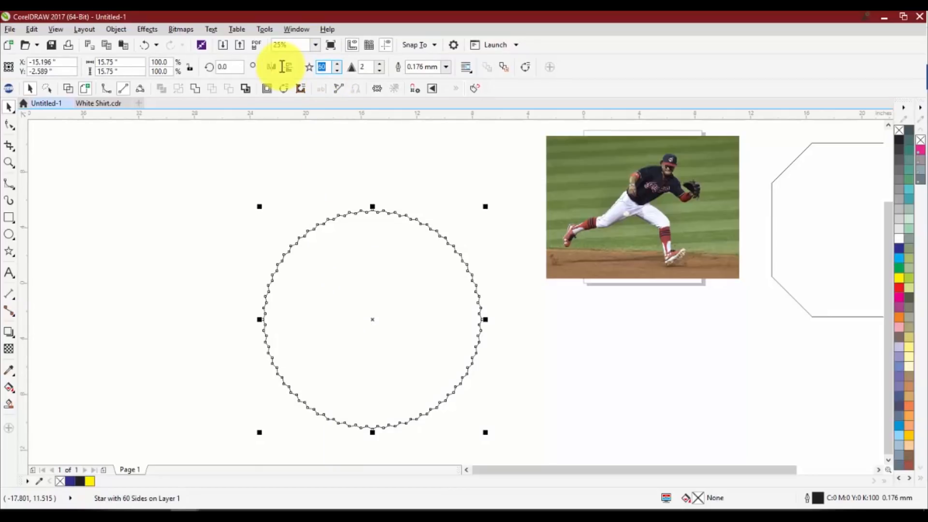
text(10)
key(Return)
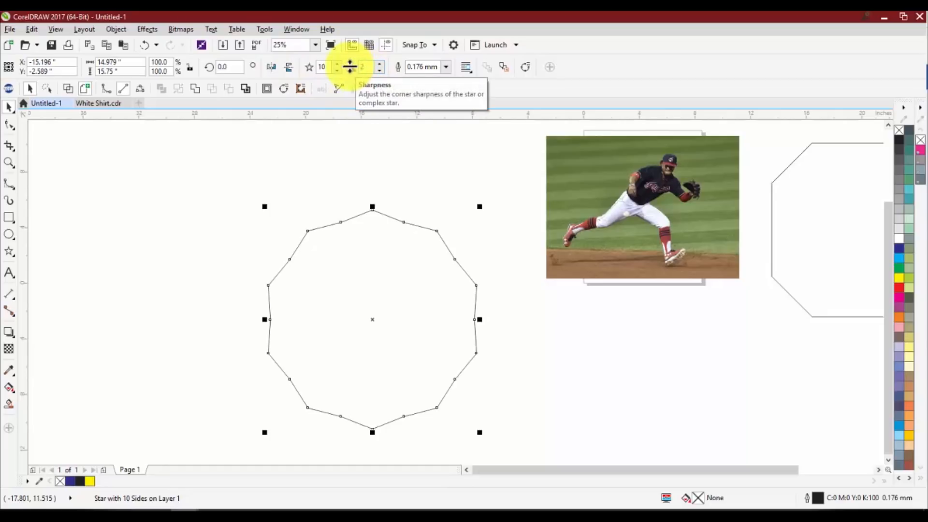
drag(367, 68, 336, 62)
text(50)
key(Return)
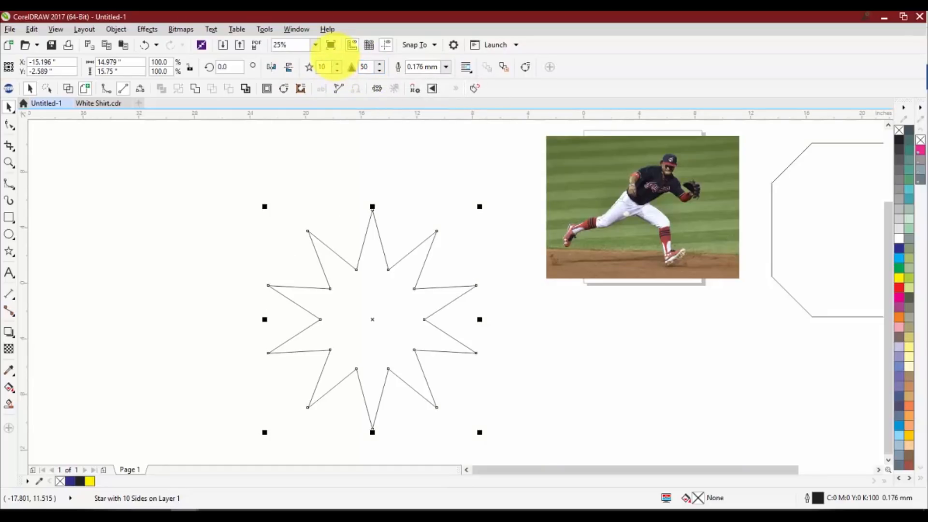
click(319, 196)
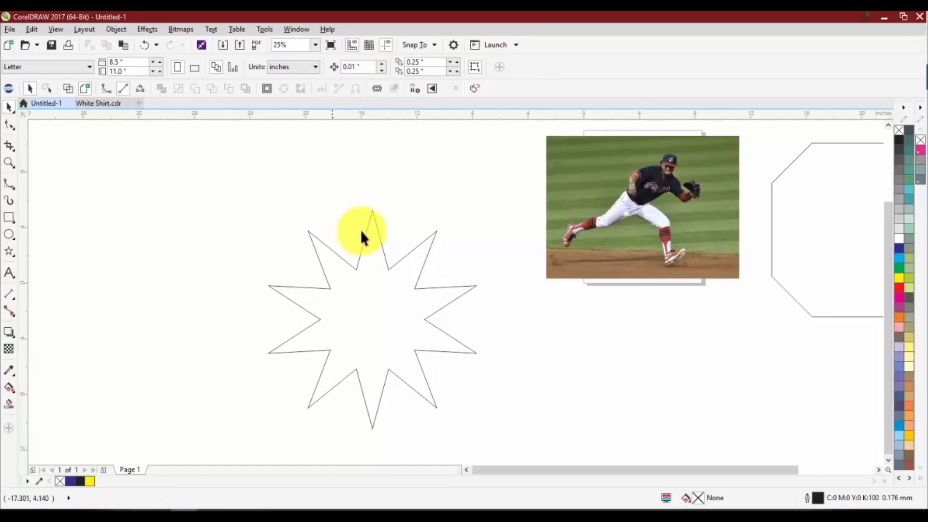
Activate the Basic Shapes tool and examine the available perfect shapes
scroll(370, 246, down, 3)
click(12, 253)
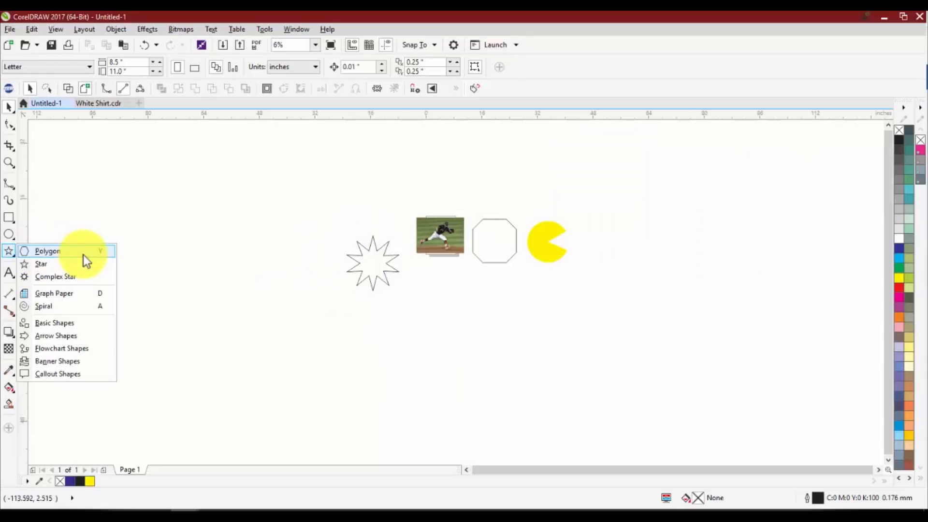
click(77, 323)
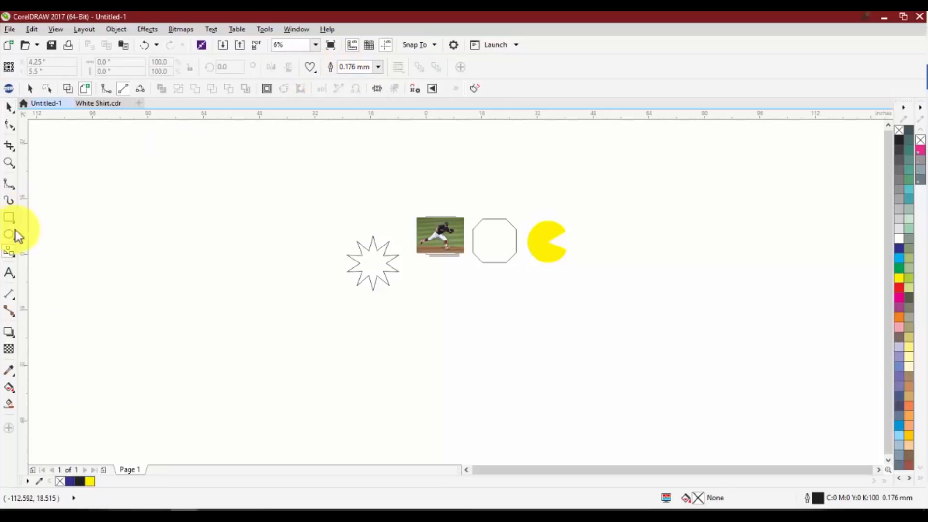
click(9, 253)
click(71, 323)
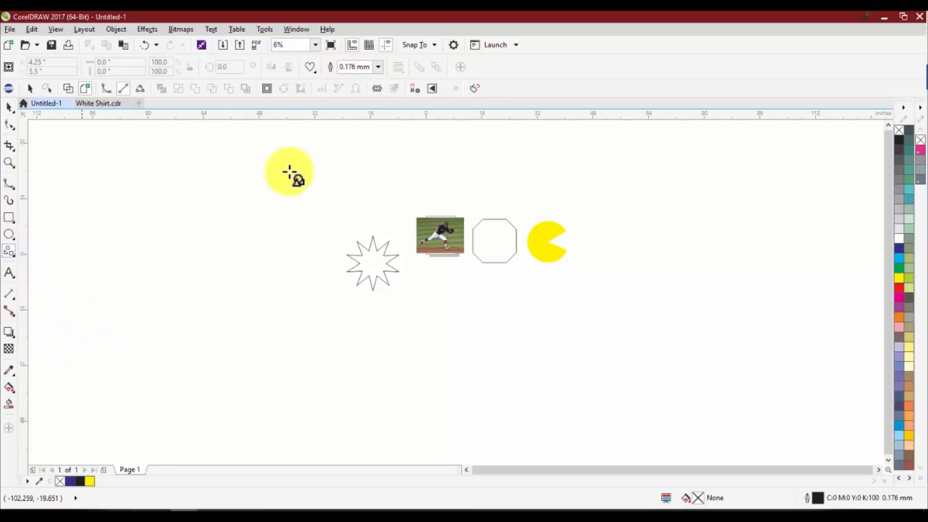
click(312, 70)
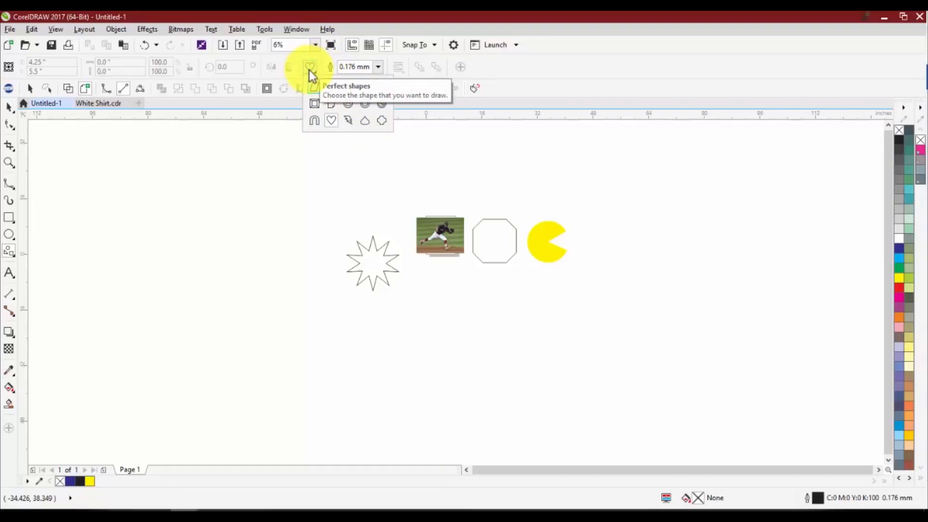
click(271, 169)
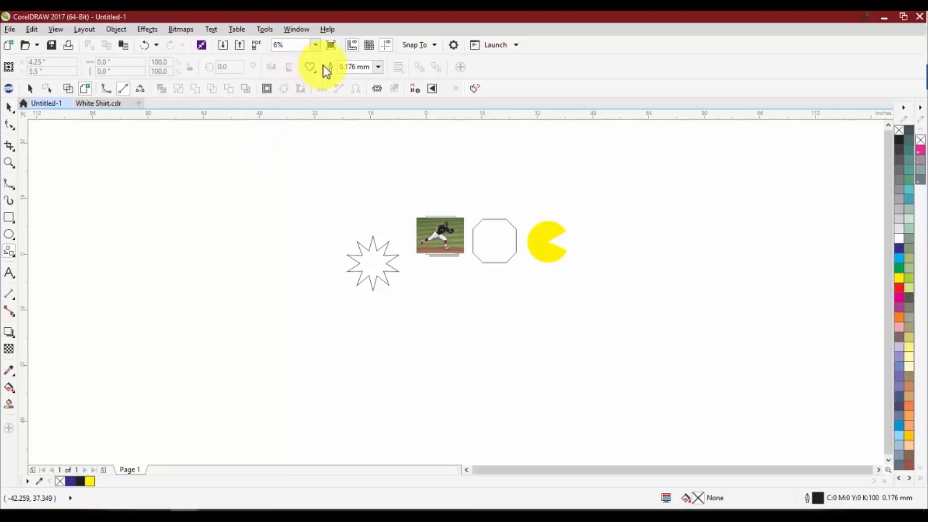
Draw a no-entry symbol from the perfect shapes, about 32.5 inches in diameter, on the star's free side
click(309, 68)
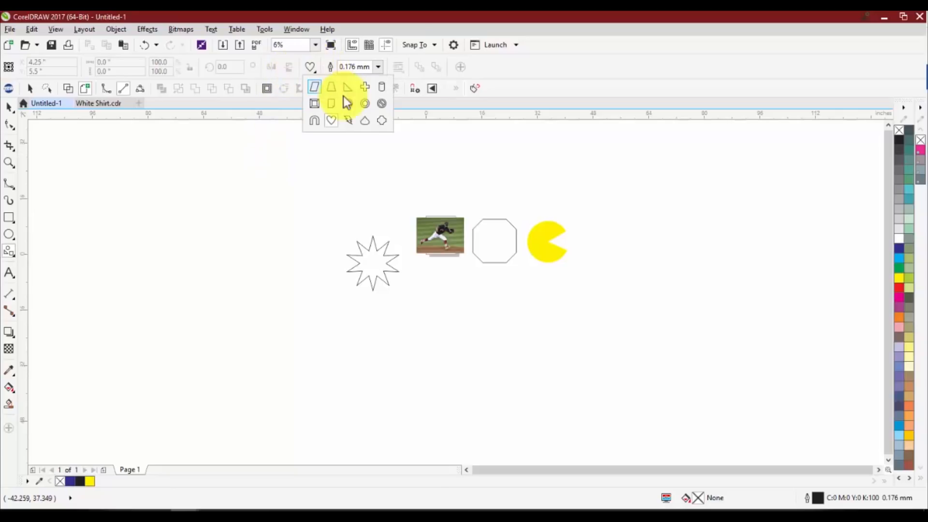
click(383, 105)
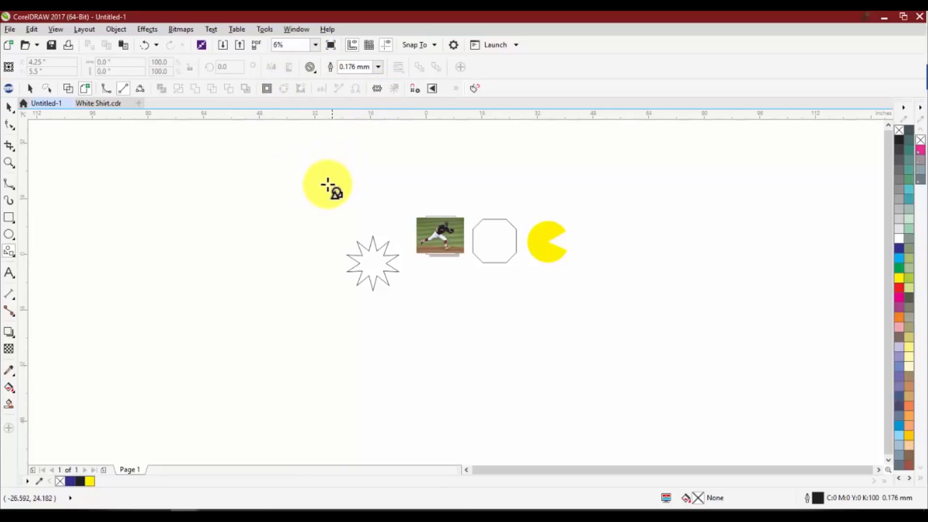
drag(294, 200, 180, 311)
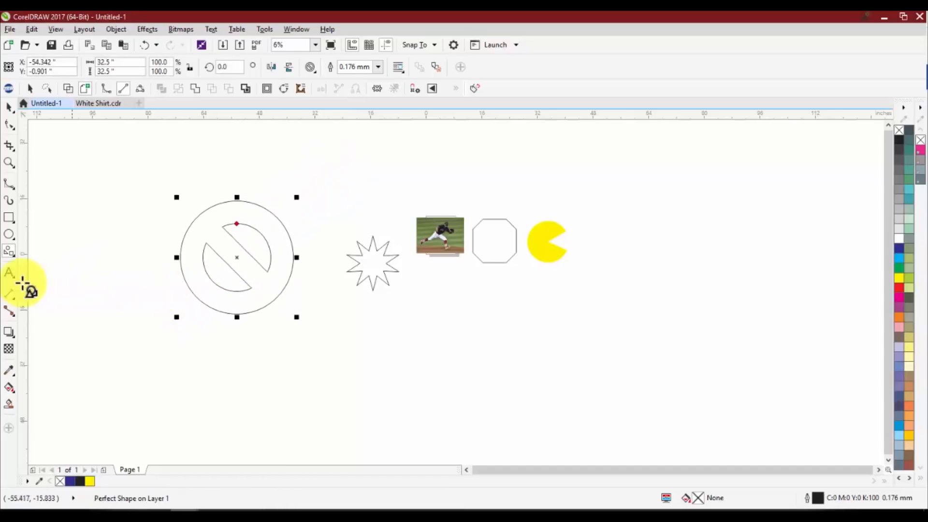
Draw a heart from the basic perfect shapes, about 11.3 inches wide and high, beside the yellow pie shape
click(10, 237)
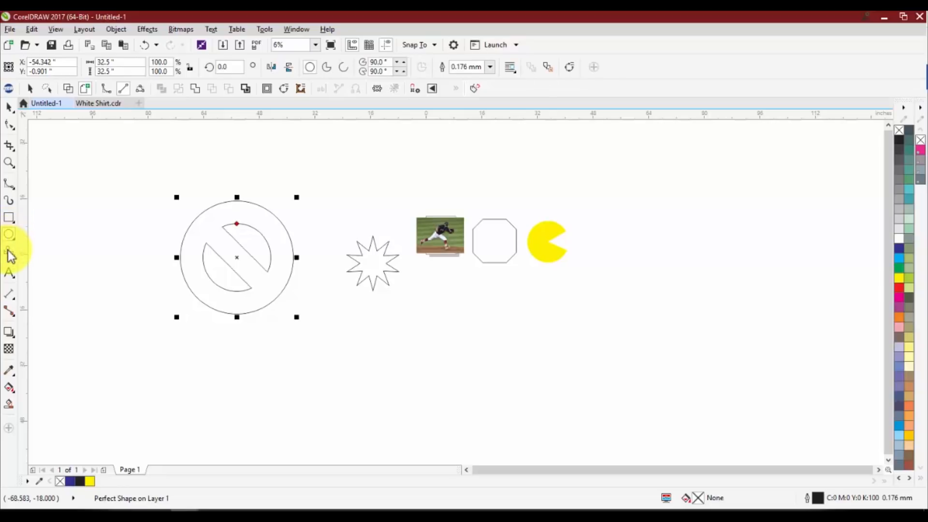
click(9, 252)
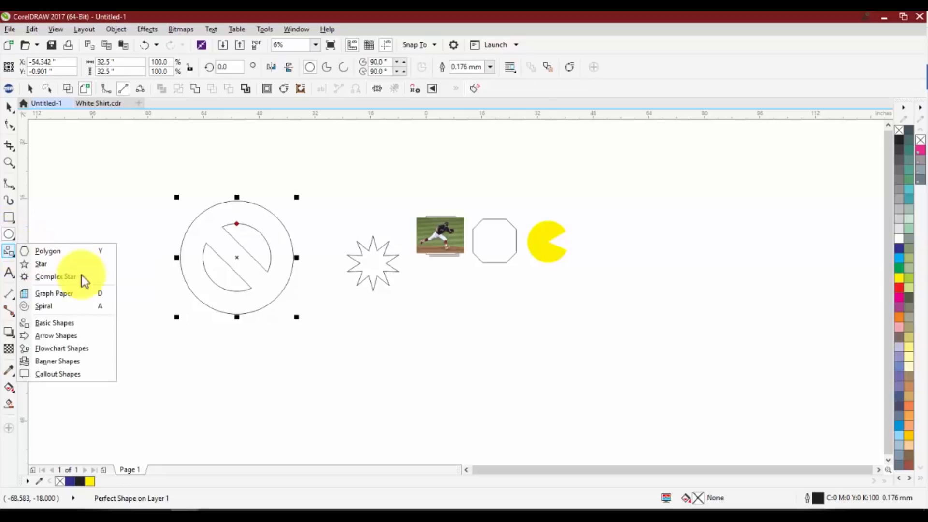
click(57, 321)
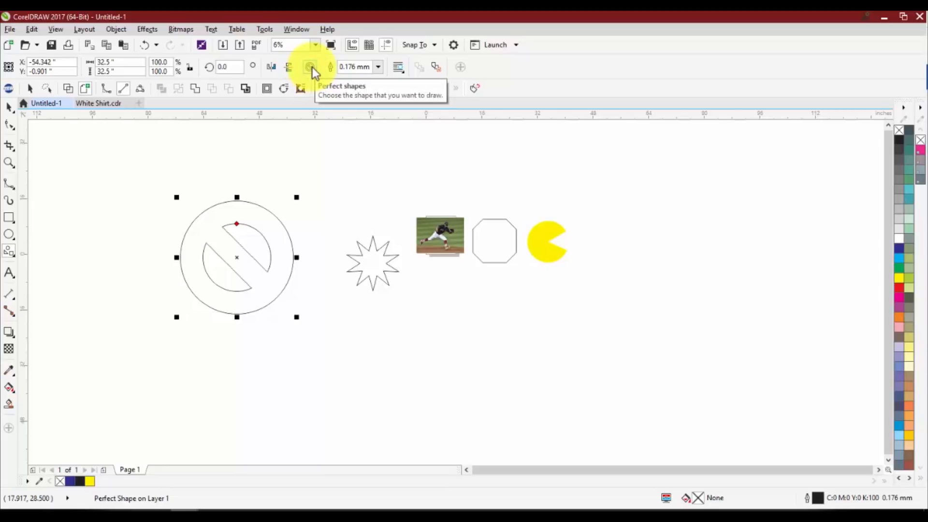
click(312, 69)
click(314, 90)
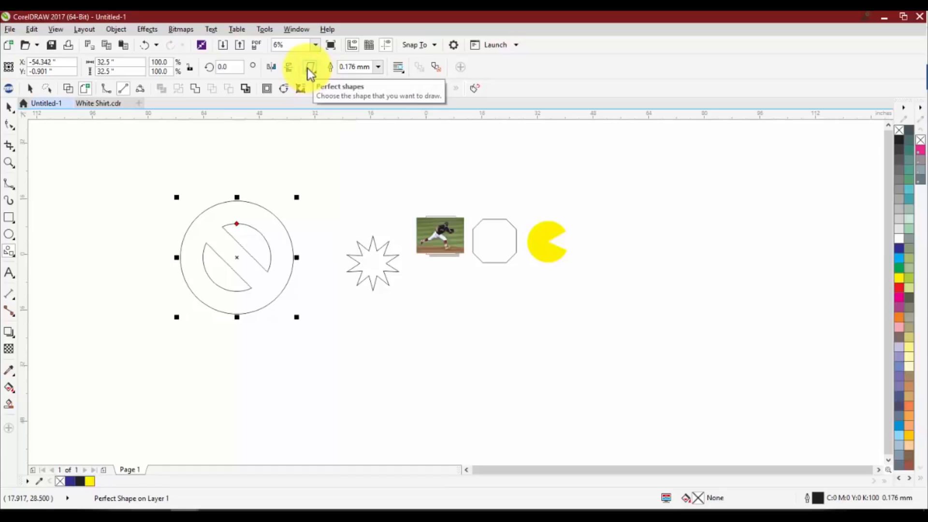
click(308, 68)
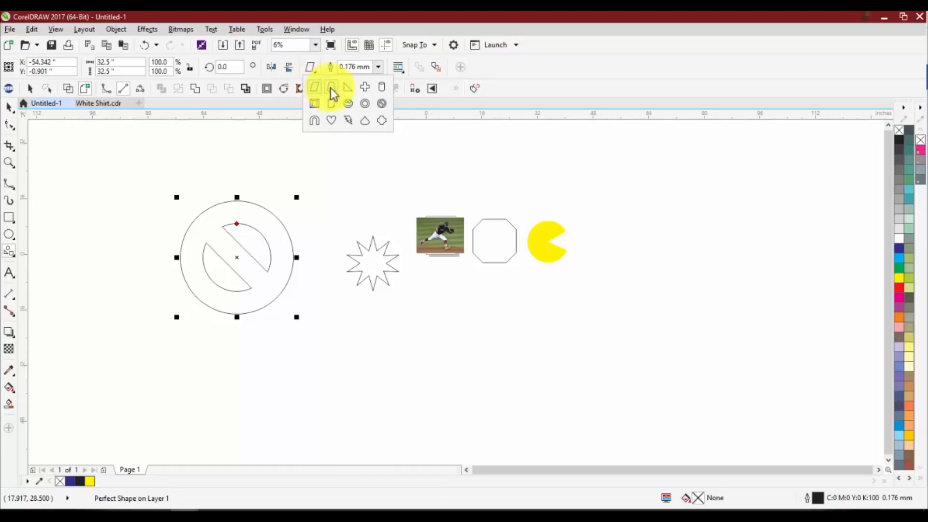
click(331, 121)
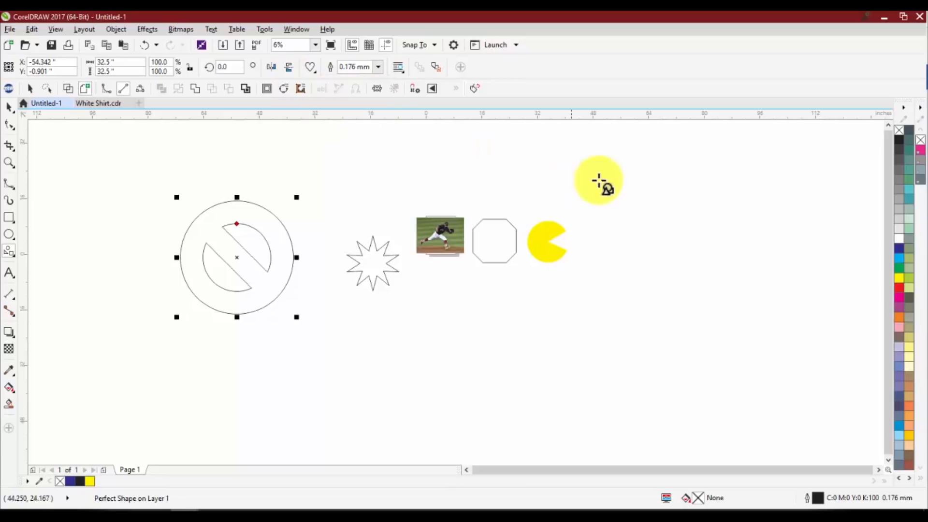
mouse_move(607, 228)
mouse_down()
mouse_move(567, 264)
mouse_move(613, 225)
mouse_move(604, 237)
mouse_up()
key(space)
scroll(584, 251, up, 1)
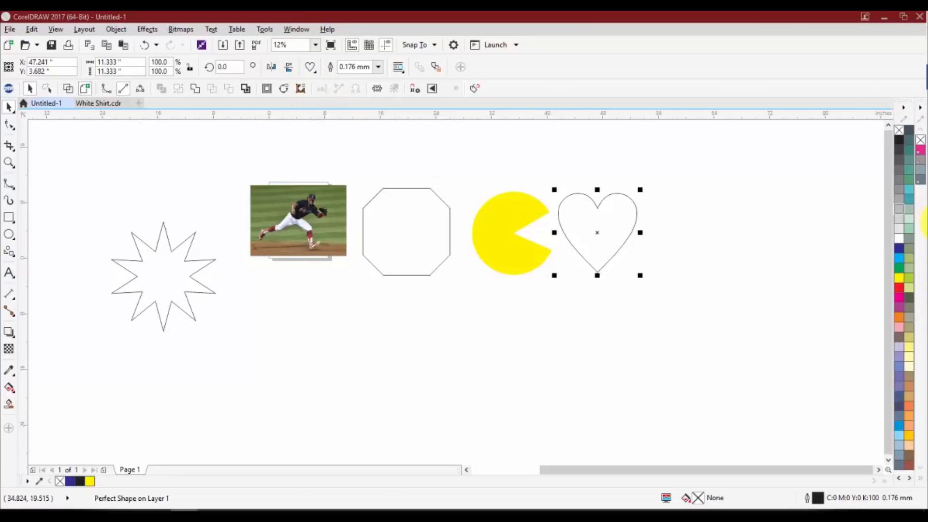
Draw a wavy banner about 16.8 inches wide and 5.2 inches high below the octagon and the yellow pie shape
click(9, 252)
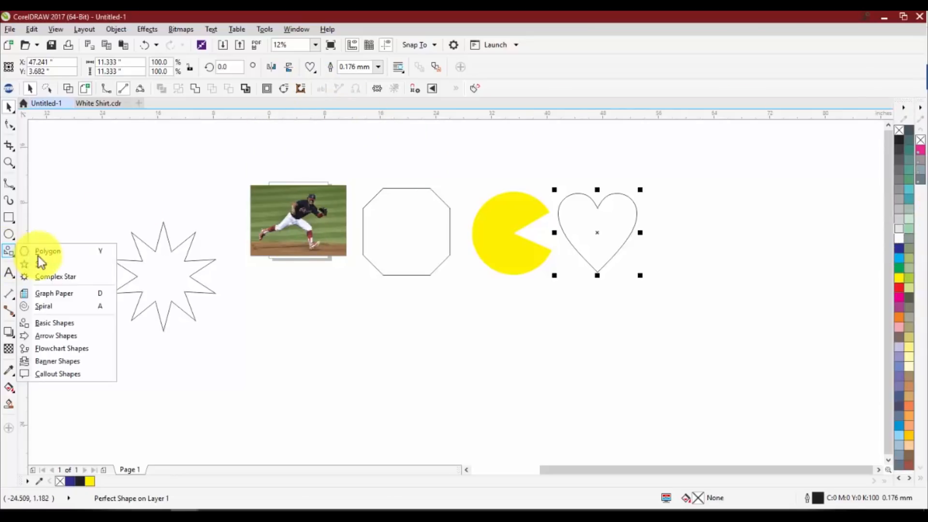
click(51, 362)
click(307, 71)
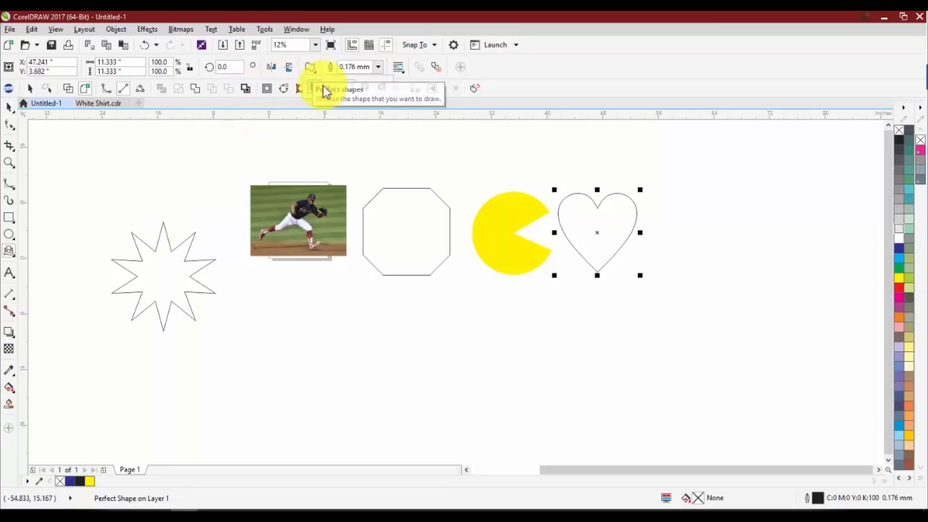
click(352, 86)
mouse_move(527, 302)
mouse_down()
mouse_move(416, 366)
mouse_move(409, 340)
mouse_up()
scroll(470, 331, up, 1)
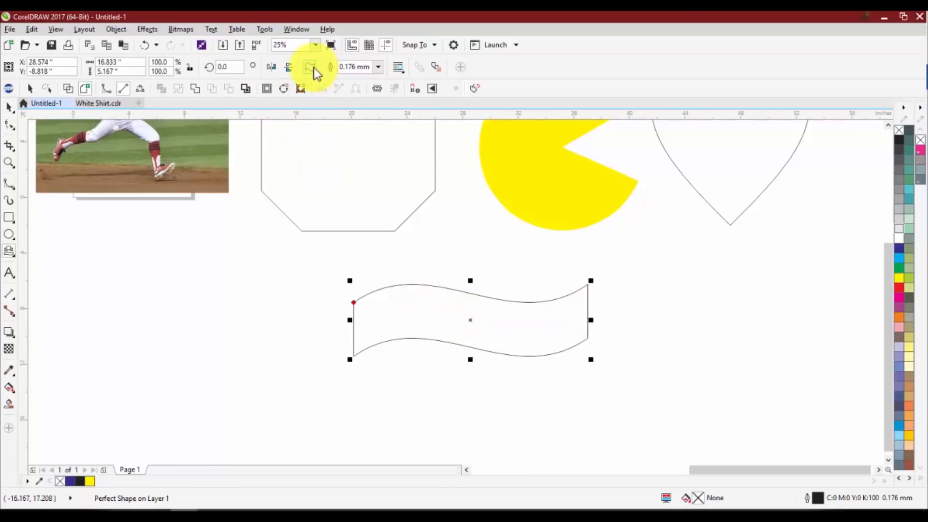
Draw a folded ribbon banner about 13.3 inches wide and 7.4 inches high below the photo and deselect it
drag(293, 289, 97, 404)
scroll(346, 317, down, 1)
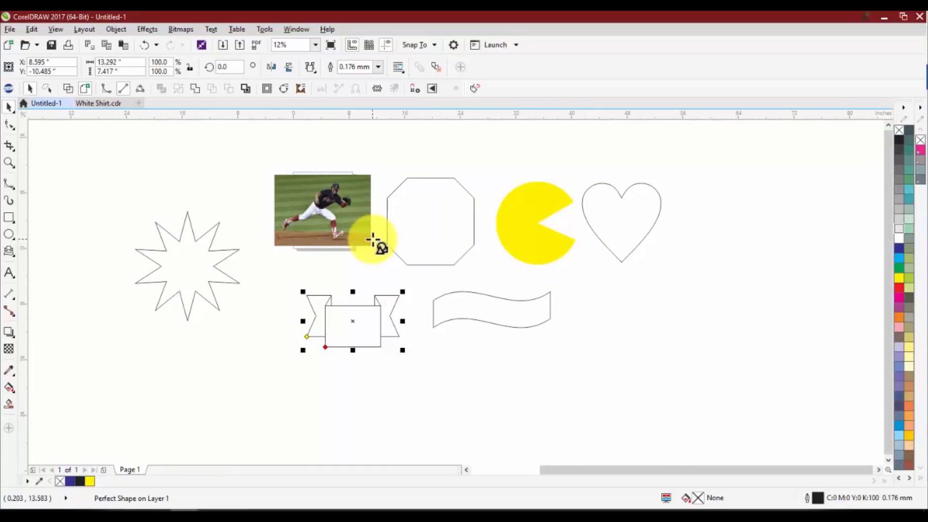
key(space)
click(267, 290)
Move the ten-pointed star about 2.8 inches toward the photo and 0.5 inches down
scroll(284, 274, down, 1)
scroll(373, 274, up, 1)
scroll(410, 283, down, 1)
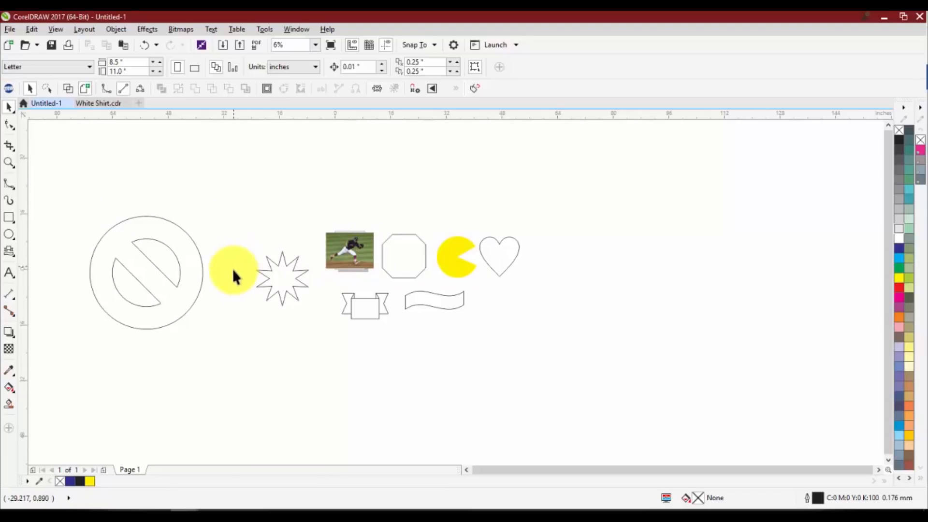
scroll(244, 271, up, 3)
scroll(306, 252, up, 2)
click(292, 247)
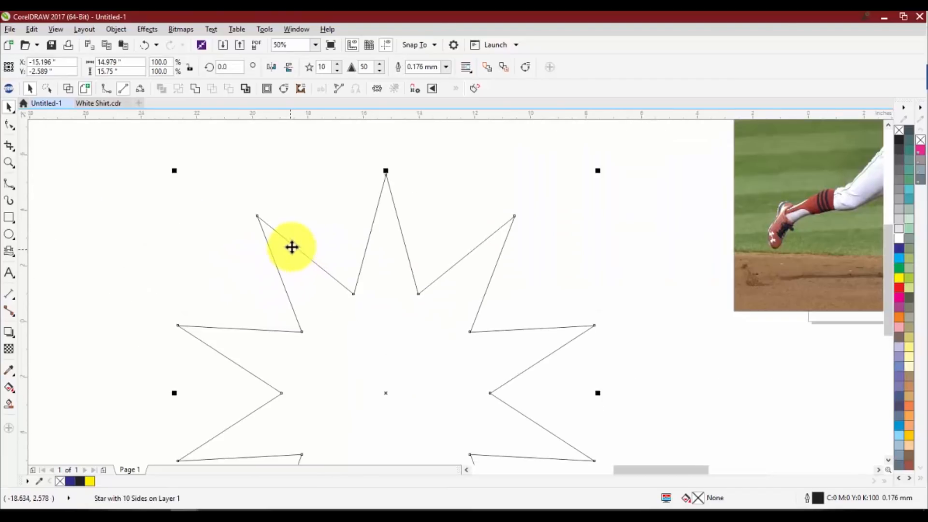
drag(370, 236, 449, 250)
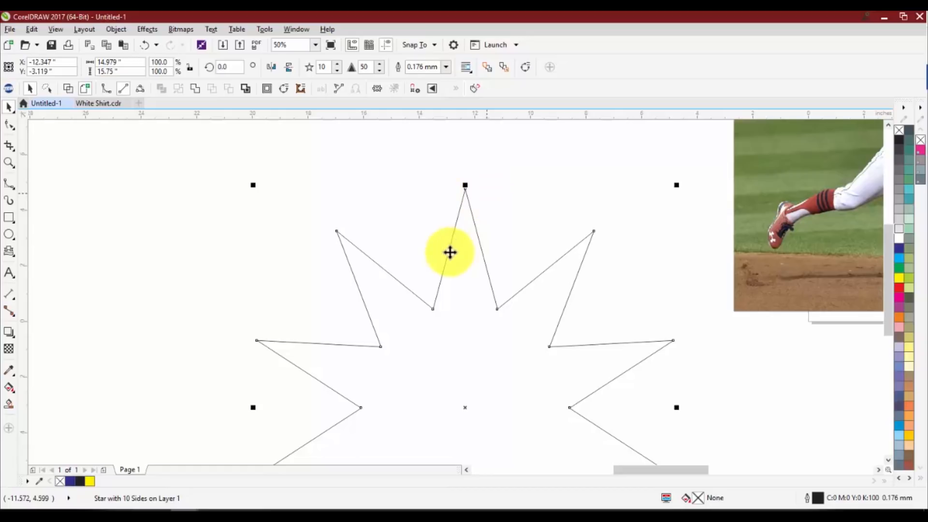
scroll(399, 253, down, 2)
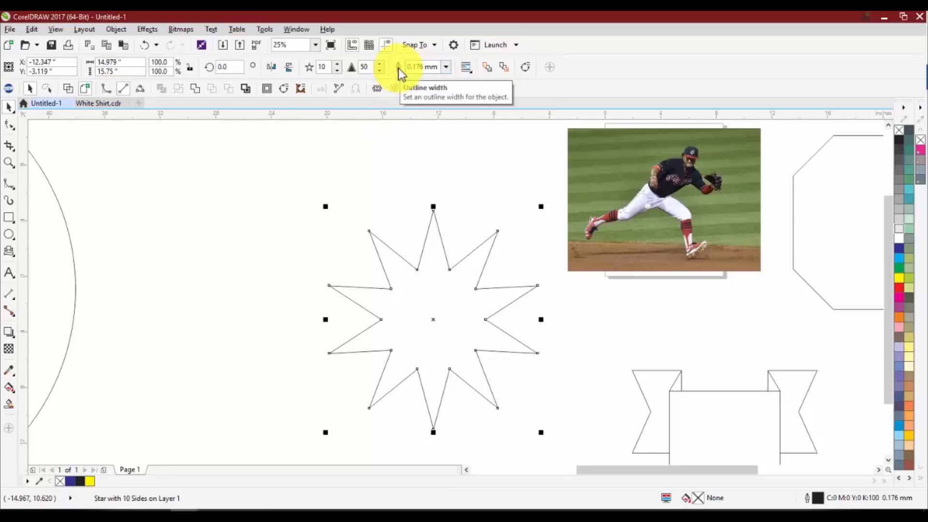
Set the star's outline width to 5.0 mm
click(446, 67)
click(425, 192)
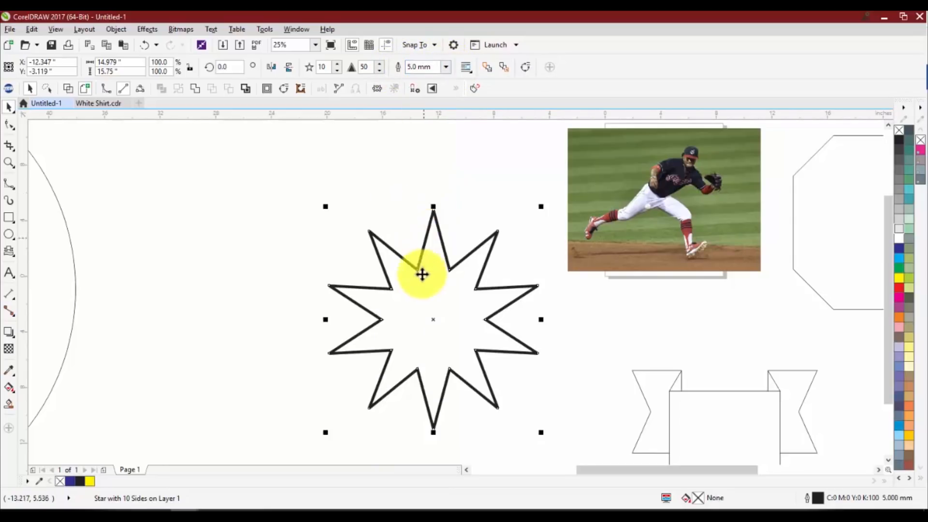
click(459, 270)
scroll(460, 269, up, 2)
scroll(415, 289, down, 1)
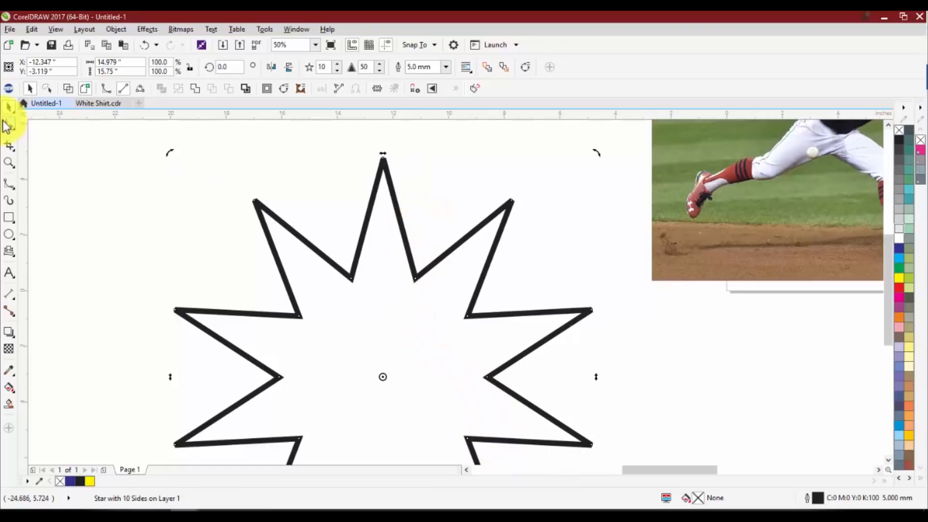
Move the thick-outlined star about 2.2 inches away from the photo and 1.1 inches up
click(111, 175)
scroll(280, 232, up, 1)
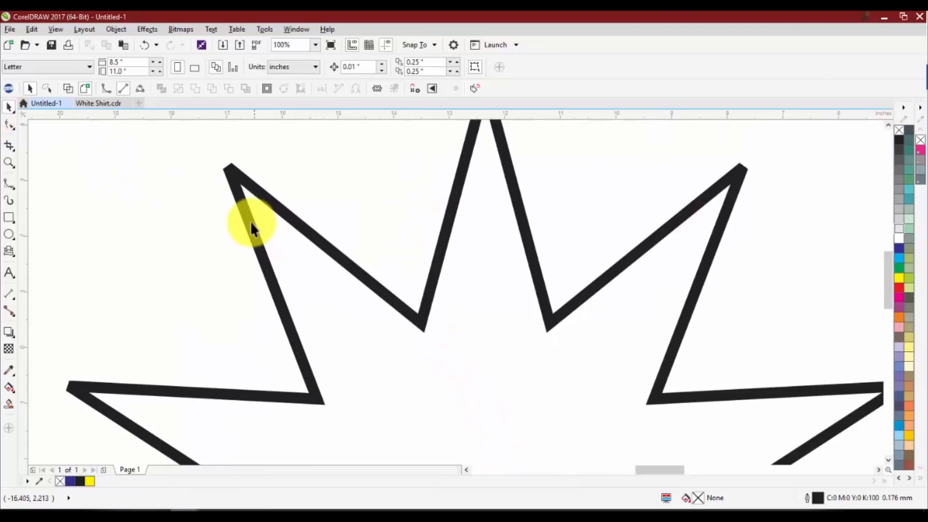
scroll(386, 298, down, 2)
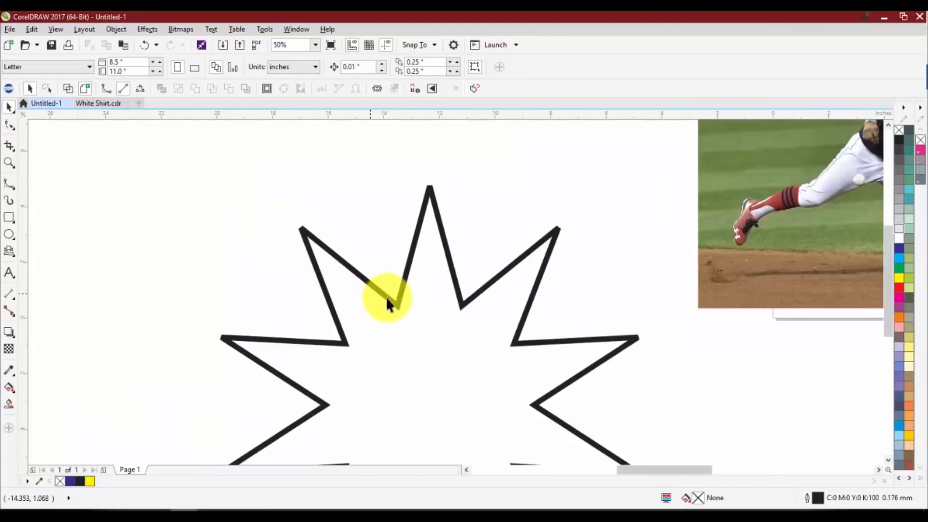
scroll(423, 353, up, 1)
drag(403, 285, 343, 271)
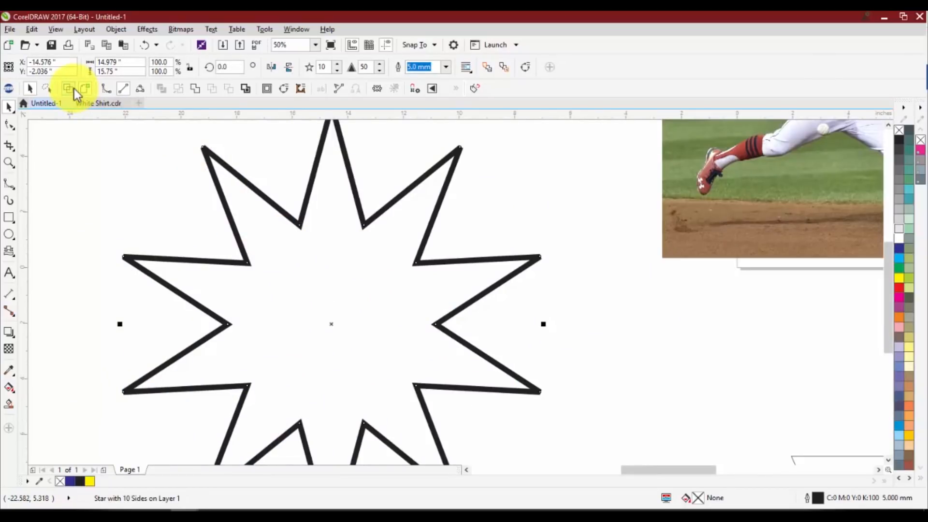
Check the star in wireframe view and restore the full-colour display
click(73, 88)
scroll(208, 169, up, 1)
scroll(259, 342, down, 1)
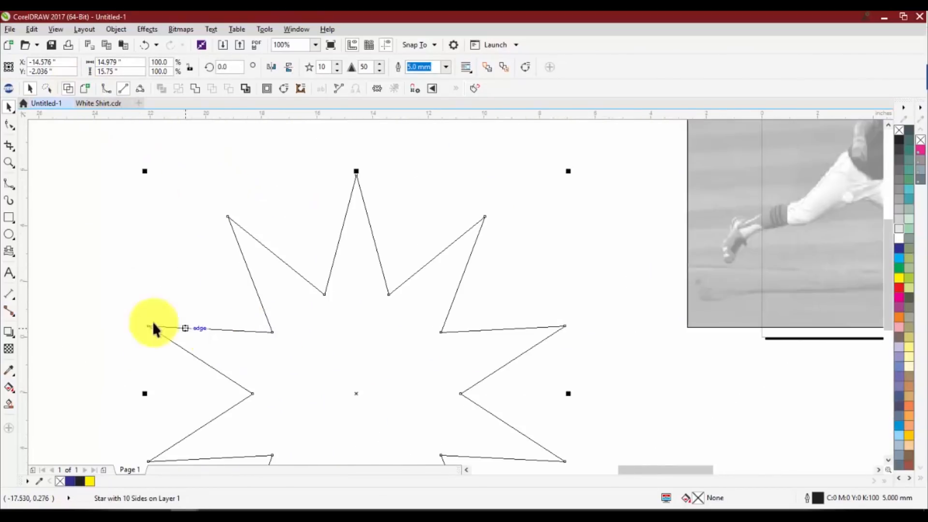
click(85, 88)
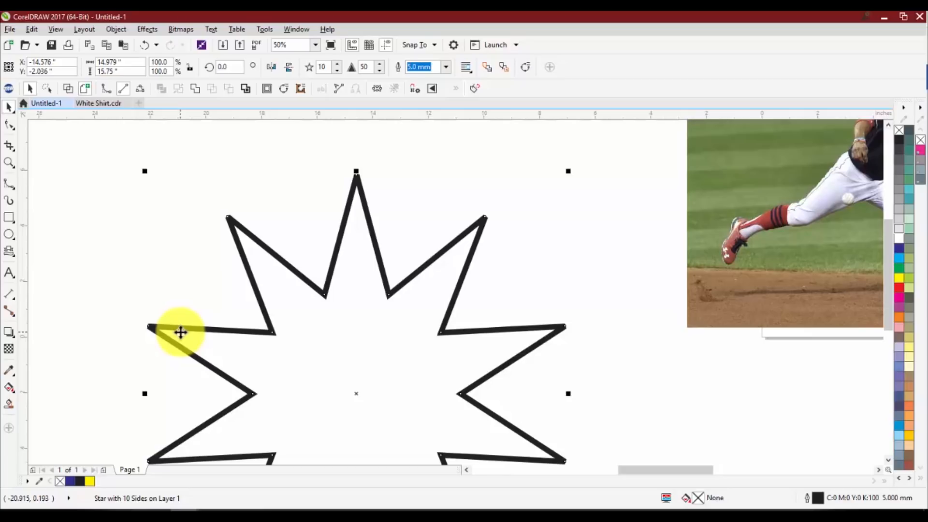
scroll(345, 188, down, 1)
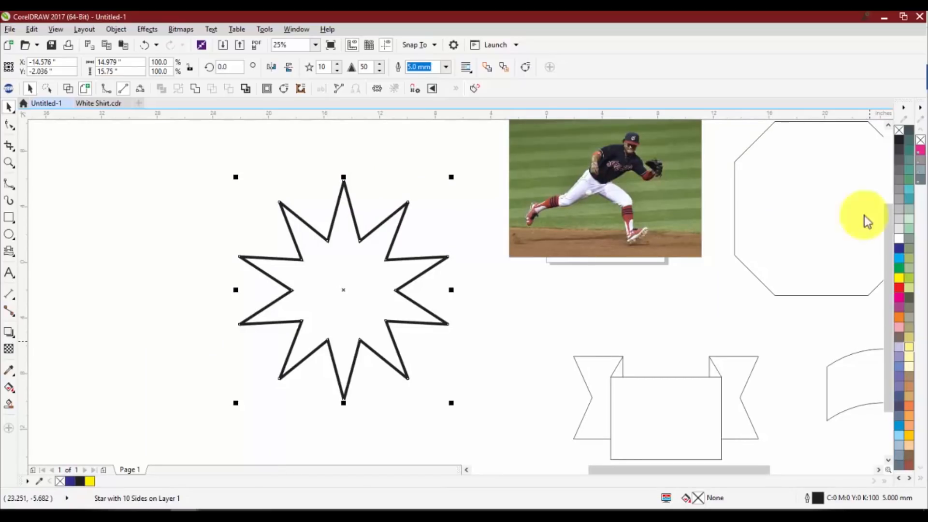
Move the heart about 7.2 inches down, keeping it beside the yellow pie shape
scroll(610, 236, down, 2)
scroll(776, 234, up, 1)
click(724, 210)
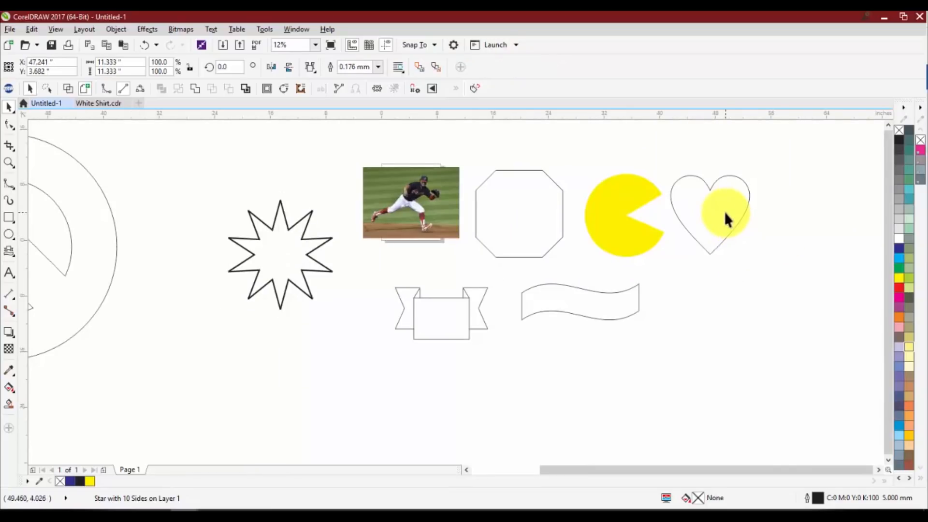
click(723, 210)
drag(723, 209, 719, 256)
right_click(719, 257)
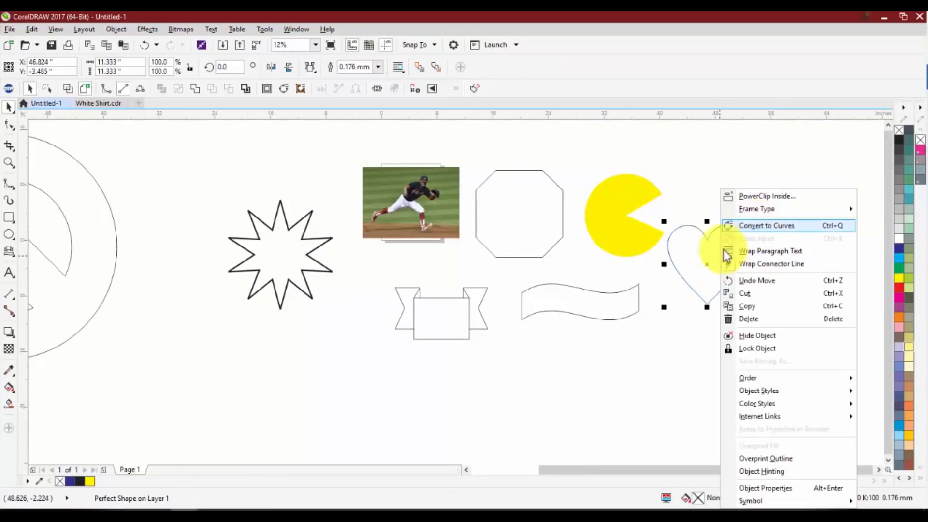
click(791, 226)
key(F10)
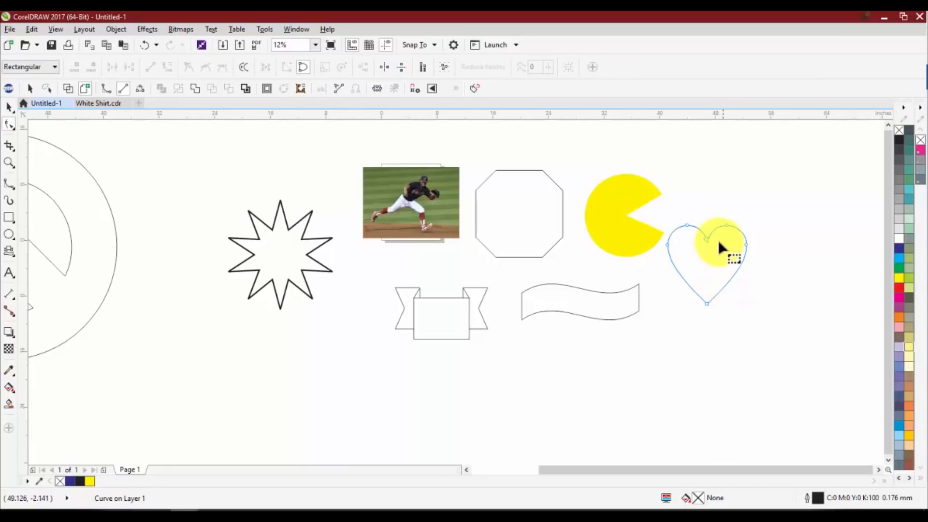
scroll(718, 240, up, 2)
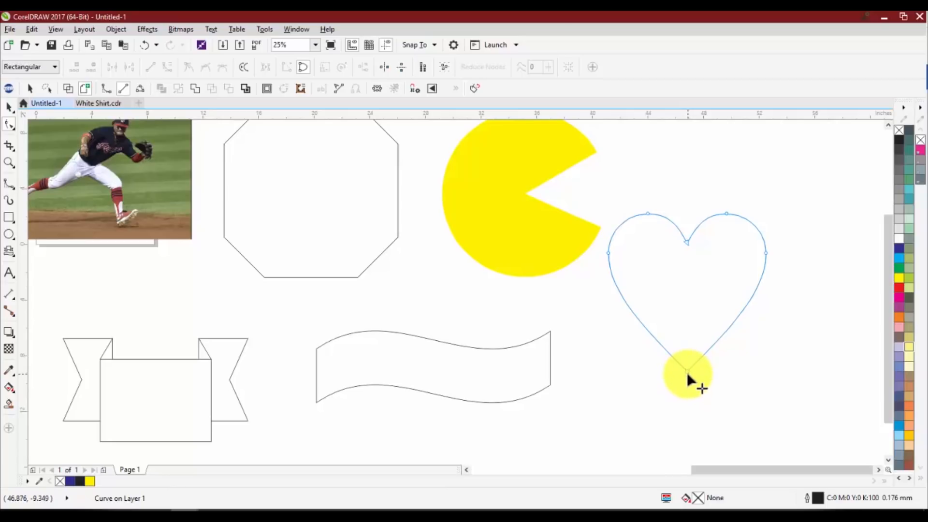
key(ctrl+z)
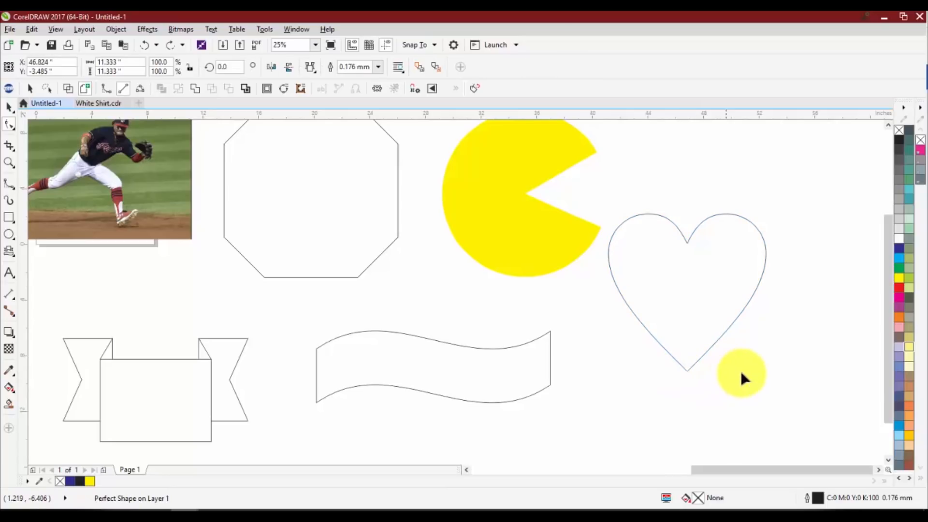
Convert the heart to curves
click(686, 269)
right_click(680, 270)
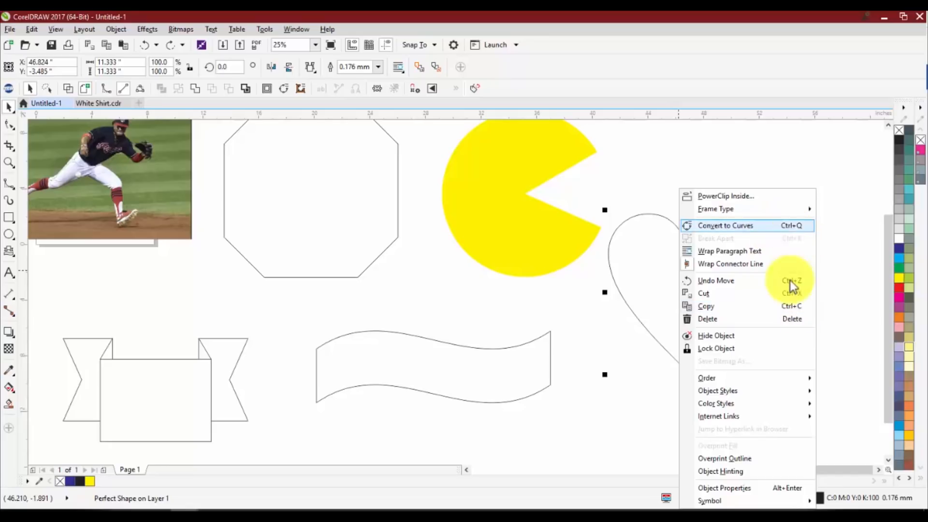
click(799, 228)
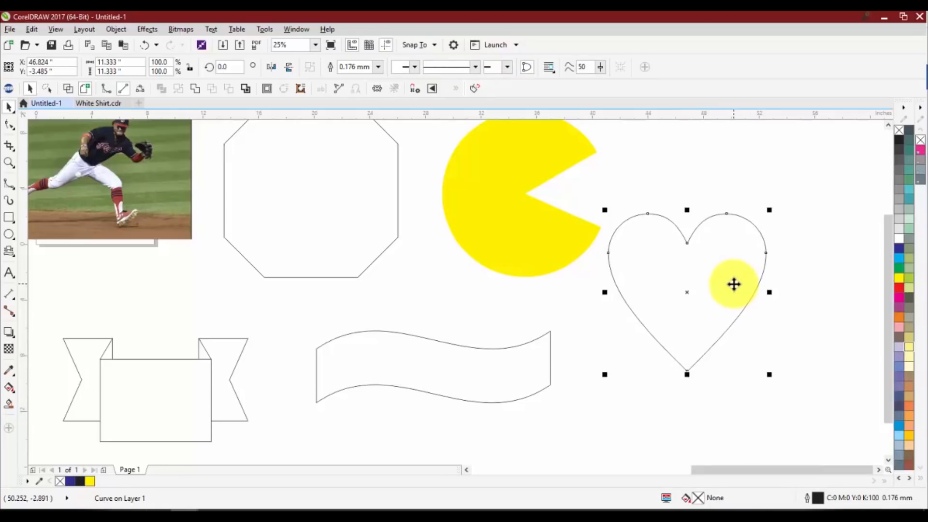
Reshape the heart by moving its lowest node straight up about 5.3 inches with the Shape tool
key(F10)
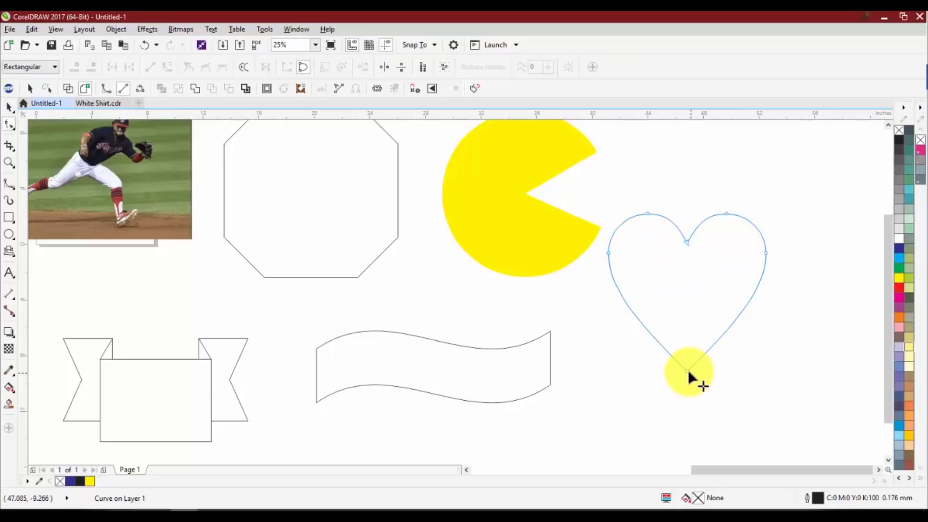
drag(687, 370, 687, 297)
key(space)
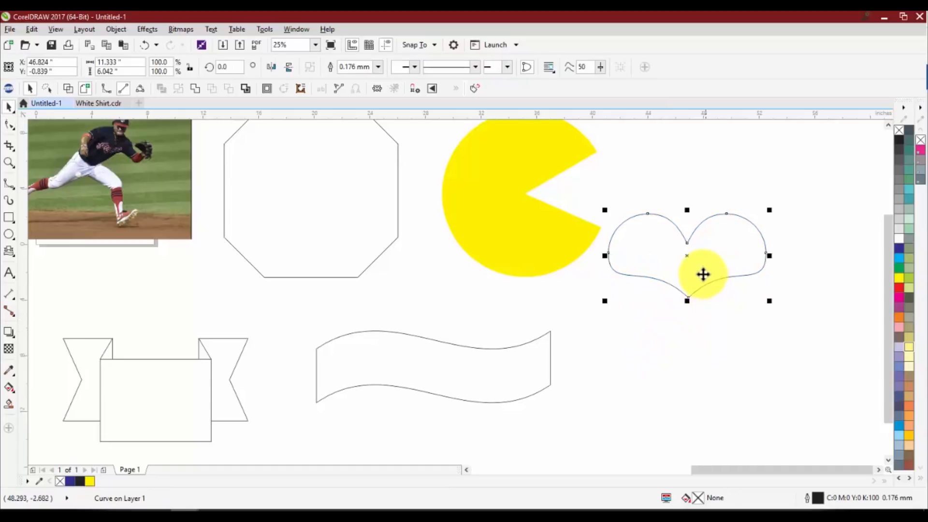
Pull the heart's lowest node down about 3.9 inches and swing both its handles up toward the centre to pinch the tip
key(space)
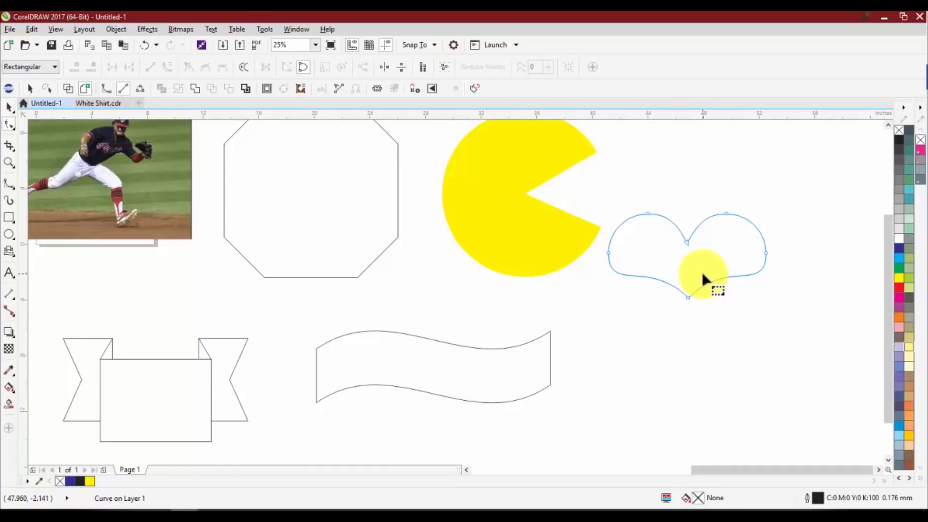
drag(687, 296, 689, 351)
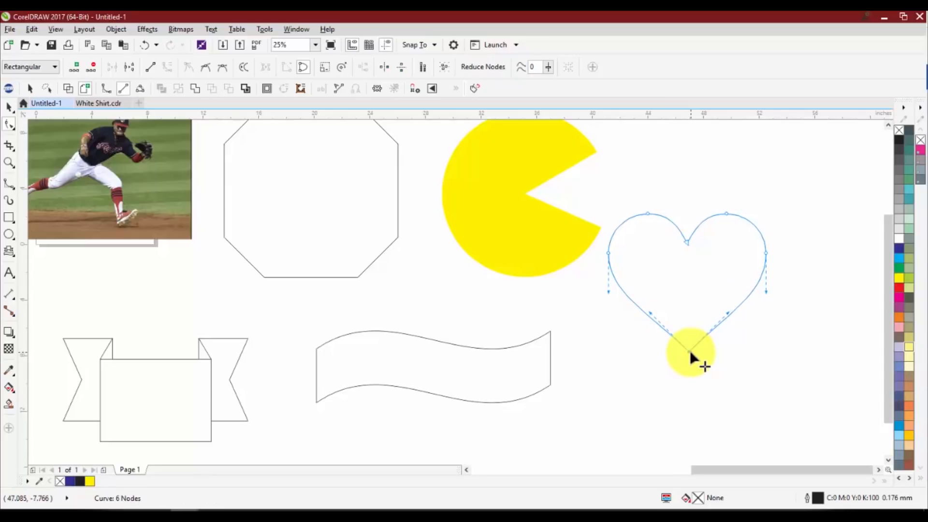
scroll(687, 323, up, 1)
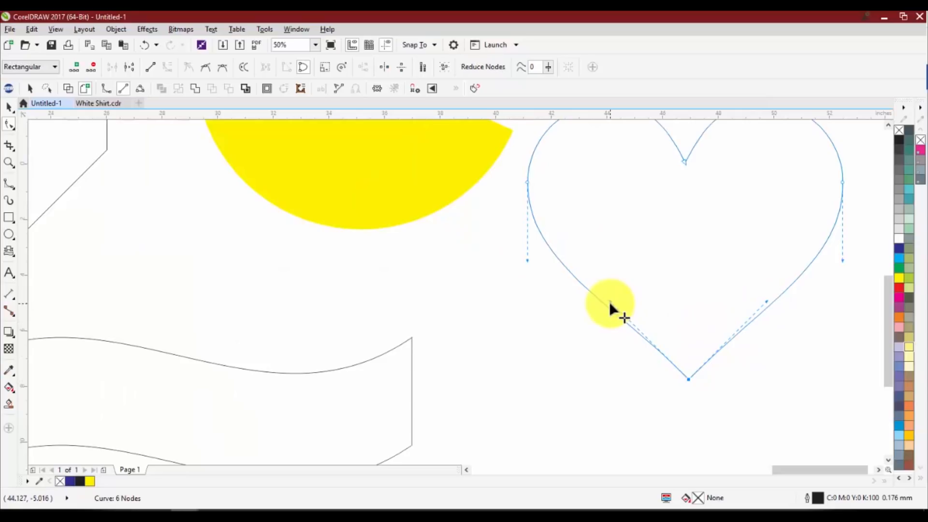
drag(618, 307, 673, 245)
drag(765, 299, 697, 236)
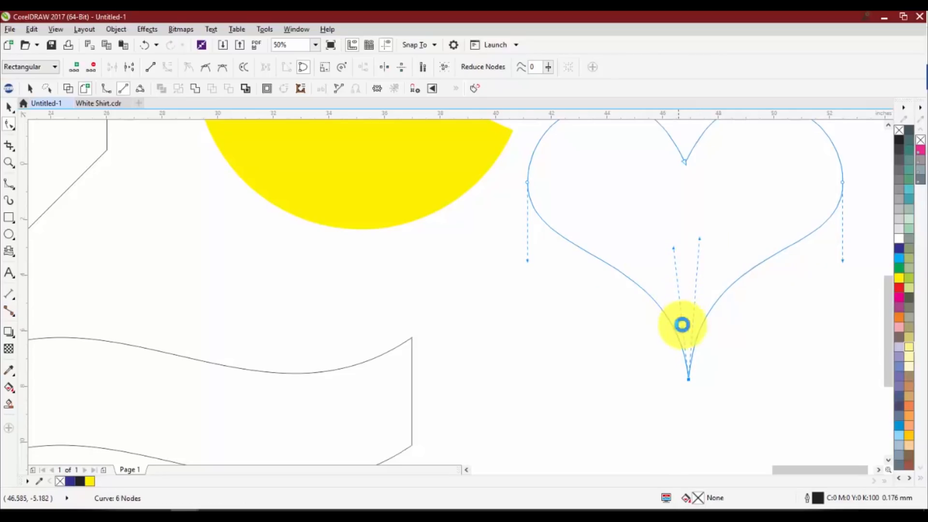
scroll(697, 342, down, 2)
key(space)
click(701, 346)
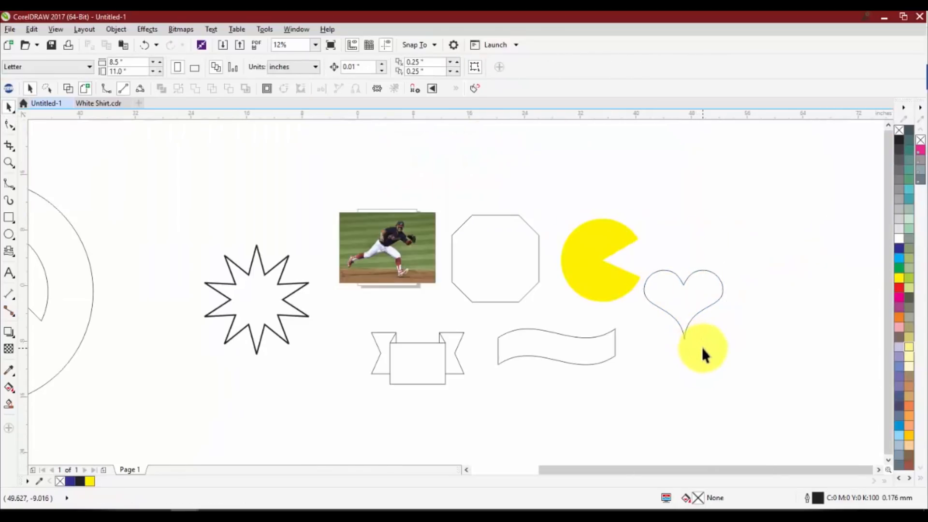
Reshape the heart's lower sides asymmetrically by moving the curve handles on its two sides in different directions
click(685, 309)
key(space)
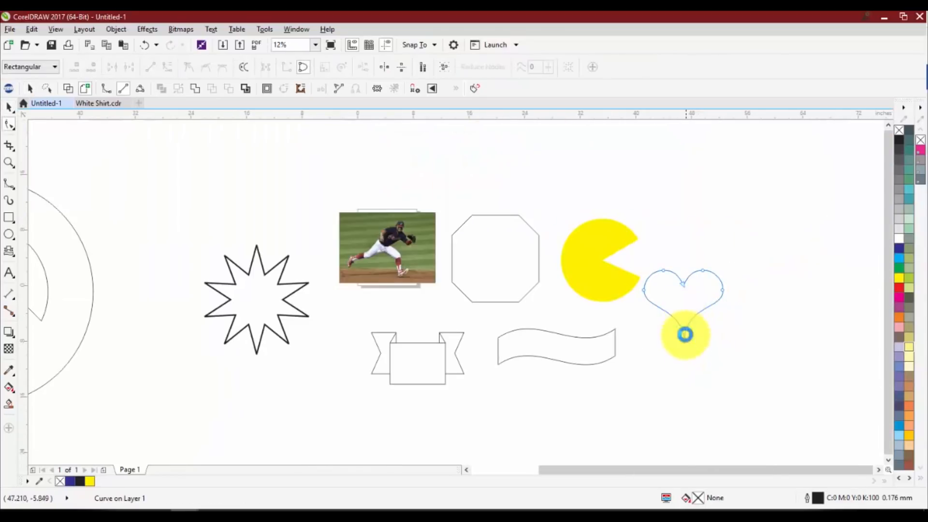
scroll(684, 334, up, 1)
click(683, 346)
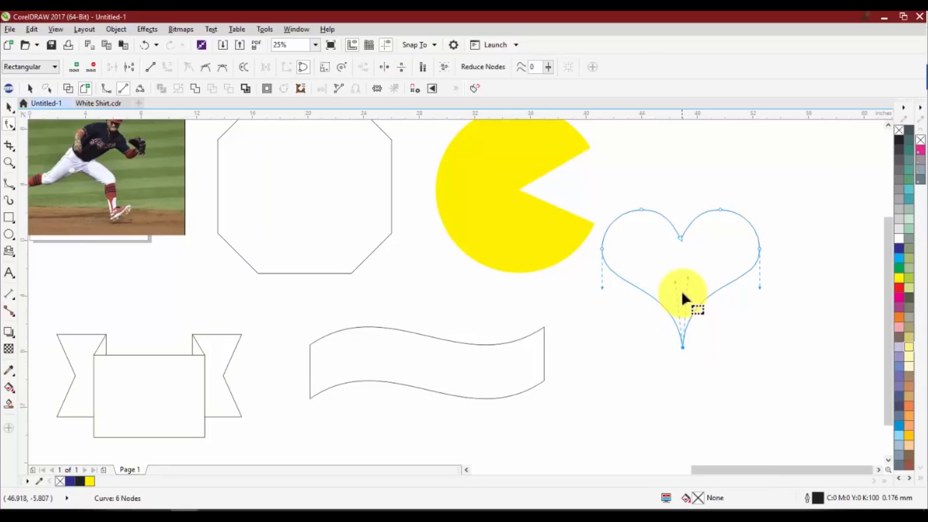
drag(688, 277, 741, 354)
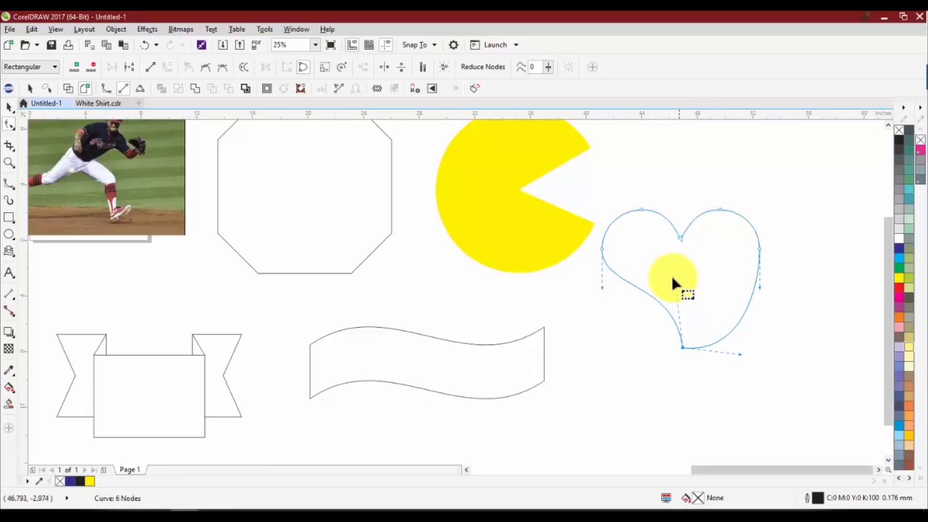
drag(665, 288, 704, 278)
drag(730, 323, 767, 306)
key(space)
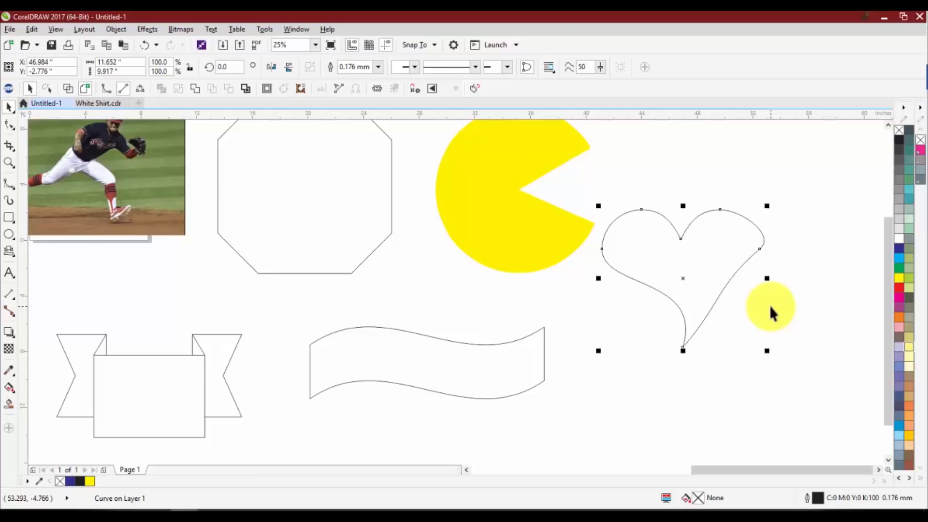
Move the ten-pointed star about 2.7 inches left and 4 inches up, leaving it deselected
scroll(593, 403, down, 3)
scroll(522, 390, up, 3)
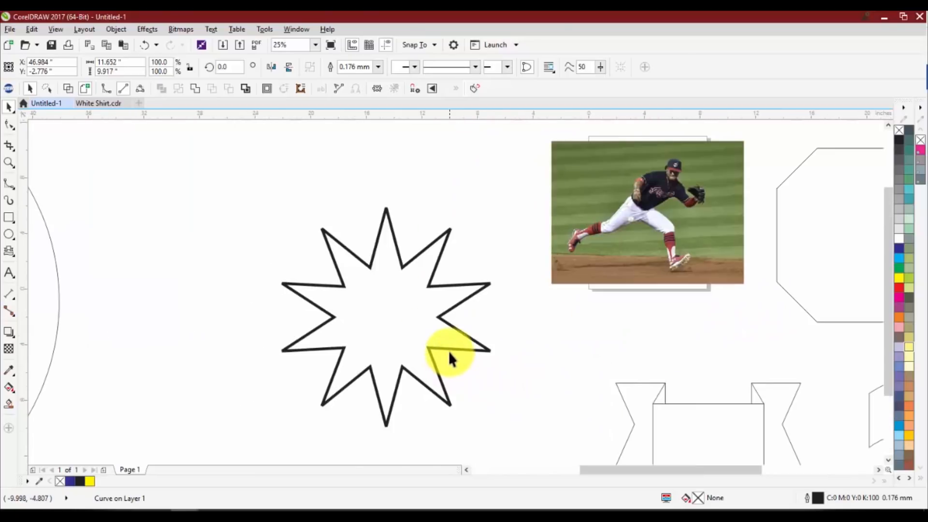
drag(441, 318, 412, 266)
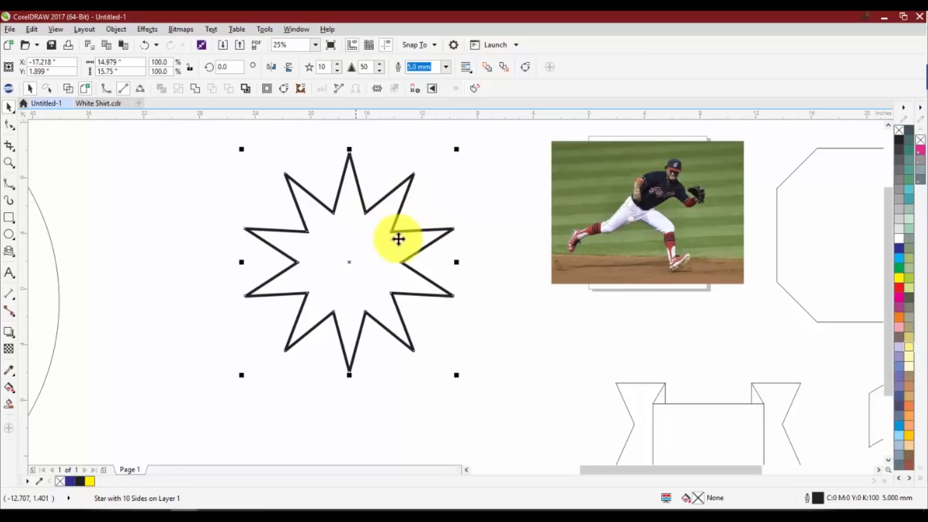
key(Escape)
Fill the ten-pointed star with the olive green C20 M0 Y60 K20
scroll(349, 155, up, 1)
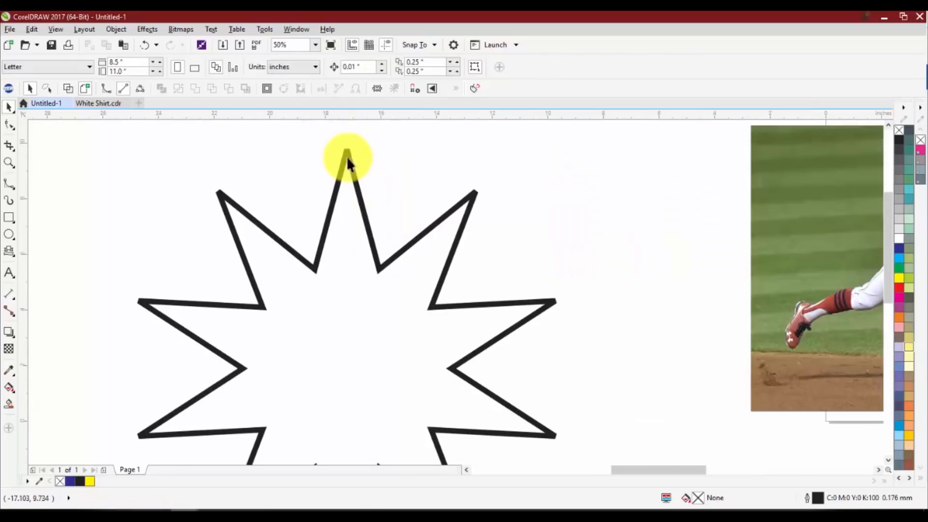
click(356, 338)
click(908, 259)
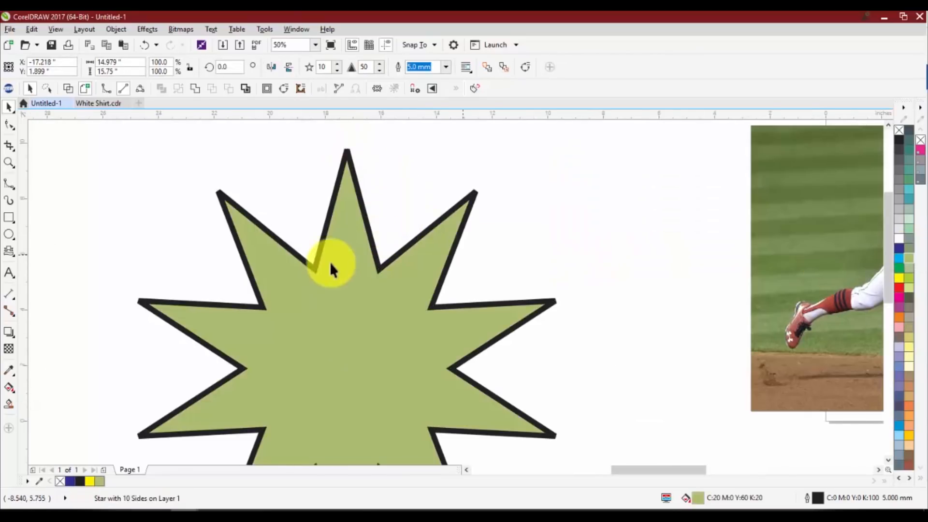
key(Escape)
Try converting the green star's outline to an object and shifting it off the fill, undoing the shift
scroll(341, 321, down, 1)
scroll(364, 257, up, 1)
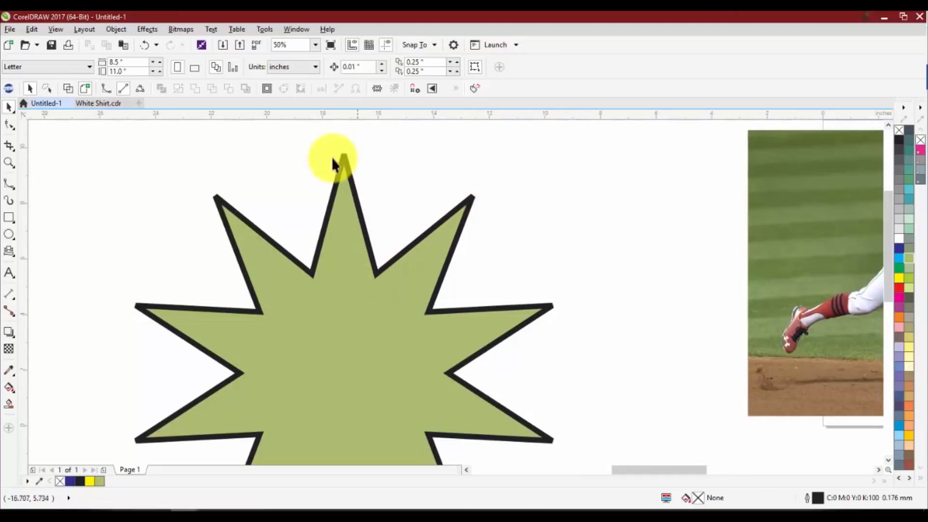
scroll(382, 231, down, 1)
click(381, 233)
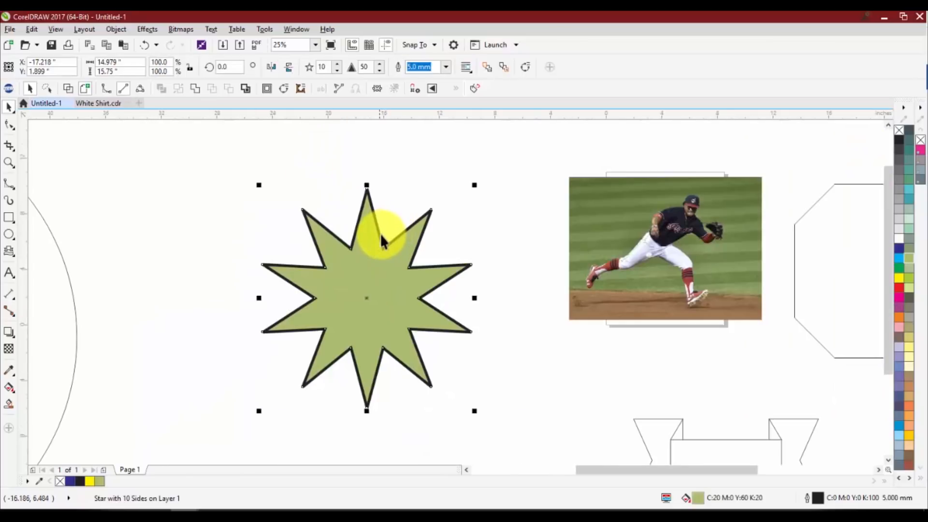
click(304, 87)
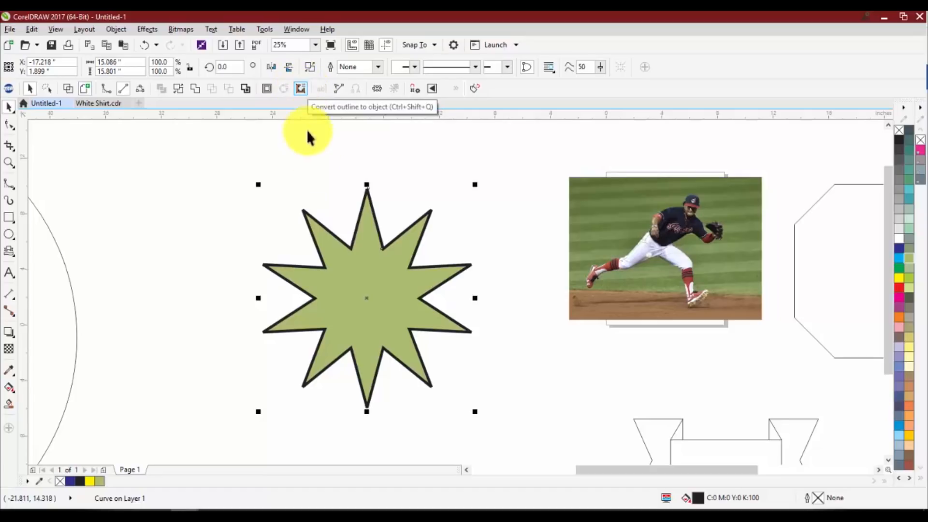
click(321, 218)
scroll(323, 222, up, 2)
drag(324, 223, 321, 190)
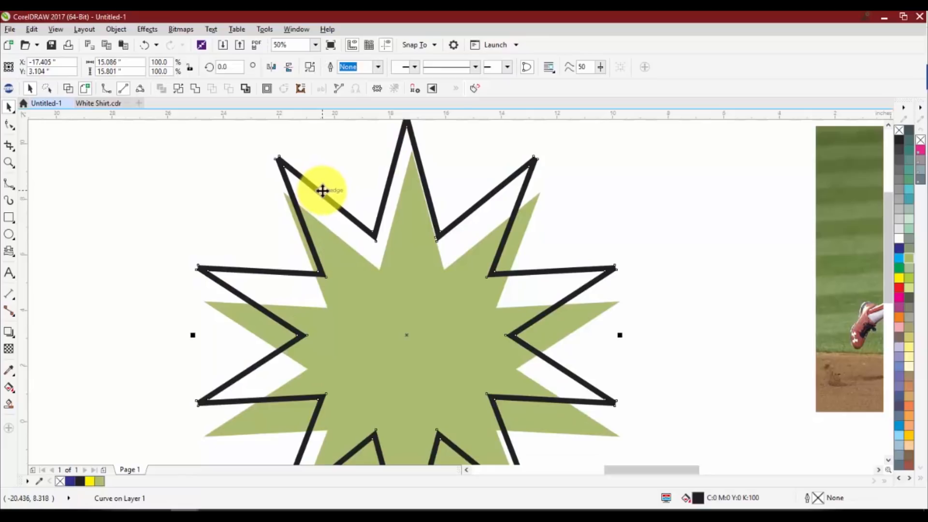
key(ctrl+z)
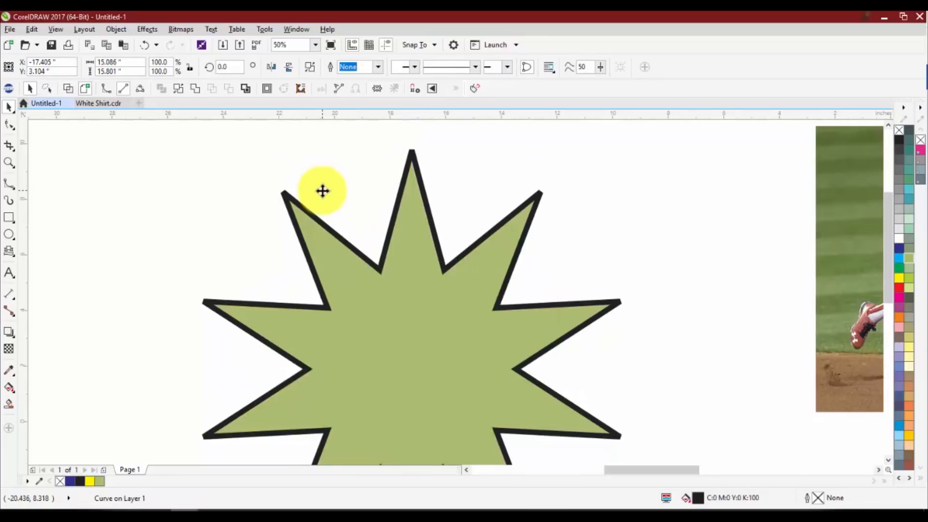
Check the star's converted outline up close and undo its conversion to an object
click(351, 155)
scroll(367, 184, down, 2)
scroll(367, 197, up, 2)
scroll(367, 197, down, 2)
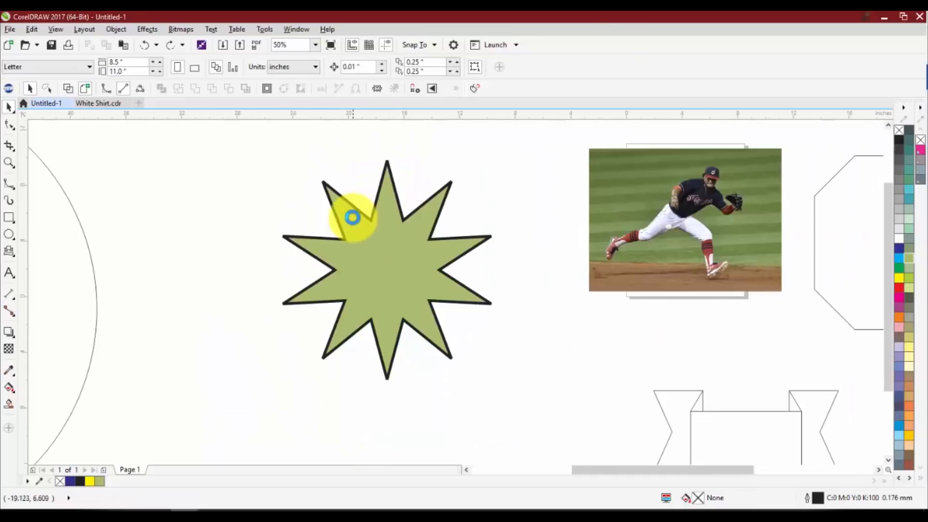
scroll(353, 210, up, 3)
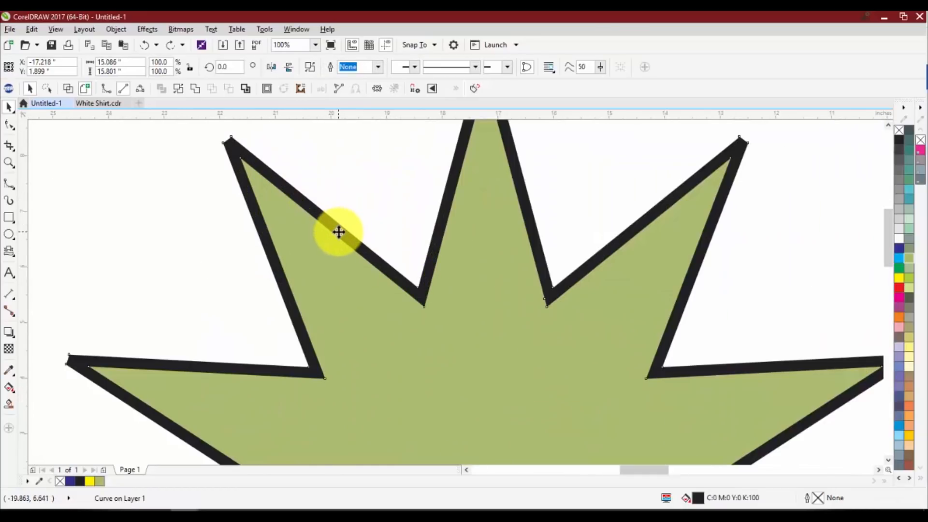
scroll(357, 208, down, 3)
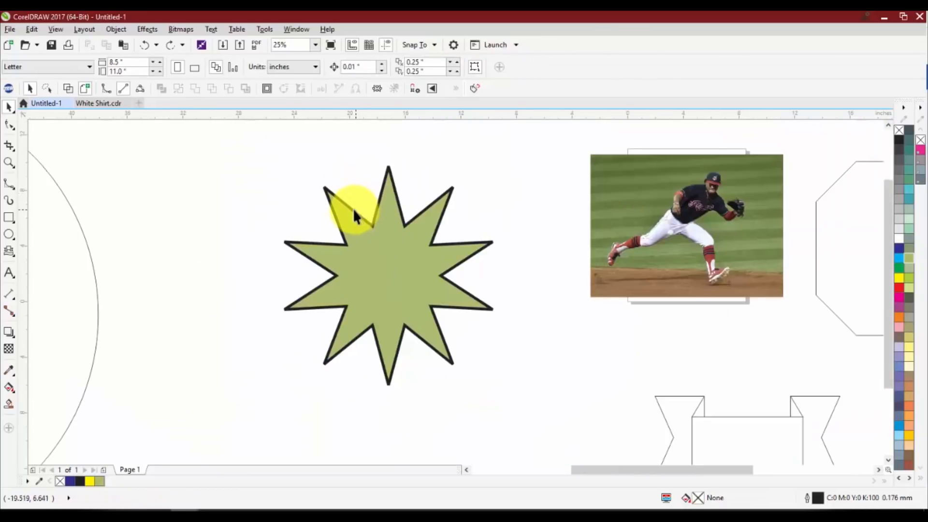
Convert the star's outline to an object, move it about 12.8 inches left and the green fill about 3 inches right
click(353, 208)
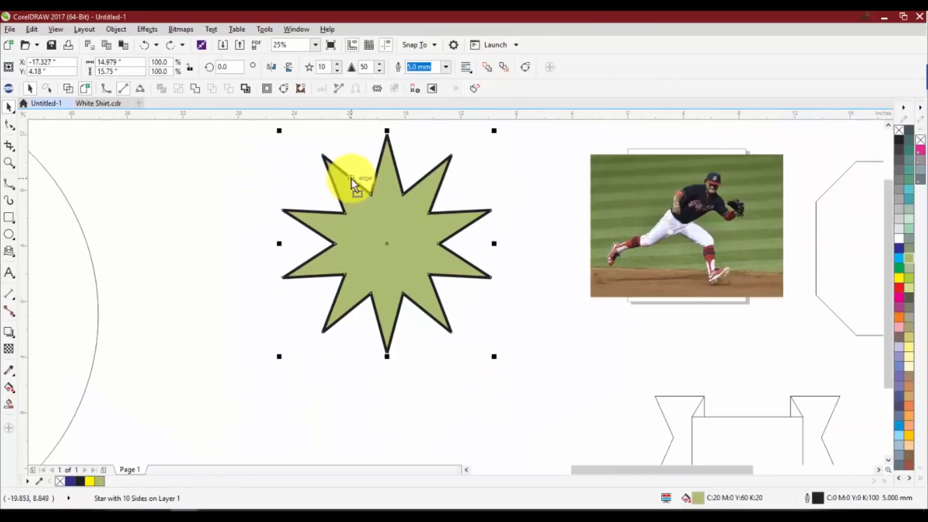
click(301, 89)
click(310, 195)
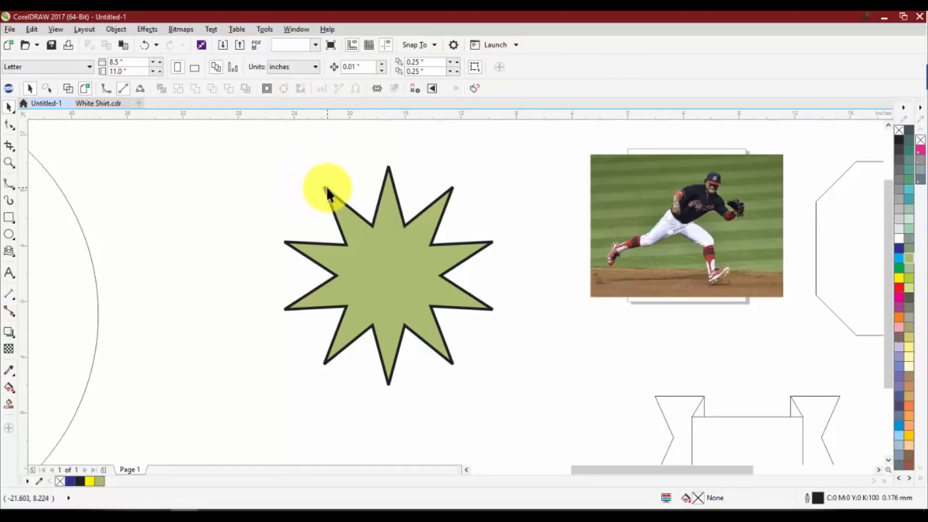
drag(325, 188, 148, 196)
drag(364, 246, 405, 247)
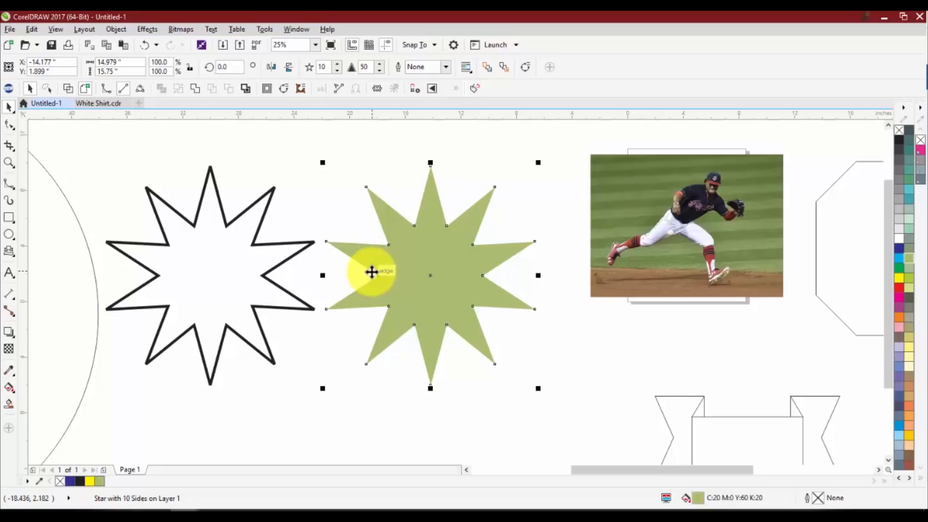
Fill the folded ribbon banner below the photo with green C100 M0 Y100 K0
scroll(371, 272, down, 2)
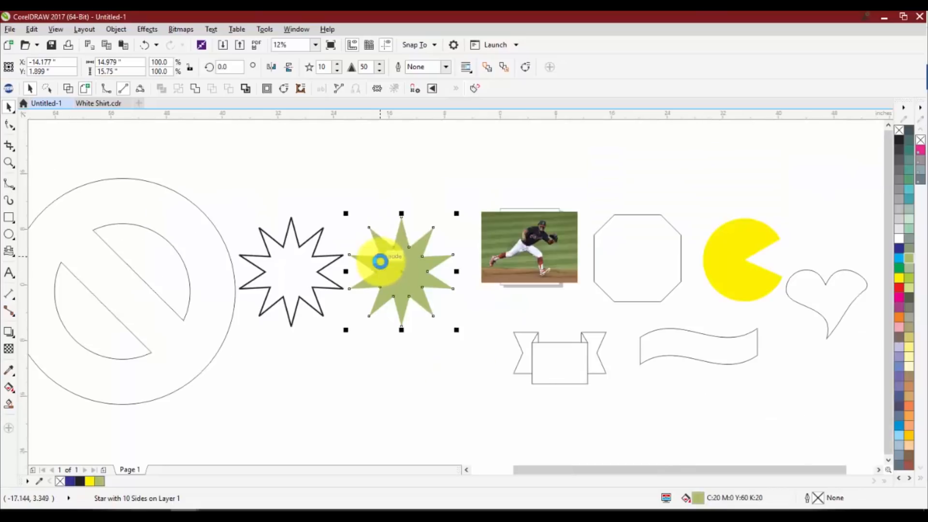
click(558, 357)
click(900, 272)
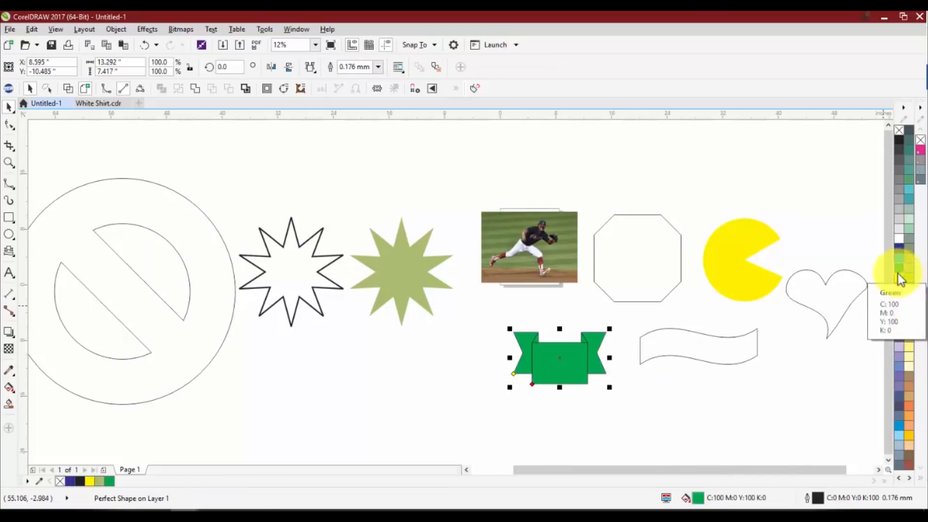
click(604, 375)
Fill the wavy banner below the octagon with cyan
scroll(604, 375, up, 2)
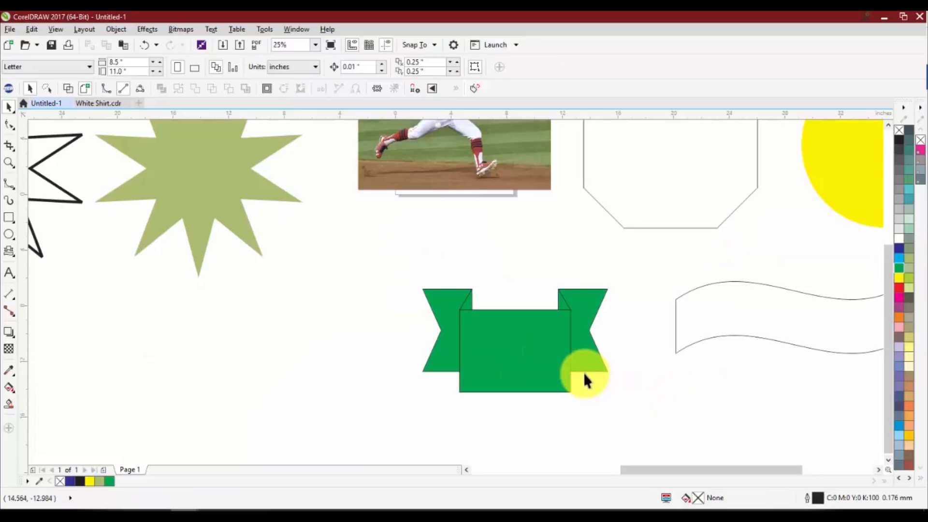
click(707, 314)
click(904, 261)
click(657, 298)
scroll(657, 298, down, 2)
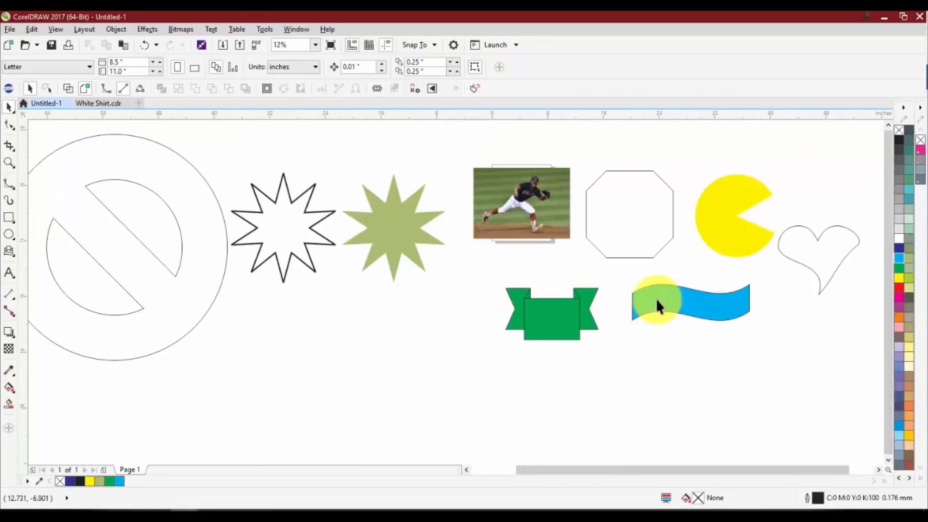
Select all the drawn shapes together with the photo
scroll(650, 302, up, 2)
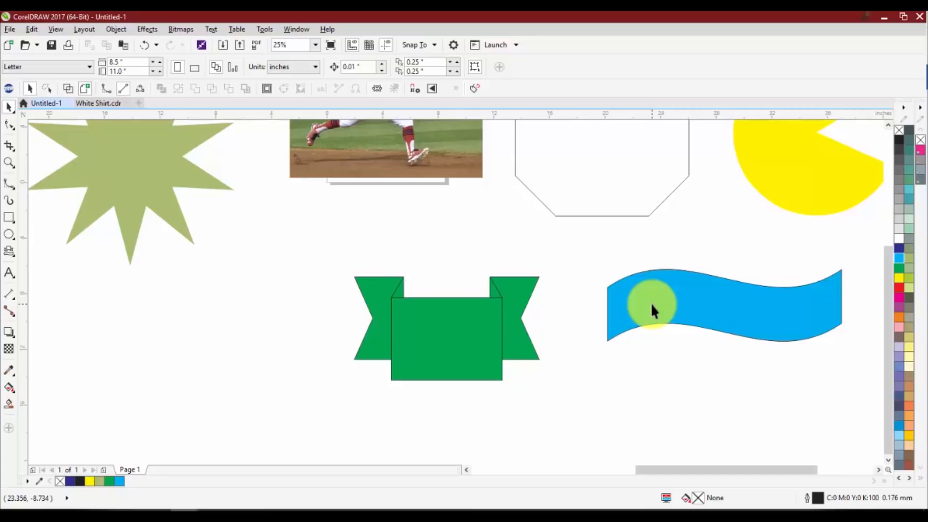
scroll(400, 276, down, 4)
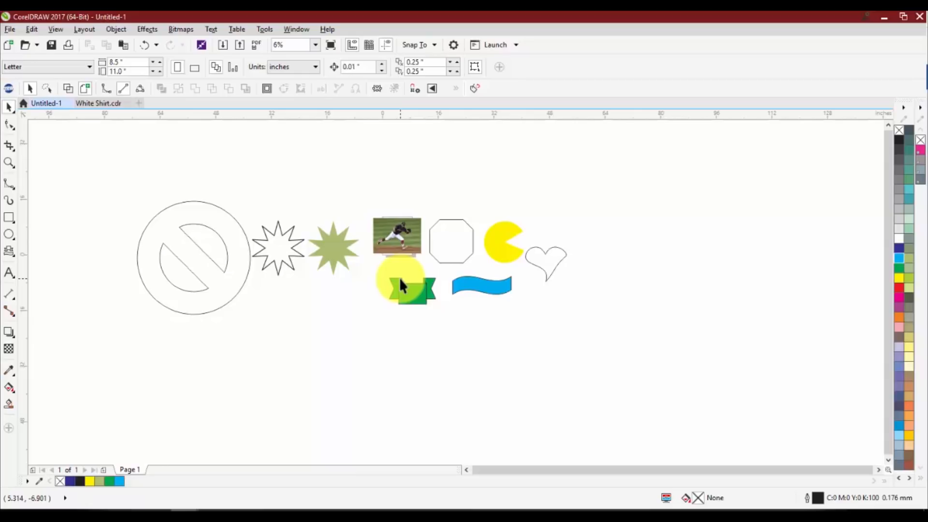
drag(86, 176, 599, 375)
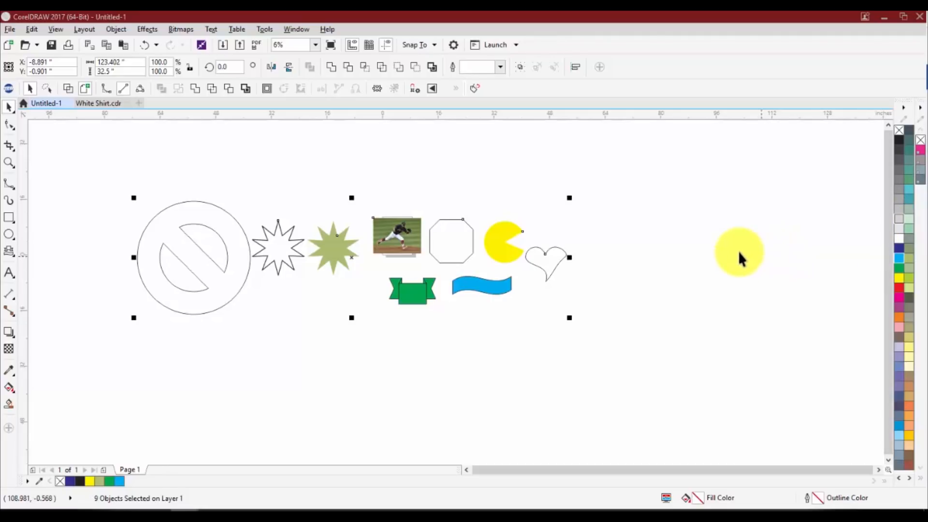
Move the prohibition symbol about 130 inches right, placing it beyond the heart
click(228, 307)
drag(240, 283, 637, 247)
scroll(644, 240, up, 2)
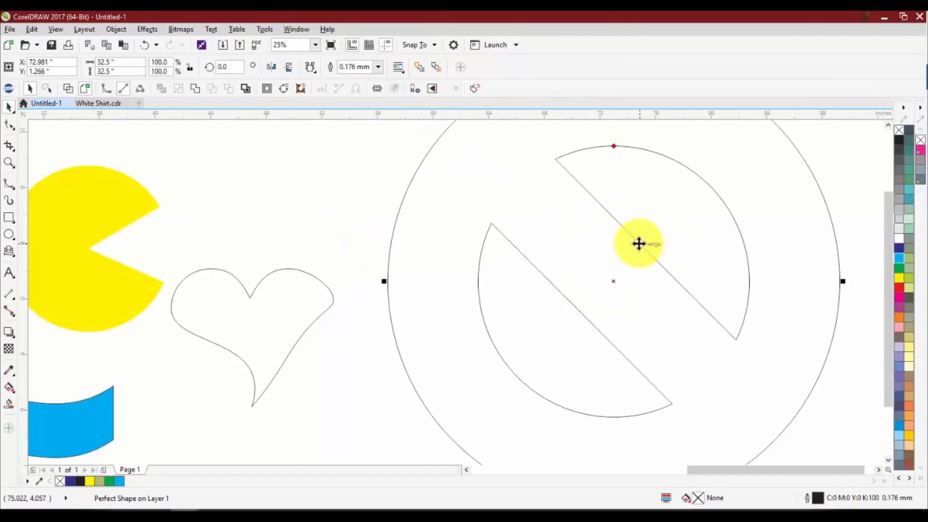
scroll(639, 242, down, 1)
drag(615, 198, 585, 179)
Thin the prohibition symbol's ring and bar with the Shape tool and shrink it around its centre to about 12 inches wide
key(F10)
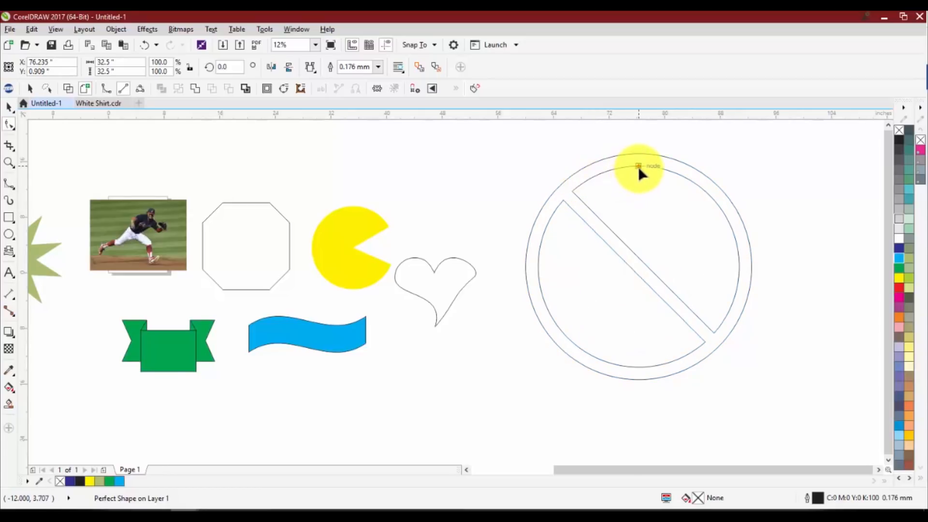
drag(638, 166, 672, 200)
scroll(660, 207, down, 2)
scroll(661, 205, up, 2)
scroll(661, 205, up, 2)
scroll(621, 180, down, 5)
key(space)
click(704, 226)
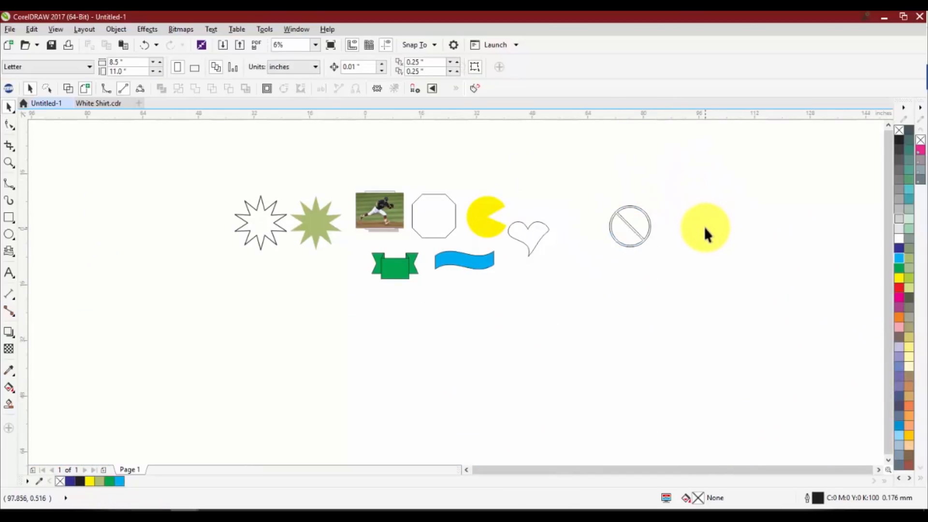
scroll(635, 208, up, 5)
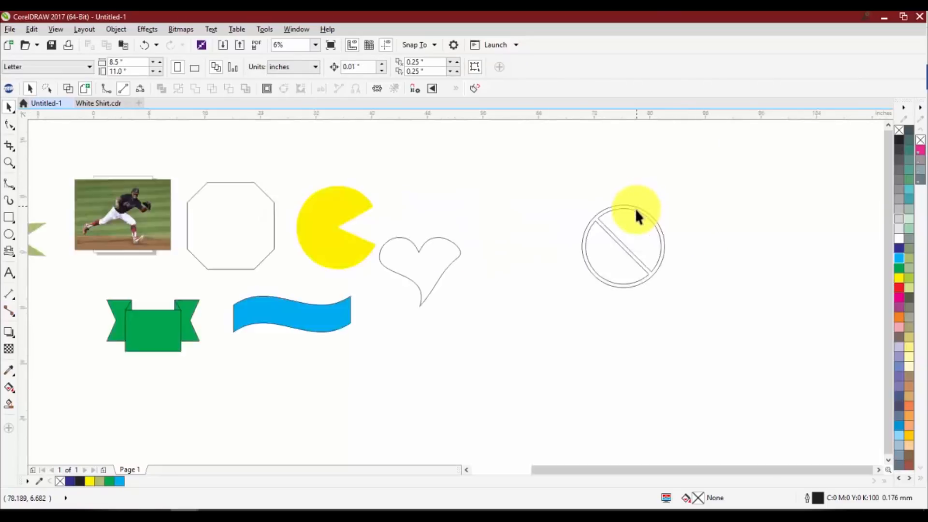
Move the octagon into the gap between the heart and the prohibition symbol
click(613, 205)
scroll(591, 212, down, 4)
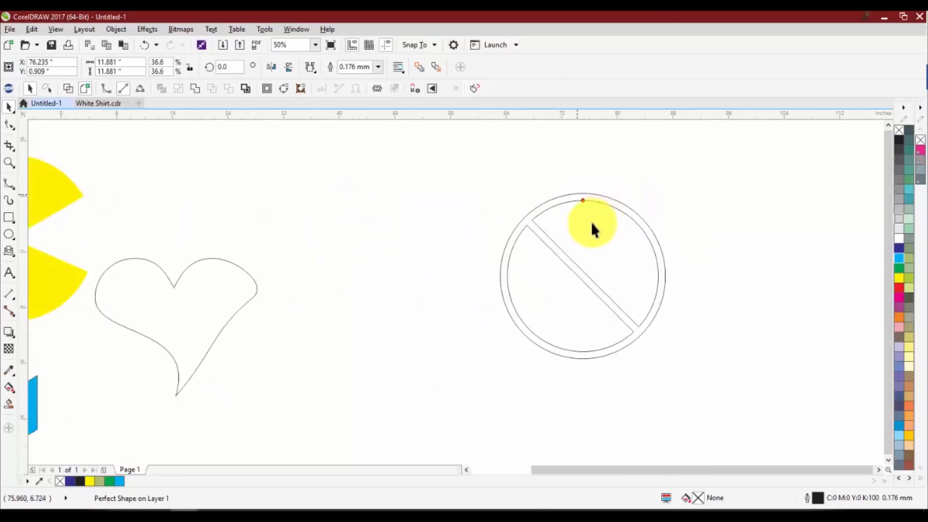
click(175, 218)
drag(175, 218, 497, 277)
scroll(497, 277, up, 4)
scroll(459, 222, down, 1)
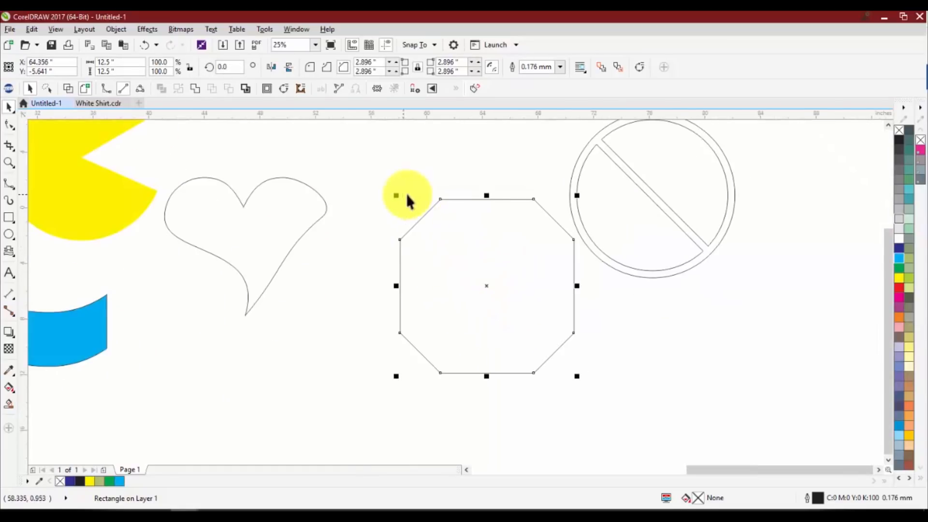
drag(490, 207, 411, 237)
scroll(605, 167, down, 1)
scroll(594, 174, up, 5)
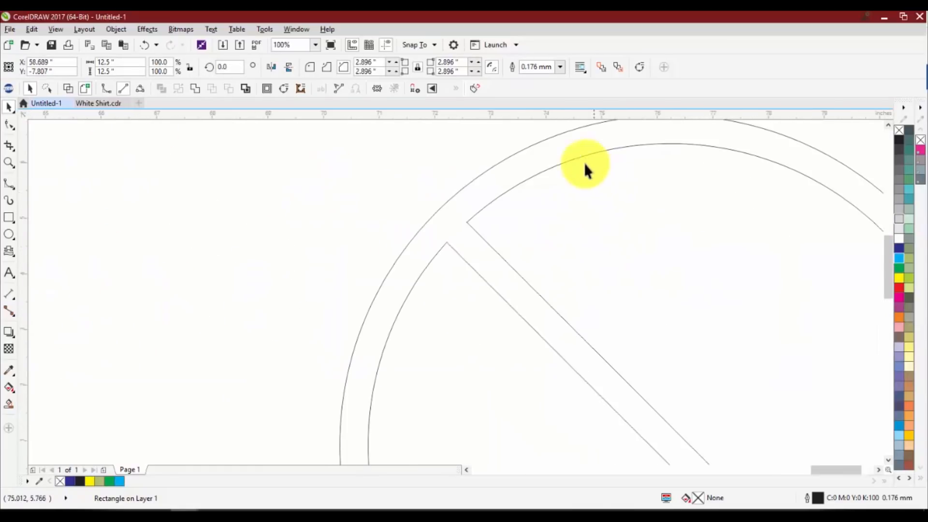
click(582, 153)
scroll(634, 176, up, 2)
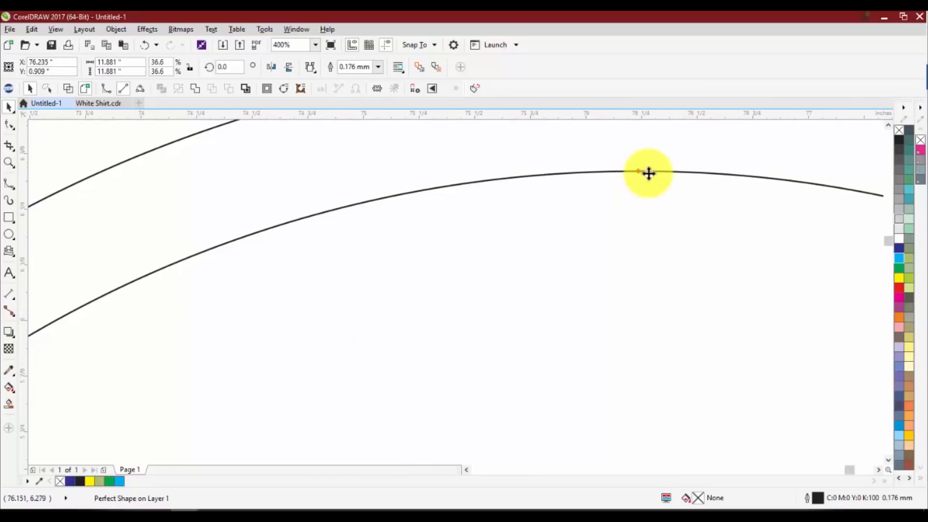
scroll(626, 180, up, 1)
scroll(631, 182, down, 5)
scroll(633, 179, down, 2)
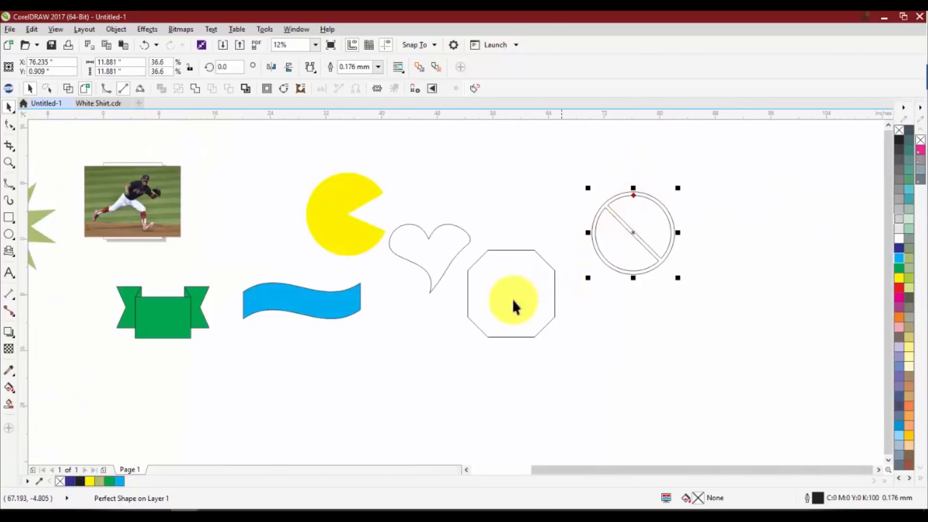
drag(512, 299, 529, 238)
Shift the prohibition symbol about an inch down and left, and rotate it to about 6.3 degrees
click(635, 195)
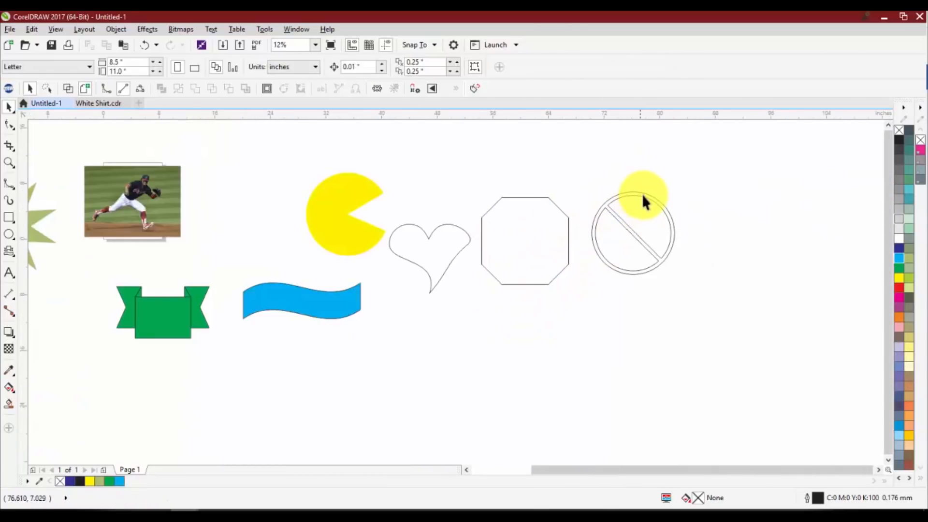
scroll(644, 196, up, 1)
scroll(640, 199, up, 1)
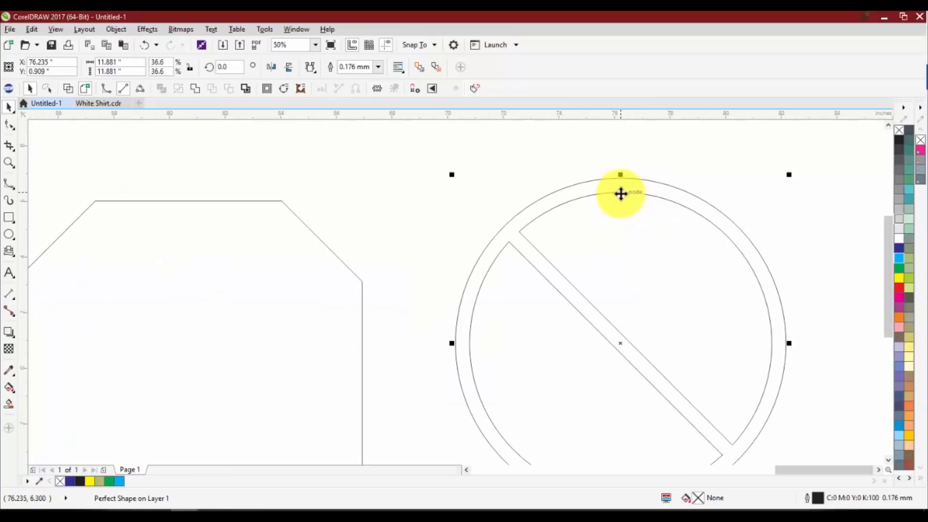
drag(620, 193, 595, 187)
click(611, 222)
click(601, 222)
click(601, 222)
scroll(576, 228, up, 3)
scroll(595, 203, down, 3)
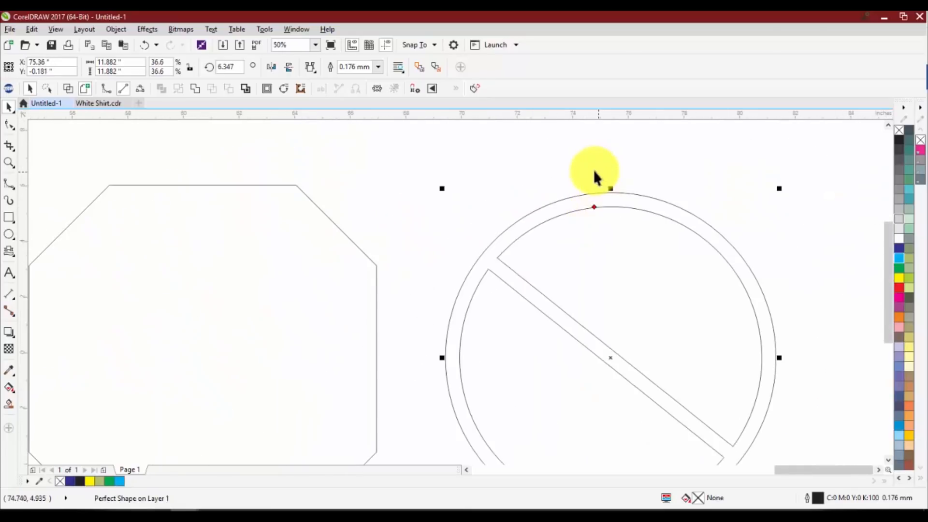
Select all the drawn shapes together with the photo and delete them, leaving an empty page
click(594, 172)
scroll(614, 191, down, 5)
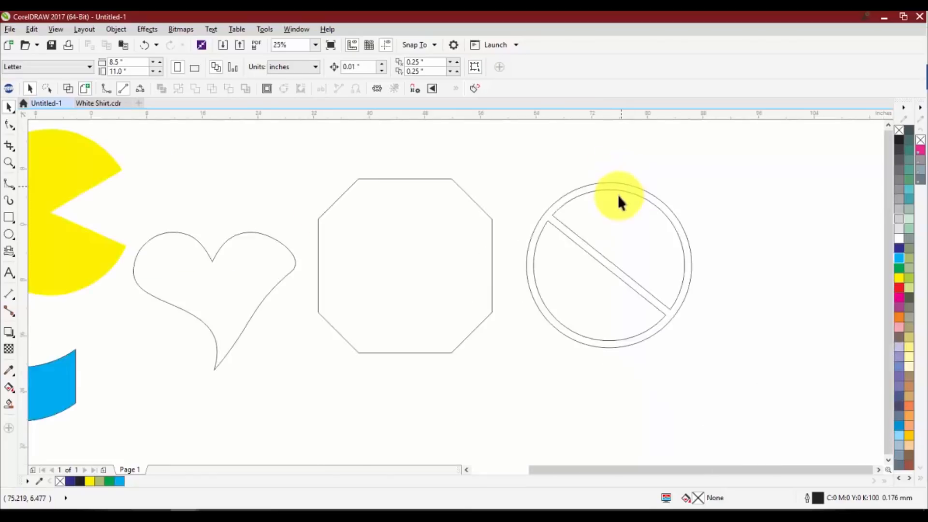
drag(407, 182, 705, 269)
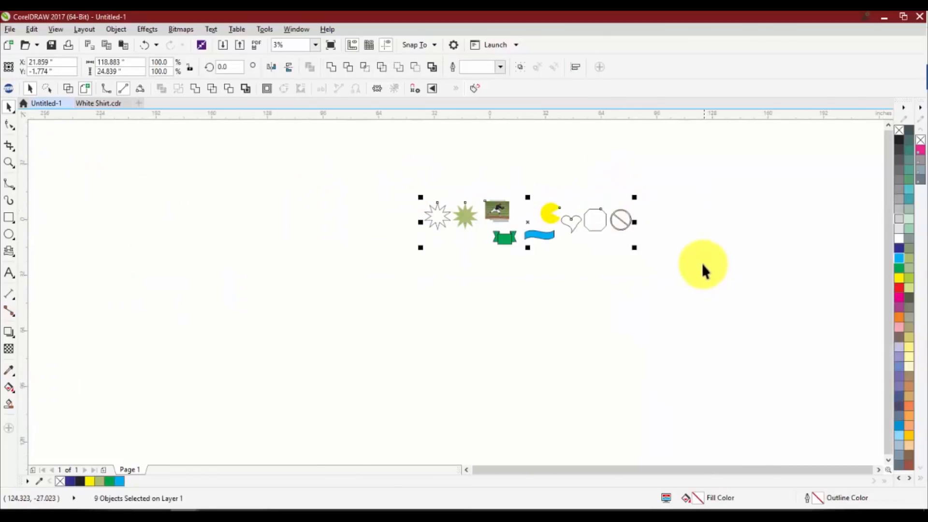
key(Delete)
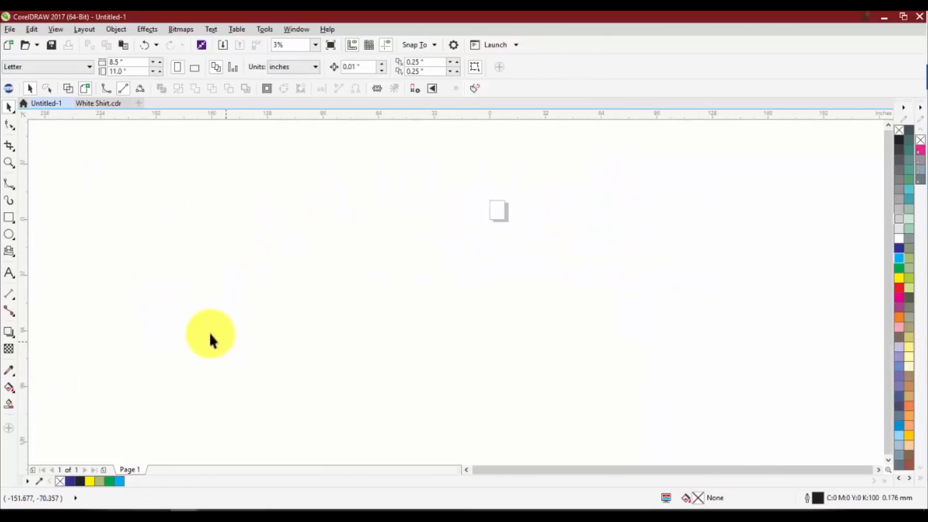
Create a paragraph text frame about 6.9 by 5.7 inches on the page, containing the word "baseball"
click(11, 274)
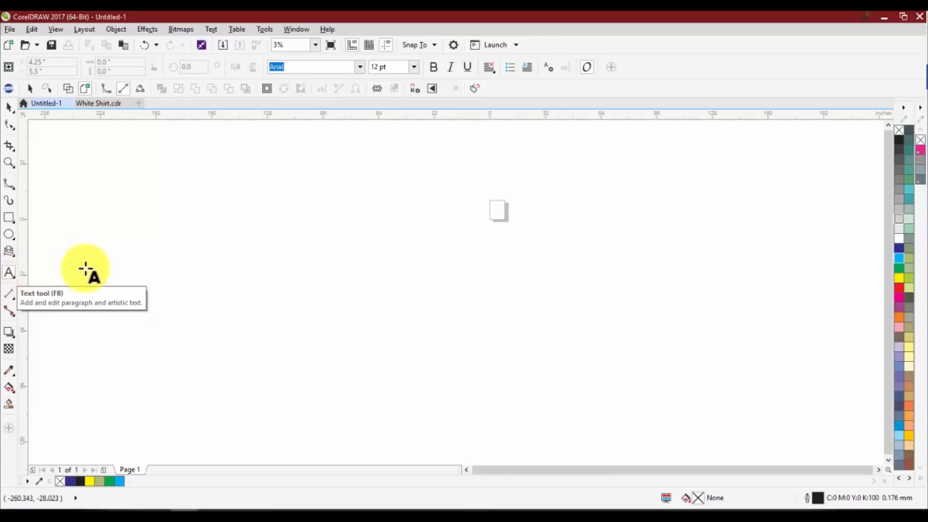
scroll(498, 206, up, 5)
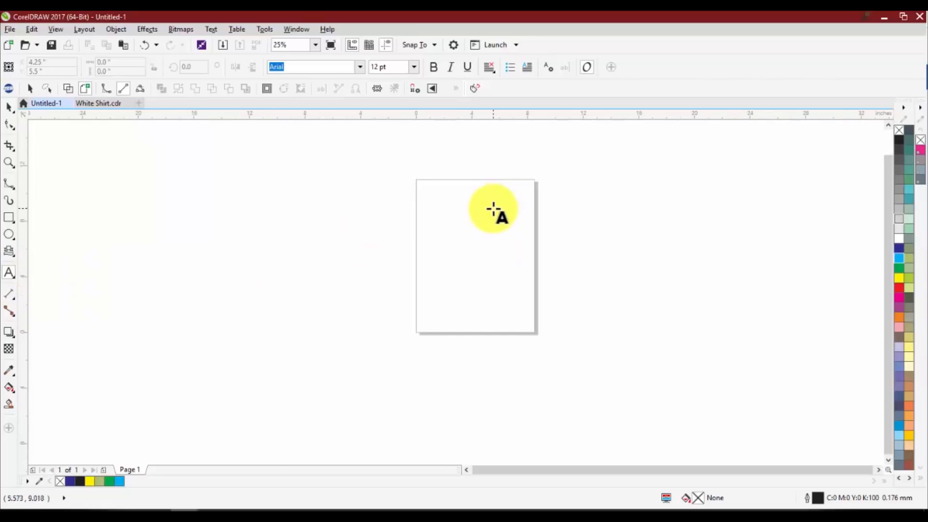
drag(424, 221, 522, 301)
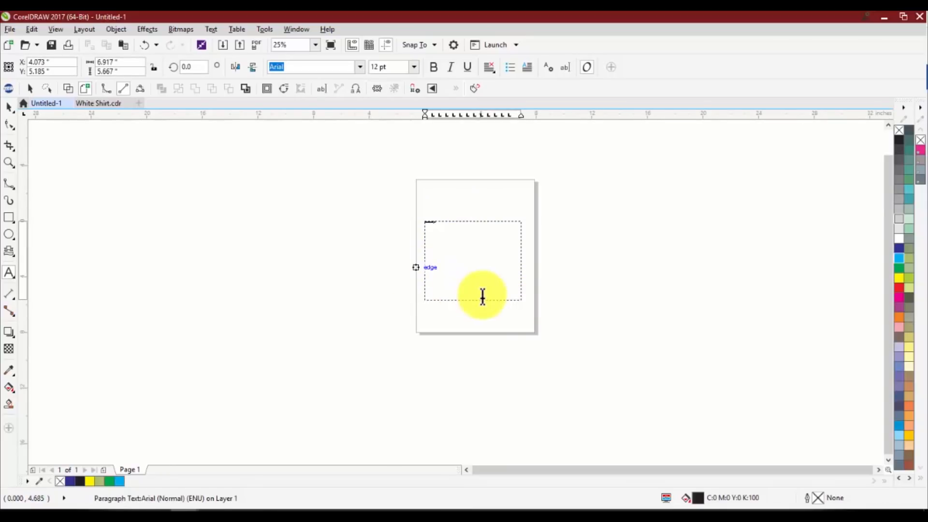
scroll(480, 297, up, 2)
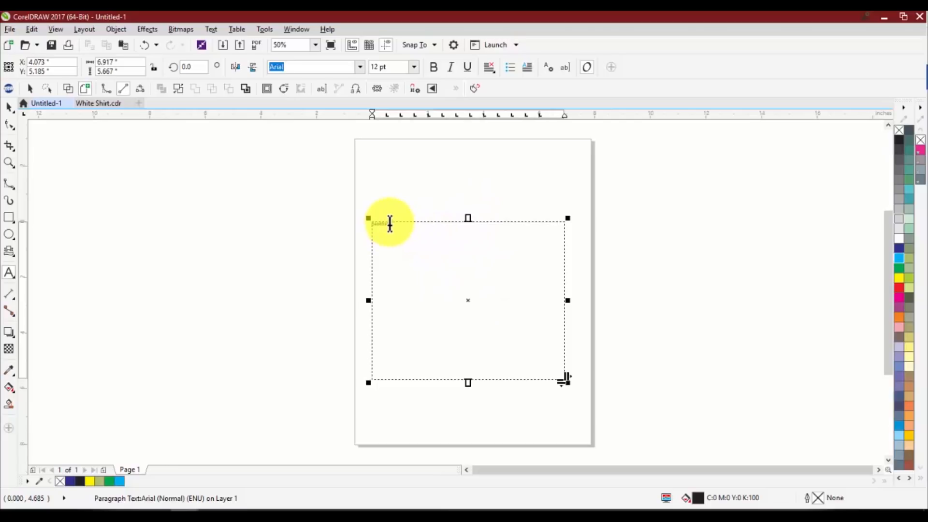
Set the font size of the word in the paragraph frame to 150 pt
scroll(387, 222, up, 2)
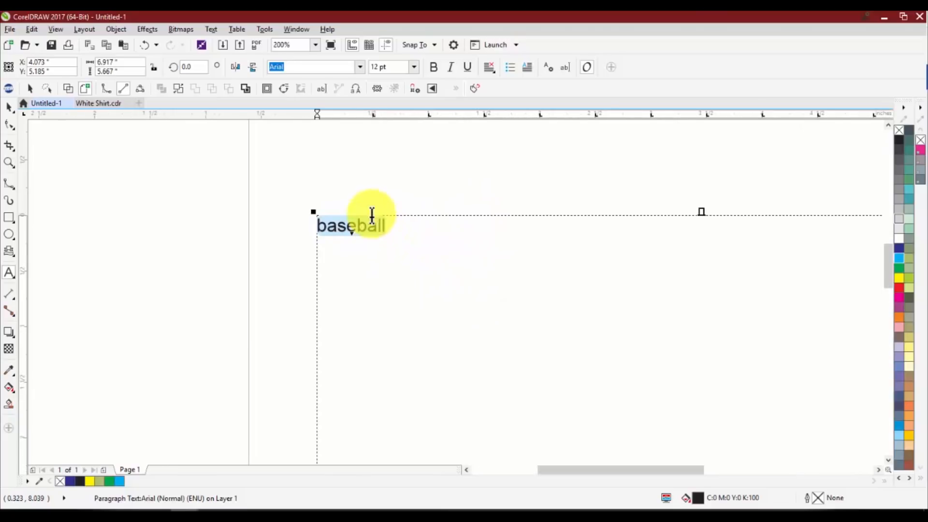
drag(372, 212, 385, 224)
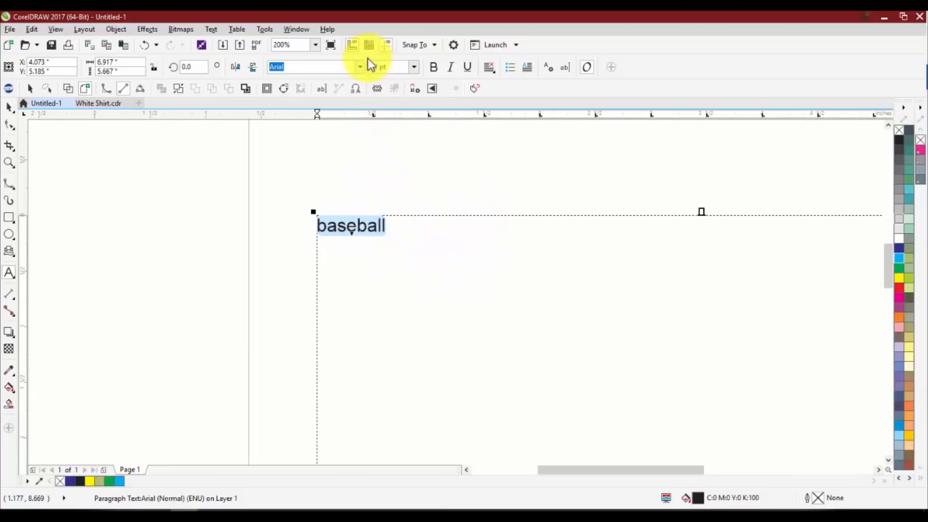
click(414, 68)
click(395, 218)
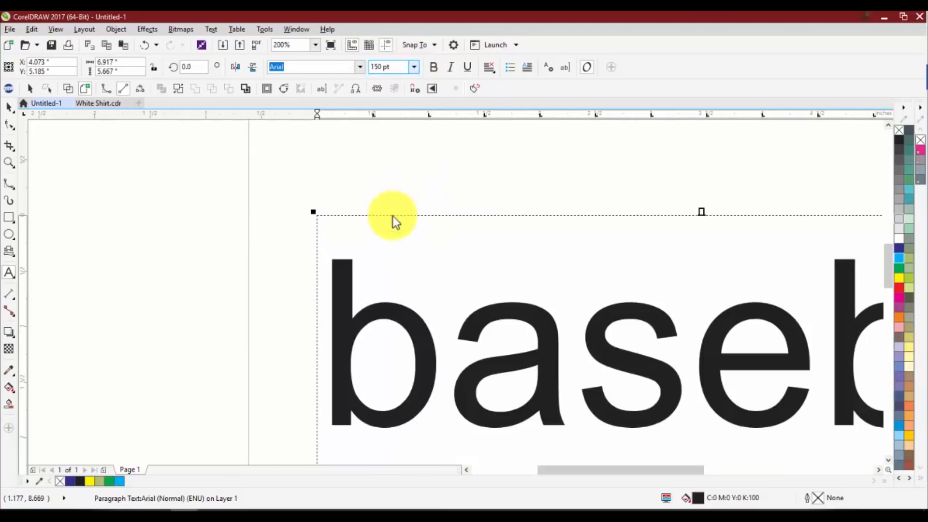
scroll(377, 253, down, 2)
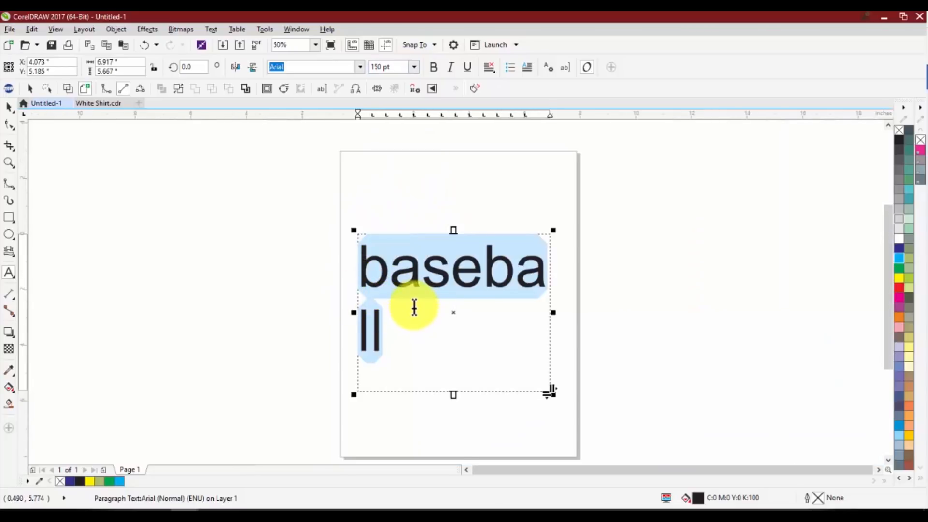
Move the paragraph text frame slightly up and left, and delete it from the page
click(9, 107)
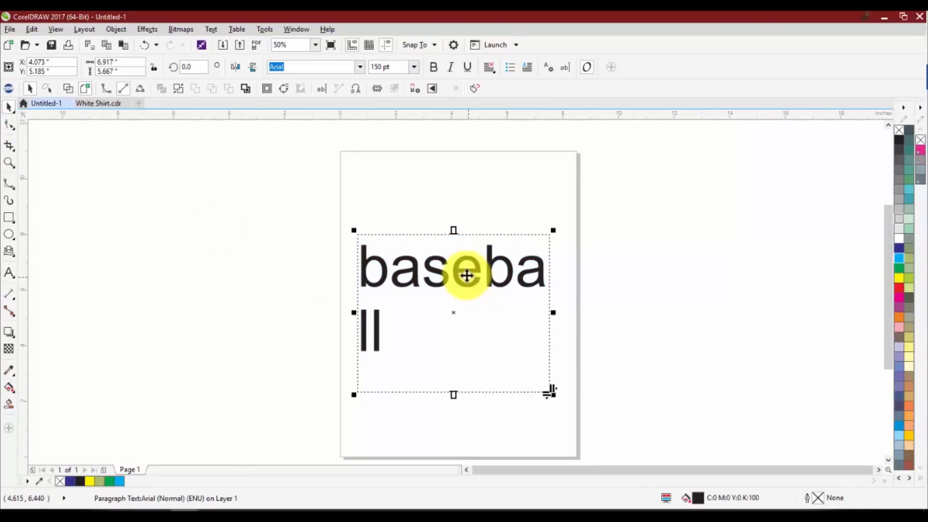
drag(465, 270, 457, 255)
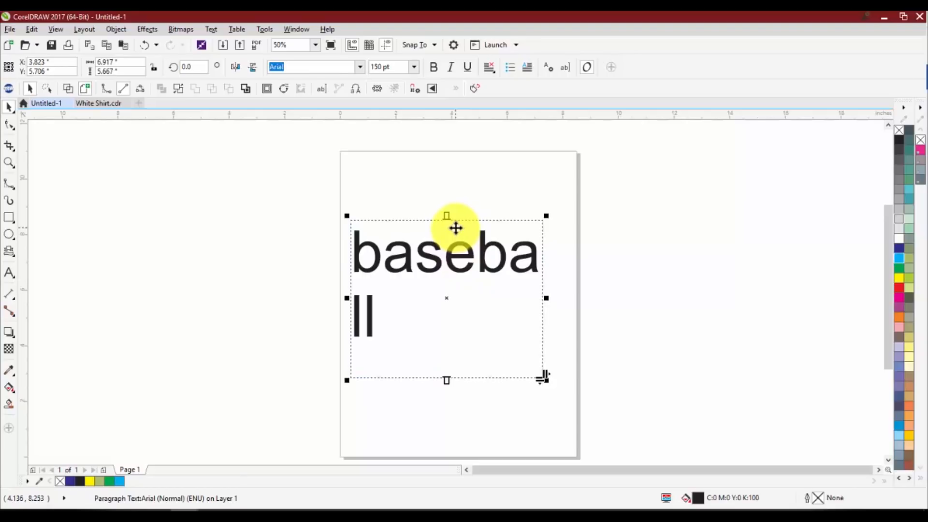
key(Delete)
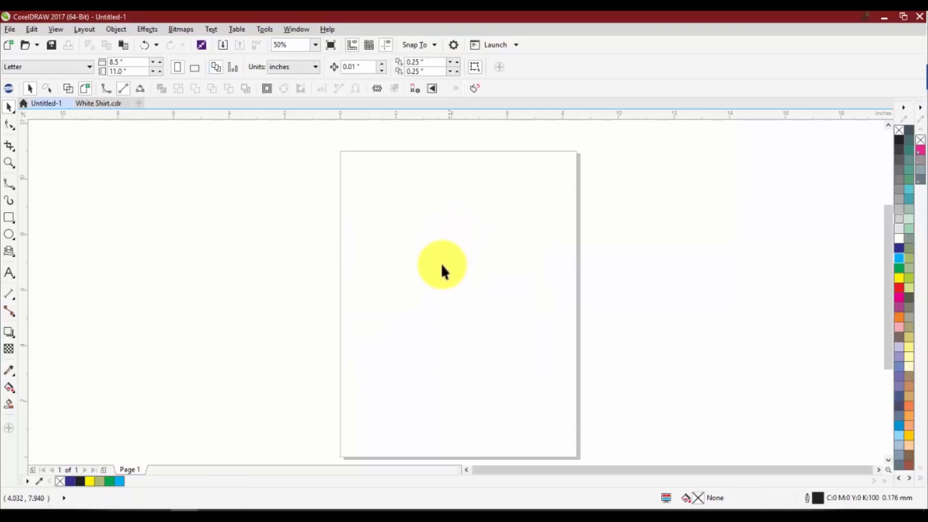
Add the artistic text "BASEBALL" on the upper half of the page and enlarge it to about 9.7 inches wide
click(9, 272)
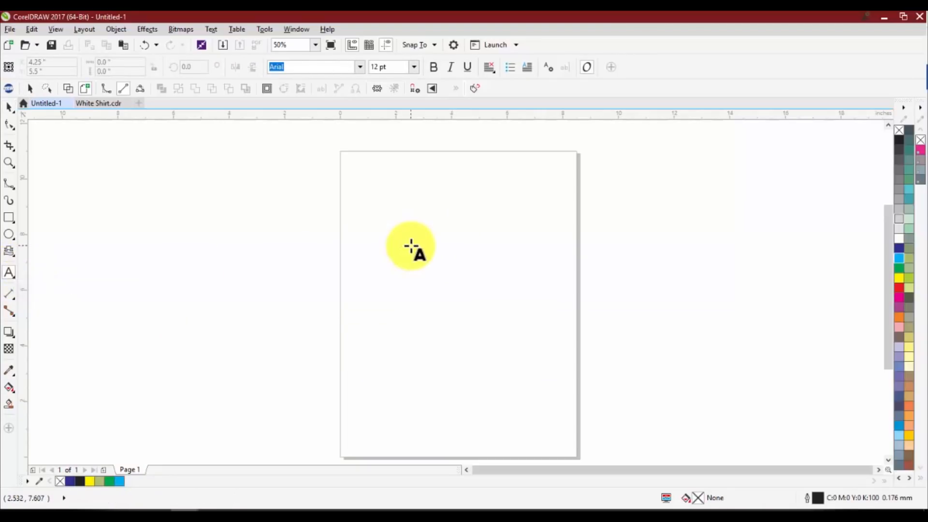
click(411, 247)
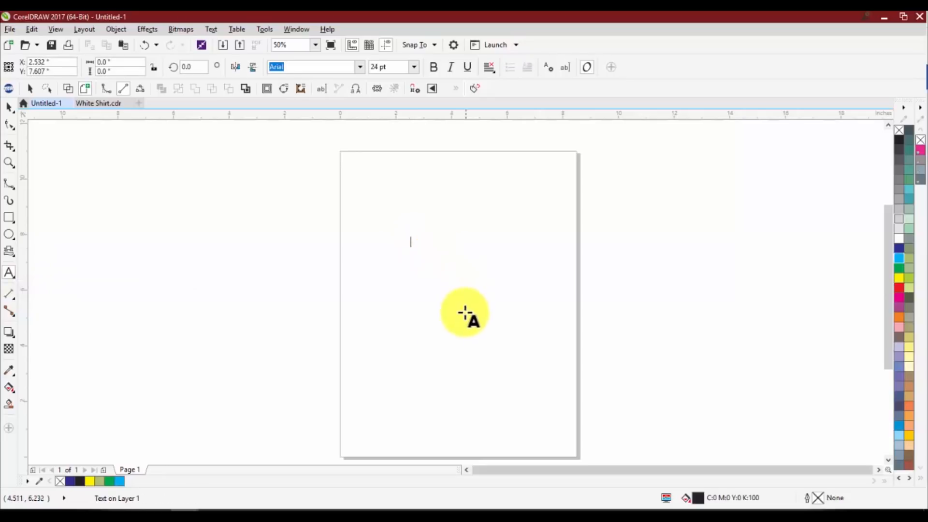
scroll(404, 263, up, 1)
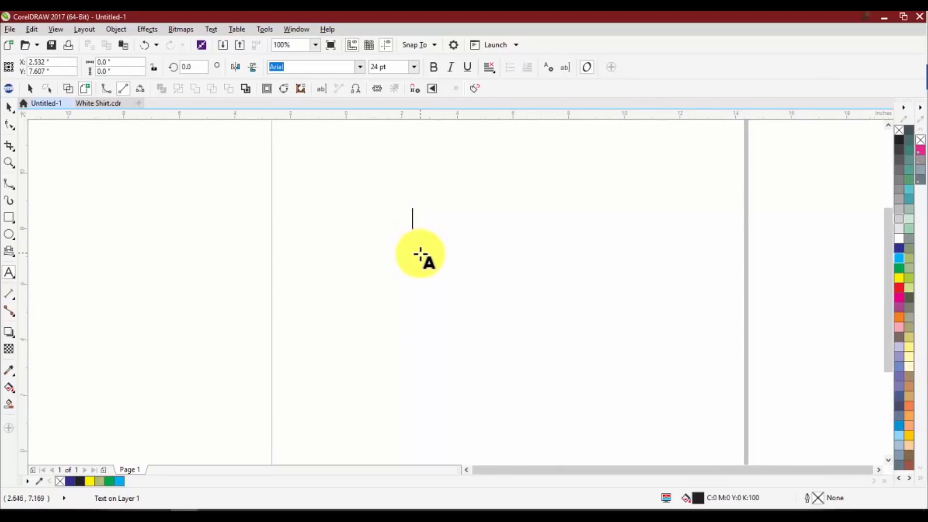
scroll(420, 254, down, 1)
text(ba)
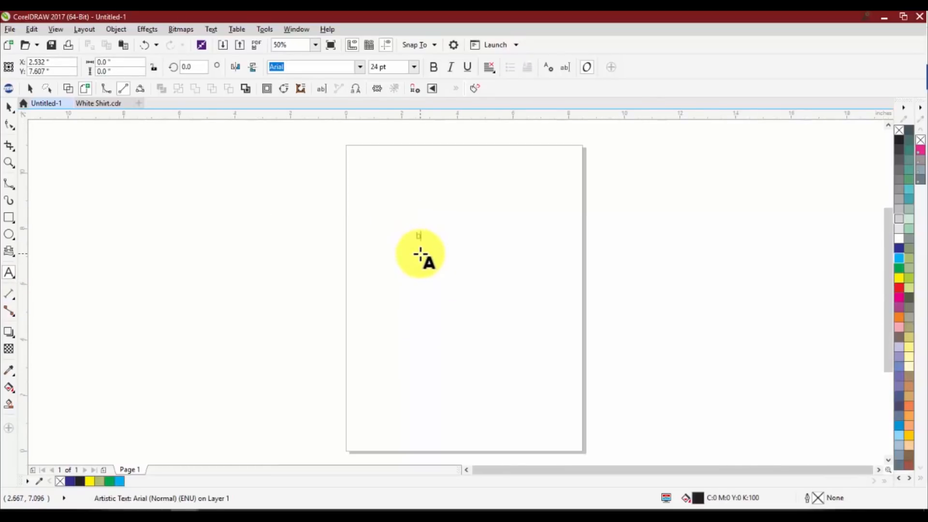
key(BackSpace)
text(BASEBALL)
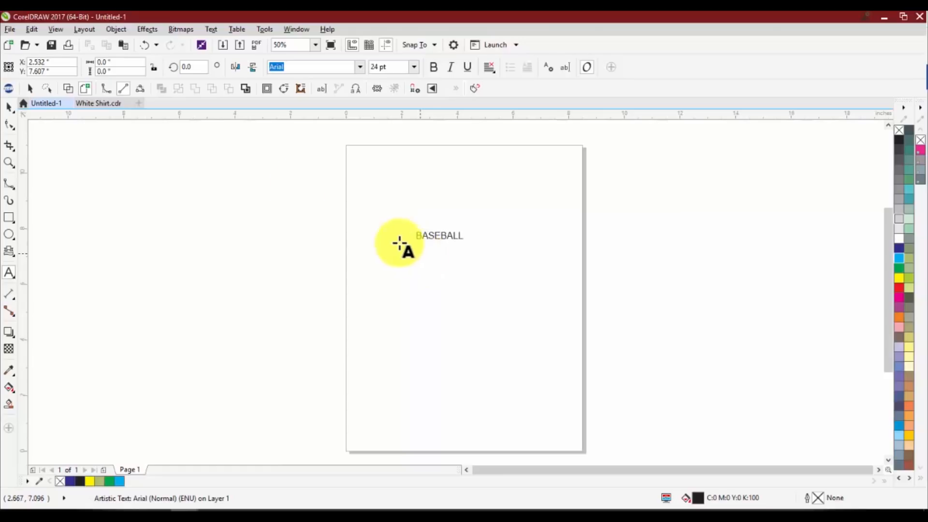
click(9, 107)
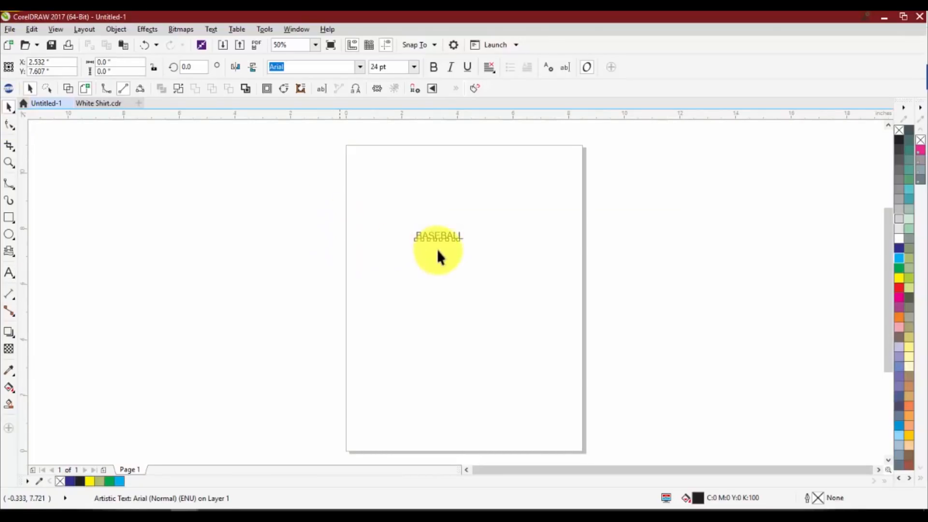
drag(434, 238, 654, 338)
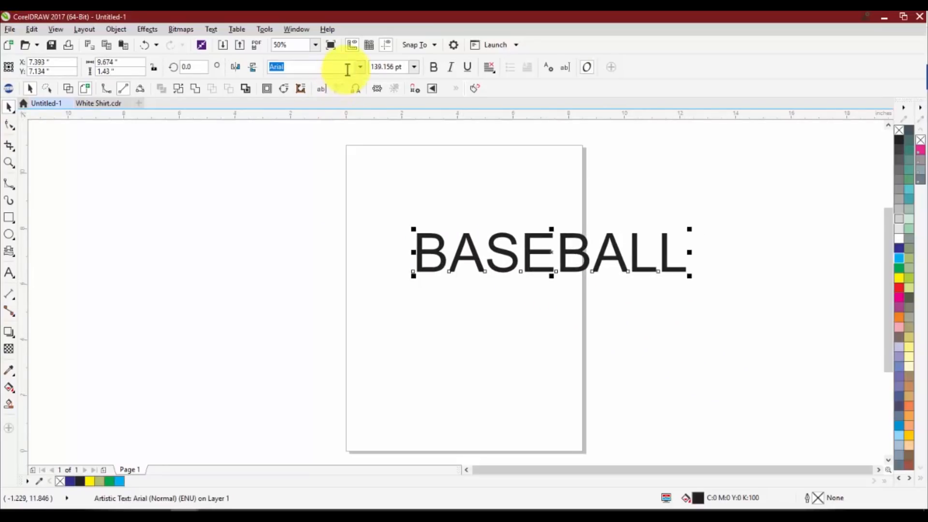
Preview different fonts on the BASEBALL text, filtering the available fonts to the Script style
click(359, 67)
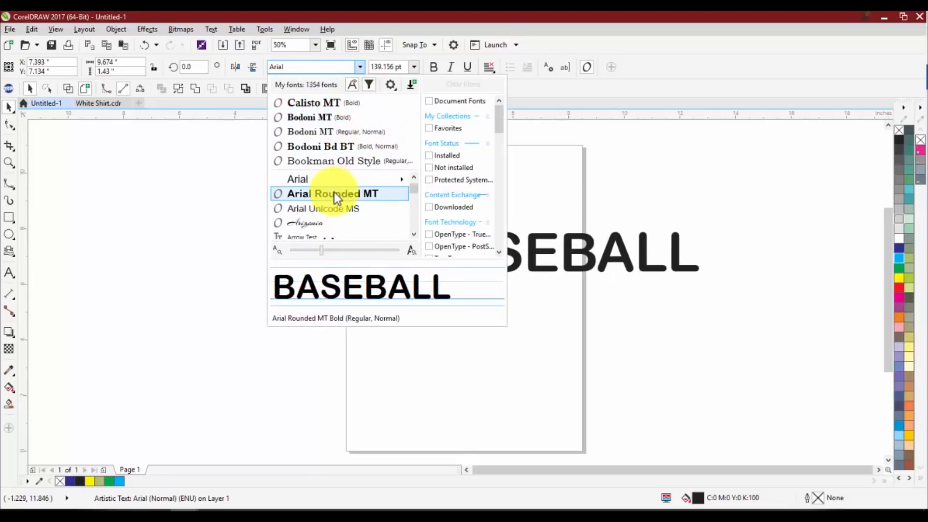
scroll(334, 195, down, 3)
scroll(322, 209, down, 3)
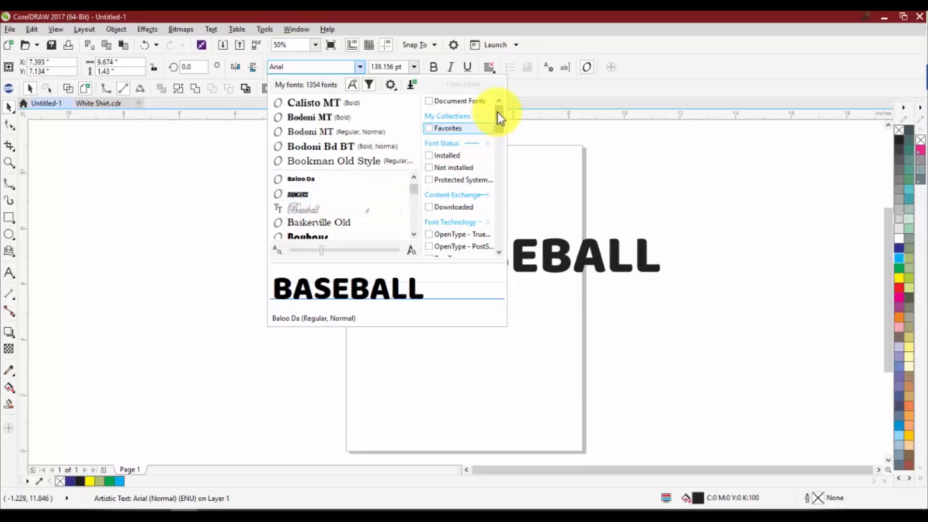
drag(501, 115, 499, 151)
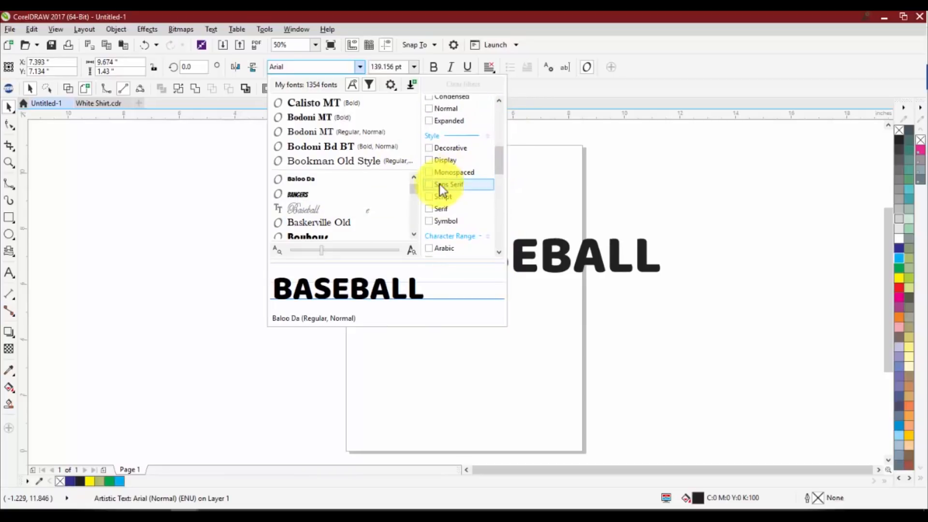
click(430, 198)
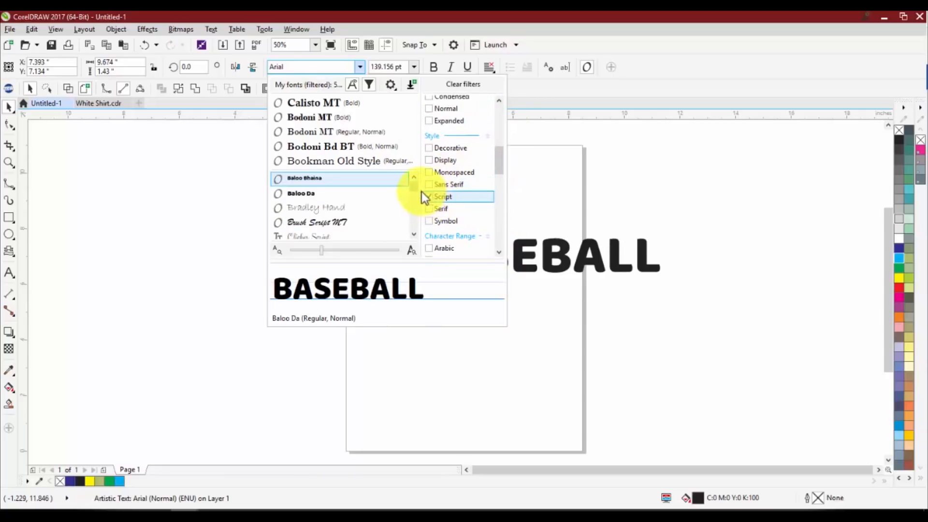
mouse_move(415, 187)
mouse_down()
mouse_move(413, 236)
mouse_move(416, 181)
mouse_up()
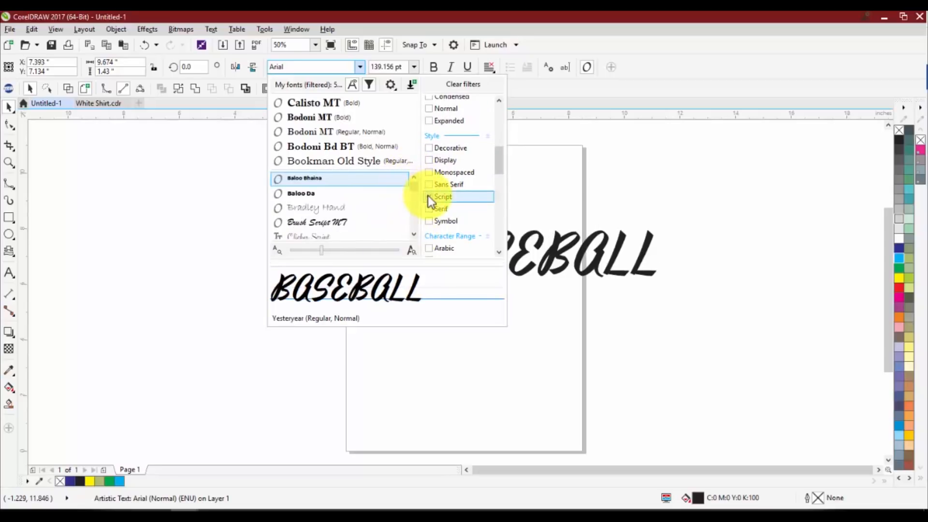
Filter the fonts by Condensed width instead of Script, set BASEBALL in Gill Sans Ultra Bold Condensed, and move it onto the page's upper half
click(428, 196)
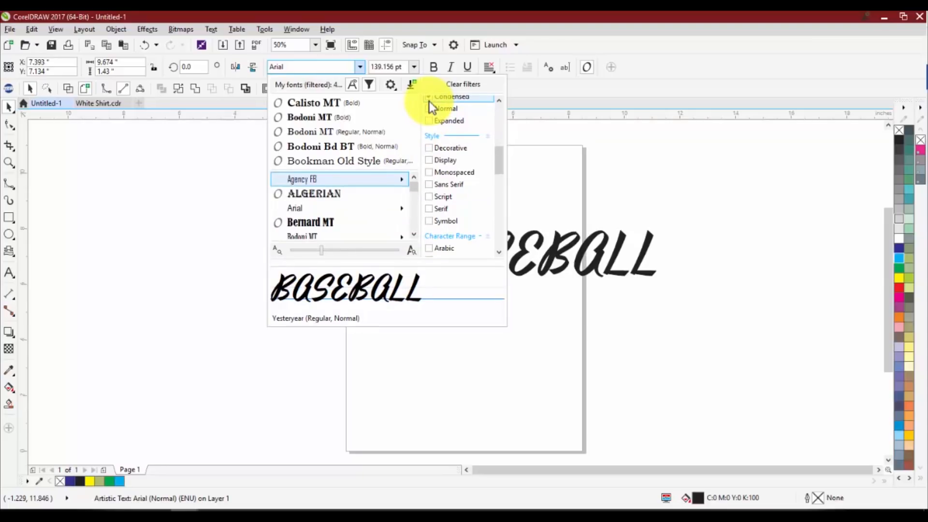
click(428, 101)
click(416, 201)
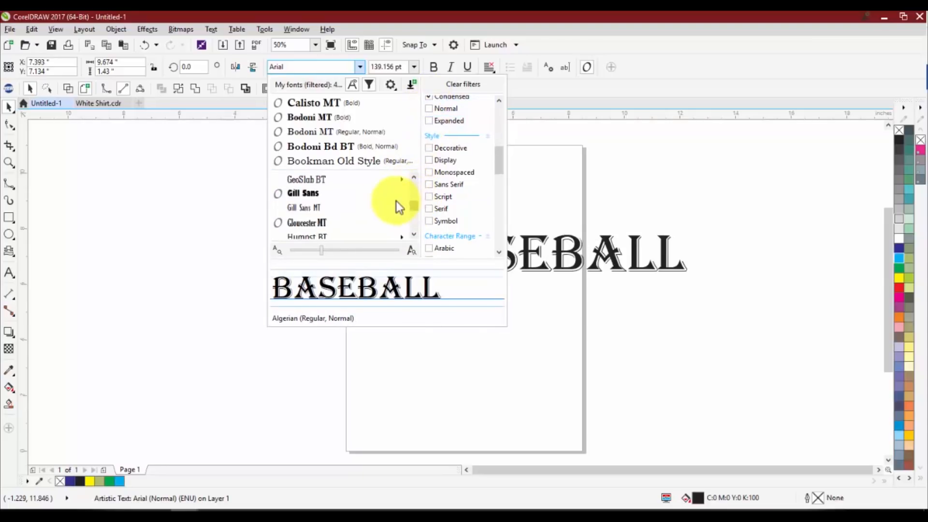
click(376, 194)
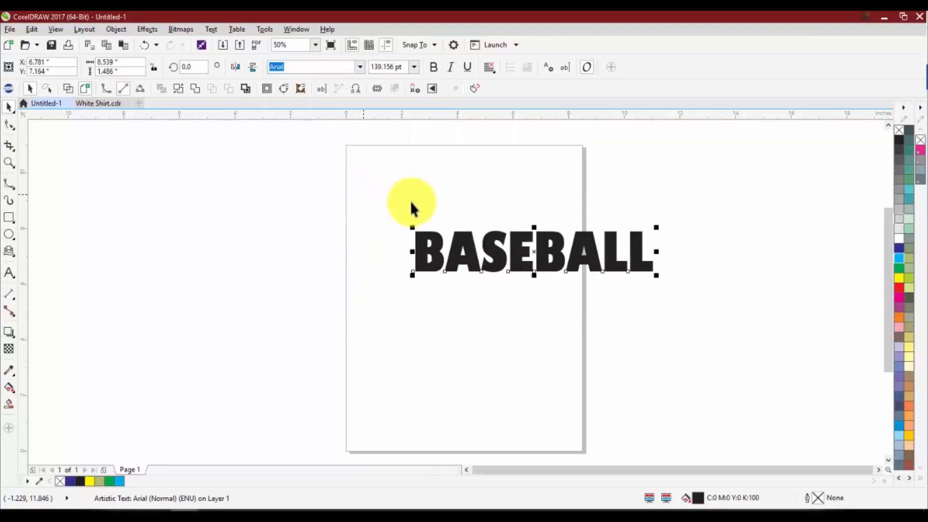
drag(462, 238, 400, 210)
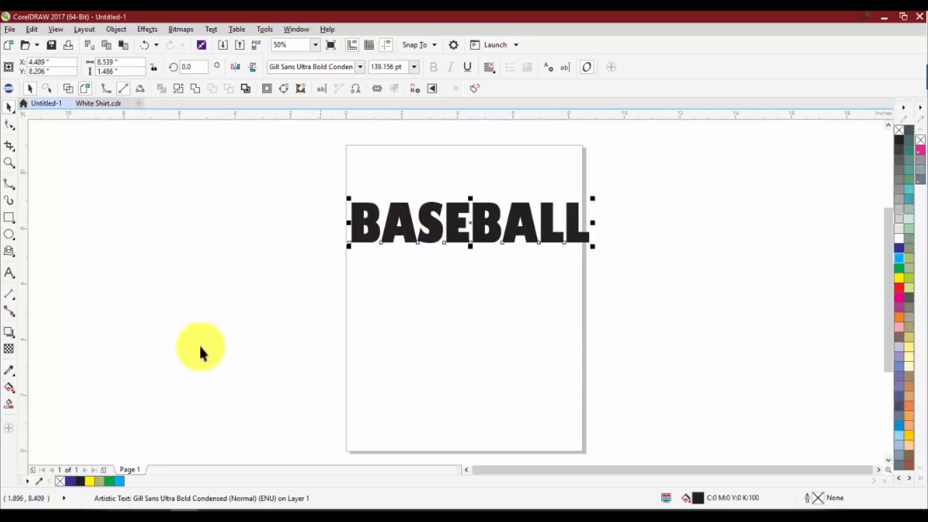
Demonstrate selecting the whole word BASEBALL for editing with the Text tool and returning to the Pick tool
click(8, 273)
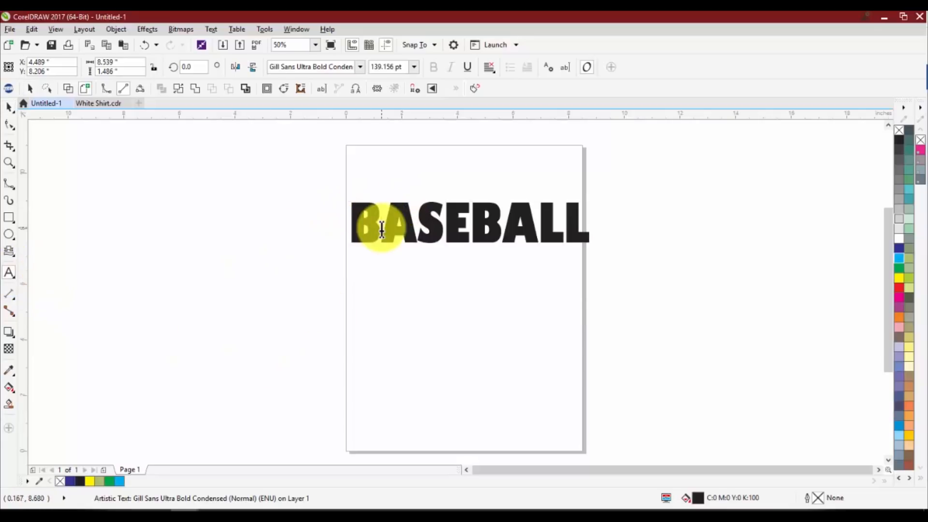
double_click(364, 218)
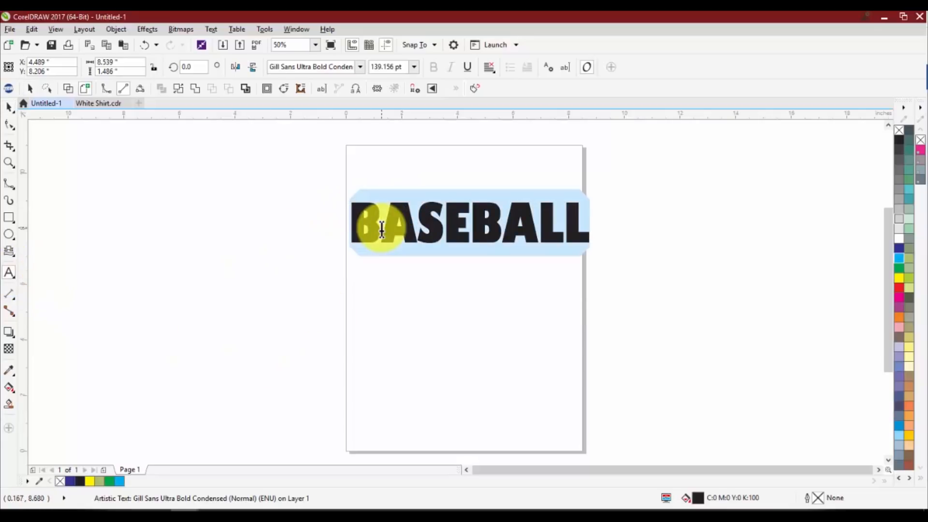
double_click(559, 209)
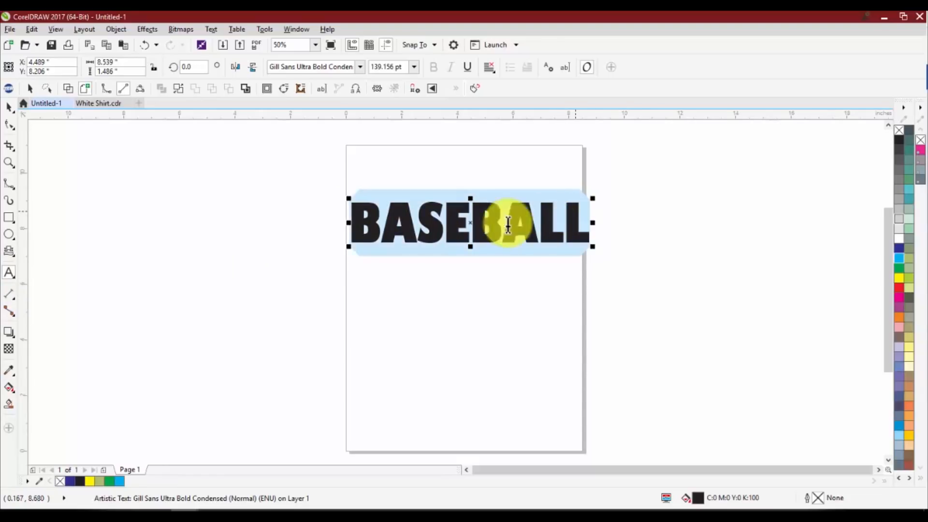
double_click(364, 224)
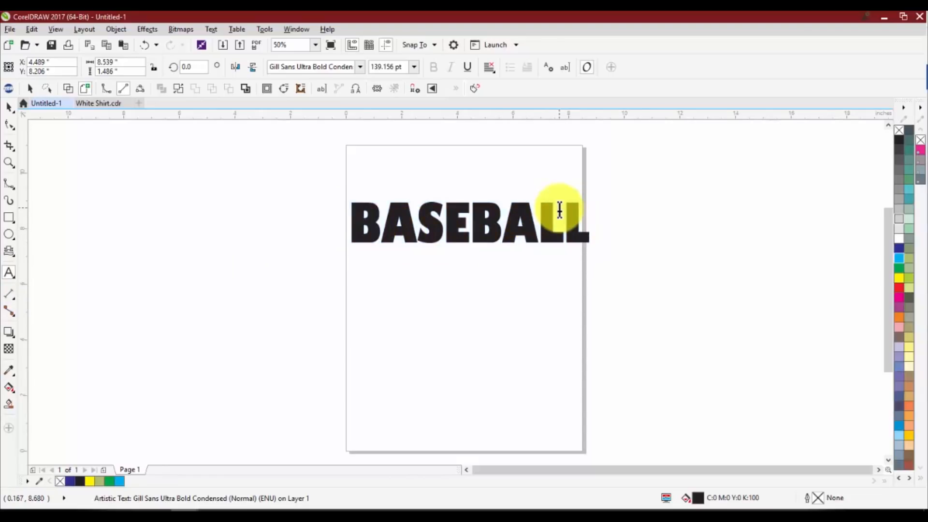
double_click(530, 212)
click(10, 115)
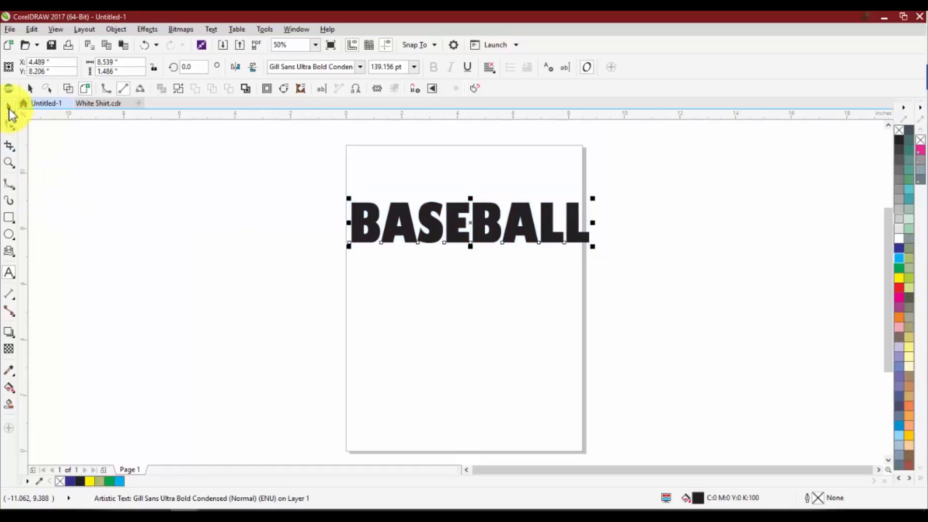
click(9, 273)
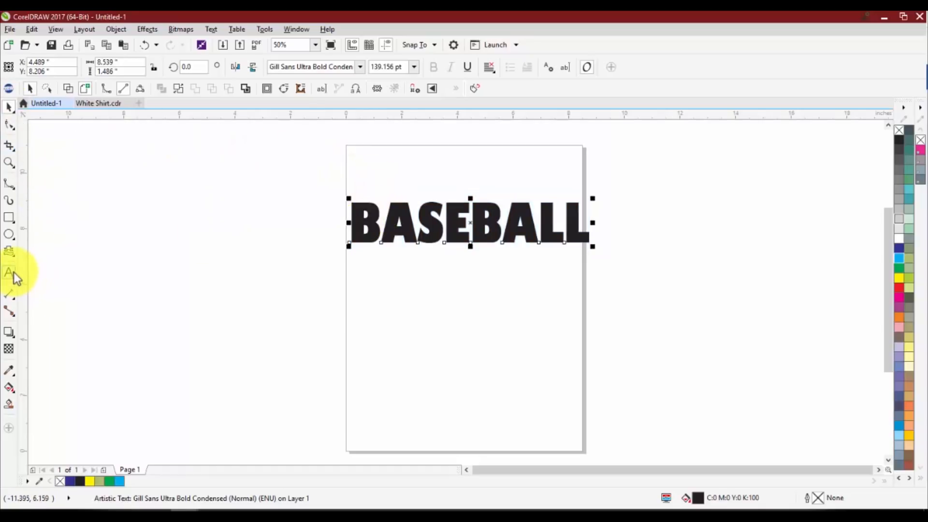
click(363, 220)
double_click(364, 224)
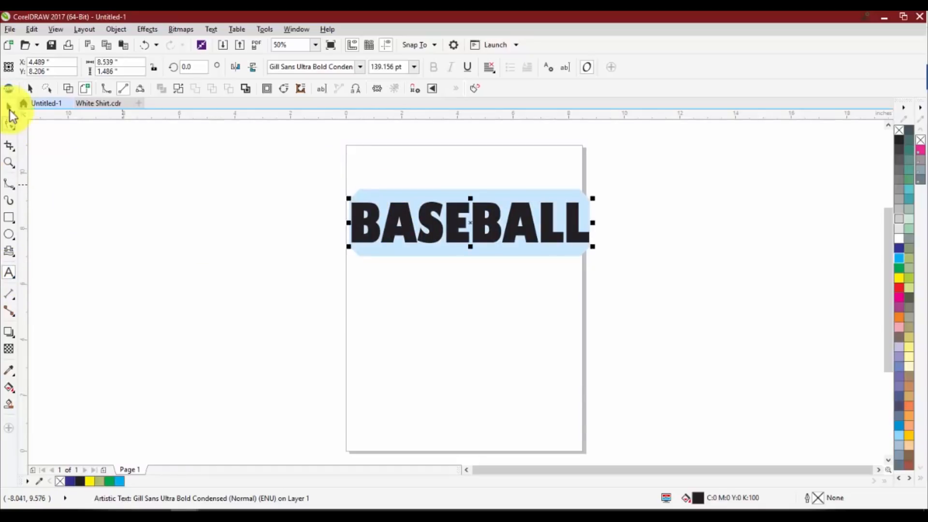
click(10, 108)
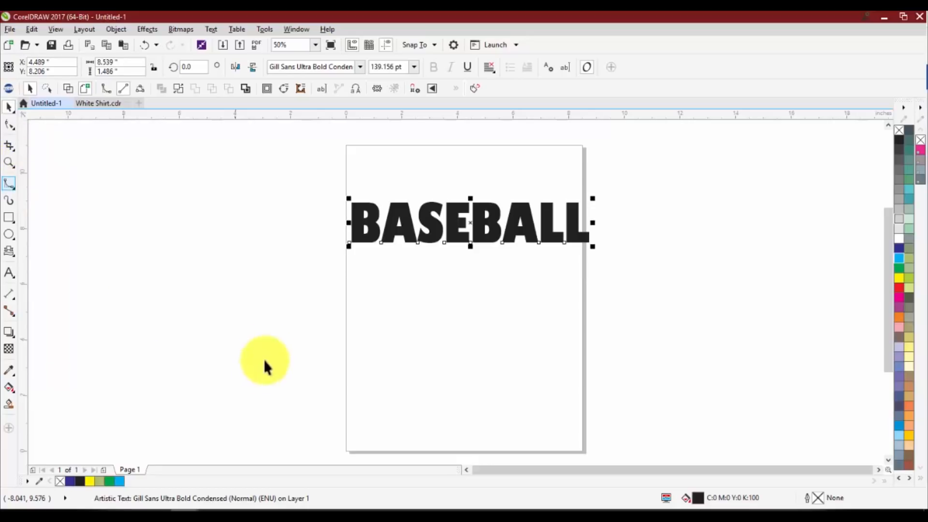
click(10, 273)
click(356, 217)
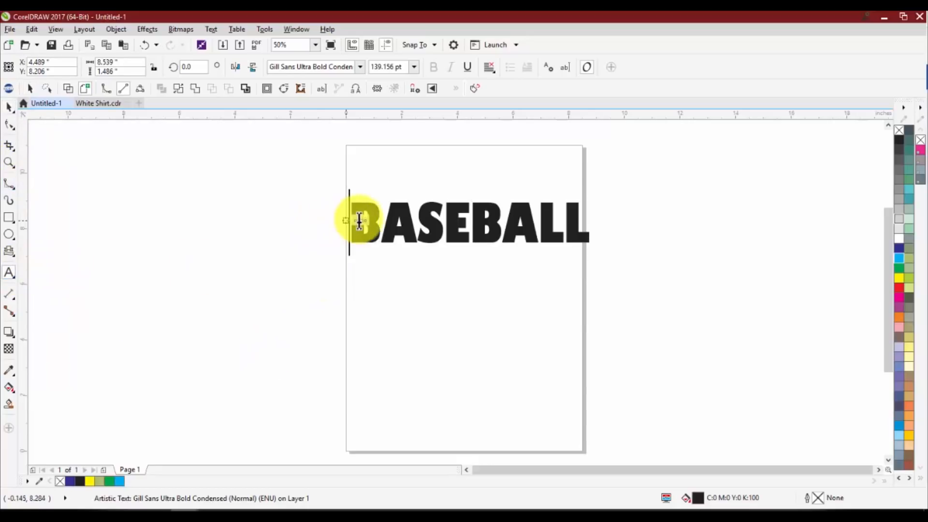
double_click(363, 220)
click(9, 108)
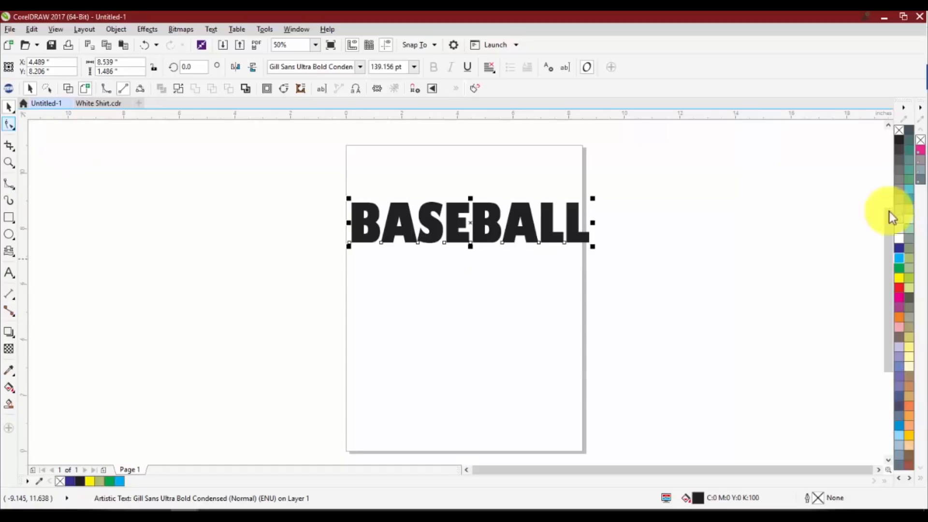
Apply a new single-arc envelope to the BASEBALL text
click(147, 29)
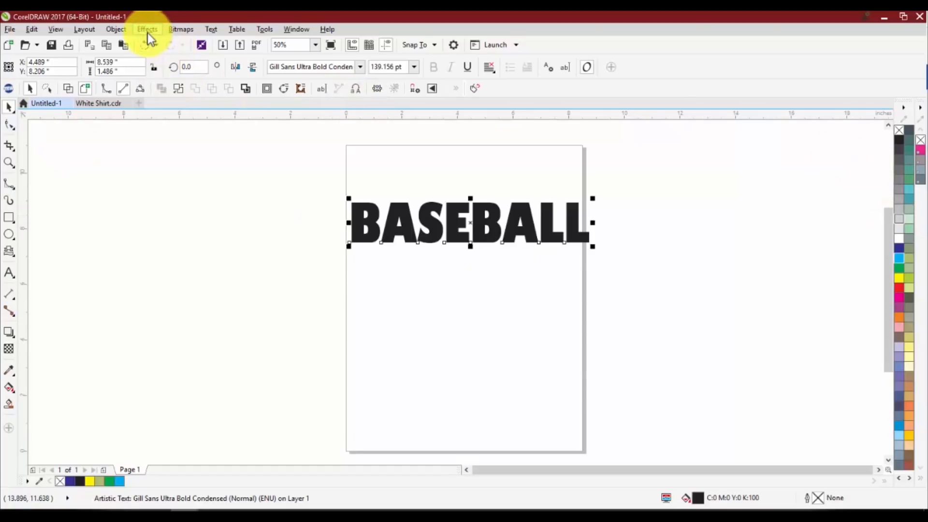
click(168, 124)
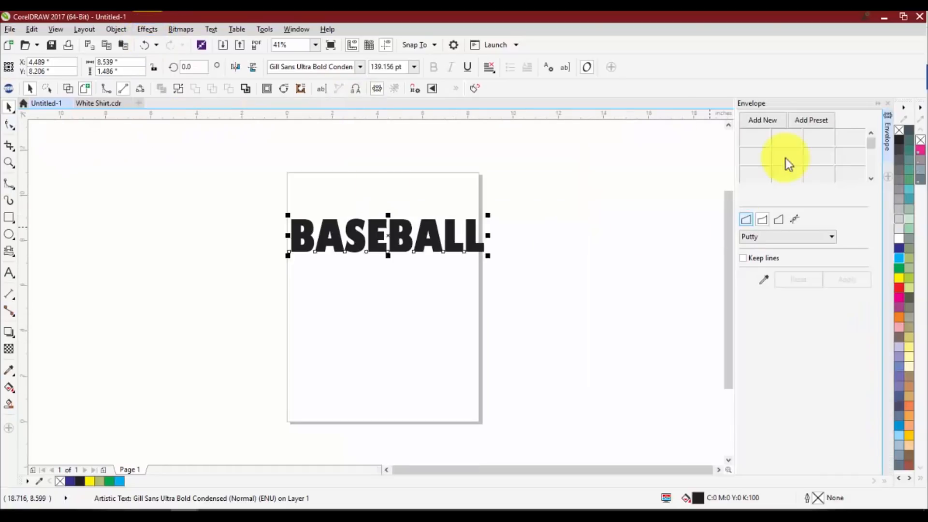
click(760, 122)
click(848, 280)
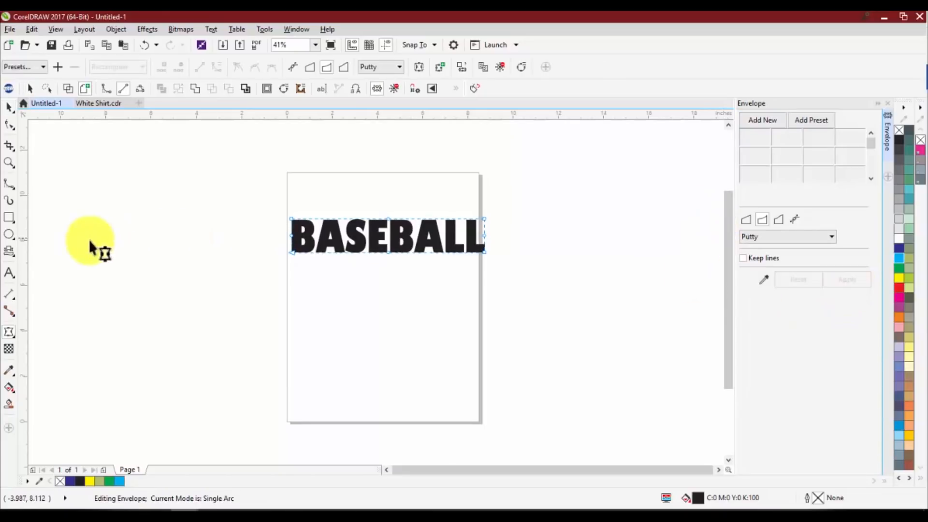
Open the enveloped BASEBALL text in the Edit Text dialog and cancel without changing it
click(10, 273)
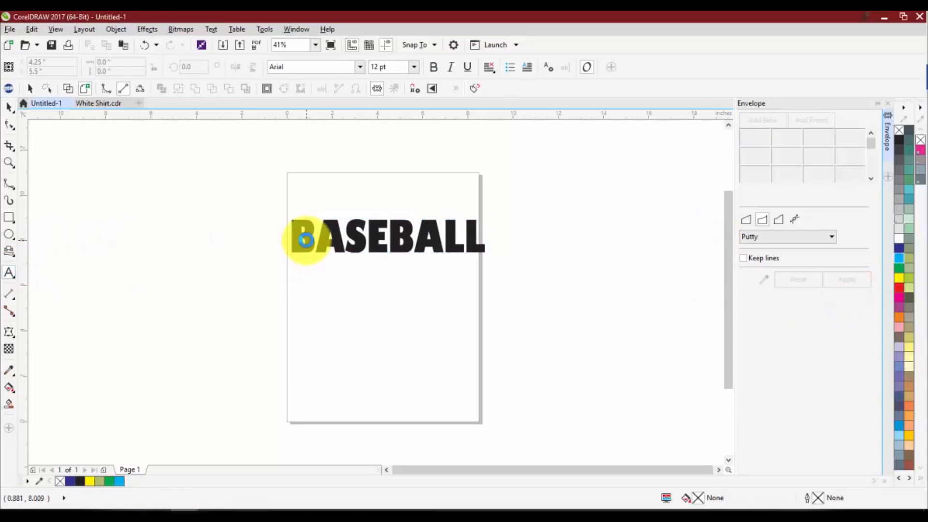
click(306, 241)
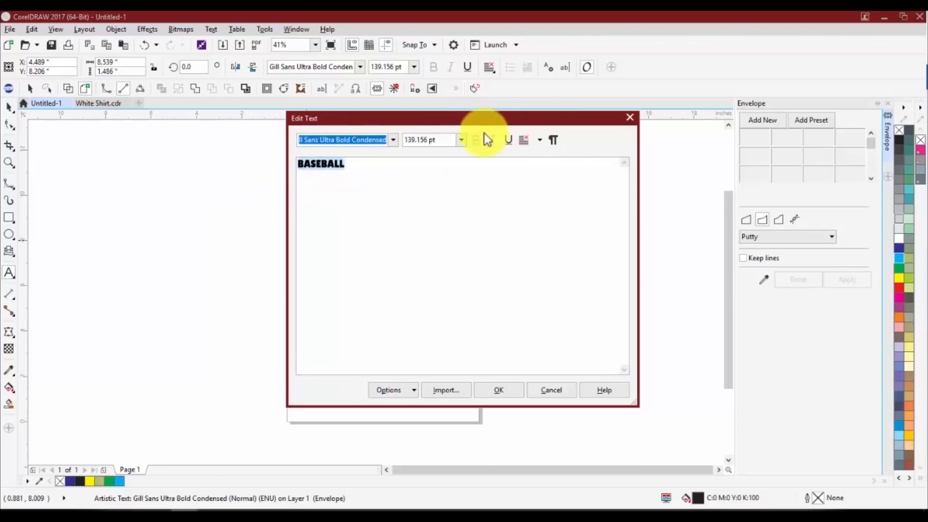
click(554, 391)
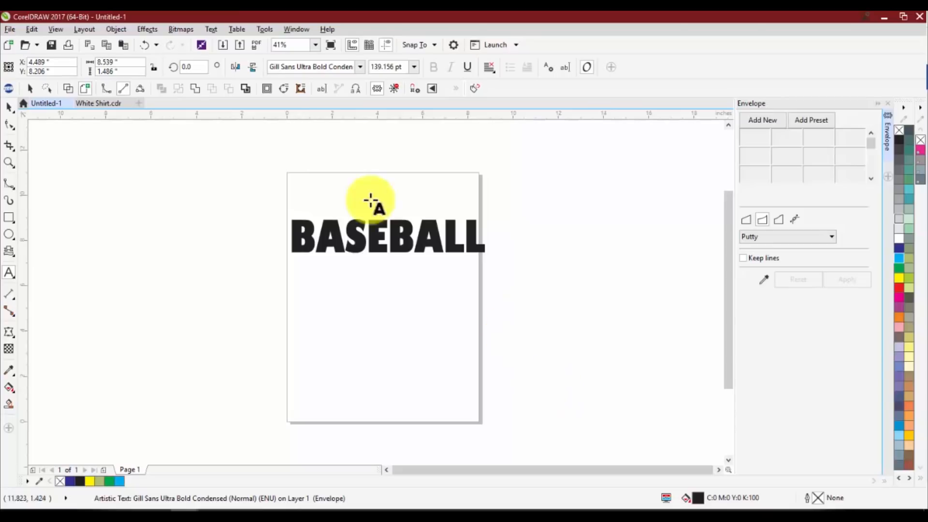
Undo the envelope on the BASEBALL text and close the Envelope docker
click(12, 109)
key(ctrl+z)
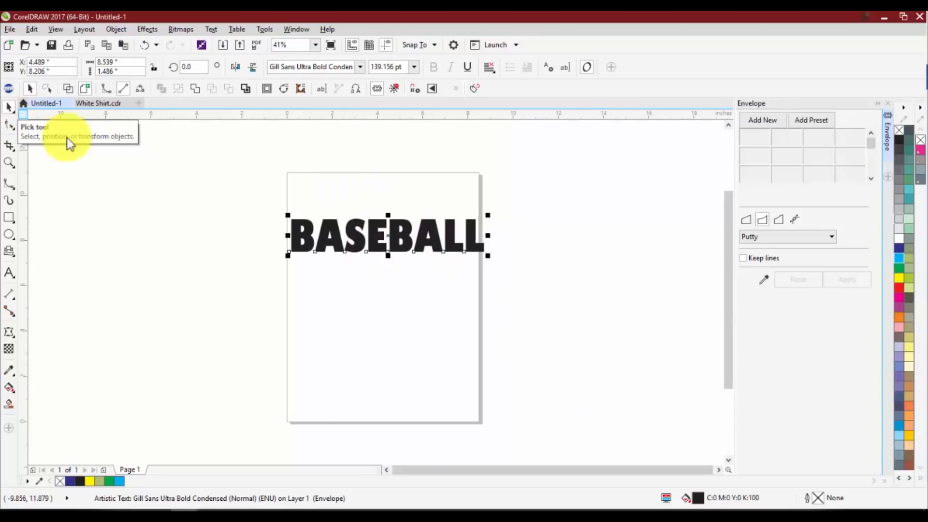
click(539, 204)
click(892, 104)
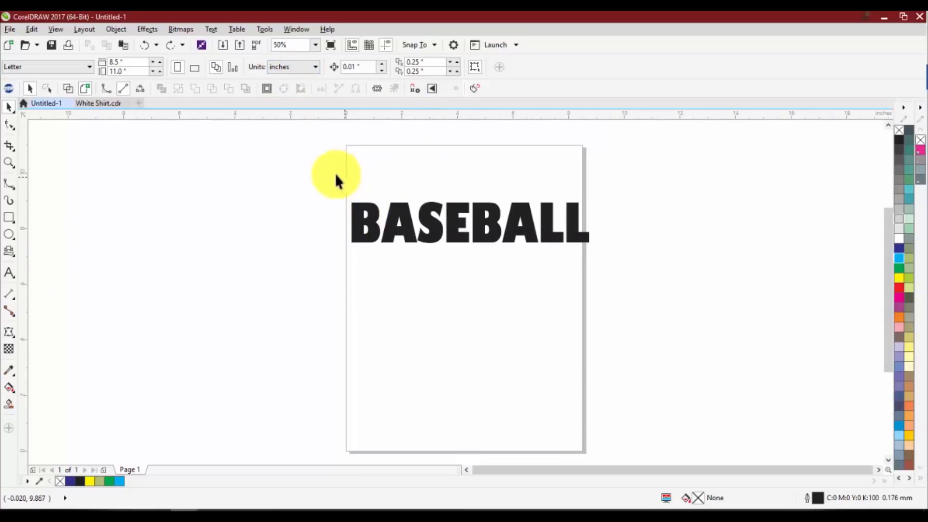
Examine the live font preview on the BASEBALL text and the available font filter categories, without choosing another font
click(356, 209)
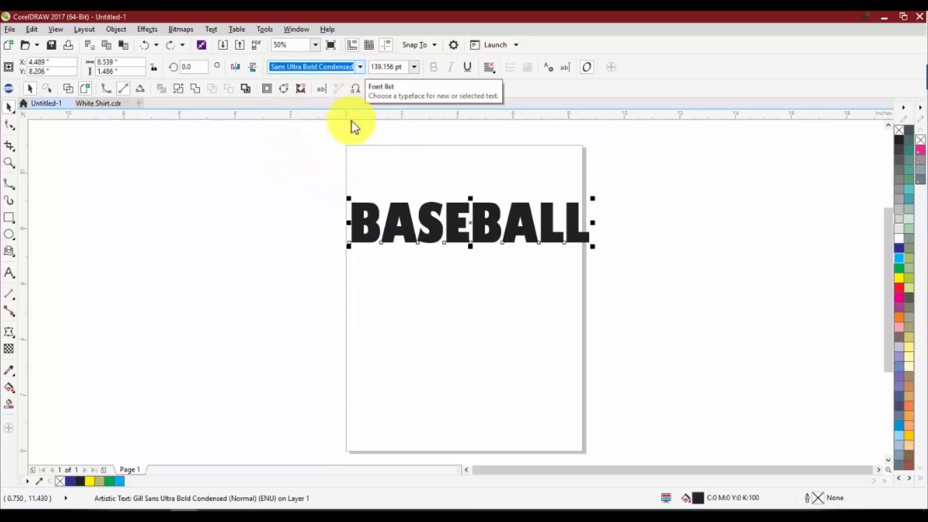
click(360, 67)
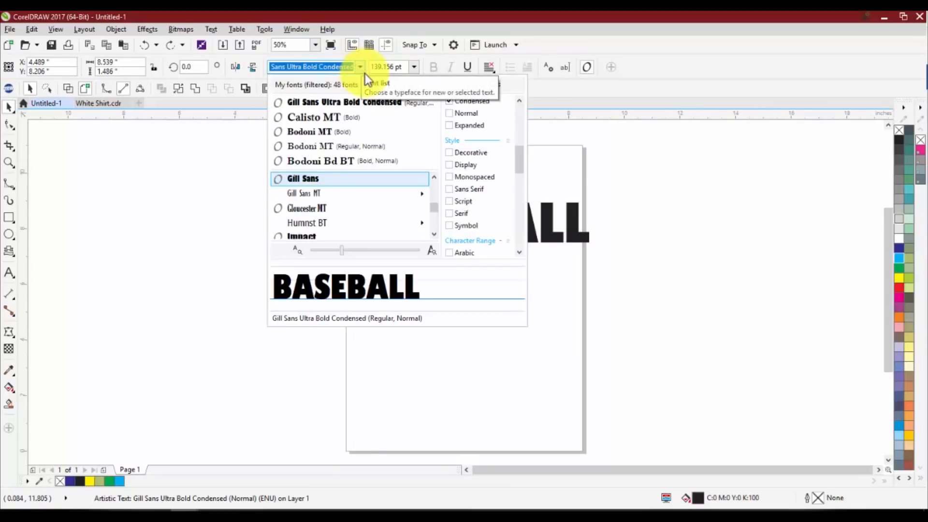
drag(521, 156, 507, 103)
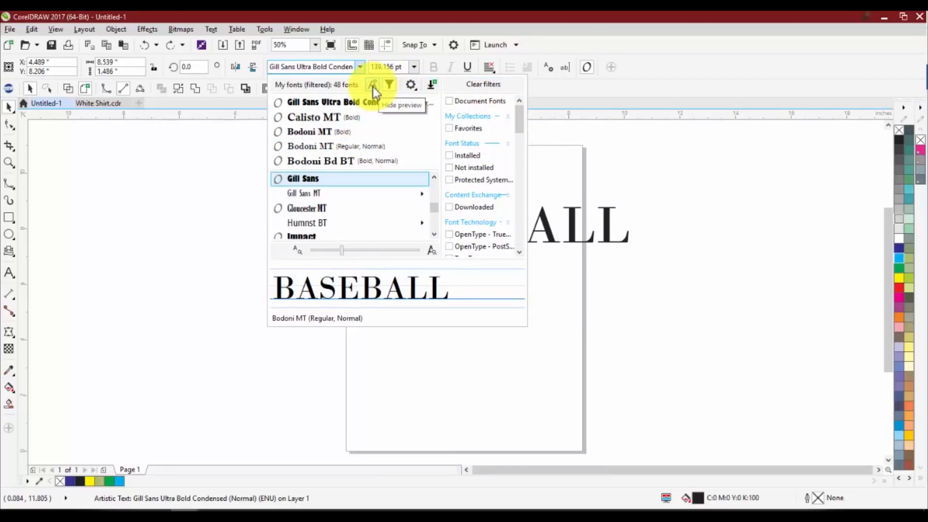
click(203, 168)
click(288, 196)
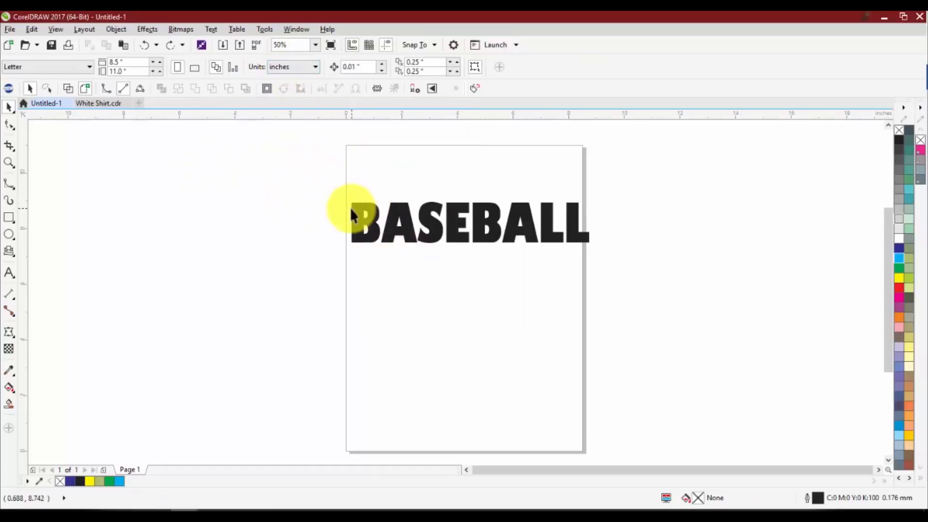
Examine the text formatting options for the selected BASEBALL text and for the Text tool with no object selected
click(355, 211)
click(296, 68)
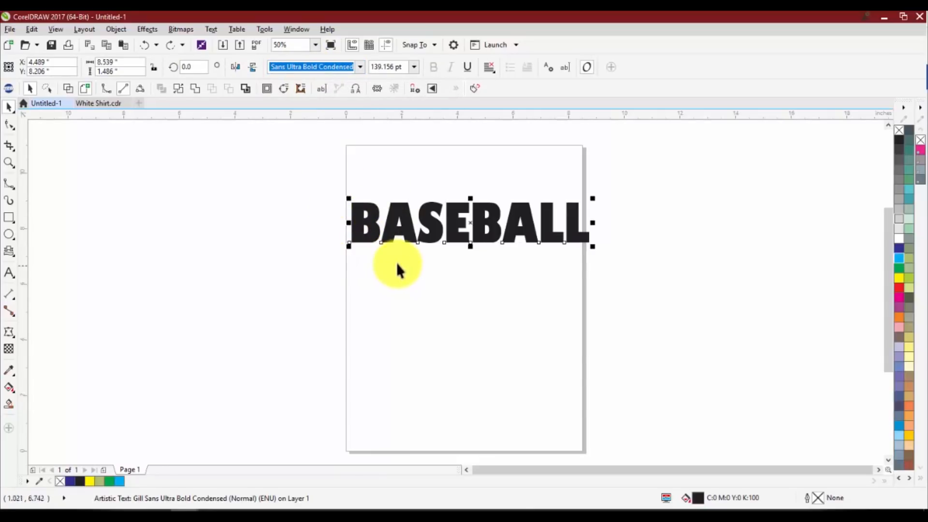
click(344, 199)
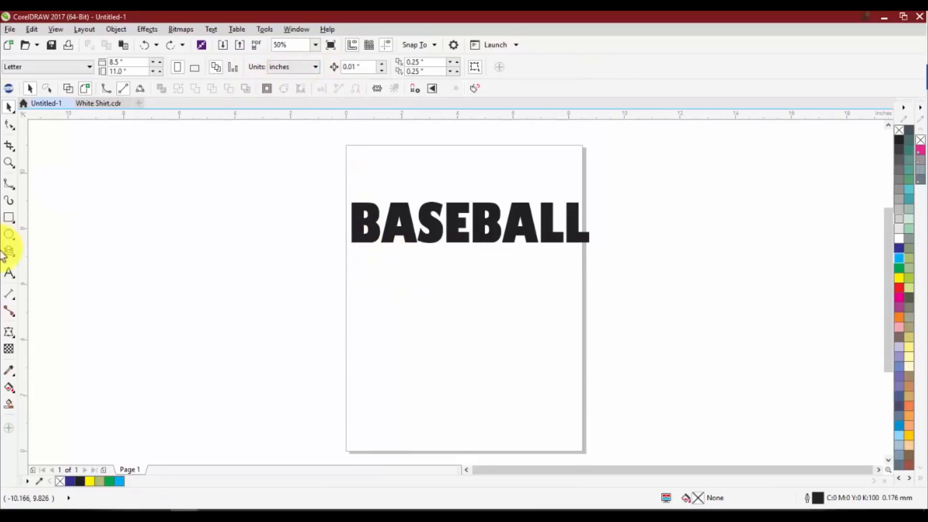
click(8, 272)
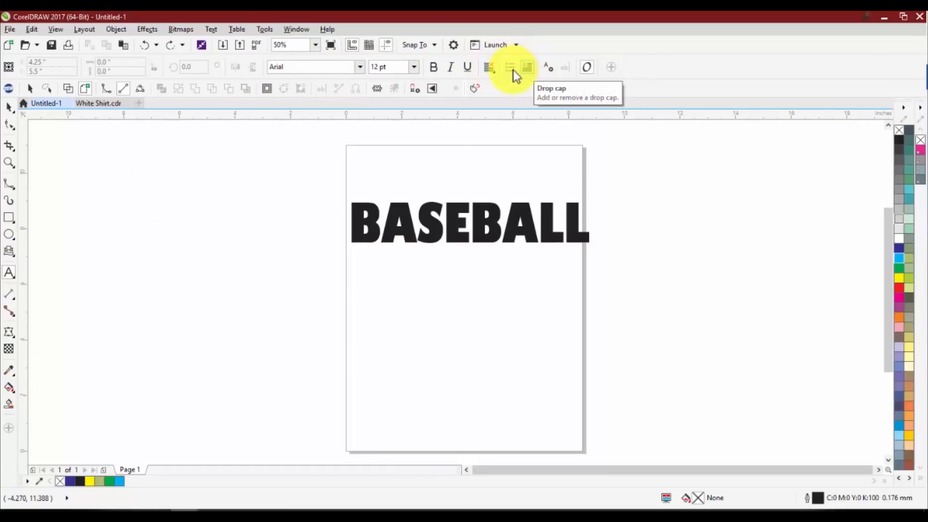
click(8, 104)
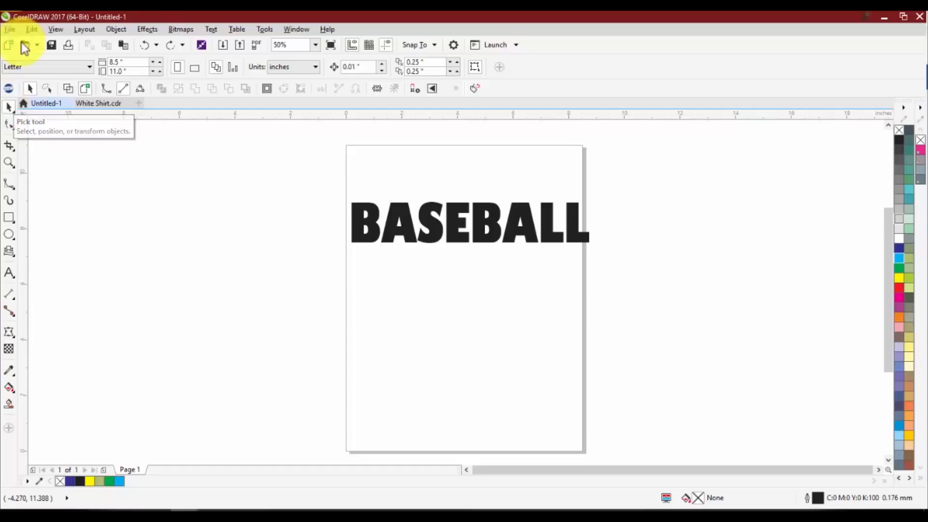
With nothing selected, change the document's default paragraph text font to Bodoni MT, and reselect the BASEBALL text with the Pick tool
click(10, 277)
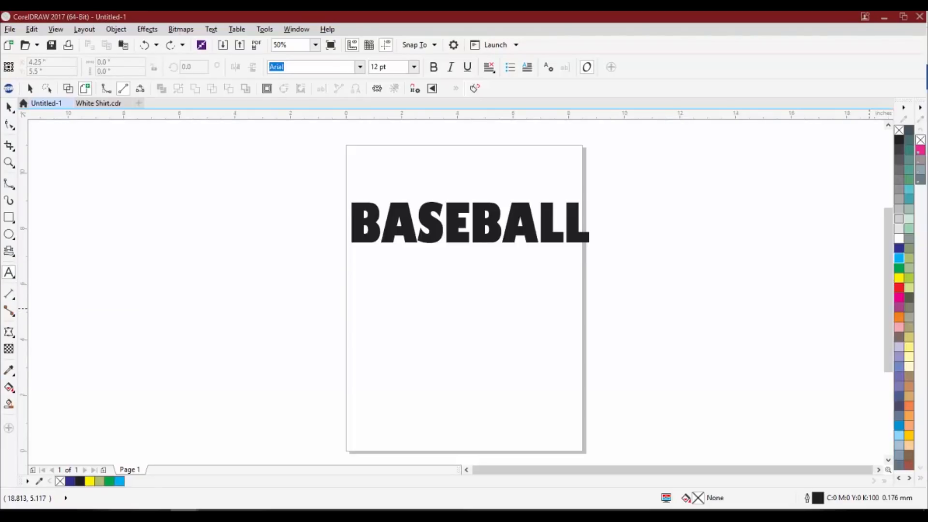
click(360, 68)
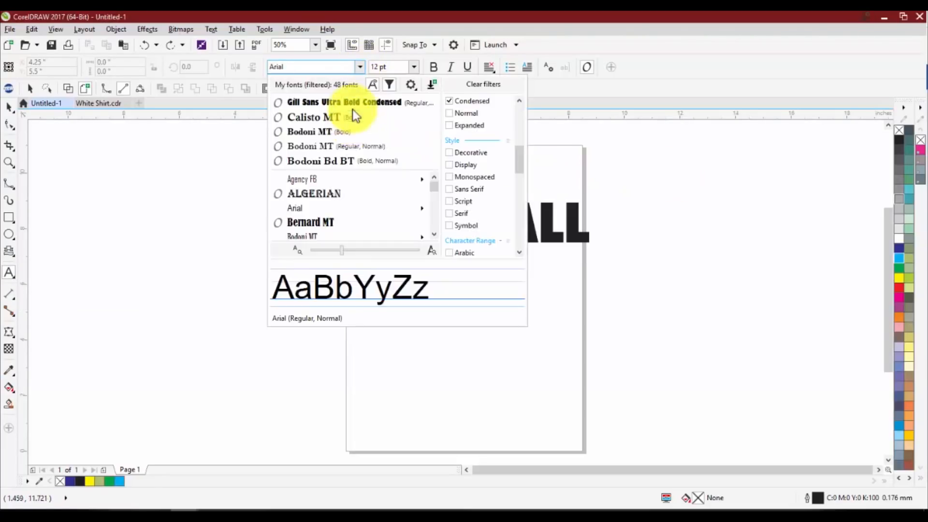
click(353, 109)
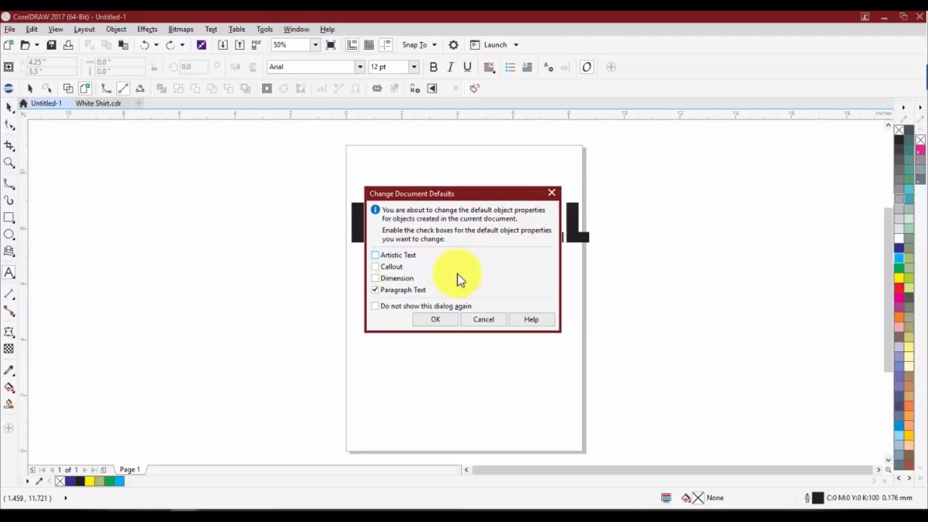
click(424, 320)
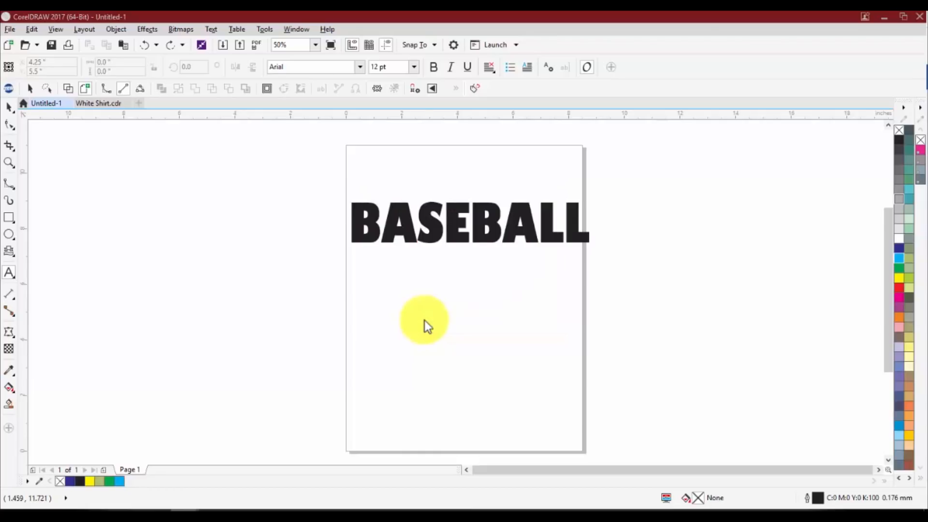
click(9, 106)
click(436, 226)
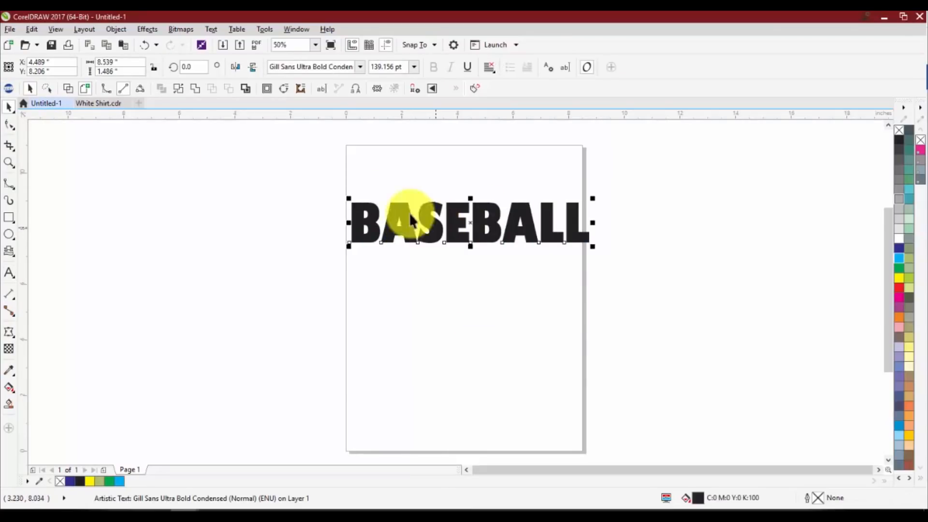
With no object selected, set the default text font to Calisto MT using the Text tool, and return to the Pick tool
click(40, 266)
click(16, 271)
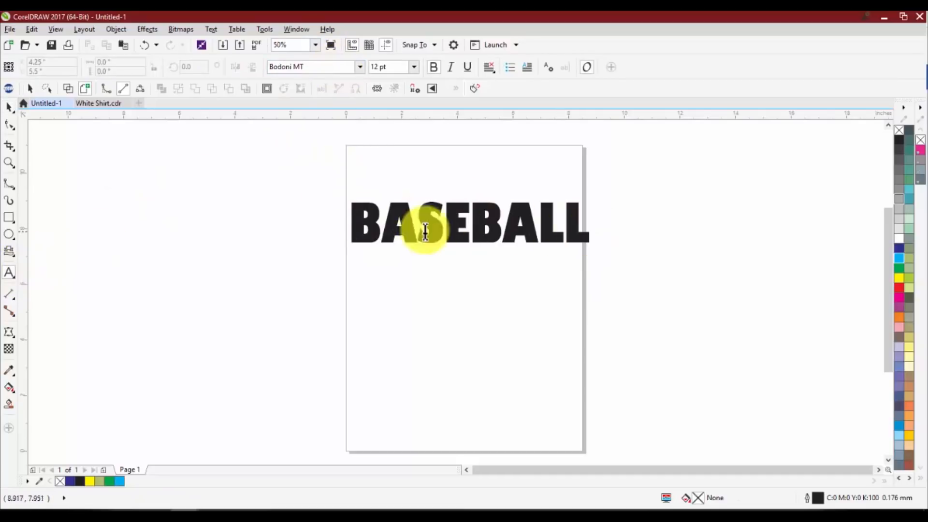
click(360, 67)
click(336, 132)
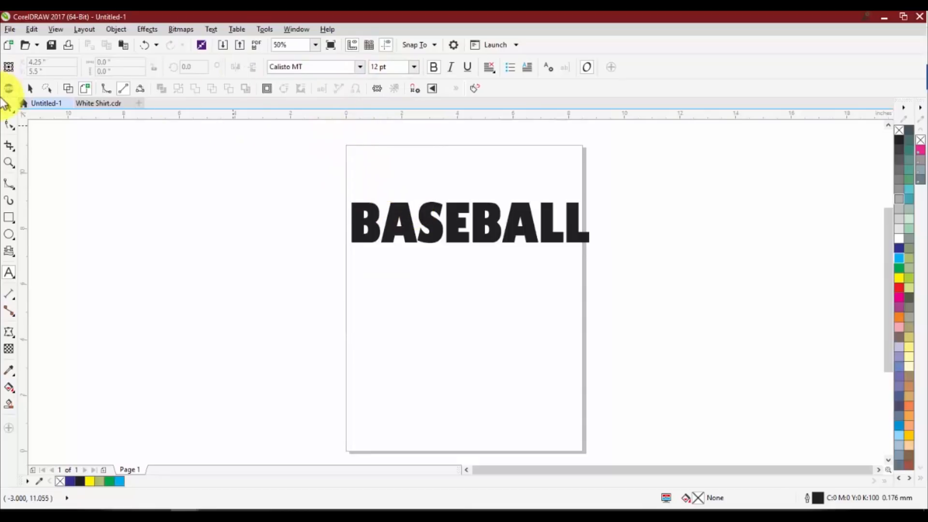
click(9, 108)
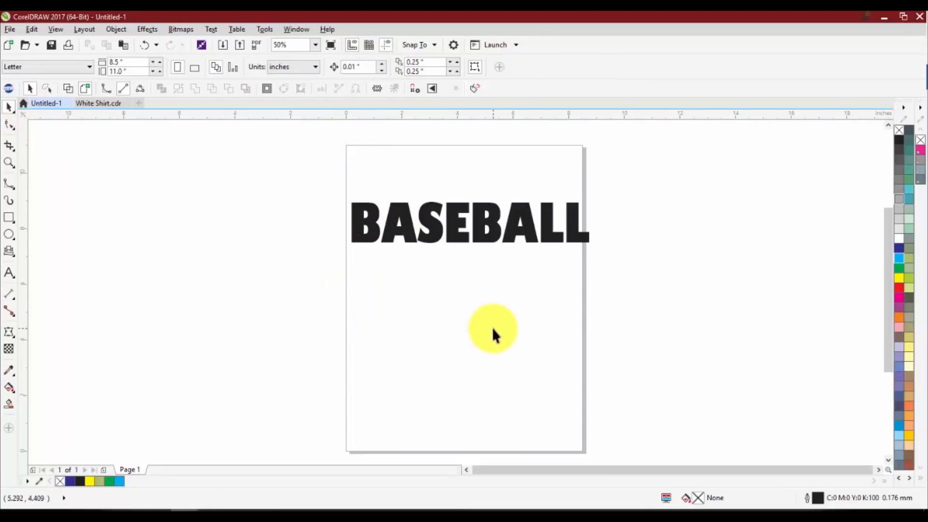
Select the BASEBALL text as an object, change its font to Calisto MT, and deselect it
click(429, 207)
click(355, 64)
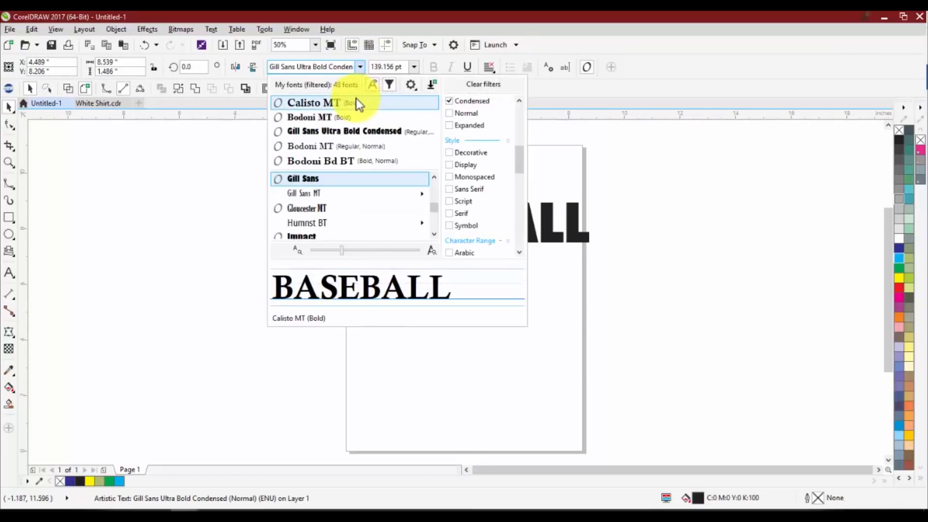
click(355, 98)
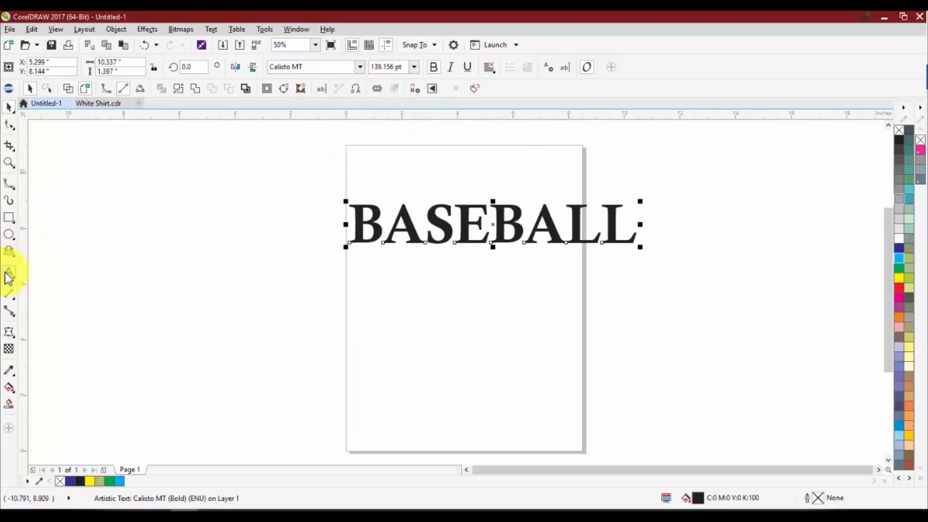
click(181, 255)
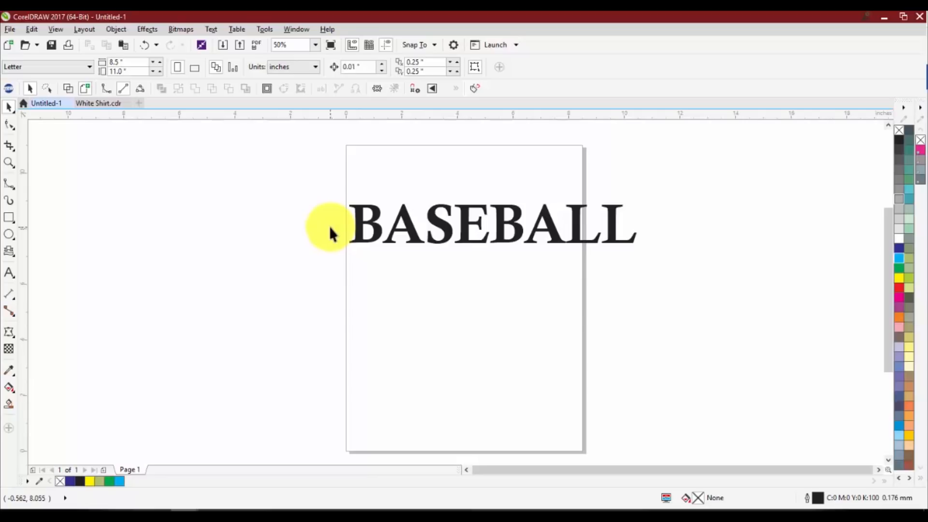
With only the insertion point inside BASEBALL, try to change its font to Algerian and back to Calisto MT
double_click(368, 215)
key(ctrl+a)
click(413, 222)
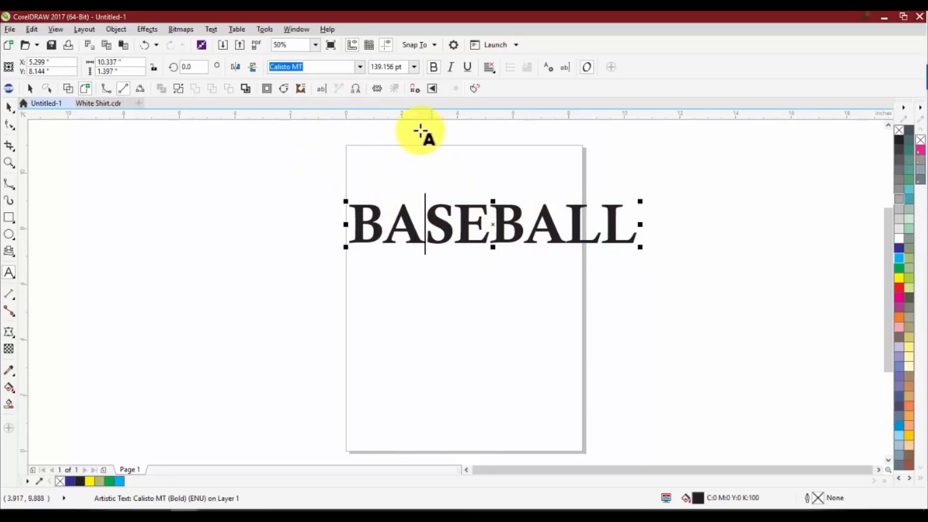
click(360, 67)
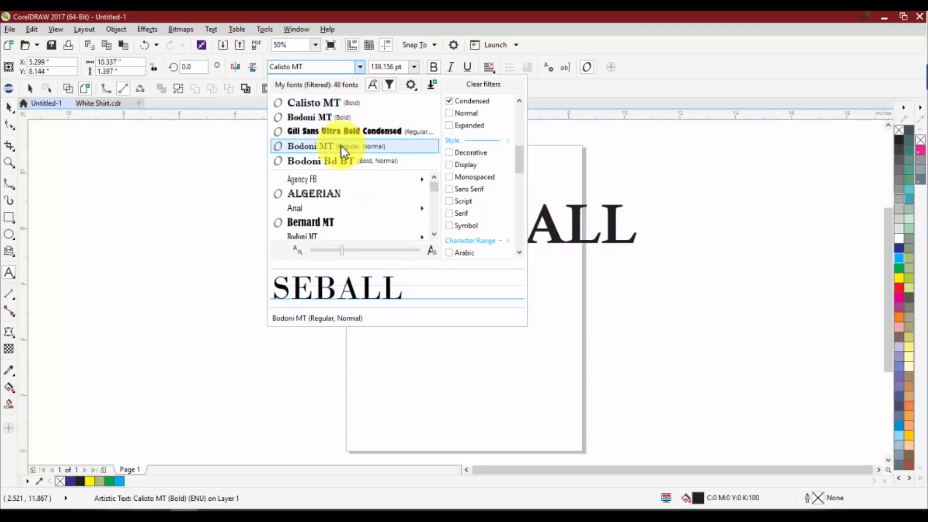
key(Escape)
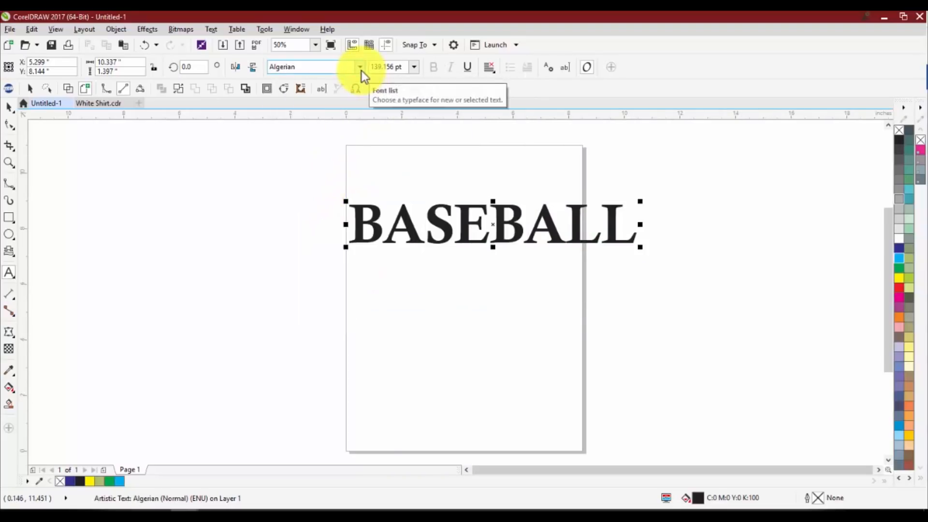
click(362, 70)
click(321, 117)
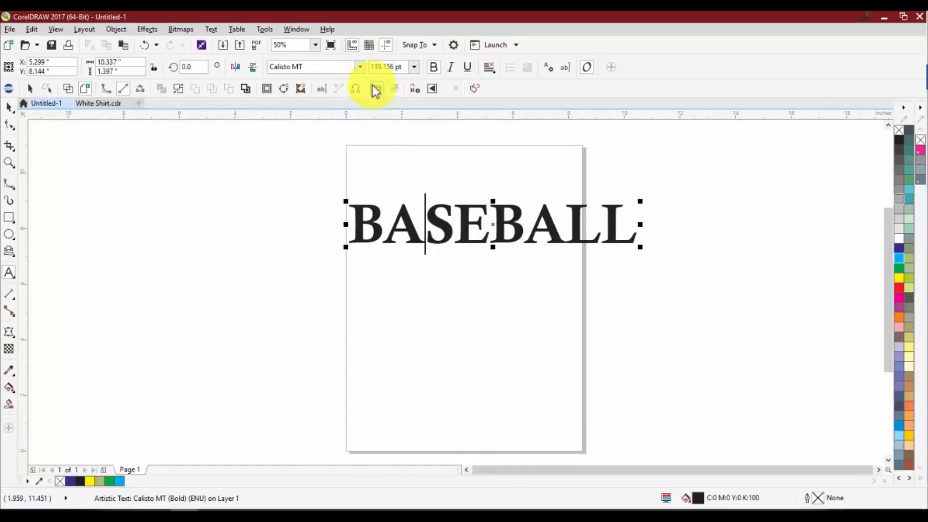
Select the whole BASEBALL text with the Pick tool and change its font to Arial Narrow
click(8, 106)
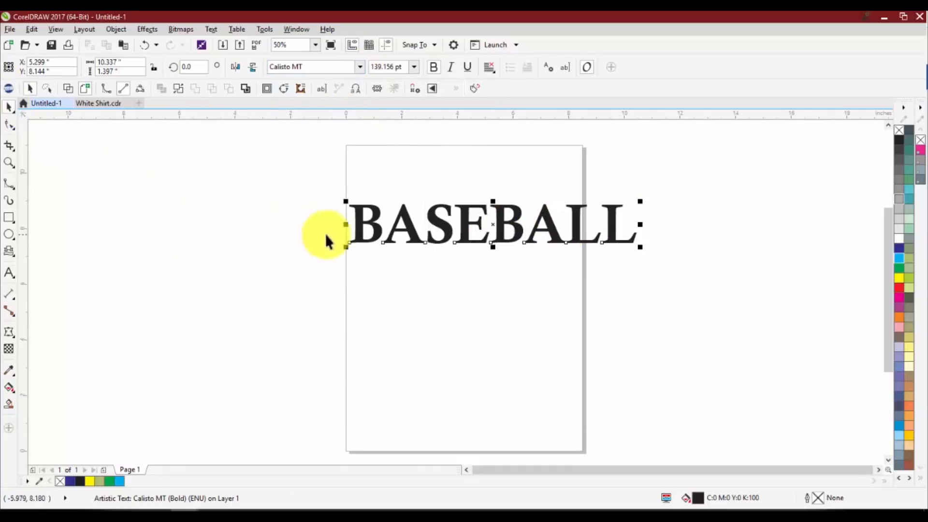
click(408, 267)
click(408, 227)
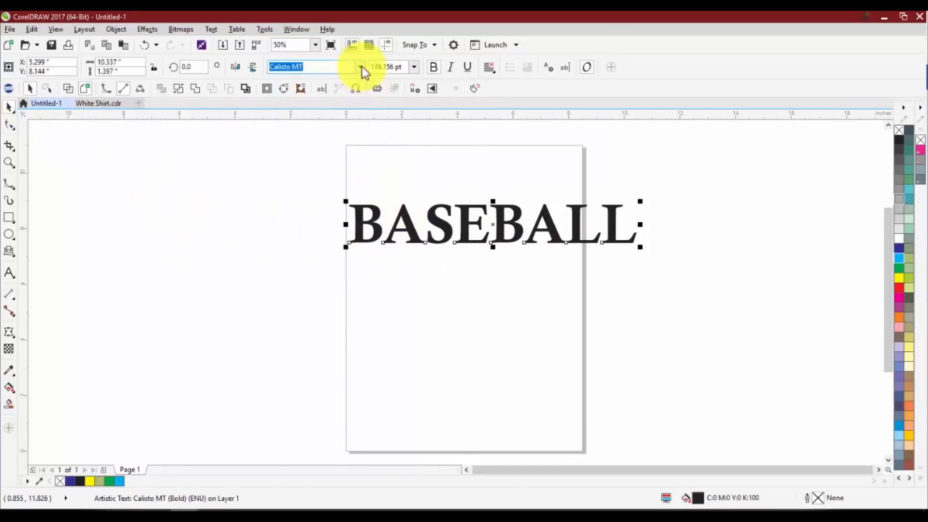
click(361, 66)
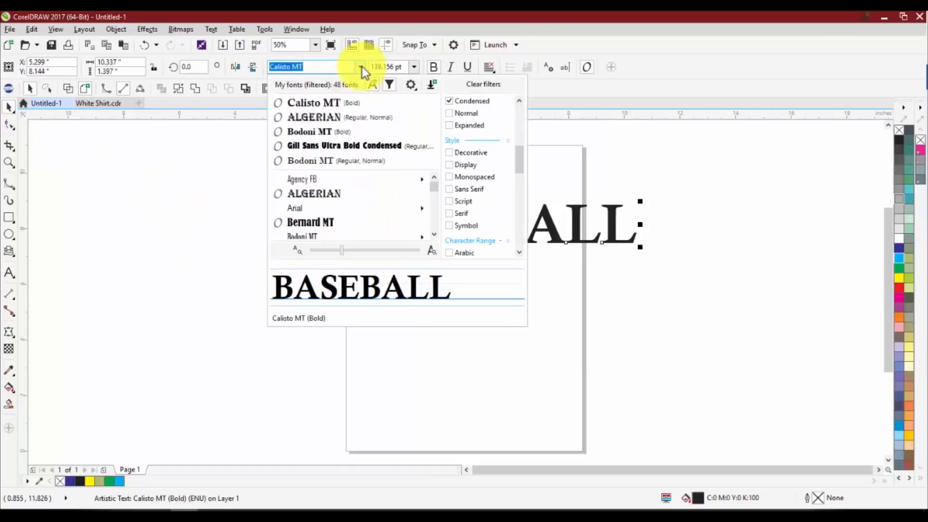
click(332, 207)
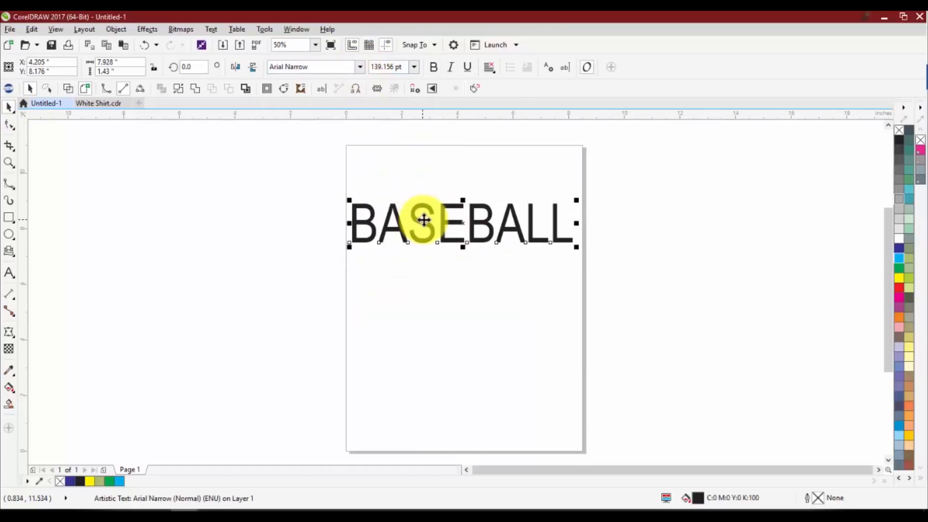
Try Calisto MT with only the insertion point in BASEBALL, and highlight the whole word and set it to Algerian
double_click(437, 221)
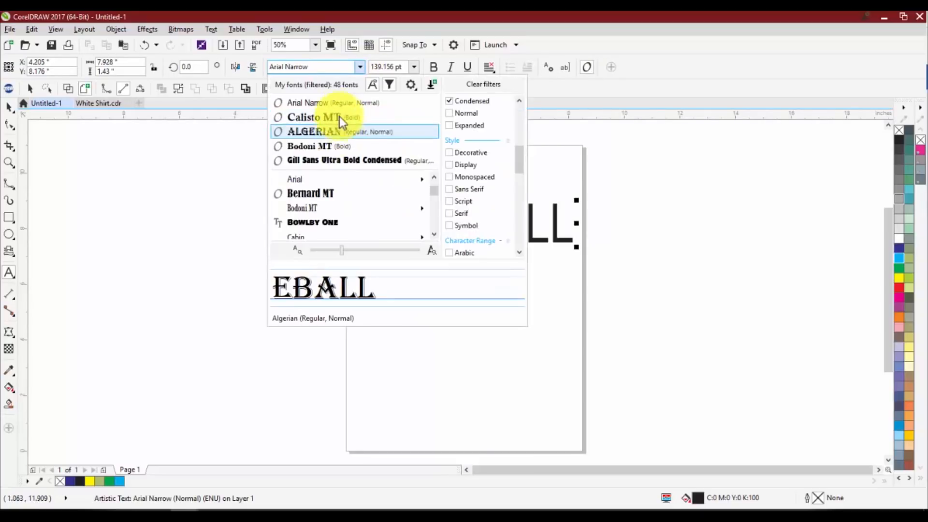
click(338, 117)
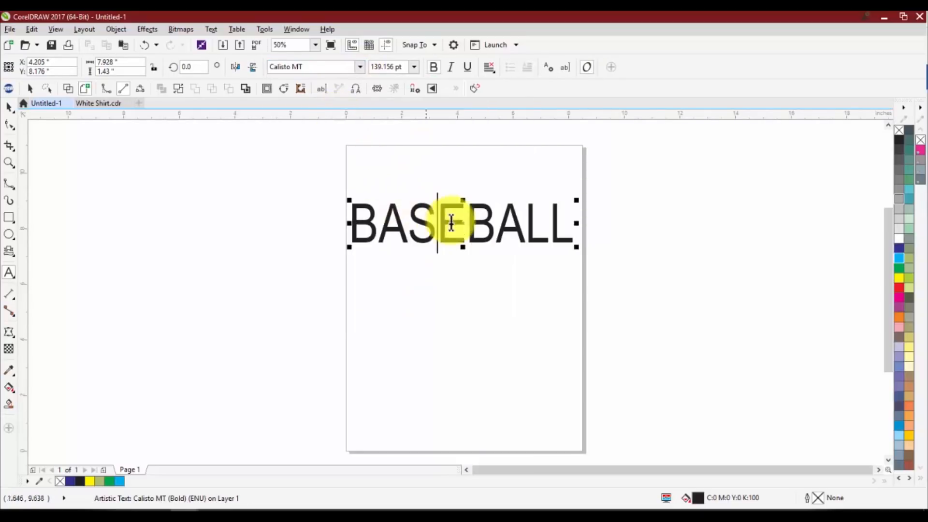
double_click(425, 222)
click(359, 67)
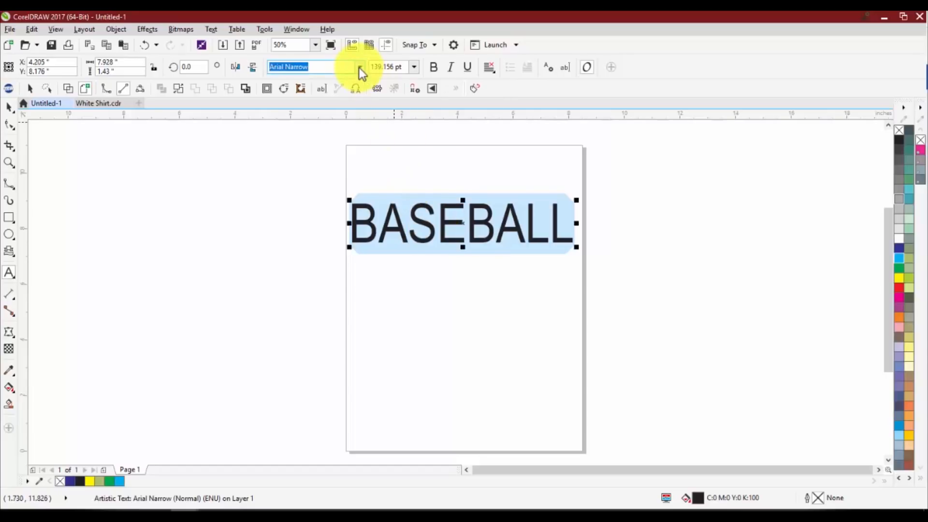
click(331, 133)
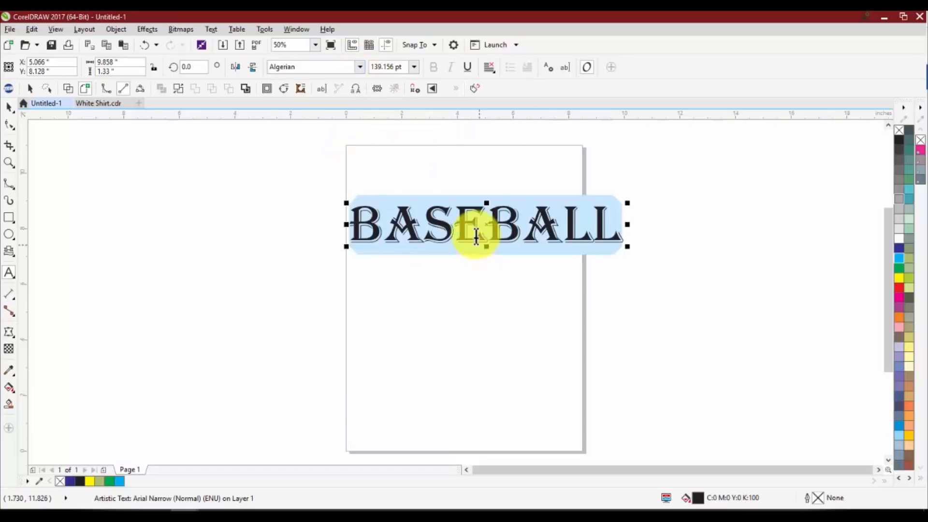
Switch to the Pick tool, change the BASEBALL text's font to Bernard MT Condensed, and deselect it
click(9, 107)
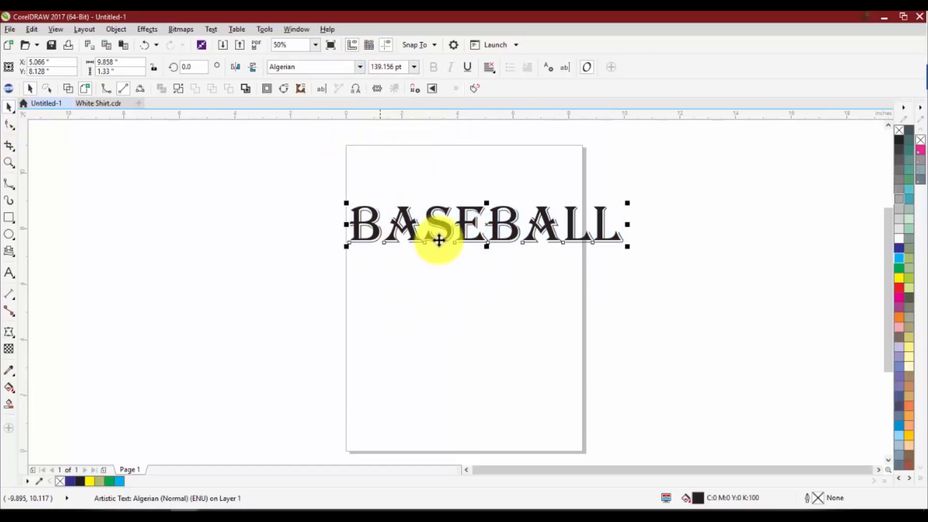
click(359, 67)
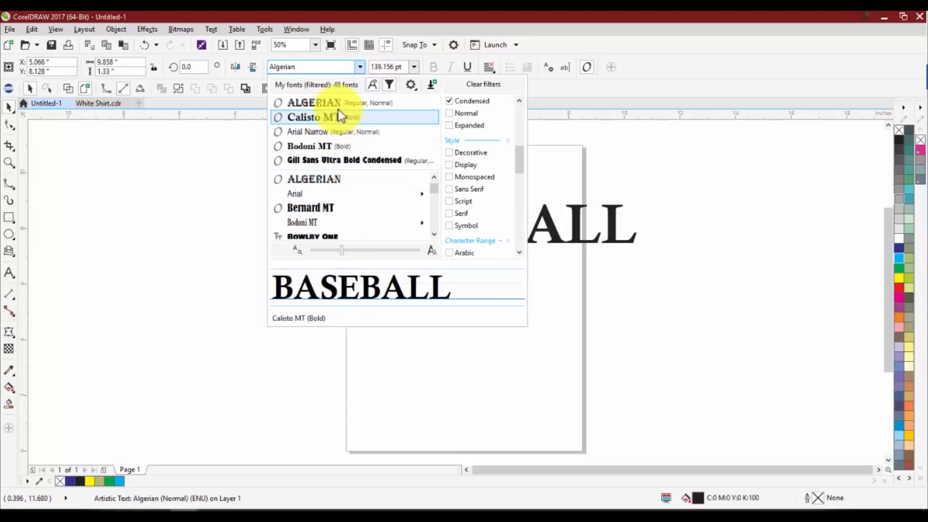
click(332, 207)
click(358, 155)
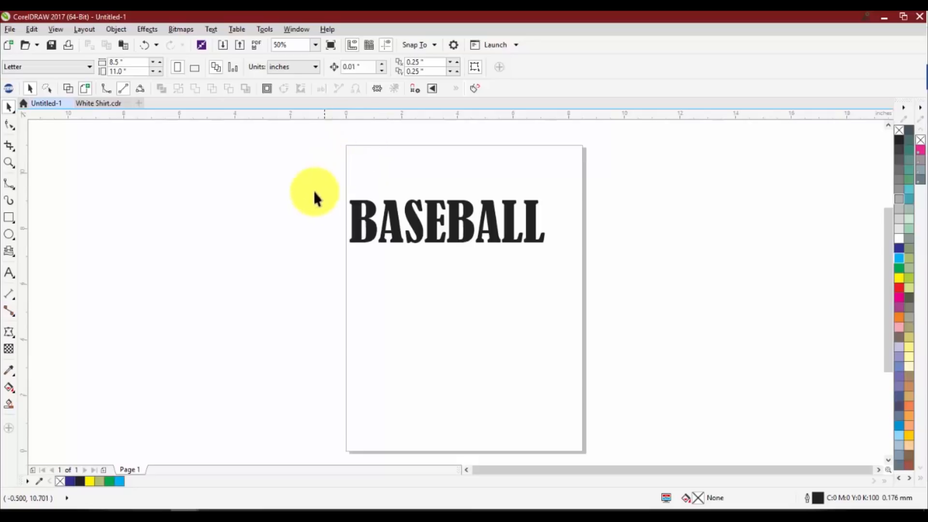
Set the BASEBALL text's size to 36 pt with the Text tool, and scale it up with the Pick tool to about 117 pt
click(355, 231)
scroll(445, 228, up, 2)
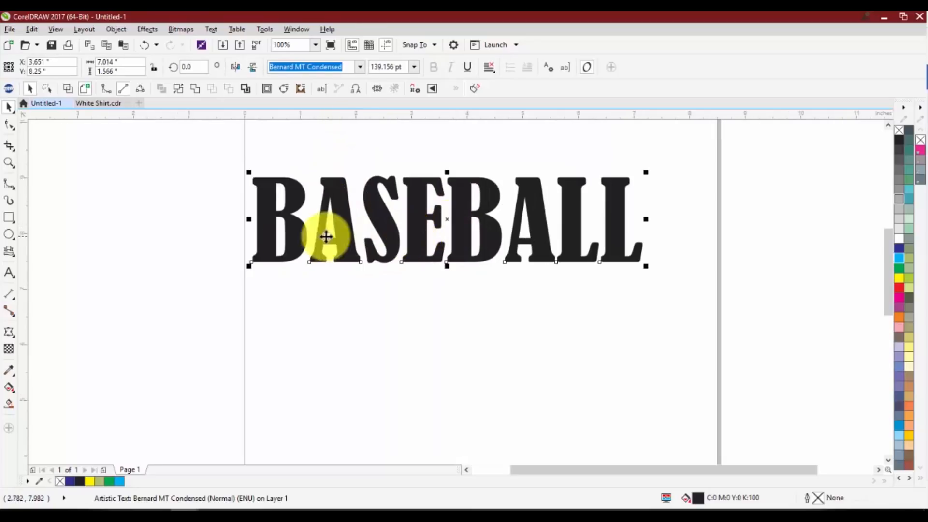
click(10, 274)
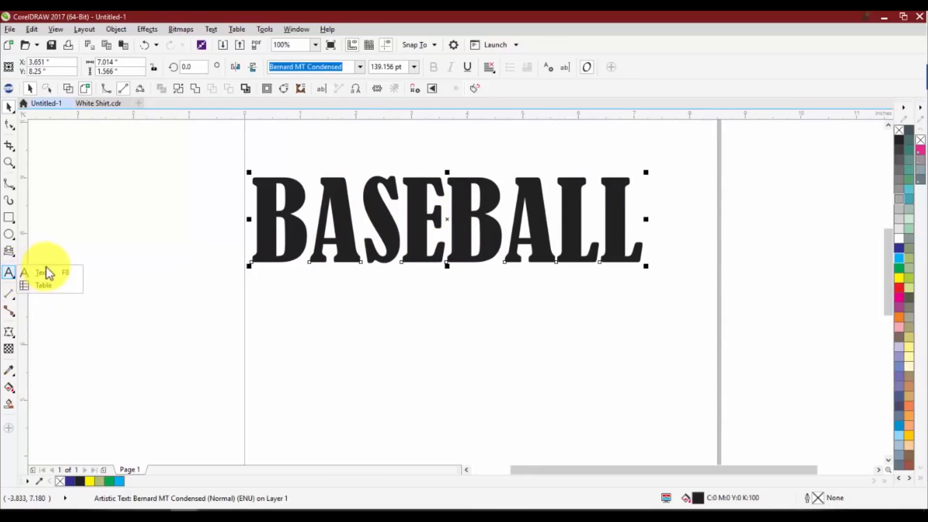
click(54, 278)
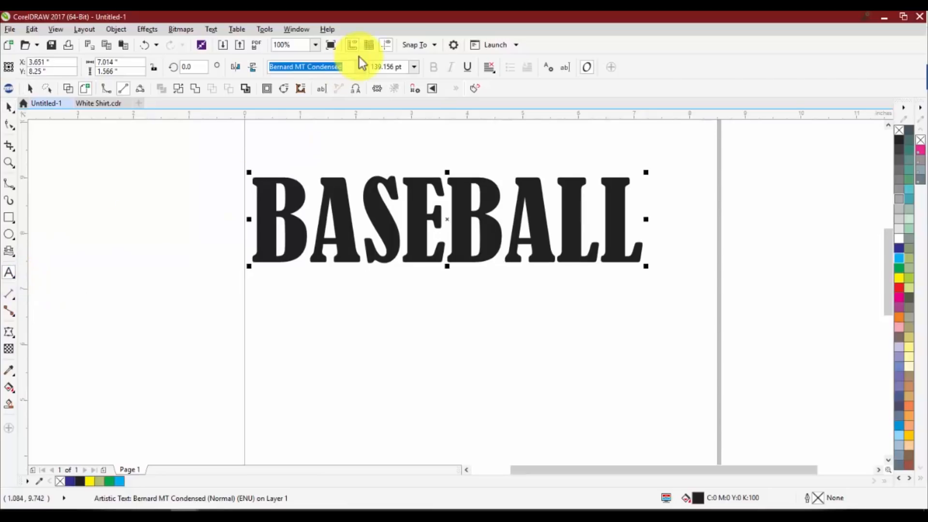
click(413, 68)
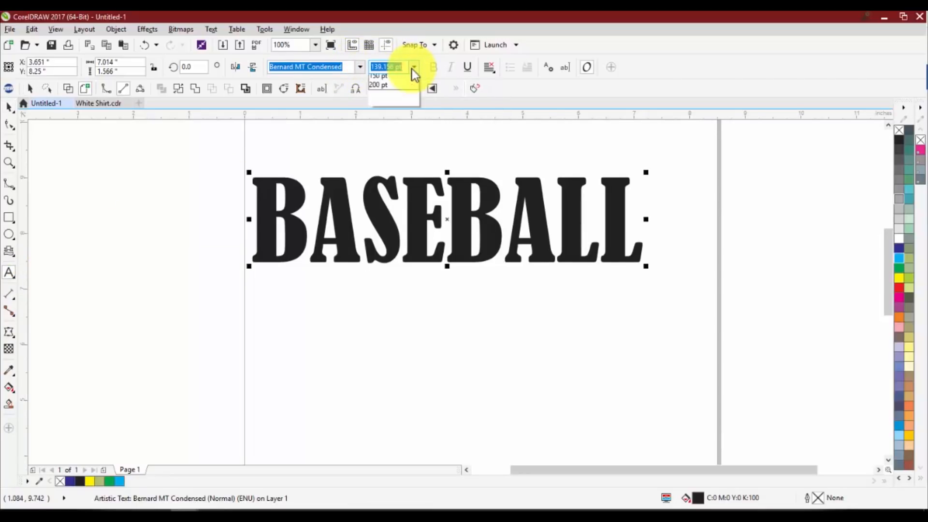
click(390, 181)
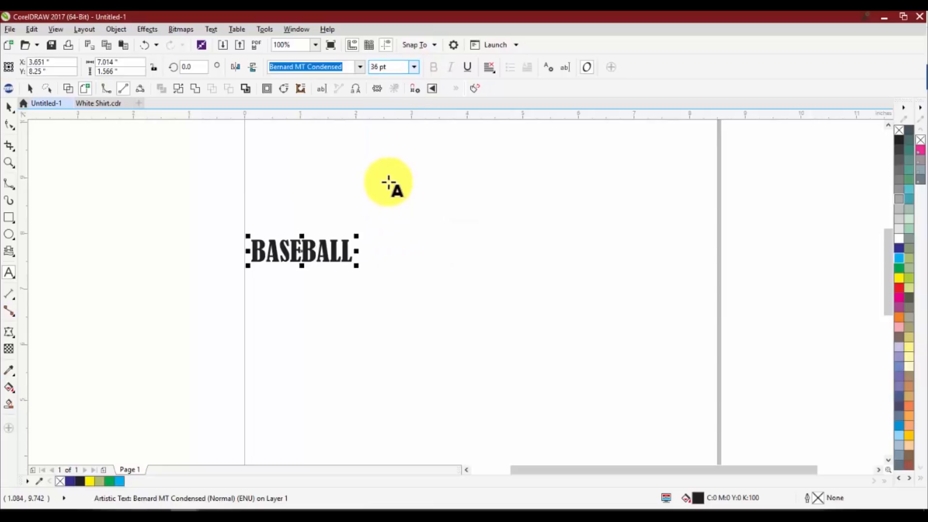
click(9, 108)
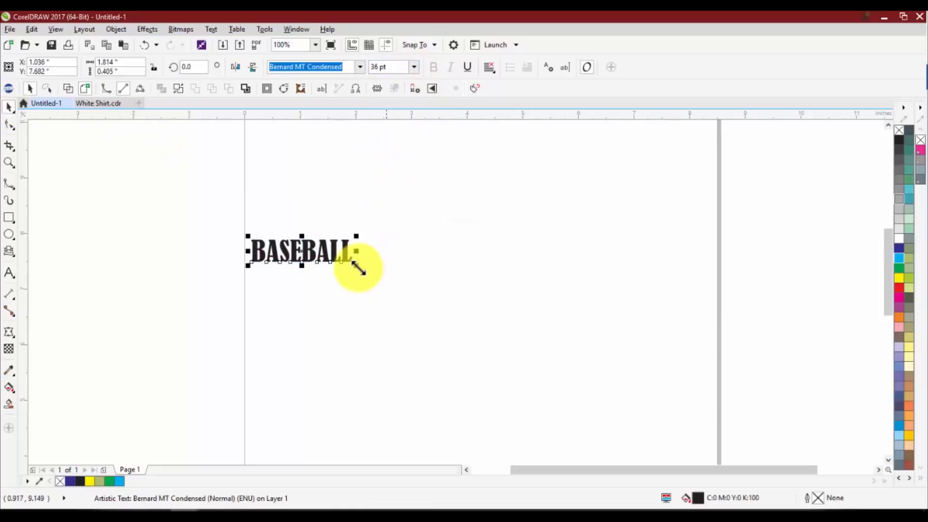
drag(356, 265, 584, 331)
scroll(414, 217, down, 1)
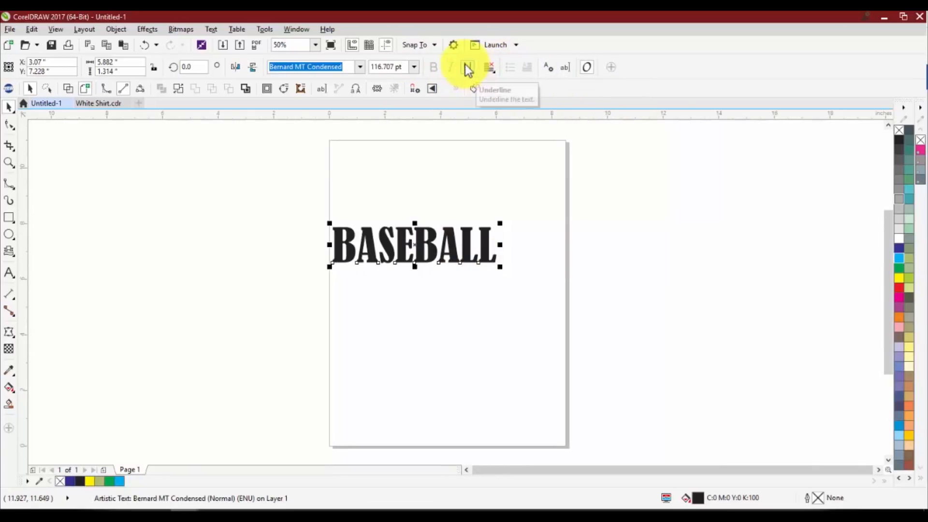
Change the BASEBALL text's font to Calisto MT, with bold turned off and italic and underline turned on
click(360, 67)
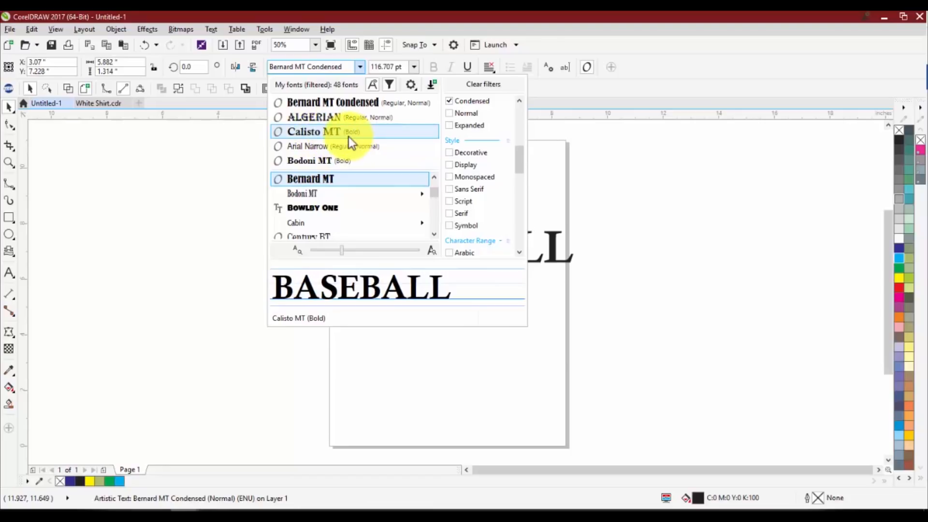
click(361, 131)
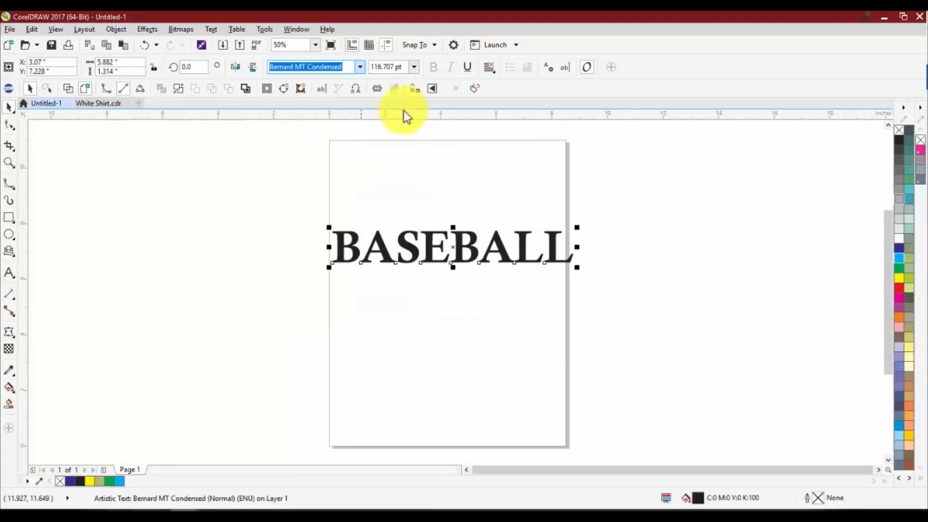
click(437, 72)
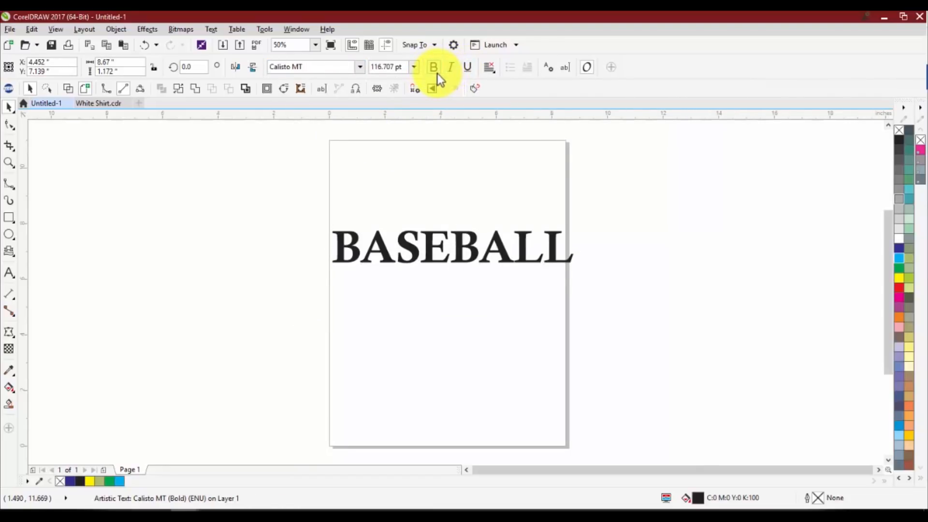
click(451, 70)
click(465, 67)
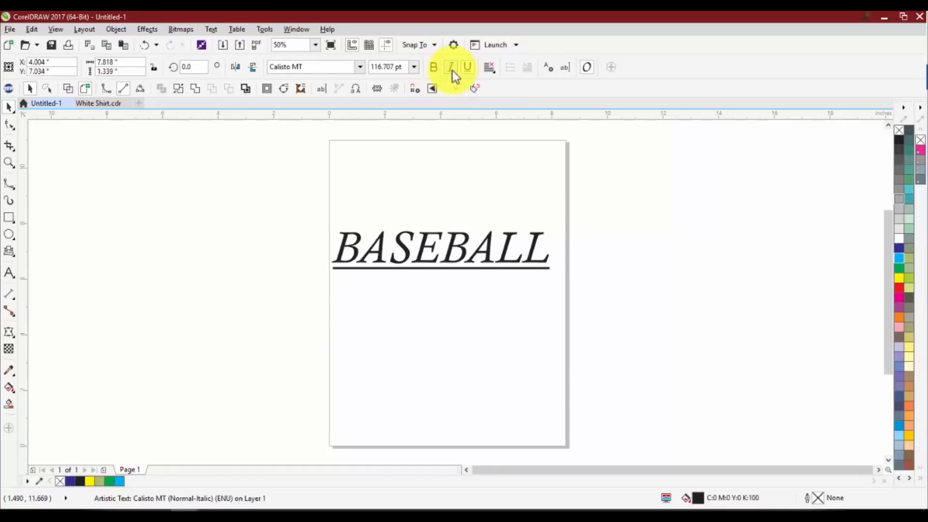
Remove the italic and underline formatting from the BASEBALL text and make it bold again
click(452, 69)
click(467, 67)
click(434, 68)
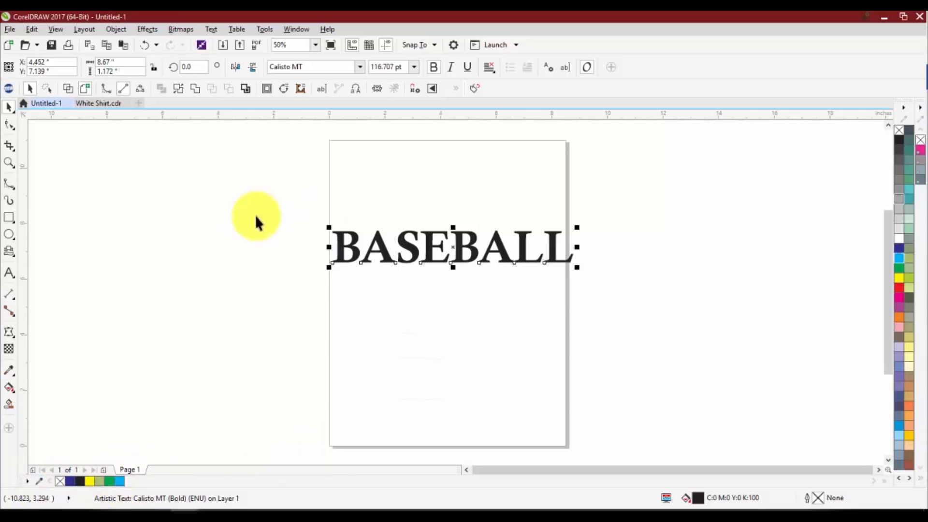
Fill the BASEBALL text with a yellow-green colour from the palette
scroll(598, 252, up, 2)
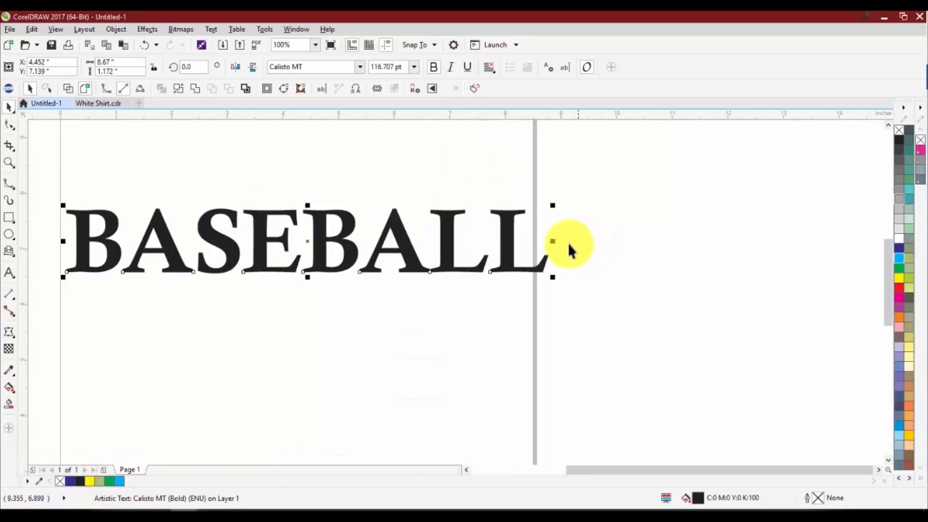
scroll(568, 211, down, 2)
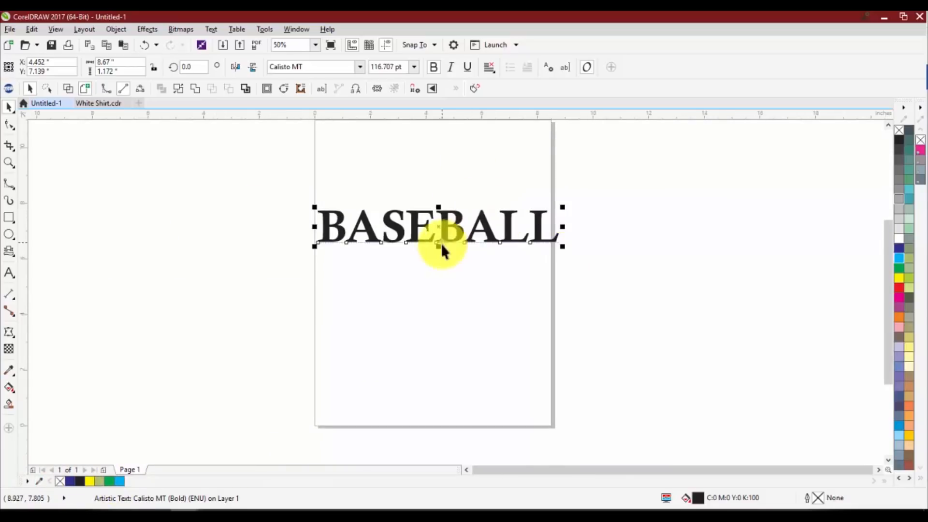
click(907, 277)
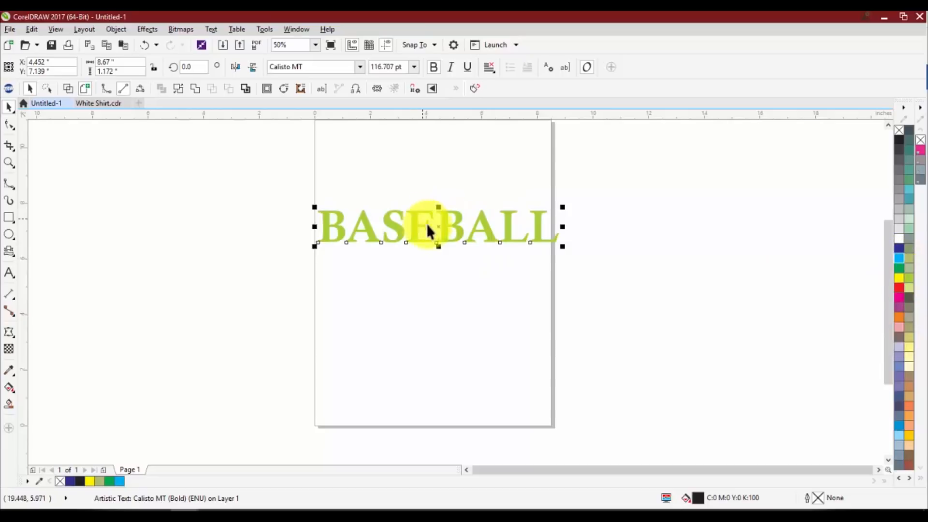
Sample the BASEBALL text's yellow-green colour into the document palette with the eyedropper
click(356, 239)
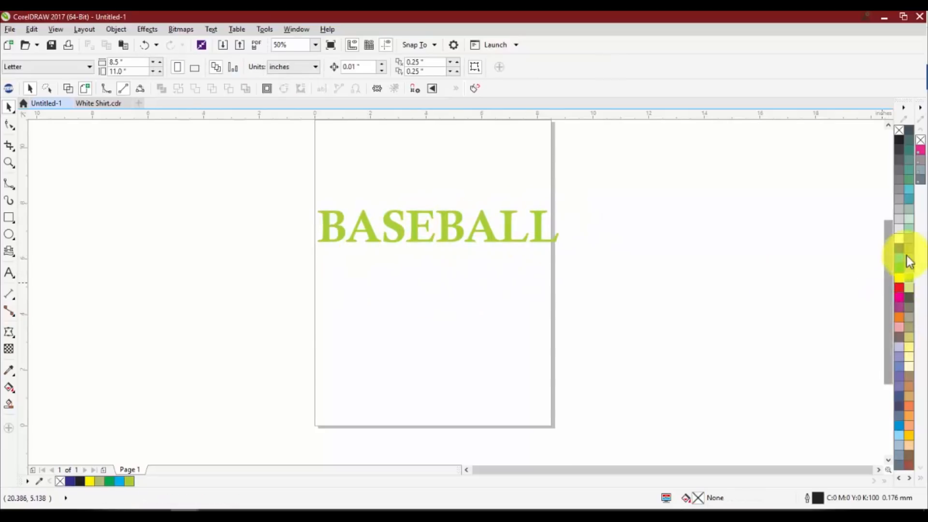
click(39, 482)
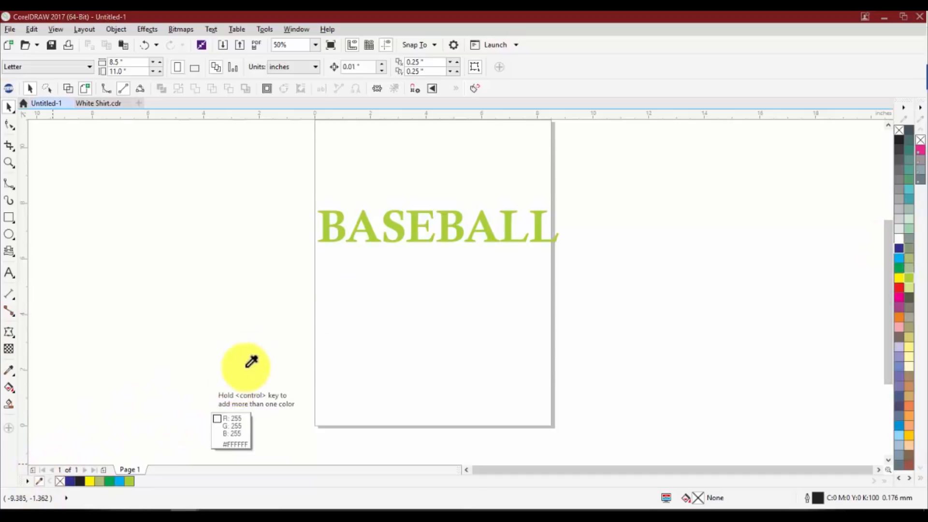
click(330, 219)
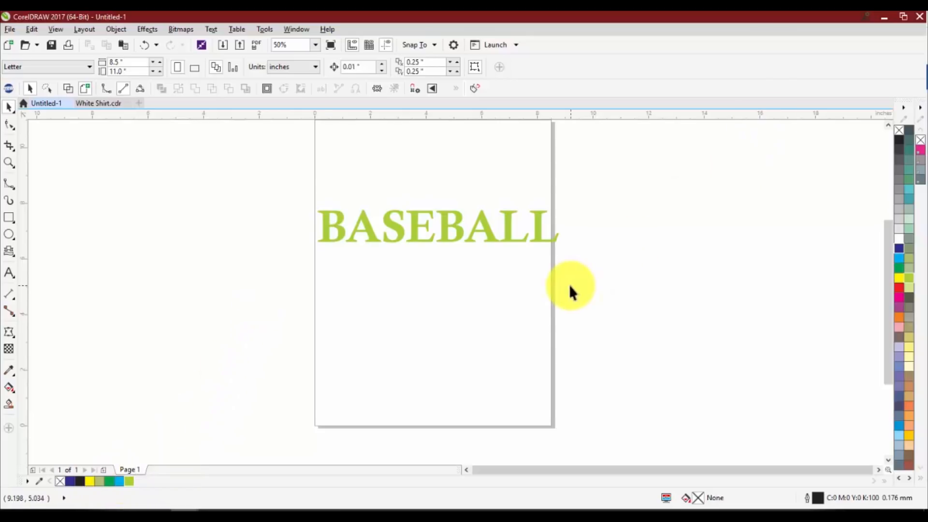
Paste the copied baseball player photo and place it beside the page, clear of the BASEBALL text
key(ctrl+v)
drag(508, 214, 771, 232)
scroll(585, 214, down, 1)
drag(661, 235, 694, 217)
scroll(694, 217, up, 1)
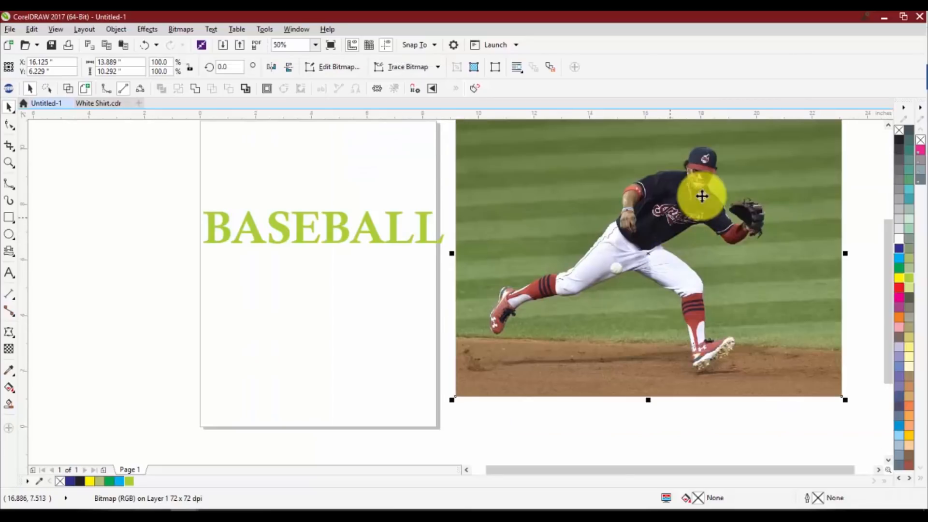
Sample the dark navy of the player's jersey into the document palette and fill the BASEBALL text with it (#1E1F28)
scroll(706, 186, up, 1)
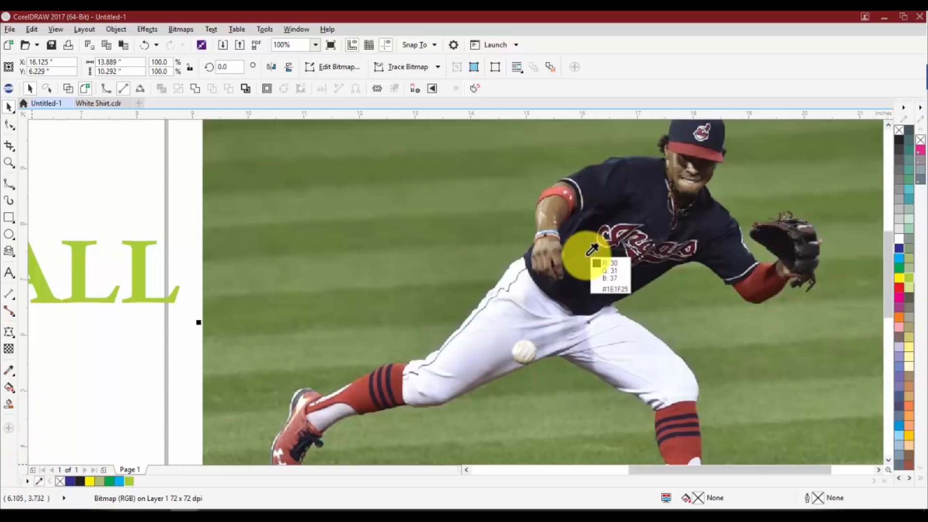
click(150, 296)
click(140, 482)
scroll(187, 290, down, 2)
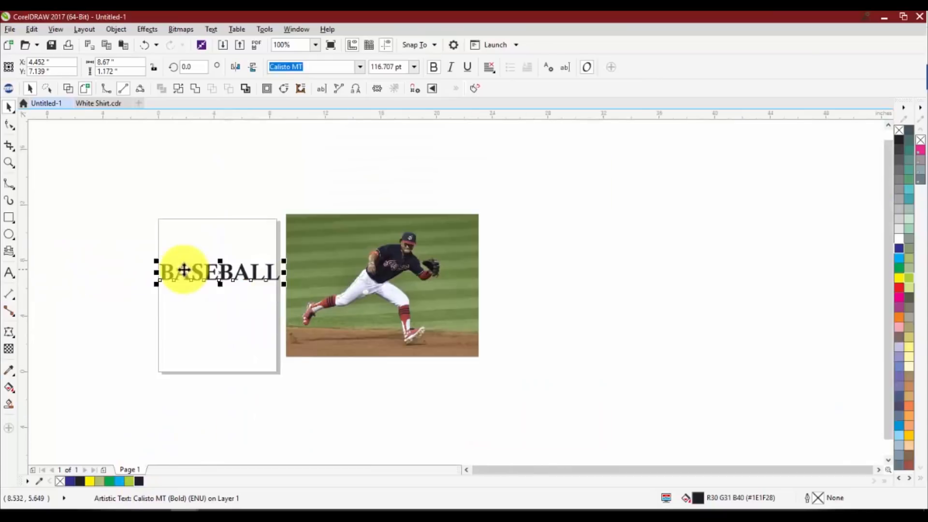
scroll(198, 271, up, 2)
scroll(205, 274, down, 2)
scroll(419, 278, up, 2)
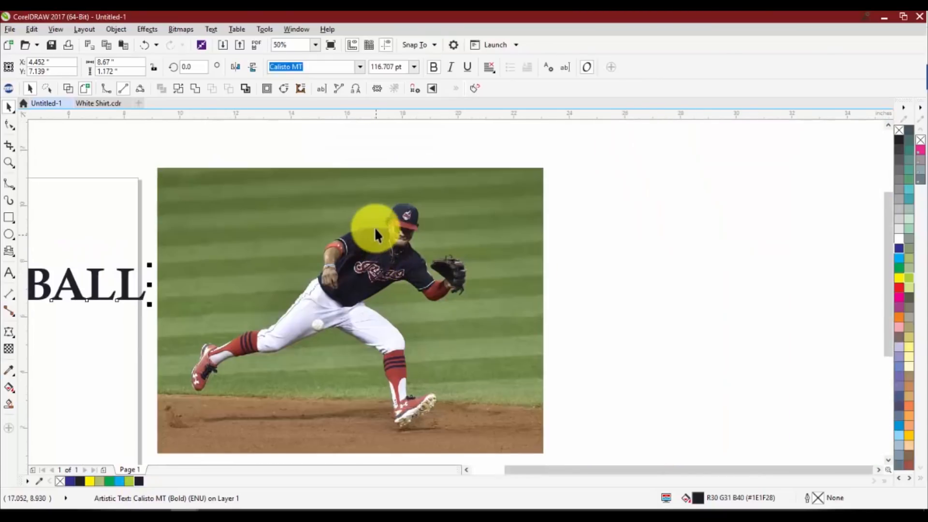
key(F8)
key(Escape)
click(9, 108)
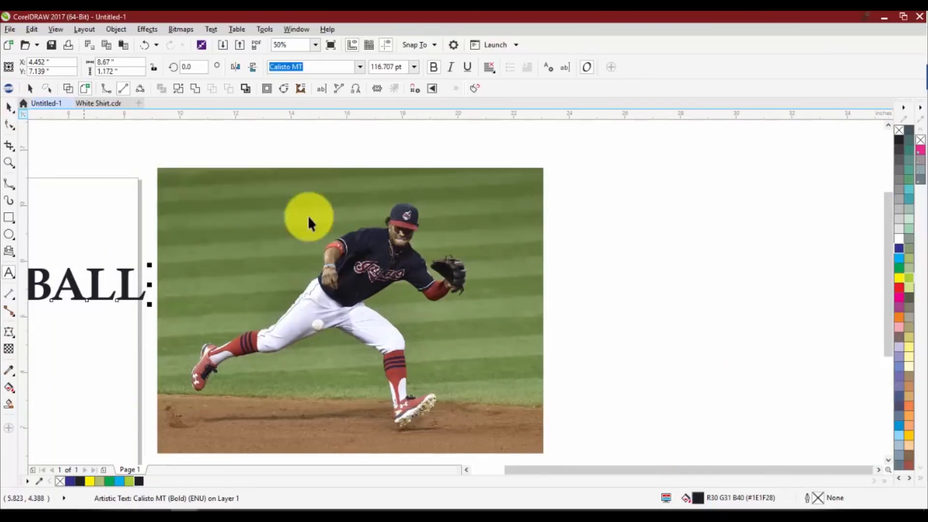
Sample a lighter grey-blue from the edge of the player's jersey shoulder and fill the BASEBALL text with it (#4A4E61)
scroll(415, 254, up, 2)
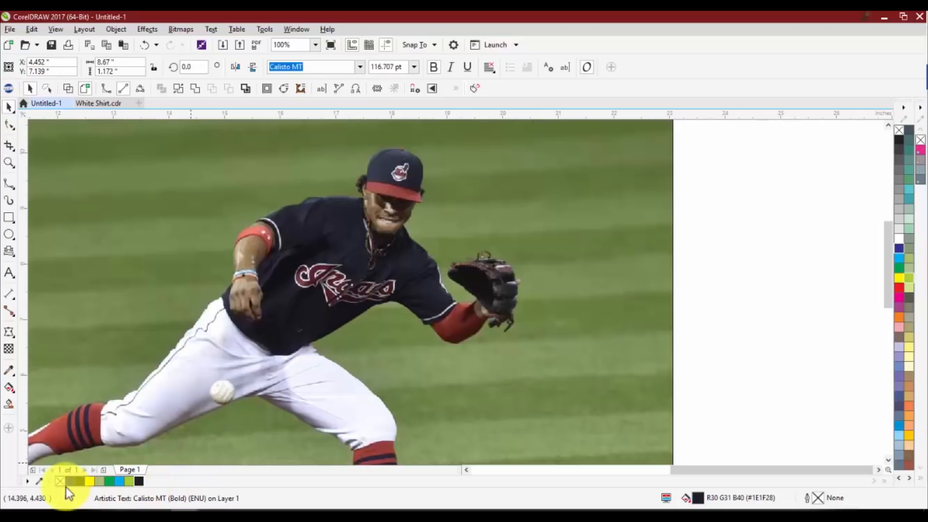
click(40, 481)
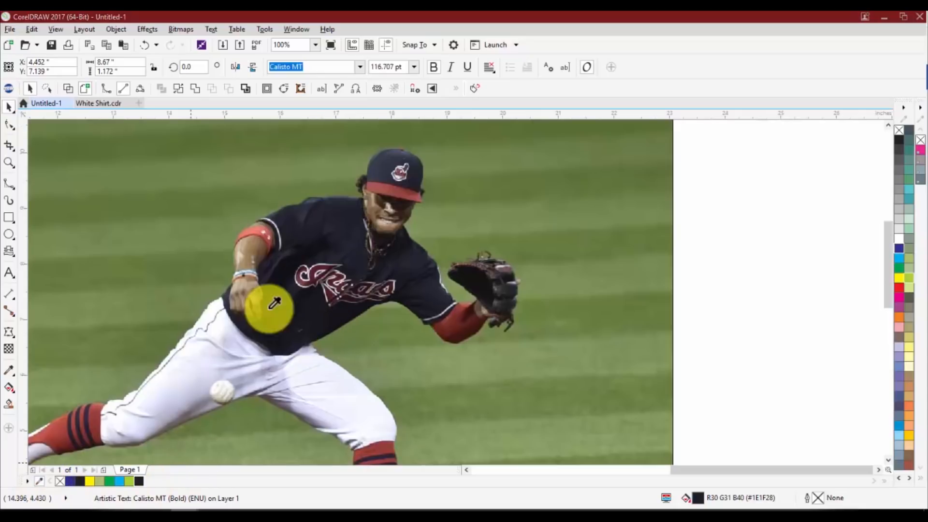
click(319, 199)
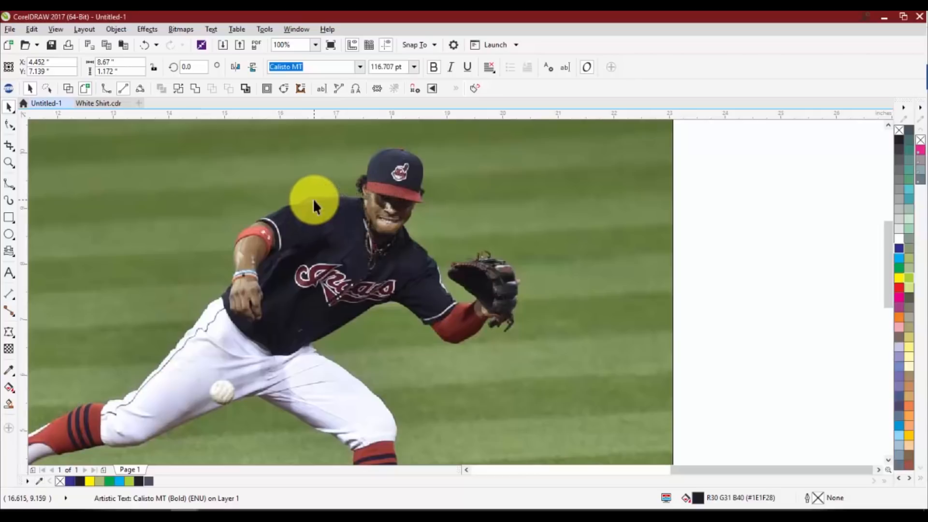
scroll(252, 256, down, 3)
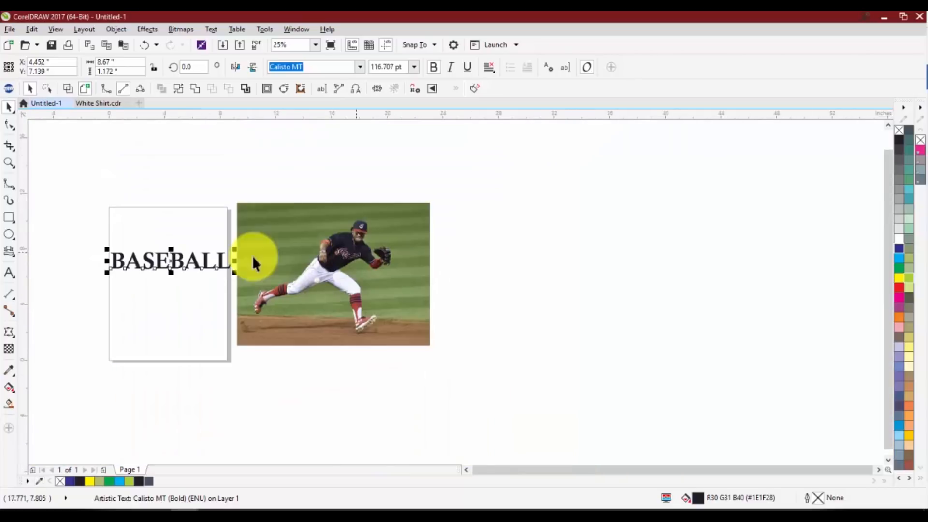
click(150, 481)
scroll(155, 290, up, 1)
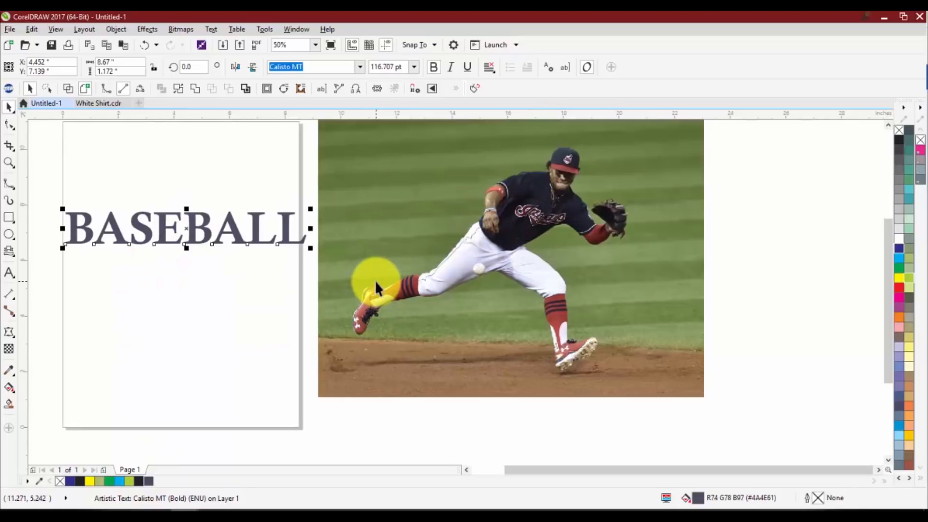
click(230, 316)
Delete the baseball player photo beside the page
scroll(398, 244, down, 1)
click(413, 243)
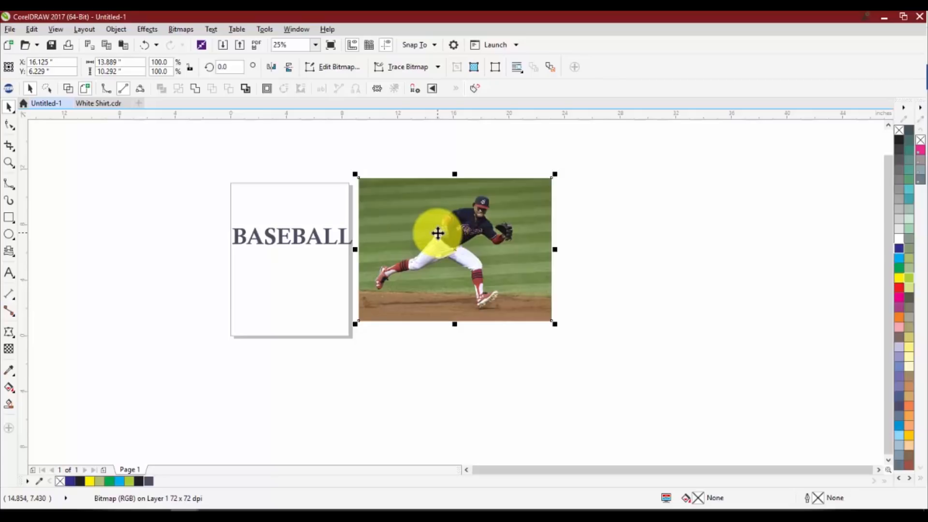
key(Delete)
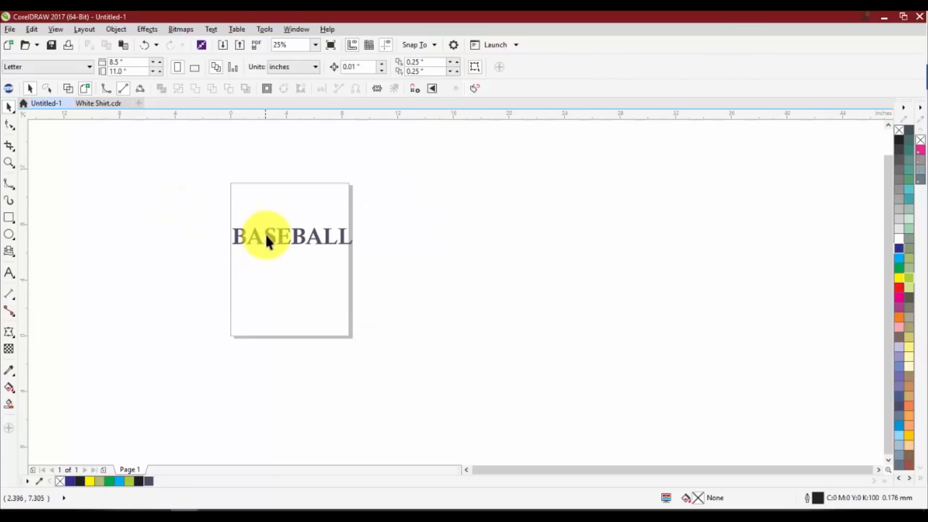
Change the BASEBALL text's font to Gill Sans MT Ext Condensed Bold and scale the text up to about 427 pt
click(266, 241)
click(361, 66)
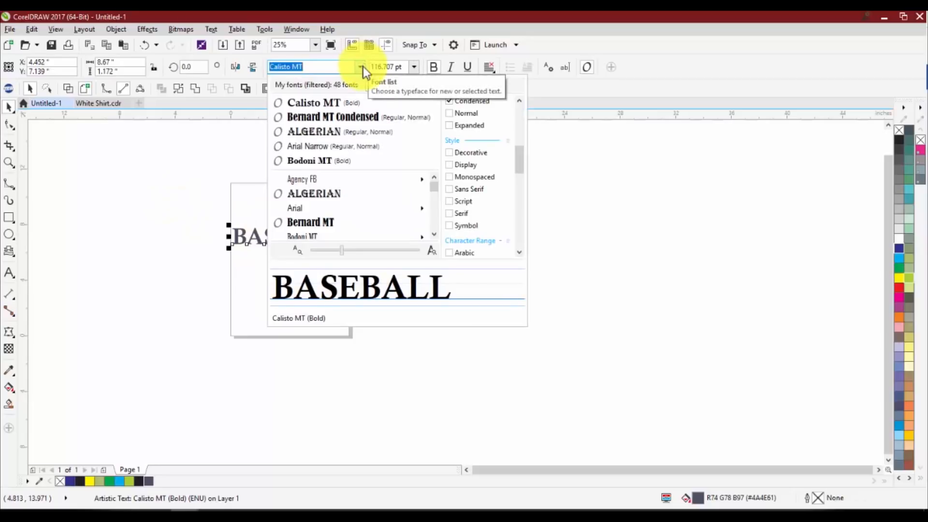
mouse_move(314, 182)
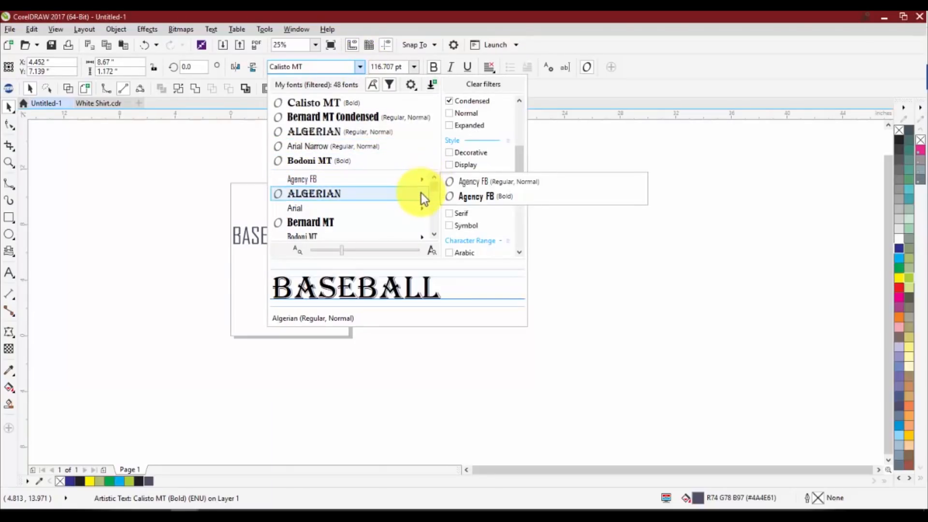
mouse_move(423, 209)
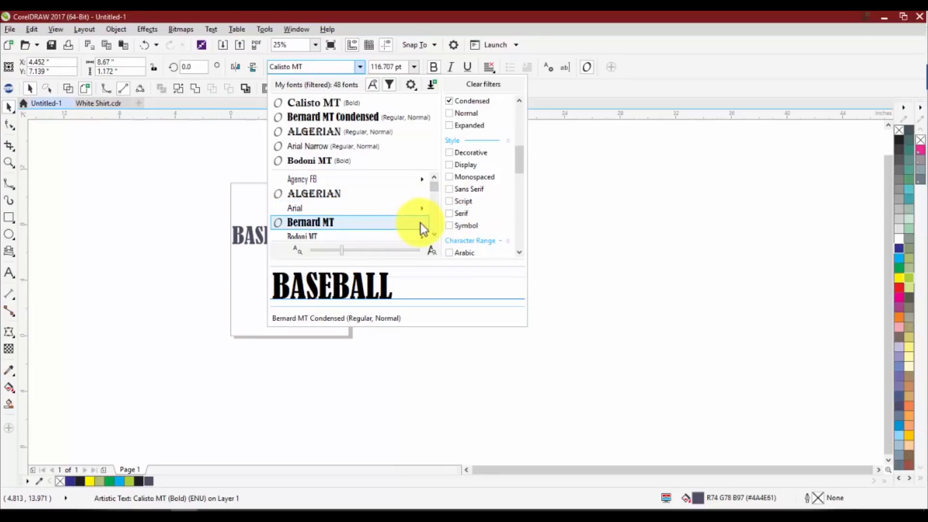
scroll(411, 211, down, 4)
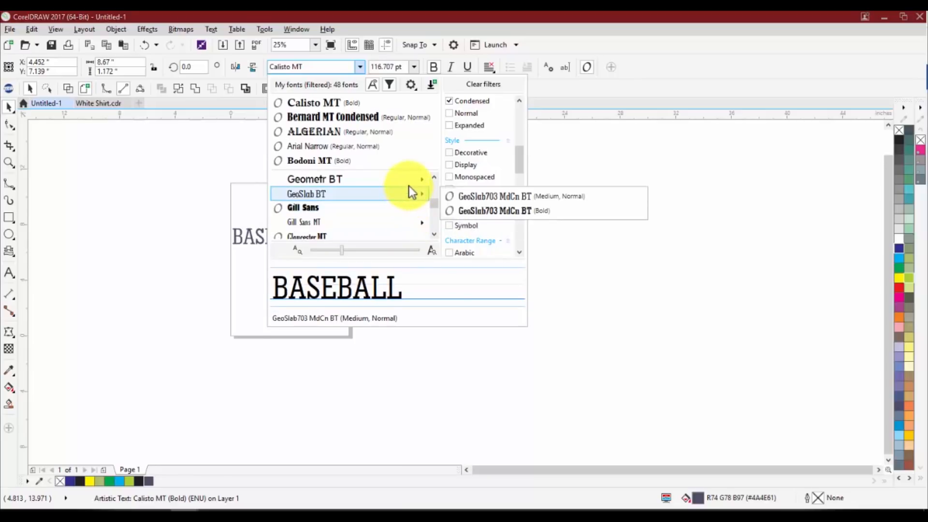
mouse_move(409, 179)
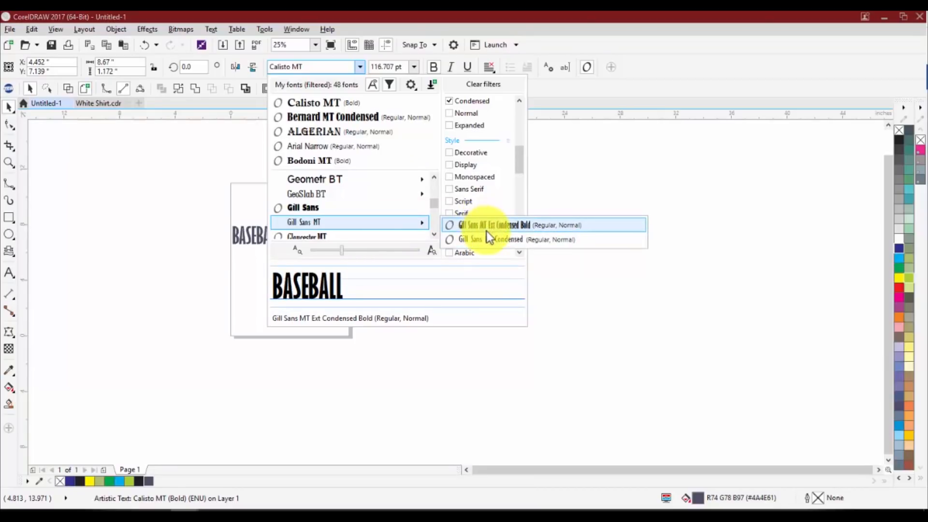
click(488, 228)
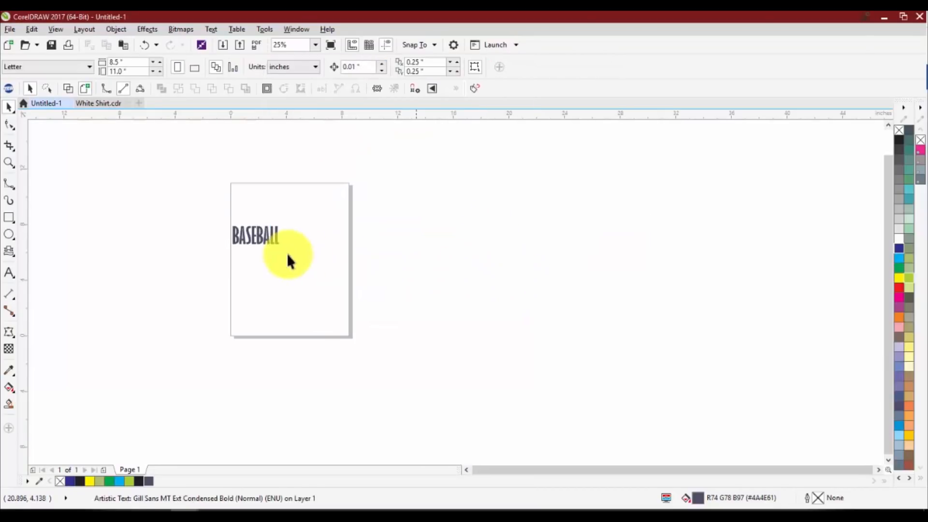
drag(309, 261, 414, 294)
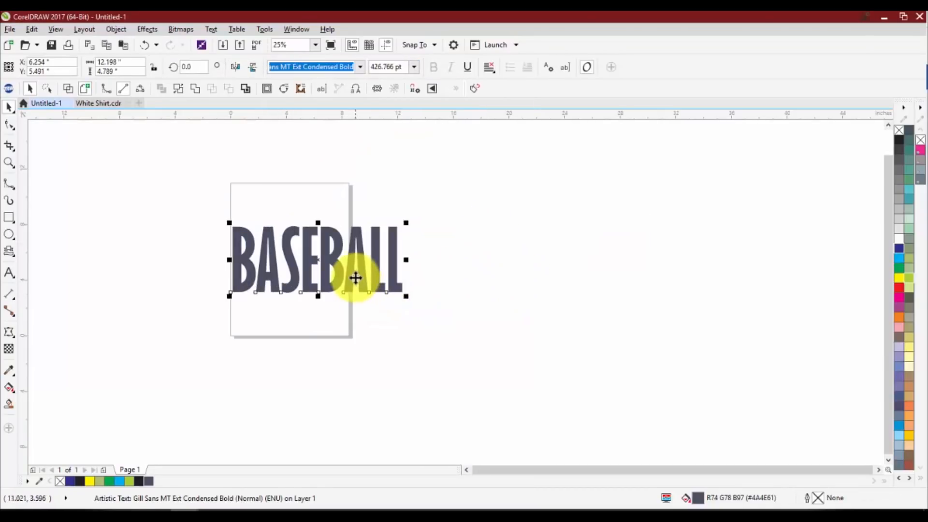
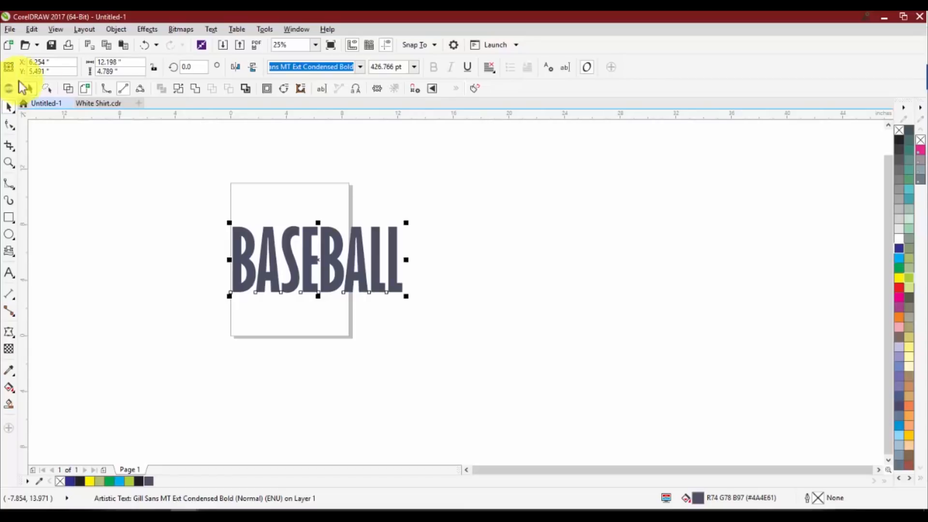
Examine the font list's preview of alternative fonts for the BASEBALL text and its font display options
click(360, 66)
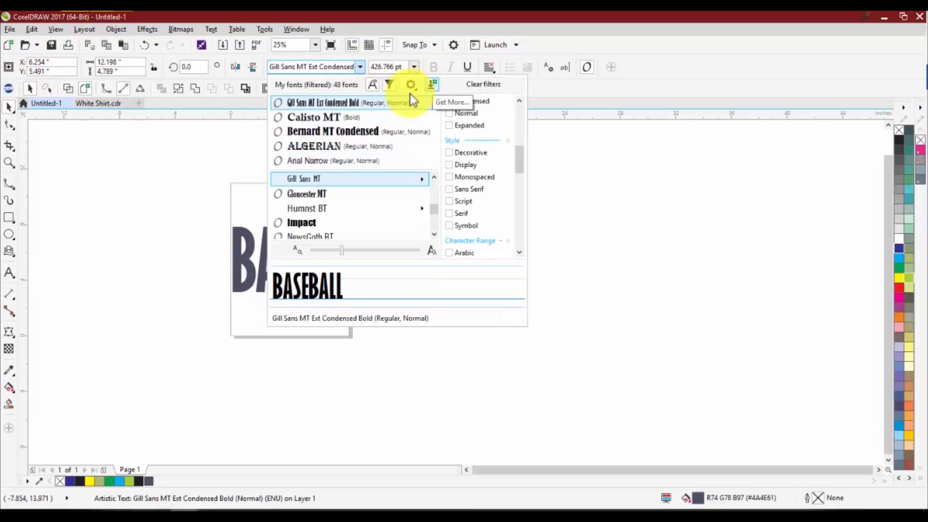
mouse_move(385, 184)
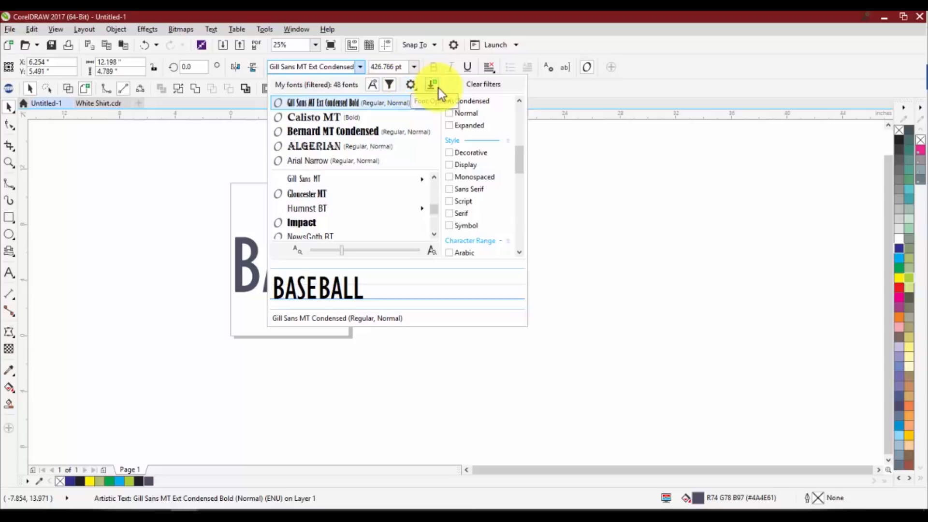
click(409, 85)
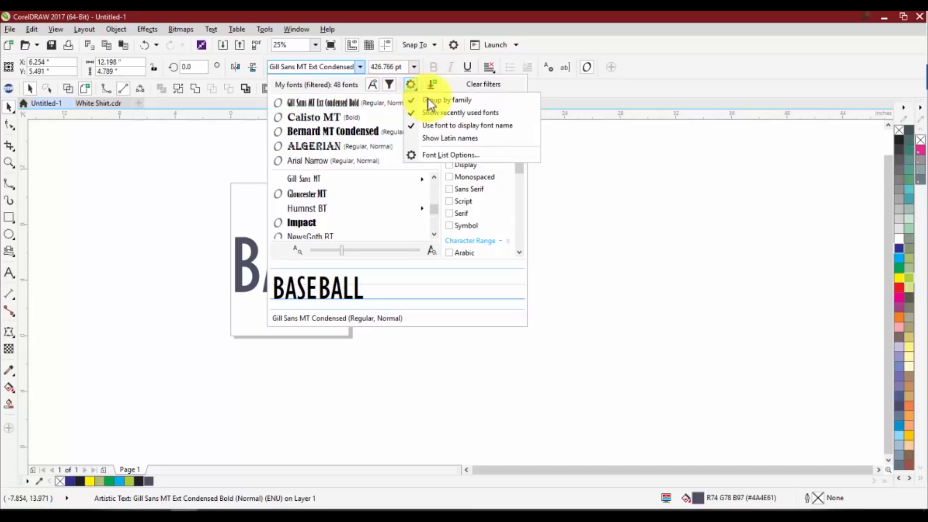
click(408, 83)
click(408, 84)
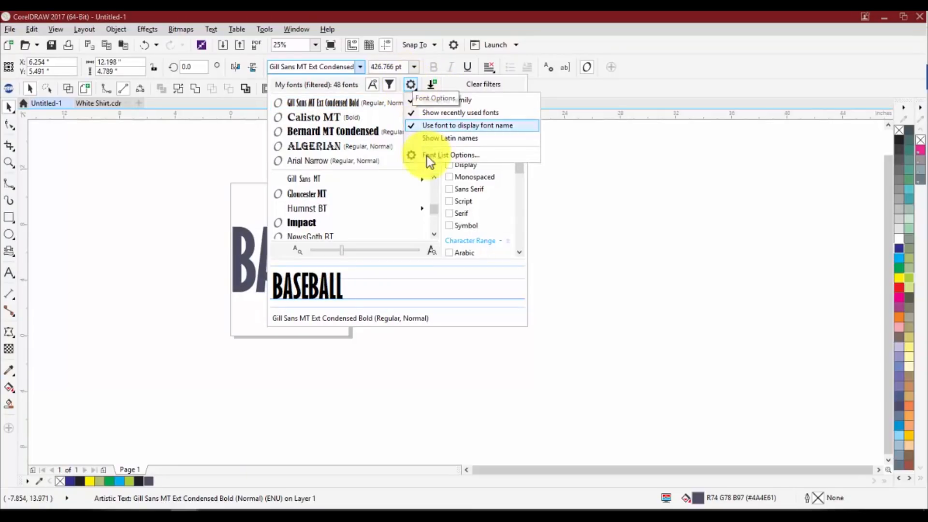
click(161, 179)
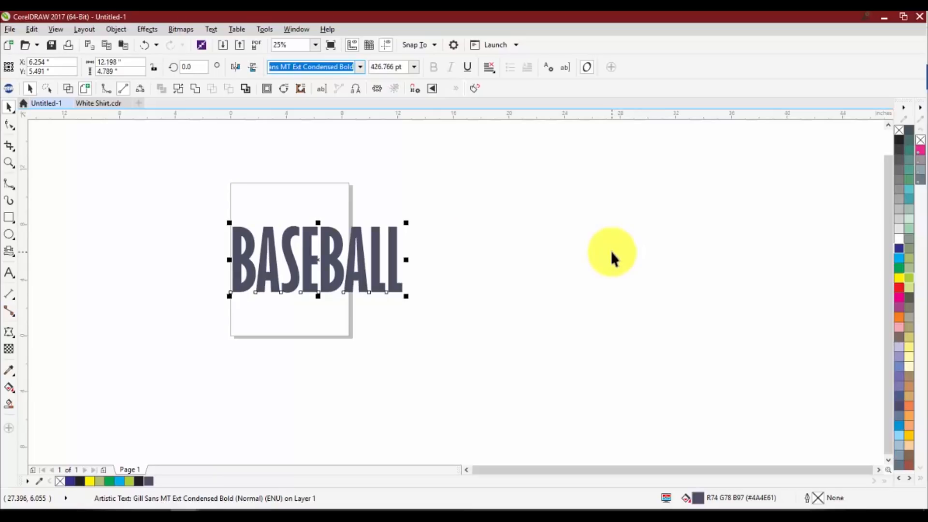
Draw an ellipse as a perfect circle about 12 inches across, to the right of the page
click(8, 234)
drag(566, 207, 399, 361)
key(space)
Move the BASEBALL text up over the page's upper edge and reduce its height to about 2.69 inches, keeping its width
drag(353, 245, 366, 205)
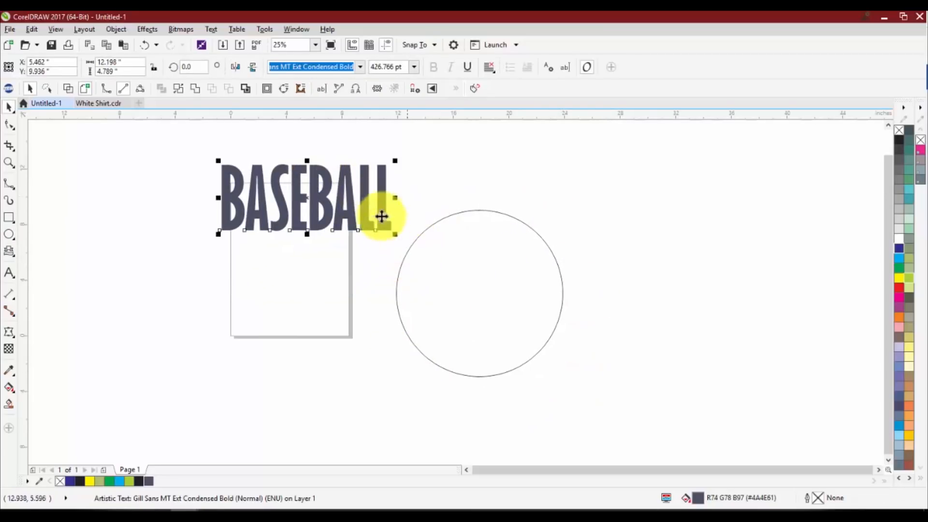
drag(305, 236, 310, 208)
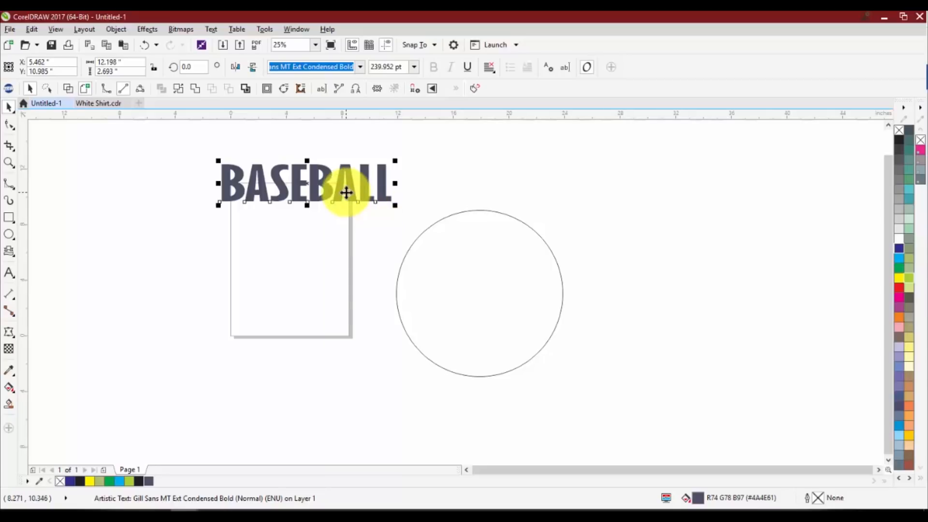
Duplicate the BASEBALL text above the circle and, with the Envelope docker open, reduce the copy's height to about 2.32 inches
drag(348, 190, 579, 179)
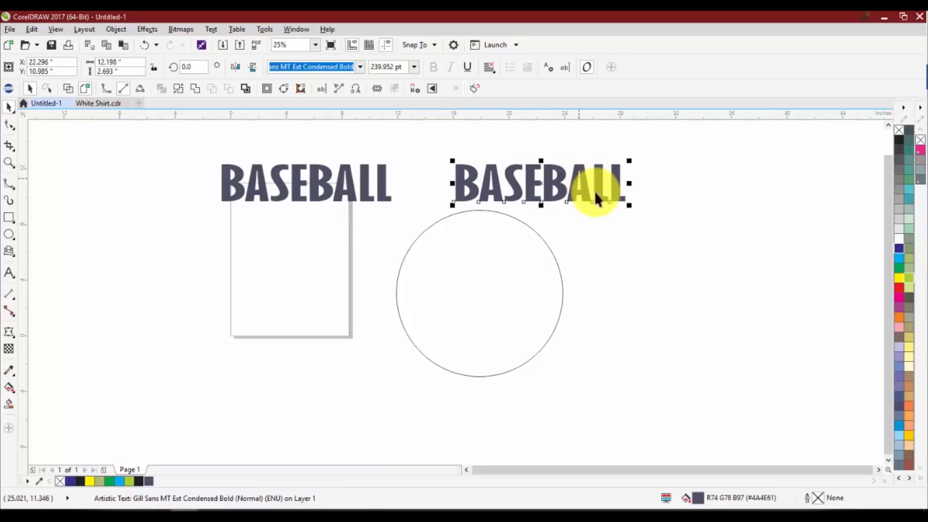
click(147, 29)
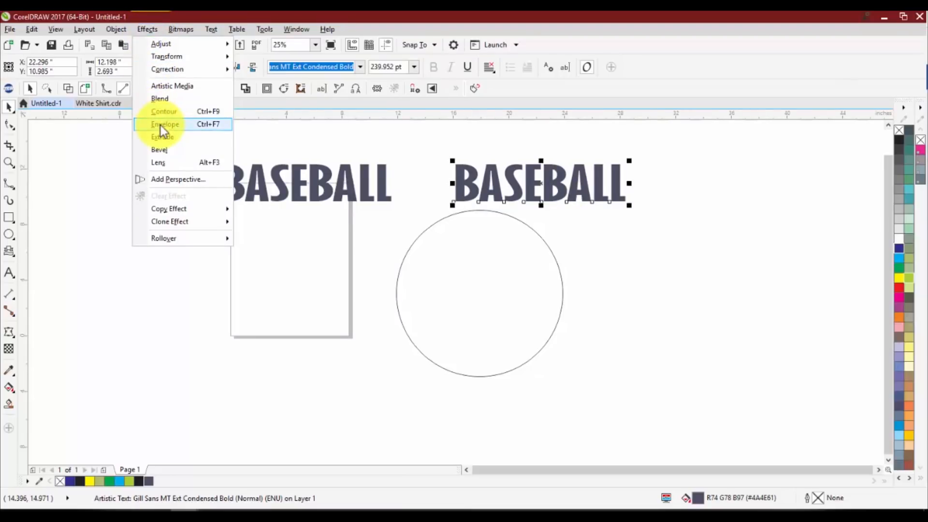
click(161, 124)
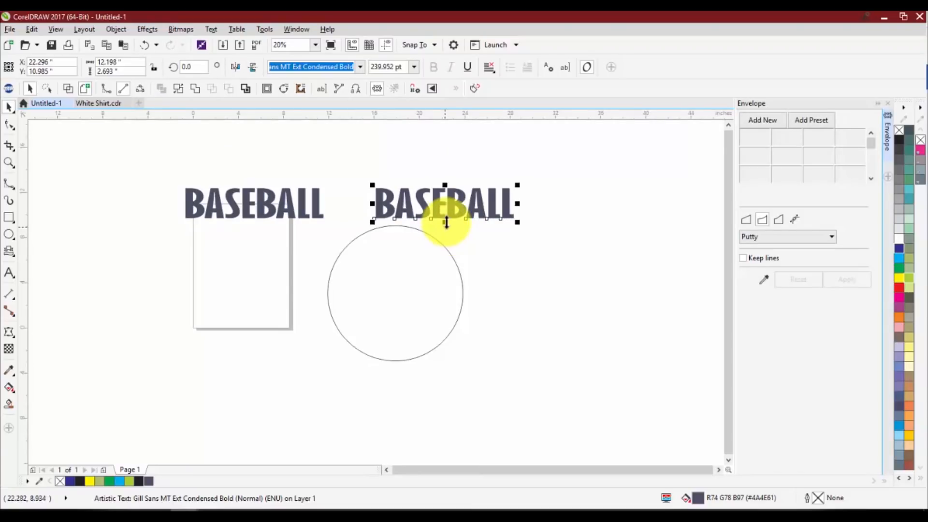
drag(445, 222, 449, 218)
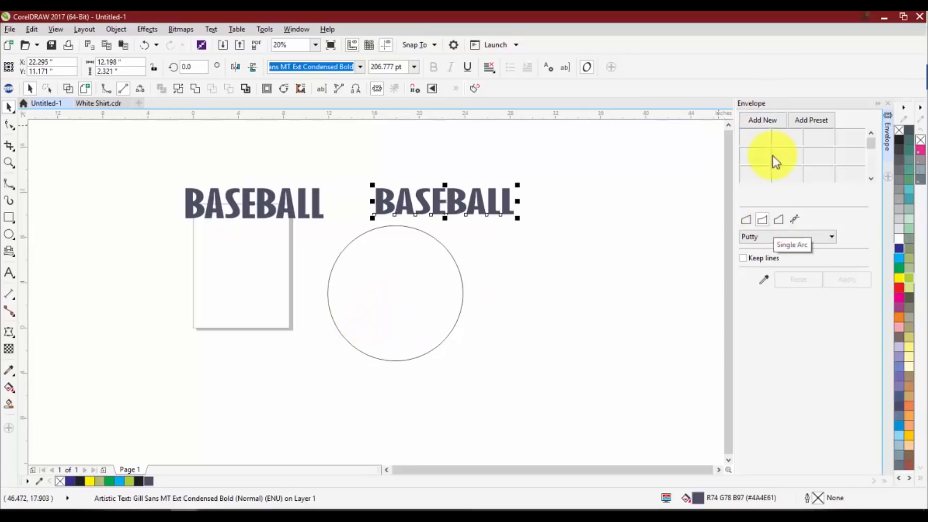
Try to arch the BASEBALL copy with a Single Arc envelope and place it over the circle
click(766, 122)
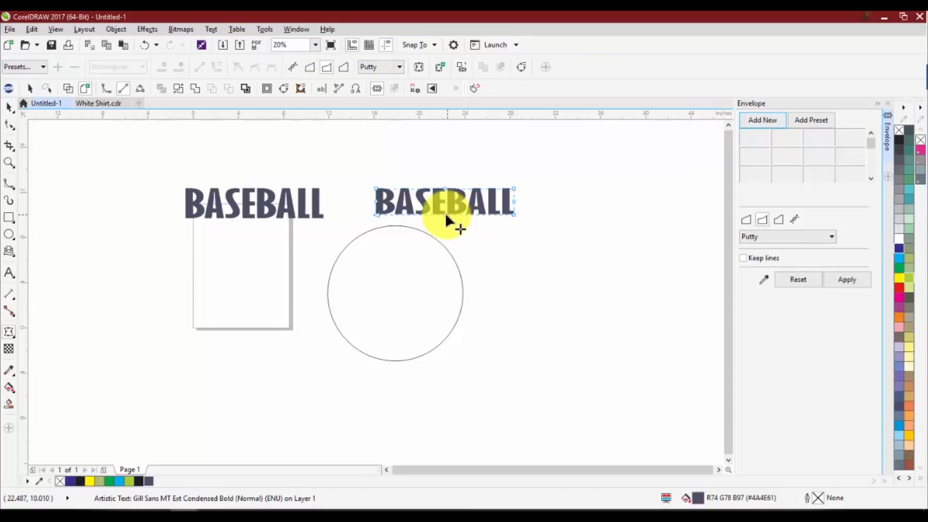
drag(449, 196, 404, 226)
key(space)
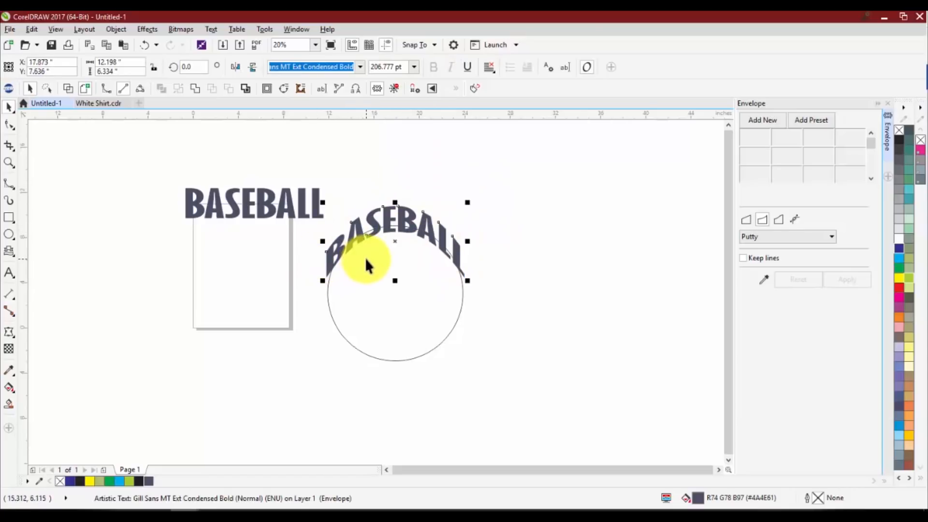
key(ctrl+z)
key(ctrl+z)
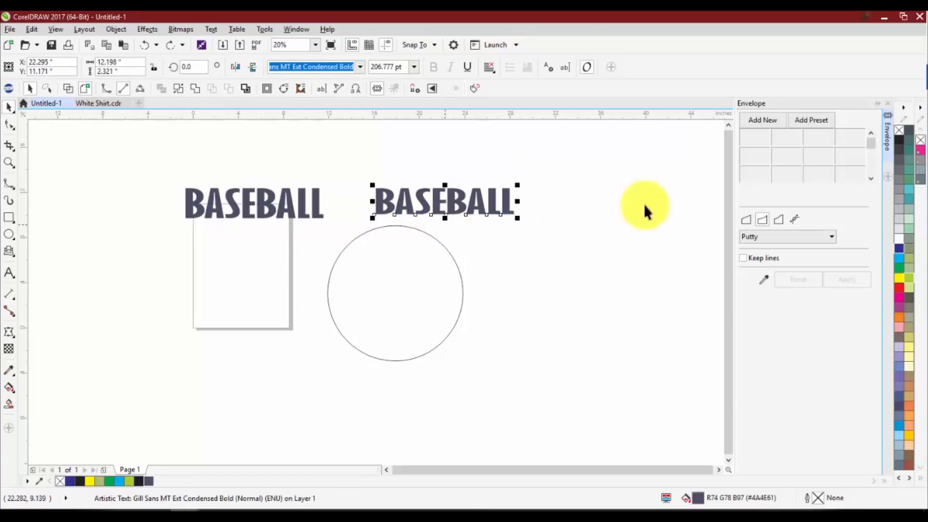
Bend the BASEBALL copy upward into an arch with a Single Arc envelope and move it to the upper right of the circle
click(760, 122)
drag(445, 216, 455, 186)
key(space)
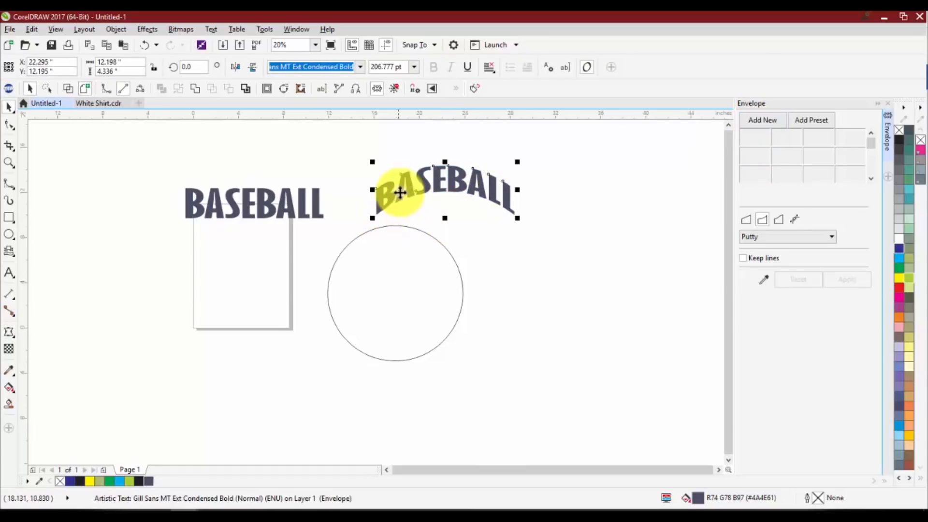
drag(425, 182, 521, 175)
key(Escape)
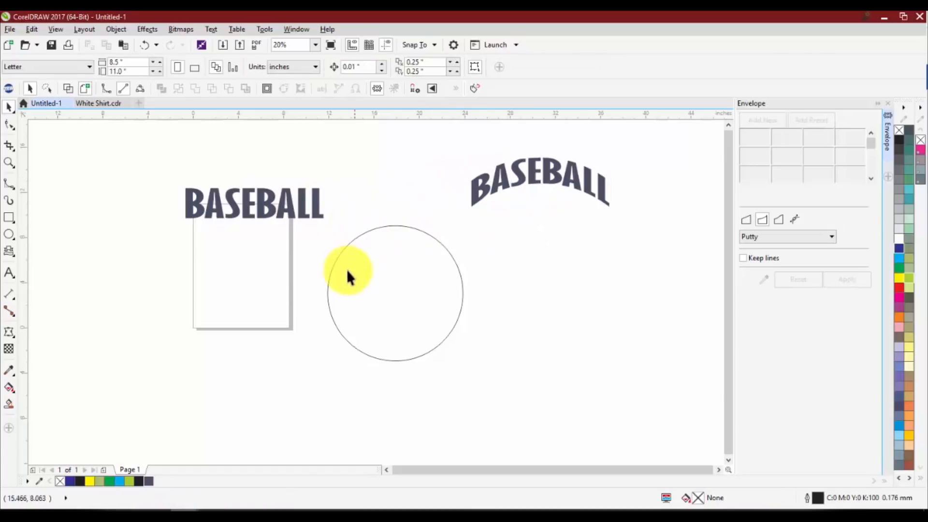
Fit the straight BASEBALL text to the circle's path, centred over its top, with Fit Text to Path
click(298, 207)
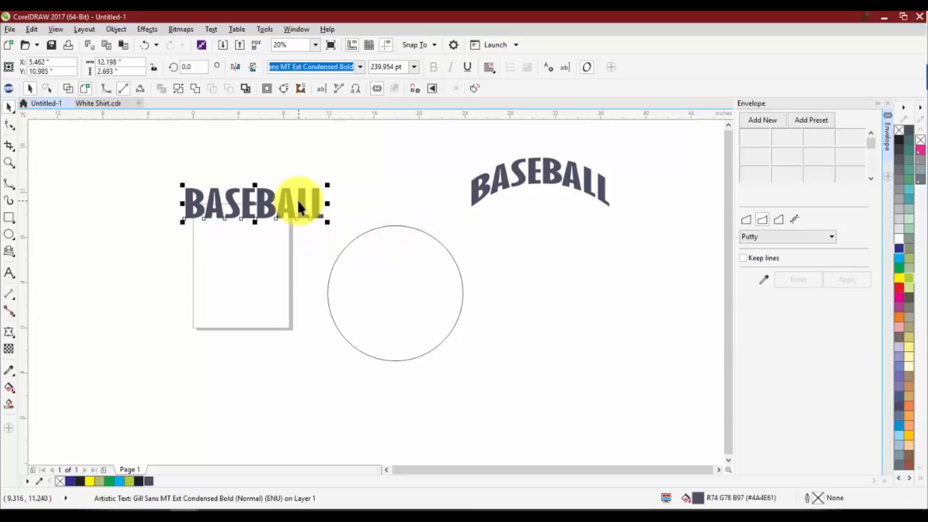
click(211, 29)
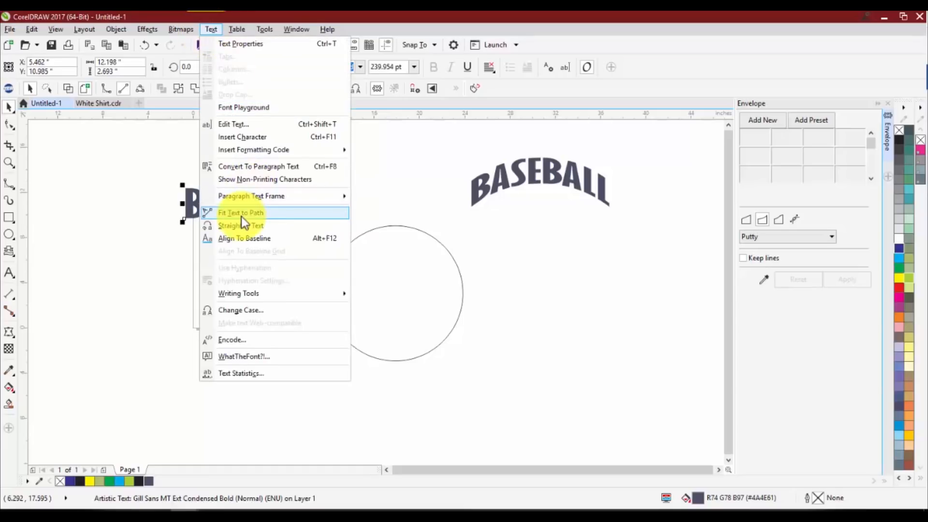
click(384, 156)
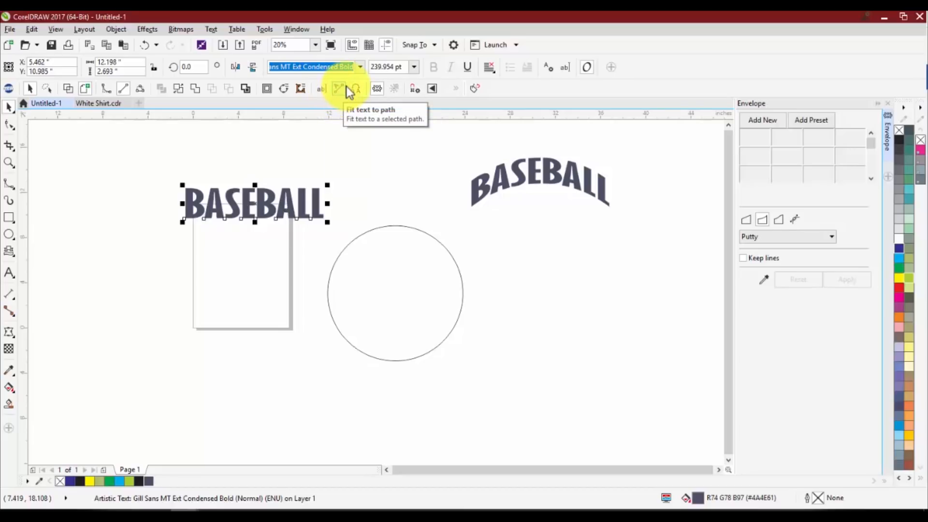
click(213, 30)
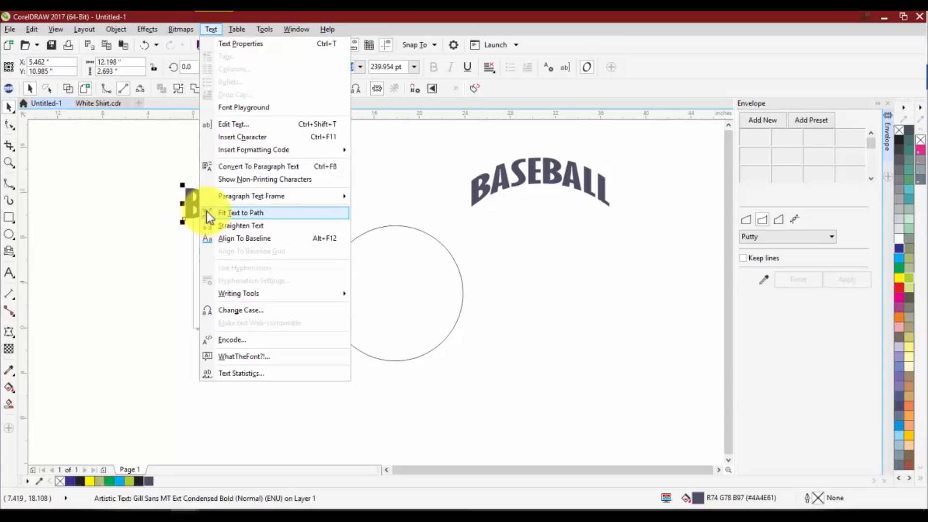
click(152, 208)
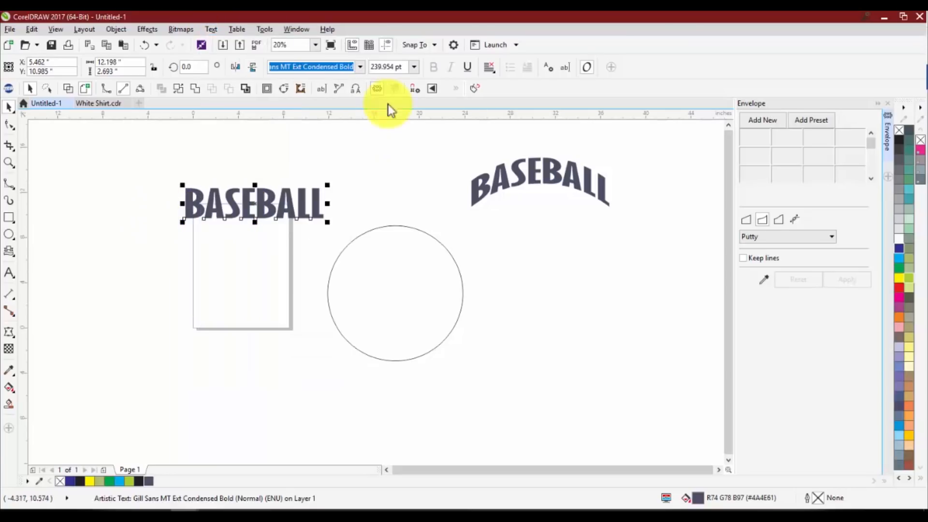
click(338, 91)
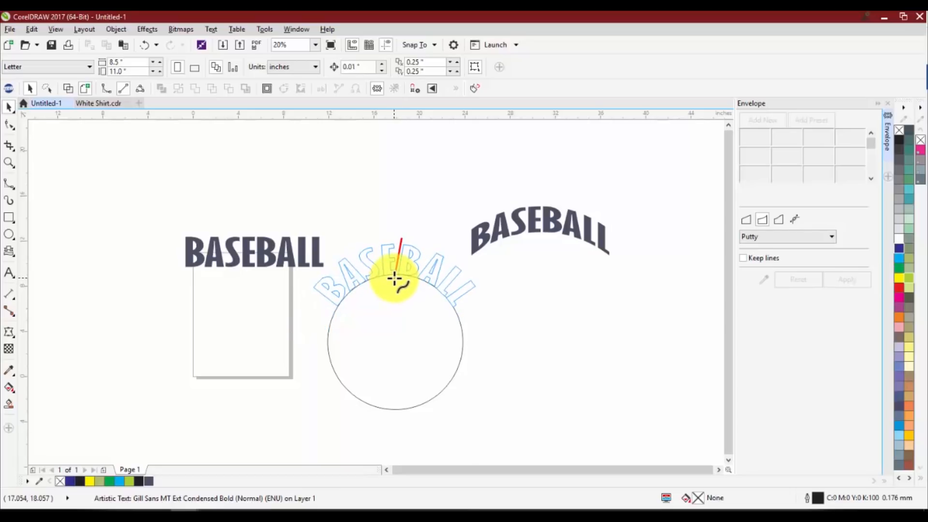
click(395, 278)
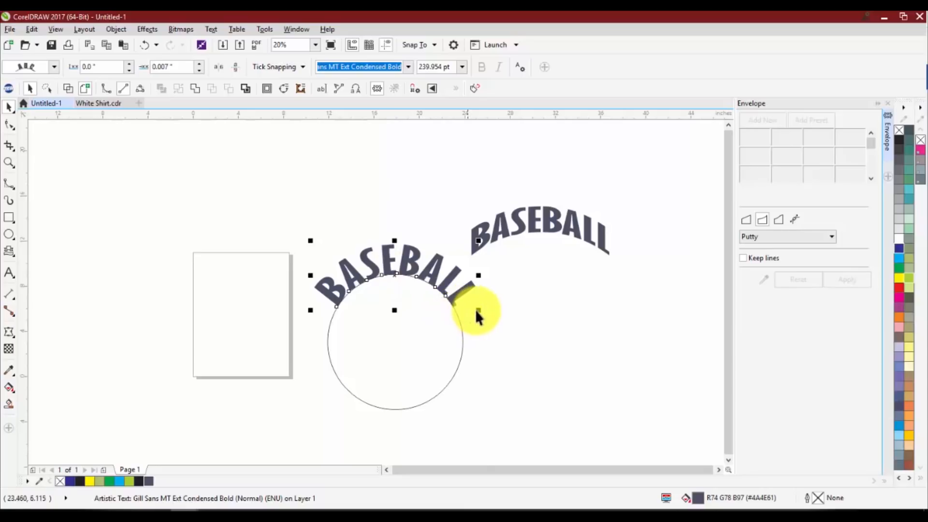
Try resizing the BASEBALL text on the circle to about 274 pt freehand, and to font sizes of 50 pt and 500 pt
drag(479, 311, 503, 399)
click(488, 324)
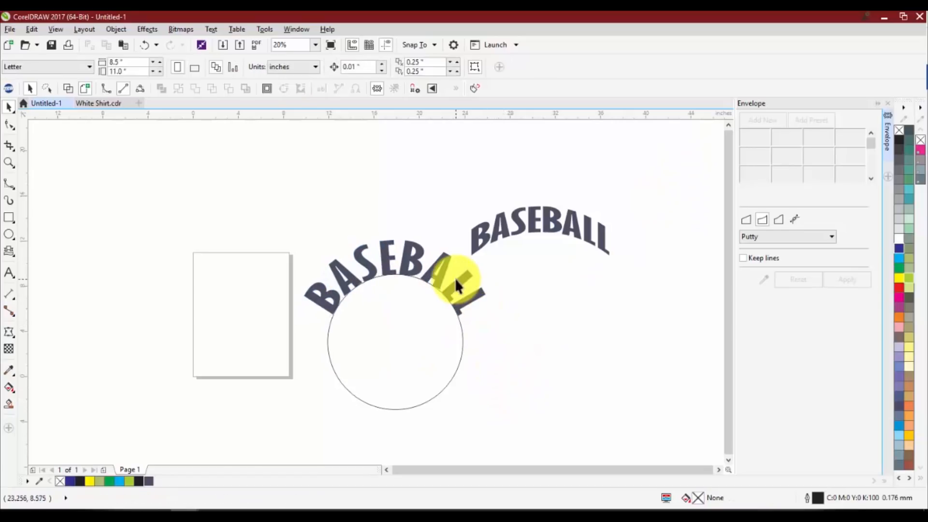
click(457, 286)
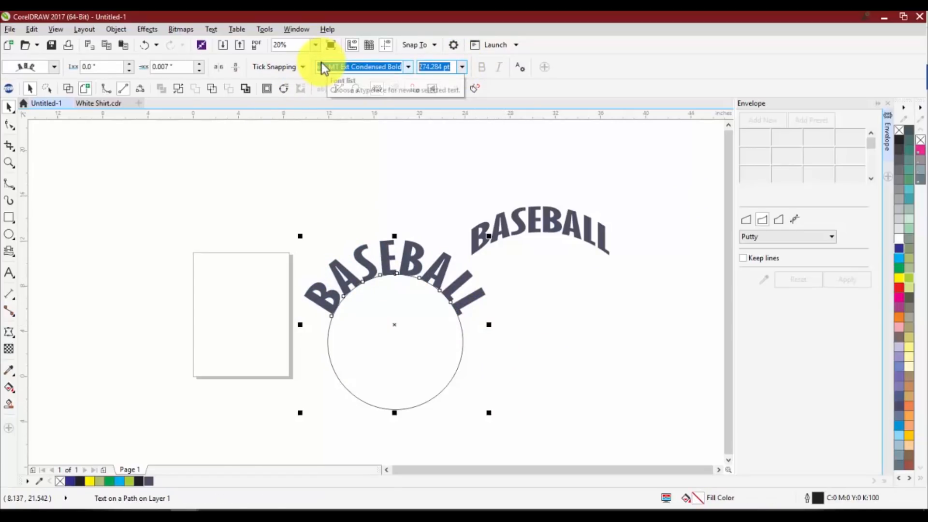
text(50)
key(Return)
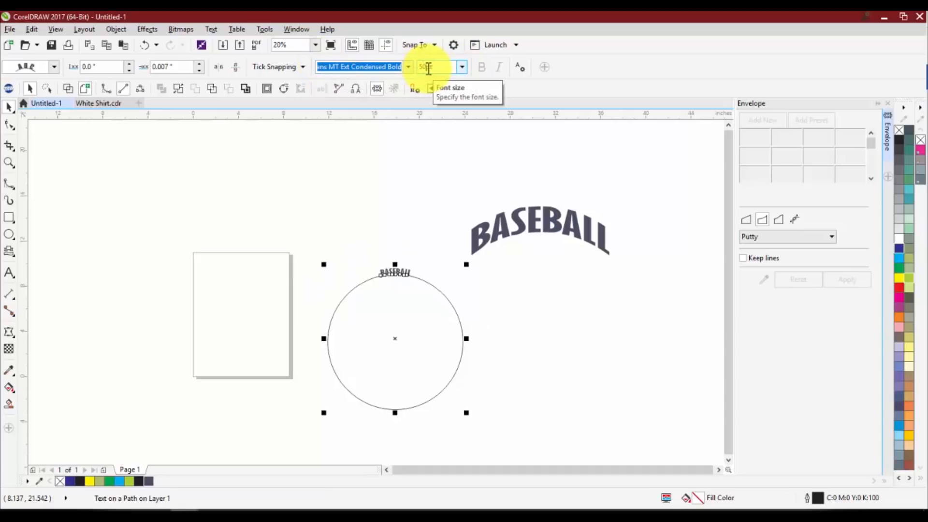
text(0)
key(Return)
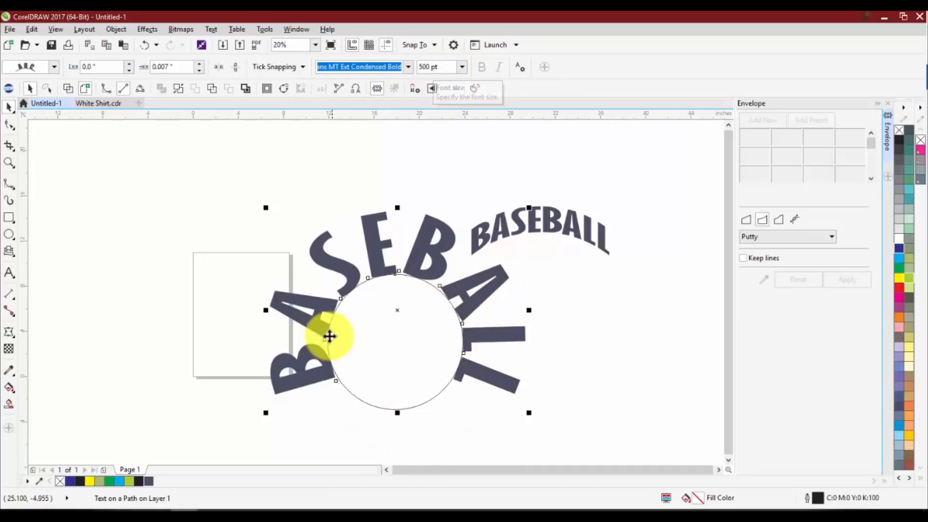
Try squashing the circle together with its text, undo it, and flatten only the text on the path to about 185 pt
drag(395, 207, 396, 266)
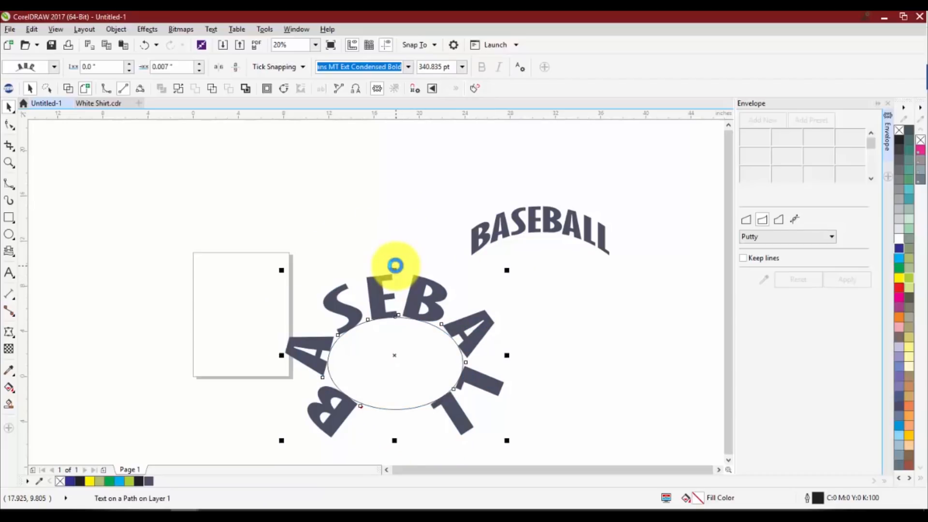
key(ctrl+z)
click(392, 208)
click(372, 235)
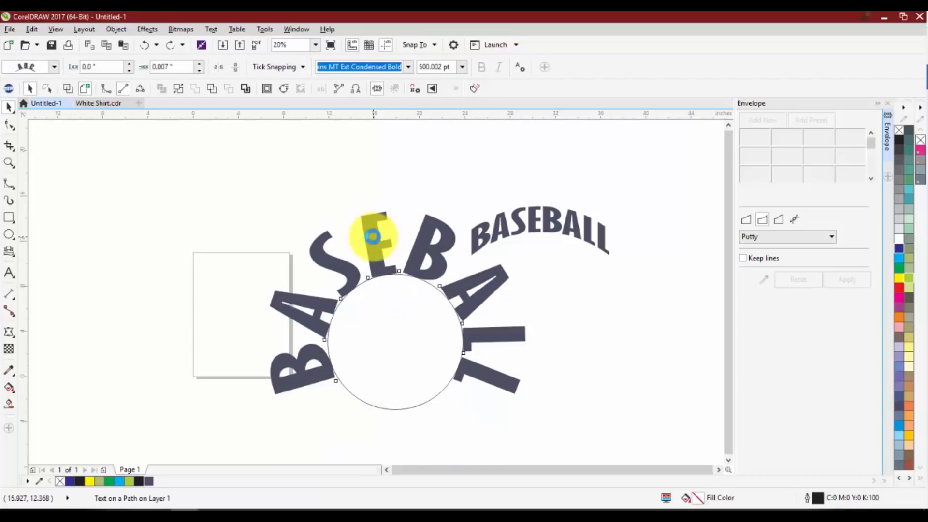
double_click(372, 236)
drag(397, 207, 375, 321)
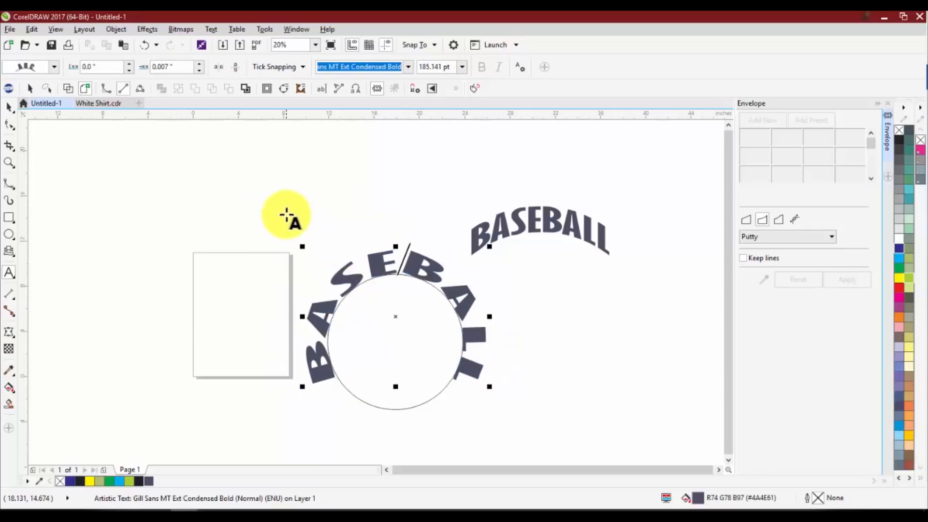
click(9, 108)
click(305, 257)
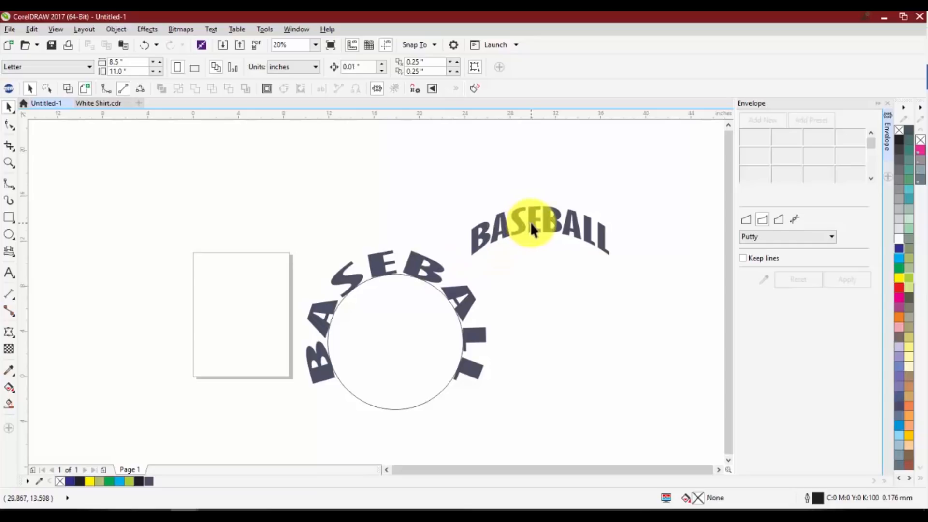
Move the envelope-arched BASEBALL text higher, and undo the edits back to before the straight text was fitted to the circle
drag(528, 224, 535, 166)
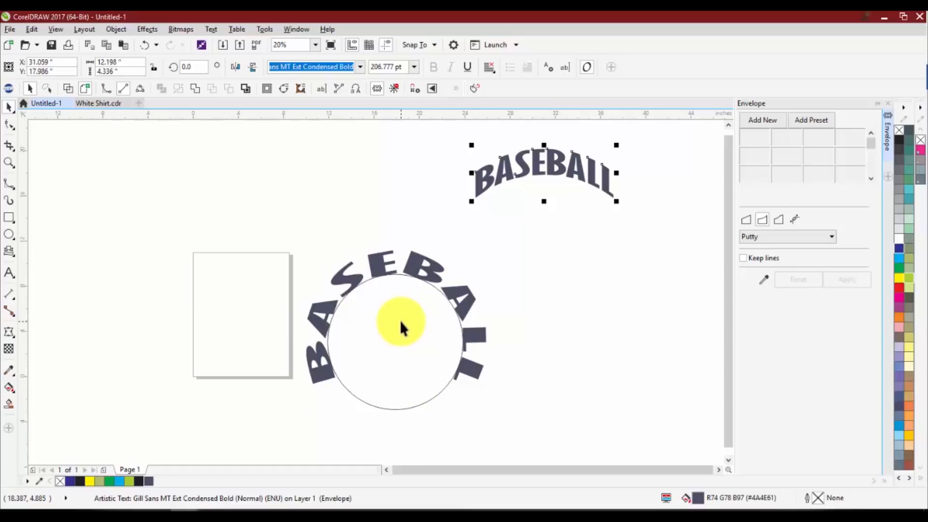
click(665, 185)
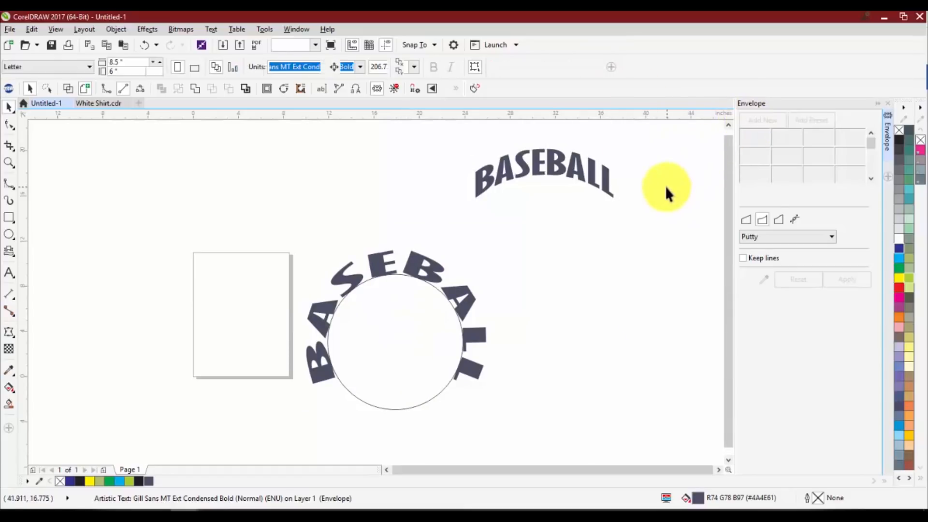
key(ctrl+z)
key(ctrl+z)
key(ctrl+z)
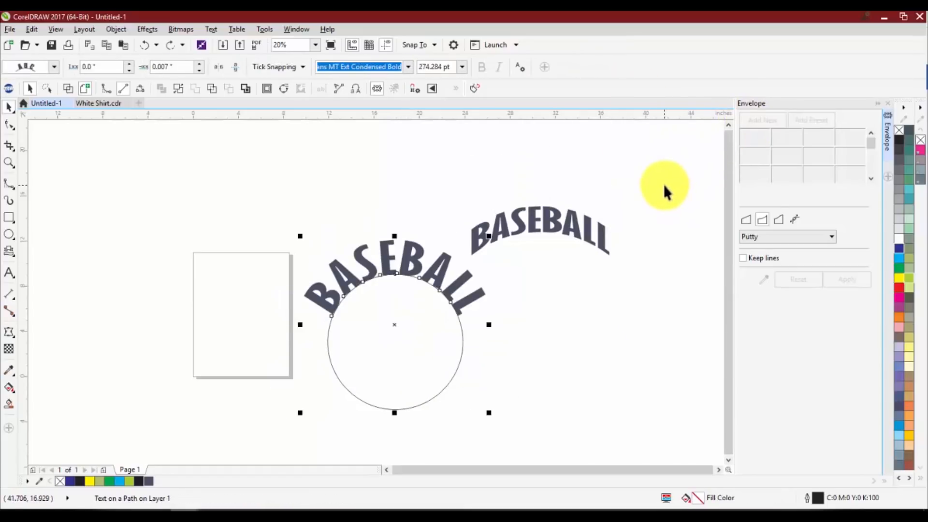
key(ctrl+z)
Move the circle down and to the left so it overlaps the page's lower right corner
drag(380, 321, 306, 378)
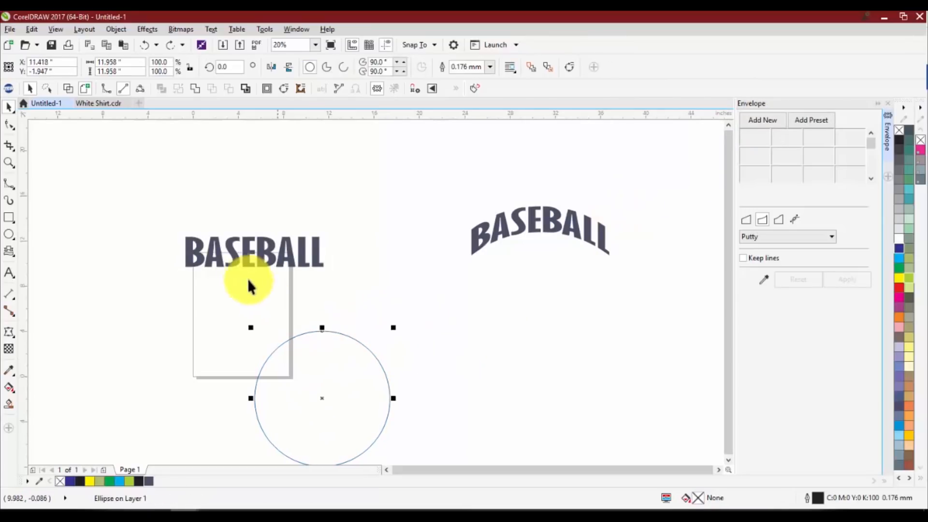
Move the straight BASEBALL text above and right of the page, and place two copies, one beside it and one below
drag(248, 261, 347, 198)
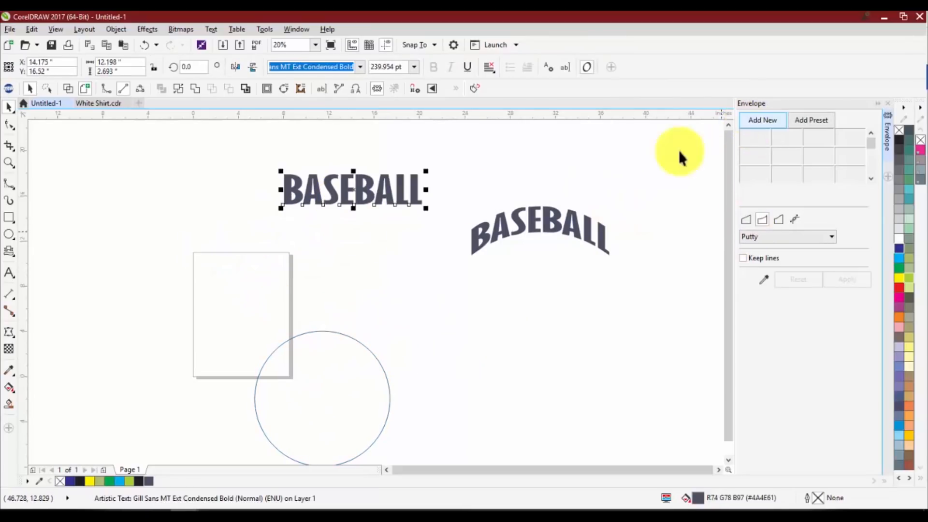
click(590, 155)
click(145, 30)
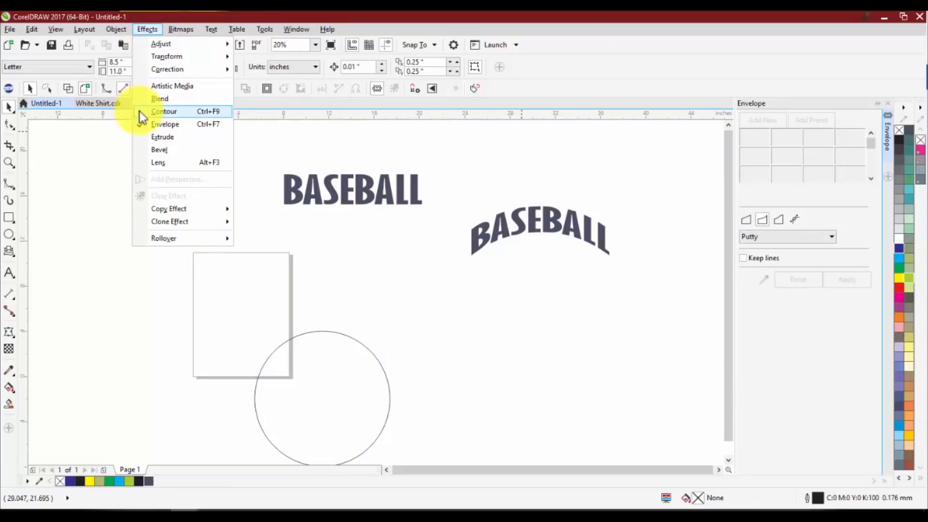
click(242, 265)
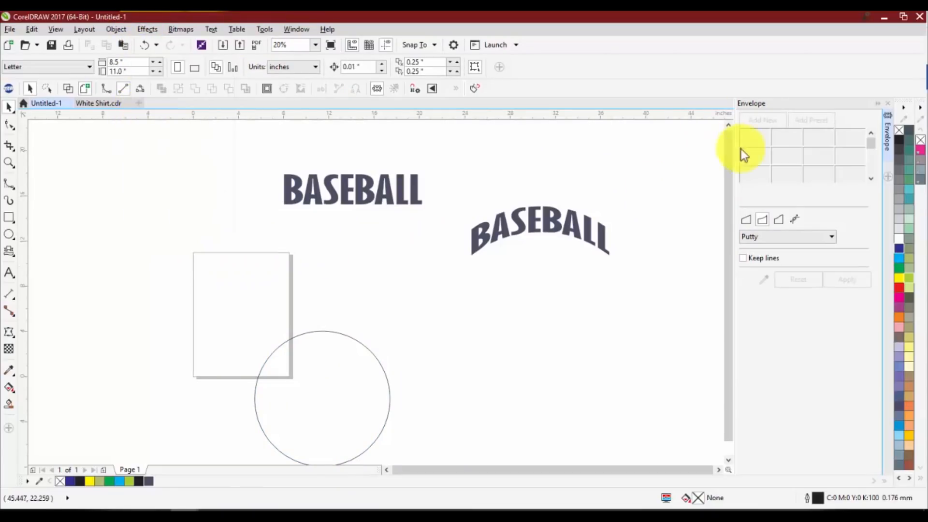
click(795, 219)
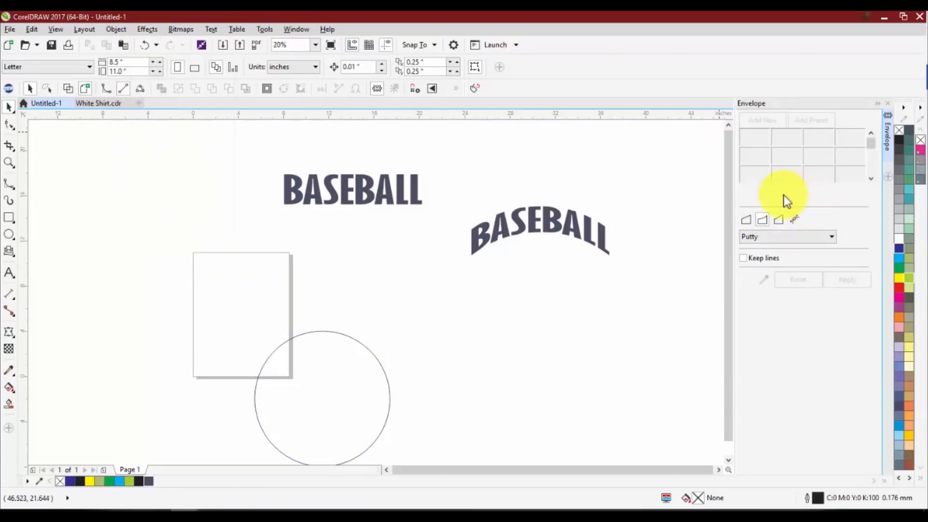
drag(382, 191, 177, 203)
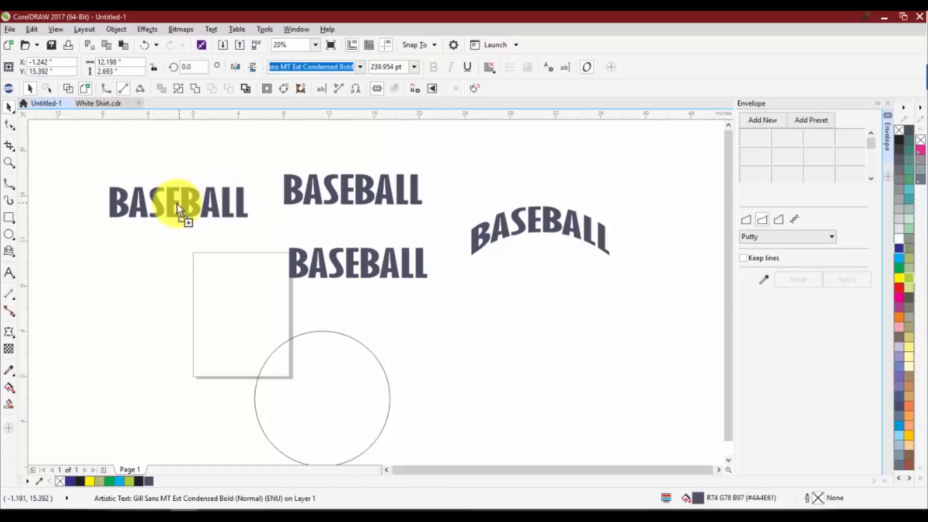
click(293, 230)
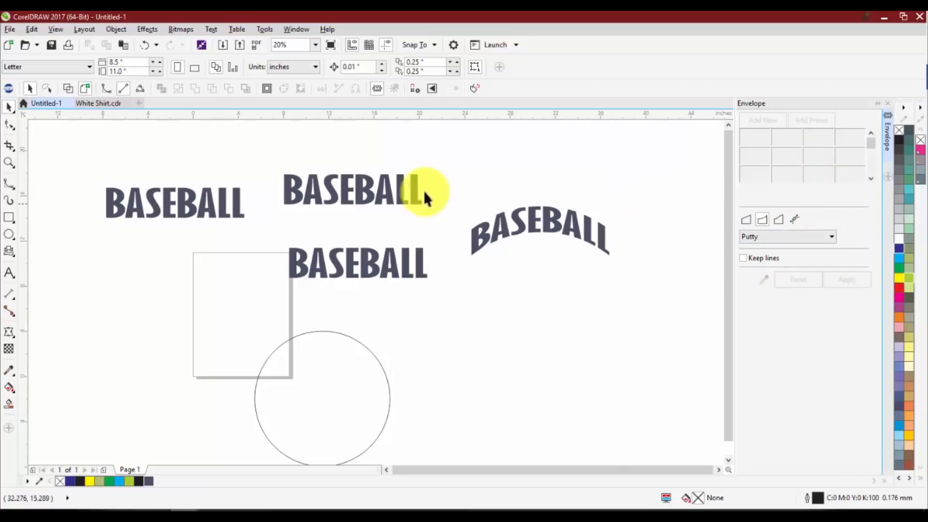
Try the wavy flag-shaped envelope preset on the upper middle BASEBALL text, and undo it
click(357, 190)
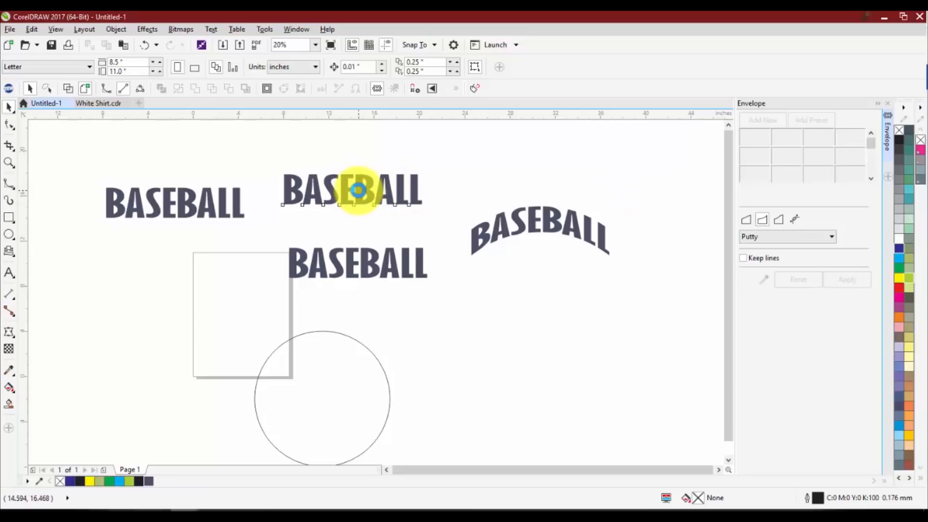
click(755, 123)
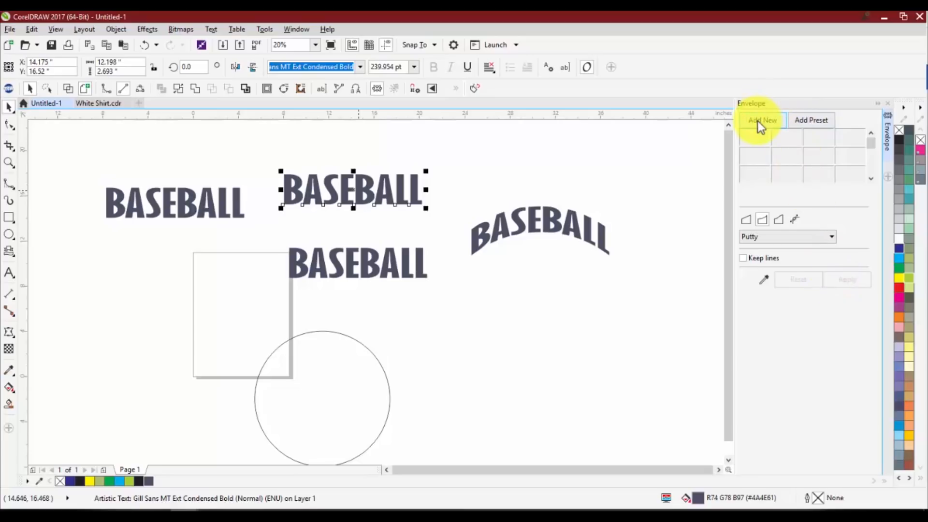
click(821, 121)
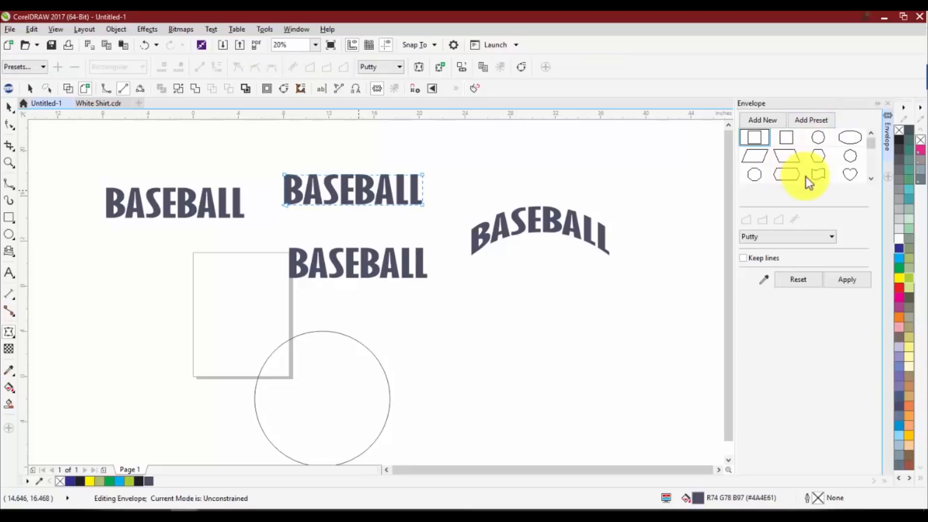
click(872, 153)
drag(870, 153, 869, 143)
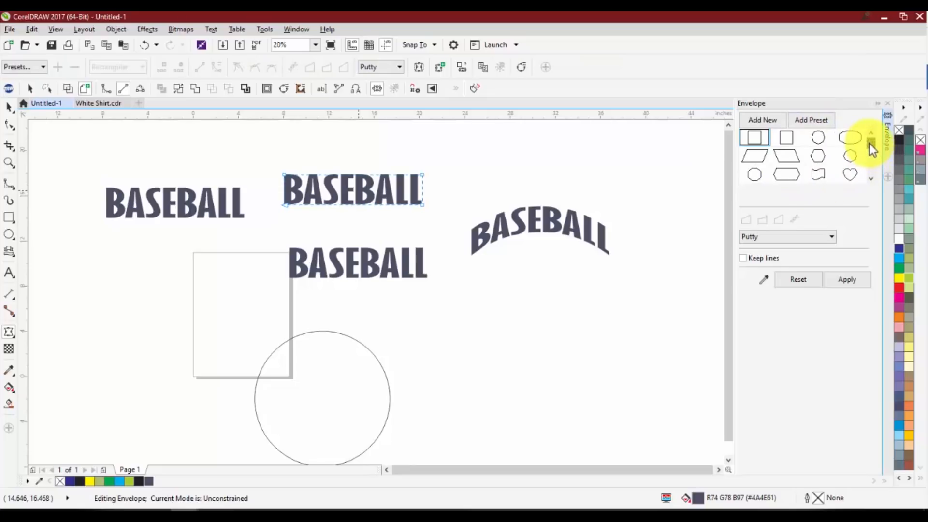
click(818, 175)
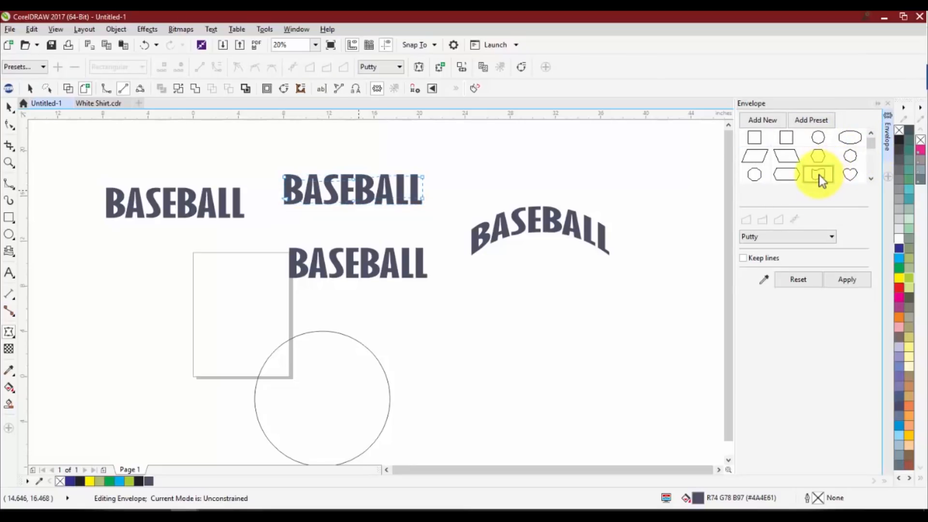
scroll(281, 181, up, 3)
scroll(278, 176, down, 1)
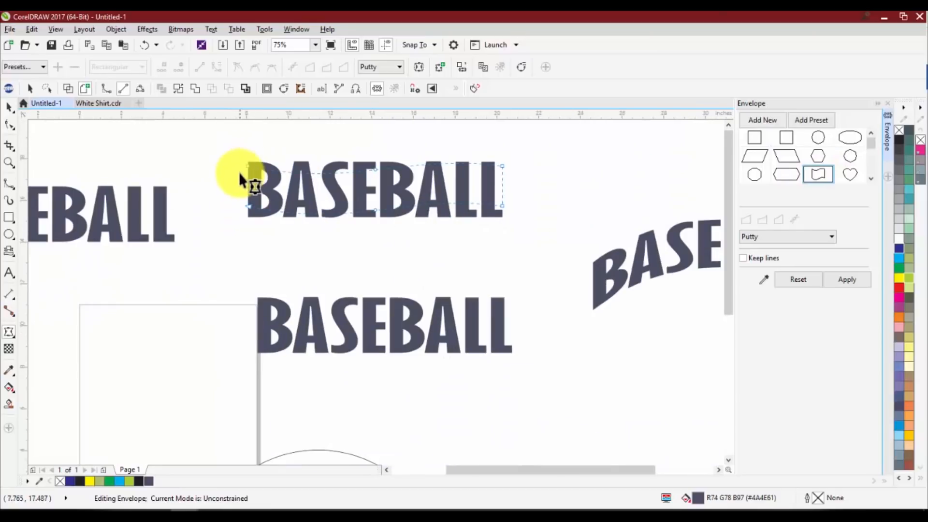
click(849, 282)
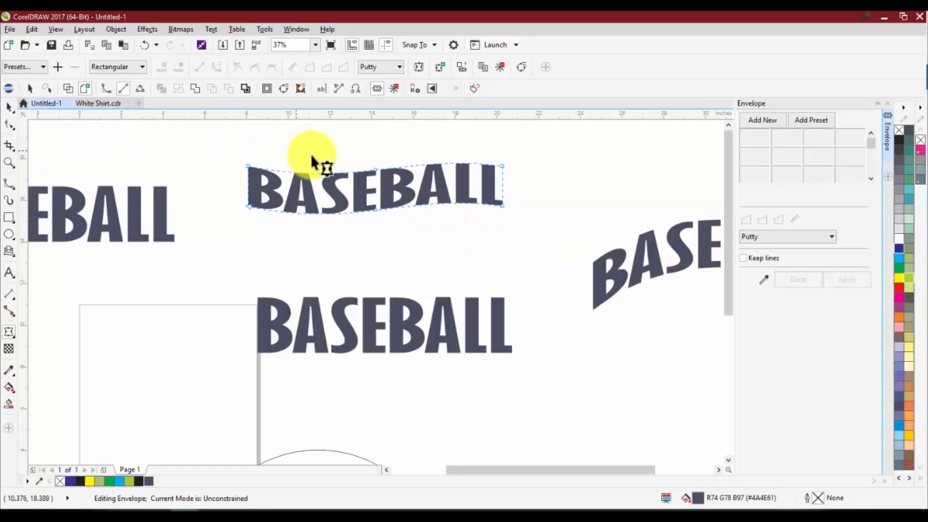
key(ctrl+z)
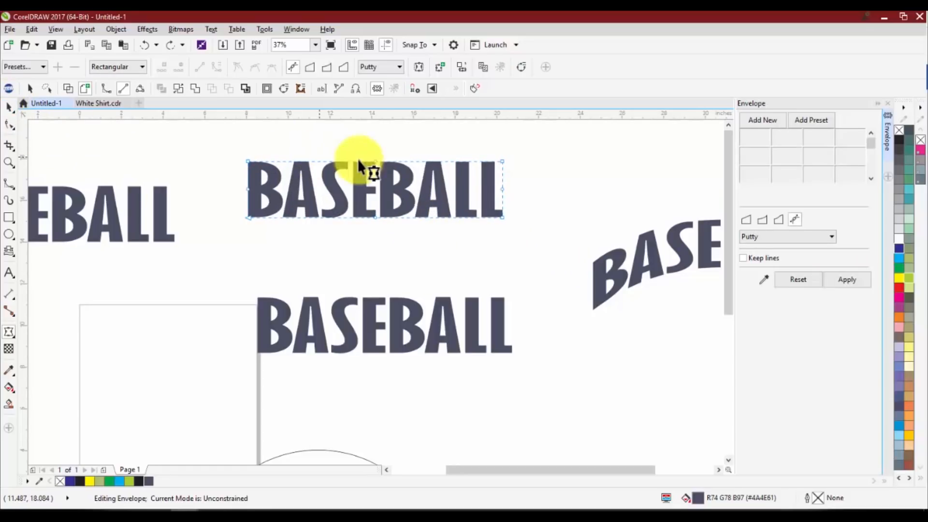
Bend the upper middle BASEBALL text into a central peak with a Straight Line envelope
click(759, 119)
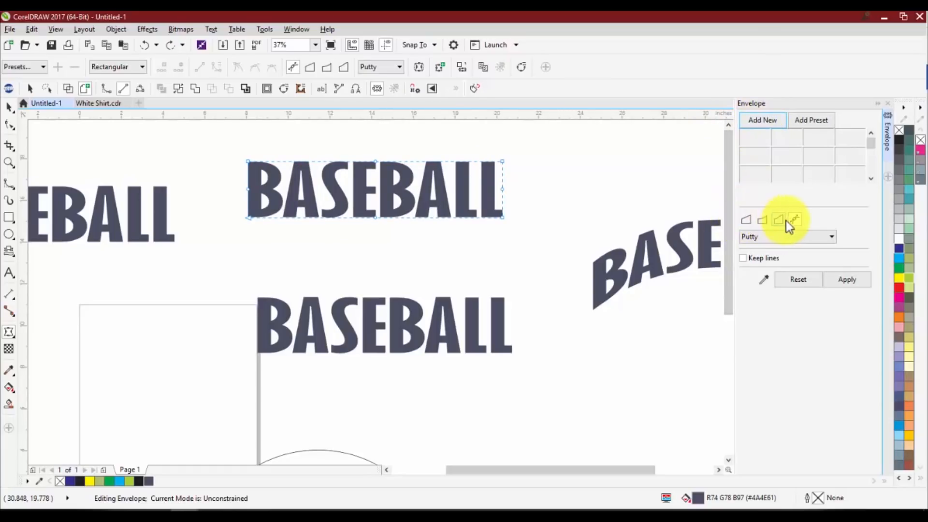
click(750, 223)
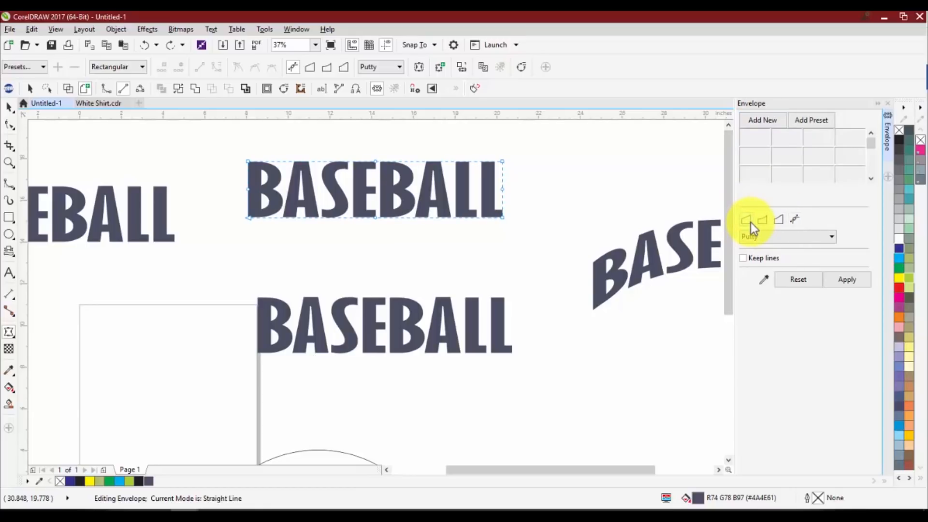
scroll(493, 200, down, 2)
scroll(485, 176, up, 2)
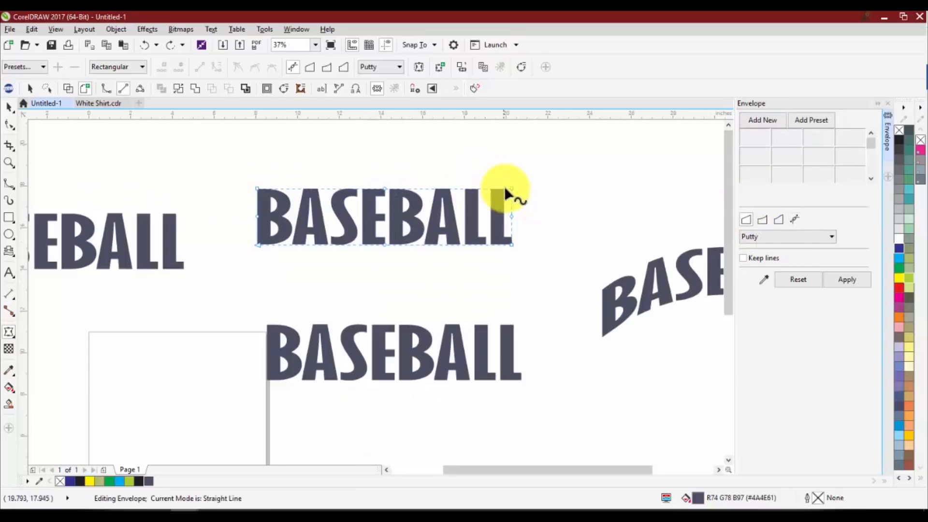
scroll(510, 189, down, 2)
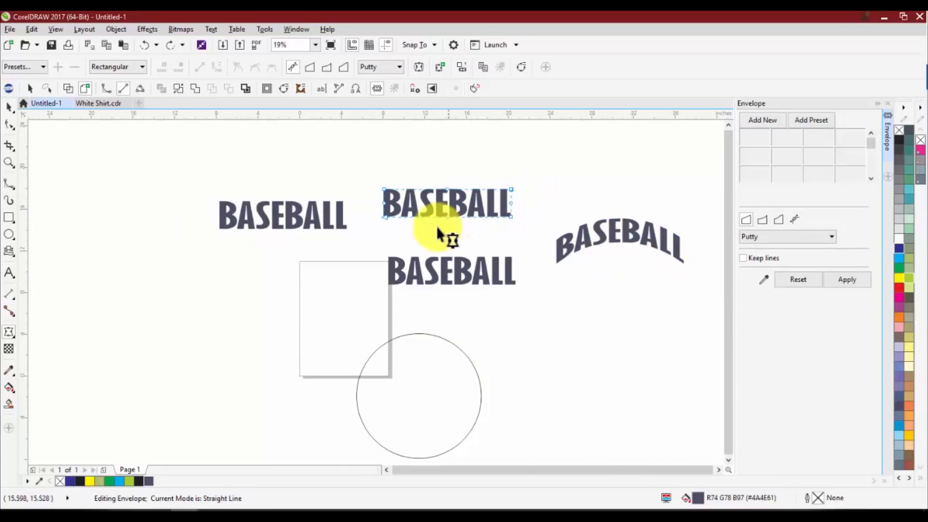
drag(447, 215, 450, 194)
key(space)
key(Escape)
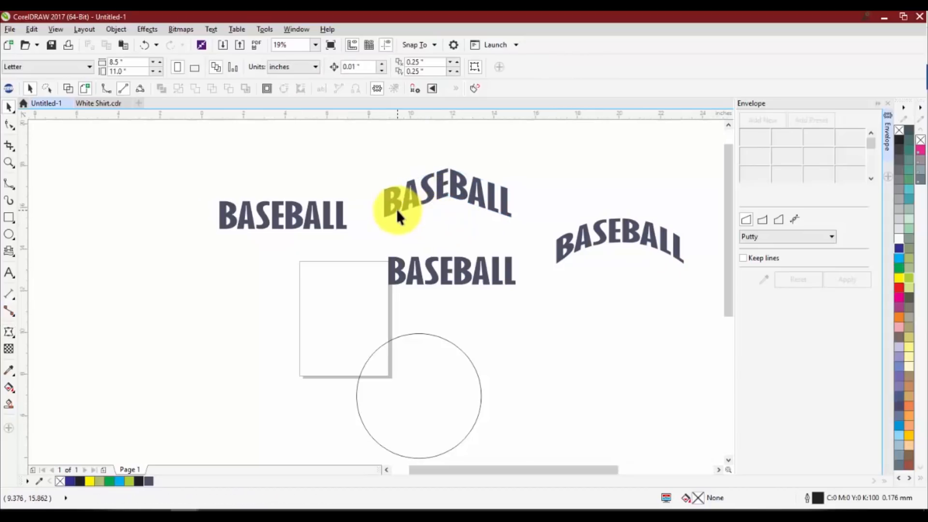
scroll(398, 209, up, 1)
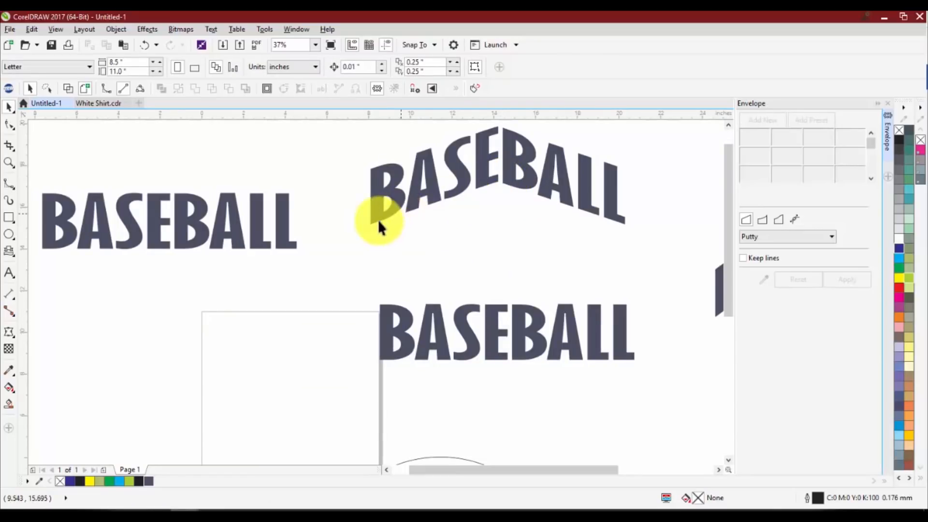
scroll(511, 205, down, 1)
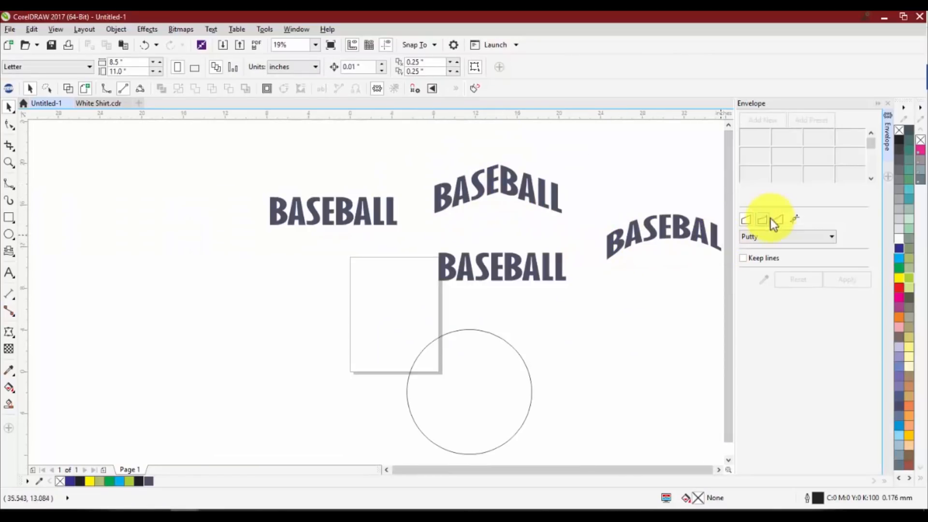
Try bulging the arched BASEBALL text downward with a Single Arc envelope, and undo it along with the other text's straight-line peak
scroll(439, 205, down, 1)
scroll(526, 217, up, 1)
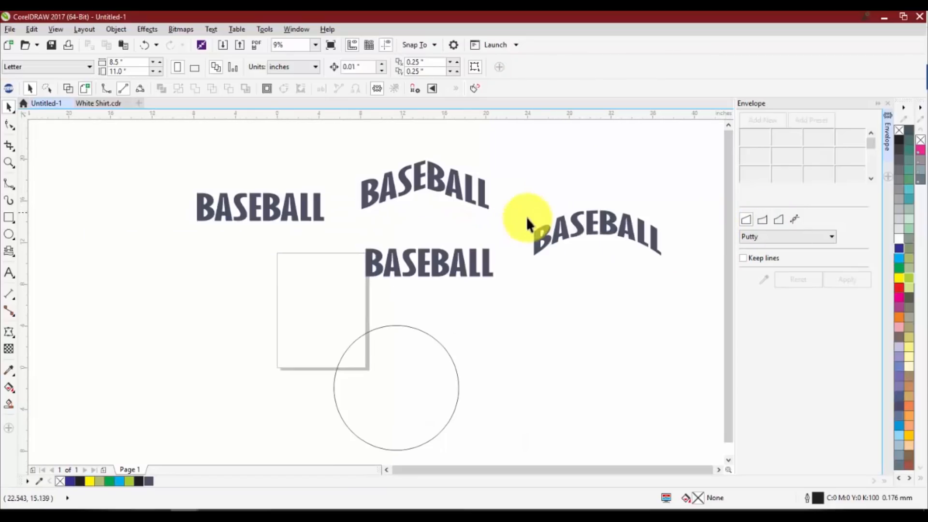
click(590, 224)
click(762, 120)
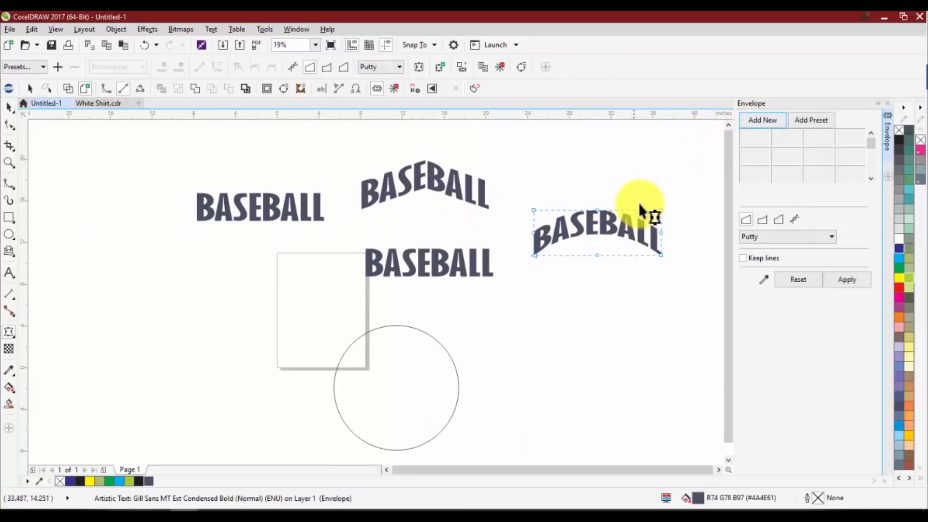
drag(600, 257, 600, 287)
click(762, 219)
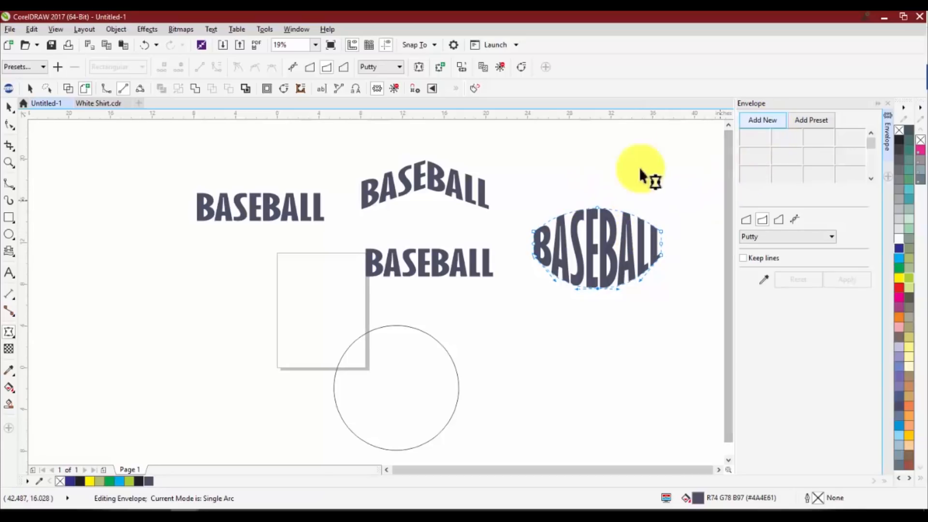
key(ctrl+z)
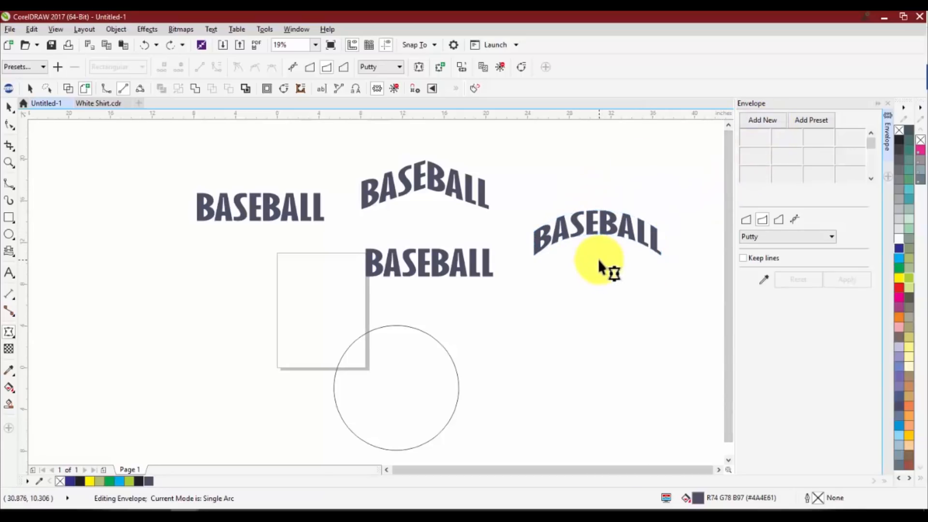
key(ctrl+z)
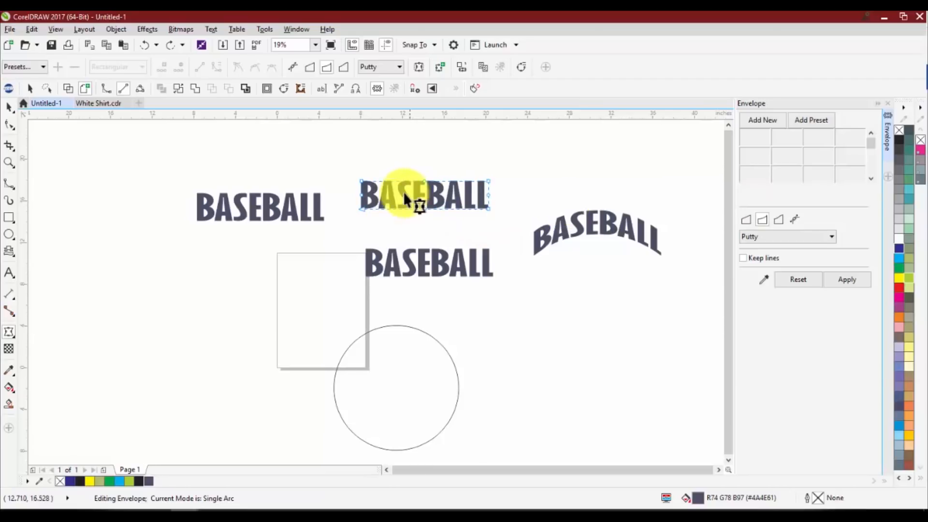
Try arching the bottom edge of the upper middle BASEBALL text upward in Single Arc mode, and undo it
scroll(403, 191, up, 2)
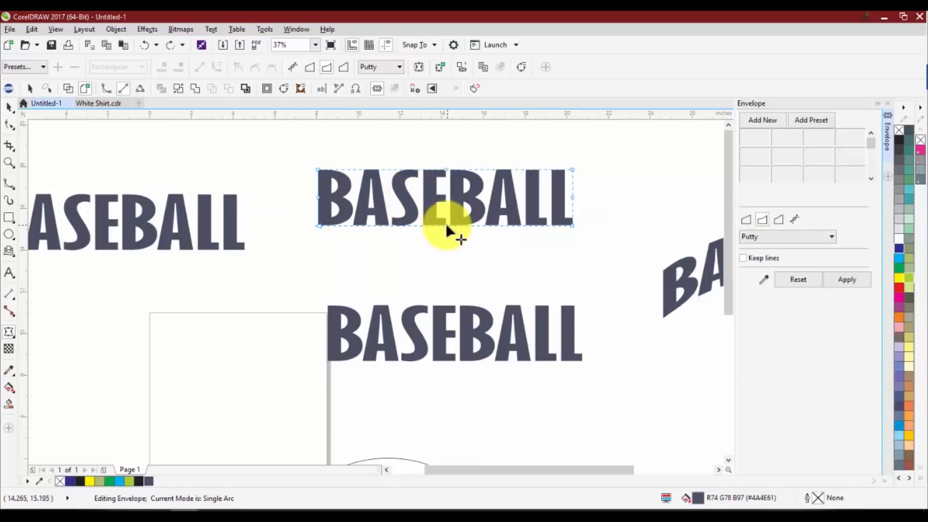
drag(445, 224, 454, 184)
key(ctrl+z)
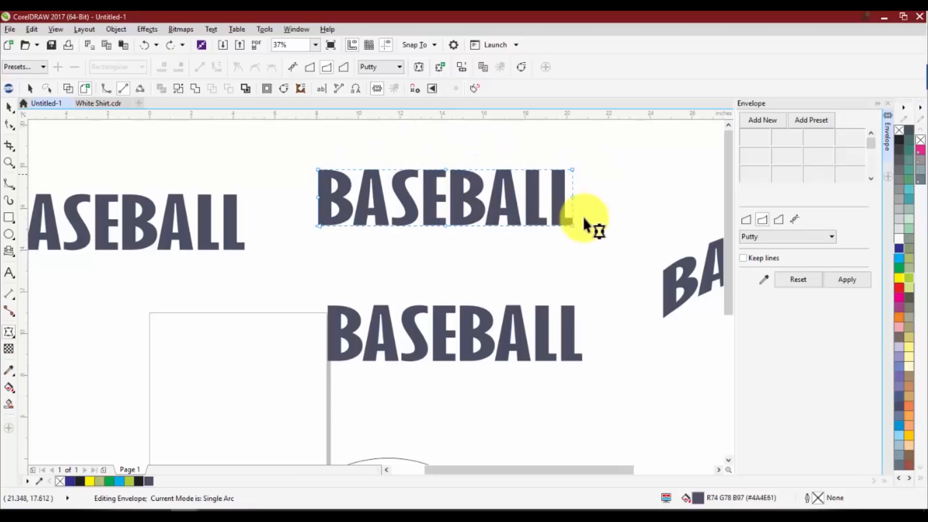
Reshape the upper middle BASEBALL text in Single Arc mode, lowering both bottom corners and raising the top left corner
drag(574, 225, 586, 284)
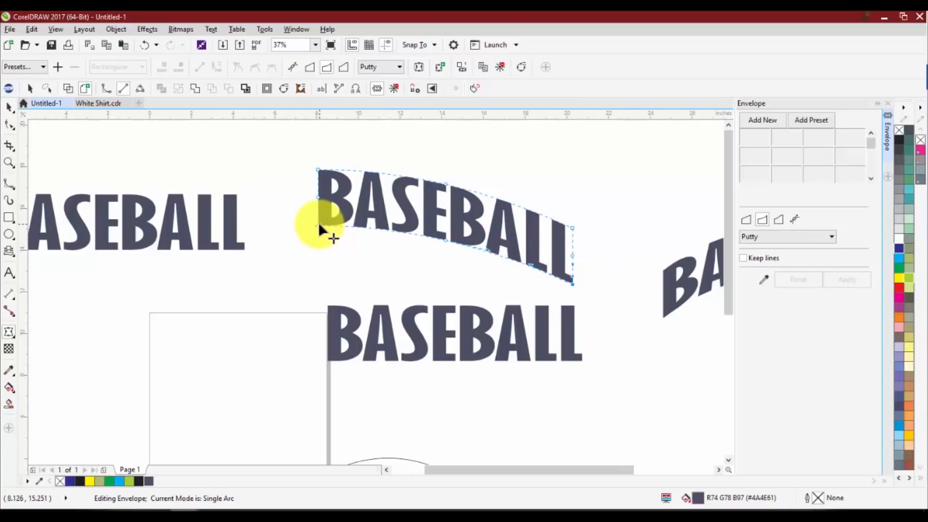
drag(320, 226, 300, 277)
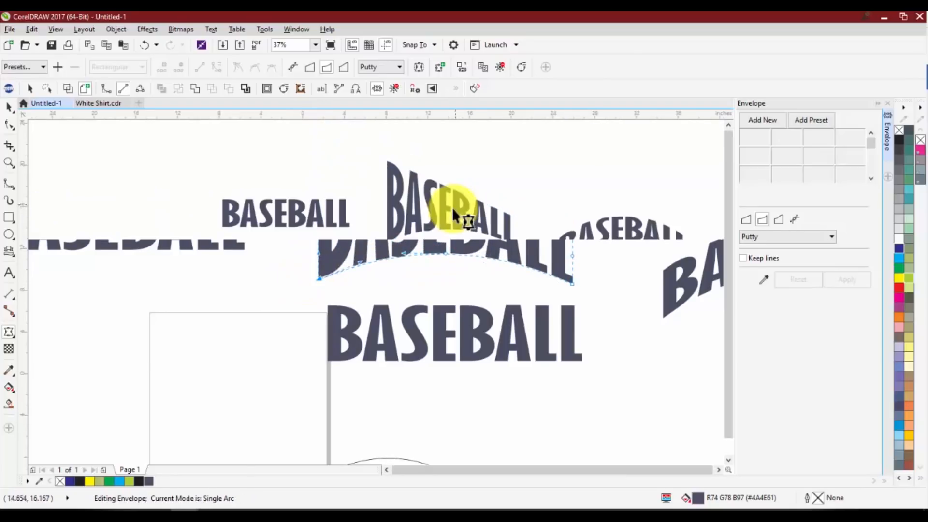
scroll(451, 208, down, 2)
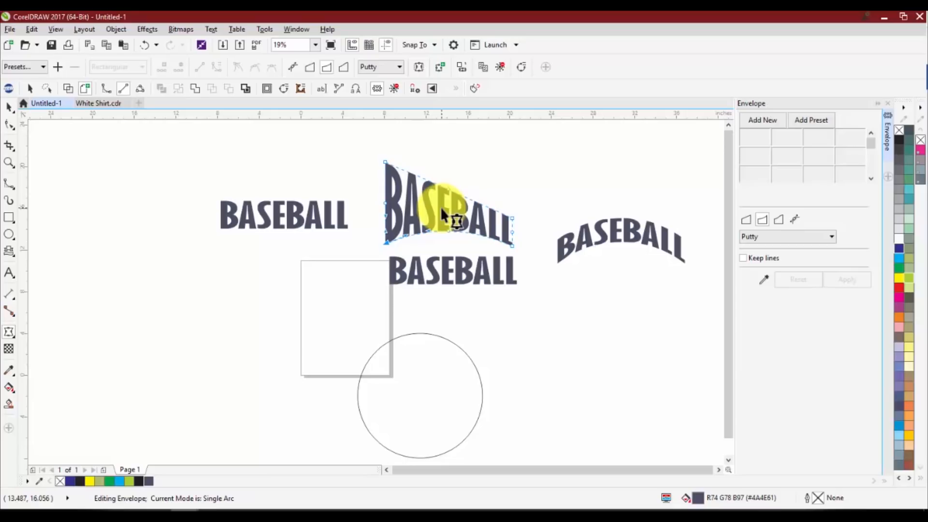
Distort the leftmost BASEBALL text with an Unconstrained envelope, pulling its top right corner up and inward and its bottom middle node down
click(793, 219)
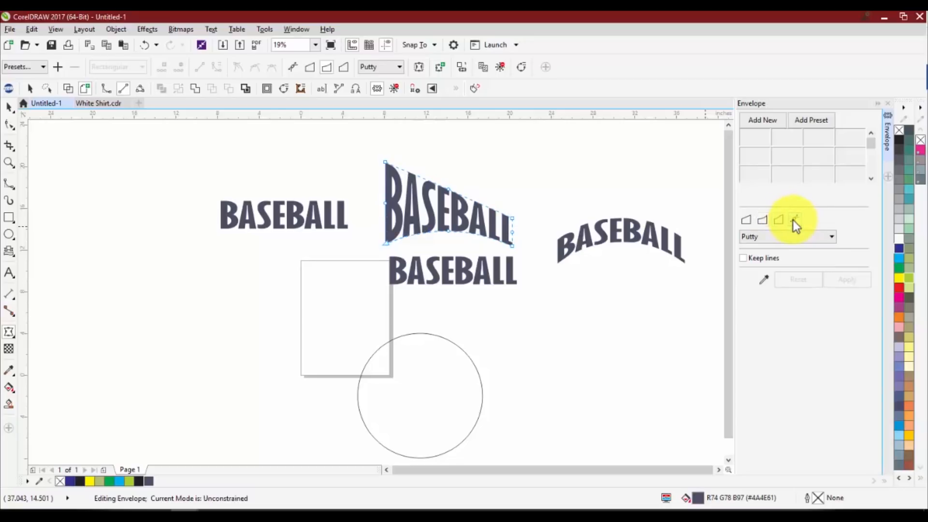
click(296, 213)
scroll(322, 194, up, 2)
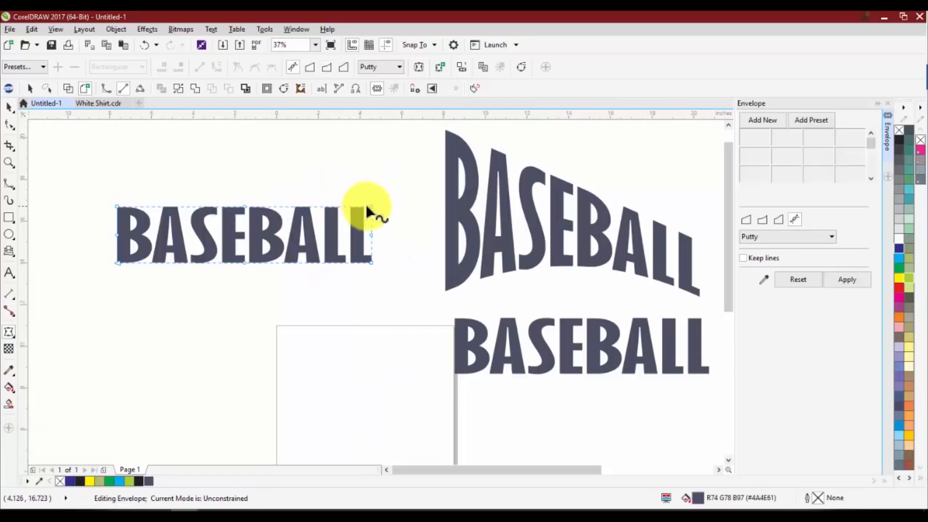
drag(371, 204, 280, 138)
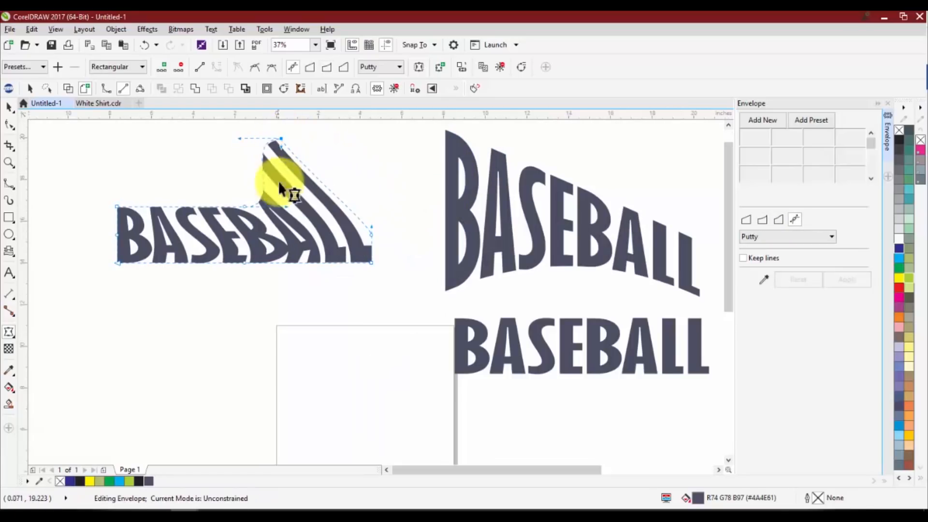
drag(243, 261, 228, 325)
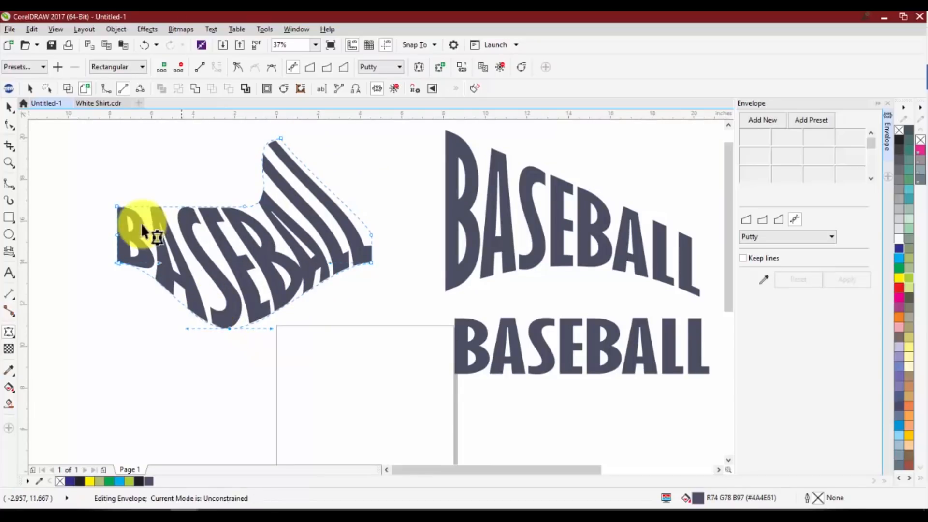
Stretch the leftmost BASEBALL text's Unconstrained envelope by pulling its top left corner up and outward and a node on its top edge up
drag(118, 207, 106, 154)
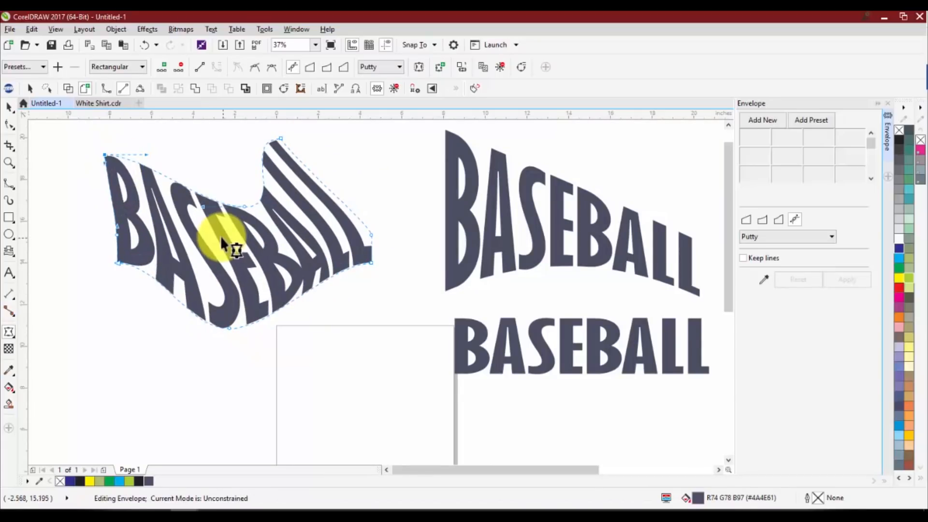
drag(201, 204, 193, 146)
Arch the top edge of the upper middle BASEBALL text upward in Single Arc mode and deselect it
scroll(179, 228, down, 2)
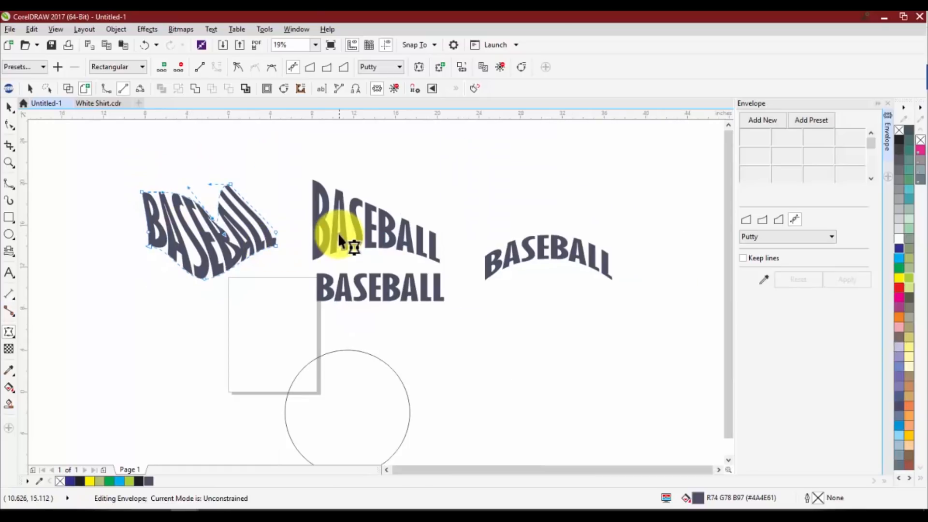
click(371, 214)
click(762, 220)
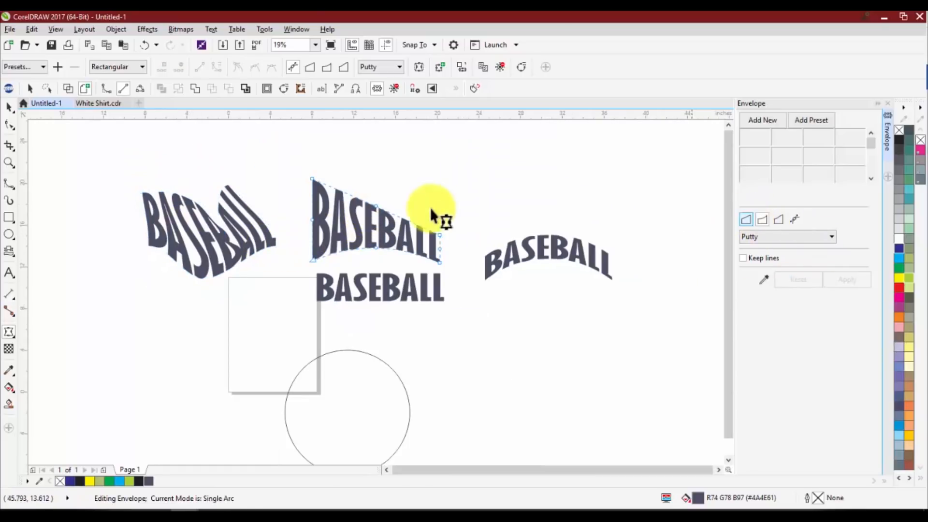
drag(377, 207, 427, 191)
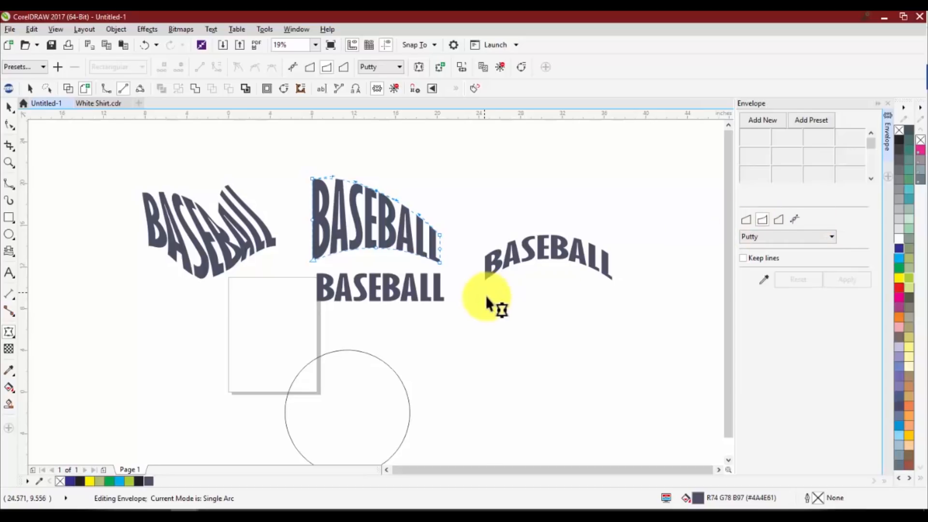
key(space)
click(510, 323)
scroll(492, 319, down, 1)
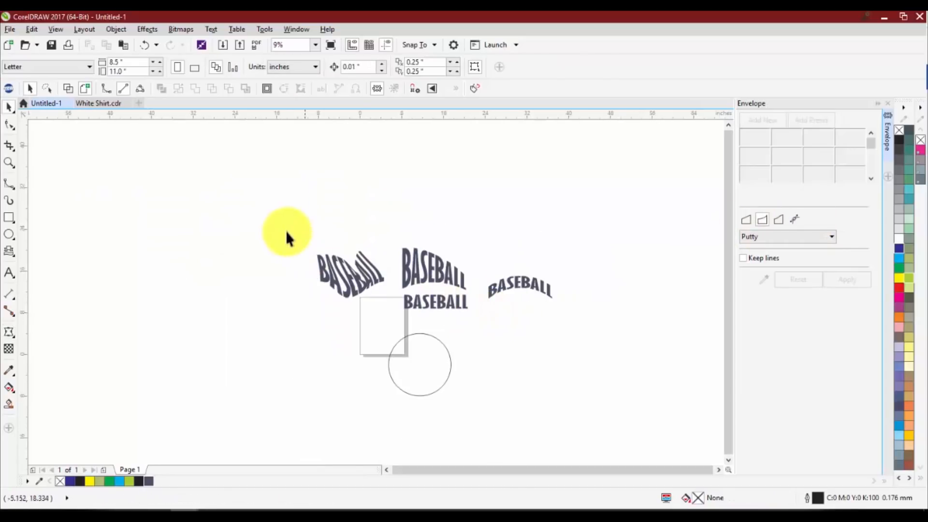
drag(287, 232, 612, 331)
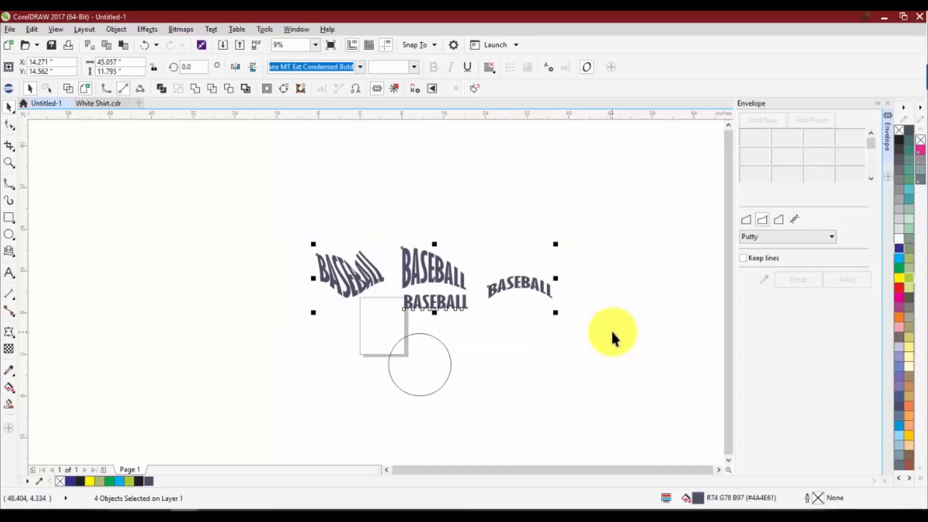
click(493, 310)
scroll(459, 270, up, 1)
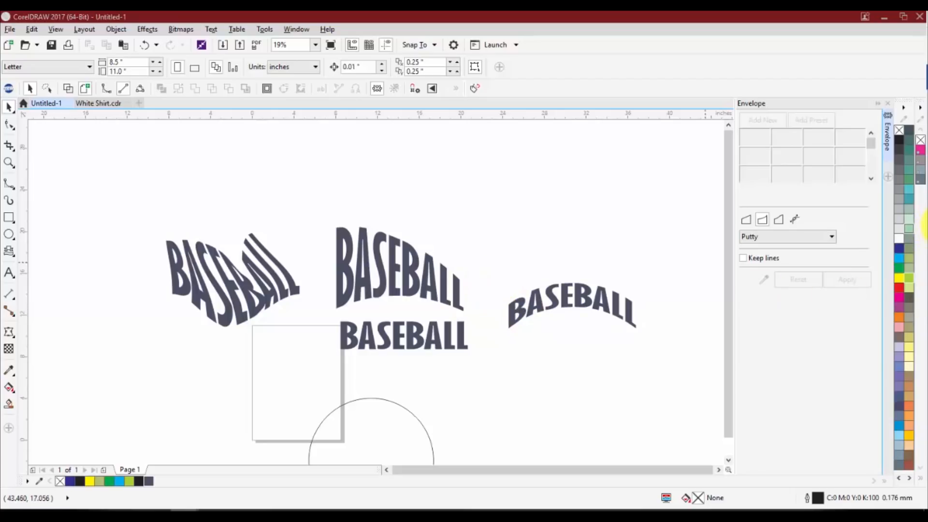
Move the plain BASEBALL text to the right of the arched one and stretch it to about 6.6 inches tall
scroll(324, 227, down, 3)
drag(351, 278, 523, 289)
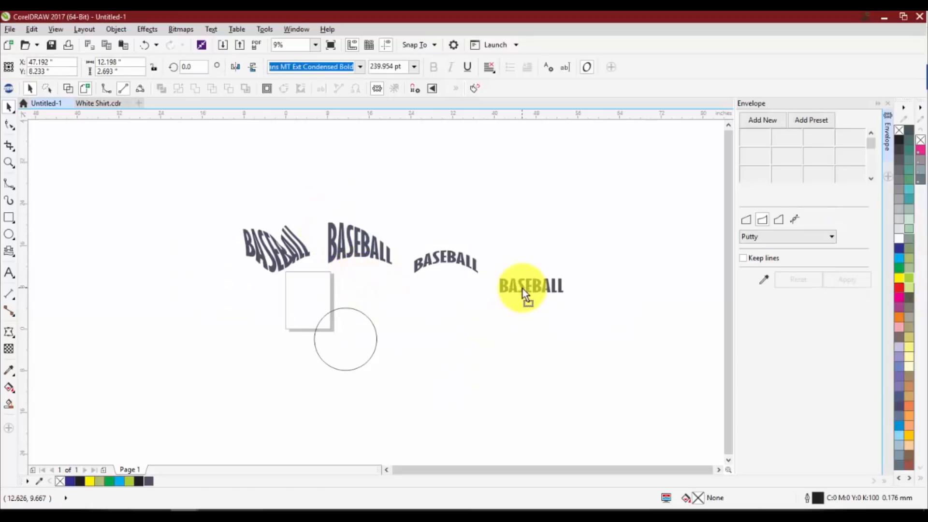
scroll(537, 286, up, 3)
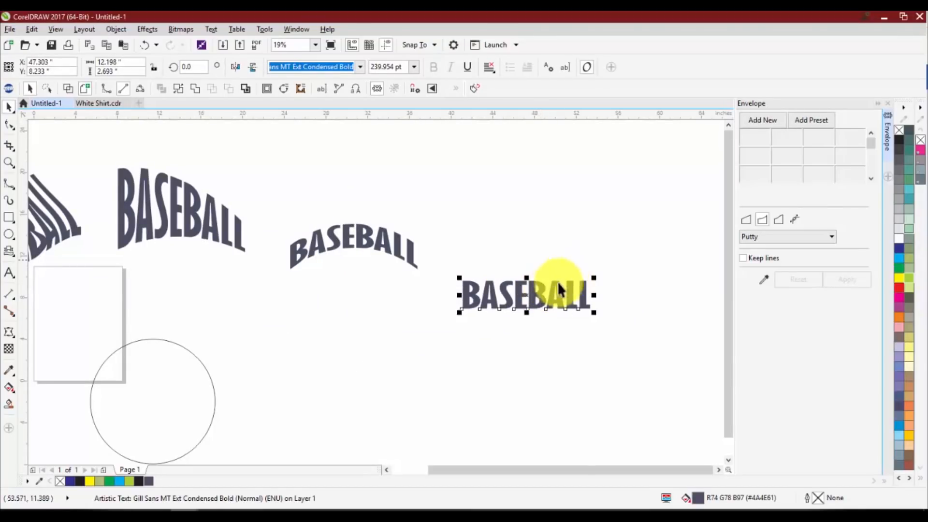
drag(527, 312, 525, 353)
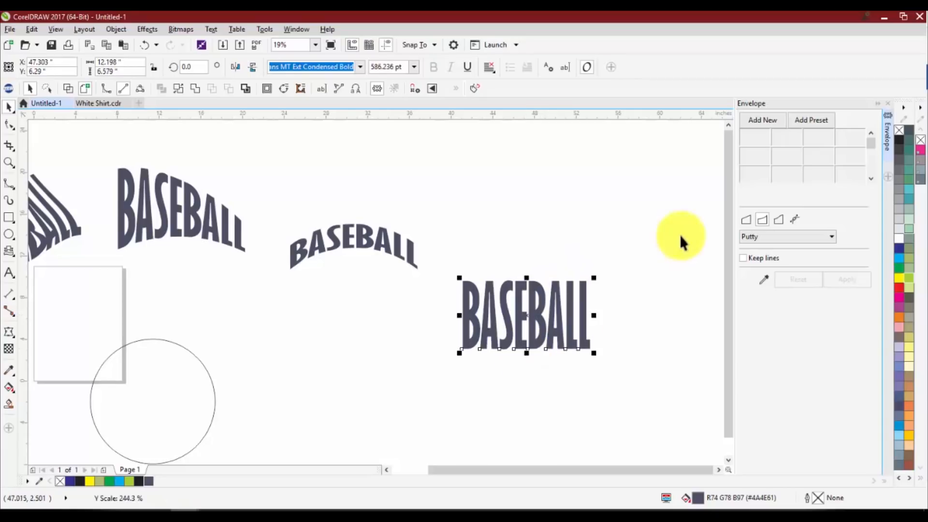
Try tapering the stretched plain BASEBALL text toward the top with a new Straight Line envelope, and undo it
click(756, 120)
click(747, 220)
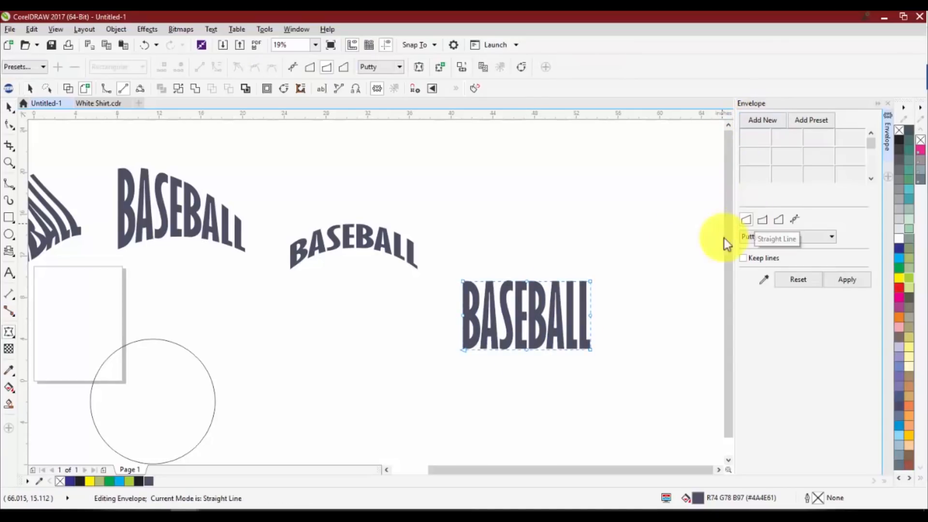
drag(589, 280, 549, 263)
scroll(546, 300, up, 2)
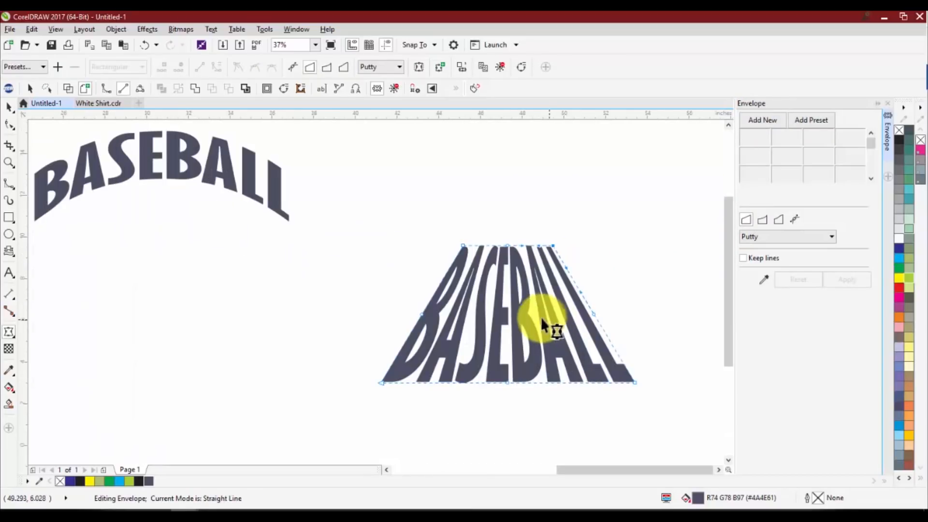
key(space)
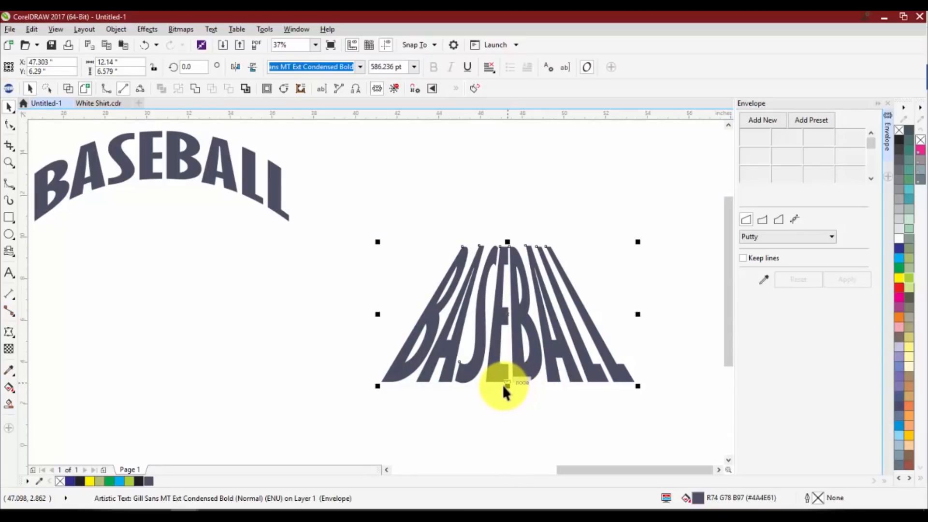
scroll(437, 287, down, 2)
key(ctrl+z)
scroll(453, 282, up, 1)
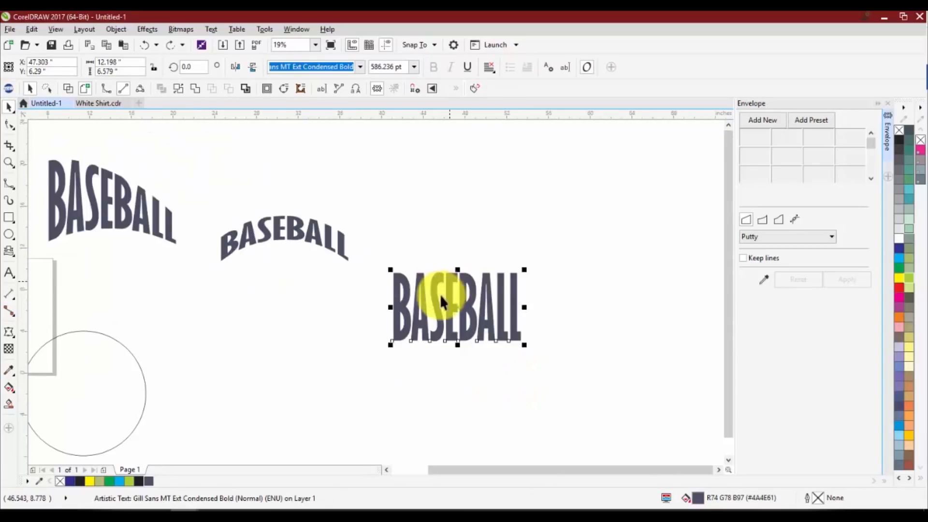
click(447, 295)
scroll(452, 266, up, 1)
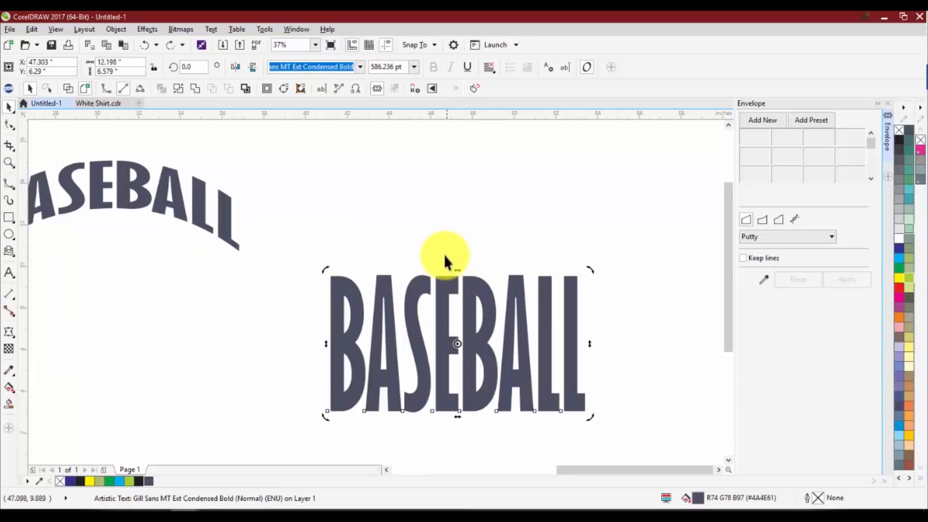
click(444, 256)
key(F10)
click(442, 303)
scroll(443, 324, down, 1)
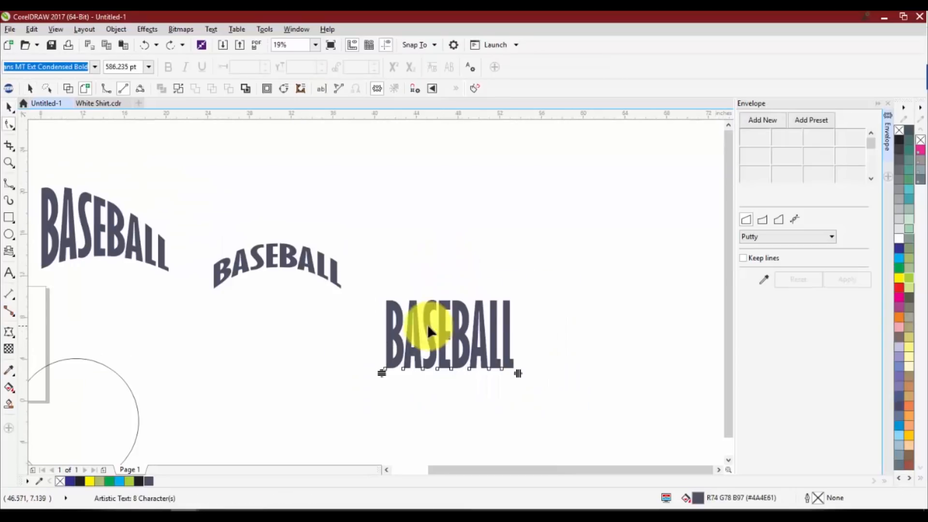
click(10, 103)
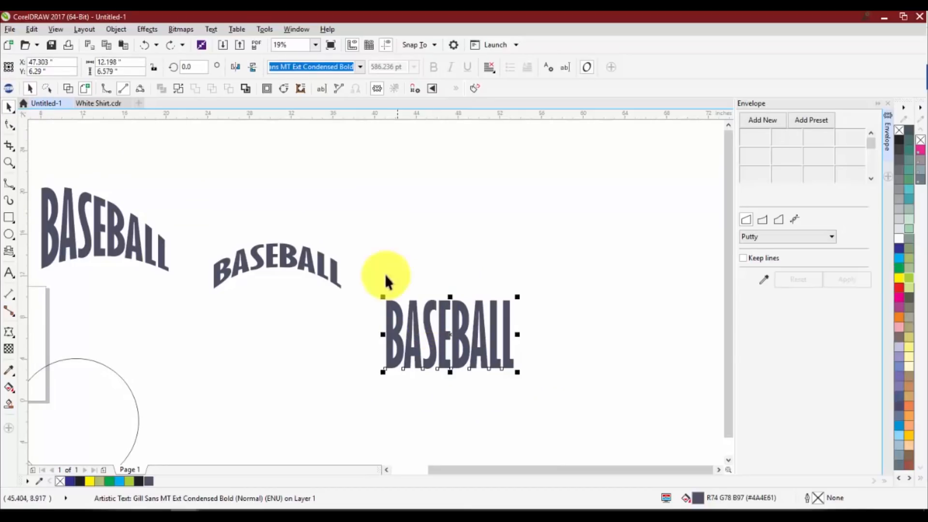
Try skewing the stretched plain BASEBALL text horizontally to the right and back, and undo the skewing
click(385, 274)
click(413, 318)
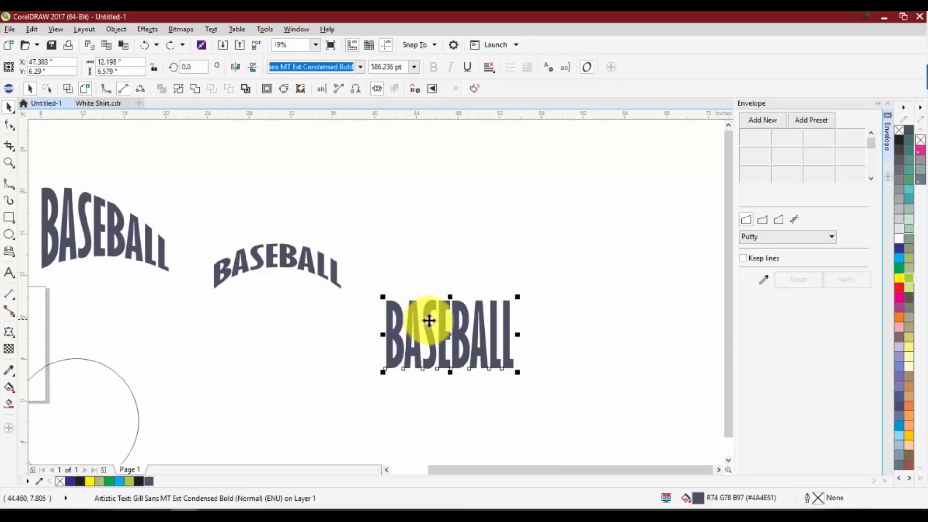
click(426, 319)
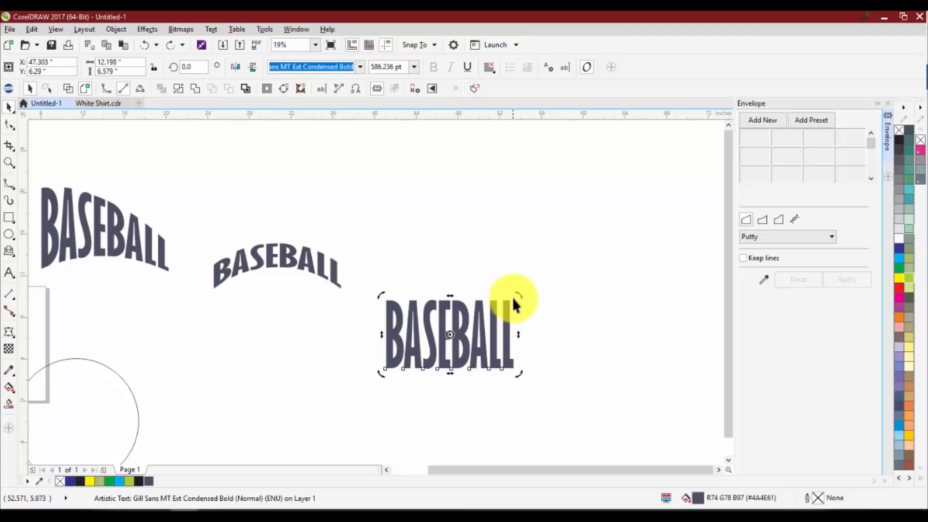
drag(449, 296, 480, 305)
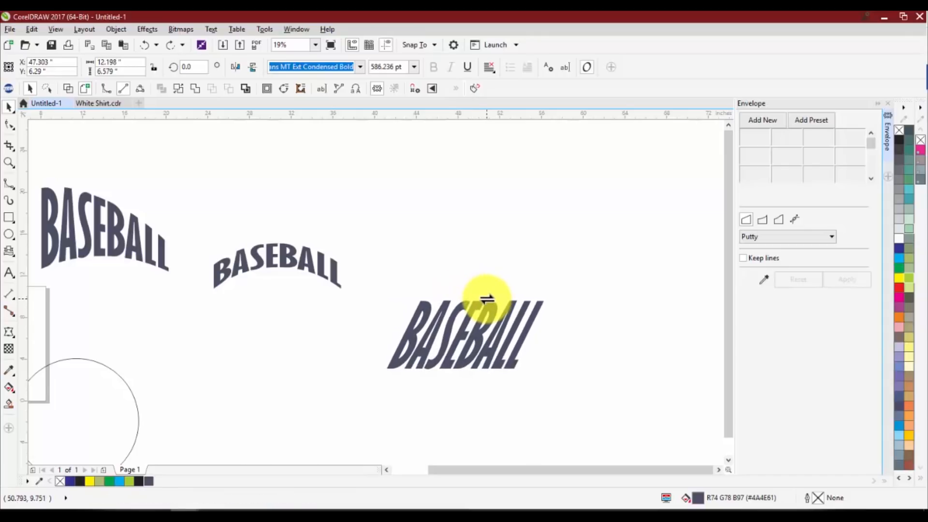
click(411, 422)
click(460, 321)
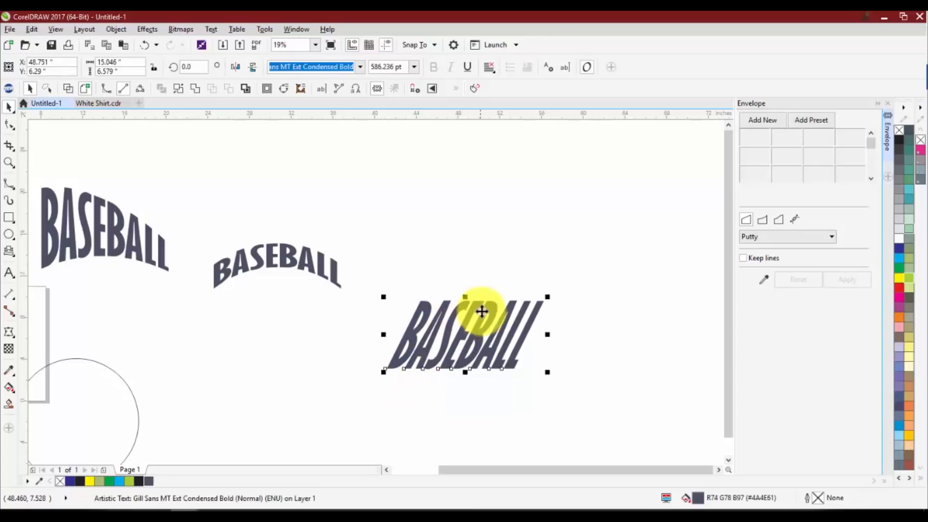
click(476, 323)
drag(466, 297, 458, 315)
key(ctrl+z)
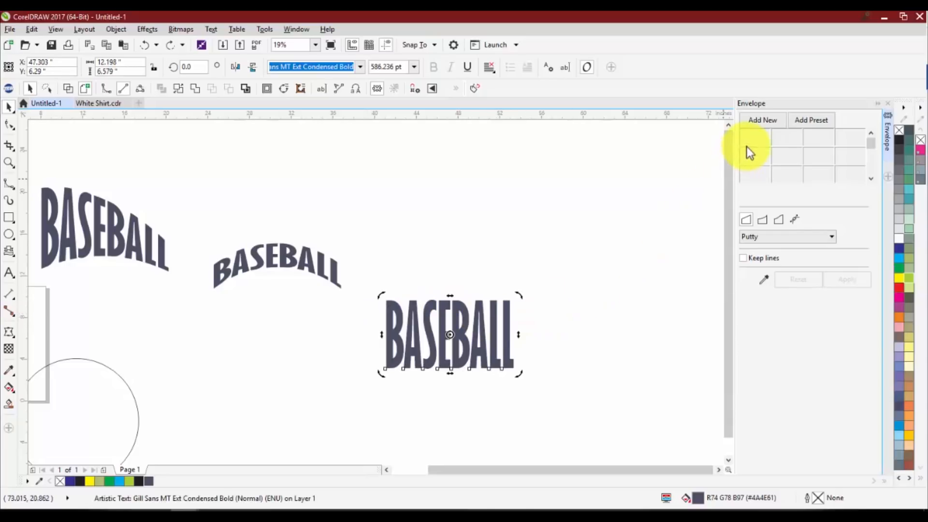
Shape the stretched plain BASEBALL text into a trapezoid about 19.4 inches wide with a Straight Line envelope, and move it up beside the arched text
click(757, 120)
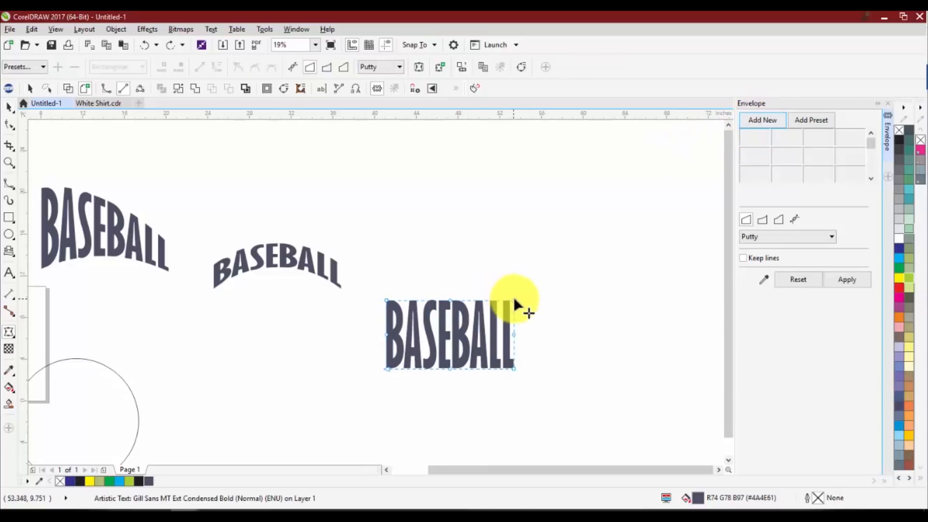
drag(514, 297, 488, 275)
drag(512, 368, 556, 368)
click(488, 404)
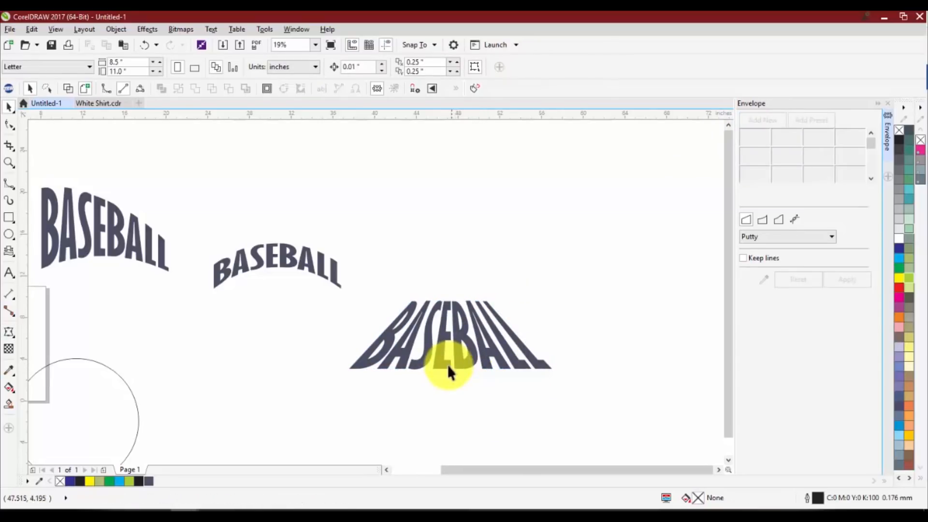
drag(460, 375, 480, 284)
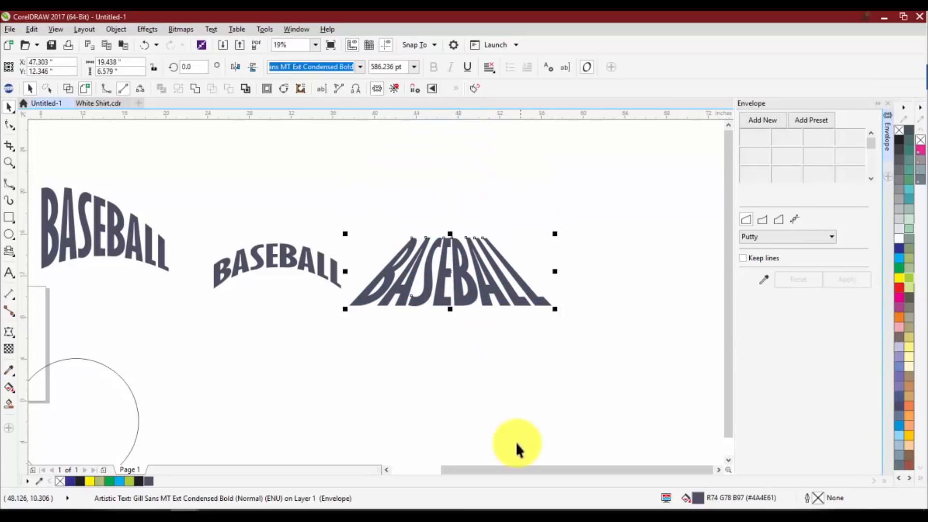
click(478, 360)
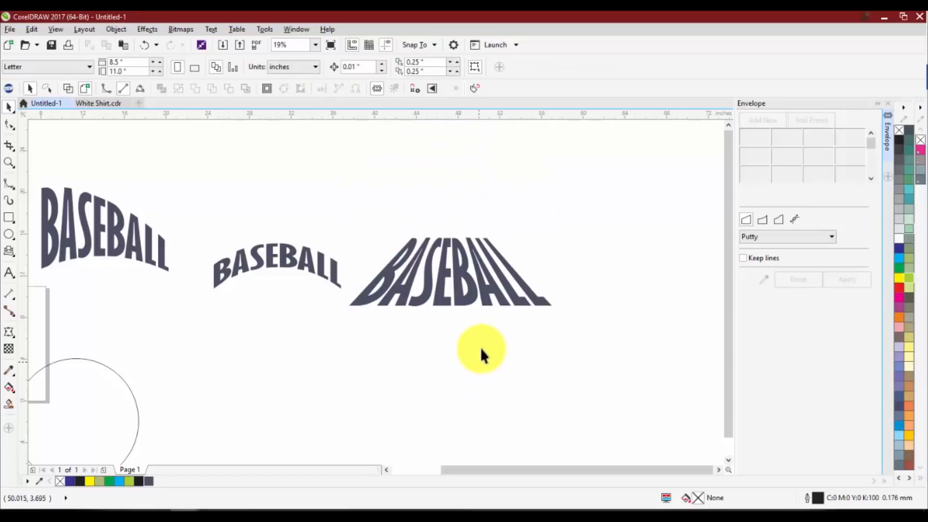
scroll(514, 243, down, 2)
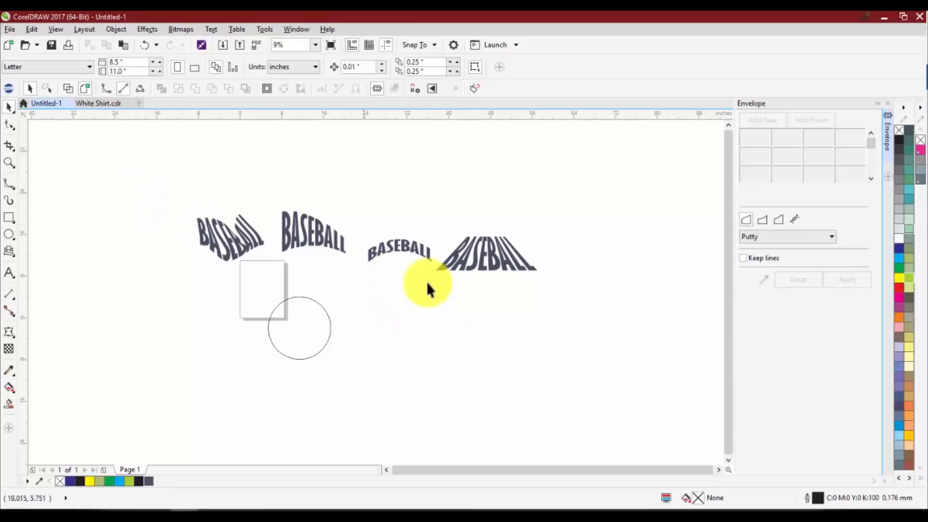
scroll(446, 261, up, 2)
click(460, 259)
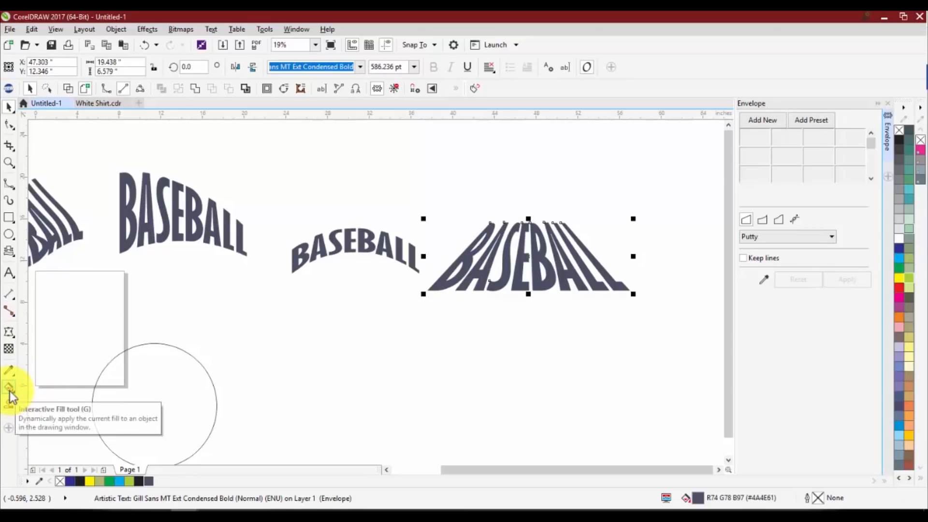
click(501, 262)
click(459, 282)
click(448, 274)
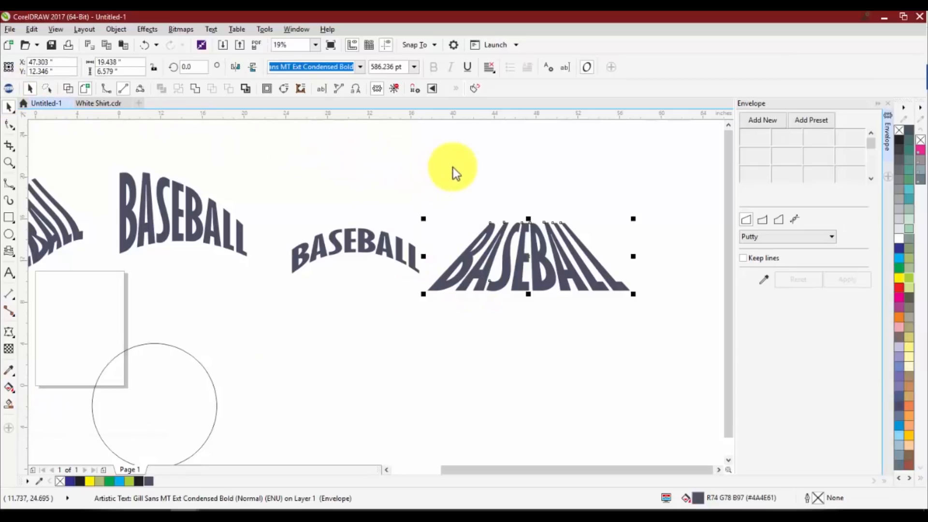
Bring up TRW Design Wizard at the side of the drawing and load its glitter vinyl swatches
drag(720, 92, 842, 74)
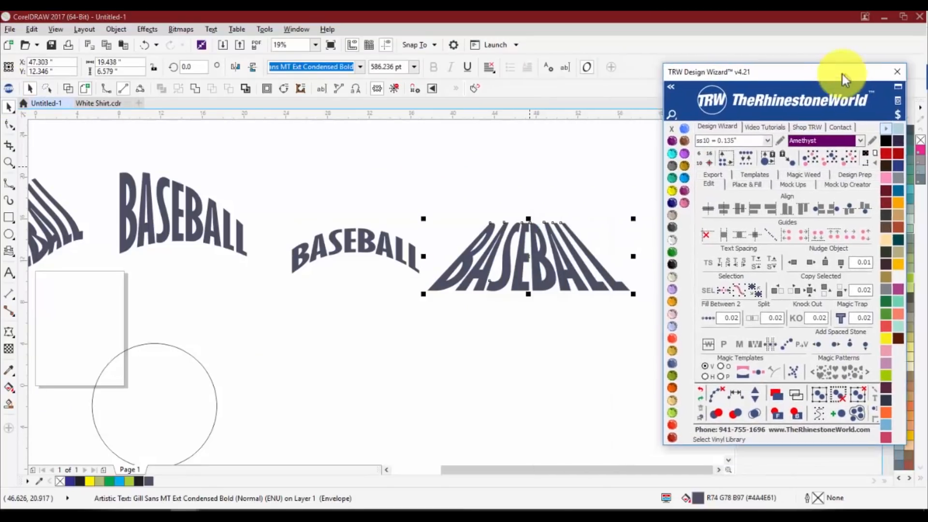
click(870, 136)
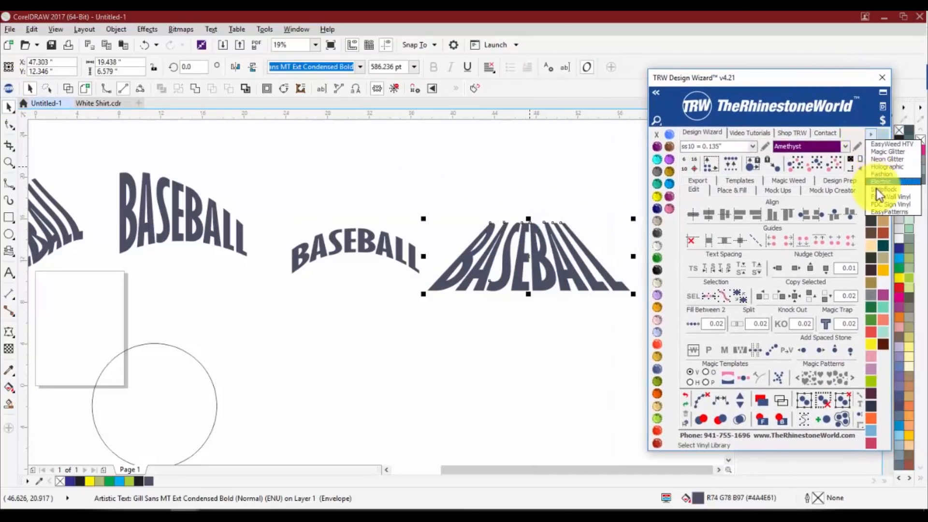
click(880, 152)
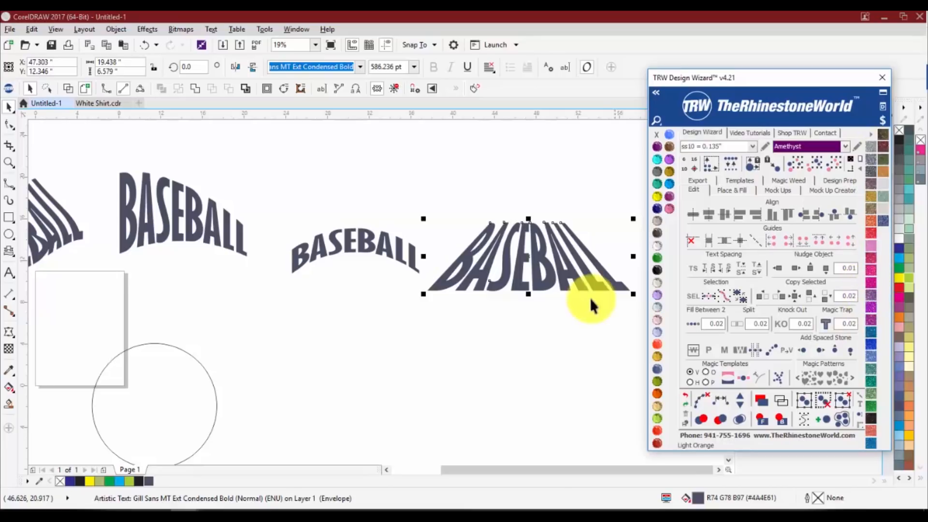
Move the arched BASEBALL text straight down into empty space and fill it with the red glitter vinyl pattern
drag(354, 250, 368, 351)
click(874, 232)
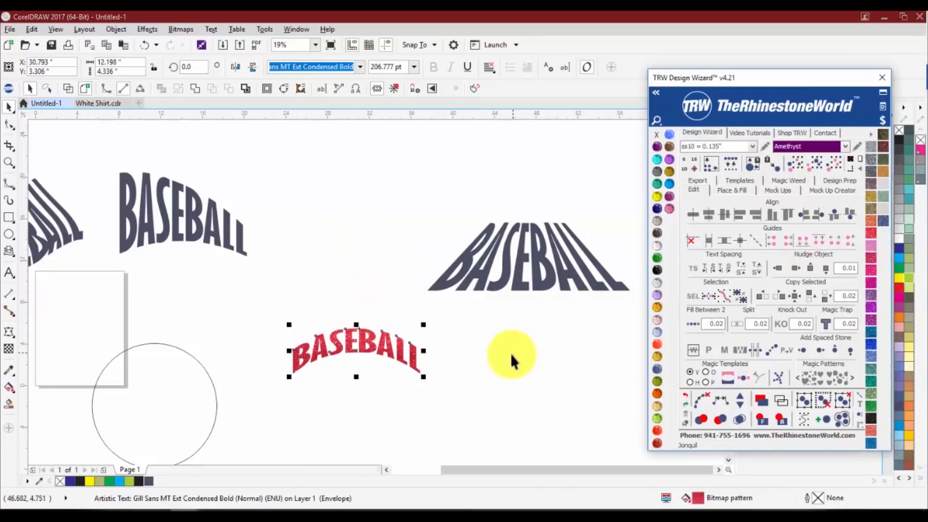
click(511, 355)
Examine the red glitter pattern on the arched BASEBALL text up close and select the text
scroll(349, 357, up, 1)
scroll(349, 335, up, 1)
scroll(335, 320, down, 1)
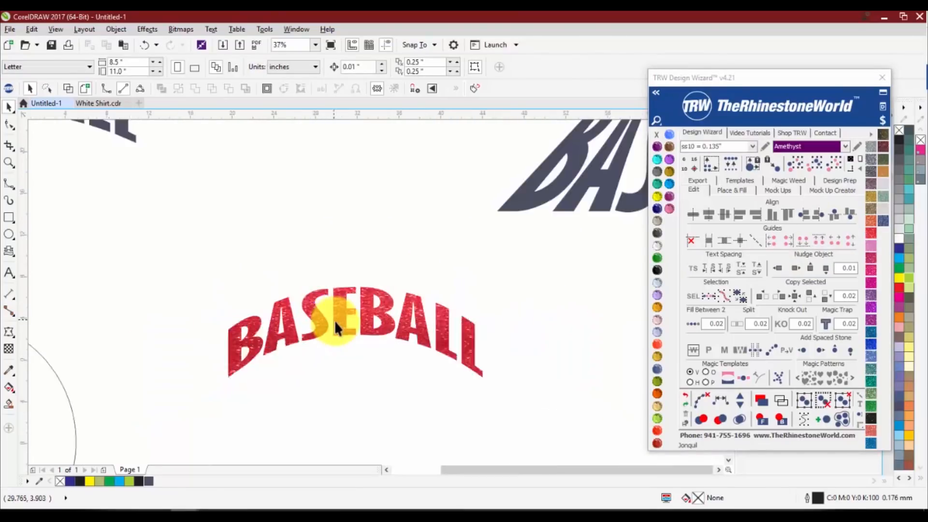
scroll(334, 320, up, 1)
click(293, 319)
scroll(256, 319, down, 1)
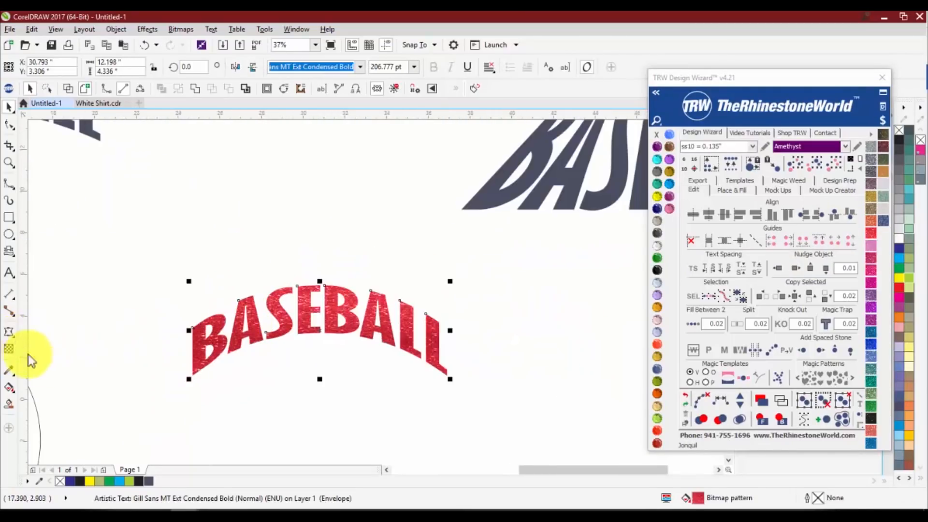
Try converting the red glitter BASEBALL text to curves, then undo the conversion
scroll(217, 352, up, 1)
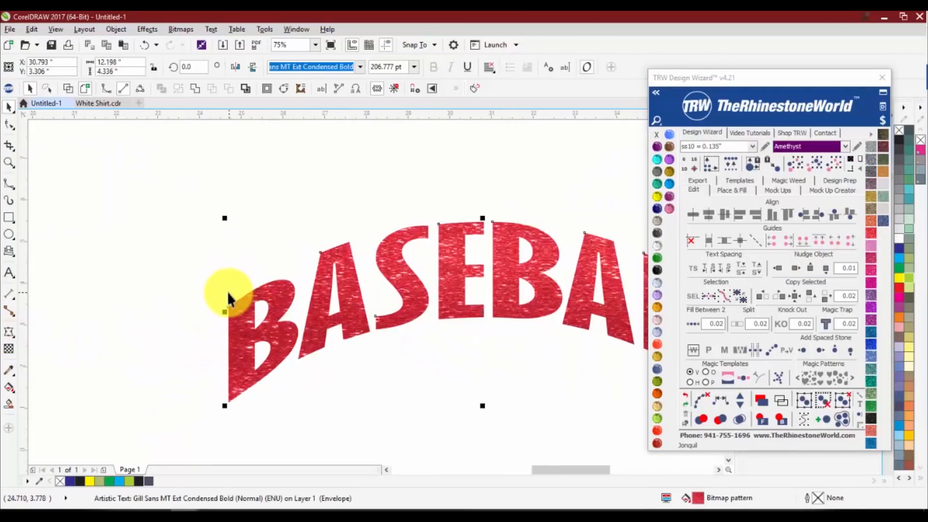
key(ctrl+q)
click(266, 239)
scroll(320, 278, down, 1)
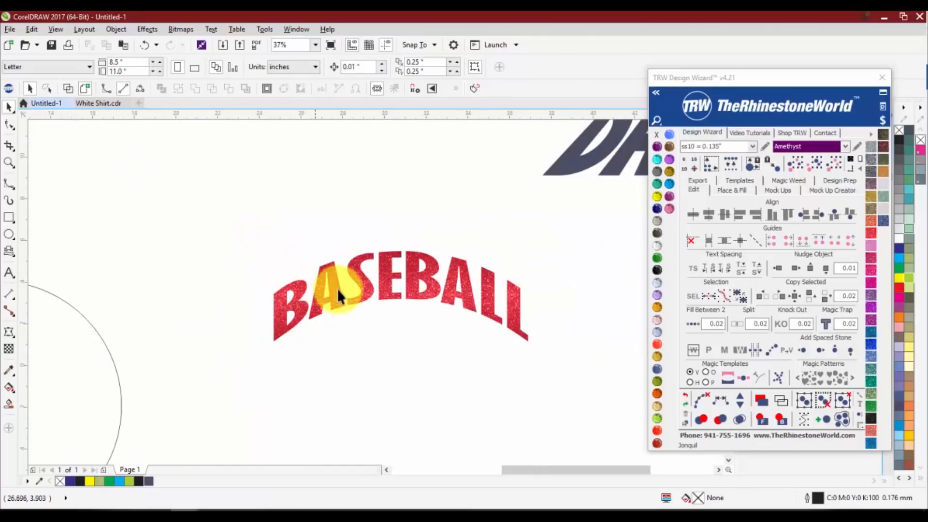
key(ctrl+z)
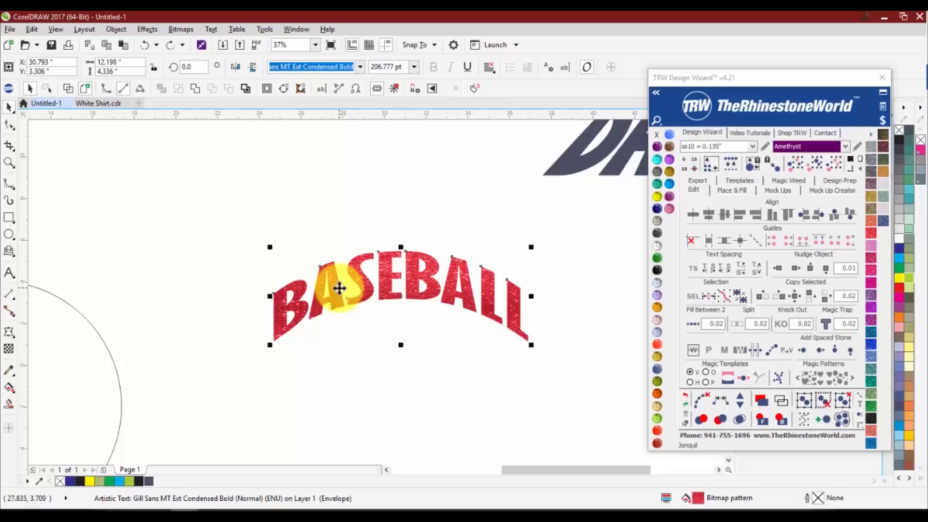
Weld the arched BASEBALL text into a curve object, check the glitter pattern up close, and deselect it
scroll(327, 294, down, 2)
scroll(326, 317, up, 2)
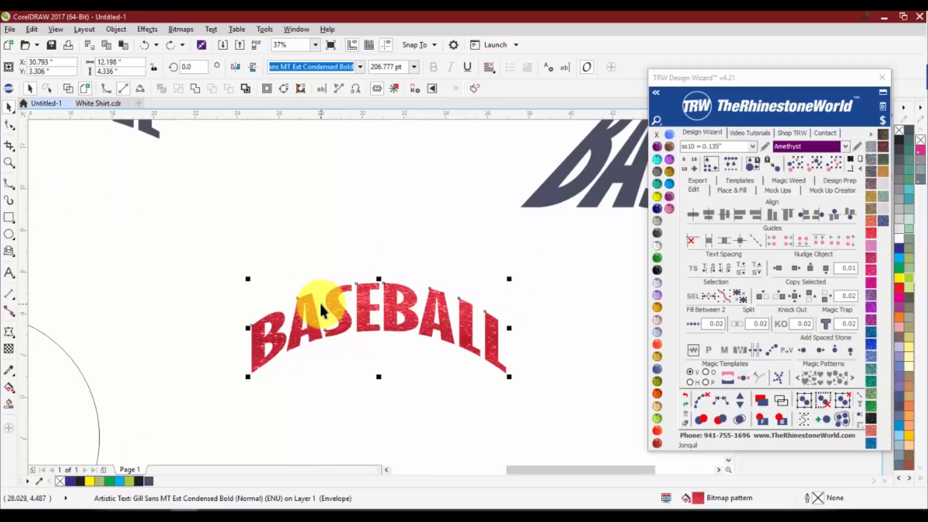
scroll(321, 310, down, 2)
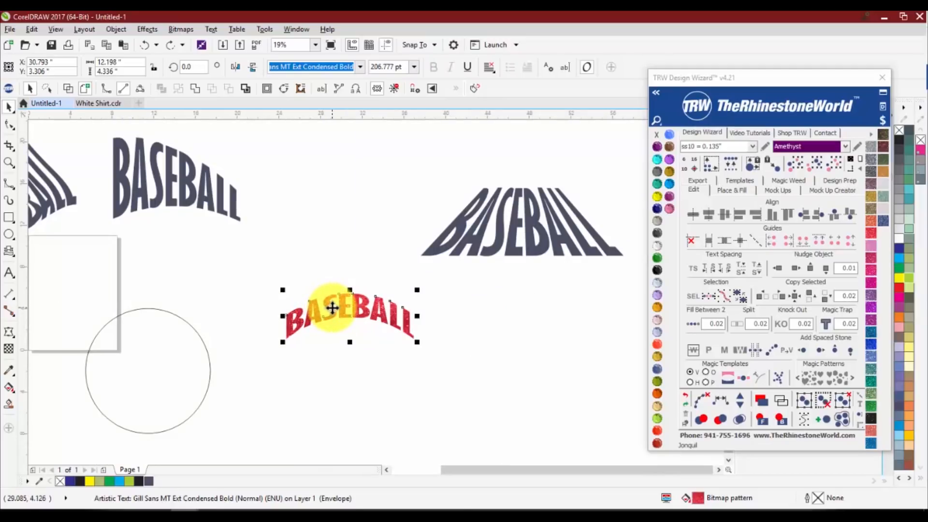
scroll(332, 307, up, 6)
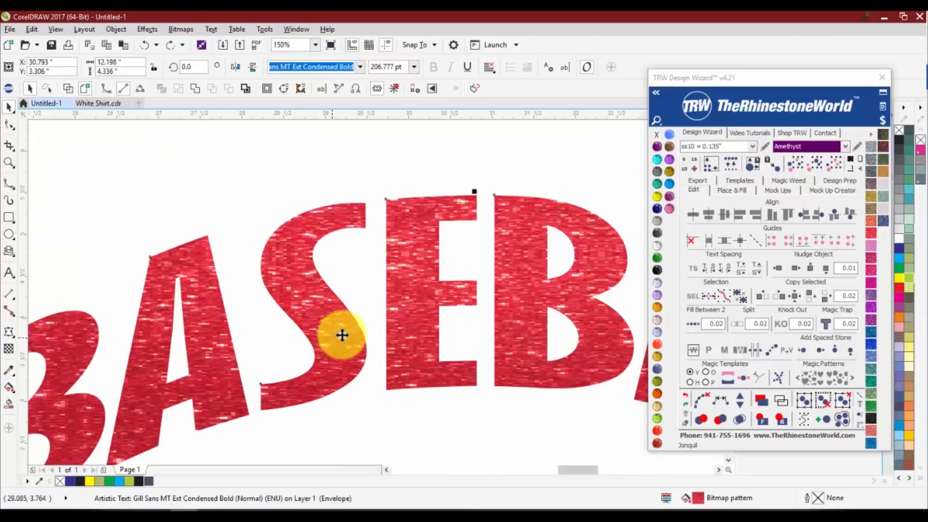
scroll(344, 287, down, 4)
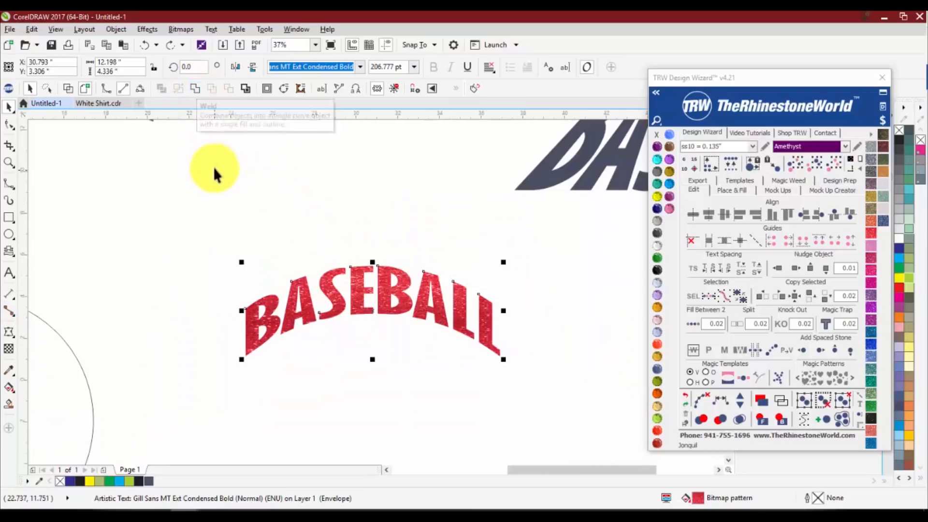
click(193, 88)
scroll(307, 304, up, 6)
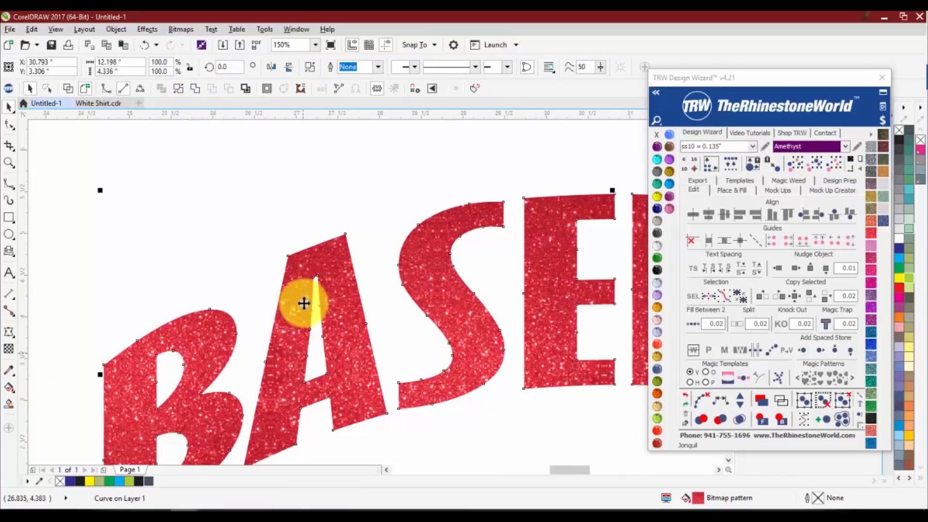
scroll(295, 344, down, 4)
scroll(295, 344, up, 2)
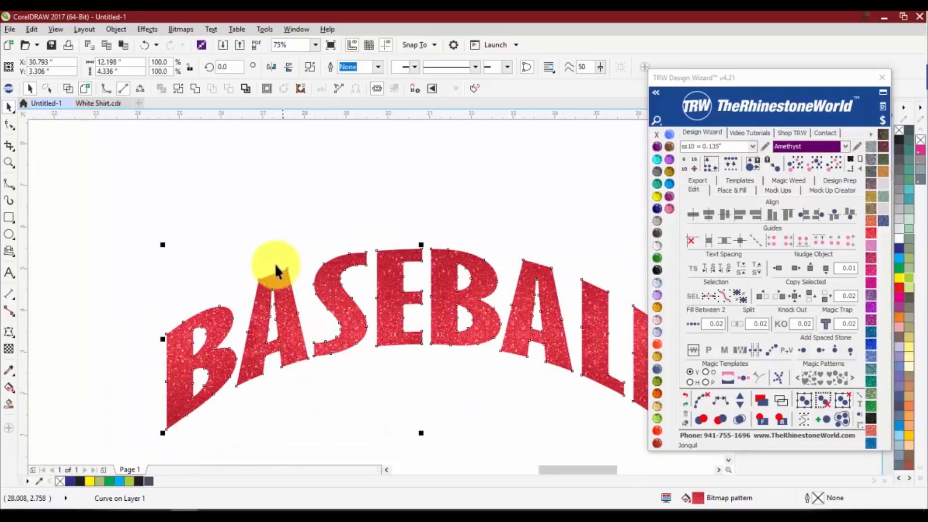
click(275, 234)
scroll(261, 299, down, 2)
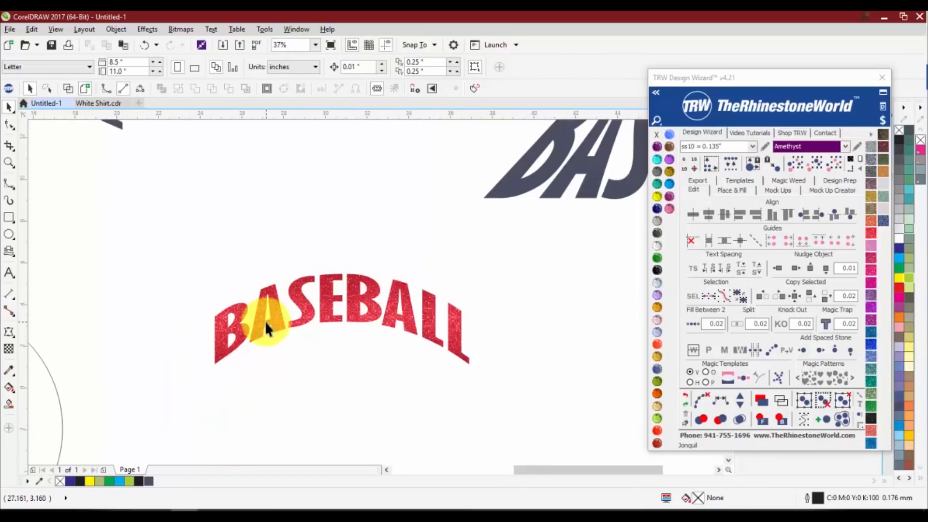
Enlarge the glitter pattern tile on the BASEBALL curve with the Interactive Fill tool to nearly the width of the word
click(265, 321)
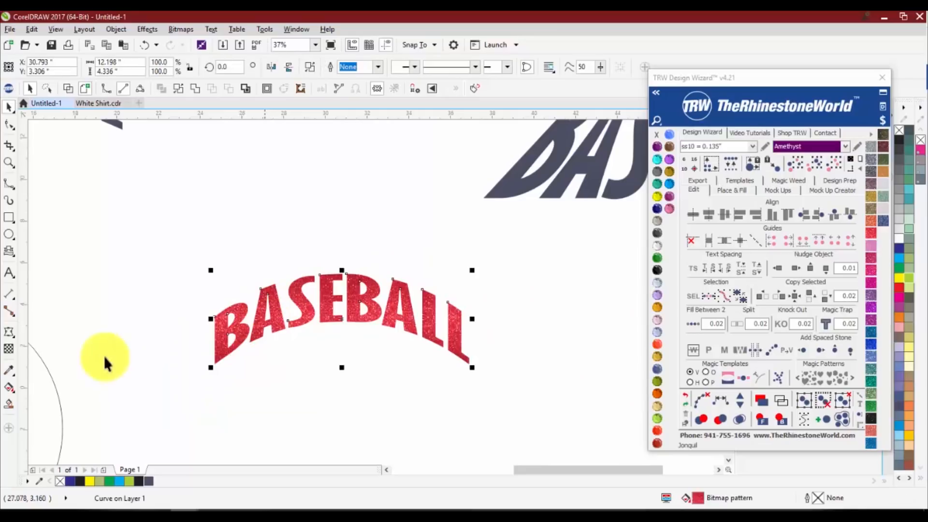
click(9, 390)
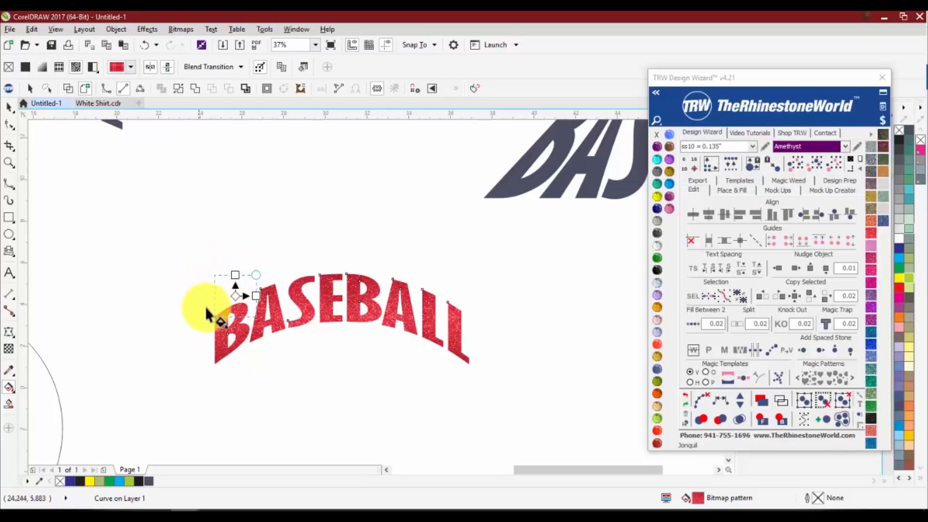
scroll(258, 285, down, 2)
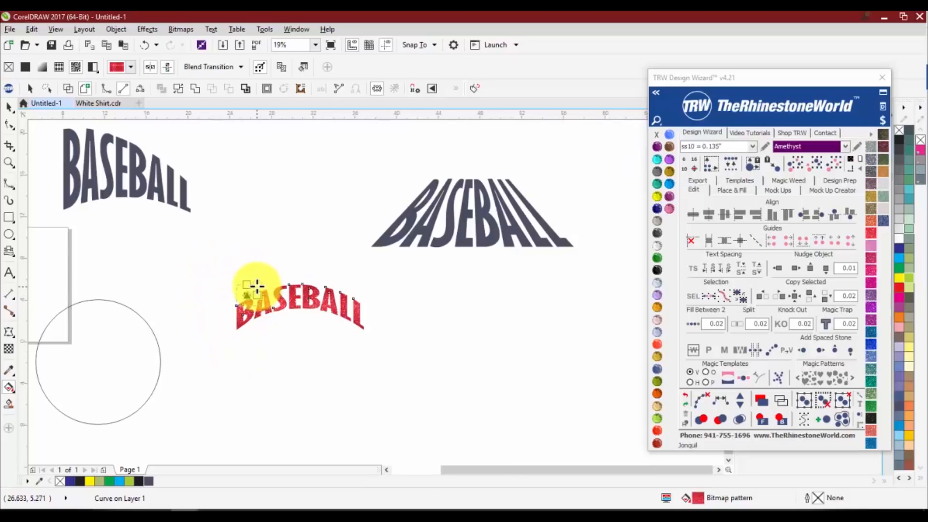
drag(258, 285, 353, 188)
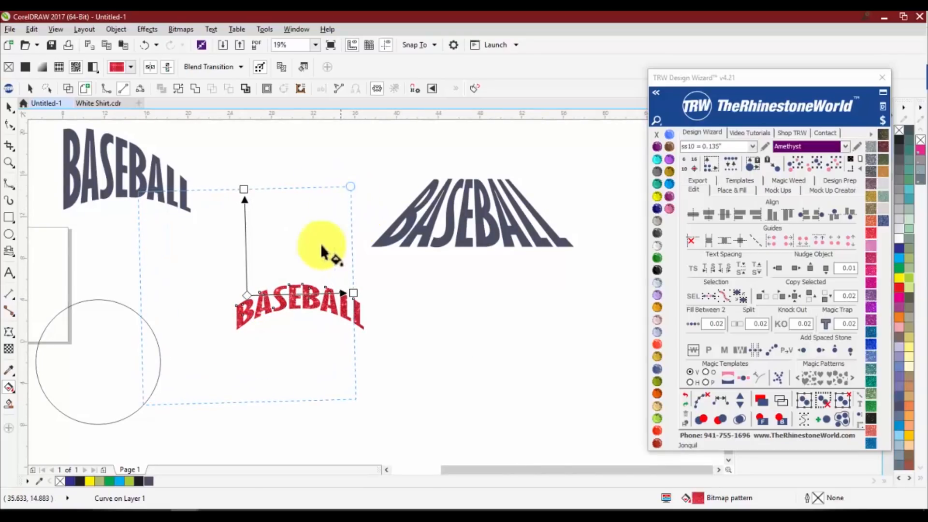
scroll(252, 296, up, 6)
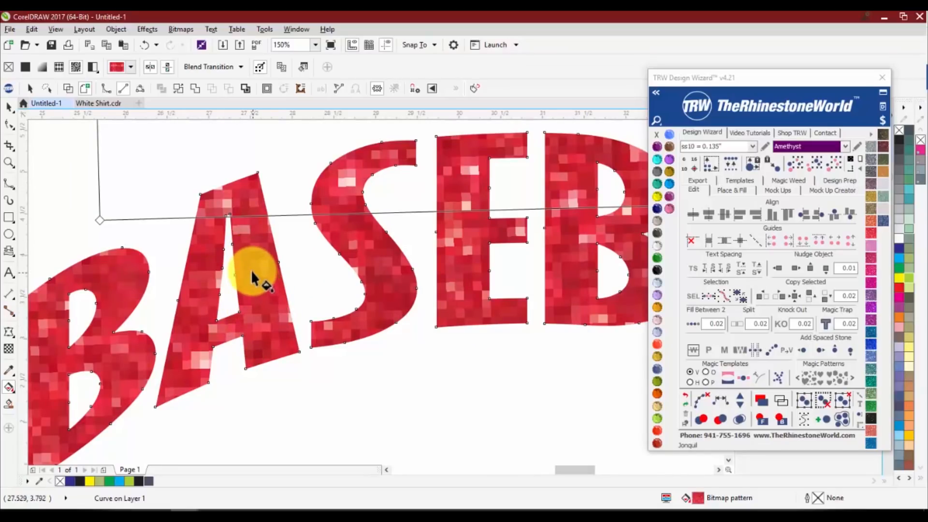
scroll(256, 285, down, 1)
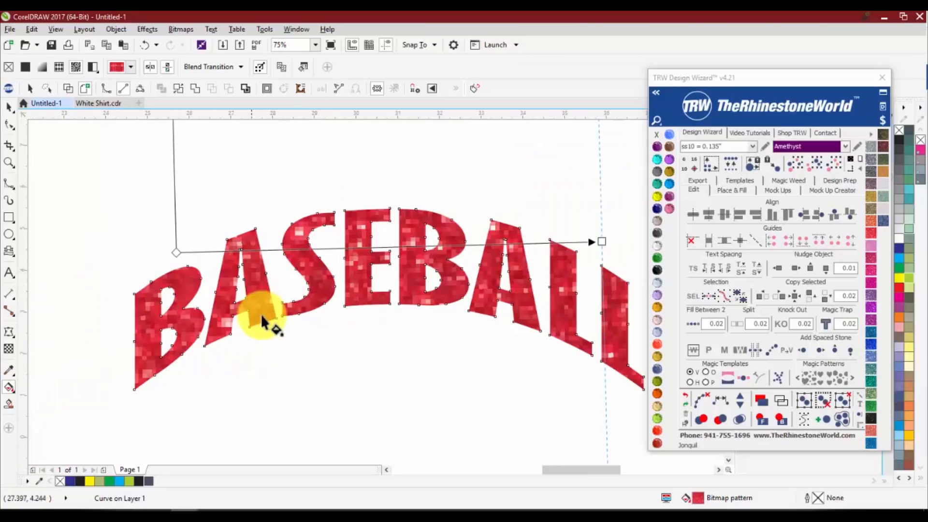
scroll(260, 314, down, 1)
click(255, 307)
scroll(255, 306, up, 1)
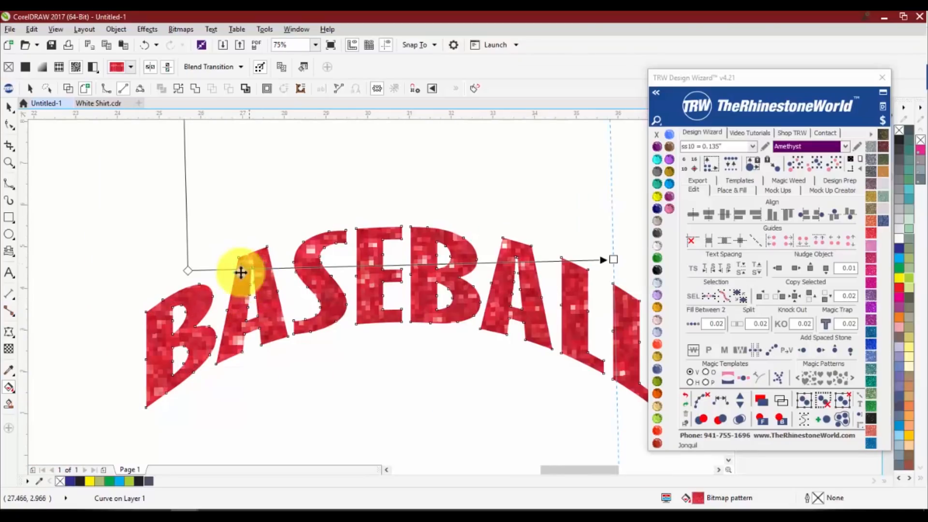
scroll(348, 333, down, 1)
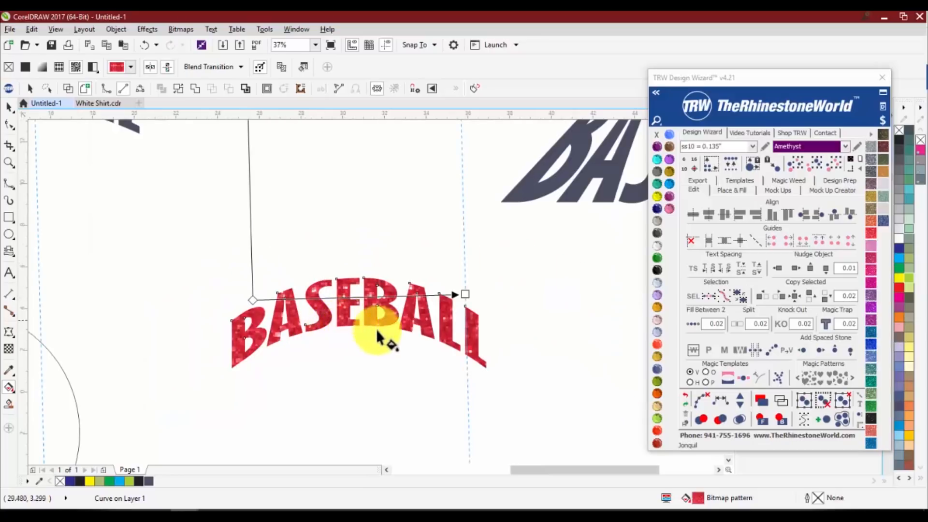
Scale the glitter pattern tile back down to roughly the size of the letter B and check the sparkle
scroll(392, 328, down, 1)
drag(435, 208, 345, 301)
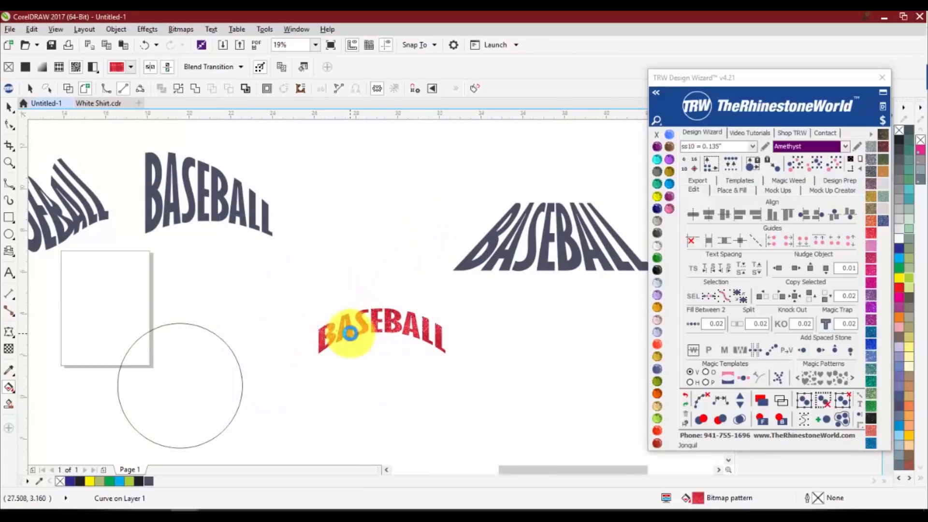
scroll(342, 328, up, 2)
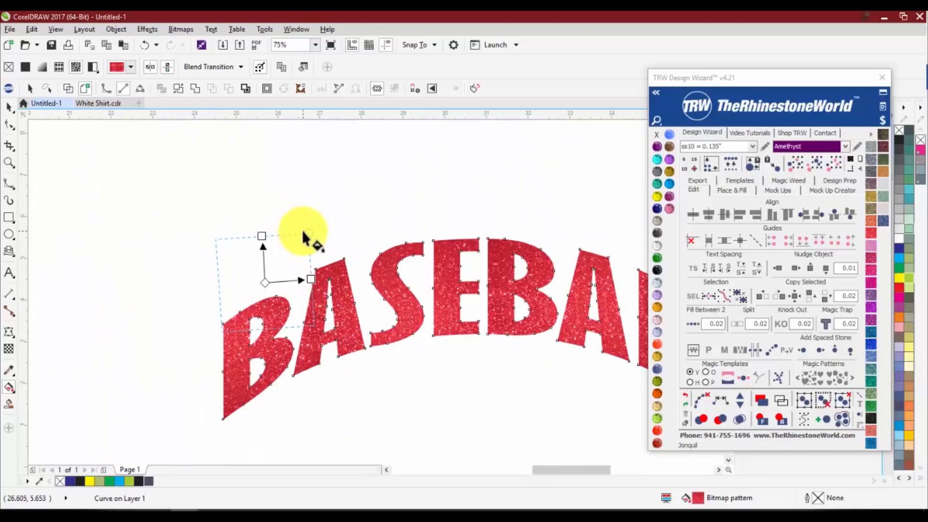
scroll(314, 309, up, 2)
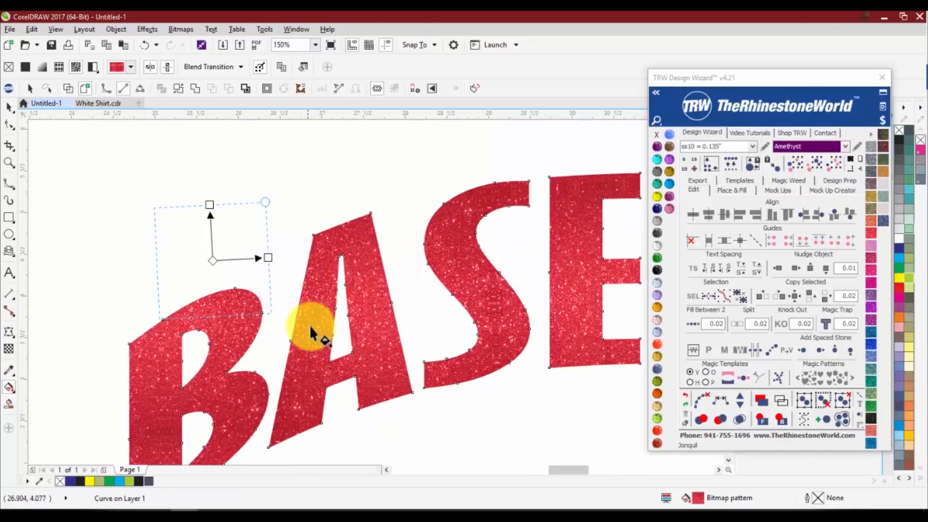
scroll(333, 314, down, 2)
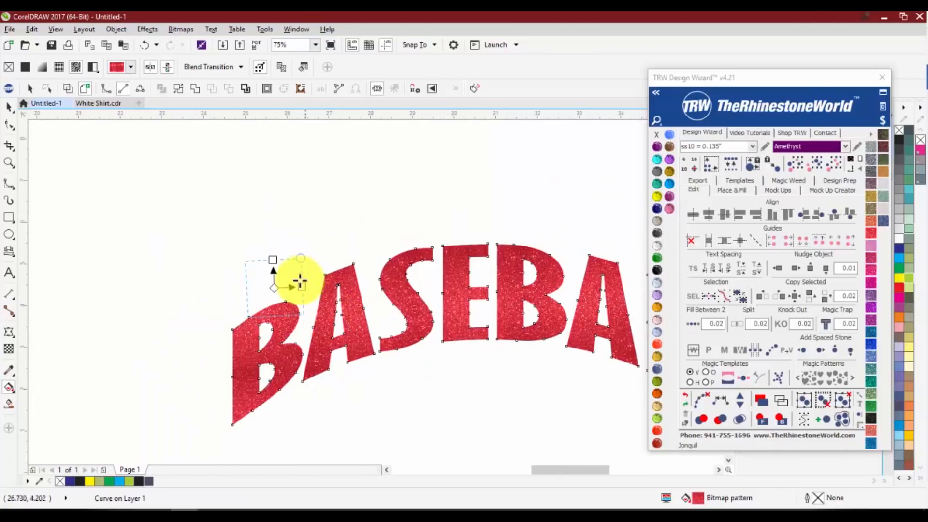
Shrink the glitter pattern tile to a tiny size, then enlarge it to about one letter's width with a slight tilt
drag(299, 259, 280, 282)
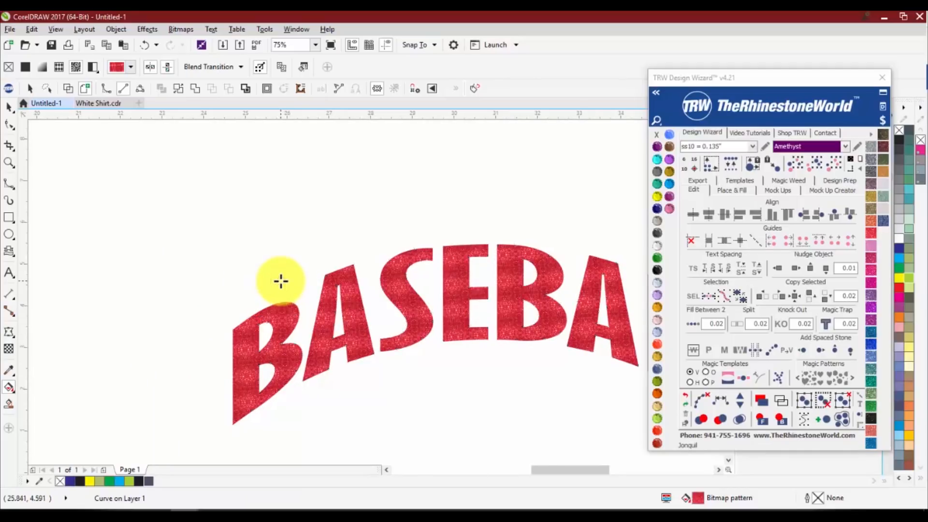
scroll(338, 316, up, 2)
scroll(320, 316, down, 2)
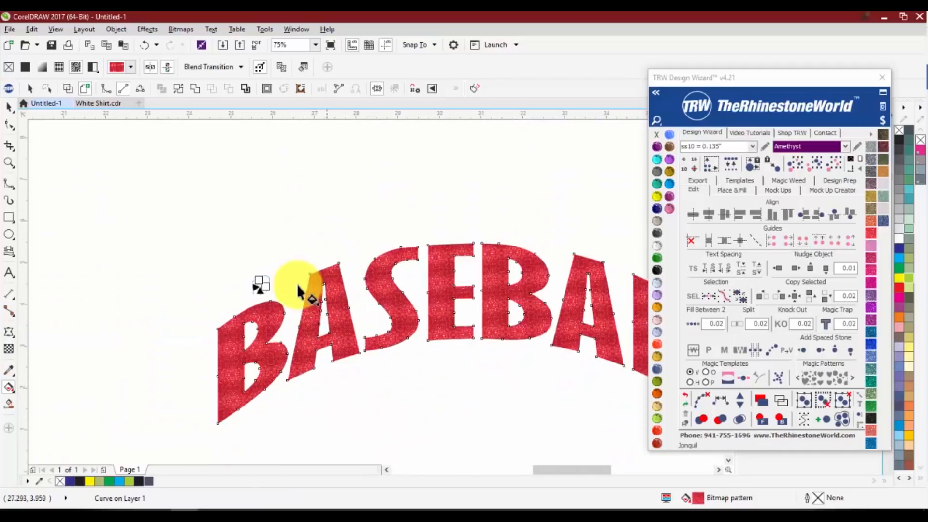
scroll(271, 263, down, 2)
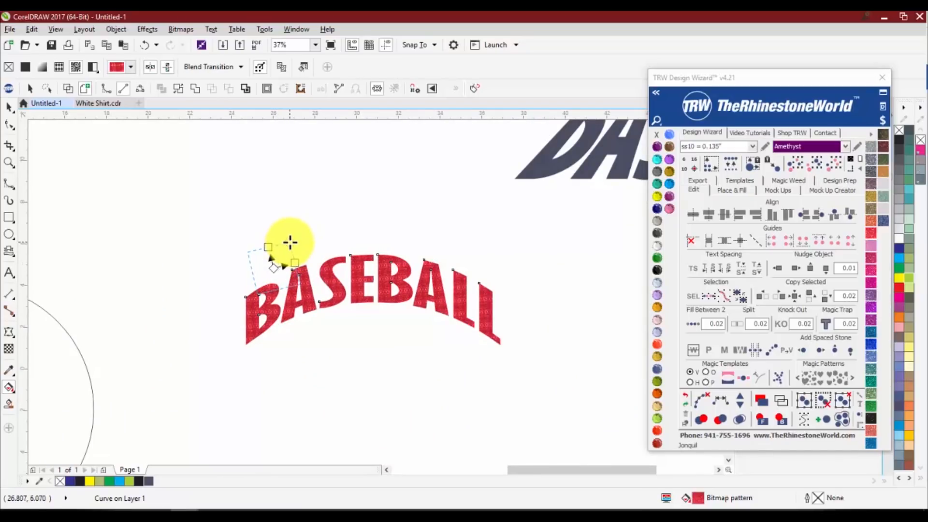
scroll(311, 290, up, 2)
scroll(353, 290, down, 2)
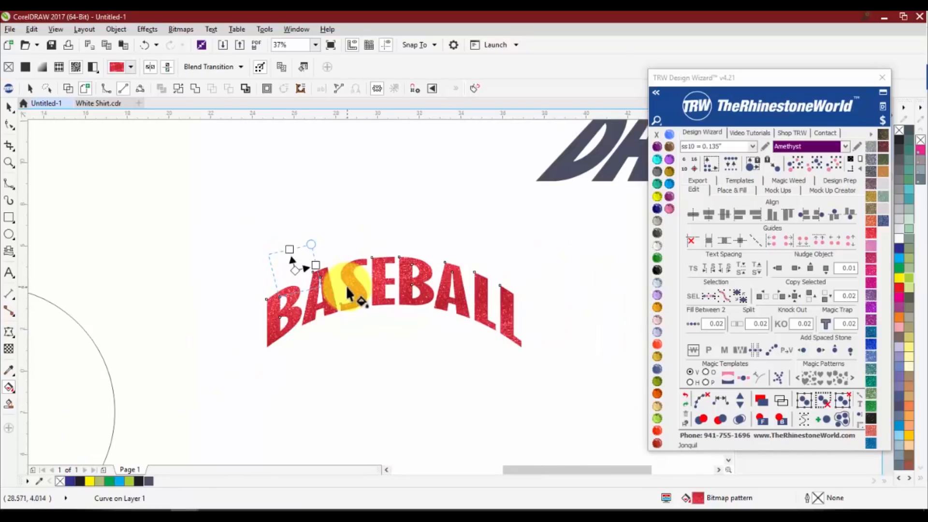
Rotate the glitter pattern tile counterclockwise while reducing it slightly, then leave fill editing and deselect the BASEBALL curve
drag(311, 243, 285, 249)
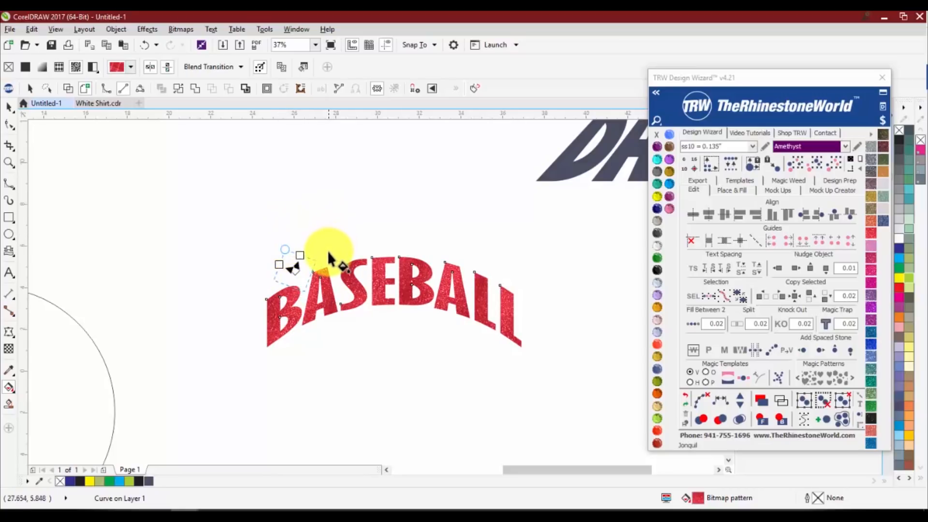
key(space)
key(Escape)
Select the BASEBALL curve and examine the adjusted glitter pattern at several zoom levels
scroll(313, 275, down, 1)
scroll(335, 277, up, 1)
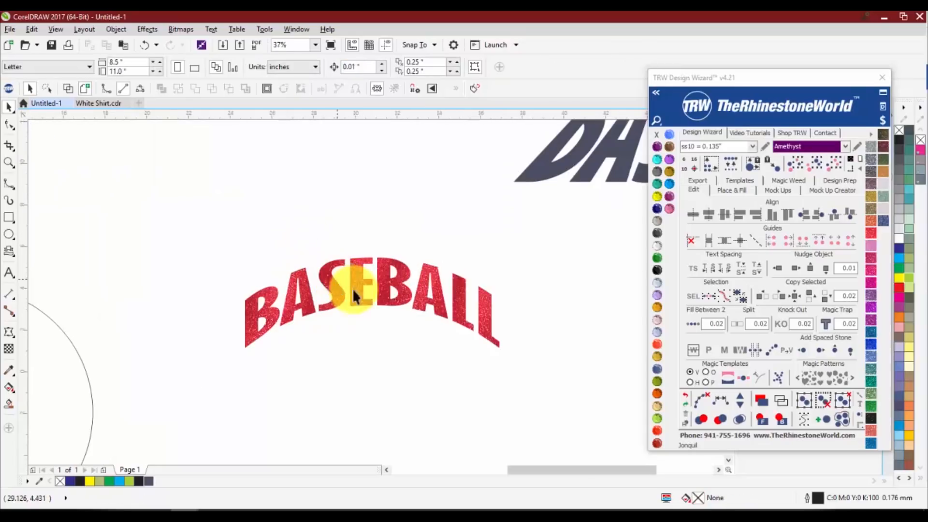
scroll(300, 269, up, 1)
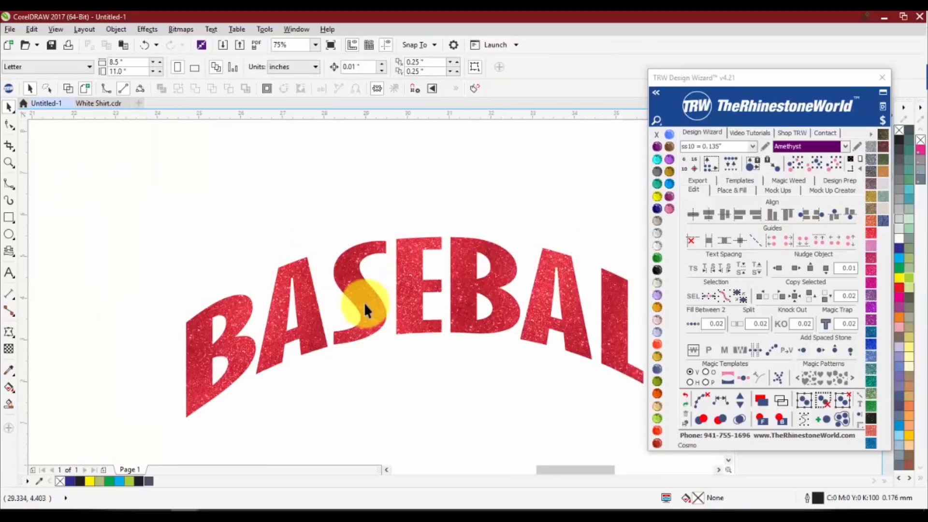
click(358, 276)
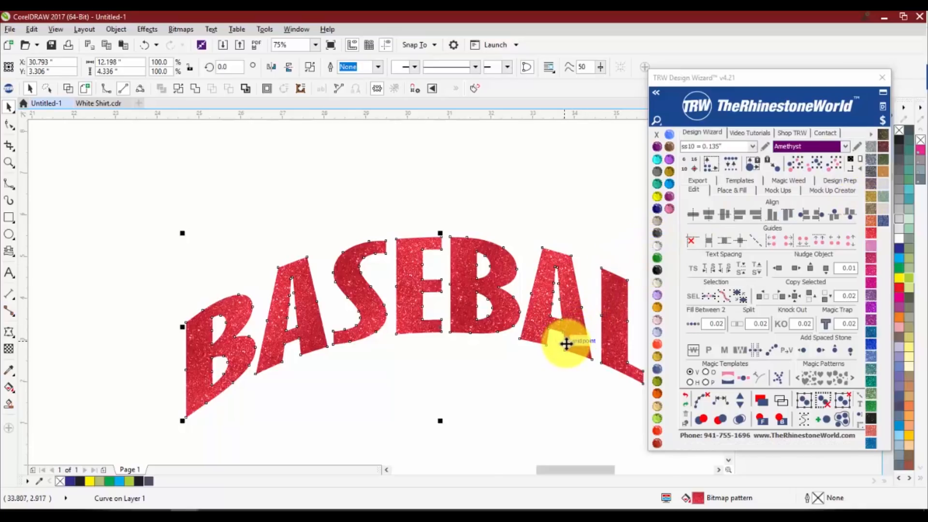
scroll(290, 261, down, 1)
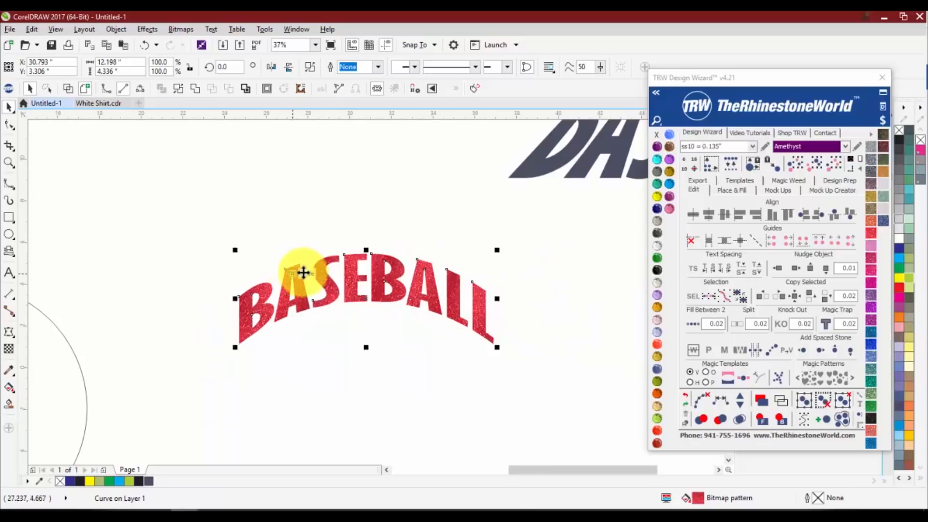
scroll(343, 263, up, 1)
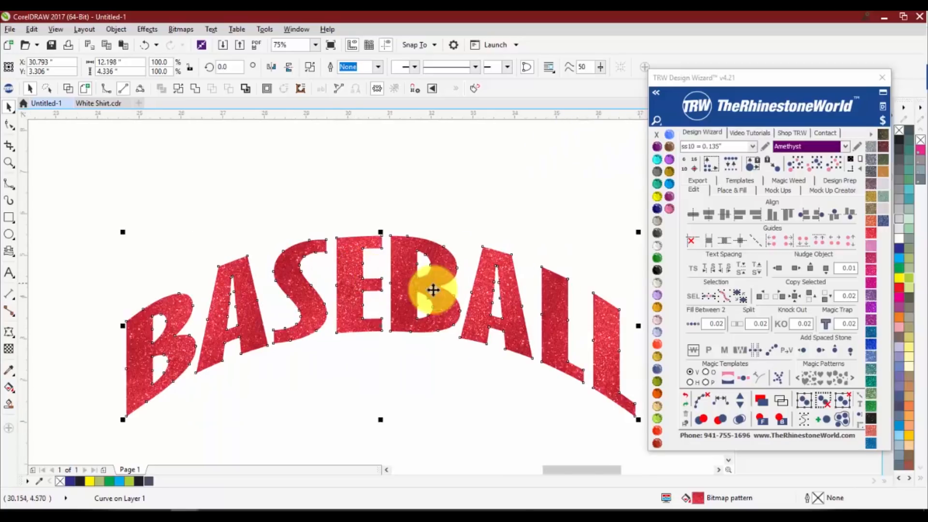
scroll(428, 300, down, 1)
scroll(420, 300, up, 1)
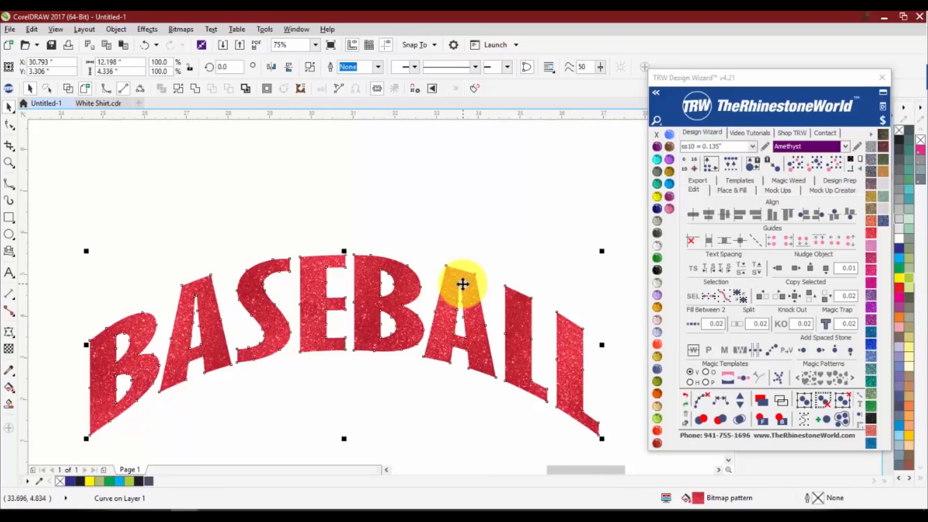
scroll(364, 284, down, 2)
scroll(374, 283, up, 1)
scroll(374, 283, up, 1)
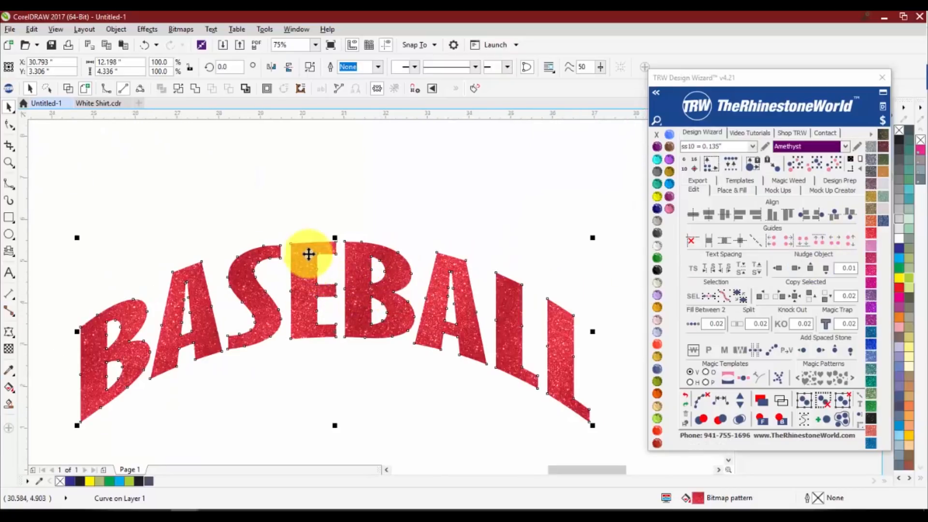
drag(337, 337, 335, 286)
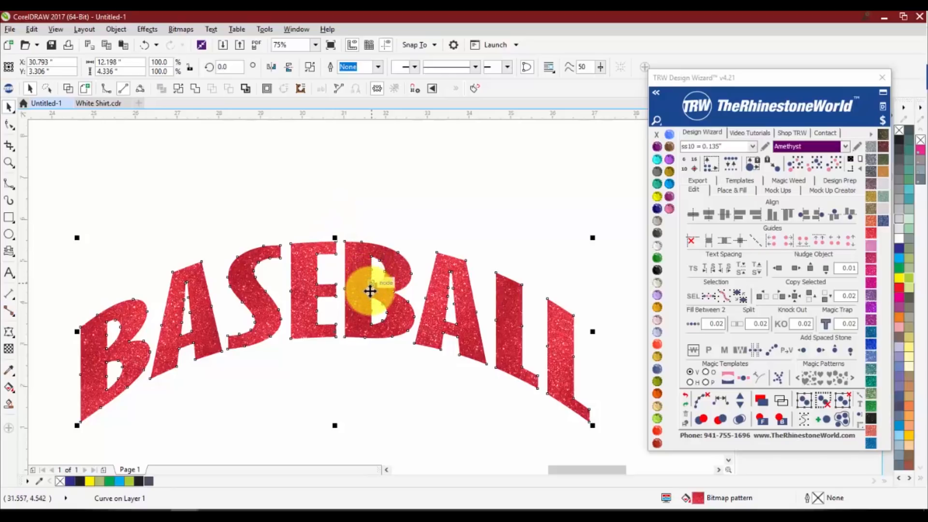
Try several fills on the arched BASEBALL curve, including Citrine, 80% black, solid blue, gold and Blue Zircon
click(656, 257)
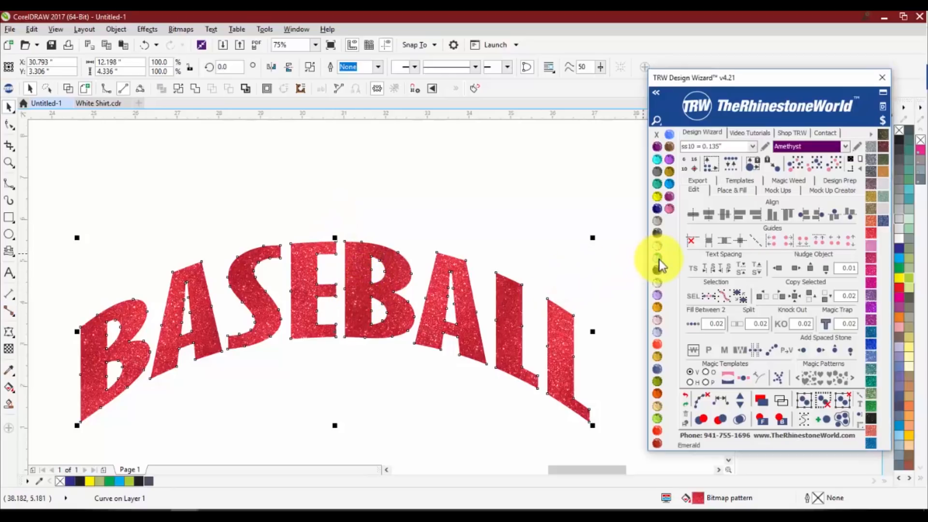
click(655, 156)
click(657, 196)
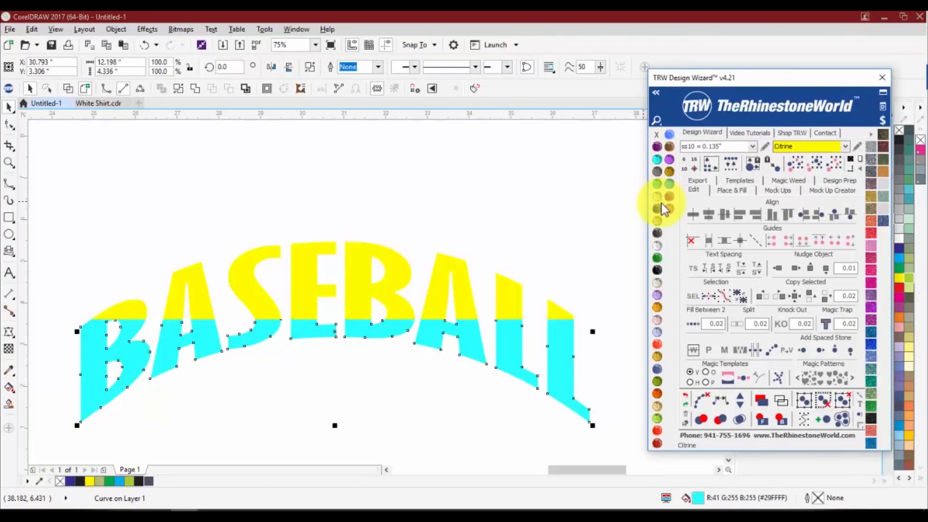
click(904, 160)
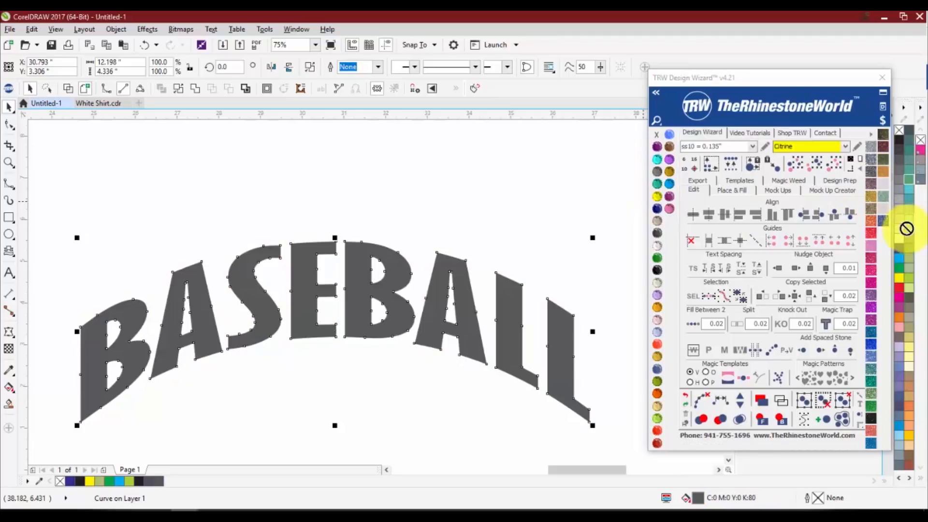
click(902, 252)
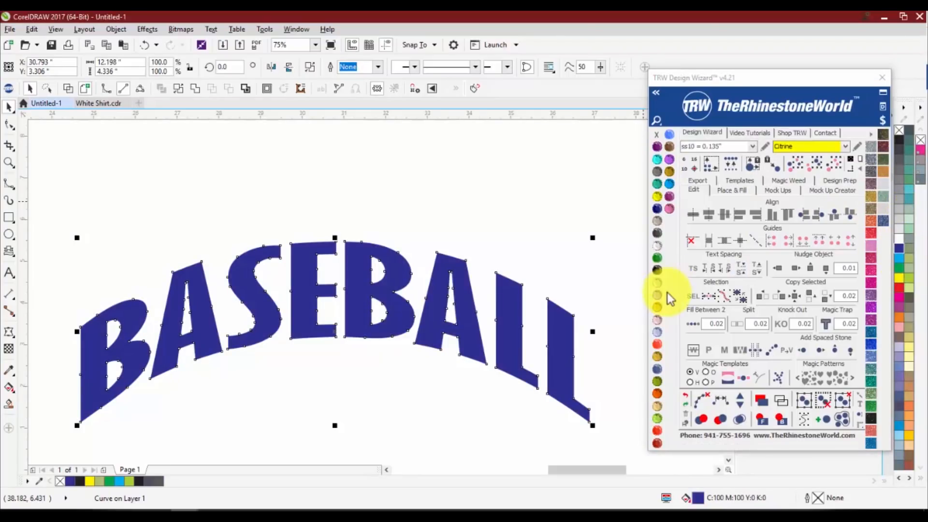
click(669, 134)
click(669, 172)
click(657, 183)
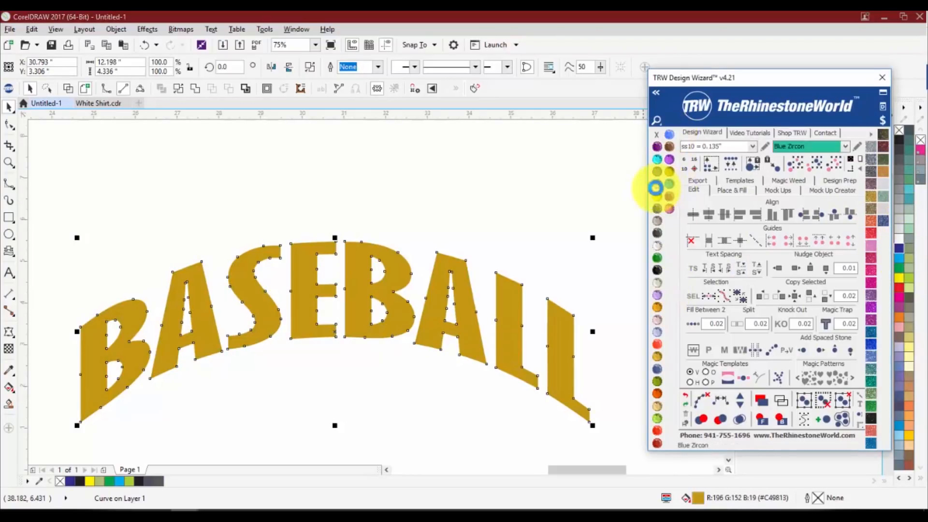
Close the TRW Design Wizard, fill the arched BASEBALL curve with solid blue (C100 M100 Y0 K0), and deselect it
click(883, 77)
click(899, 172)
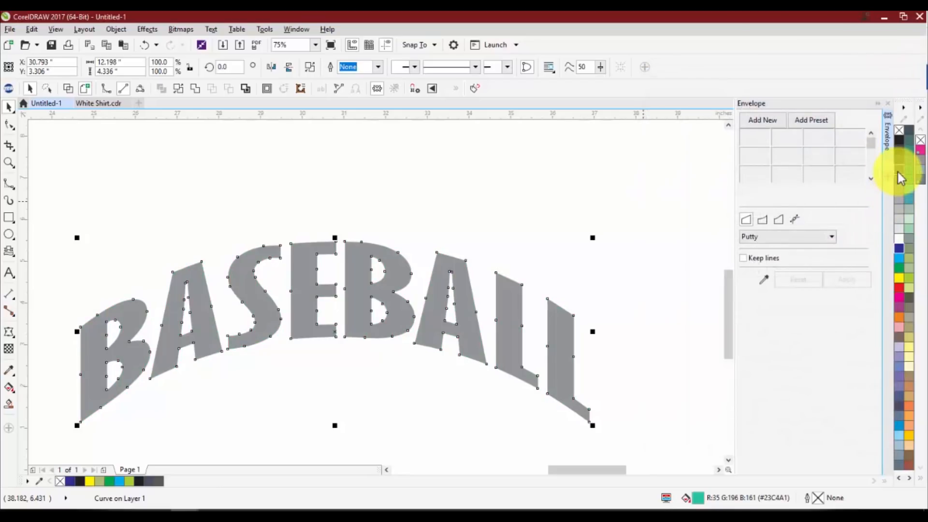
click(575, 248)
scroll(424, 236, down, 2)
click(408, 251)
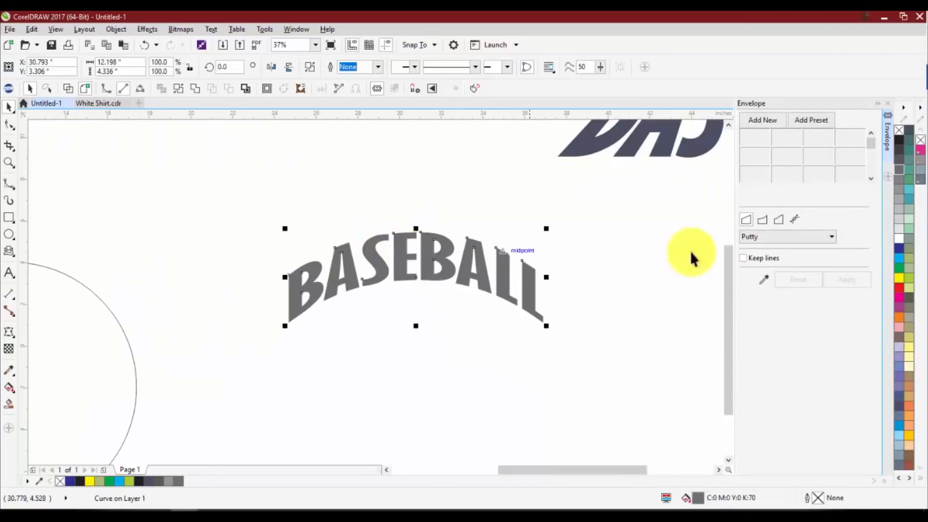
click(899, 250)
click(899, 248)
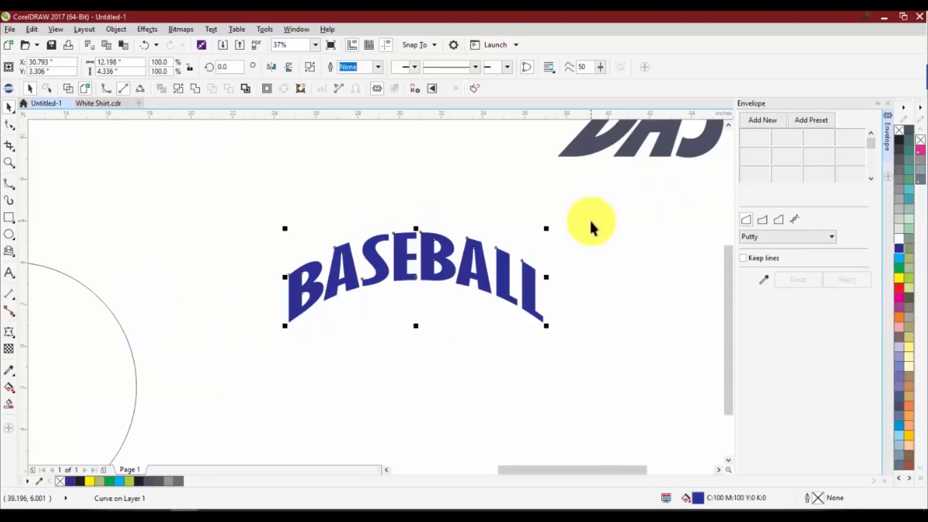
click(590, 220)
scroll(453, 256, down, 2)
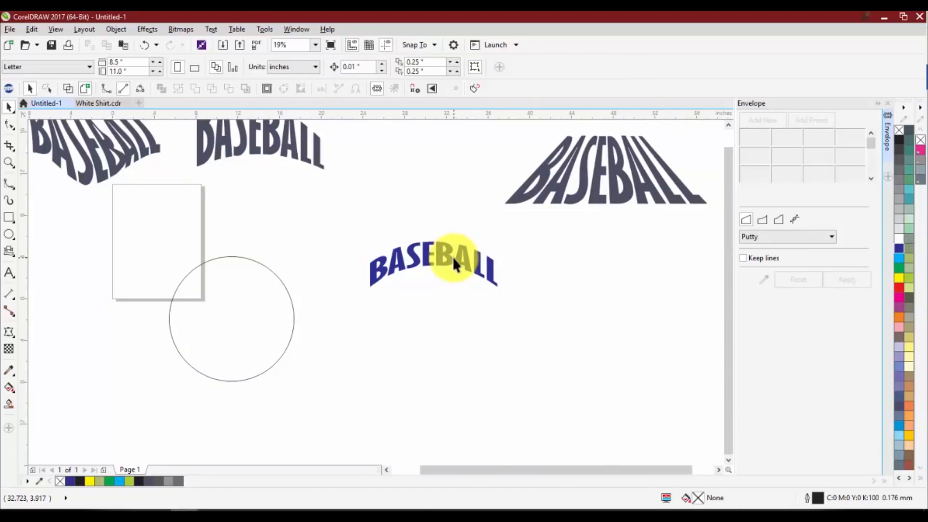
Use Smart Fill to fill both Bs of the trapezoid BASEBALL with purple and a 0.25 mm pink outline
click(8, 406)
scroll(449, 249, up, 2)
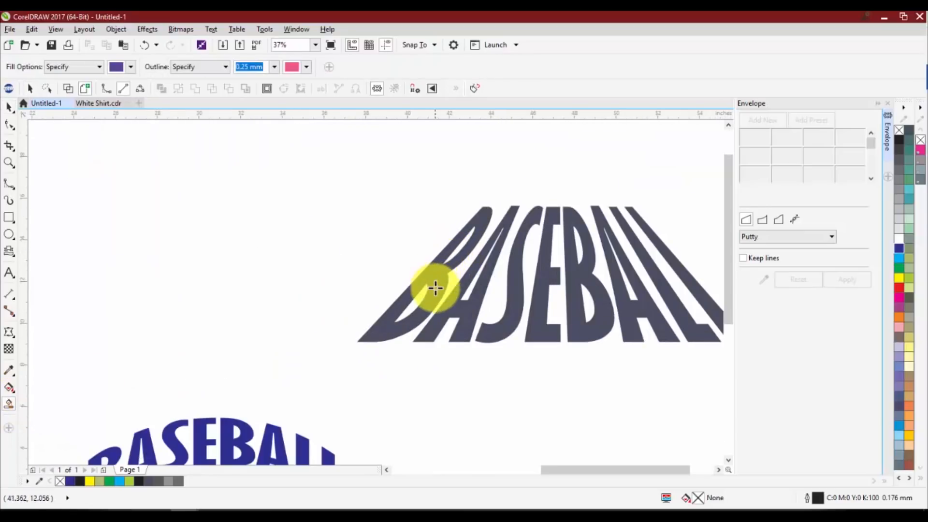
scroll(435, 291, down, 2)
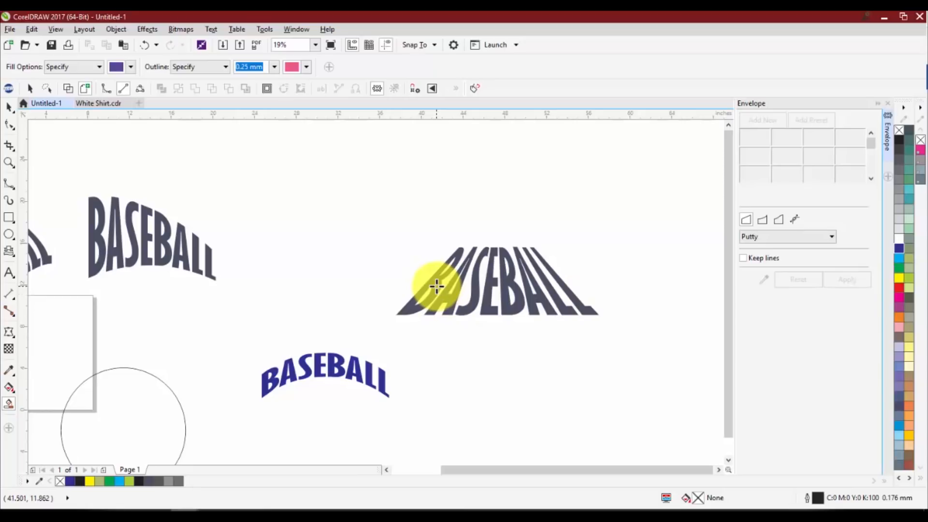
click(437, 286)
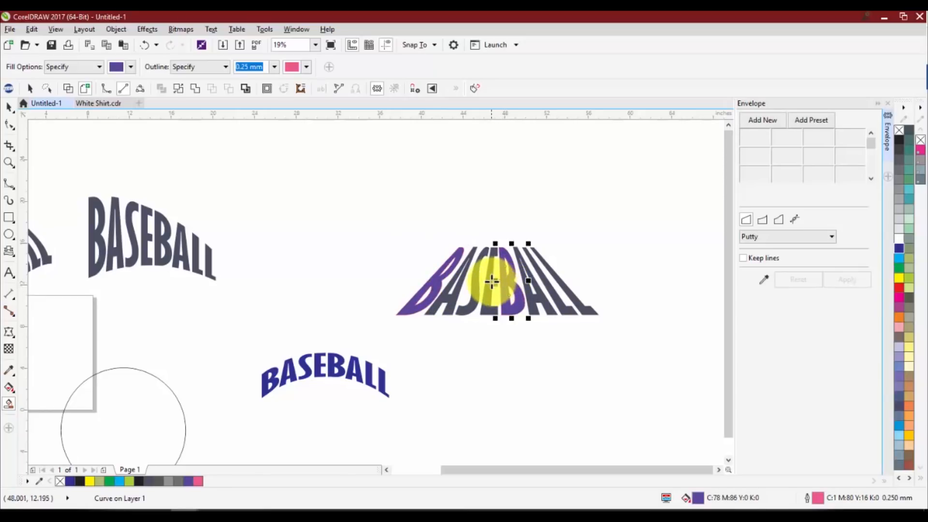
key(space)
Move each purple B away from the trapezoid text as a separate shape, undoing each move
shift+click(437, 279)
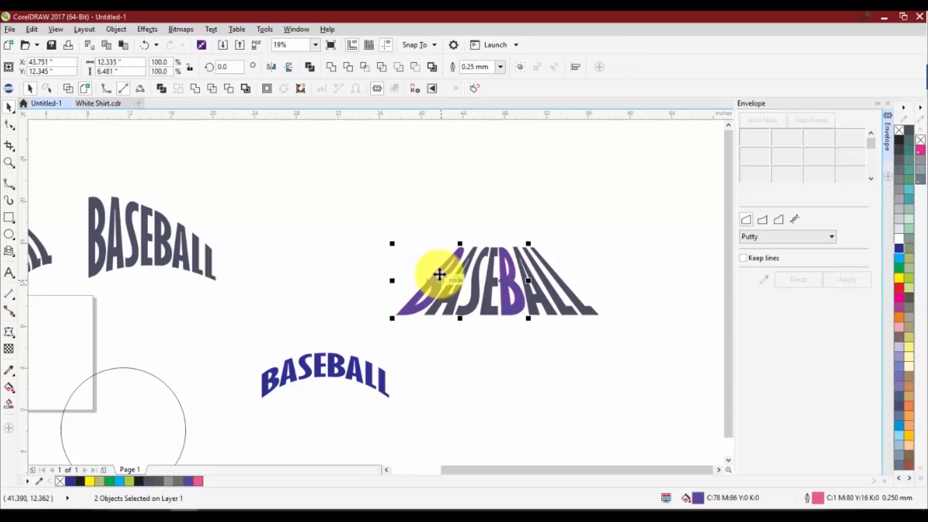
click(455, 355)
drag(442, 288, 416, 272)
key(ctrl+z)
drag(511, 297, 512, 345)
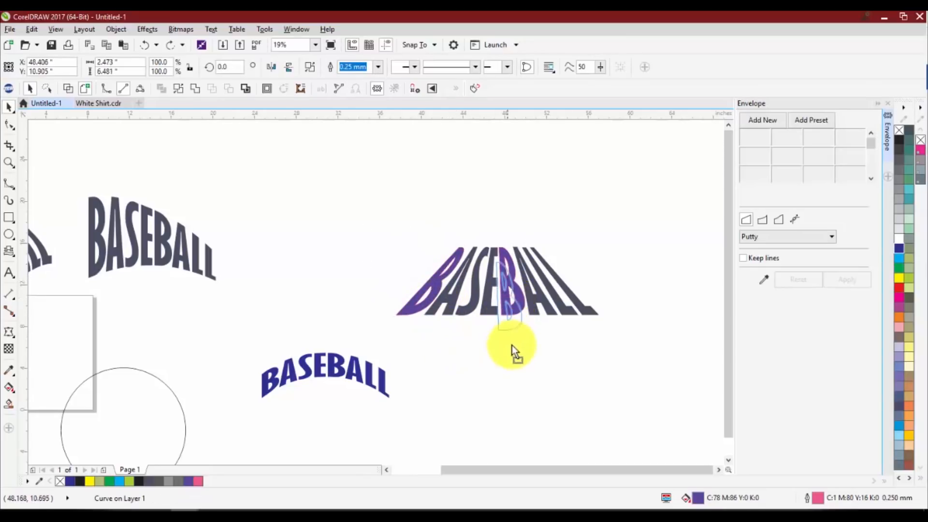
key(ctrl+z)
Select both purple Bs on the trapezoid text and give them a red fill with no outline
shift+click(435, 278)
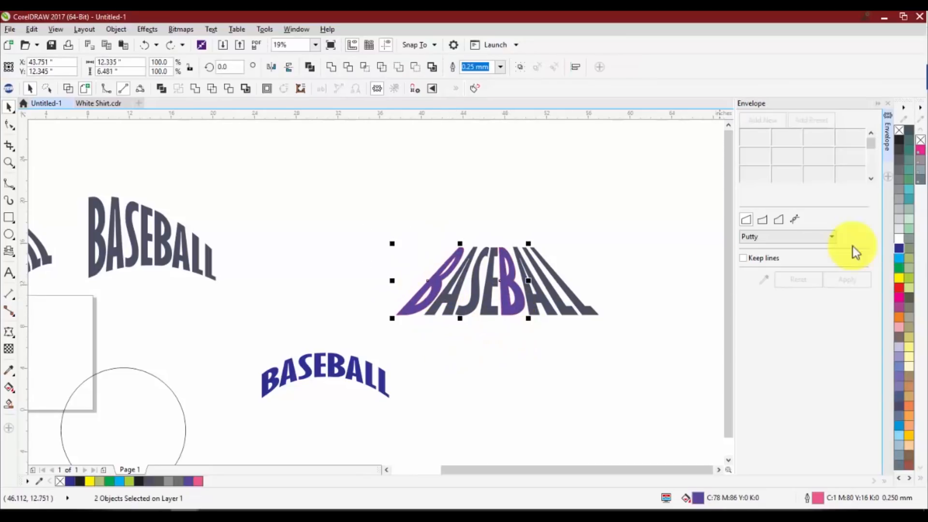
click(900, 288)
click(628, 327)
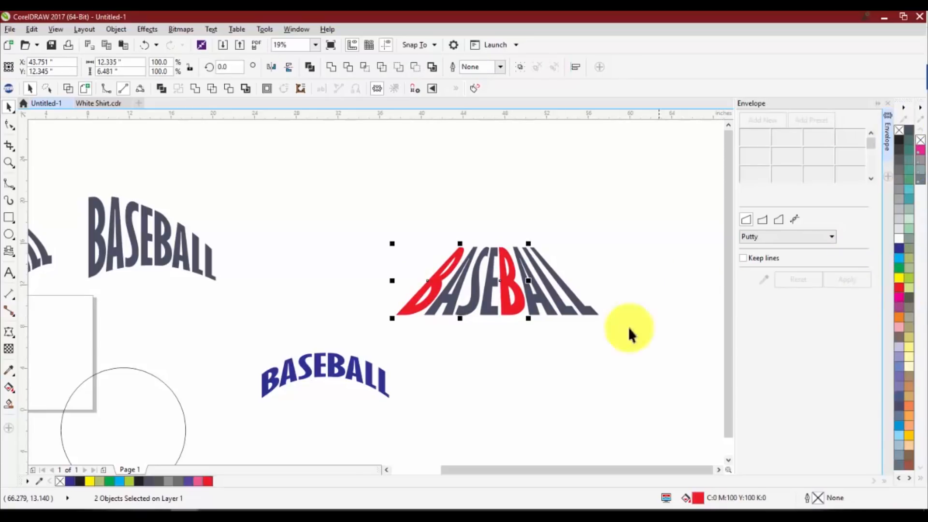
Move the second red B down off the trapezoid text, undo the move, and deselect it
double_click(531, 291)
scroll(507, 245, up, 3)
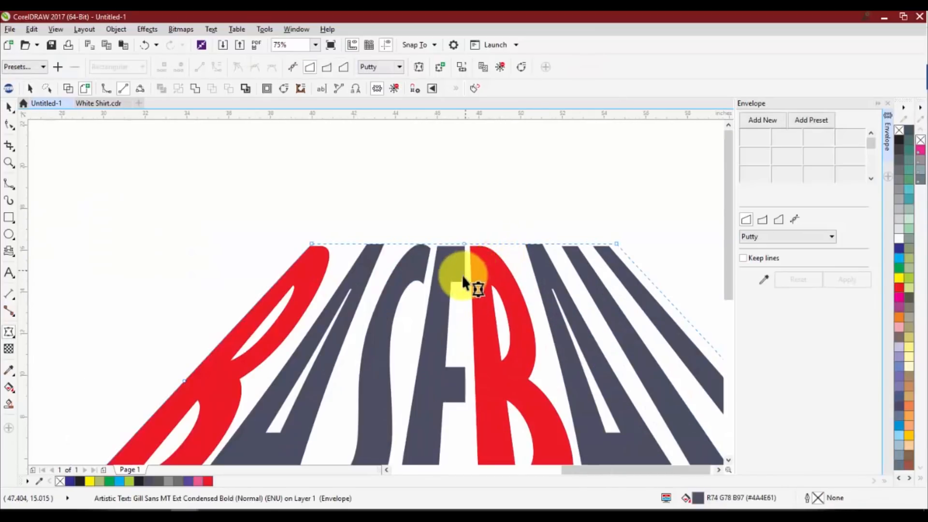
scroll(463, 277, down, 2)
key(space)
drag(469, 277, 483, 323)
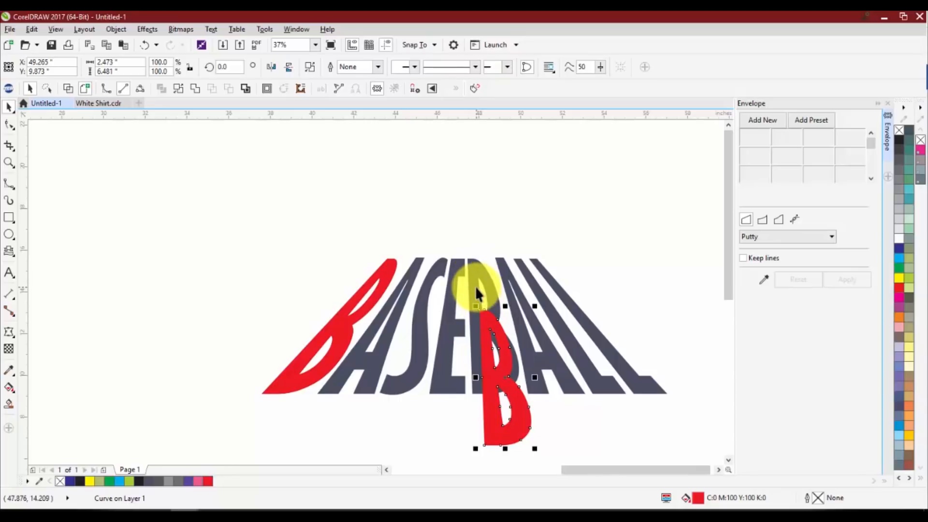
key(ctrl+z)
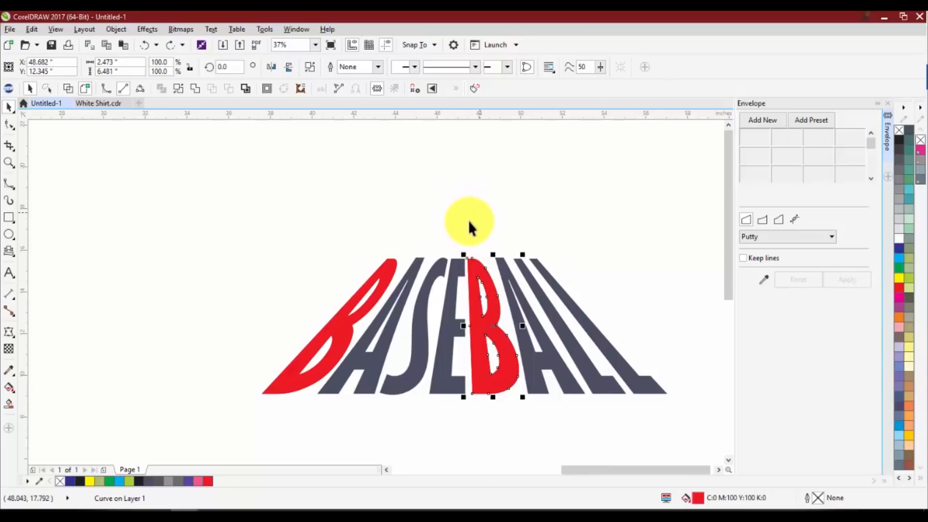
click(457, 231)
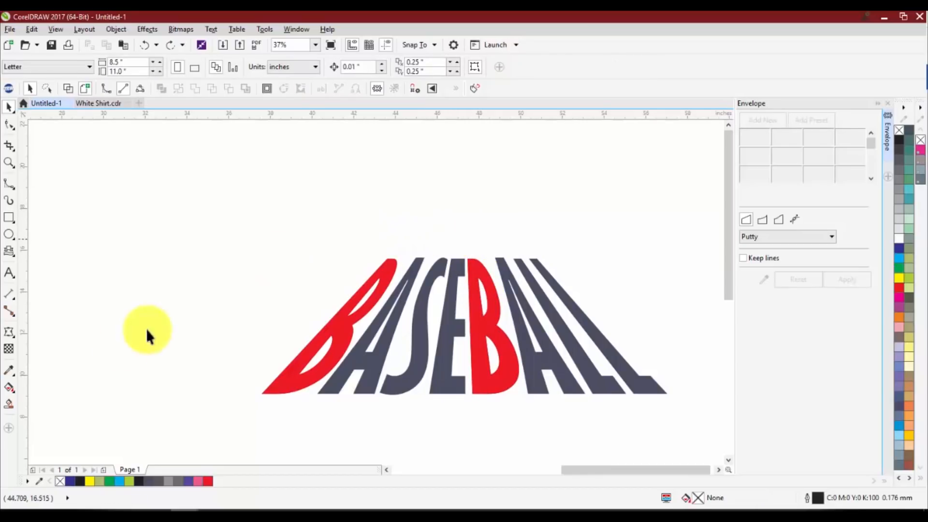
Try Smart Fill in purple with a 0.25 mm pink outline on the remaining grey letters of the trapezoid BASEBALL, undoing the fills
click(8, 405)
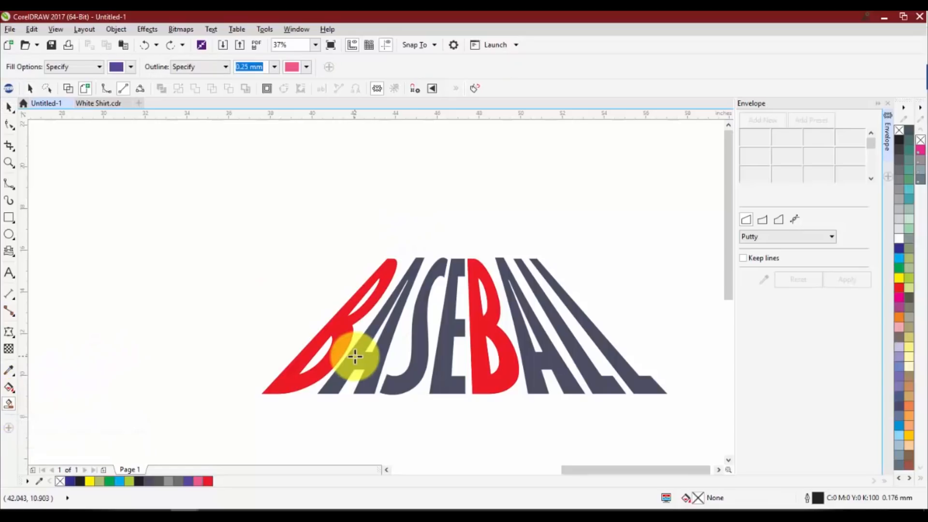
click(356, 356)
click(417, 357)
click(444, 334)
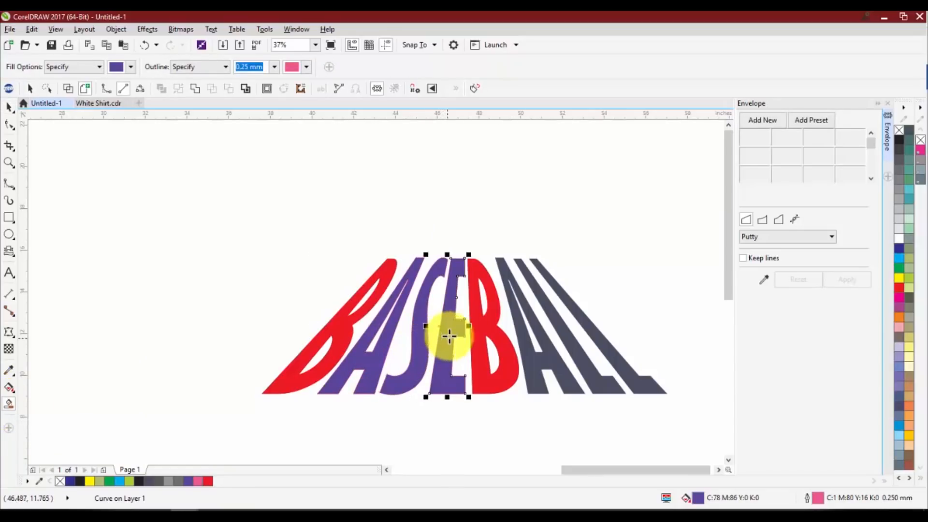
click(522, 332)
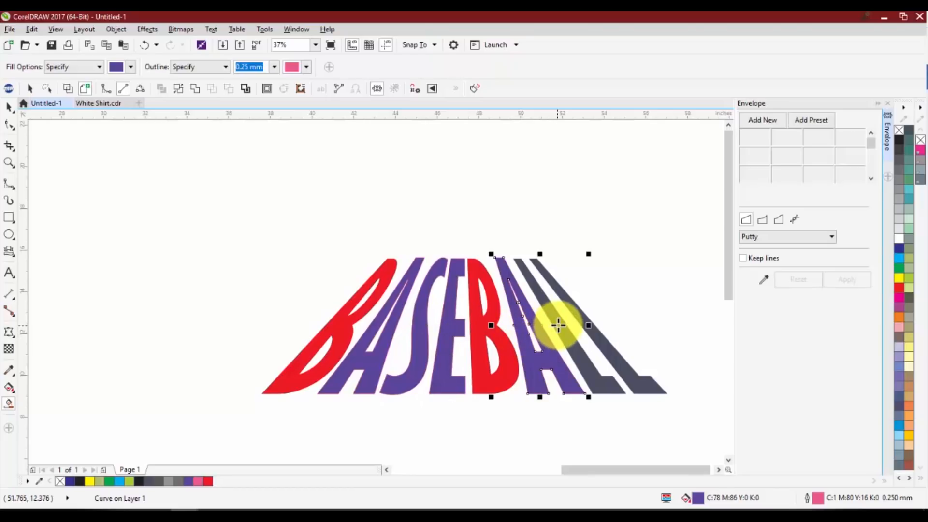
click(561, 317)
click(576, 308)
key(ctrl+z)
key(ctrl+z)
key(ctrl+z)
key(ctrl+z)
key(ctrl+z)
key(ctrl+z)
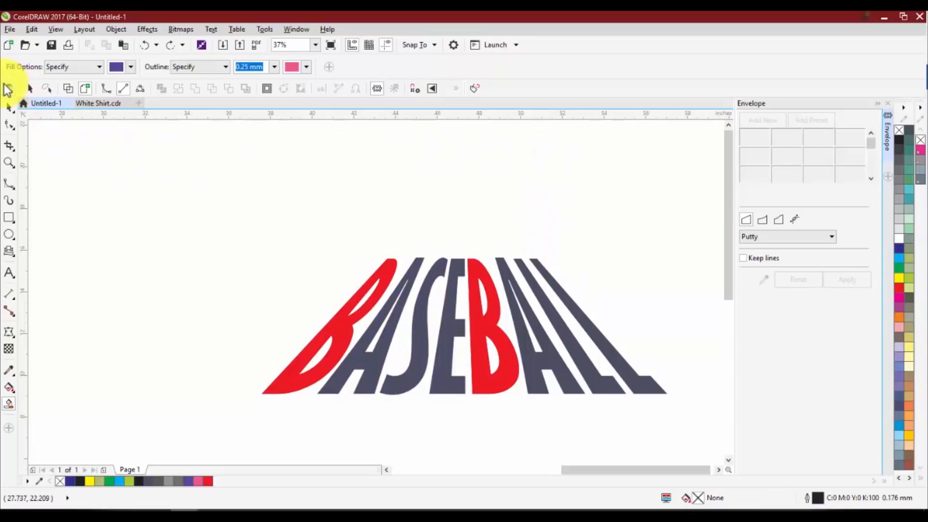
Reopen the TRW Design Wizard, show the TRW Magic Patterns collection beside it, and browse down to the sports patterns
click(8, 89)
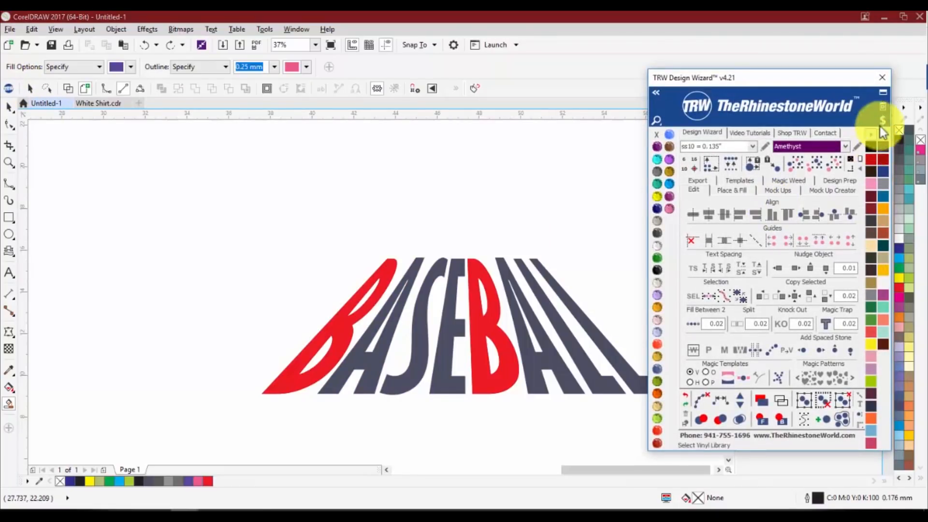
click(882, 106)
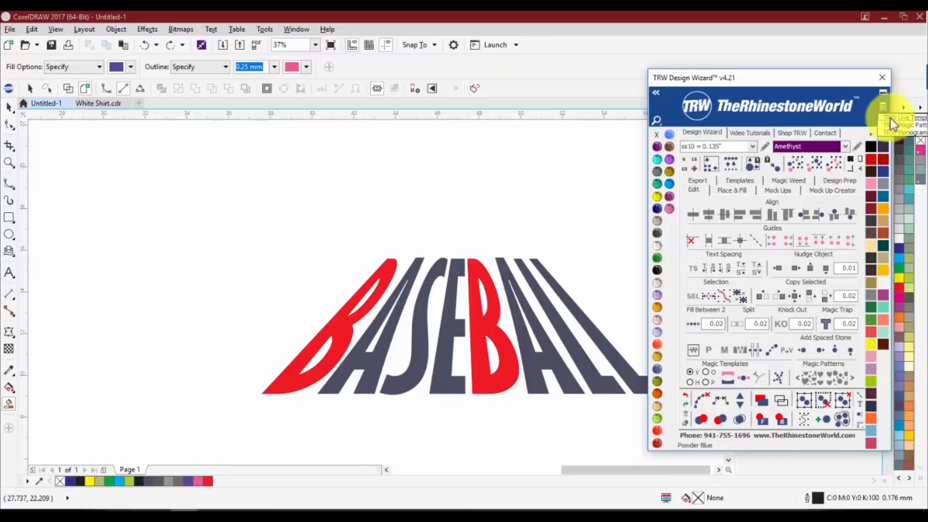
click(897, 127)
drag(819, 82, 706, 125)
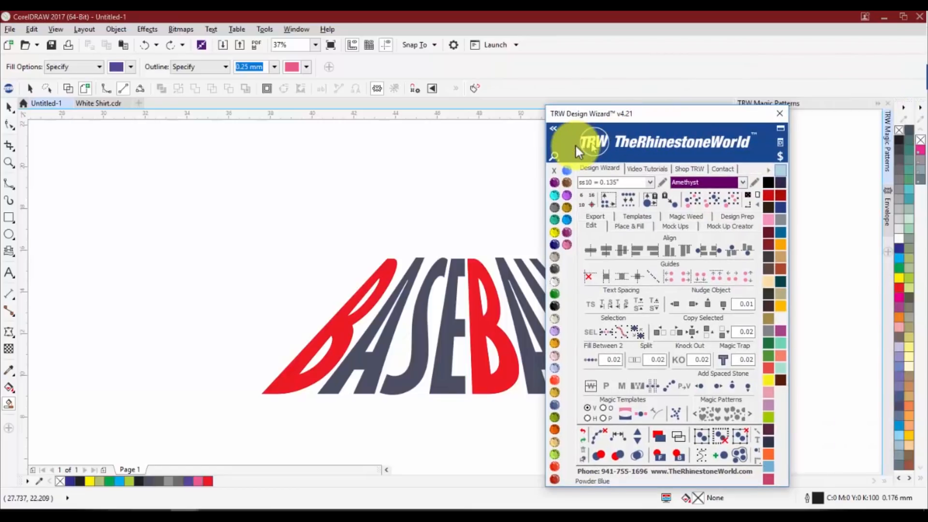
mouse_move(575, 146)
mouse_down()
mouse_move(508, 146)
mouse_move(533, 163)
mouse_move(582, 128)
mouse_up()
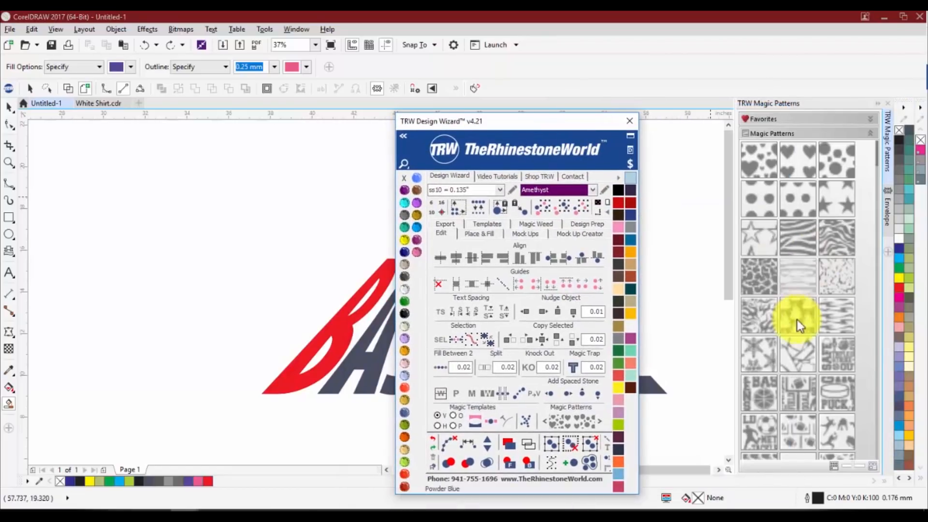
scroll(796, 320, down, 3)
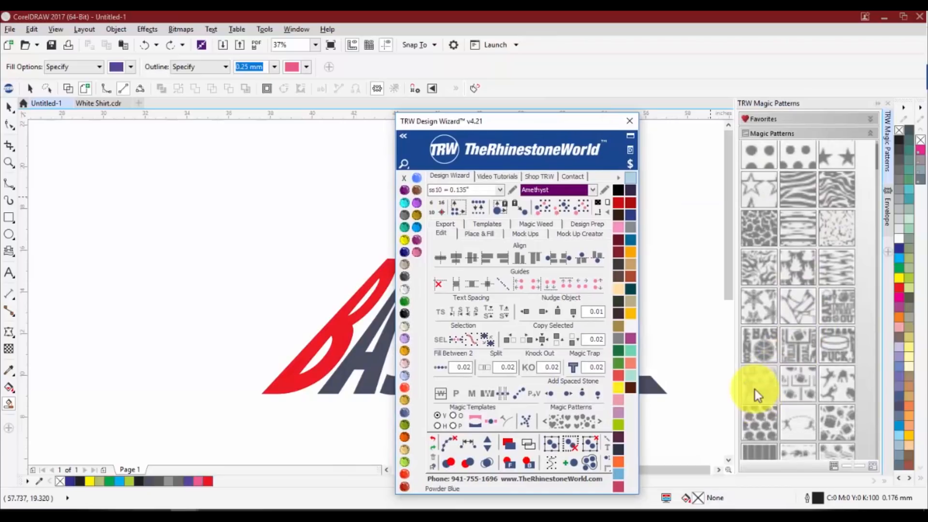
scroll(758, 395, down, 1)
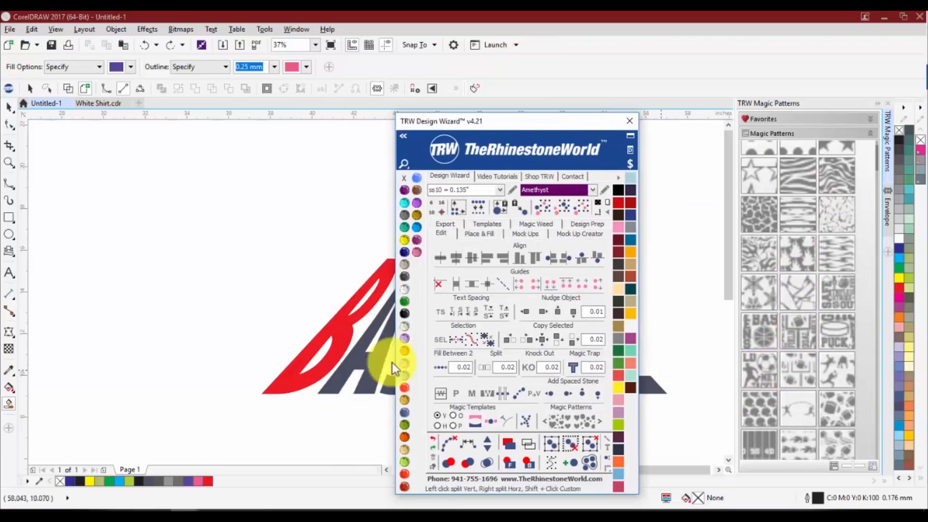
Draw a rectangle about 8.6 by 6.9 inches beside the trapezoid text and apply the football players Magic Pattern to it
click(9, 220)
drag(101, 190, 262, 326)
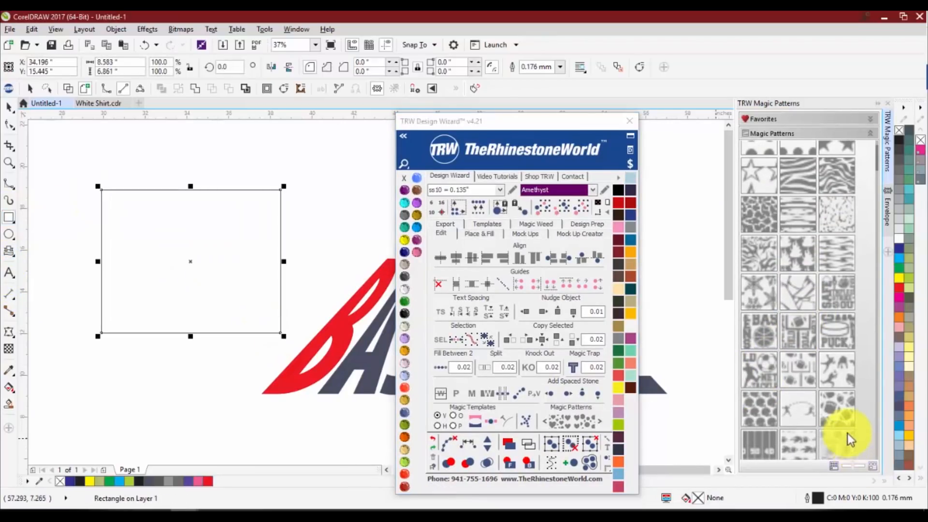
click(836, 375)
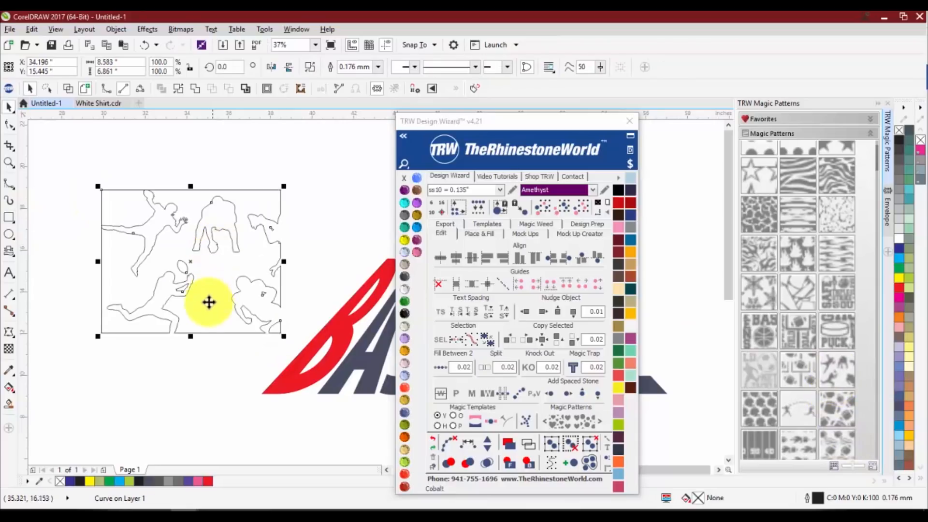
Use Smart Fill to fill the crouching football player in the pattern with purple and a 0.25 mm pink outline
scroll(213, 211, up, 2)
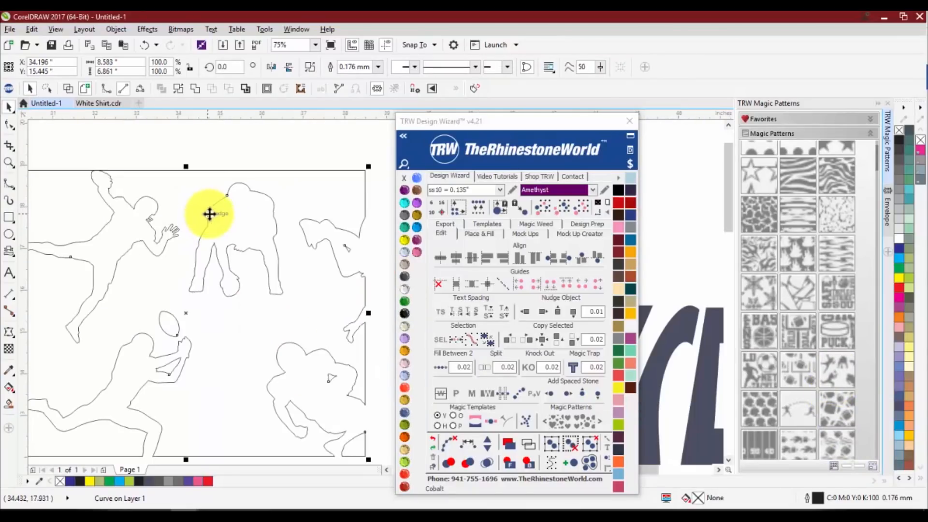
click(9, 403)
scroll(245, 209, down, 2)
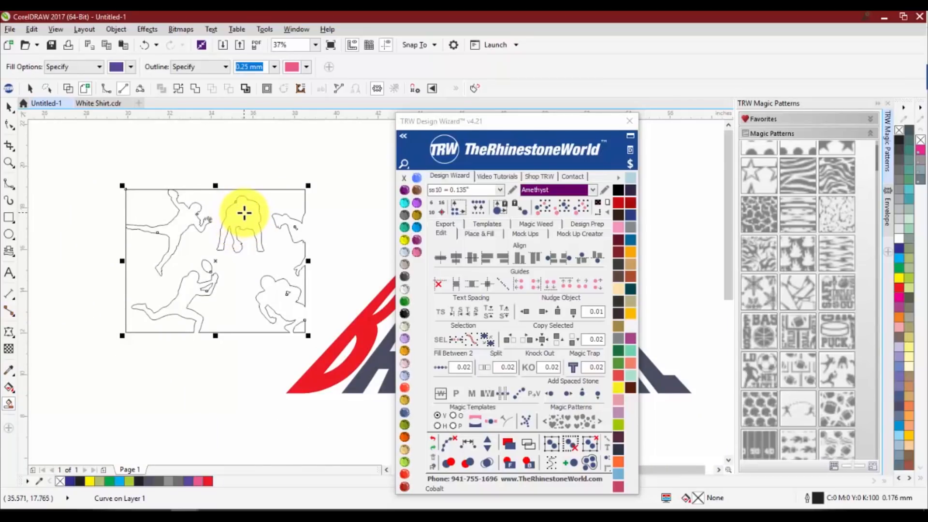
click(245, 213)
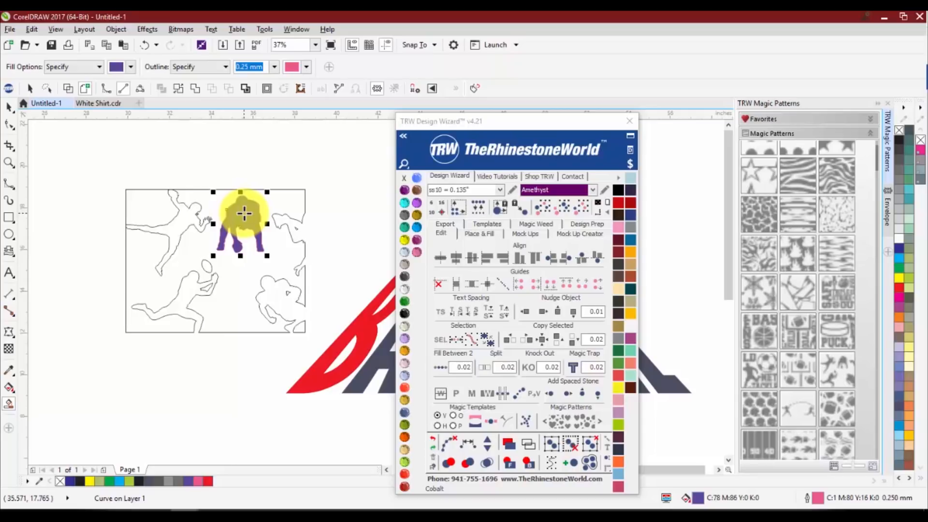
Move the purple football player out below the pattern rectangle, delete the football pattern, and reposition the player above the arched BASEBALL
key(space)
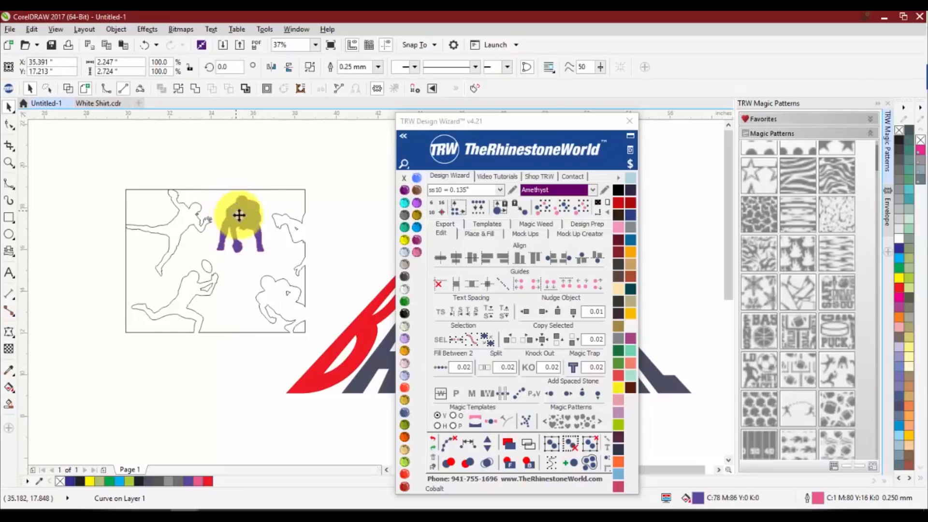
drag(240, 215, 207, 407)
click(233, 298)
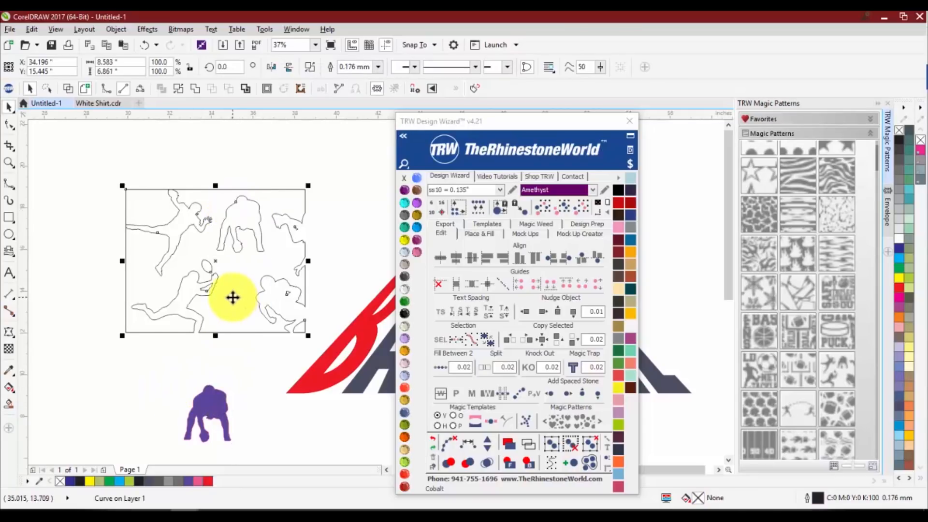
key(Delete)
scroll(214, 331, down, 2)
click(186, 327)
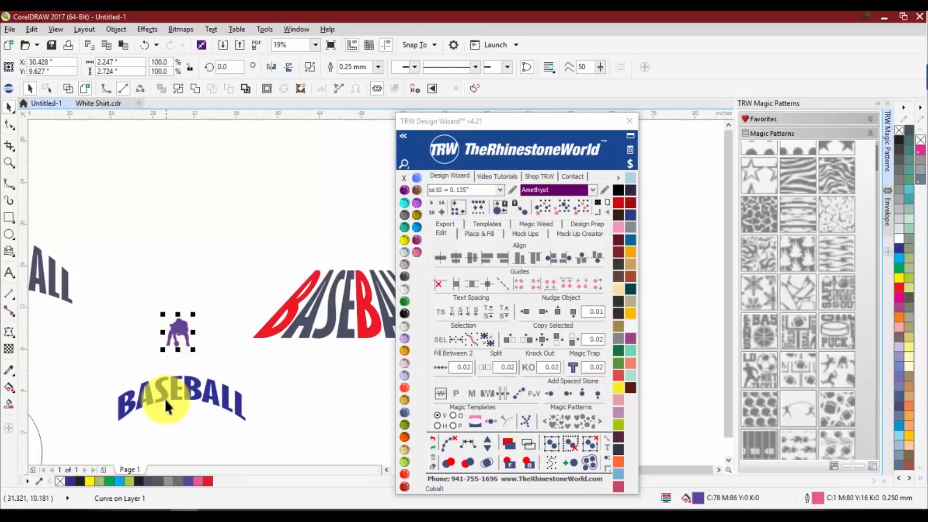
Try to edit the arched BASEBALL with the Text tool, and shift the word slightly closer to the football player
key(space)
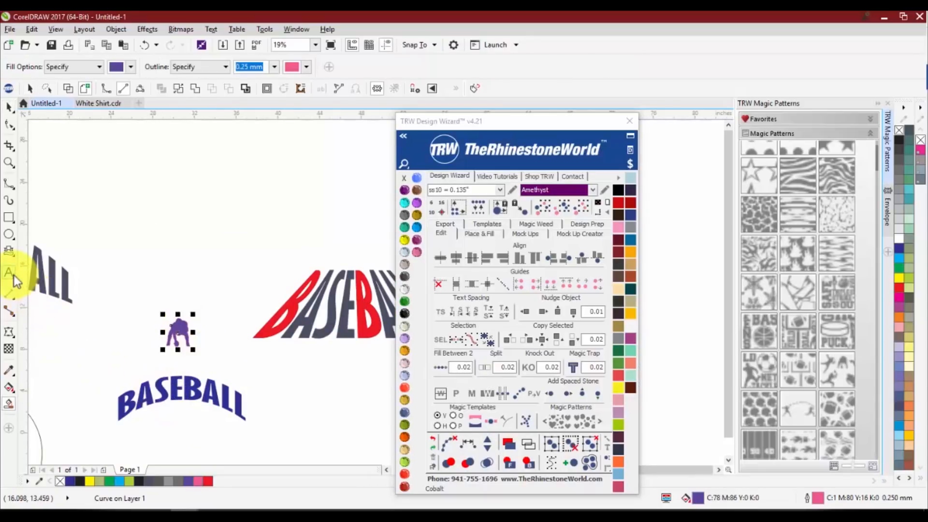
click(14, 277)
click(165, 393)
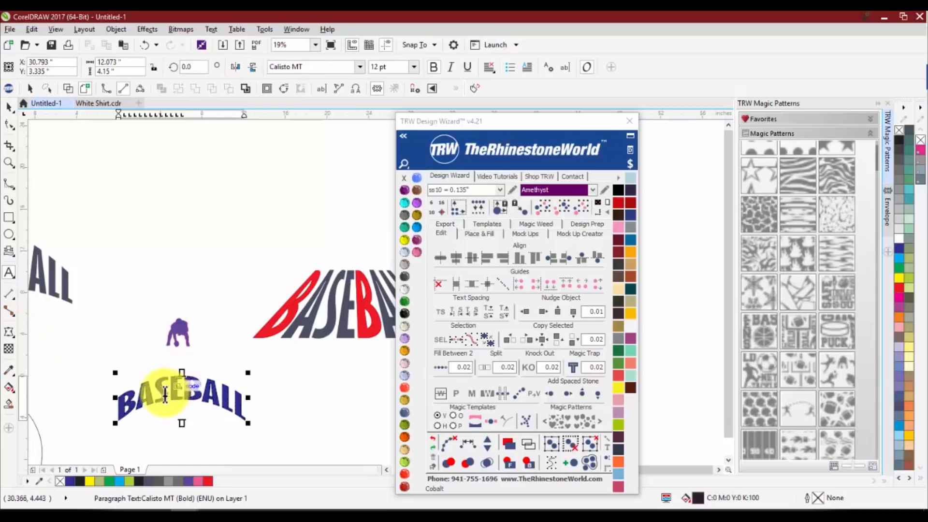
key(ctrl+space)
drag(151, 399, 146, 381)
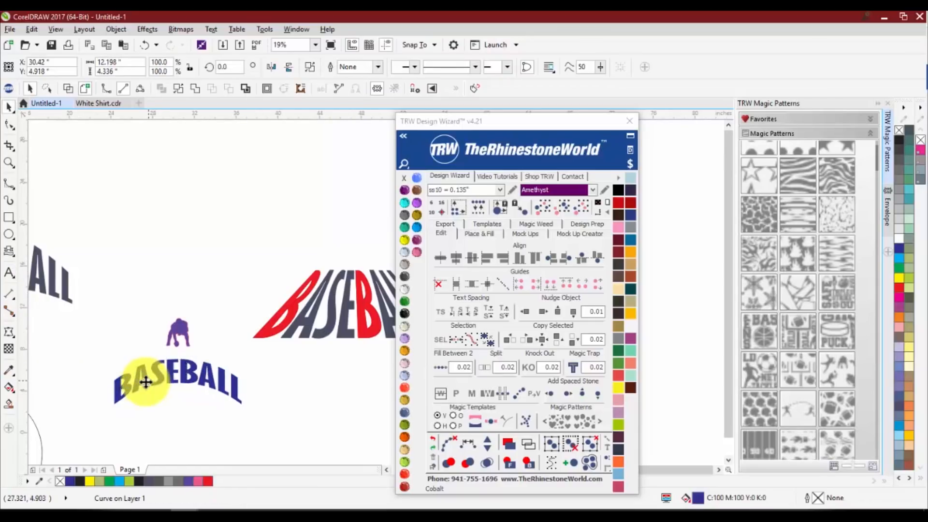
double_click(146, 382)
key(space)
Pull the first red B off the trapezoid BASEBALL text and change that text's wording to FOOTBALL
drag(293, 319, 291, 304)
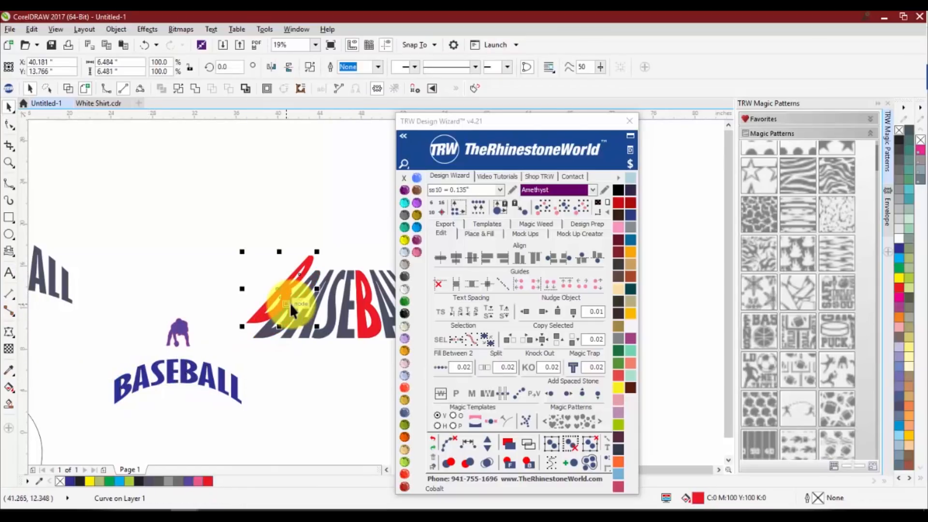
key(space)
click(12, 275)
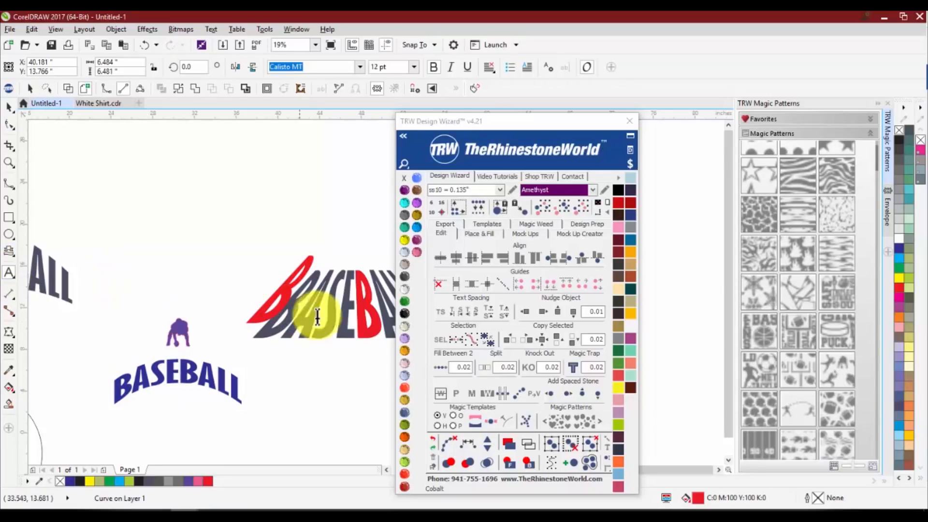
click(310, 318)
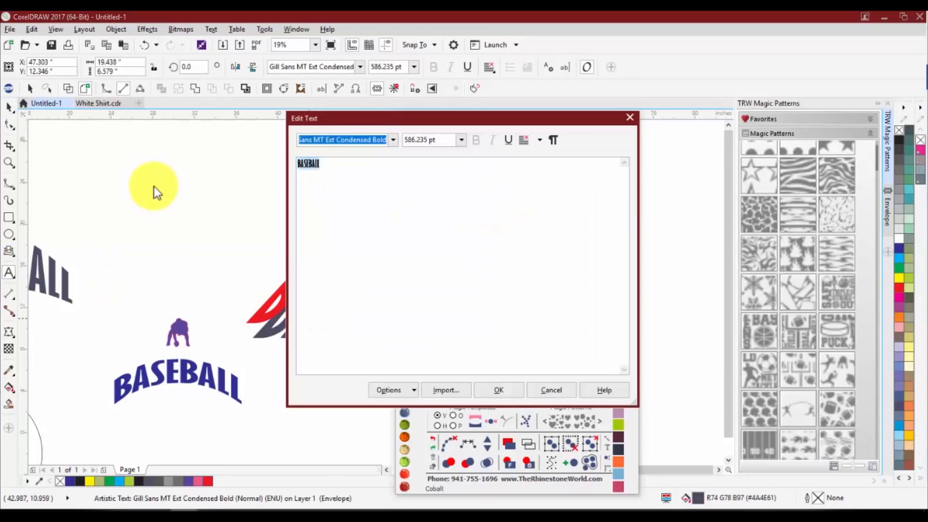
key(ctrl+a)
text(FOOTBALL)
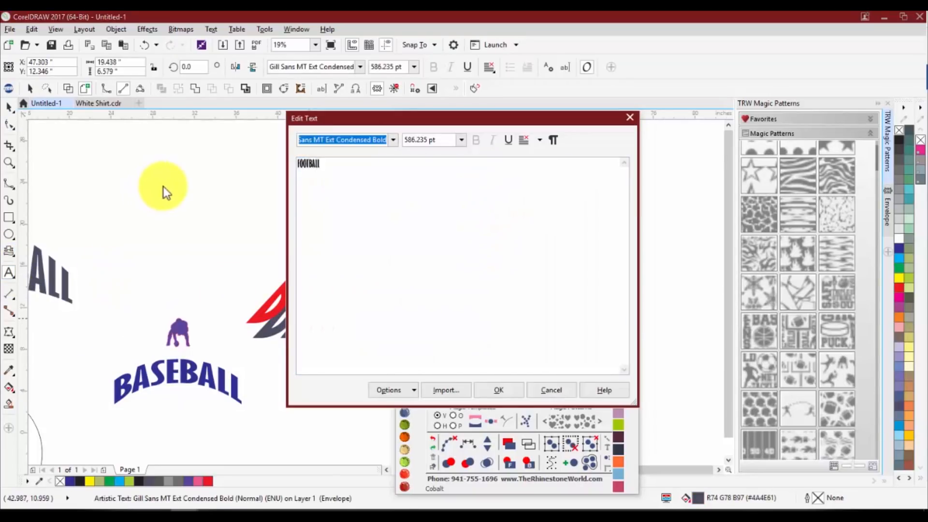
click(488, 386)
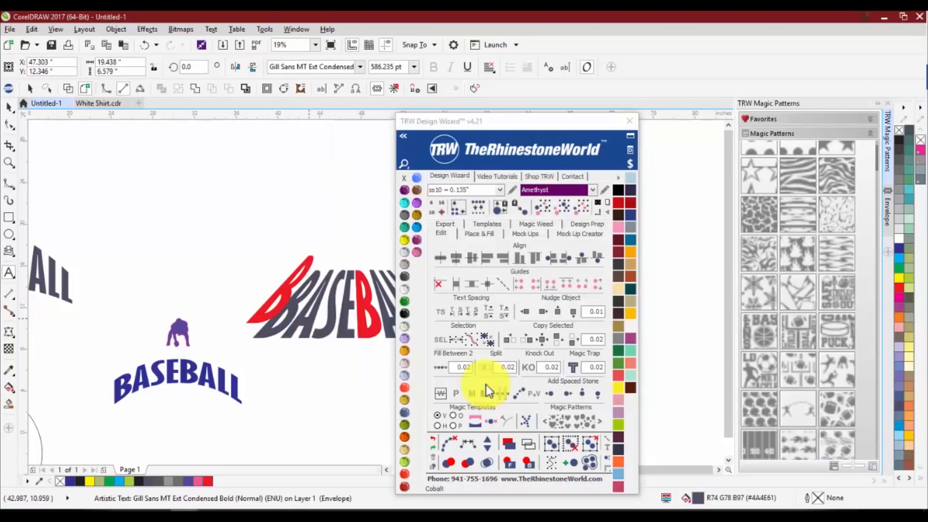
Move the trapezoid FOOTBALL text above the arched BASEBALL and scale the football player to about 5.3 by 6.5 inches over it
click(10, 106)
drag(311, 331, 245, 315)
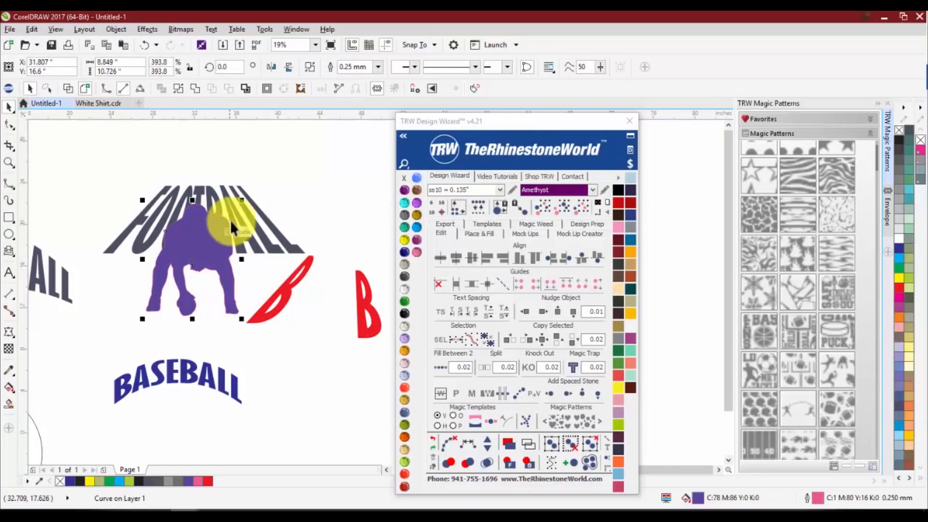
drag(239, 201, 222, 225)
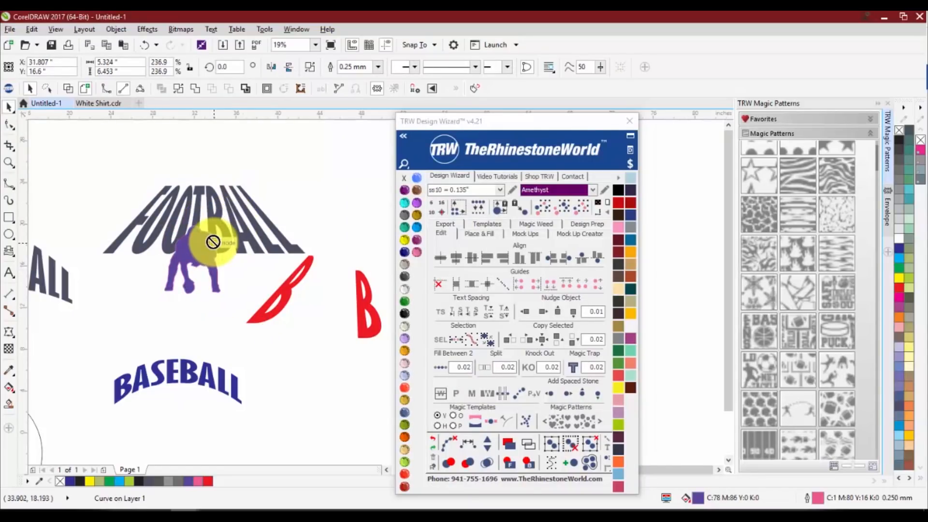
Fill the football player with Jet Black, remove its outline, and center it over the lower part of FOOTBALL
click(404, 302)
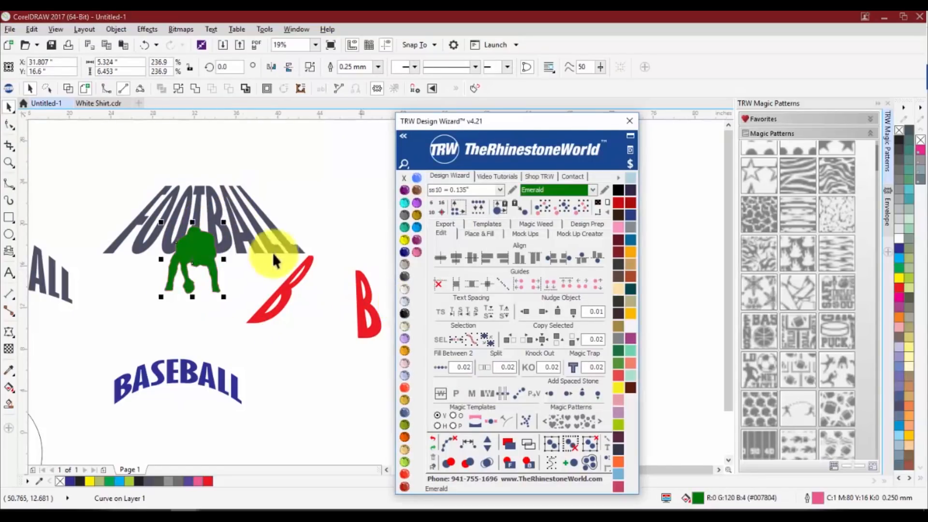
click(405, 313)
drag(192, 251, 198, 248)
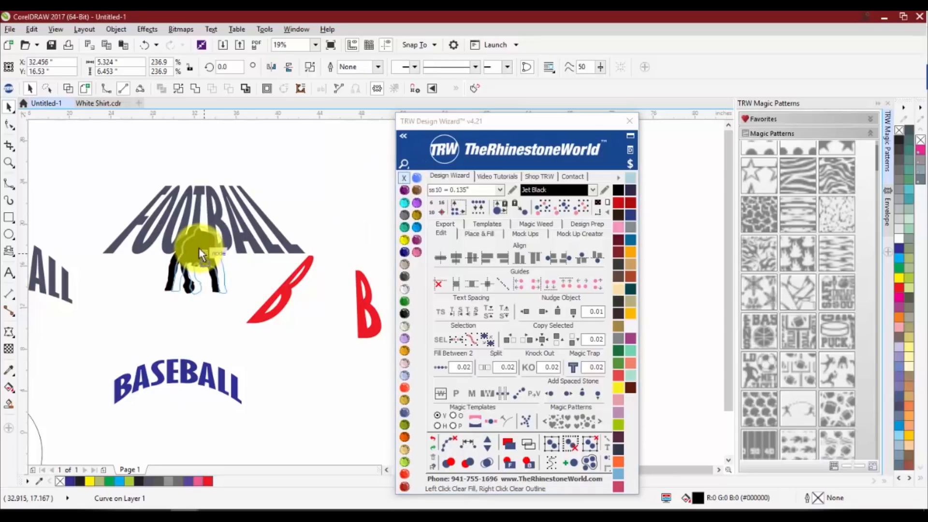
click(250, 285)
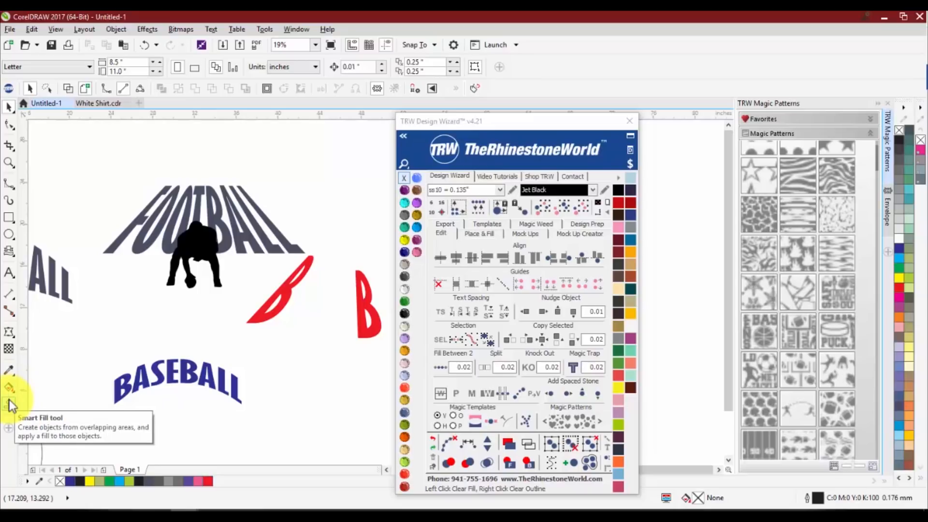
Examine the FOOTBALL artwork and the BASEBALL text variants at different magnifications
scroll(172, 313, down, 3)
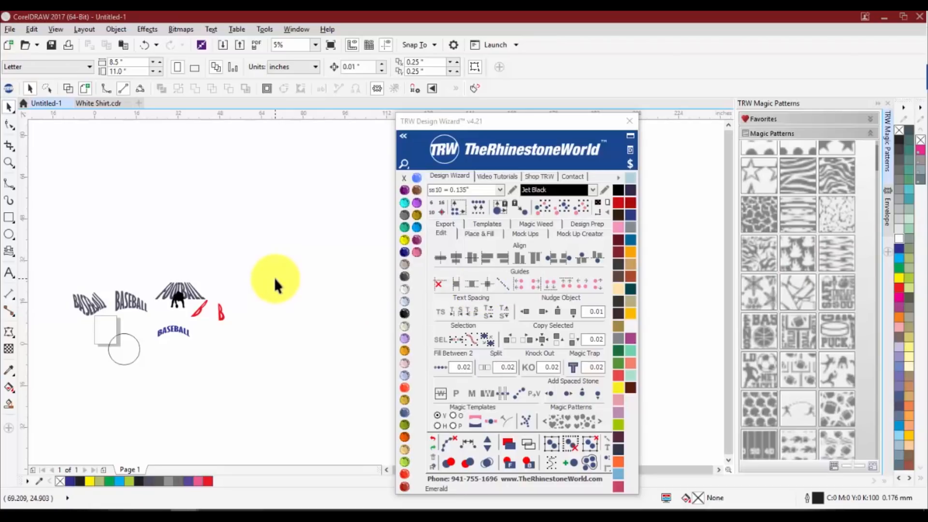
scroll(274, 278, up, 1)
scroll(274, 278, down, 1)
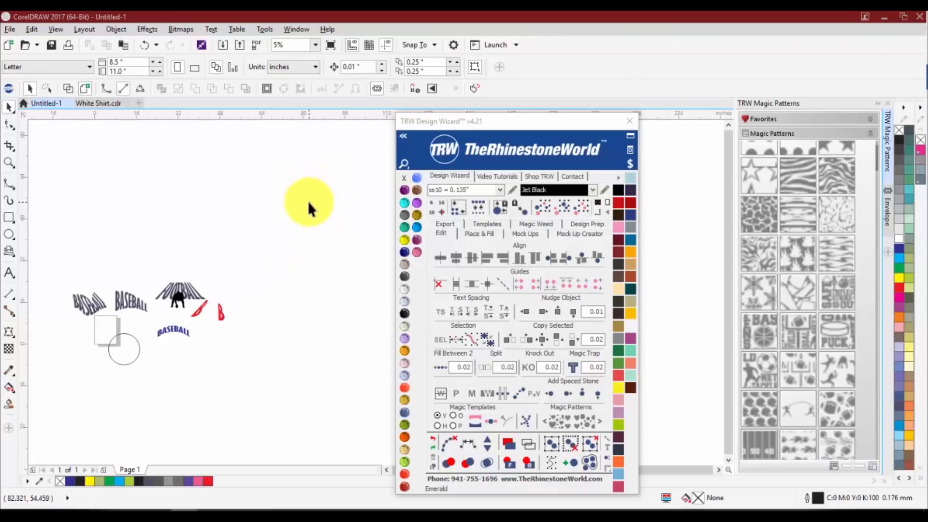
scroll(307, 201, up, 1)
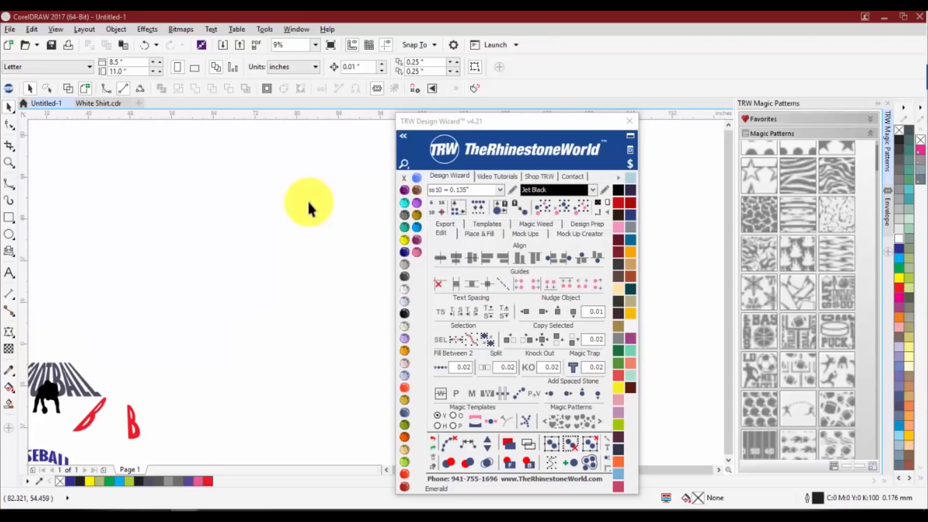
scroll(308, 201, down, 1)
scroll(307, 201, up, 2)
scroll(307, 201, down, 2)
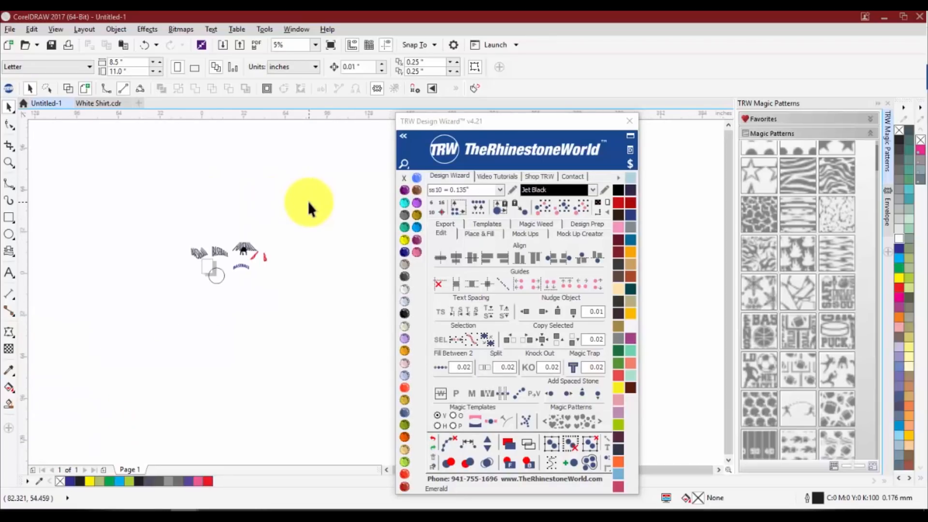
scroll(307, 201, down, 1)
scroll(194, 295, down, 1)
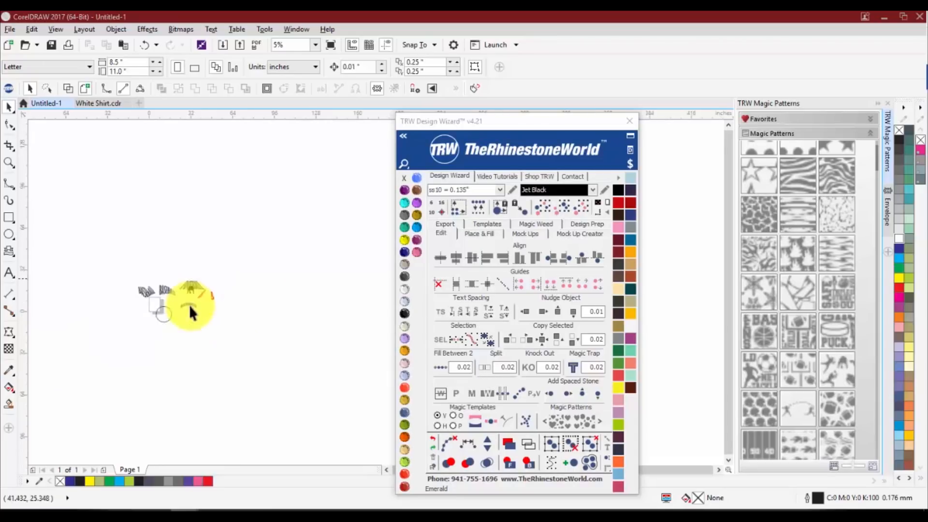
scroll(159, 303, up, 1)
scroll(122, 277, up, 2)
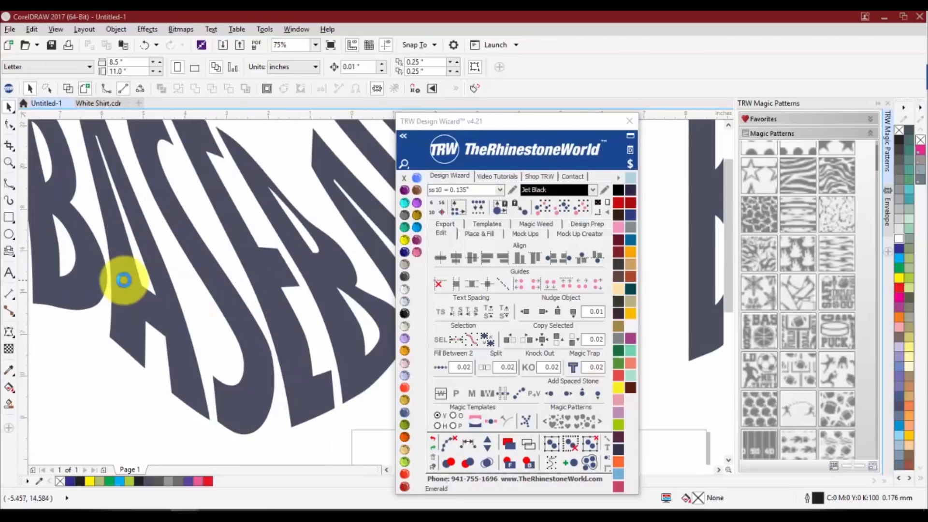
scroll(126, 280, down, 2)
scroll(215, 280, up, 2)
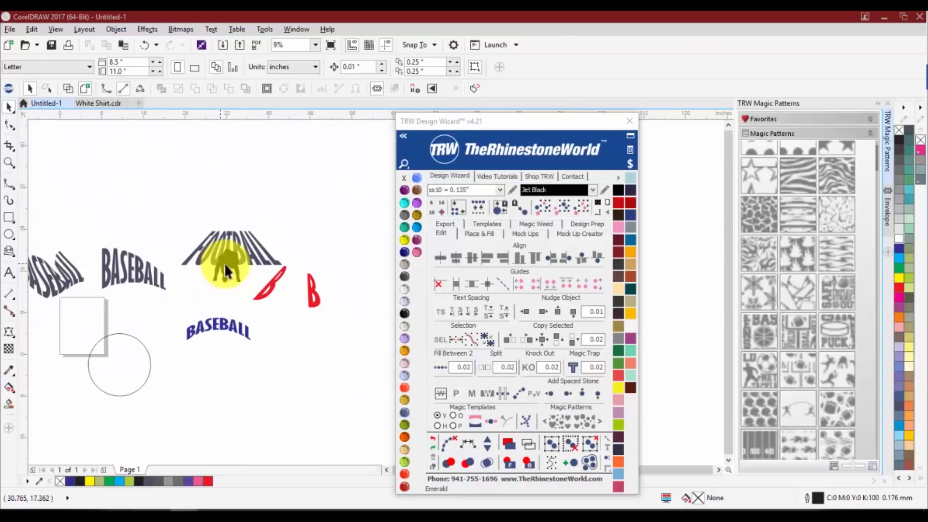
scroll(224, 263, up, 2)
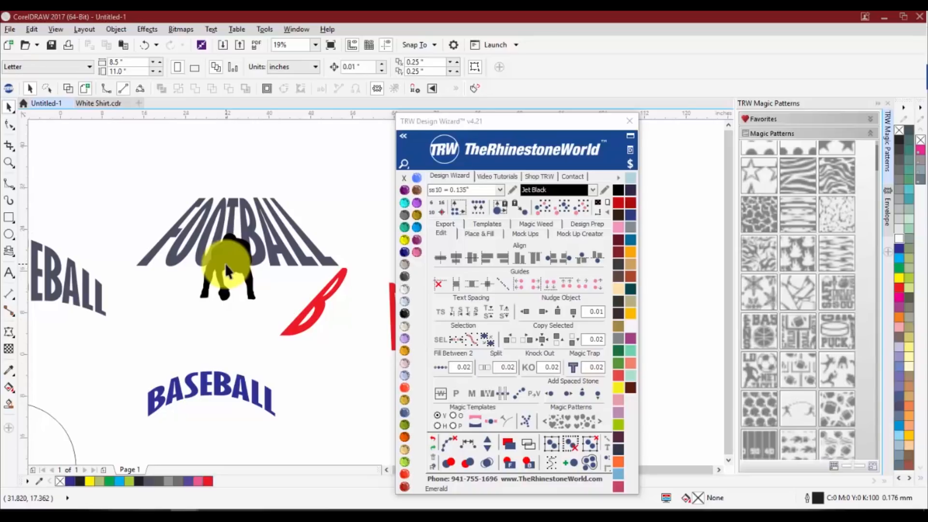
scroll(227, 266, down, 2)
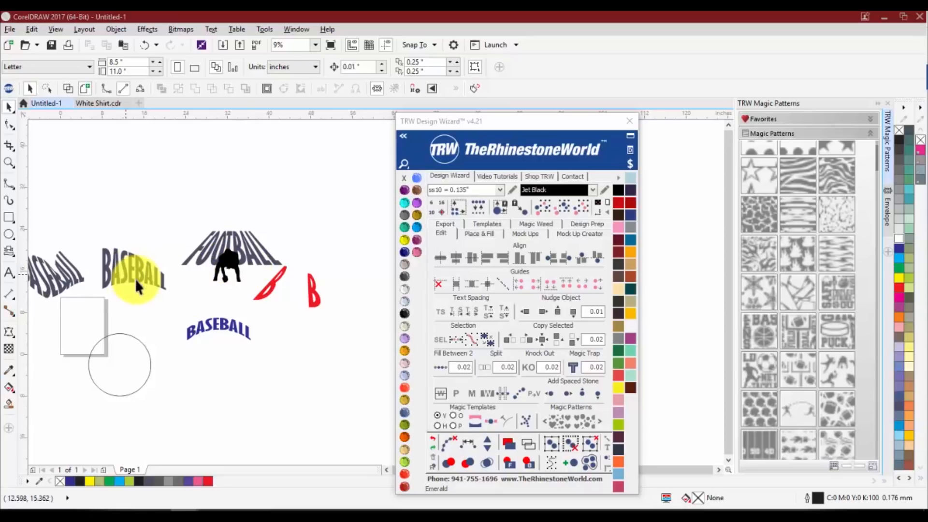
Select the arched BASEBALL with the Interactive Fill tool and fill it with the orange-gold glitter pattern from the TRW Design Wizard palette
scroll(167, 311, down, 2)
click(8, 389)
scroll(99, 300, up, 2)
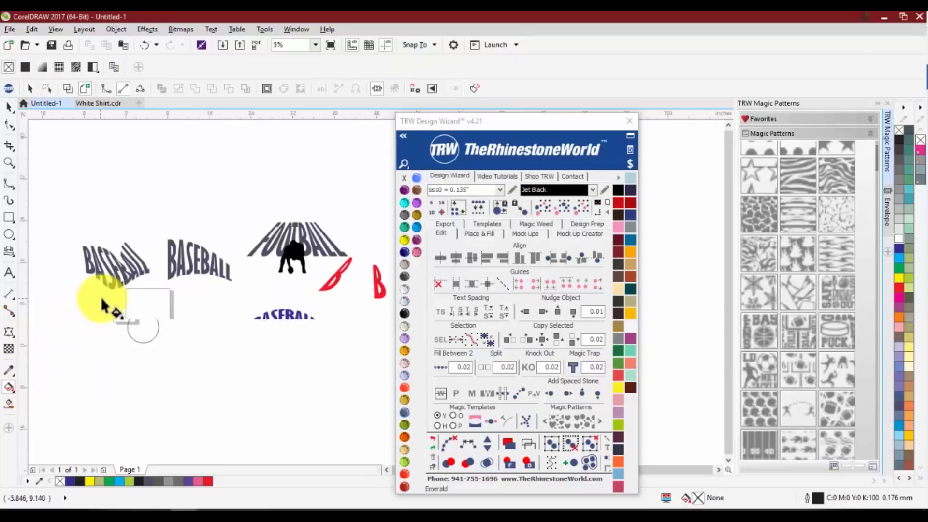
scroll(273, 313, up, 2)
click(272, 311)
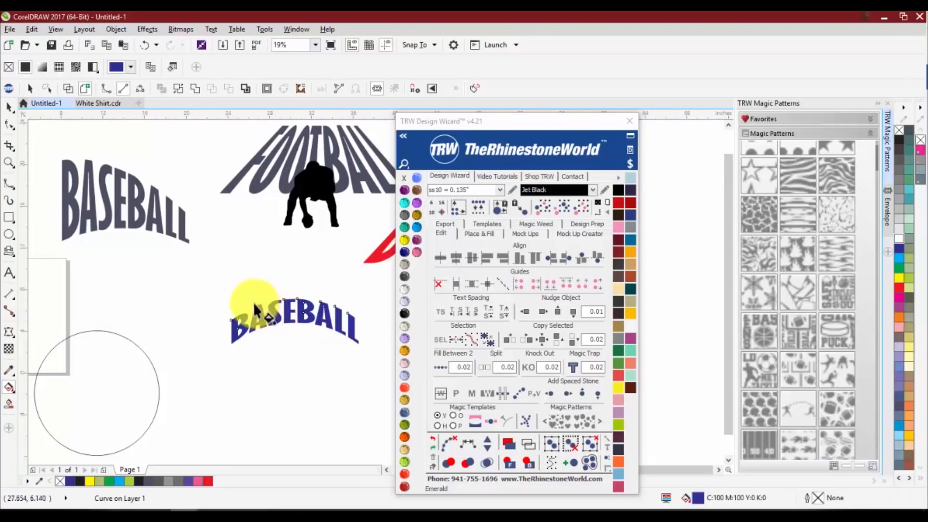
scroll(259, 309, down, 4)
scroll(259, 308, up, 2)
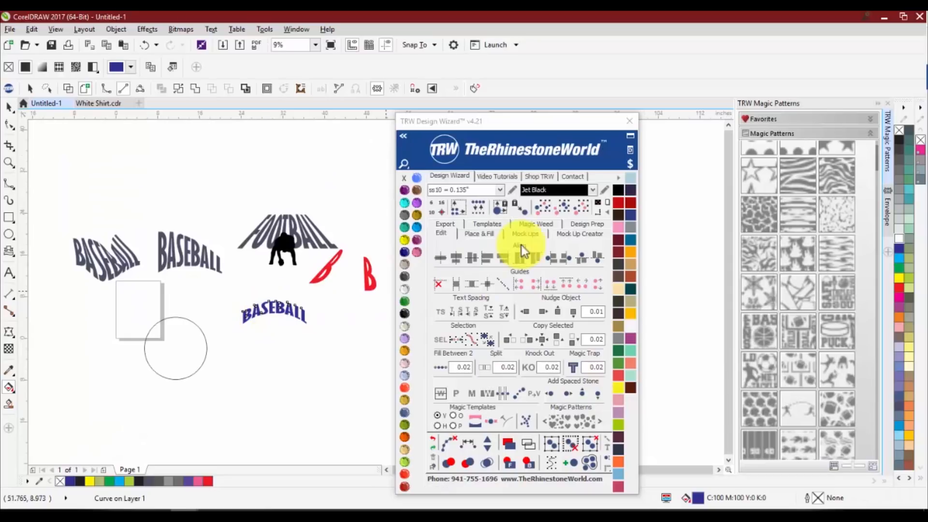
click(618, 178)
click(634, 194)
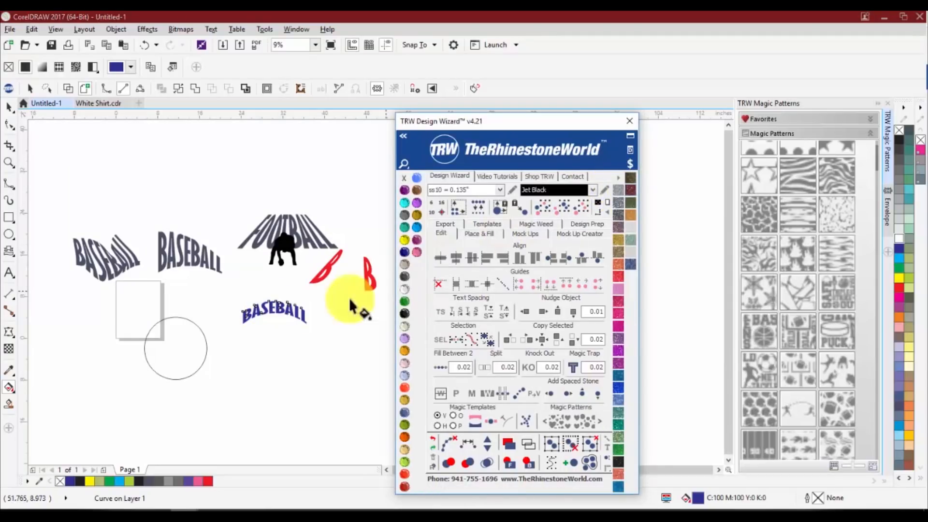
click(633, 218)
Shrink and slightly rotate the glitter pattern tile inside the arched BASEBALL with the Interactive Fill handles, and deselect the word
scroll(228, 299, up, 7)
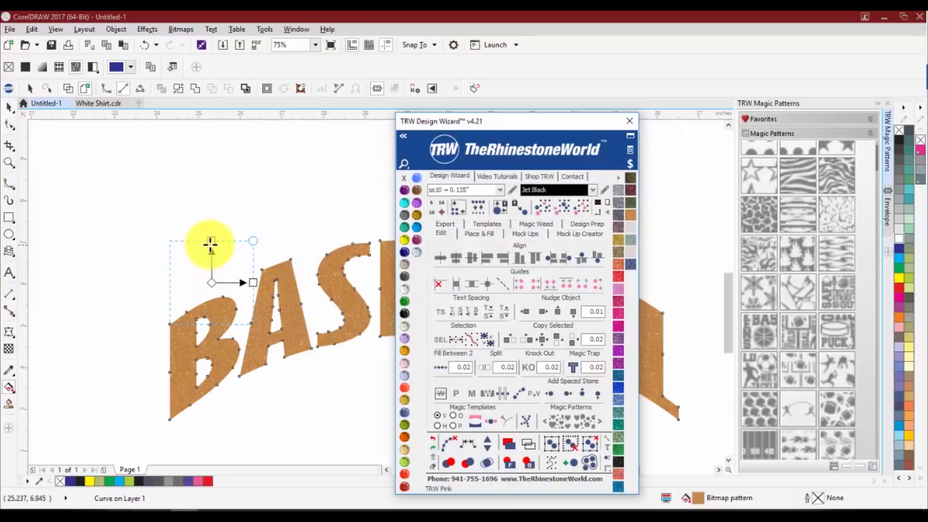
click(9, 389)
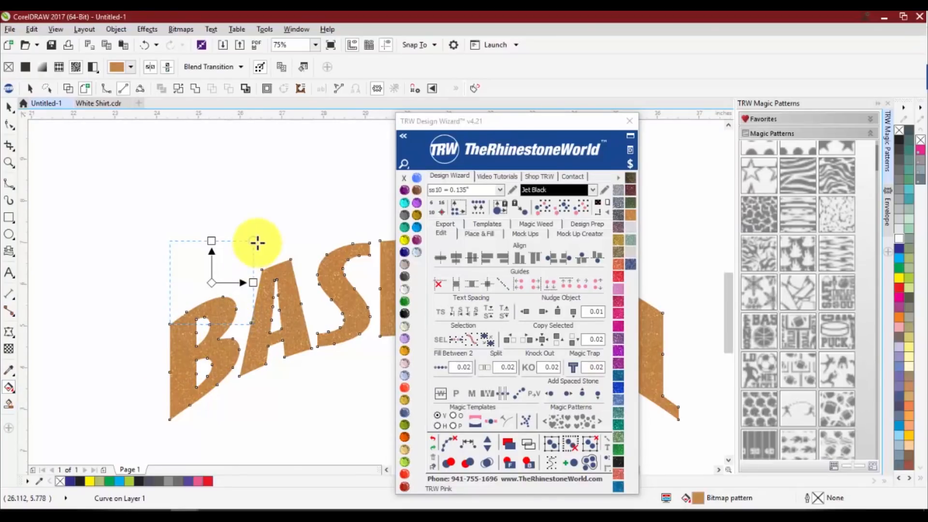
click(303, 181)
drag(303, 181, 266, 224)
mouse_move(259, 280)
mouse_down()
mouse_move(248, 262)
mouse_move(288, 261)
mouse_move(253, 280)
mouse_up()
drag(248, 222, 233, 245)
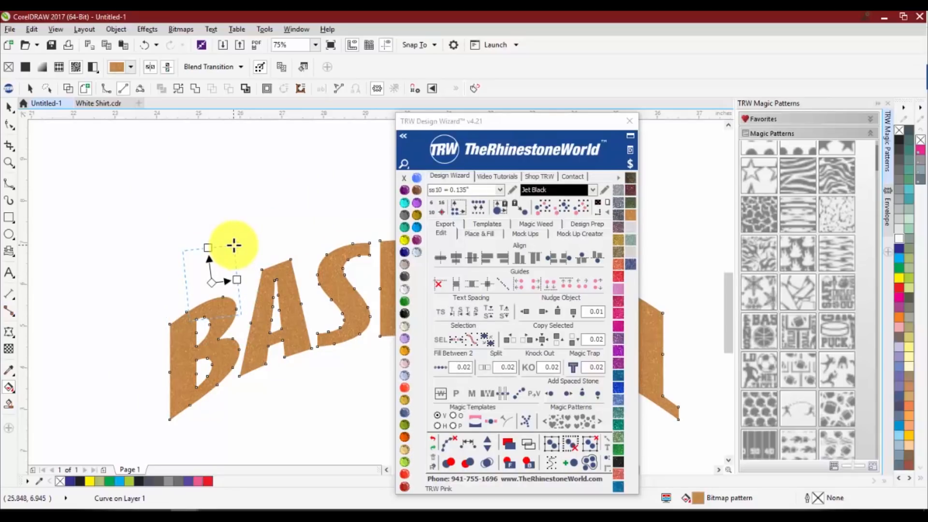
click(9, 107)
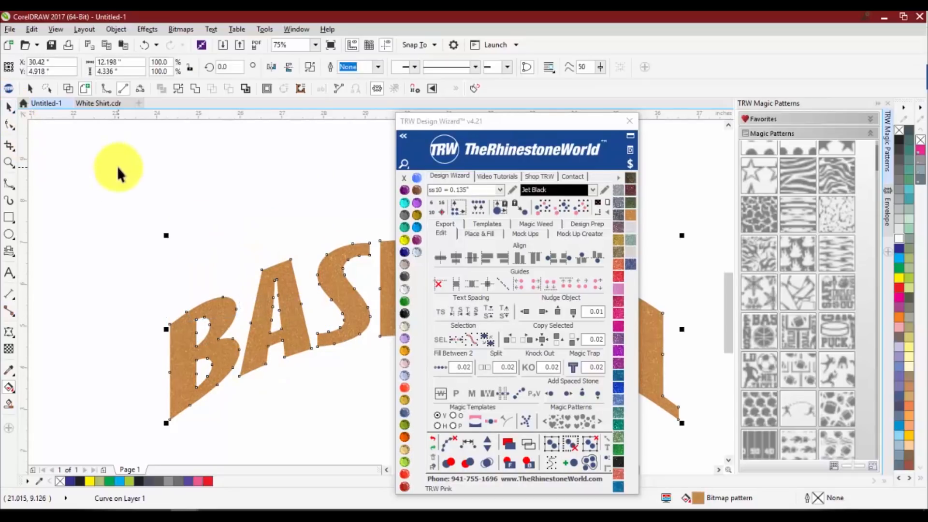
click(140, 262)
scroll(141, 262, down, 1)
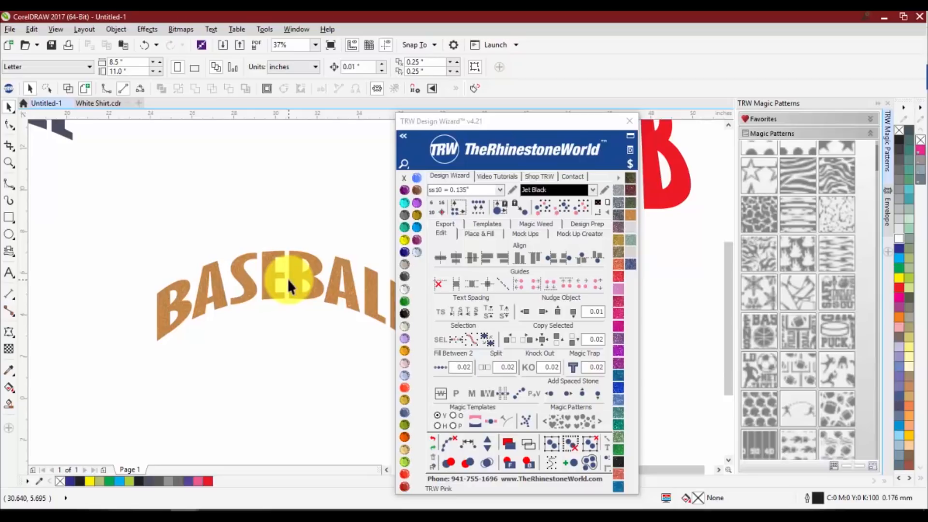
scroll(240, 272, down, 5)
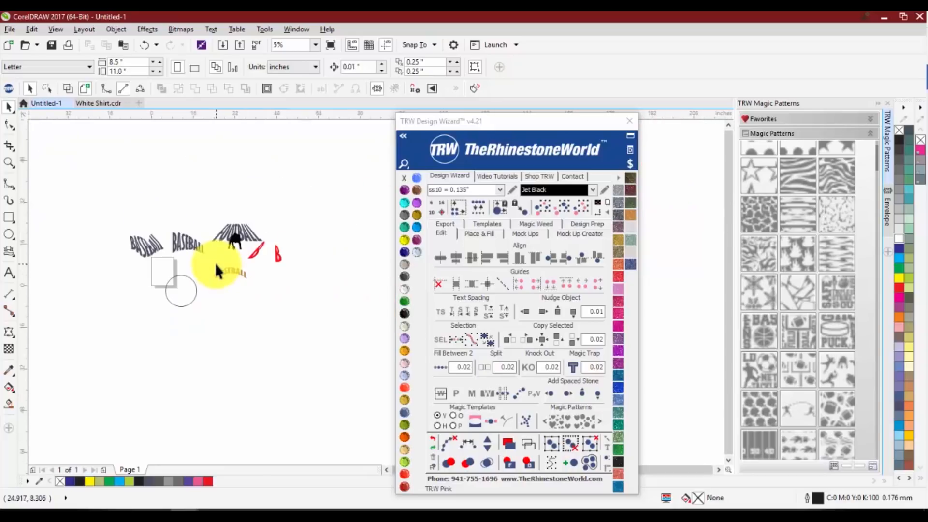
Delete all the text, circle and football objects from the drawing and move the TRW Design Wizard window higher
drag(83, 189, 323, 342)
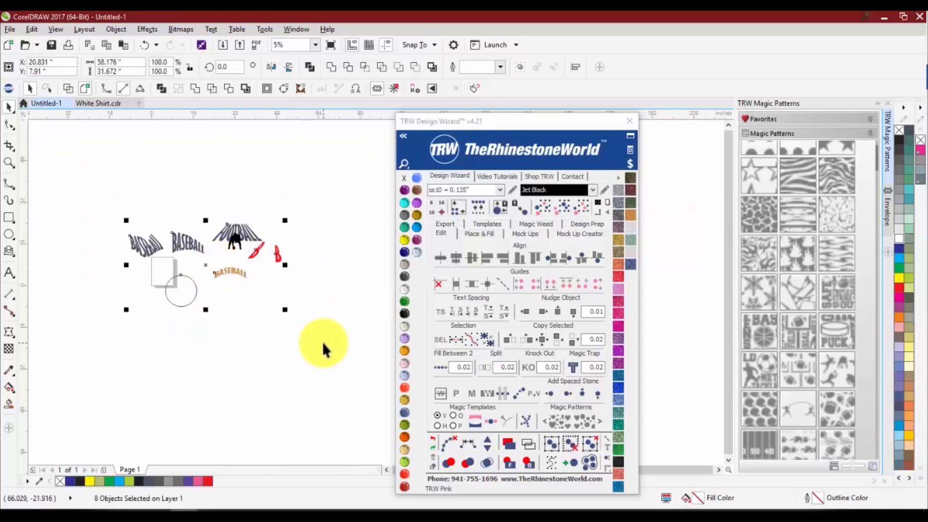
key(Delete)
drag(550, 120, 529, 77)
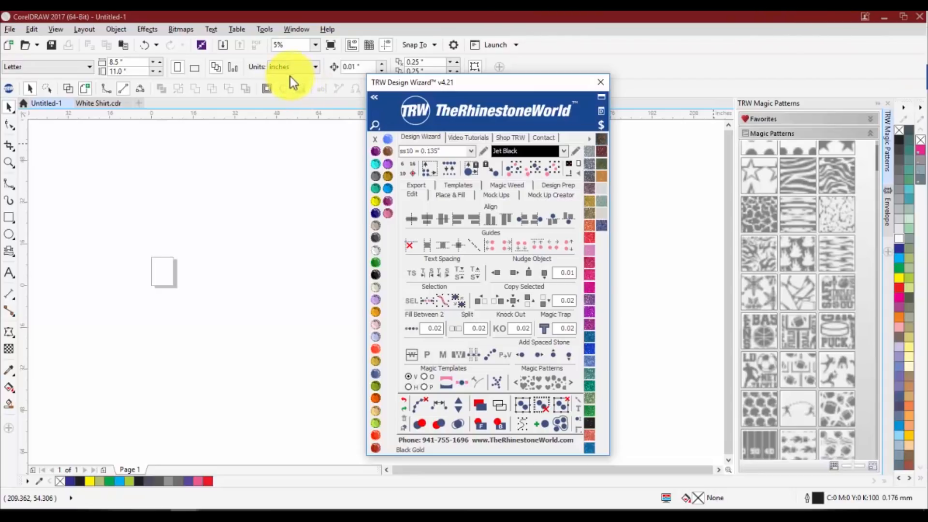
drag(505, 85, 543, 89)
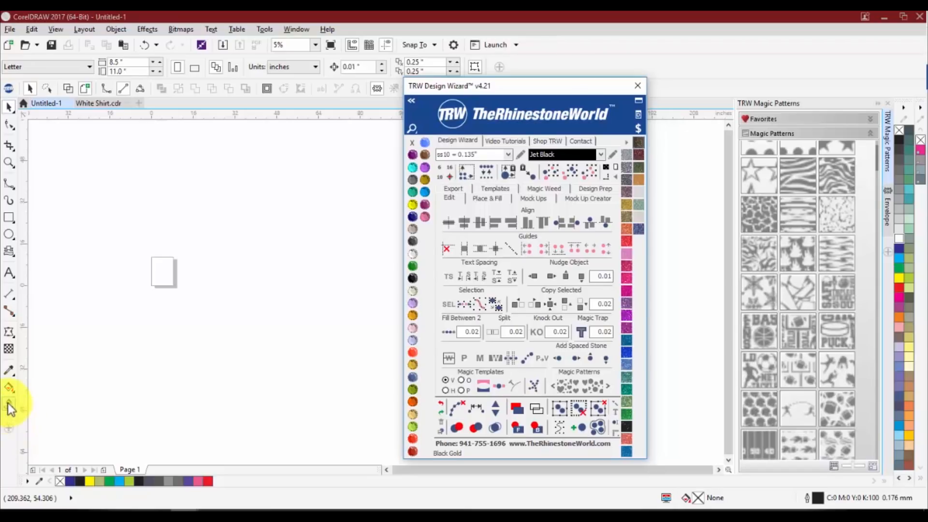
Examine the interface size, theme and color options in the workspace Appearance settings, and leave them without applying changes
click(266, 28)
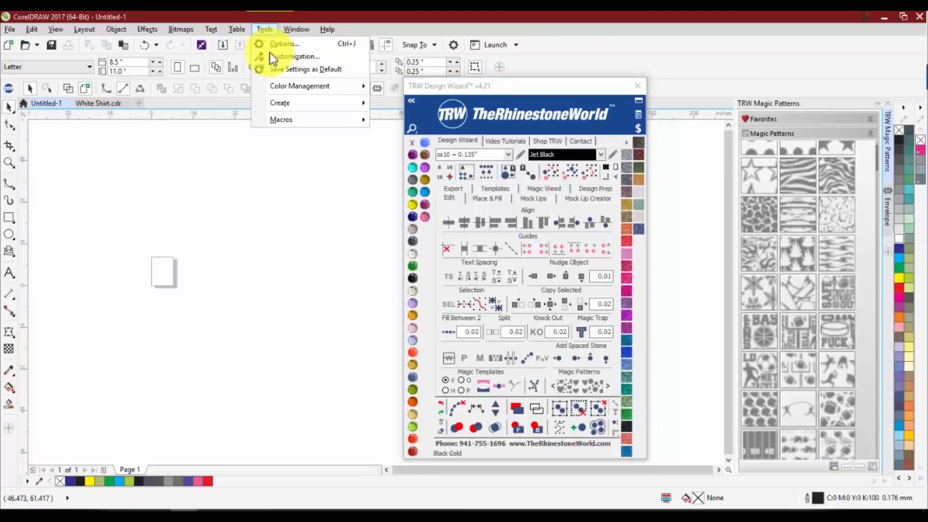
click(278, 58)
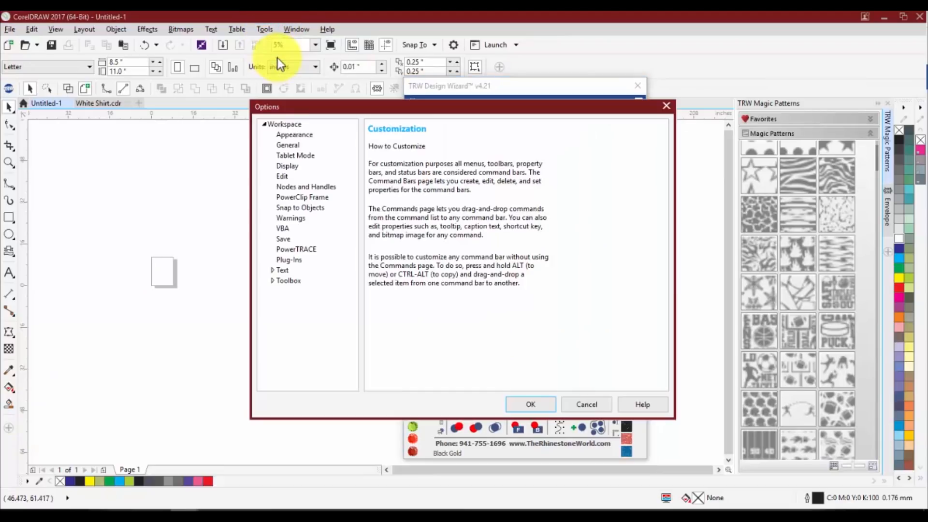
click(291, 134)
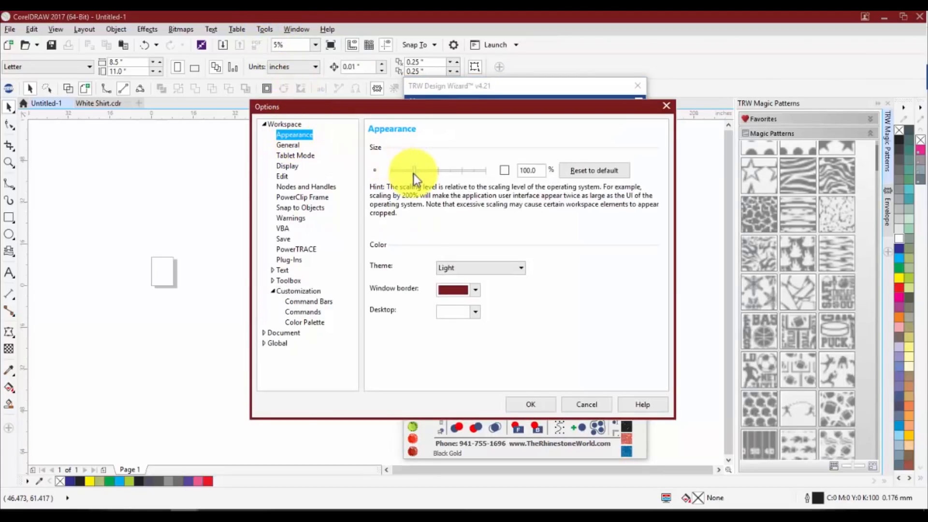
click(414, 173)
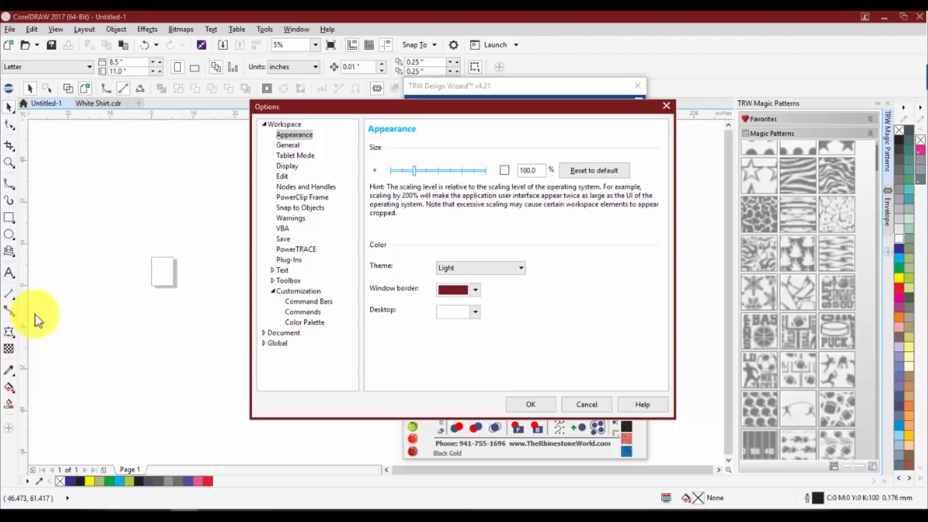
click(587, 405)
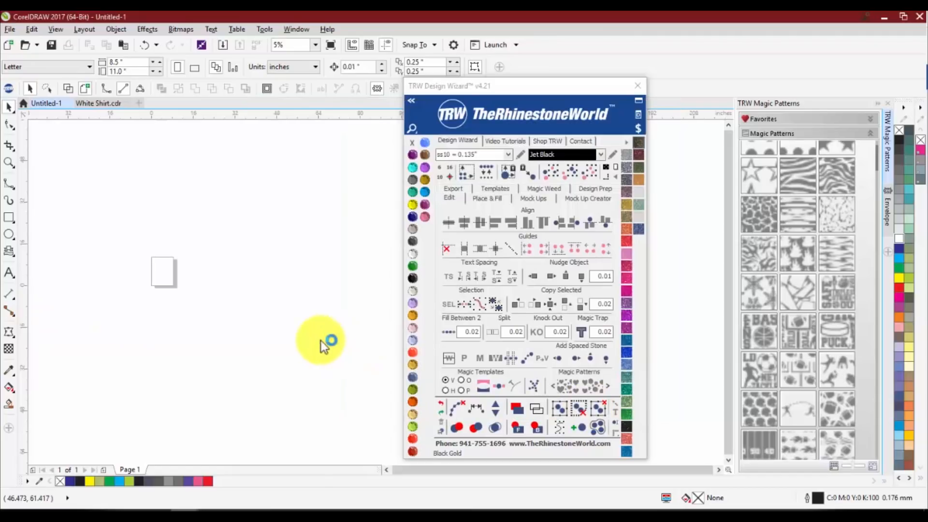
Look through the TRW Design Wizard's Place & Fill, Templates, Mock Ups and Magic Weed tool sets, and return to the Edit tools
scroll(146, 281, up, 4)
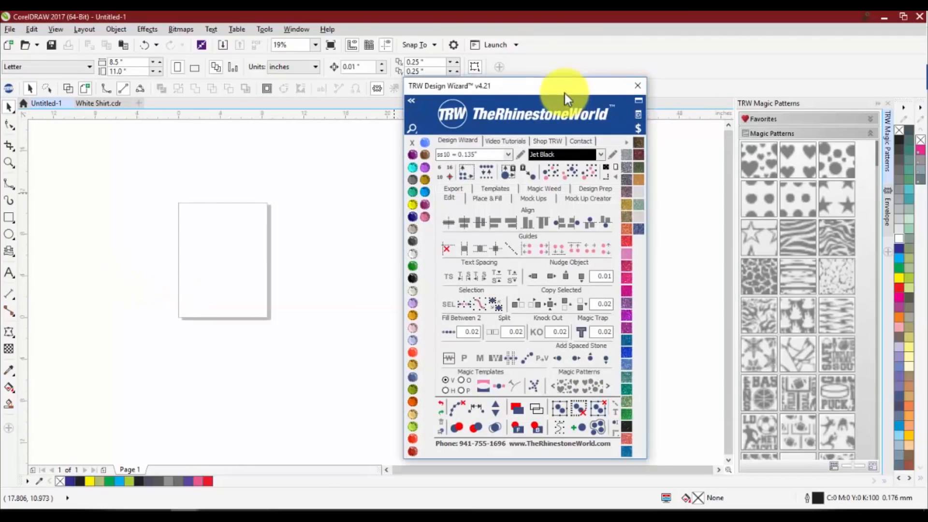
drag(568, 95, 544, 91)
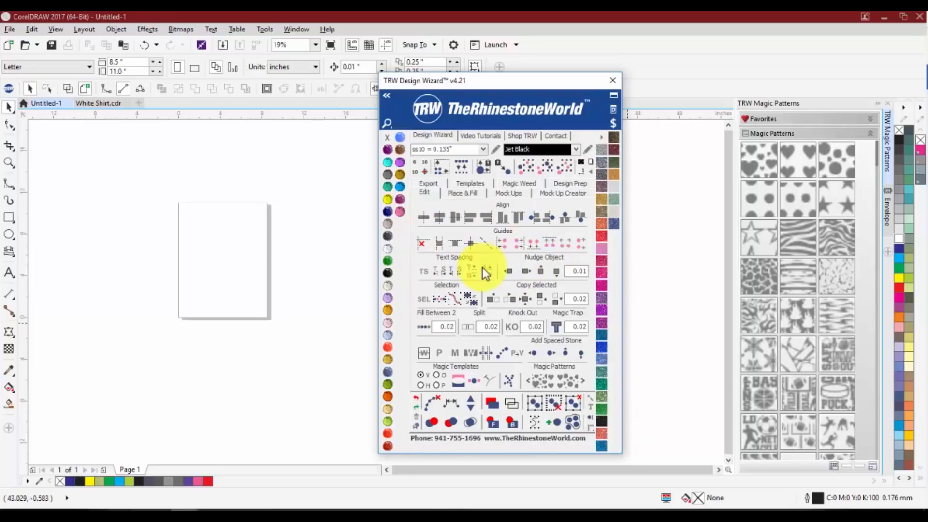
click(441, 186)
click(460, 193)
click(466, 183)
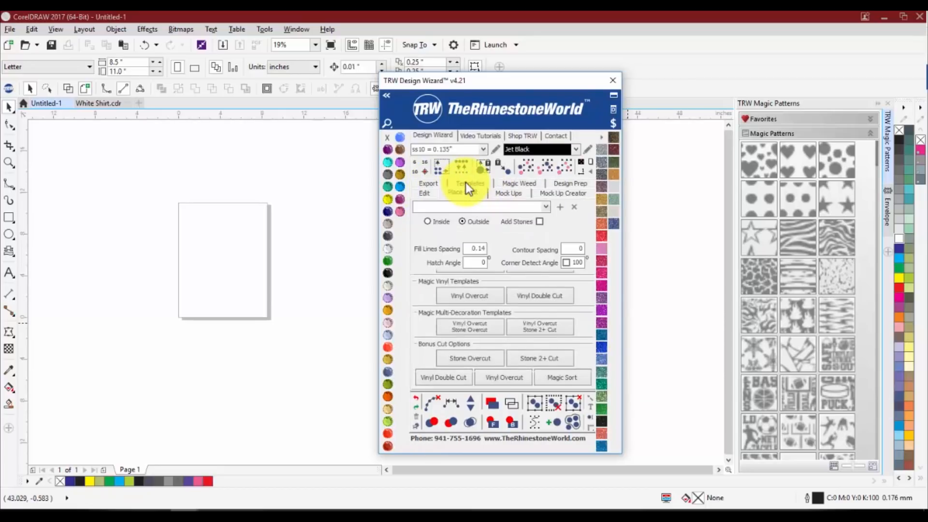
click(513, 195)
click(557, 187)
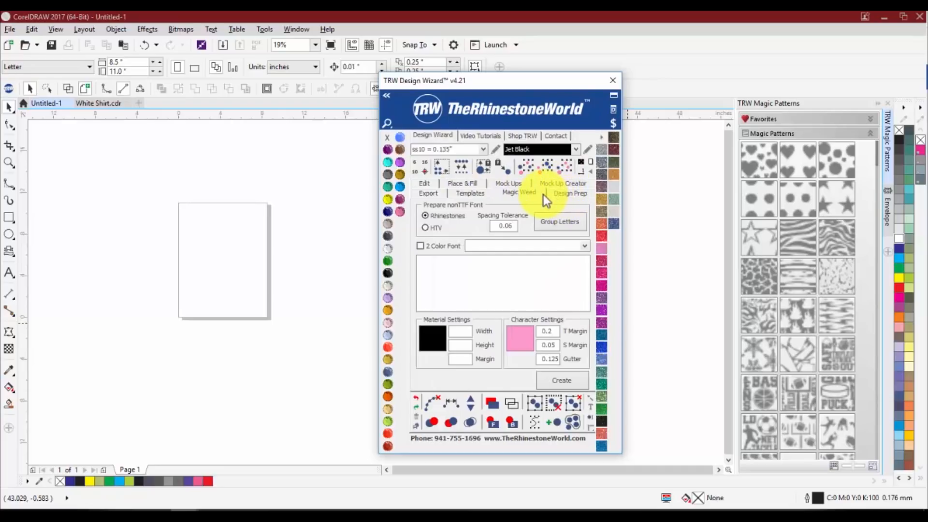
click(480, 193)
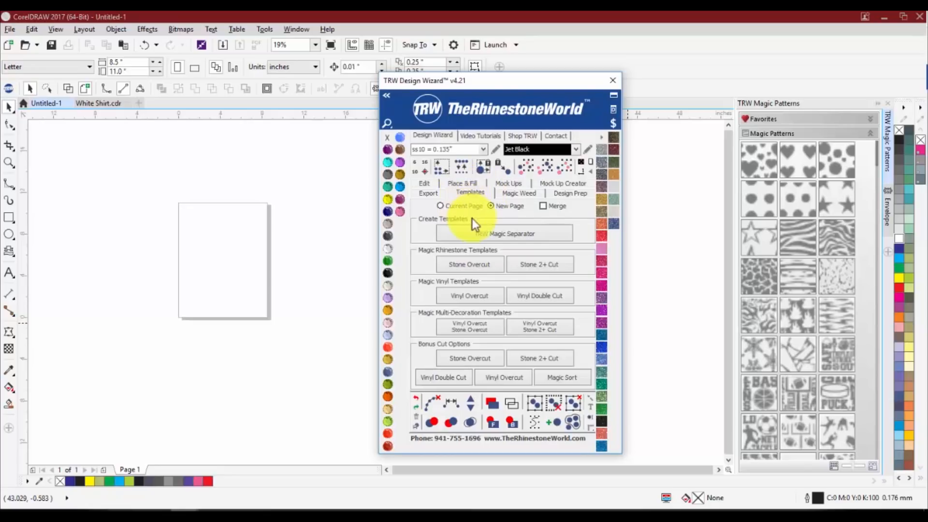
click(427, 187)
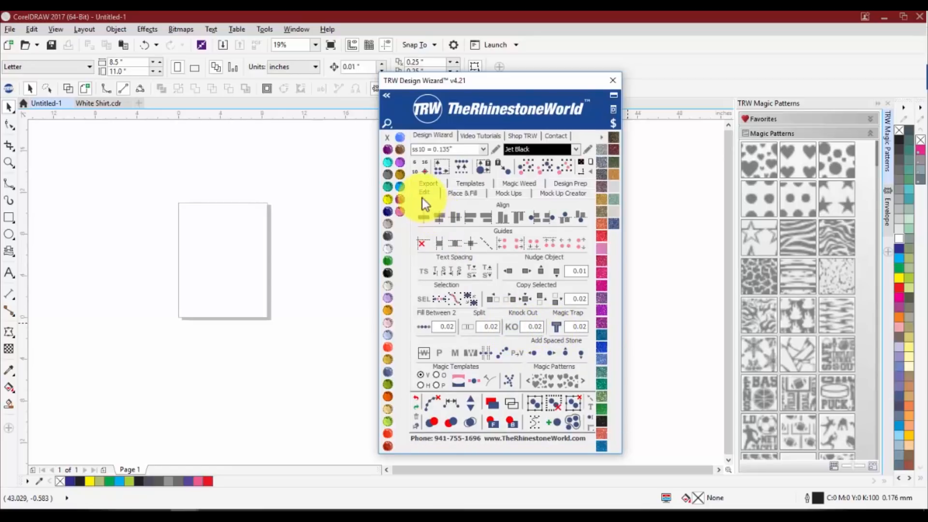
View the Knock Out tool's video tutorial, close the browser, and return to the regular Design Wizard tools
click(476, 136)
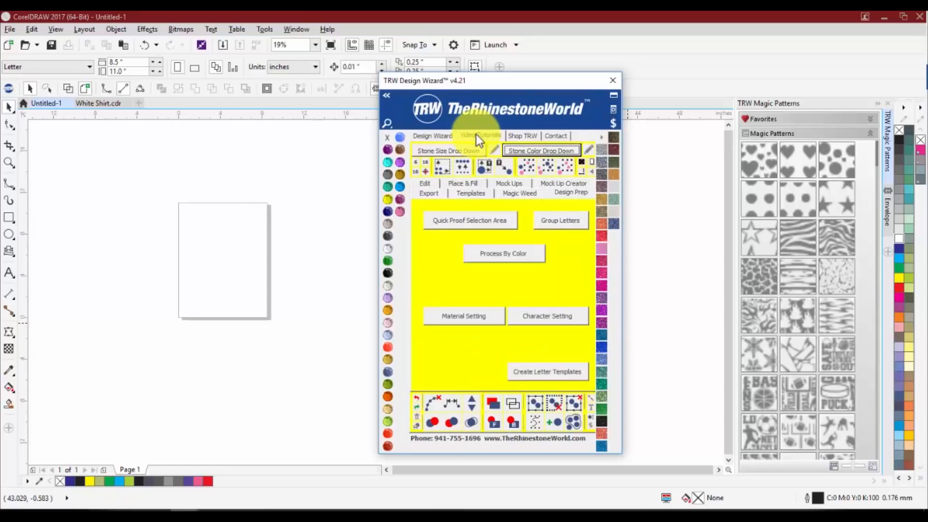
click(423, 184)
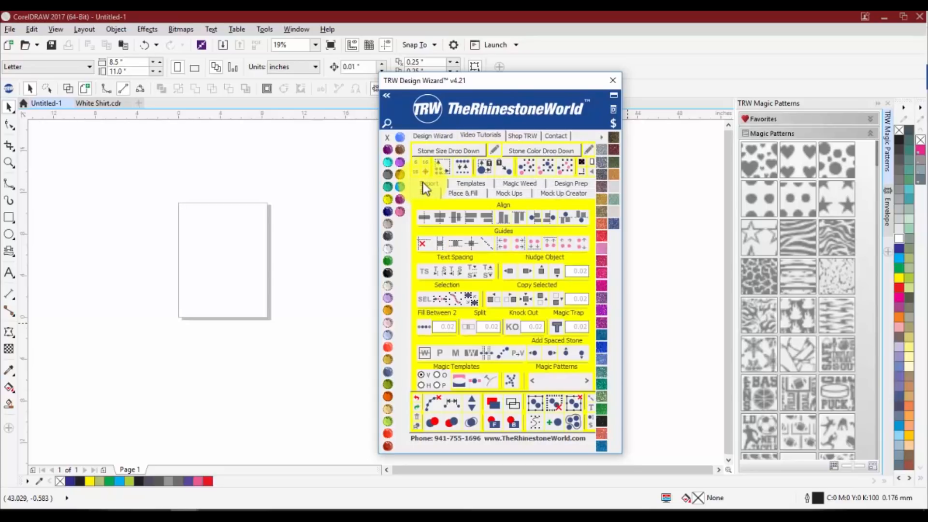
click(509, 326)
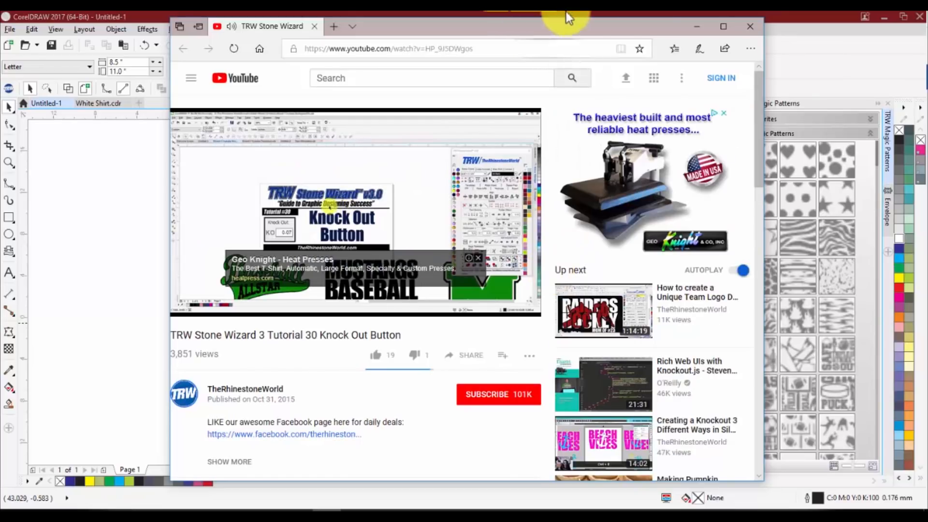
click(750, 27)
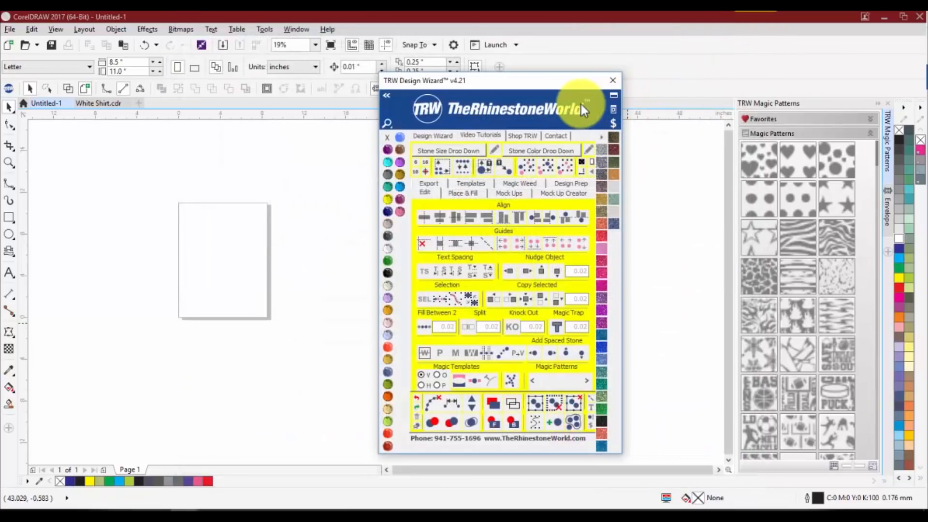
click(432, 136)
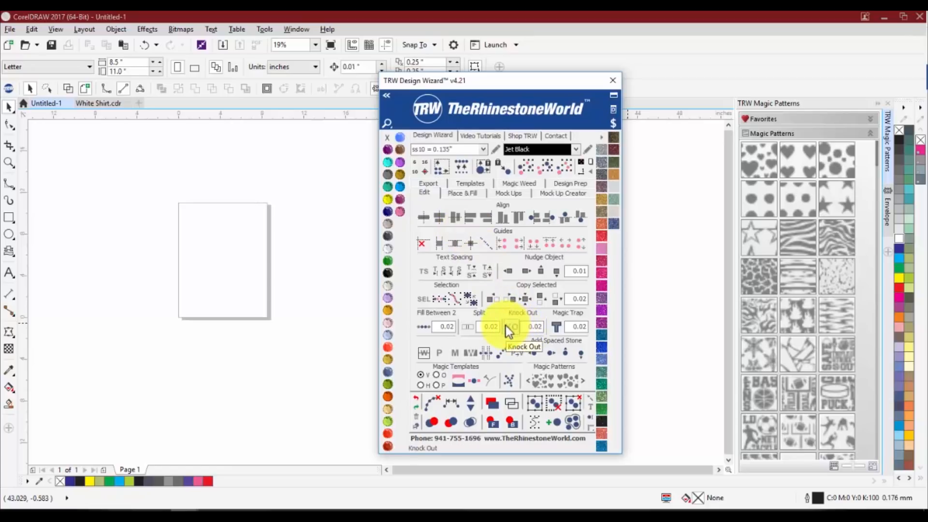
click(466, 137)
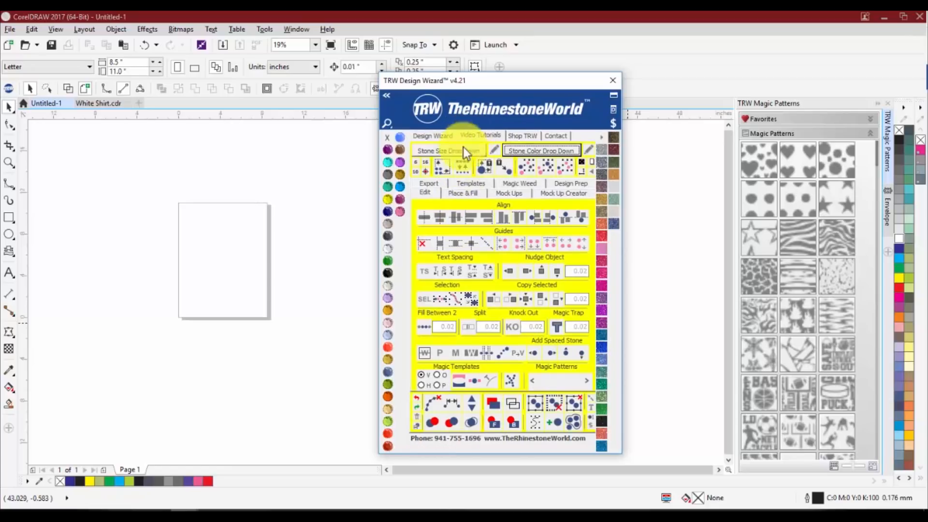
click(423, 138)
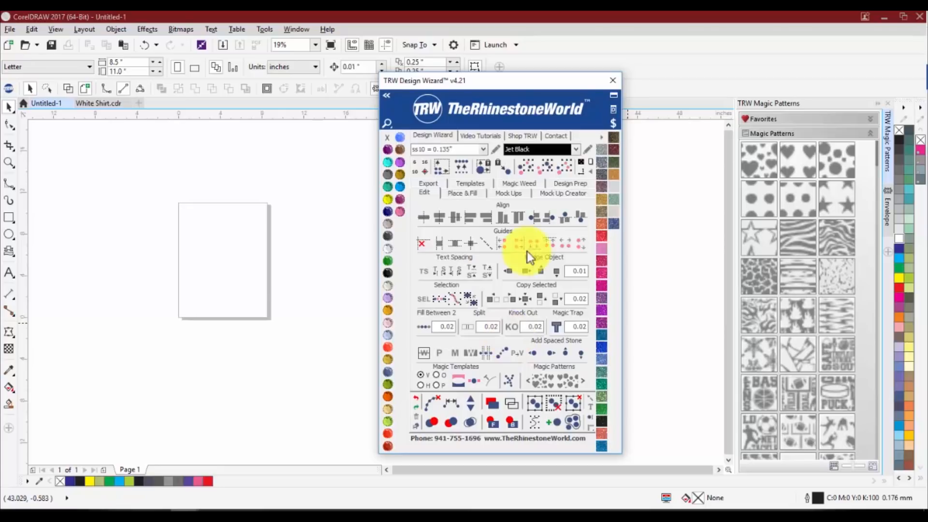
Look through the EasyWeed HTV, Magic Glitter, Neon Glitter and Fashion vinyl libraries, and reload the Magic Glitter palette
click(602, 138)
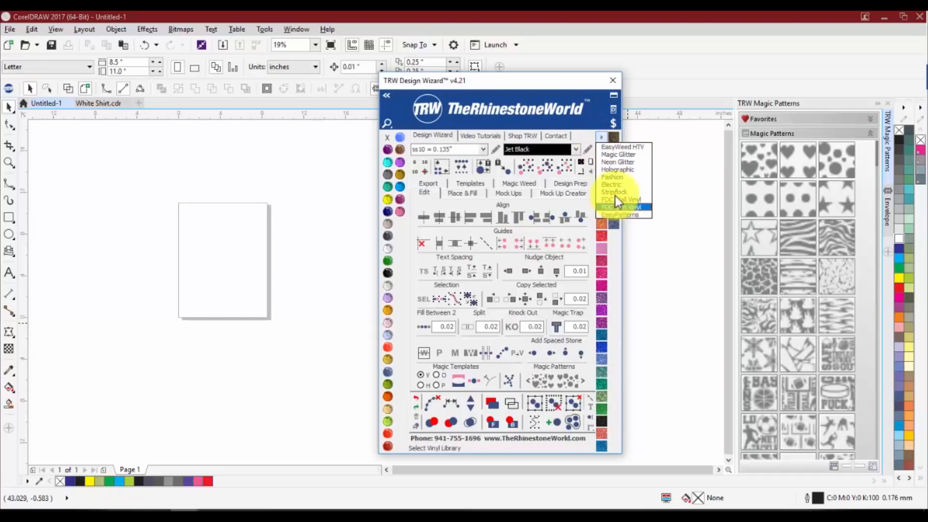
click(618, 150)
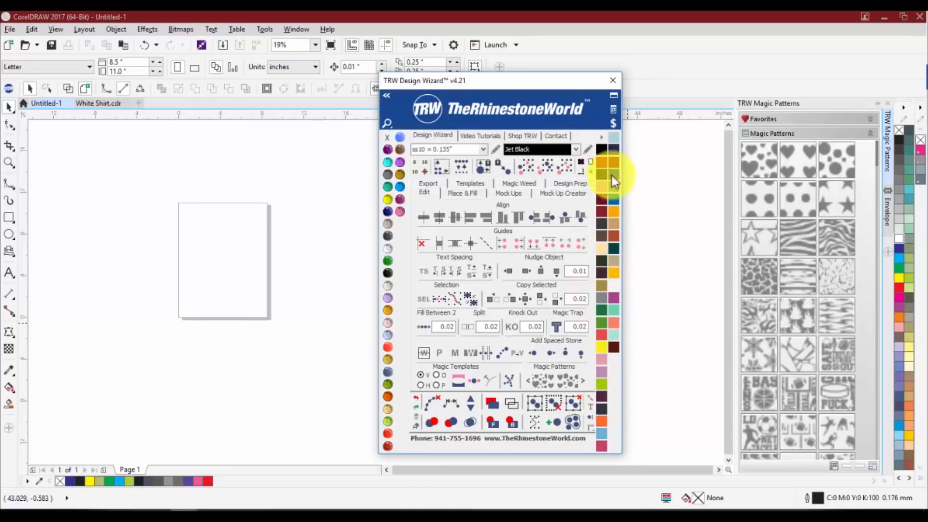
click(602, 135)
click(606, 153)
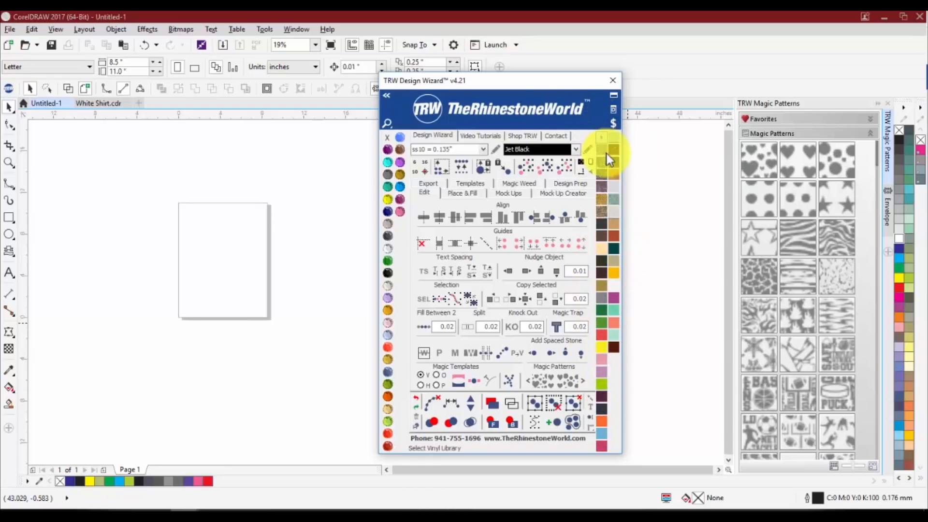
click(606, 139)
click(604, 160)
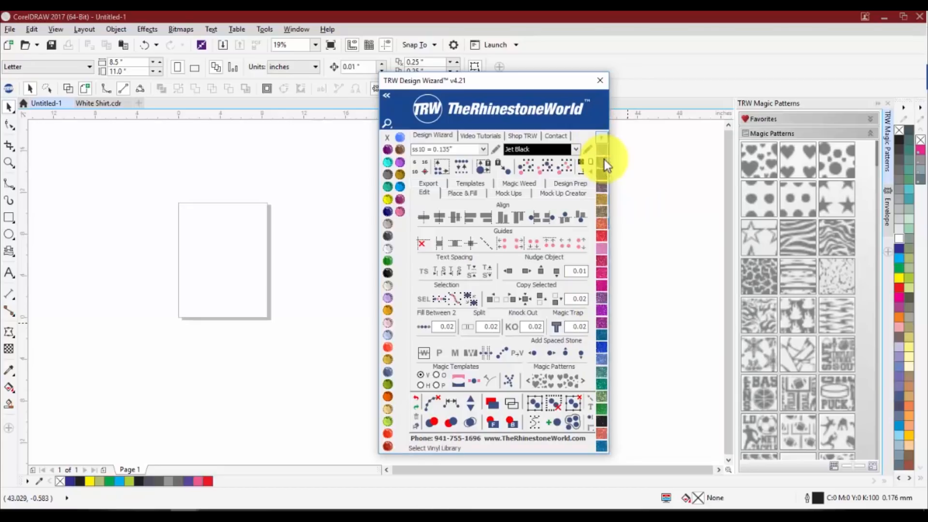
click(602, 142)
click(605, 181)
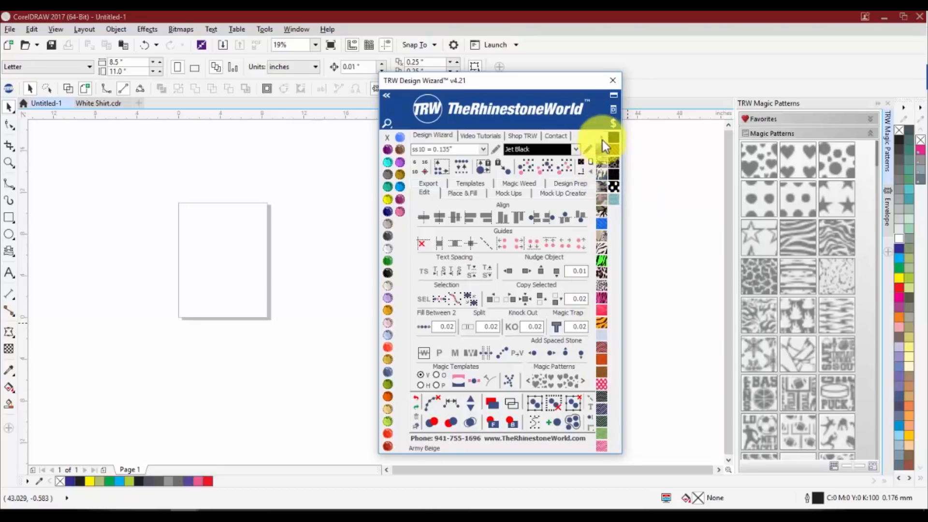
click(602, 140)
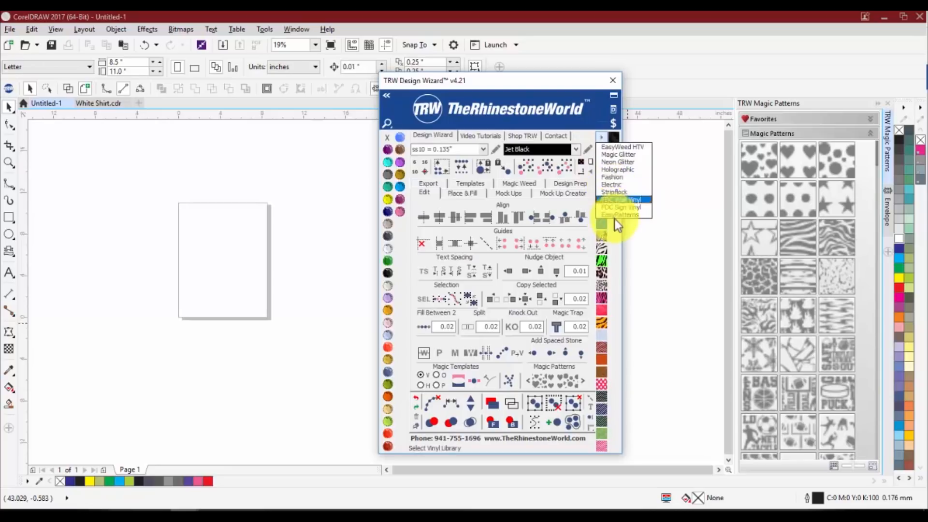
click(616, 153)
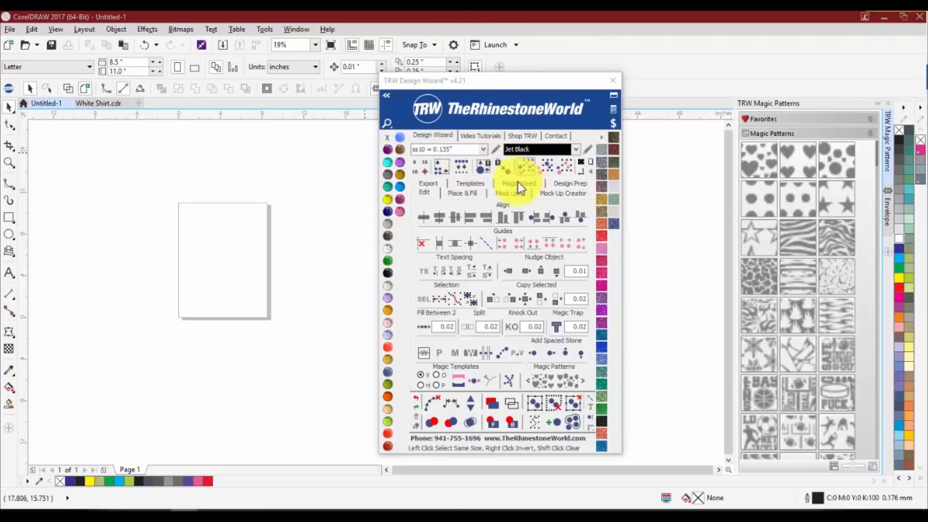
Draw a rectangle about 14.6 by 8.4 inches over the page, fill it with black, and fit the page size around it
scroll(225, 238, up, 2)
scroll(226, 240, up, 2)
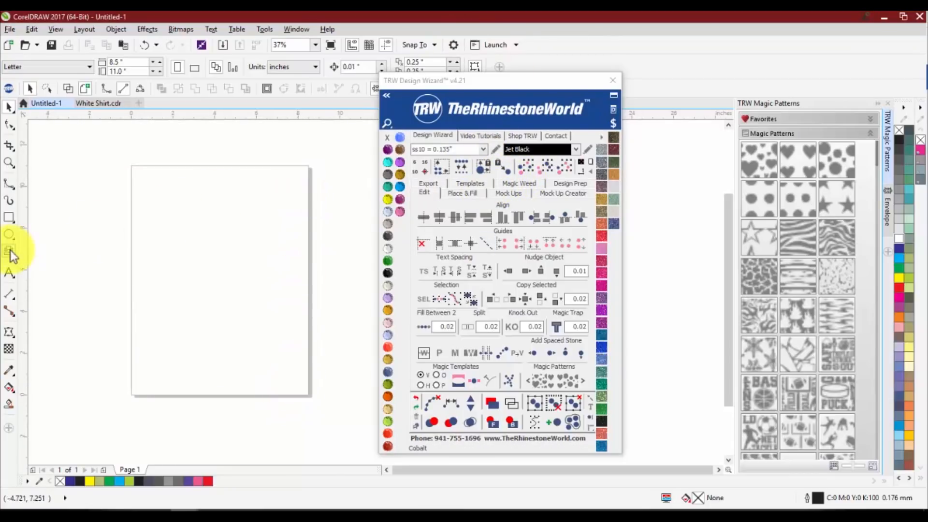
click(8, 217)
drag(58, 180, 368, 362)
click(388, 272)
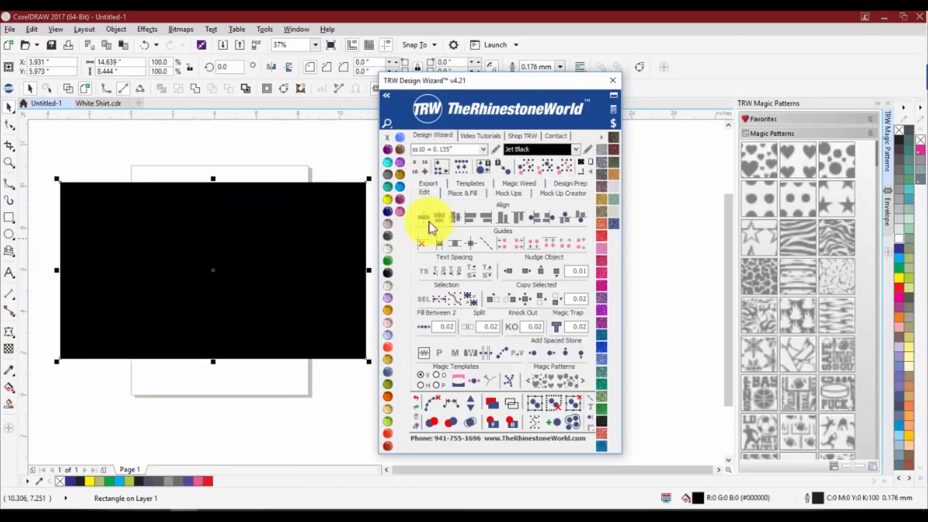
click(590, 163)
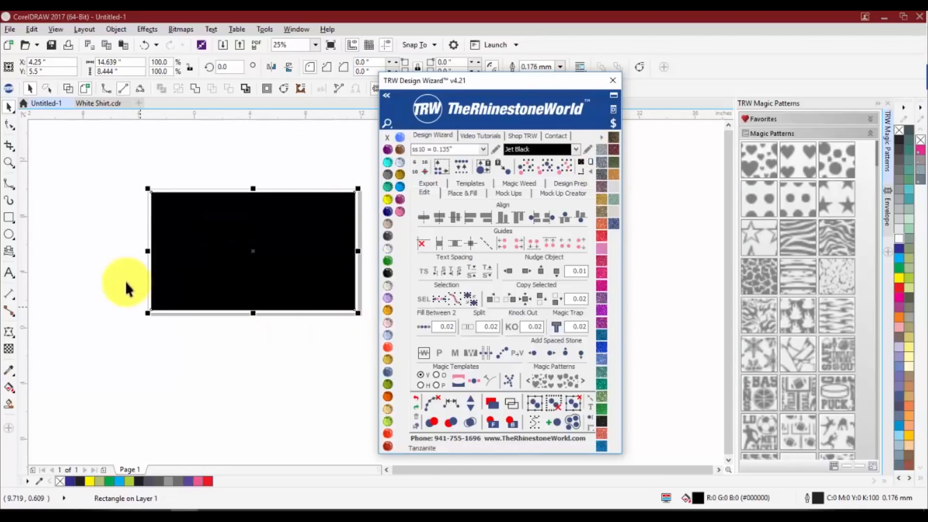
Delete the black rectangle and set the page width to 20 inches
click(138, 183)
click(219, 227)
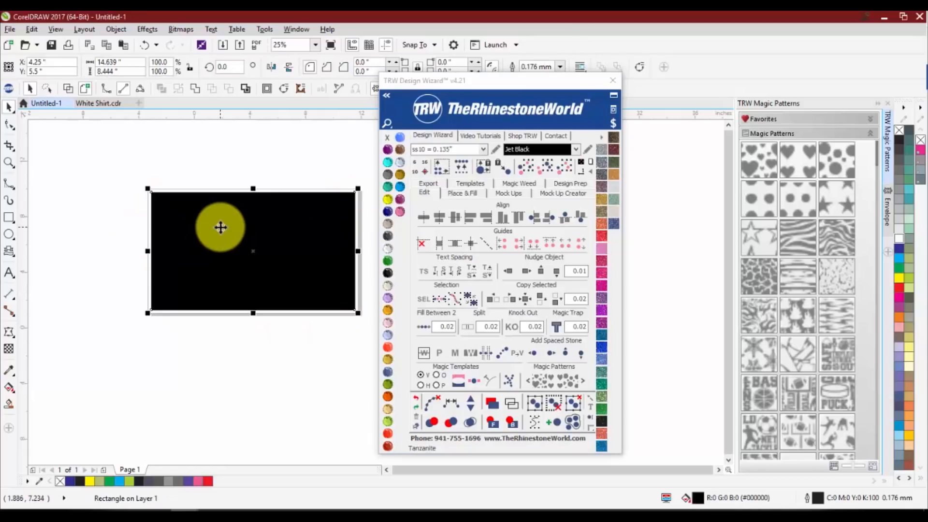
key(Delete)
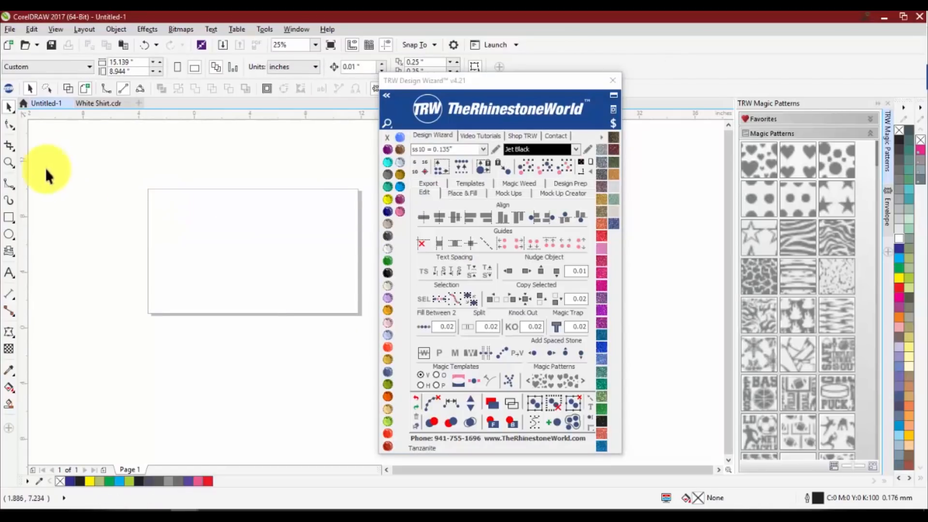
drag(135, 63, 95, 64)
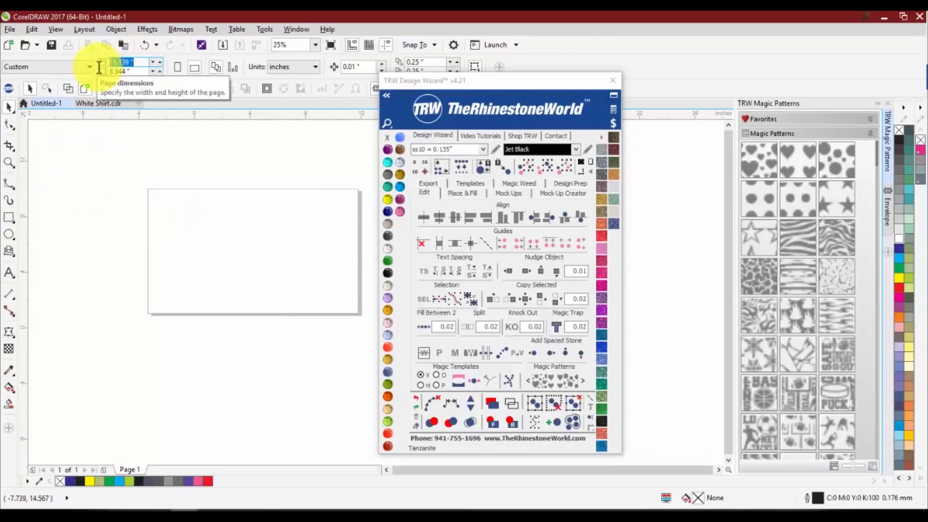
text(20)
key(Return)
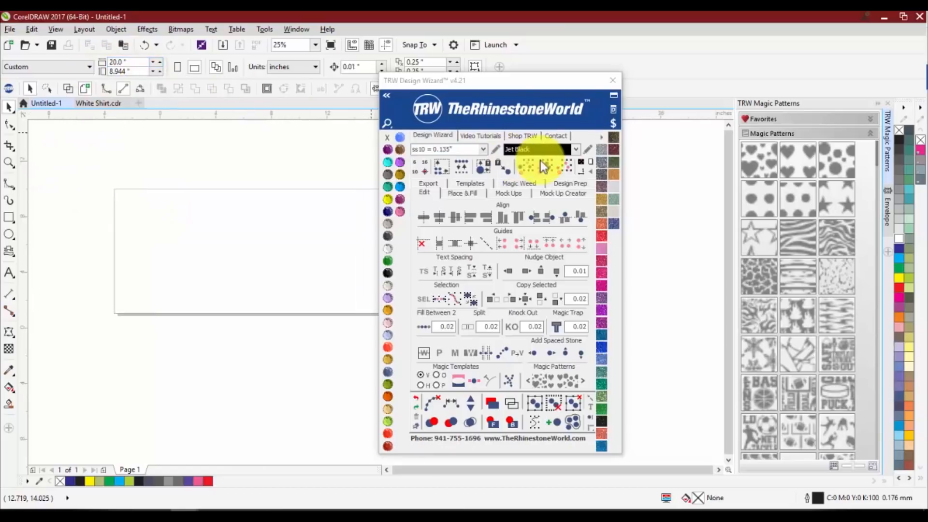
Set the page height to 50 inches and the page width to 50 inches
drag(131, 71, 22, 70)
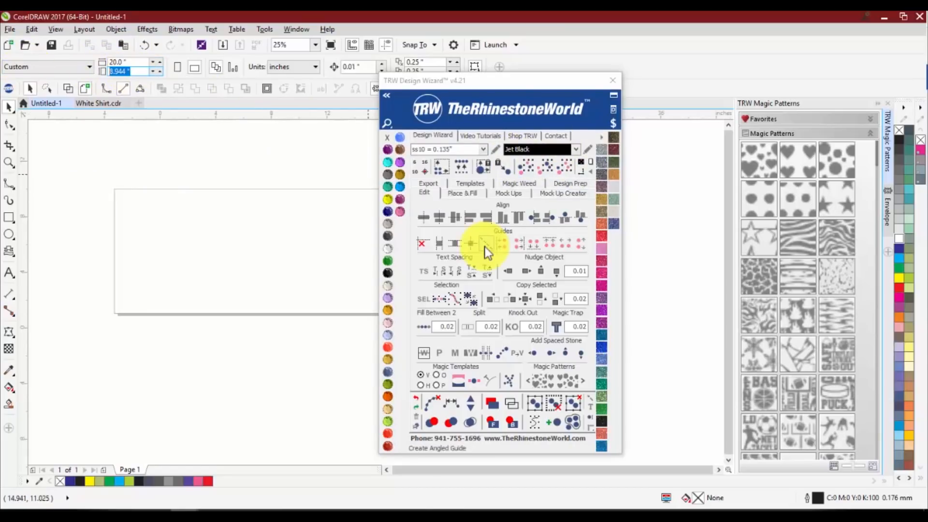
text(50)
key(Return)
scroll(131, 247, down, 3)
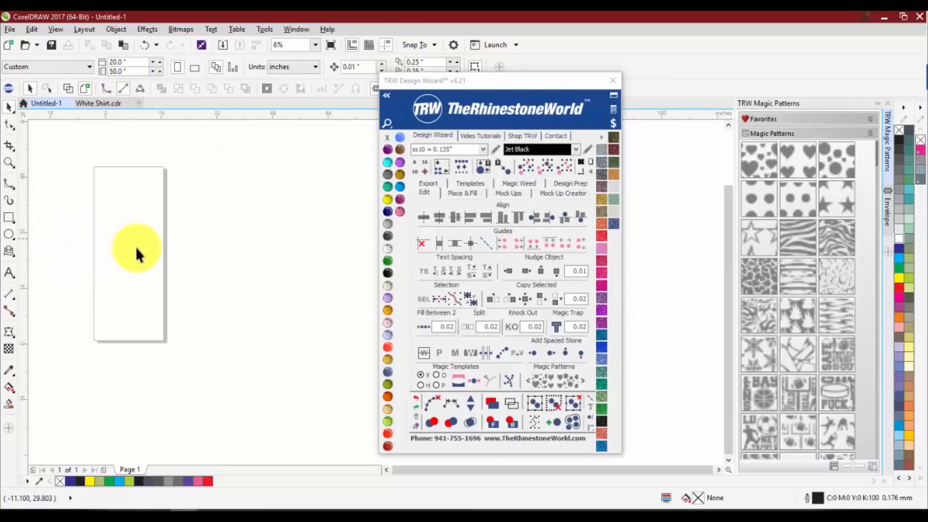
drag(130, 61, 104, 64)
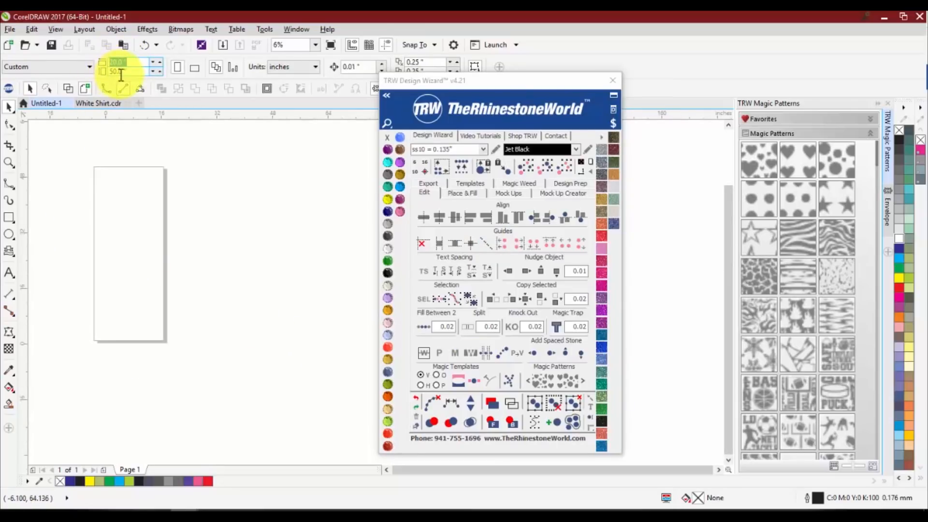
text(50)
key(Return)
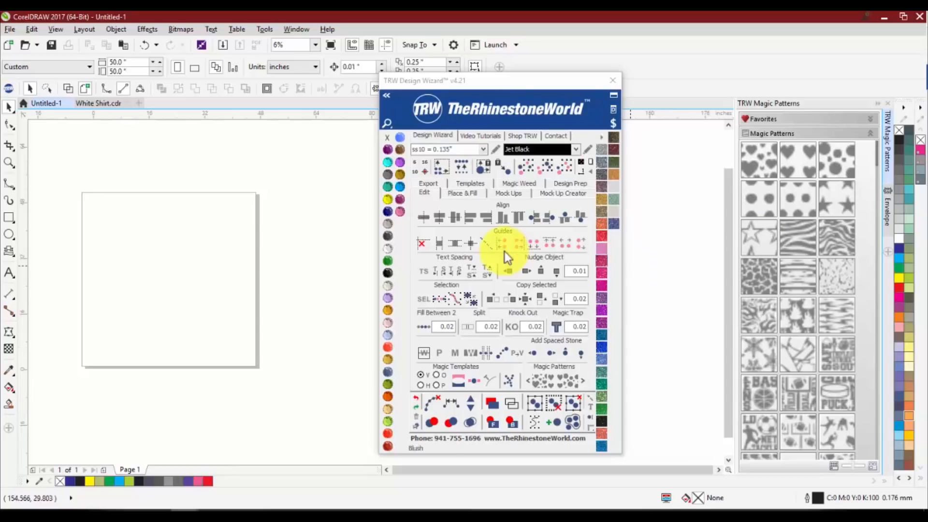
Look through the Design Wizard's Export, Place & Fill and Templates tool sets and return to the Edit tools
click(421, 190)
click(421, 186)
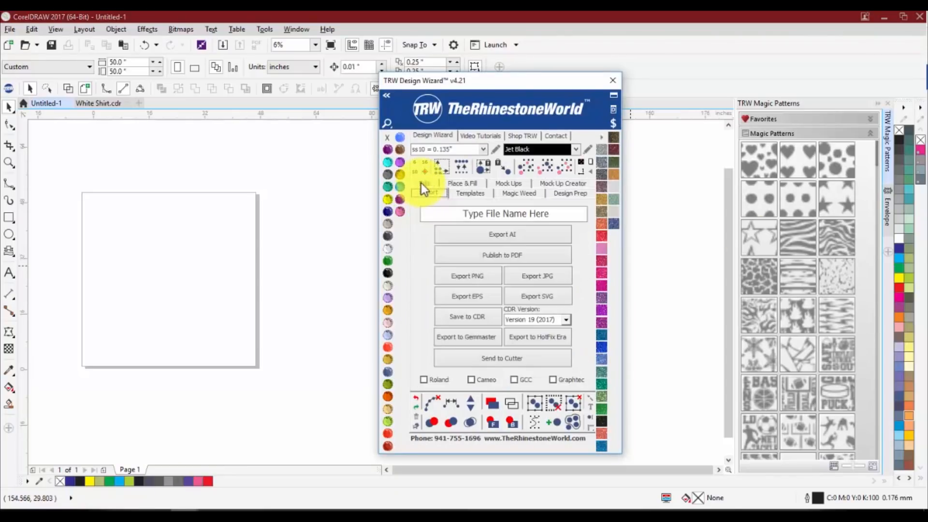
click(427, 186)
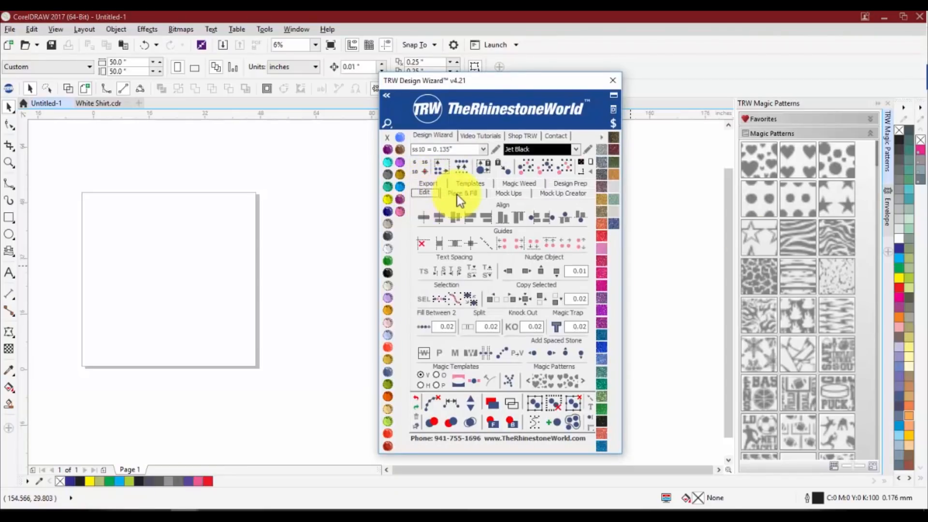
click(457, 195)
click(462, 185)
click(425, 193)
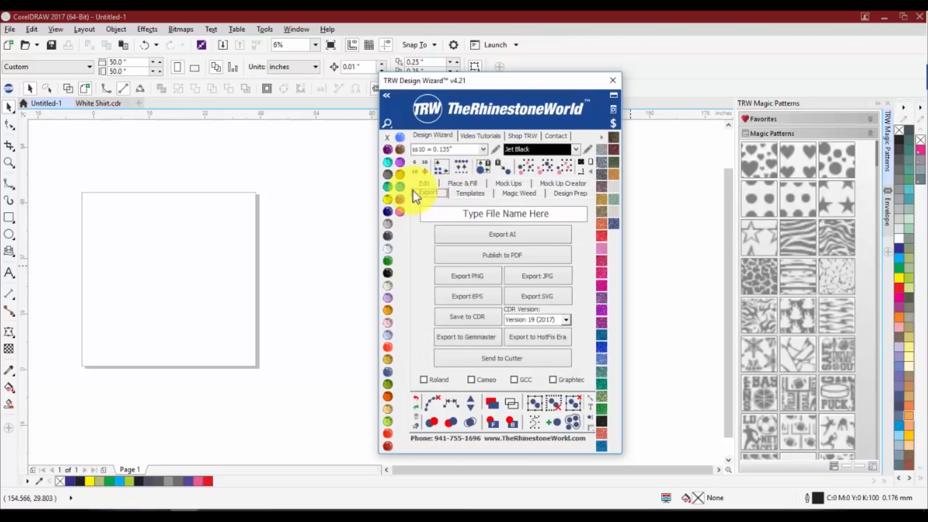
click(419, 184)
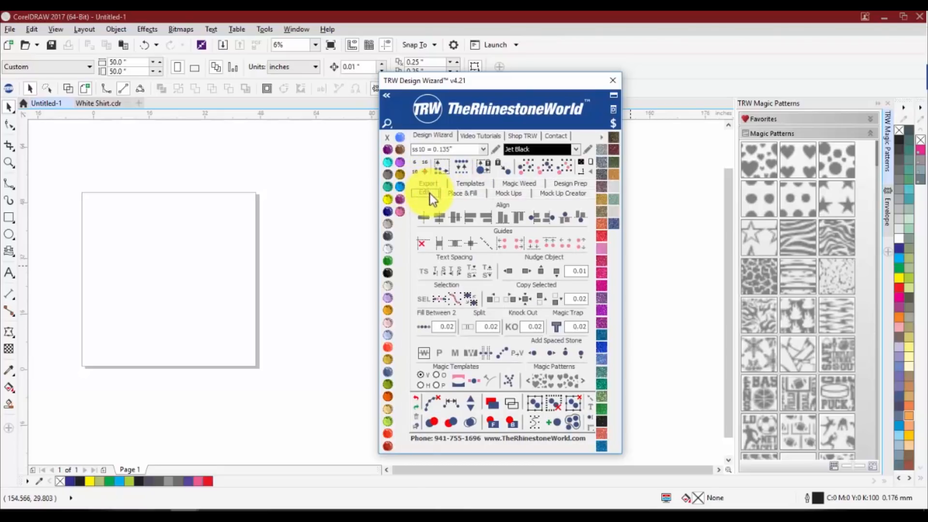
View the Design Wizard's video tutorial versions of the Export and Edit tool sets
click(470, 139)
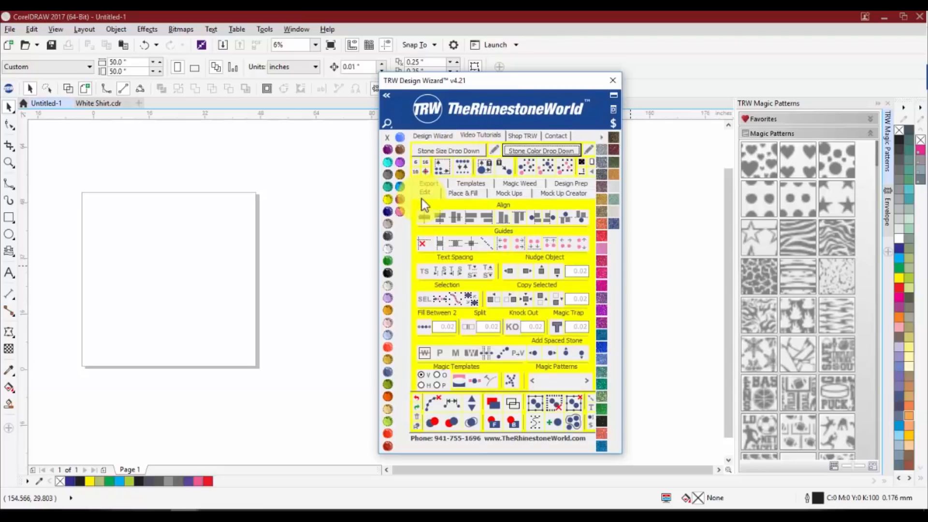
click(424, 185)
click(426, 184)
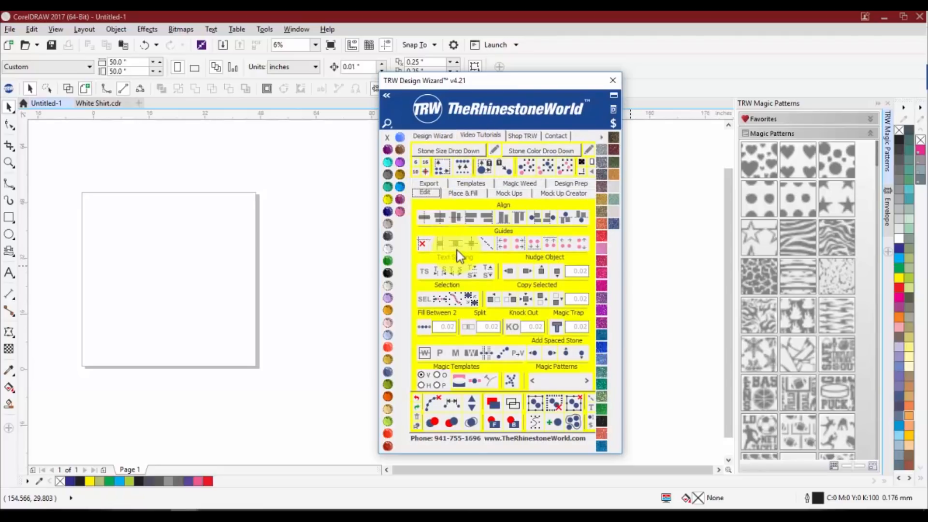
Return to the regular Design Wizard tools and close the docker group holding TRW Magic Patterns and Envelope
click(426, 137)
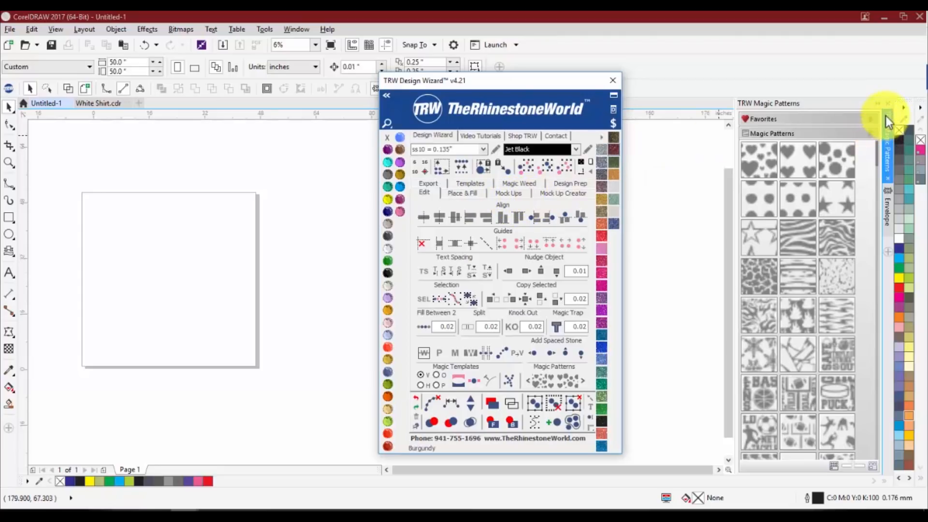
click(887, 103)
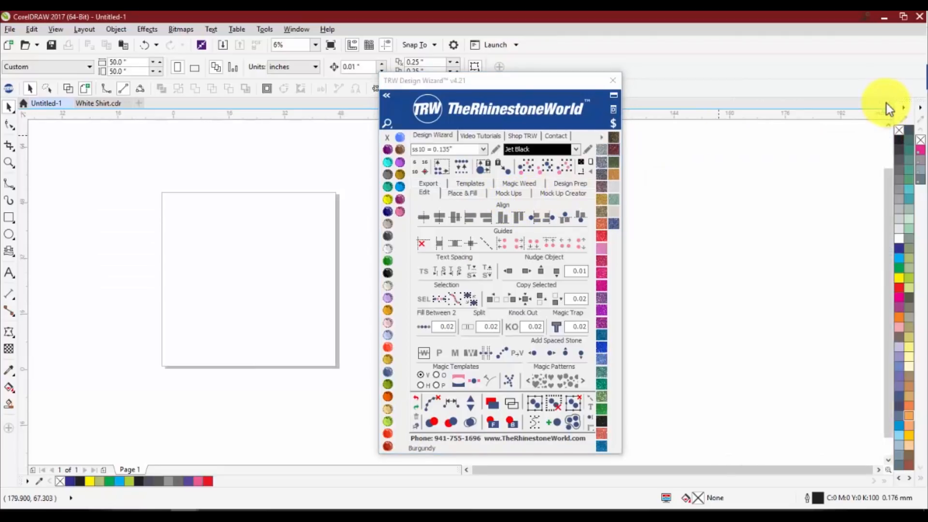
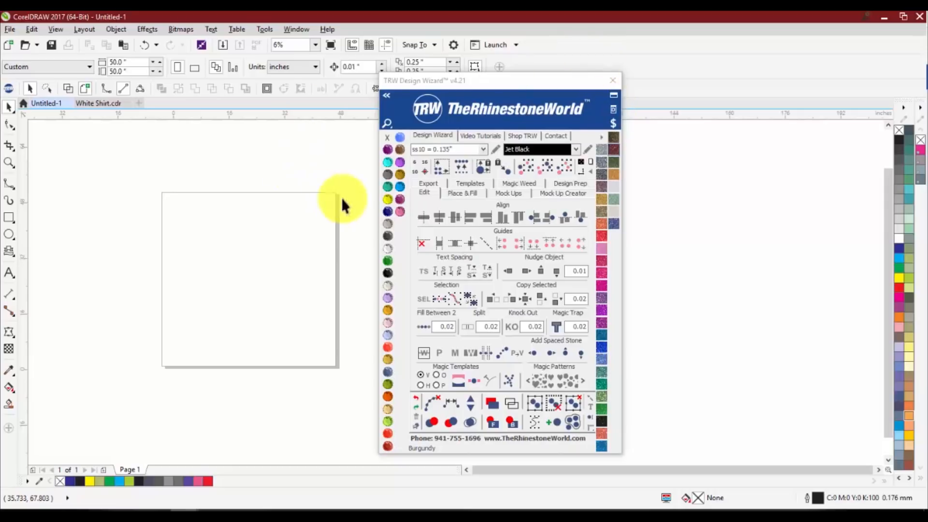
Show the Design Wizard's Edit tools and open the TRW Magic Patterns docker
click(425, 193)
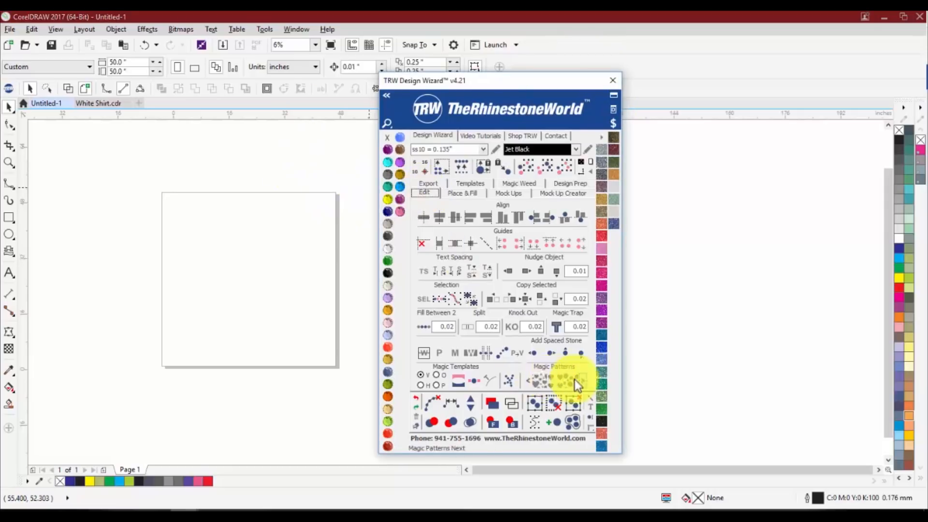
click(613, 109)
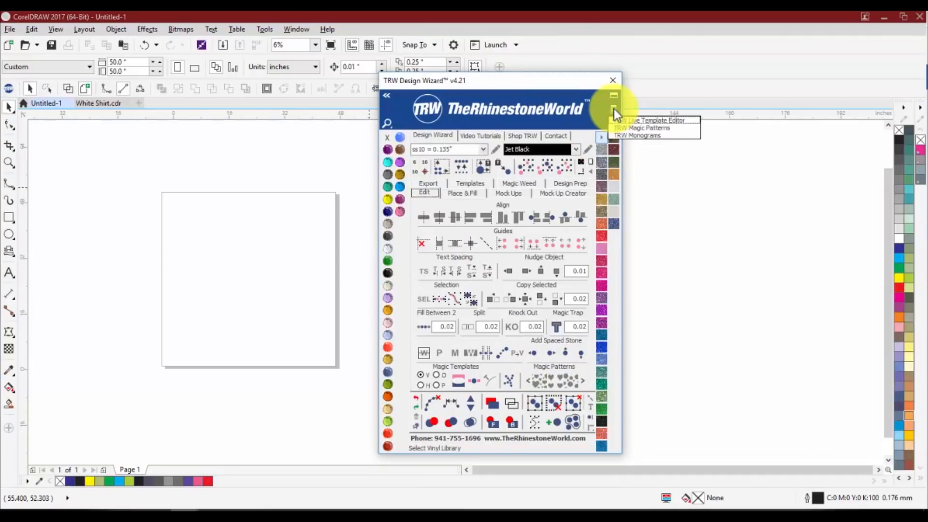
click(631, 128)
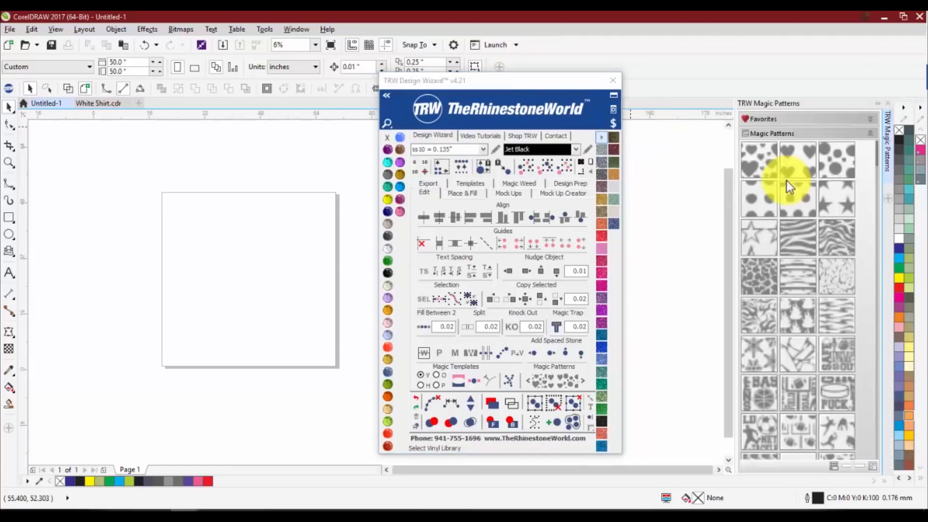
Browse the Magic Patterns previews in the Design Wizard and in the TRW Magic Patterns docker
click(584, 382)
click(584, 382)
click(584, 381)
click(584, 382)
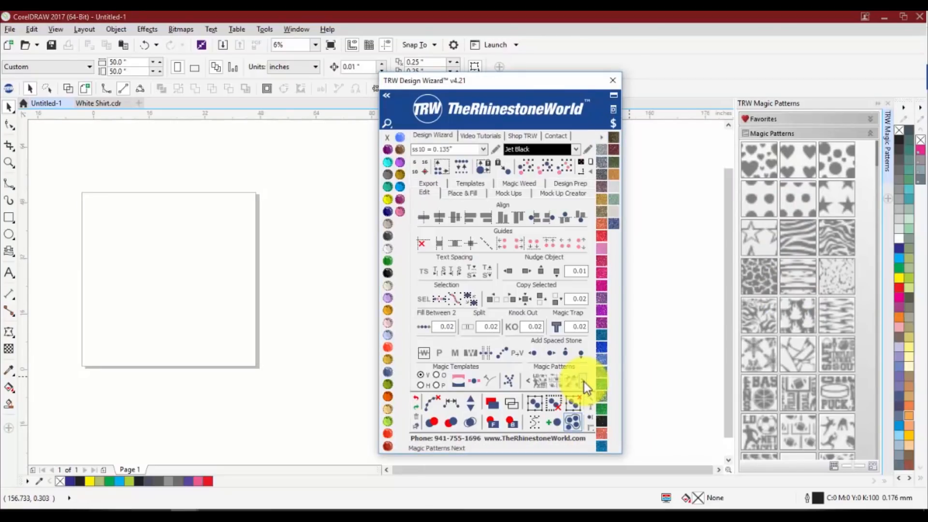
click(584, 382)
click(584, 381)
click(584, 382)
click(584, 382)
click(583, 382)
click(584, 382)
click(584, 382)
click(584, 382)
click(584, 382)
click(584, 381)
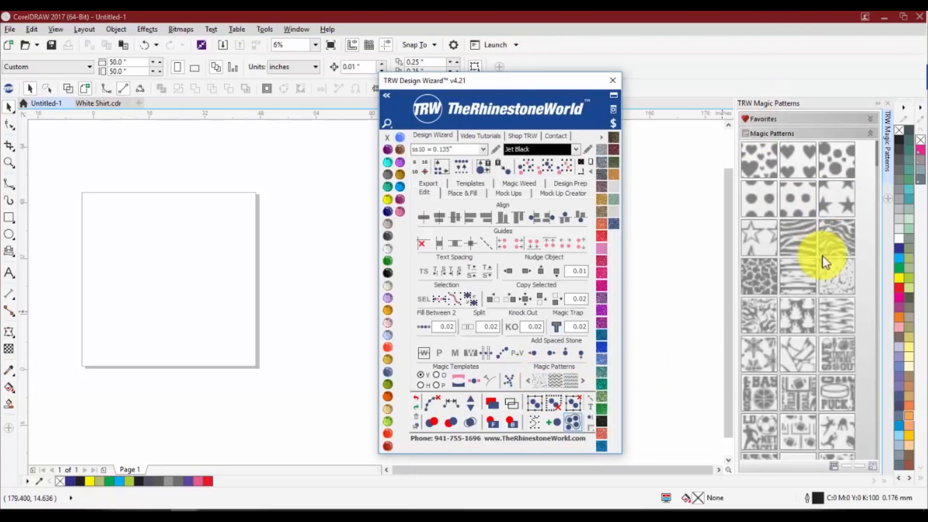
scroll(781, 309, down, 2)
scroll(649, 350, down, 3)
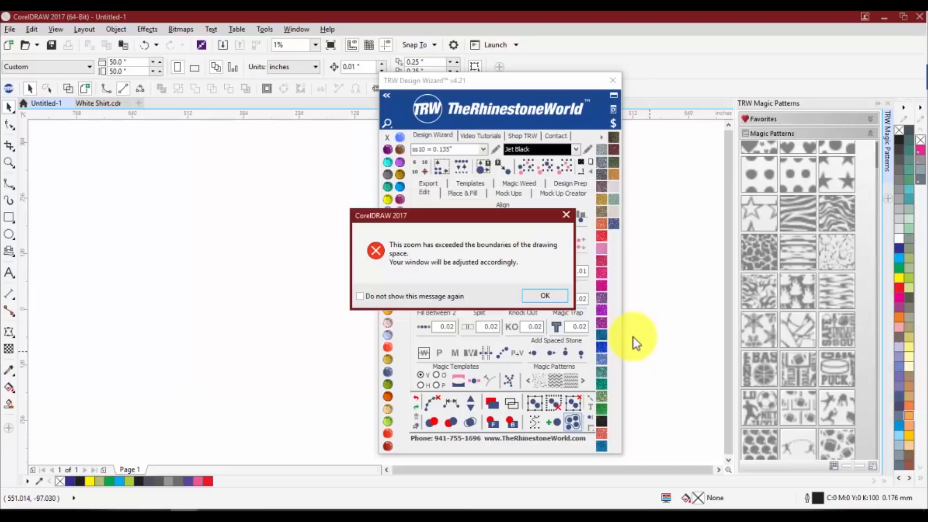
click(535, 299)
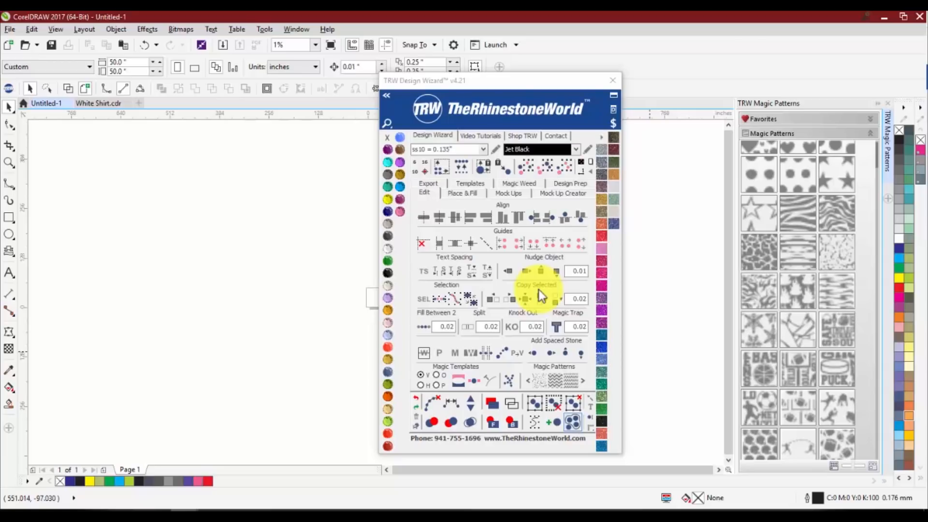
Open the TRW Live Template Editor docker from the Design Wizard and close the wizard window
drag(610, 80, 613, 84)
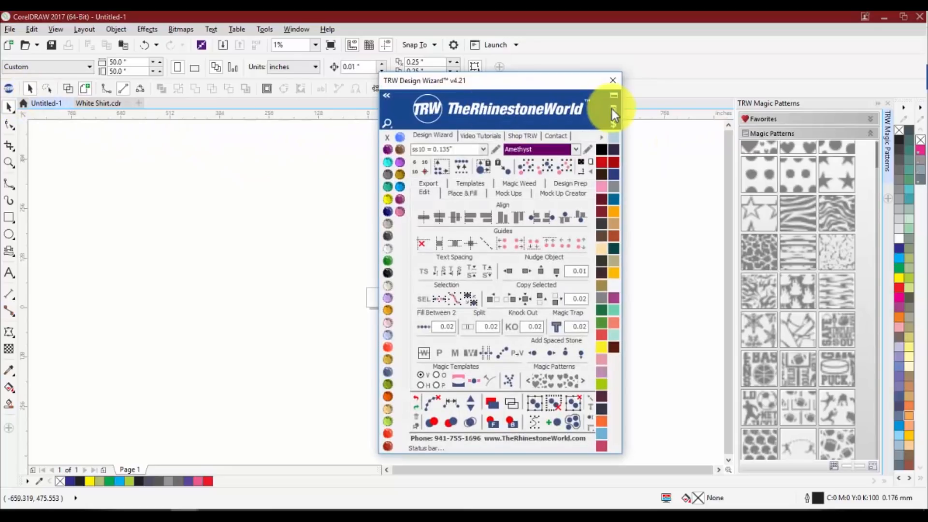
click(611, 109)
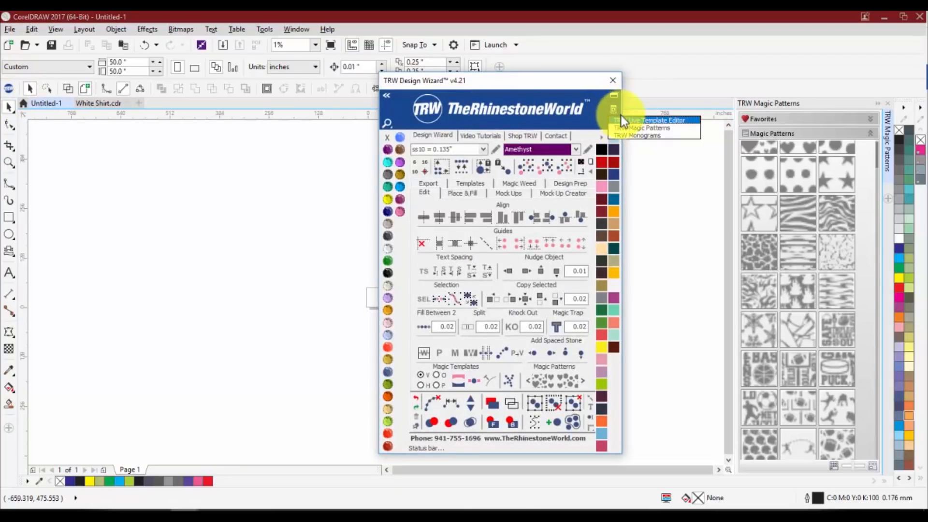
click(648, 120)
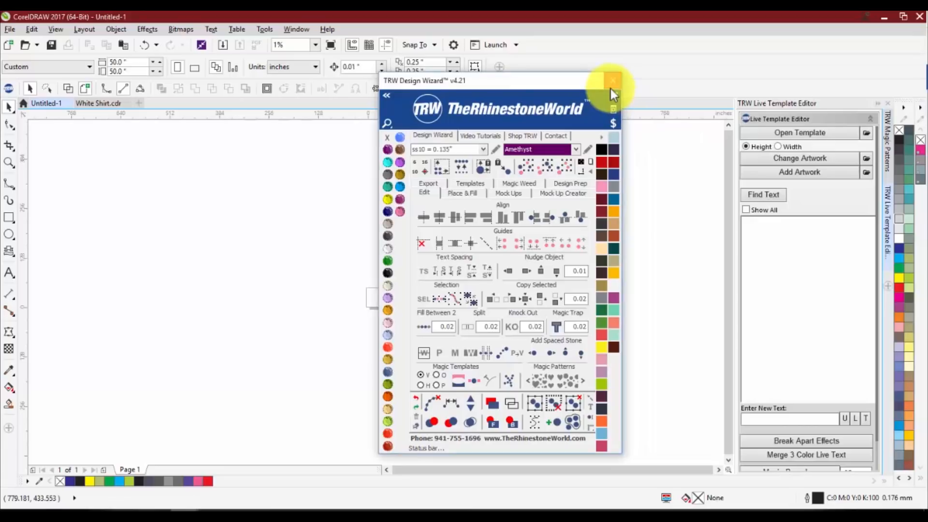
click(612, 81)
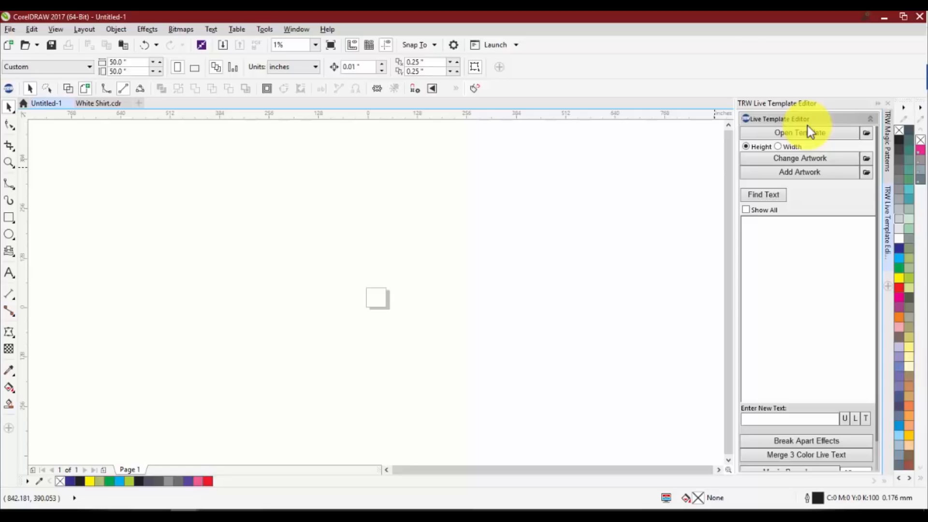
View the apps, plug-ins and extensions offered by the application launcher
click(474, 45)
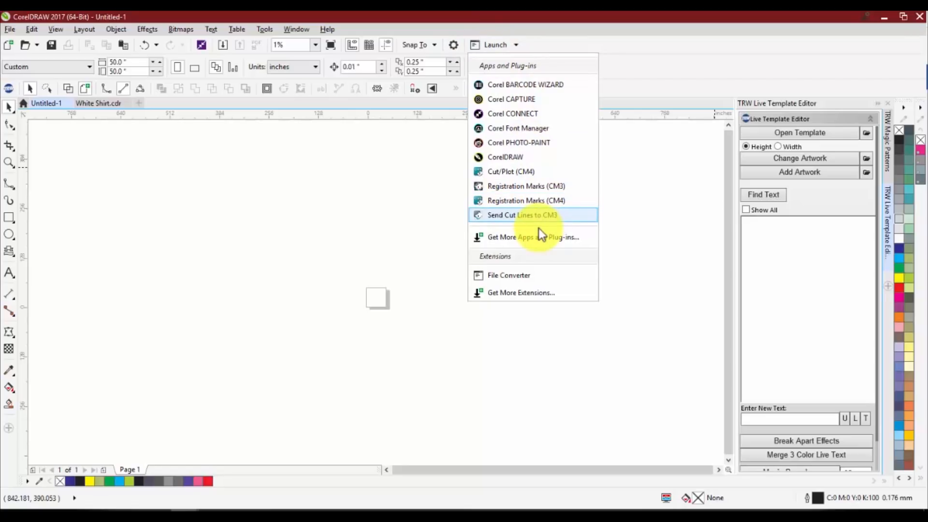
click(628, 173)
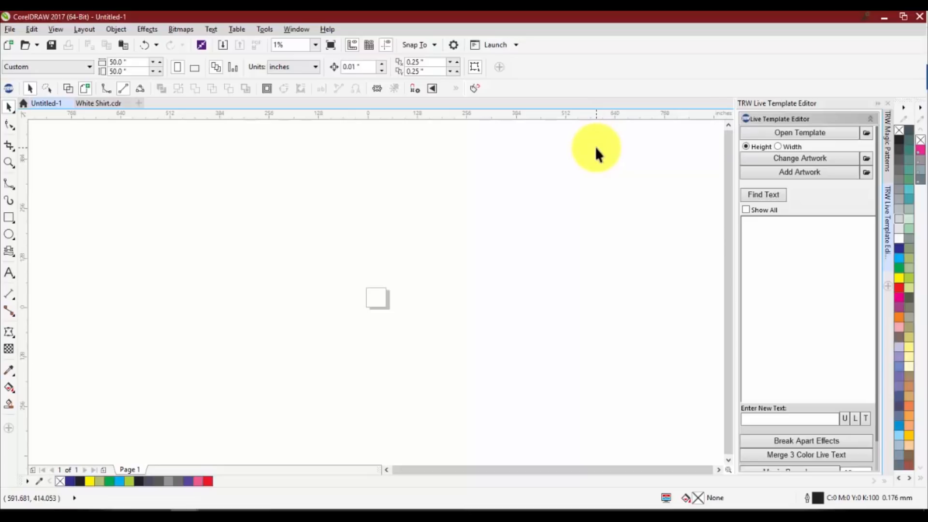
click(494, 50)
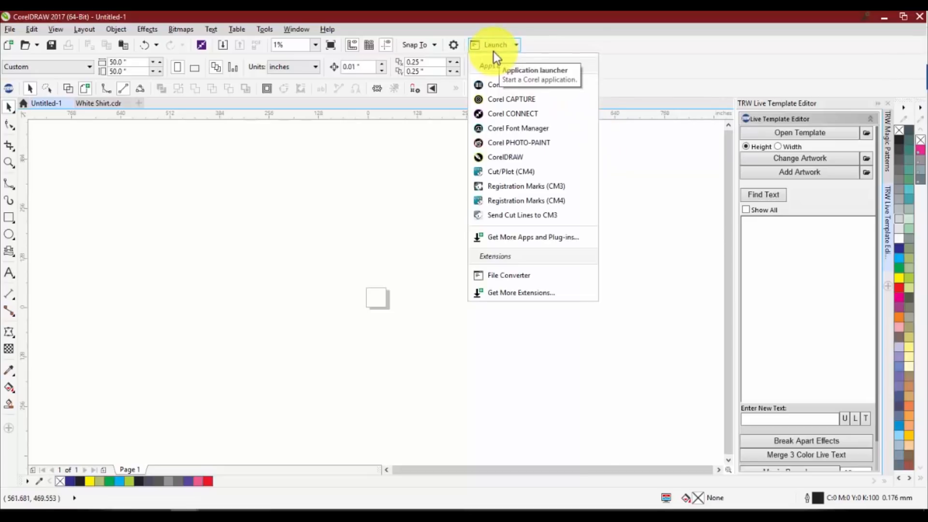
click(630, 188)
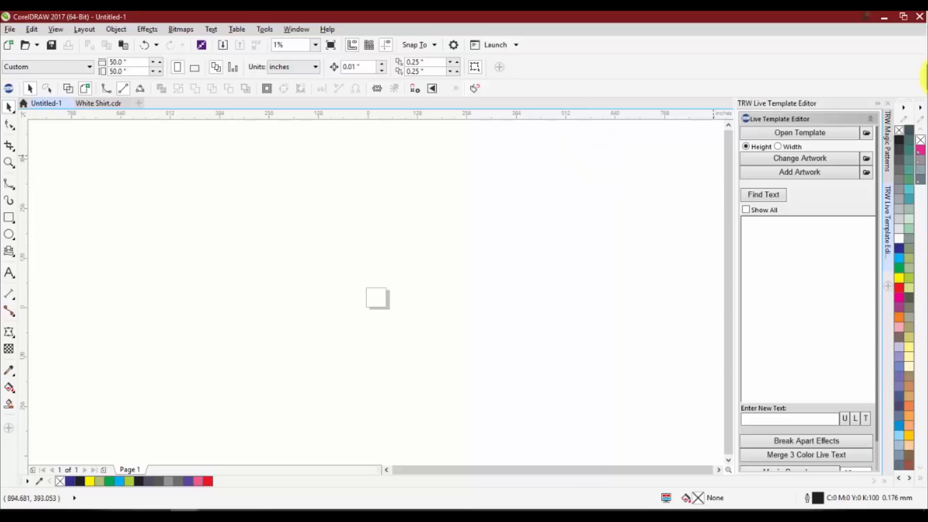
Switch to the TRW Magic Patterns docker and look through its pattern thumbnails
click(887, 124)
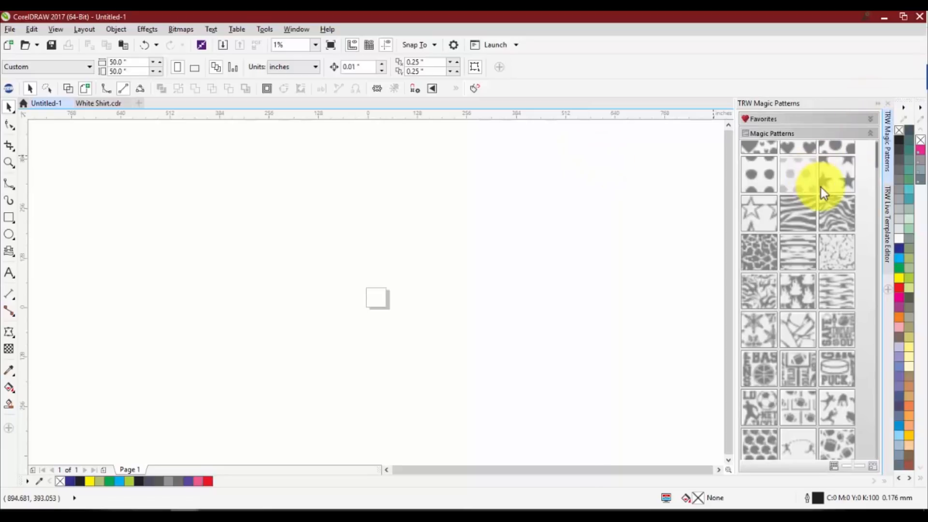
scroll(821, 187, up, 1)
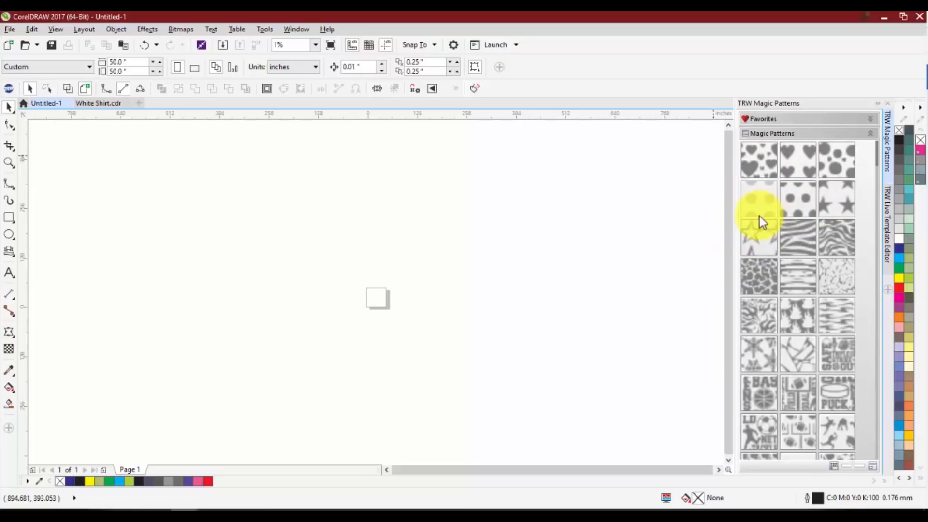
scroll(787, 222, down, 2)
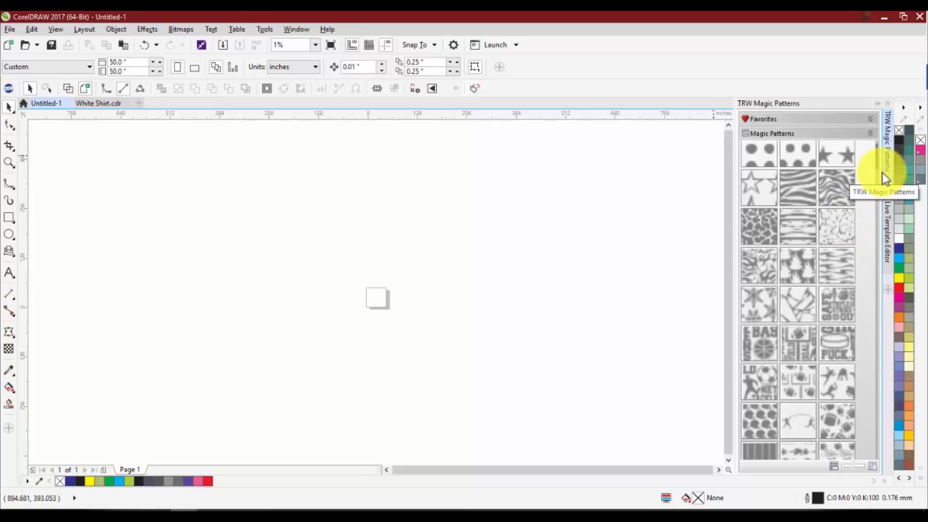
In the Live Template Editor, set the templates default folder to TRW Templates under Public Documents > The Rhinestone World on drive C
click(888, 209)
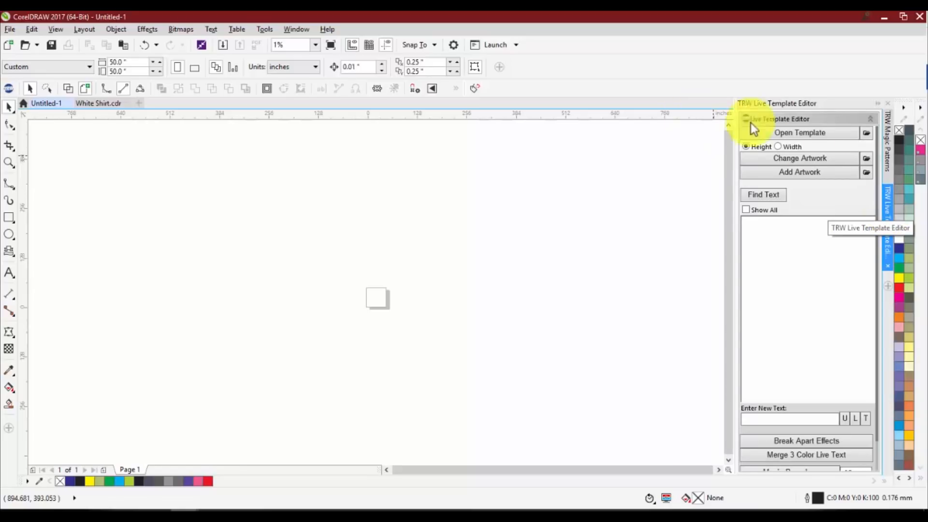
click(865, 133)
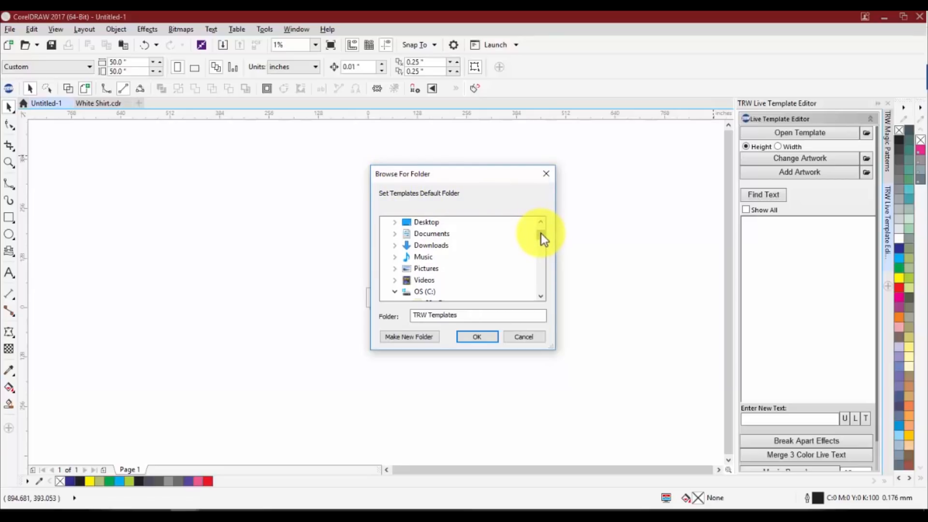
scroll(542, 237, down, 2)
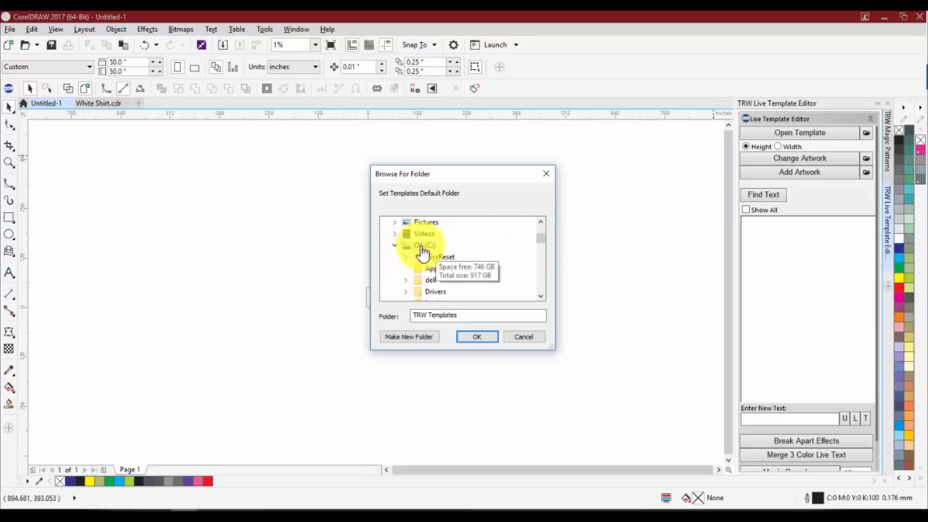
scroll(539, 244, down, 3)
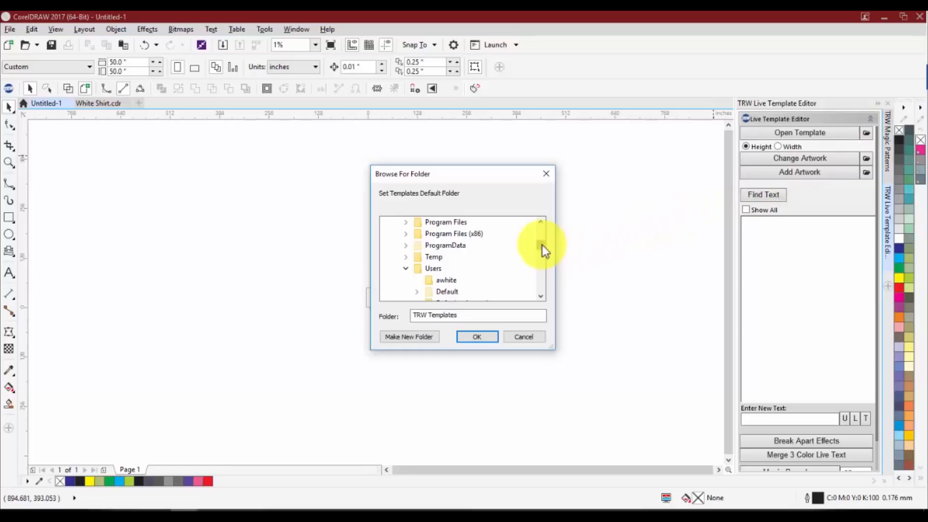
scroll(540, 245, down, 1)
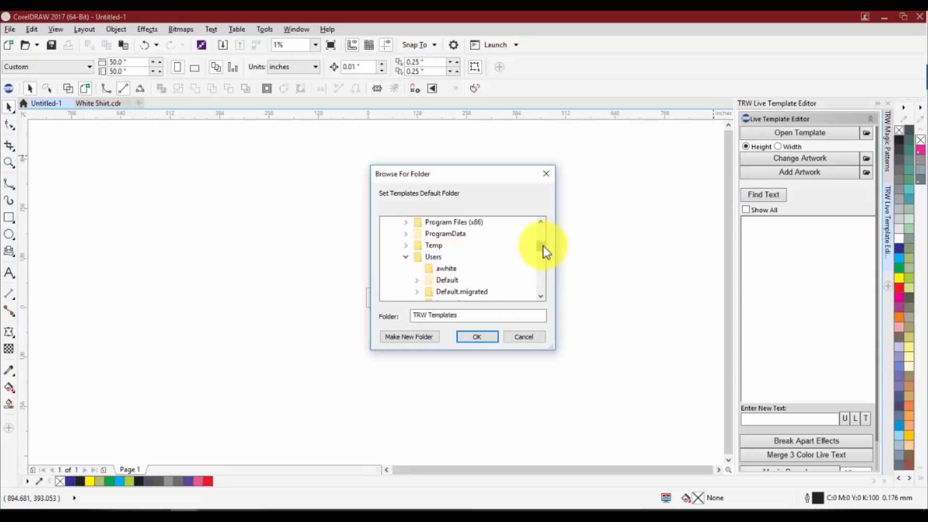
scroll(543, 246, down, 3)
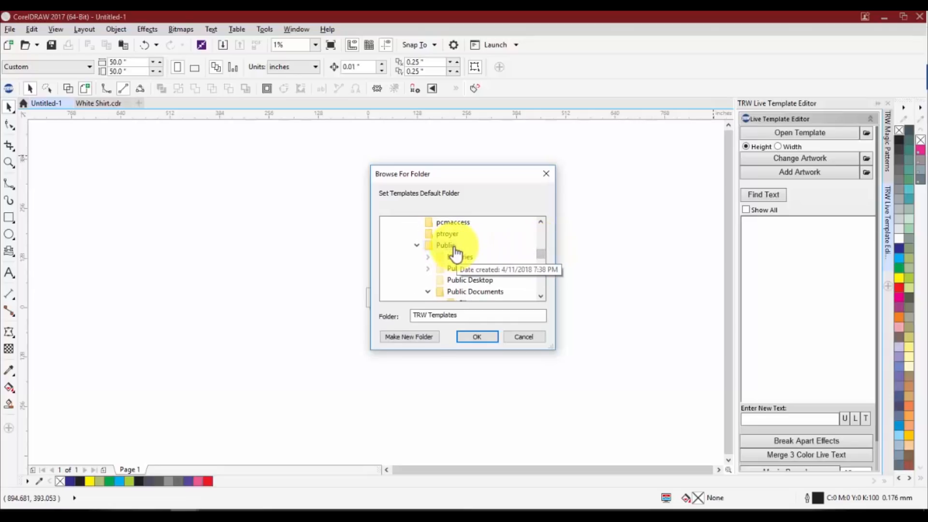
scroll(539, 256, down, 3)
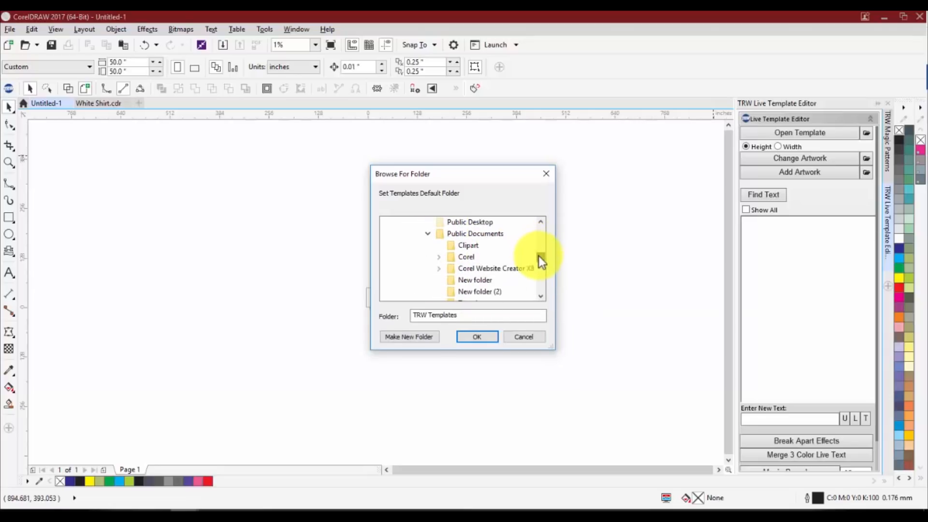
click(485, 269)
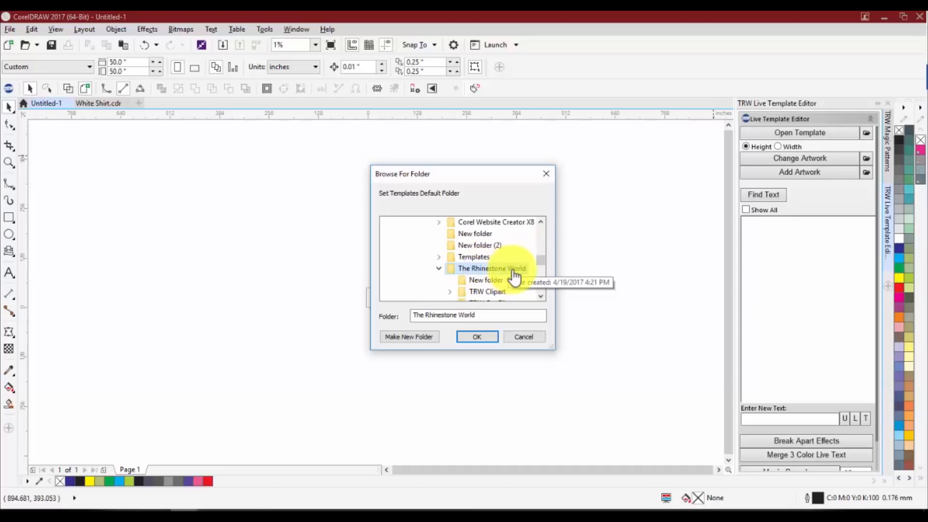
scroll(541, 262, down, 2)
drag(539, 264, 529, 268)
click(484, 248)
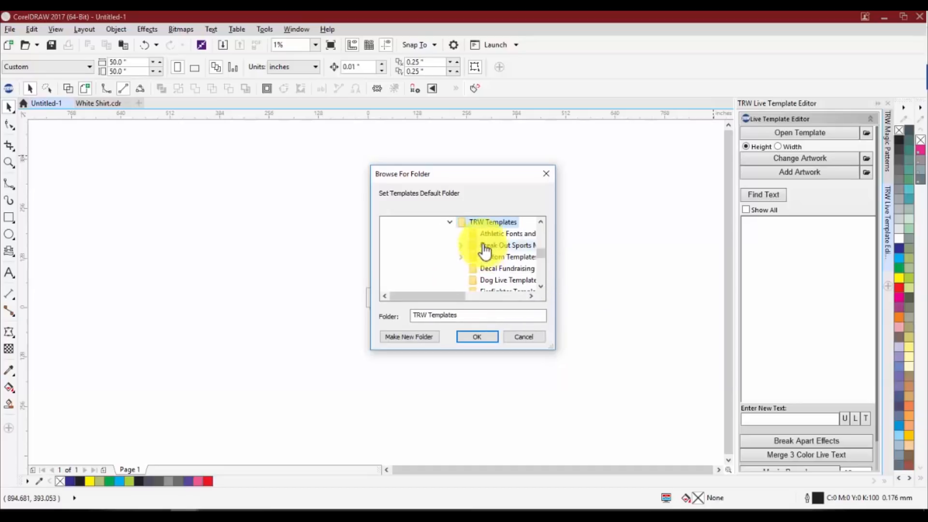
click(485, 337)
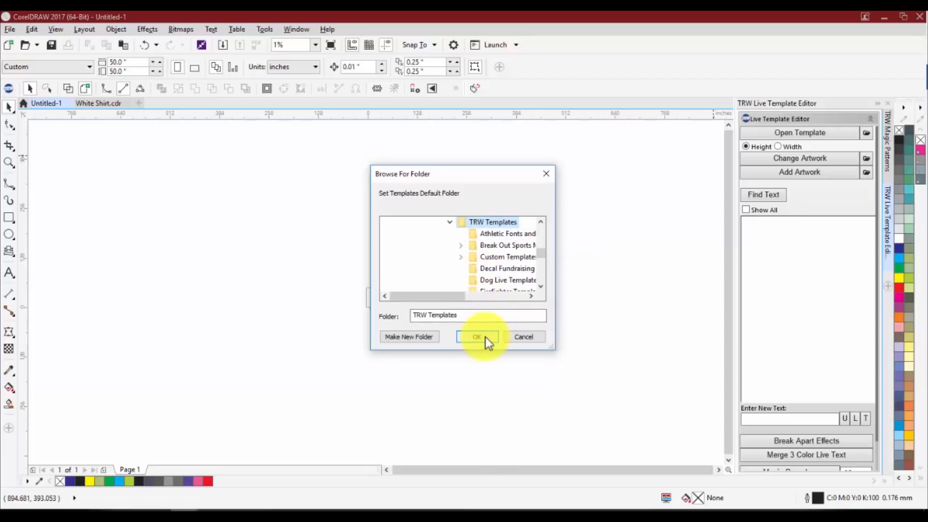
Look through the template pack folders offered for opening a template and leave without choosing one
click(790, 133)
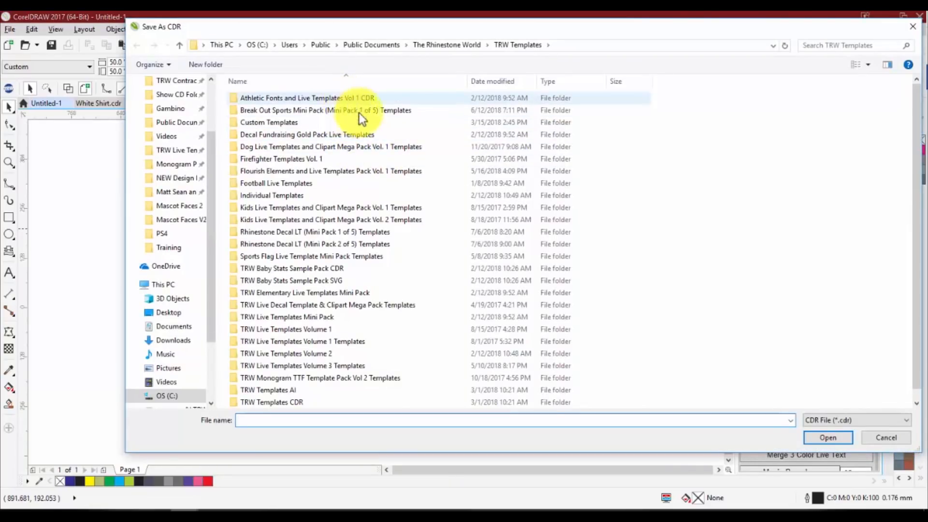
scroll(362, 160, down, 1)
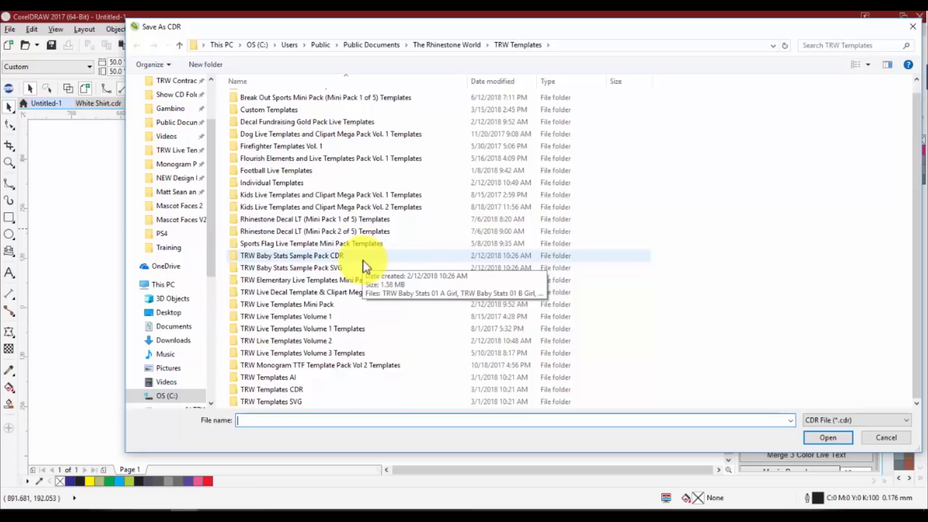
click(875, 438)
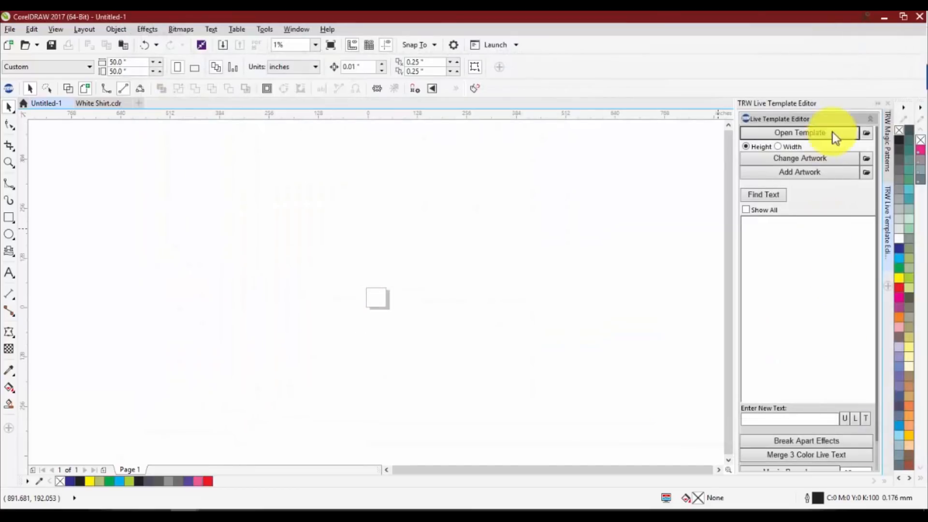
Review the folder tree for the templates default folder and cancel without choosing another folder
click(869, 131)
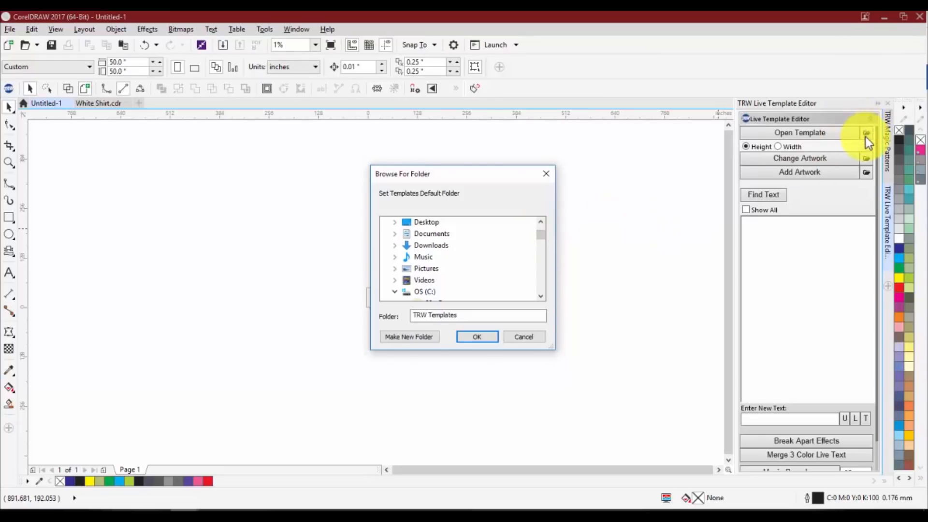
click(527, 338)
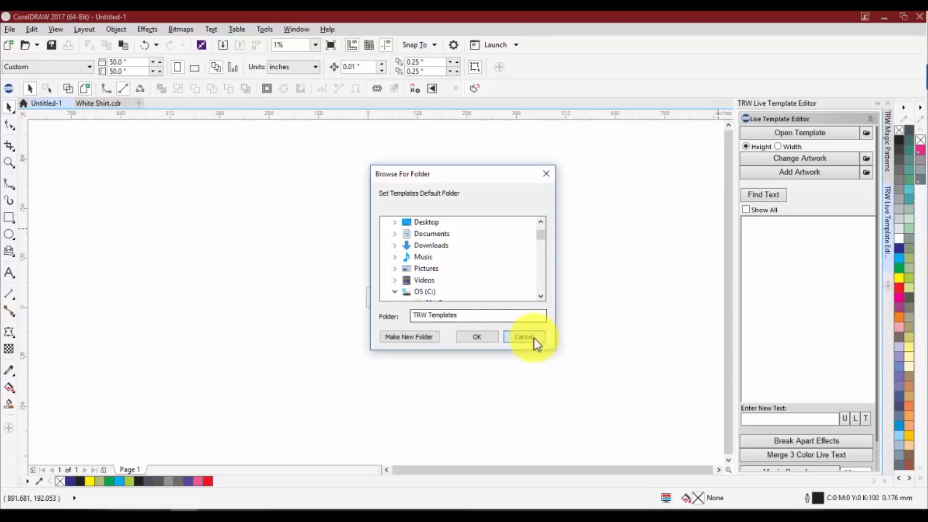
click(866, 132)
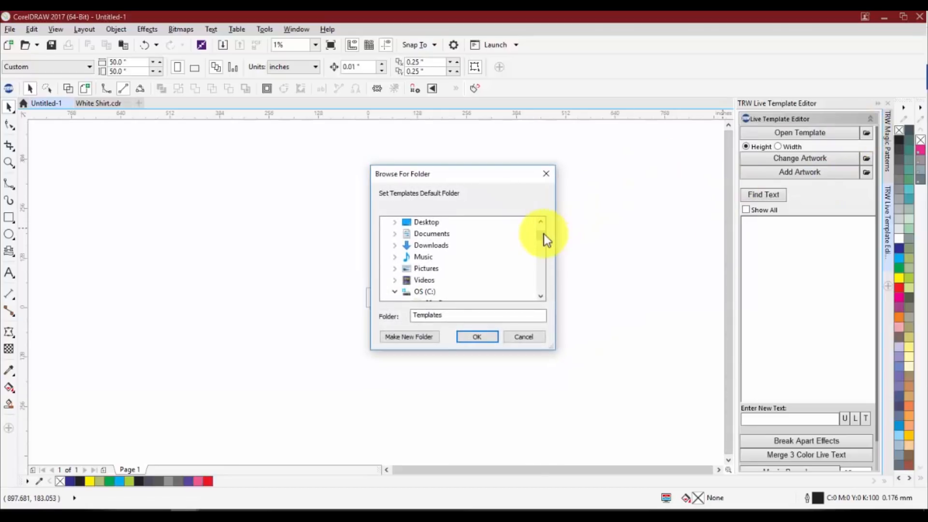
drag(543, 234, 543, 289)
click(527, 338)
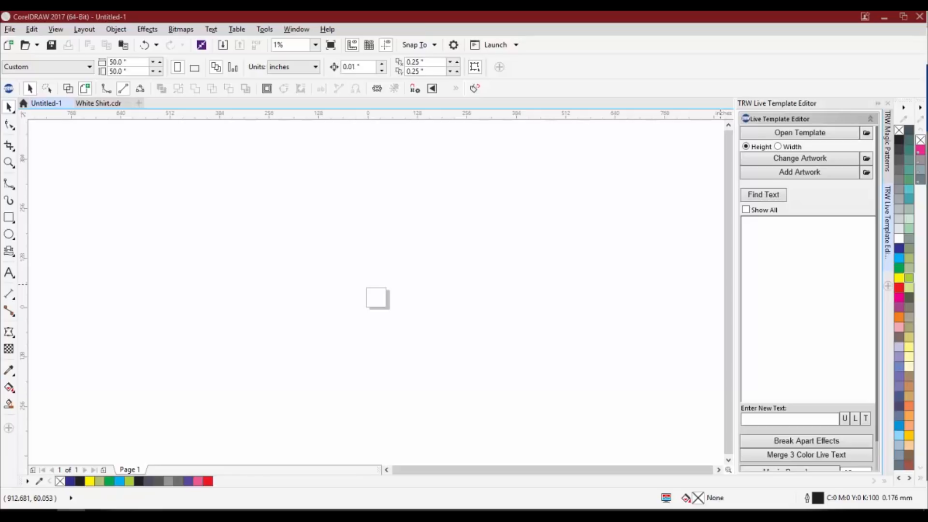
Switch to the browser, browse the Live Templates design category on TheRhinestoneWorld site, and return to CorelDRAW
drag(927, 194, 365, 12)
mouse_move(344, 116)
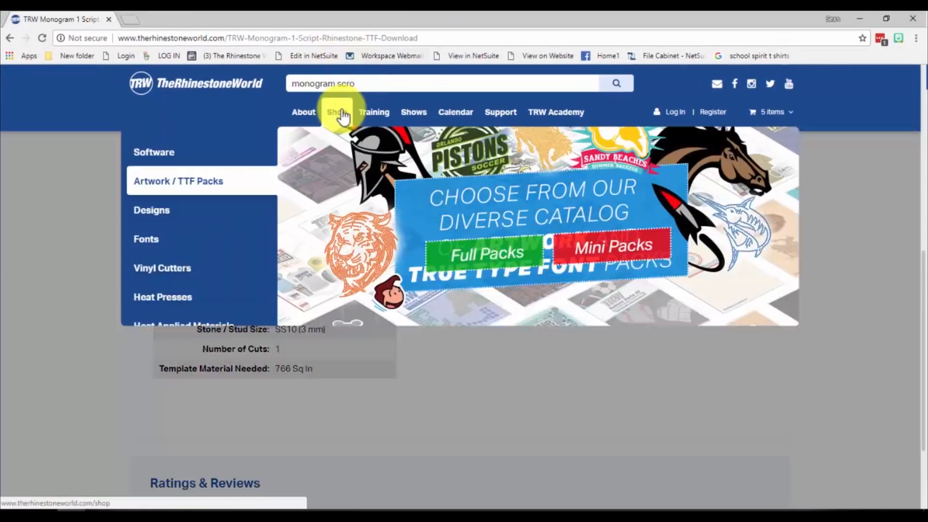
mouse_move(227, 210)
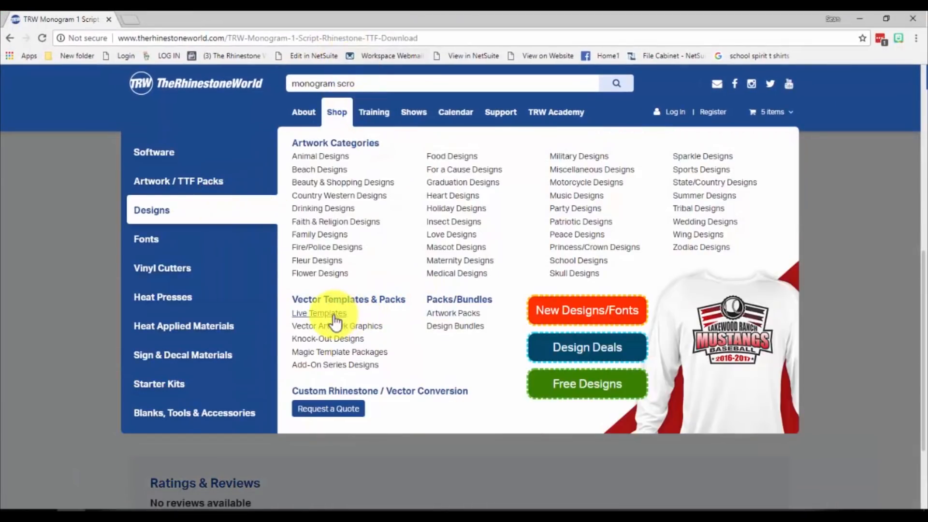
click(332, 314)
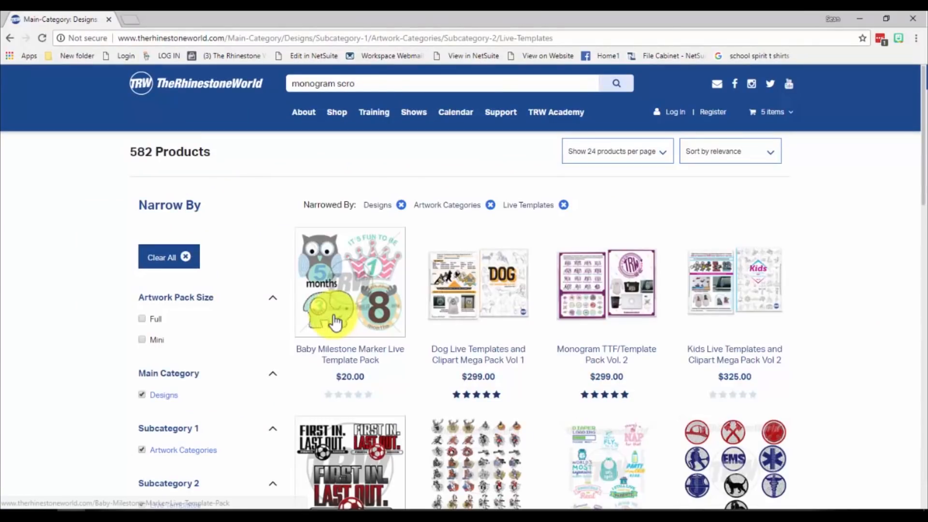
scroll(326, 327, down, 5)
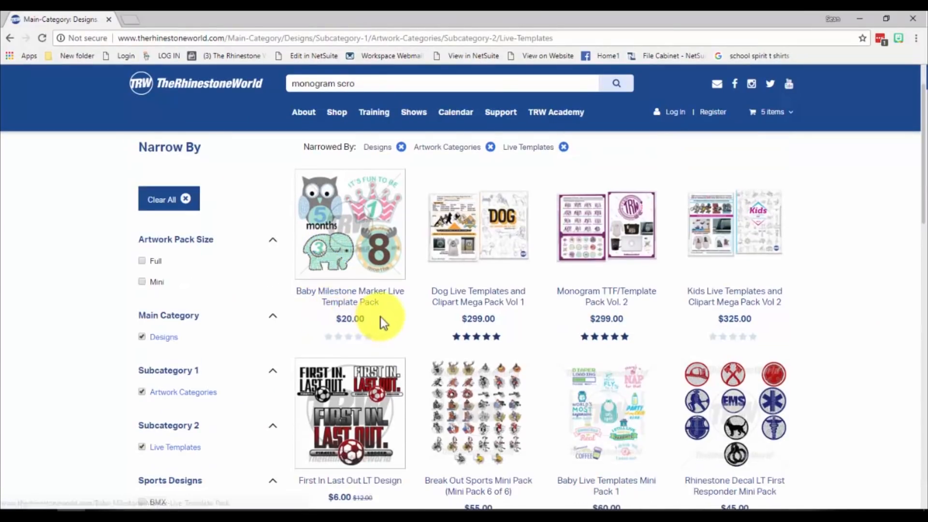
scroll(390, 249, up, 1)
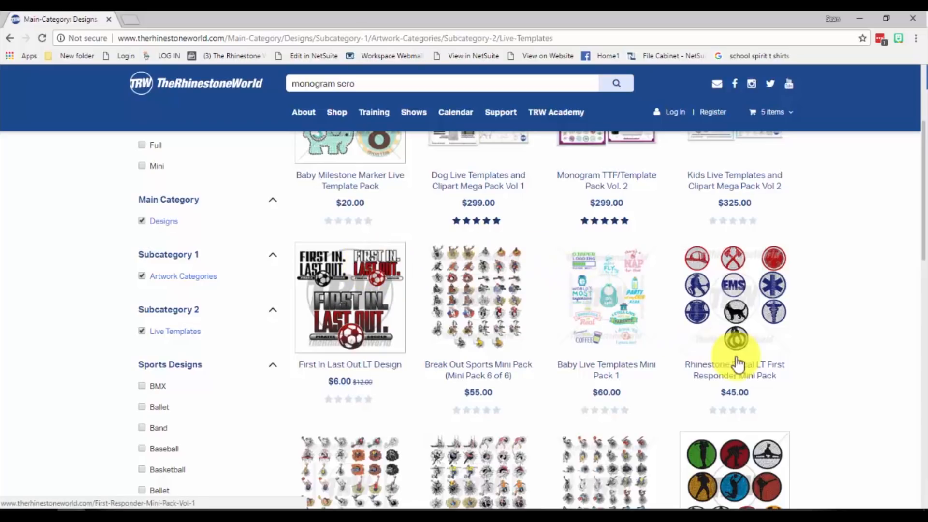
scroll(735, 382, up, 2)
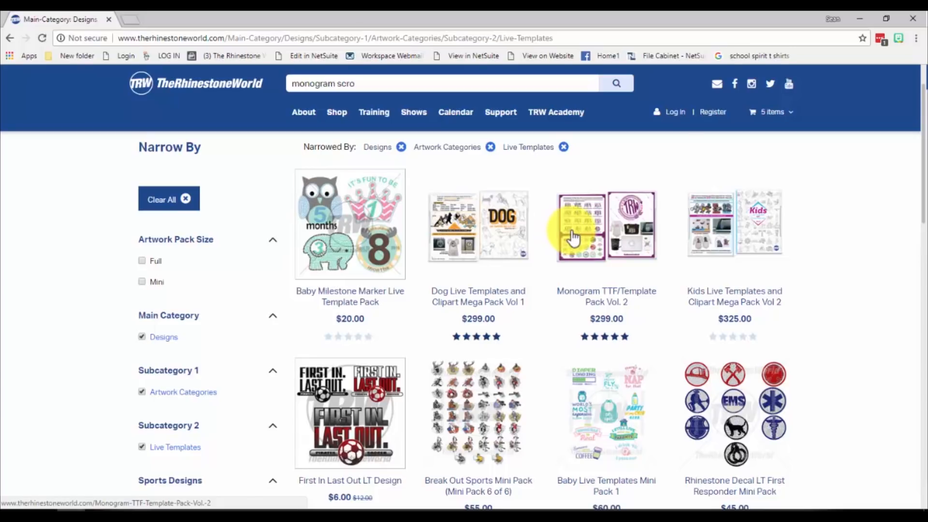
click(863, 17)
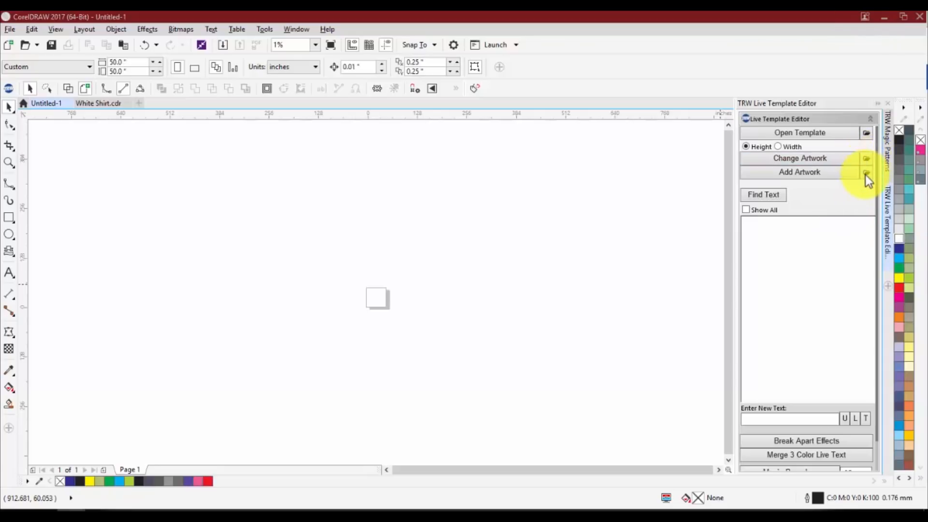
Set the clipart default folder to TRW Clipart CDR under The Rhinestone World > TRW Clipart, and check the folders offered for adding artwork
click(868, 161)
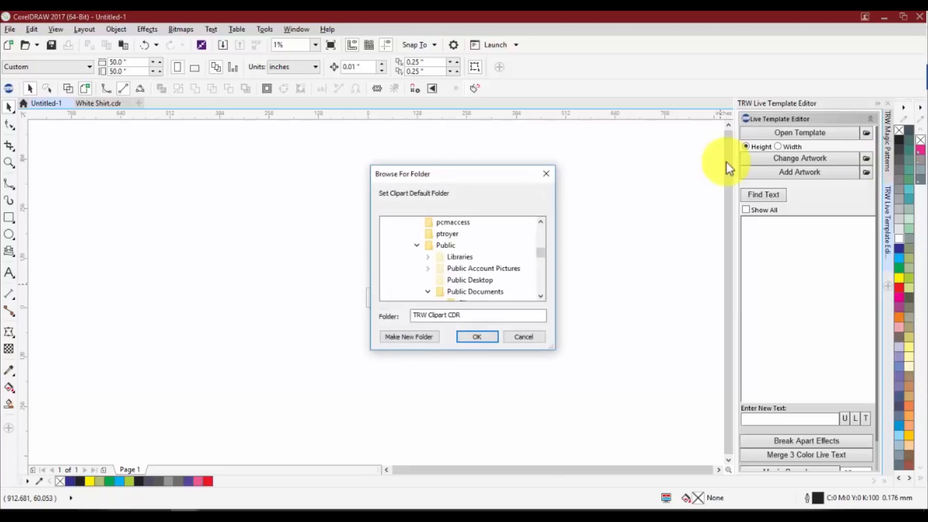
drag(539, 251, 540, 262)
scroll(483, 251, up, 1)
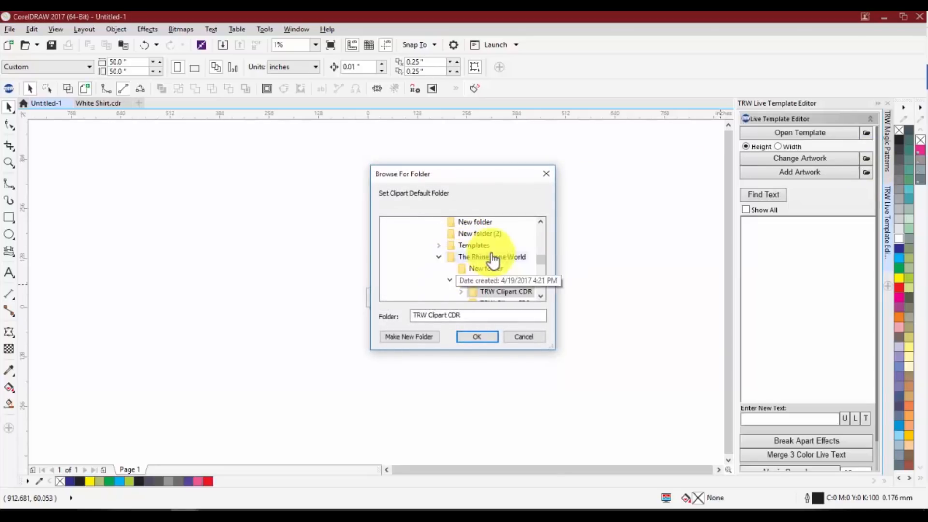
click(479, 256)
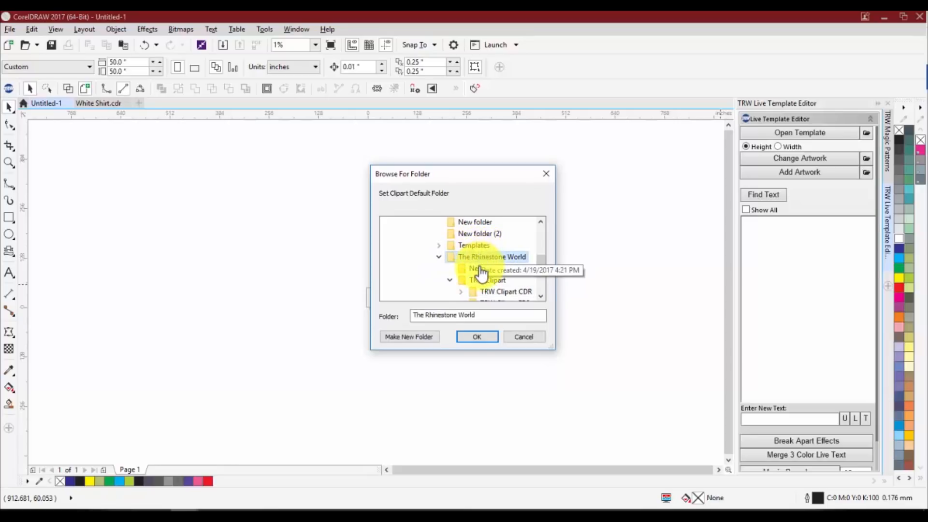
scroll(479, 282, down, 2)
scroll(489, 273, up, 2)
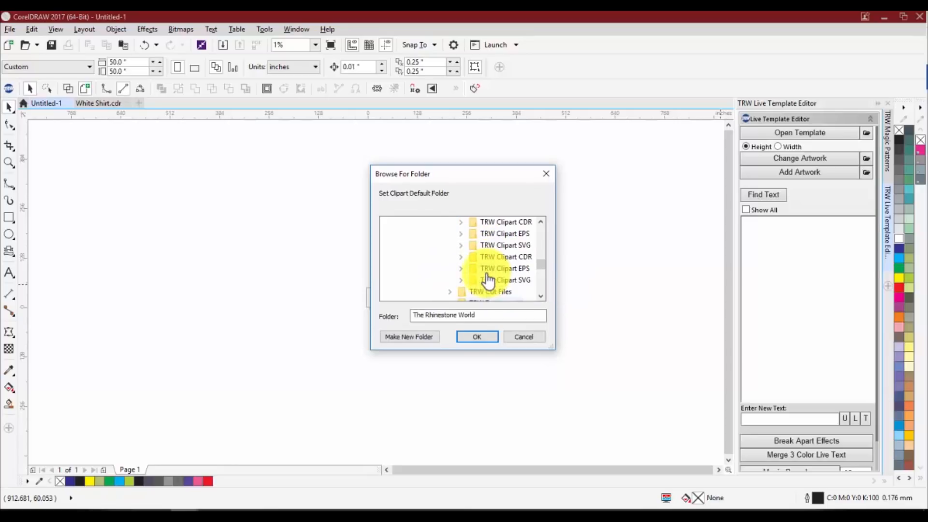
click(493, 259)
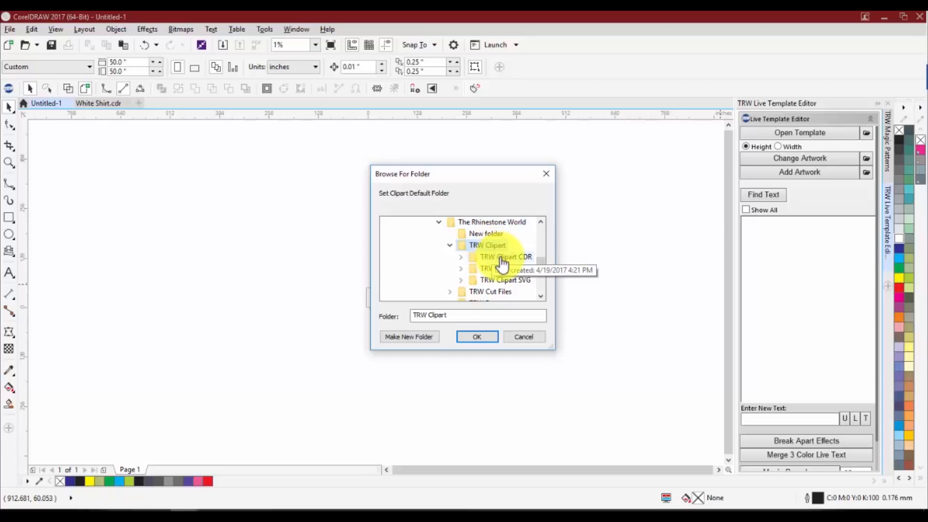
double_click(491, 260)
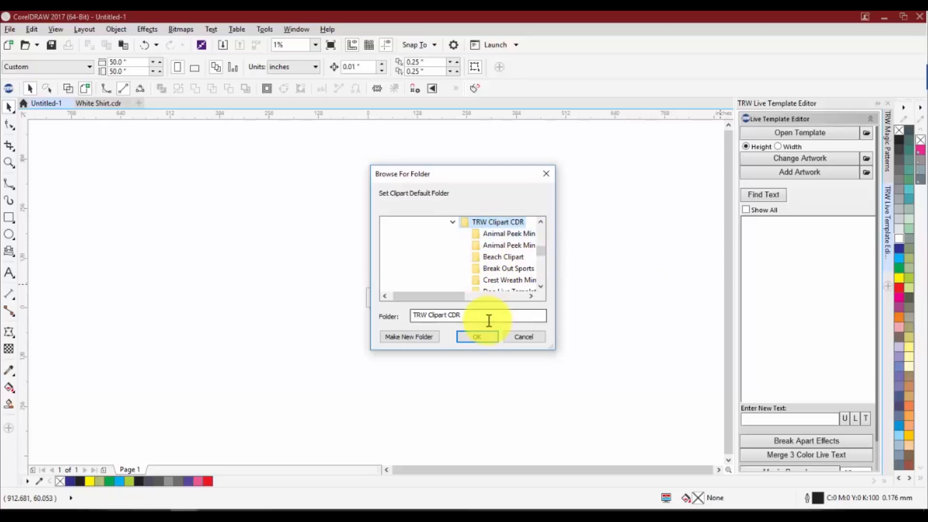
click(482, 336)
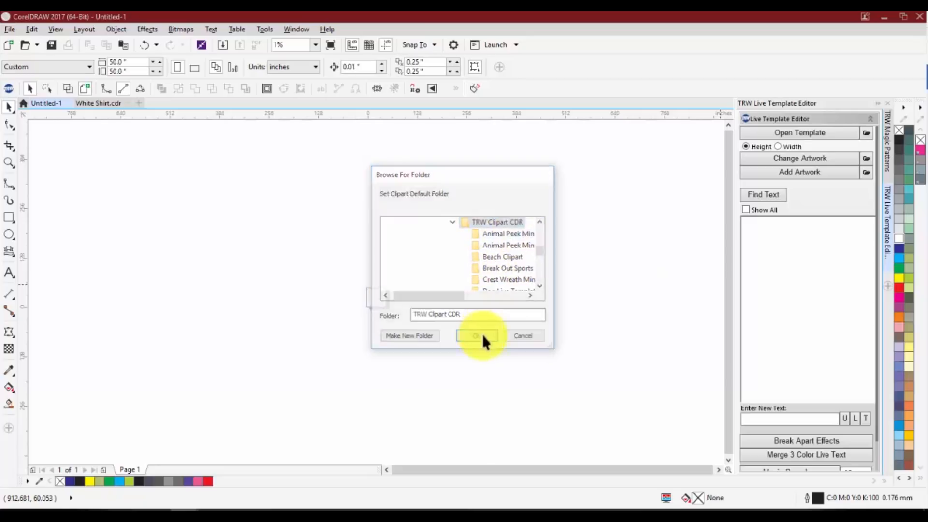
click(773, 176)
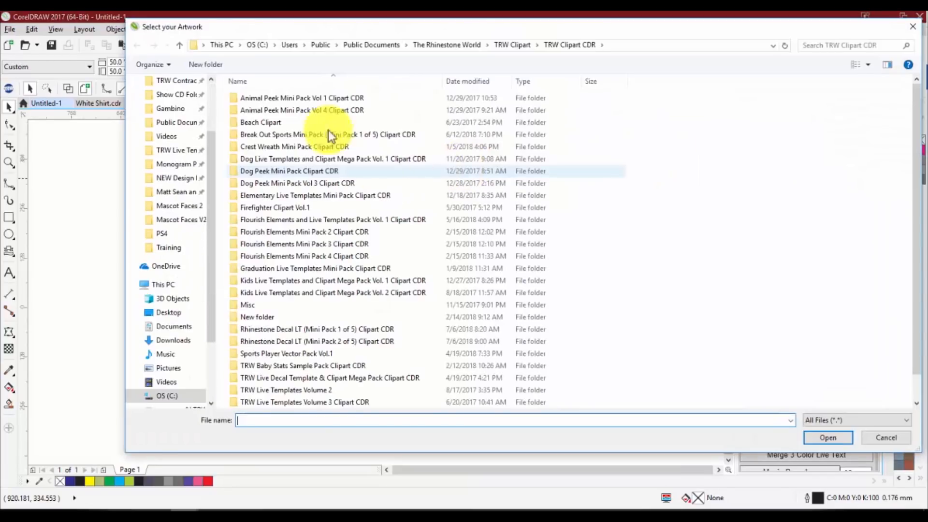
click(912, 27)
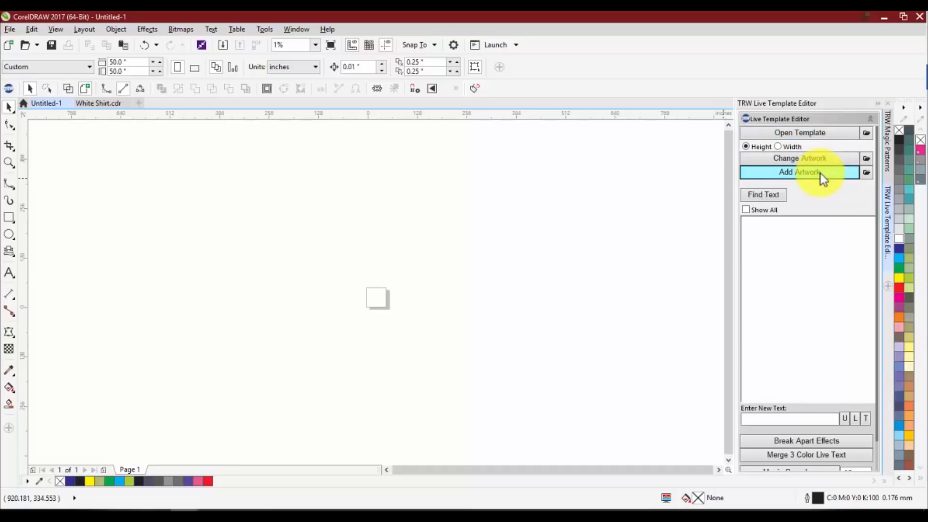
Look through the Desktop files and folders offered for opening a template and leave without choosing one
click(778, 131)
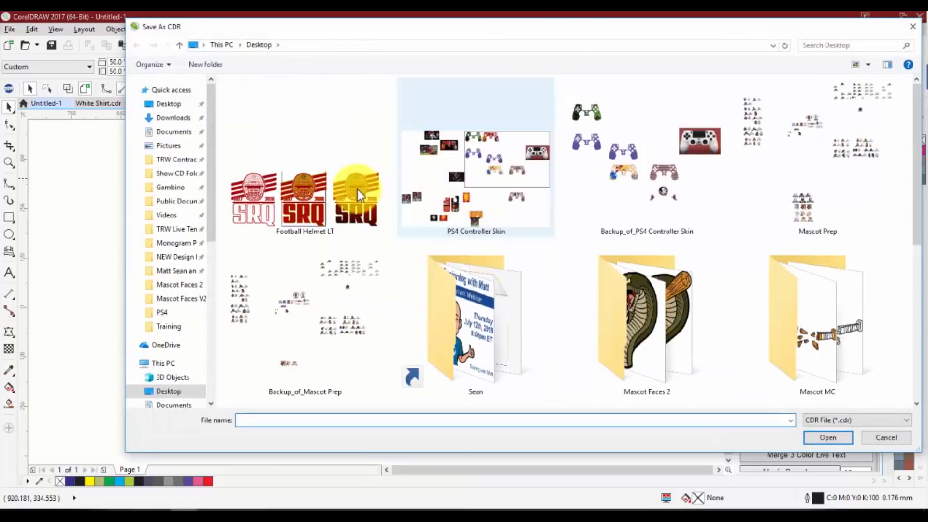
scroll(260, 144, down, 5)
scroll(190, 234, down, 3)
scroll(185, 233, up, 1)
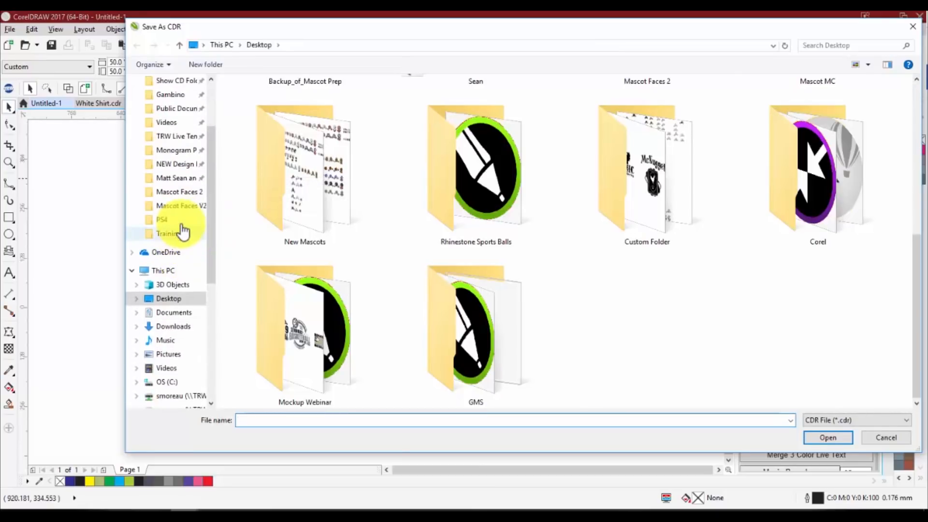
click(913, 27)
Set the templates default folder to TRW Templates under Public Documents > The Rhinestone World
click(866, 131)
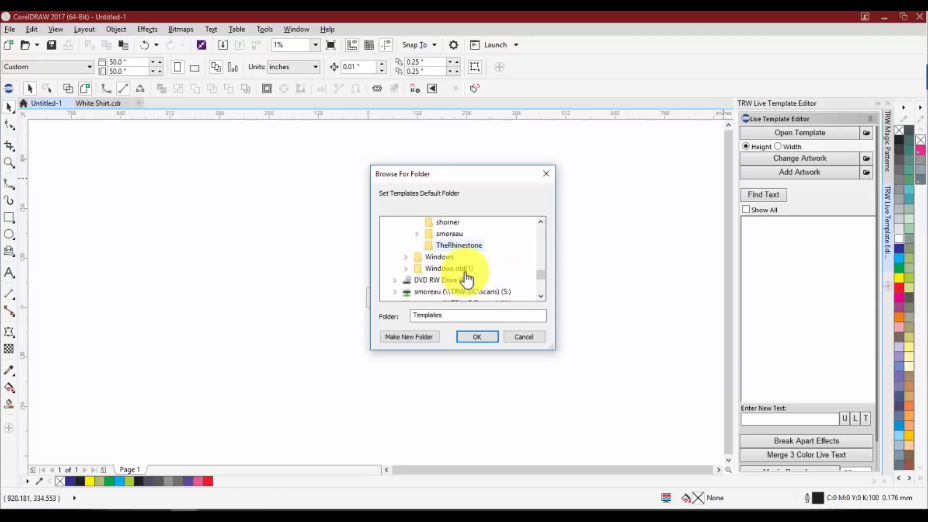
scroll(501, 259, down, 1)
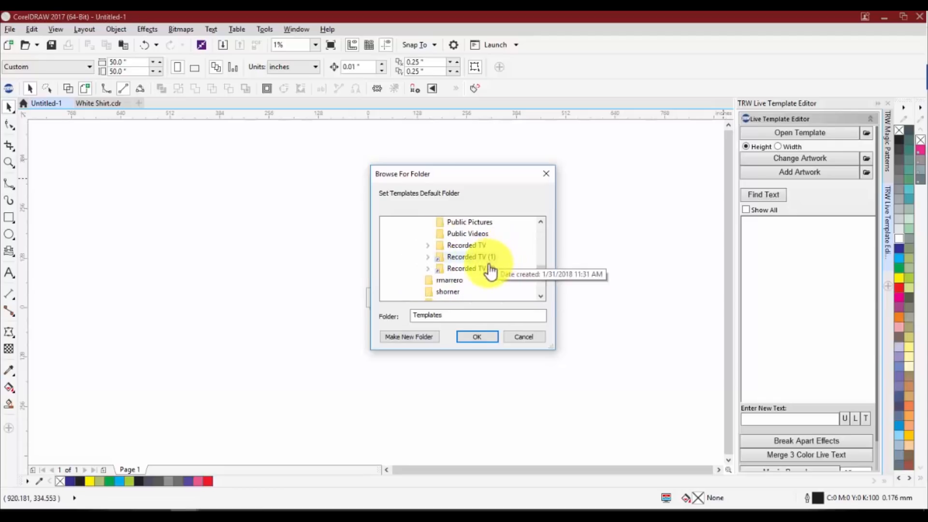
scroll(489, 270, up, 2)
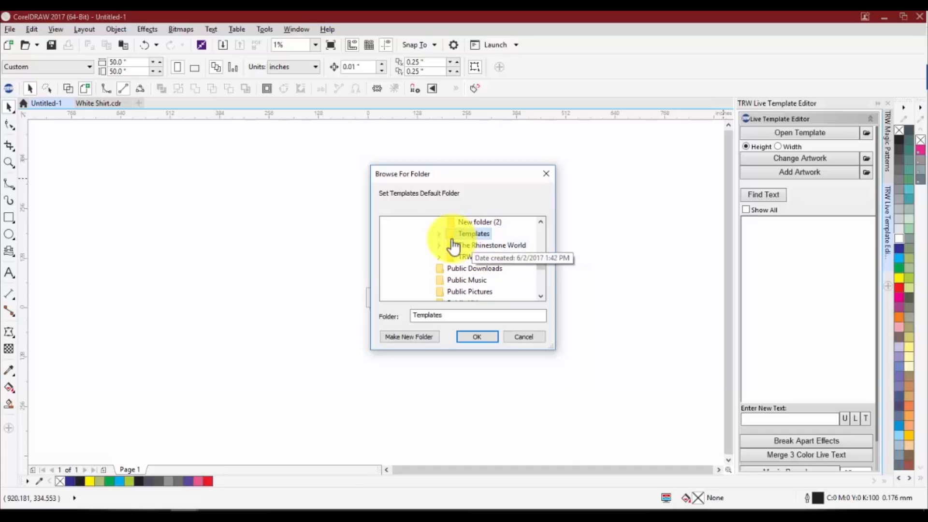
click(481, 245)
scroll(501, 266, down, 2)
click(489, 246)
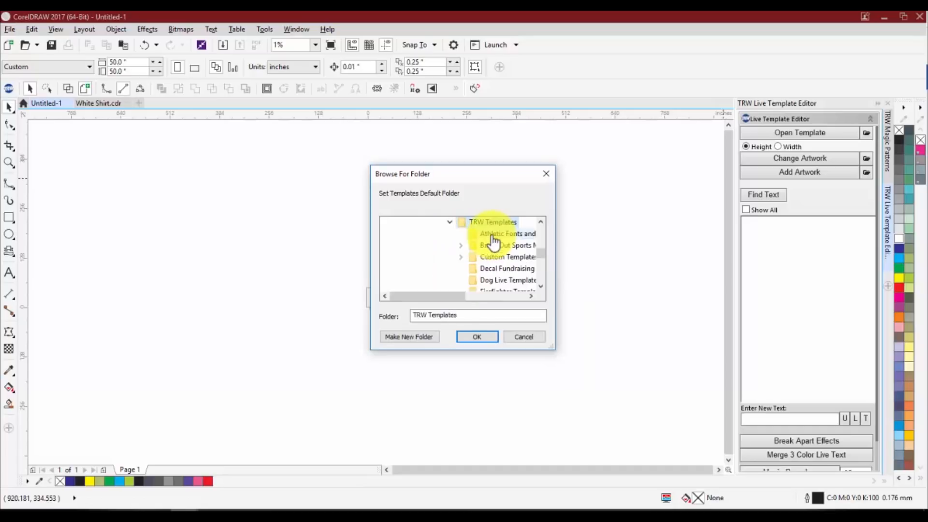
click(472, 338)
Open the template TRW Baby Stats 02 B Boy from the TRW Baby Stats Sample Pack CDR folder
click(752, 133)
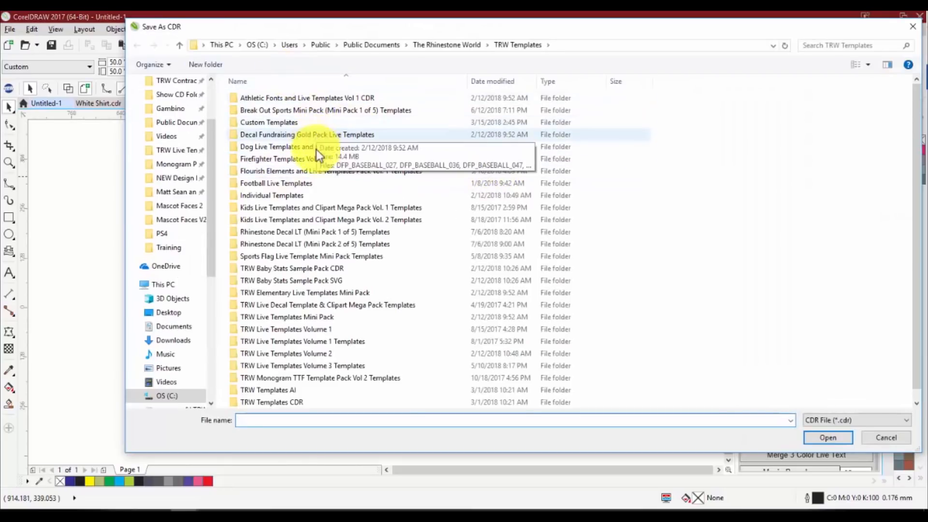
scroll(338, 145, down, 1)
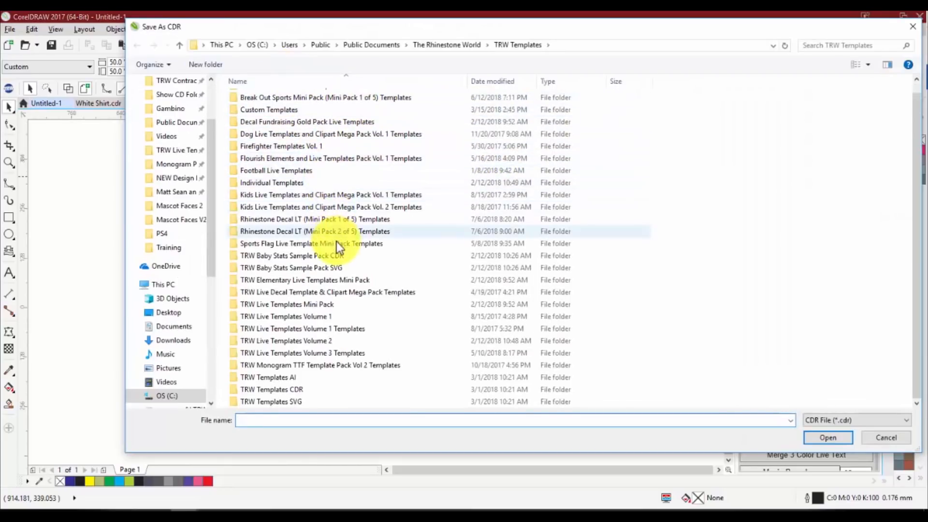
scroll(333, 237, up, 1)
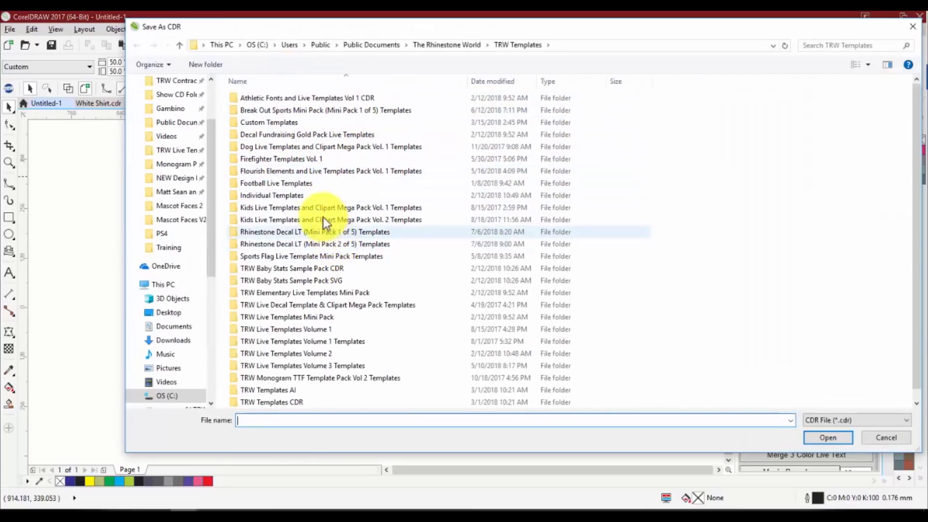
click(303, 272)
double_click(303, 272)
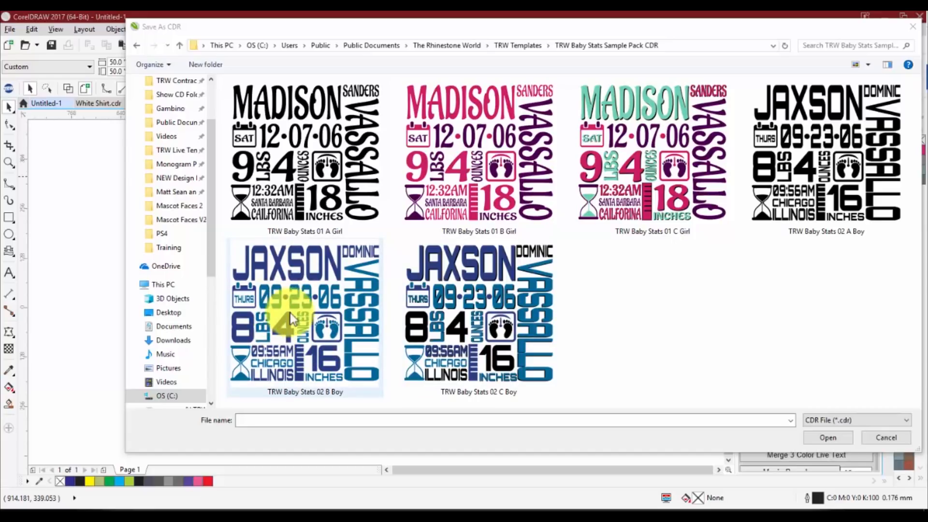
double_click(295, 329)
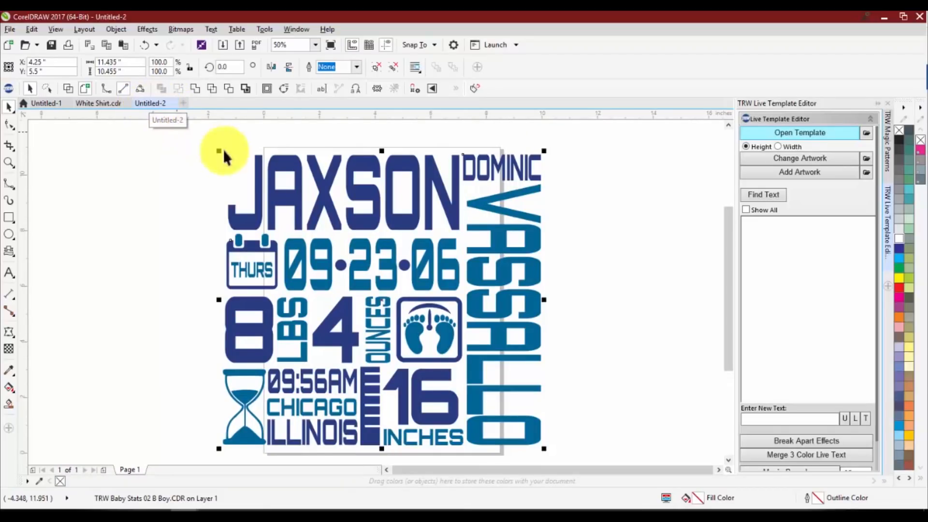
List the editable text entries of the baby stats template with Find Text
scroll(263, 158, down, 1)
scroll(312, 156, up, 1)
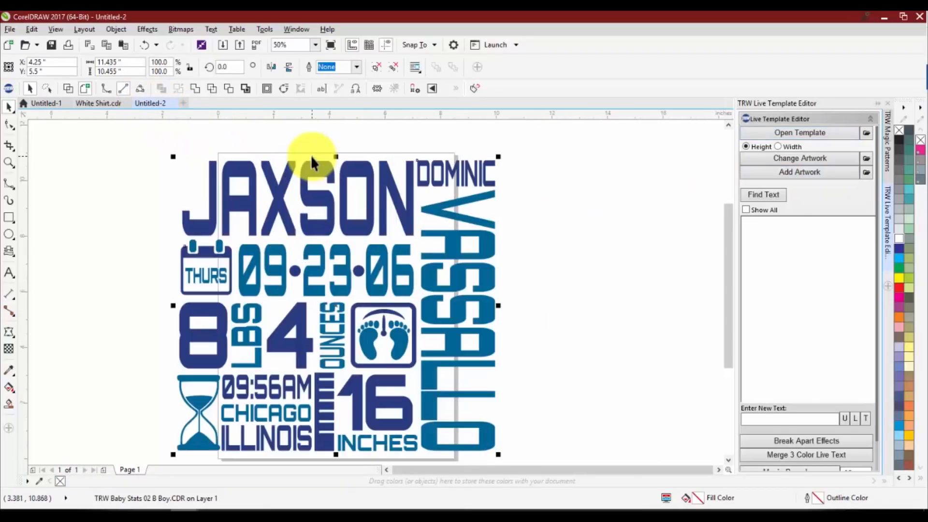
scroll(300, 155, down, 1)
scroll(305, 166, up, 1)
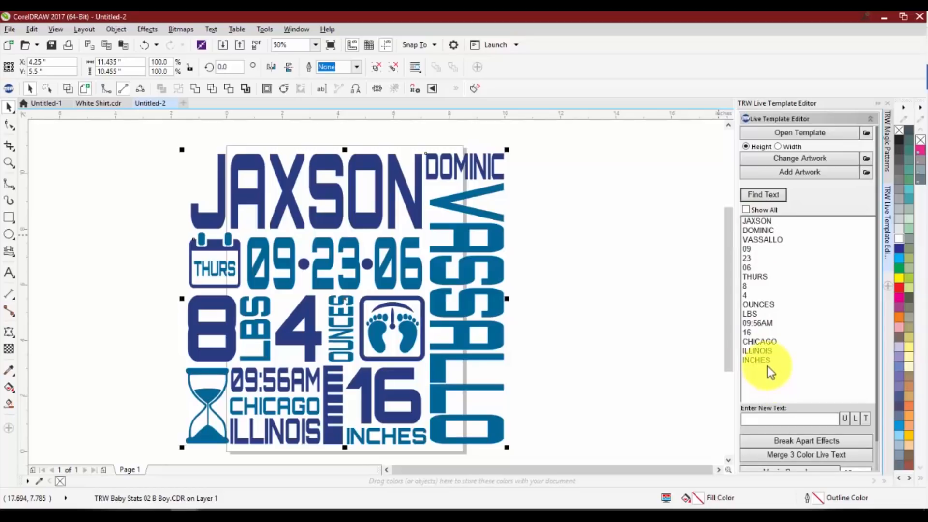
Replace the large first name heading the baby stats design, trying two other first names before entering a four-letter one
click(758, 223)
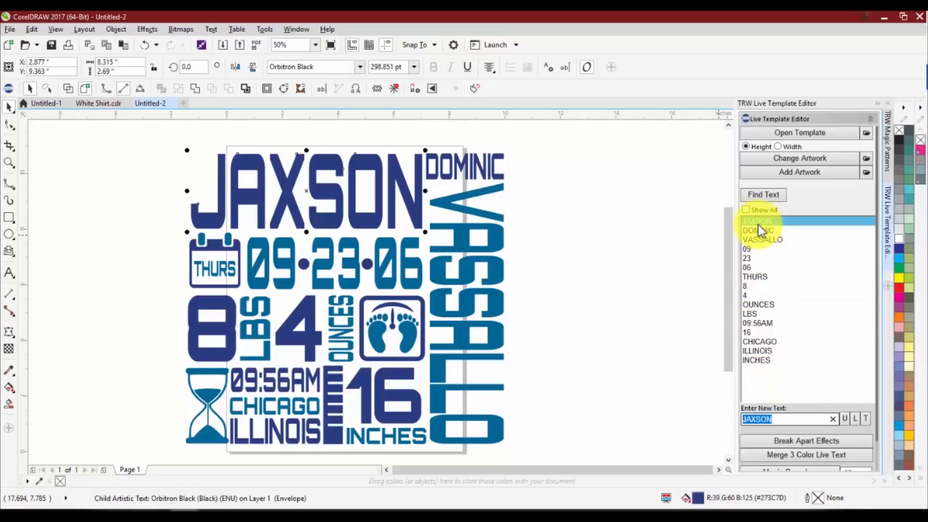
text(MATH)
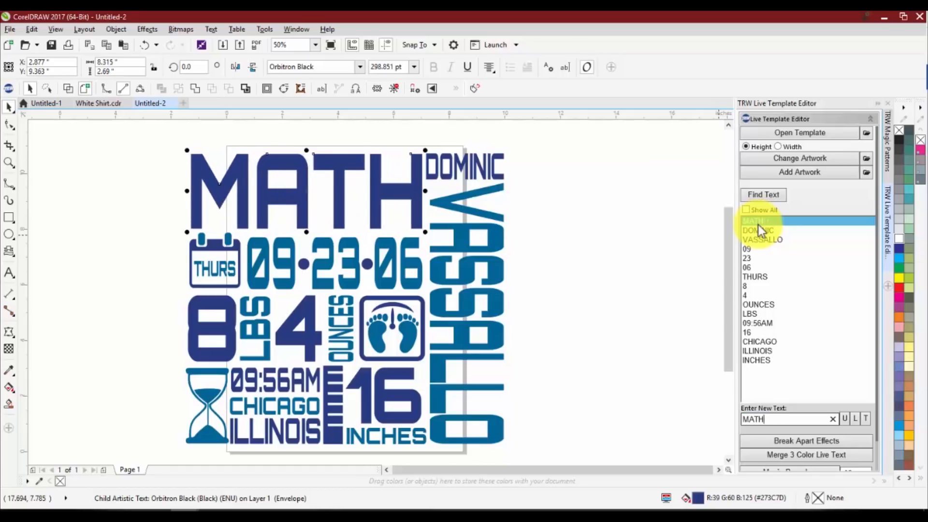
key(BackSpace)
text(THEW)
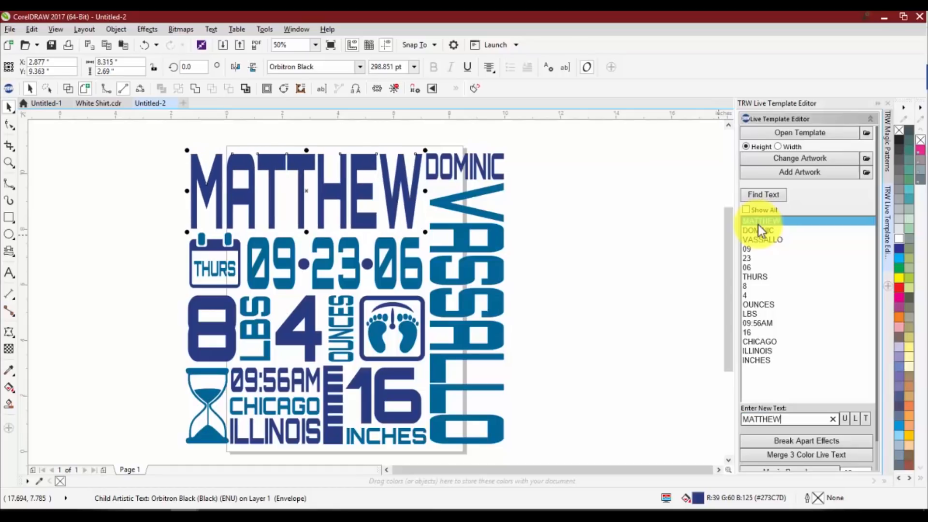
key(BackSpace)
key(BackSpace)
key(BackSpace)
key(BackSpace)
key(BackSpace)
key(BackSpace)
key(BackSpace)
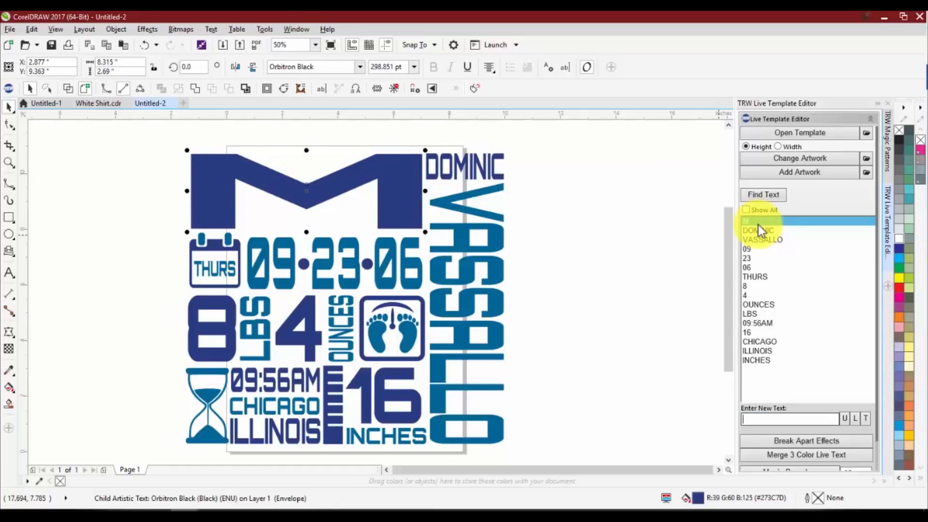
text(SEAN)
key(BackSpace)
key(BackSpace)
key(BackSpace)
key(BackSpace)
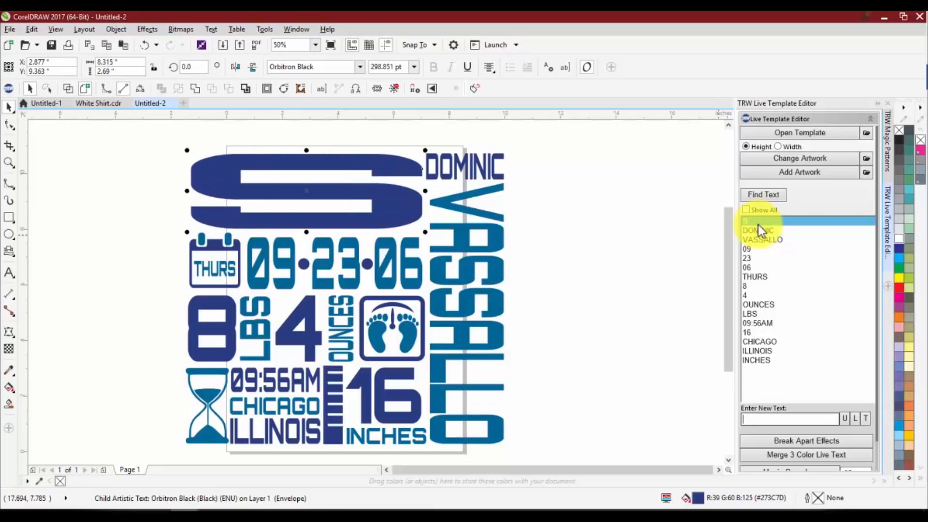
text(RYAN)
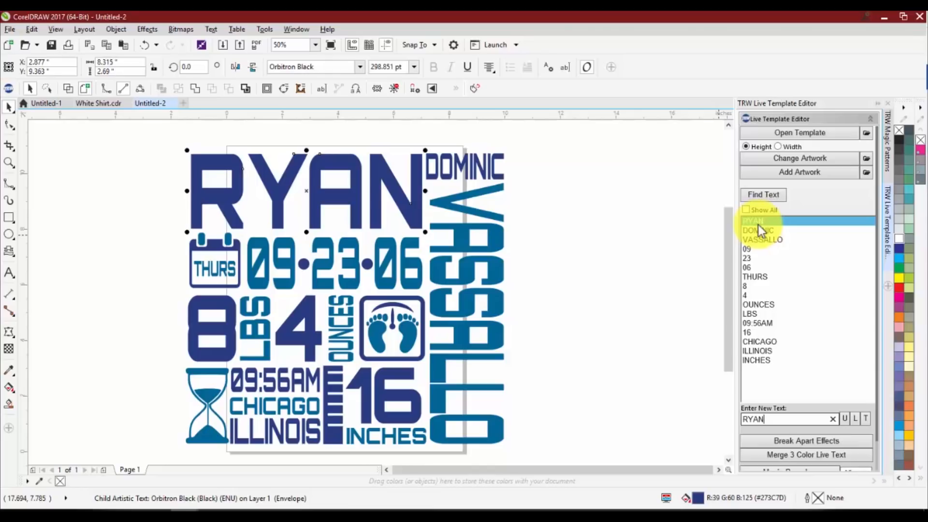
Replace the small middle name and the vertical last name in the baby stats design with the child's middle and last names
click(758, 227)
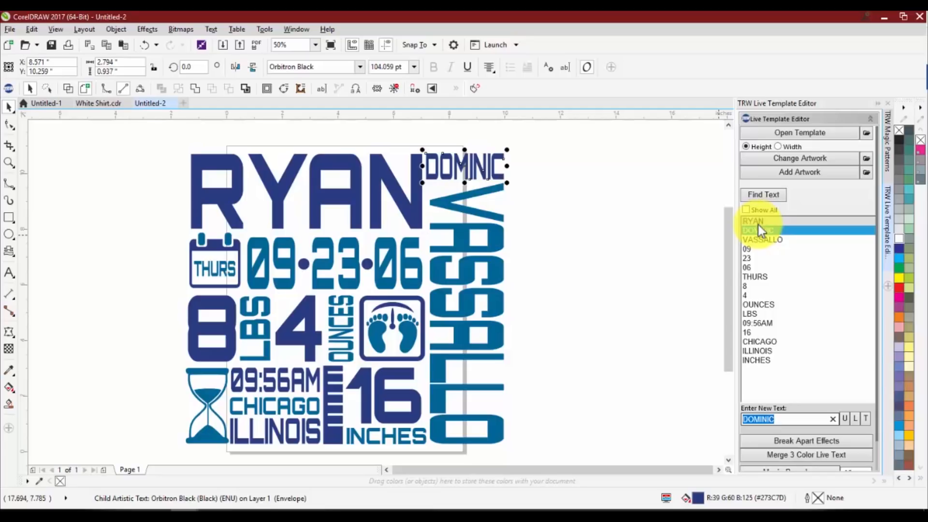
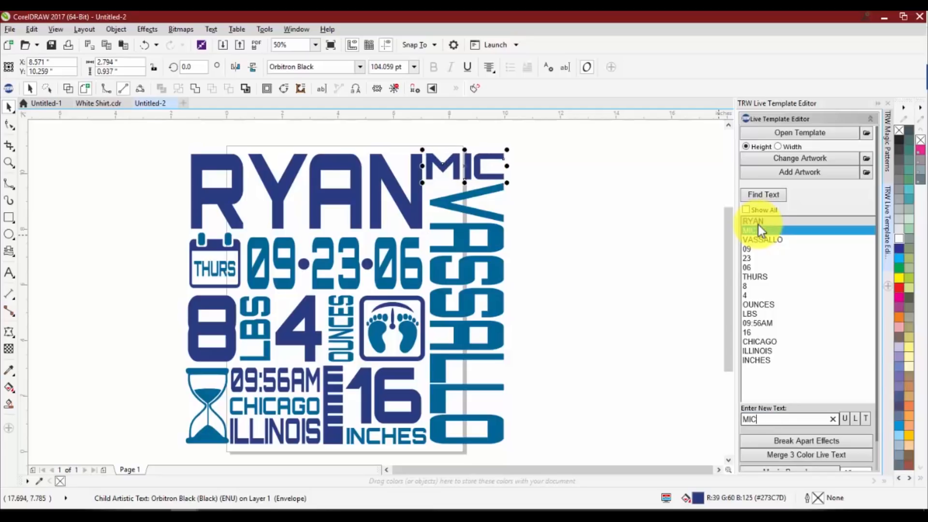
key(Return)
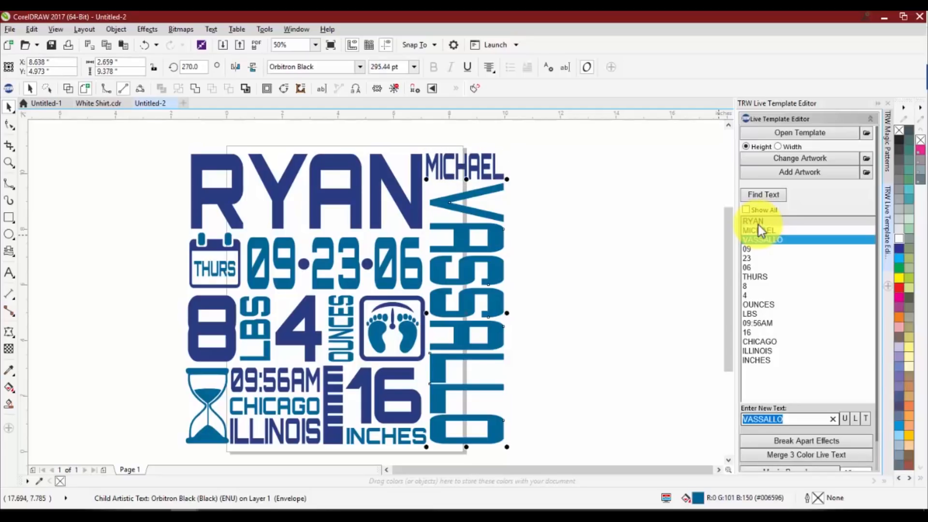
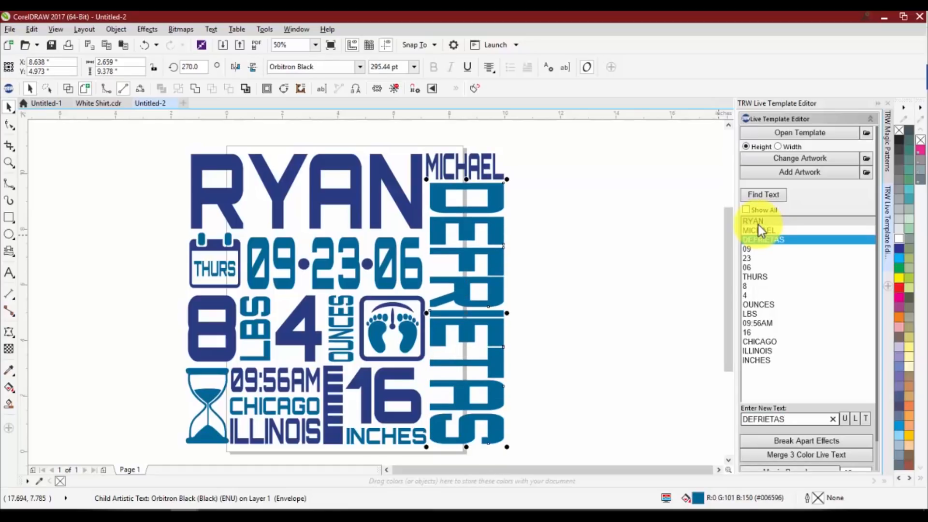
Change the weekday text in the calendar icon to SAT and deselect it
click(755, 277)
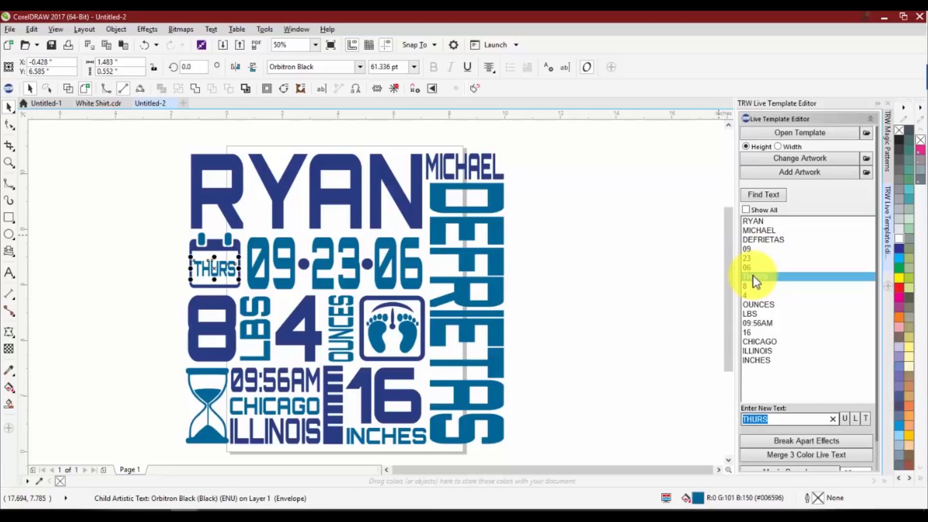
text(SAT)
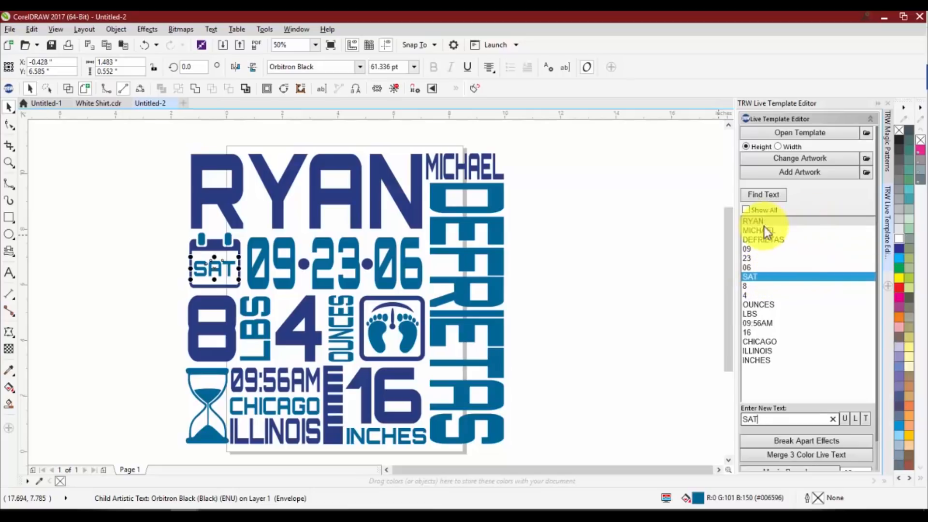
click(713, 231)
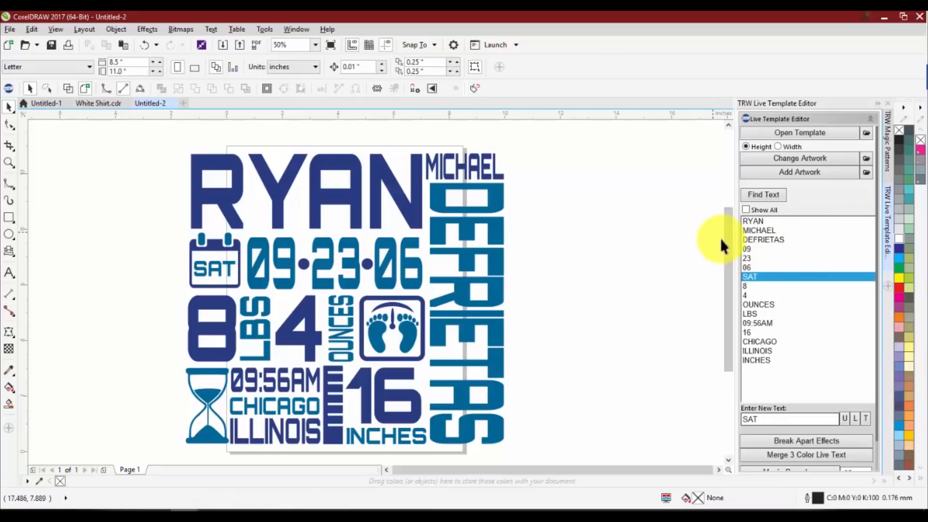
Ungroup the baby stats template and set the large first name's font to Bernard MT Condensed
click(463, 175)
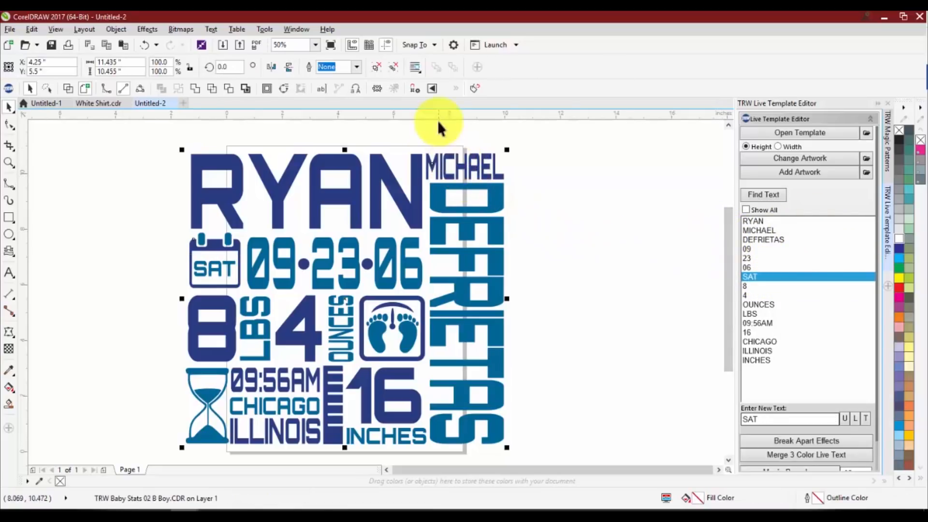
click(375, 67)
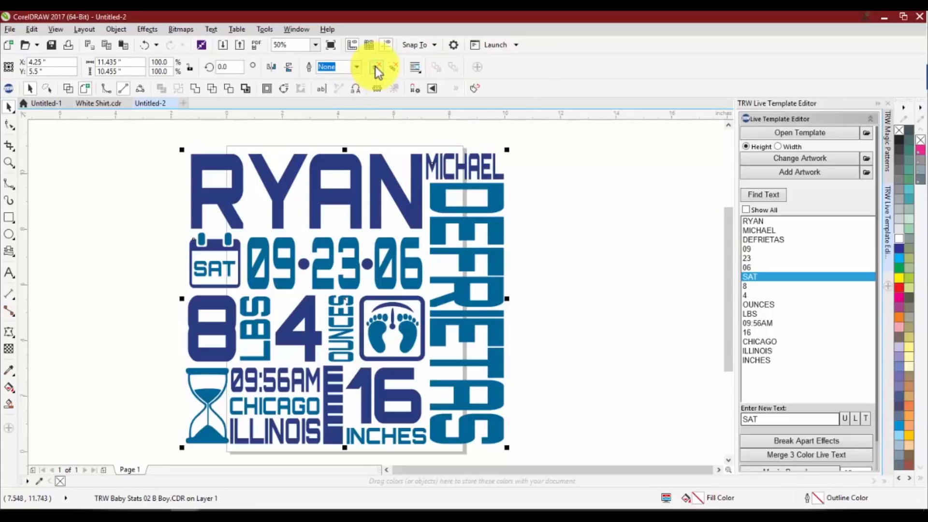
click(545, 148)
click(335, 163)
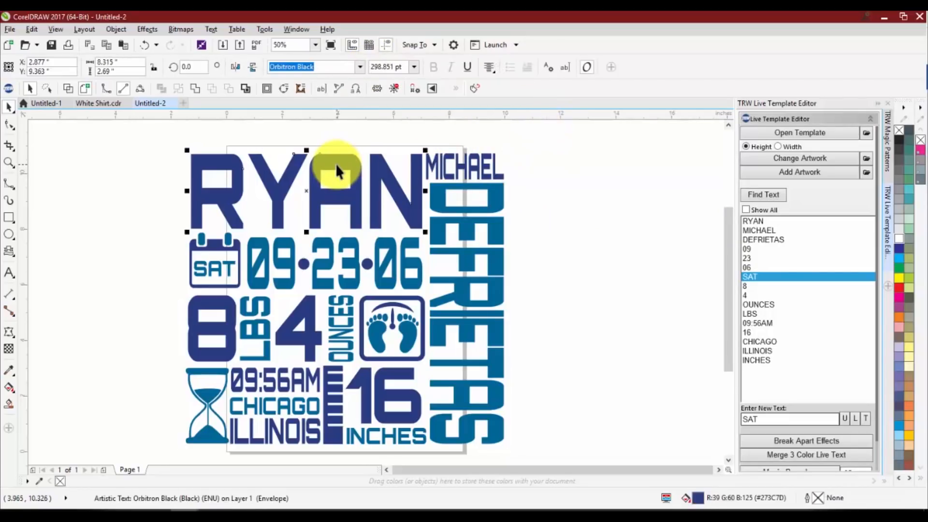
click(360, 67)
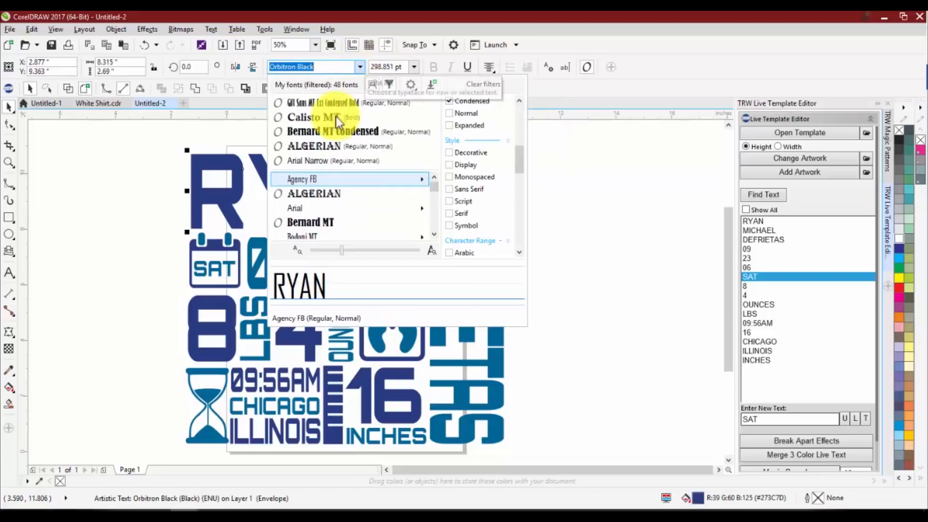
click(330, 131)
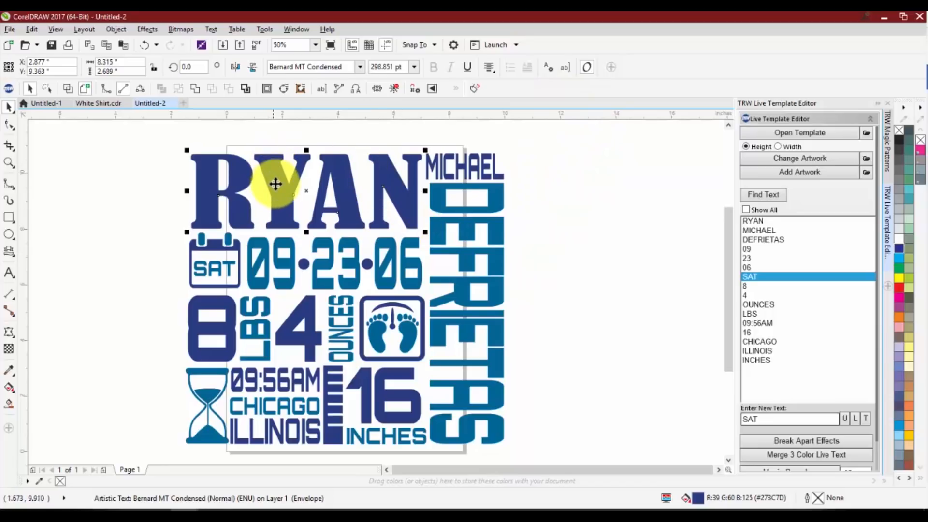
Try converting the large first name heading to curves for node editing, undo the conversion and deselect the heading
key(ctrl+q)
key(F10)
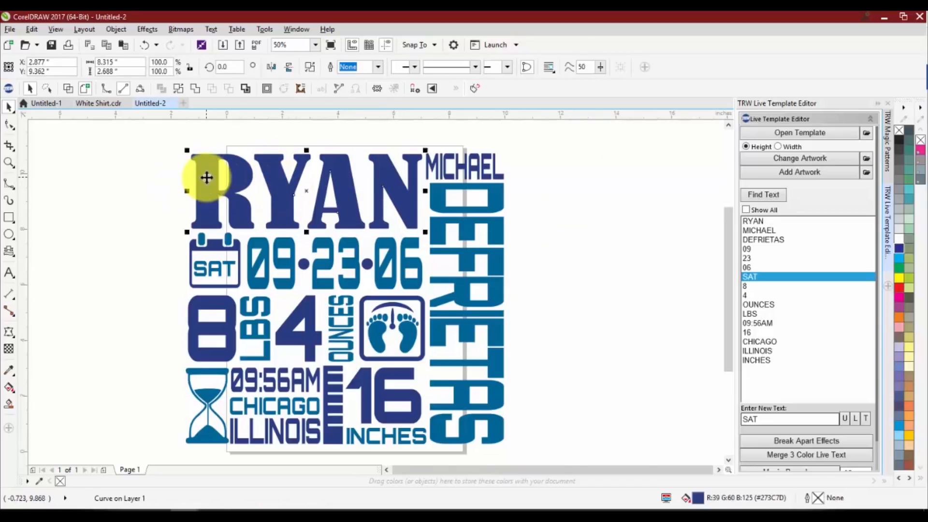
scroll(205, 164, up, 2)
key(ctrl+z)
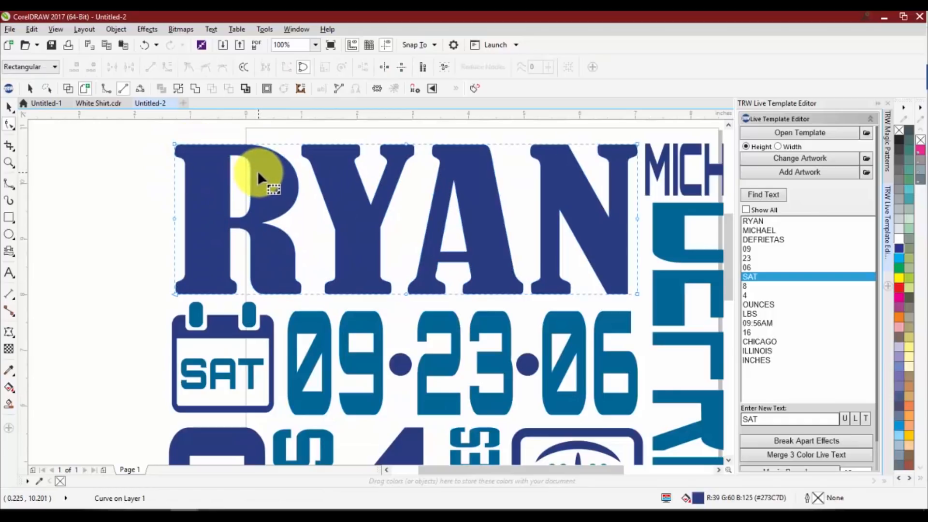
scroll(173, 182, down, 1)
scroll(185, 170, up, 1)
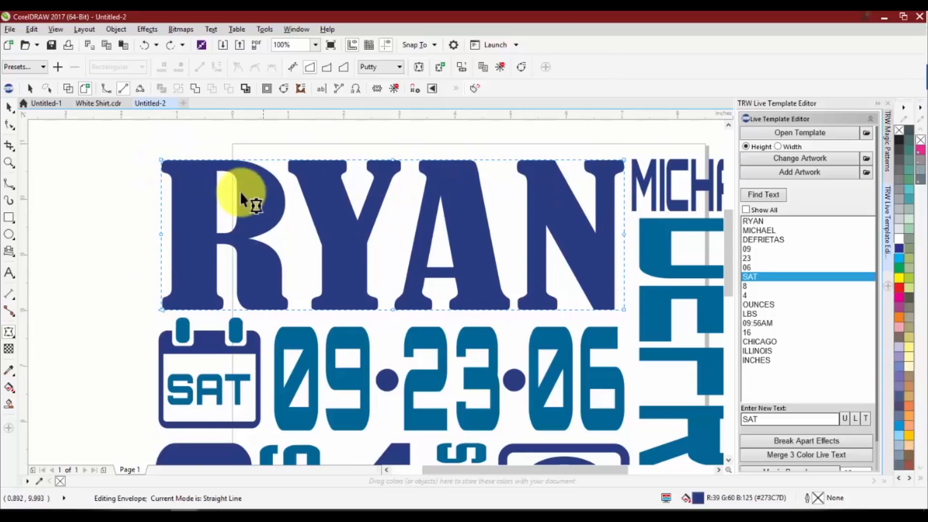
scroll(246, 203, down, 2)
key(space)
click(472, 275)
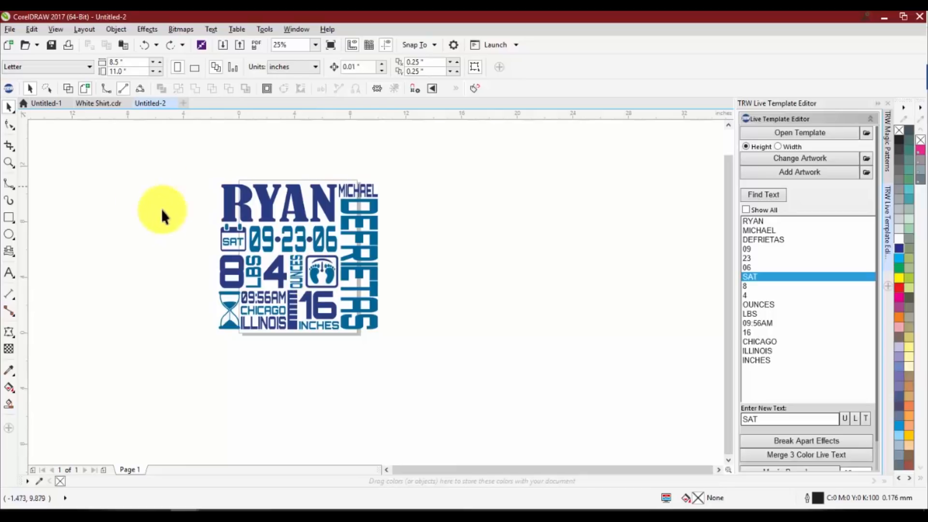
Group the frame and footprints of the baby scale icon into one object
scroll(306, 300, up, 1)
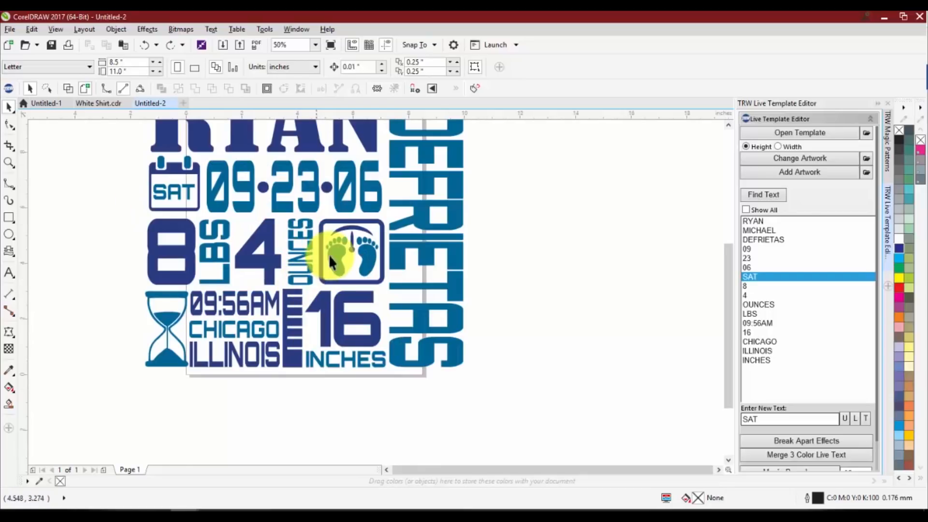
click(335, 239)
drag(313, 213, 386, 289)
key(ctrl+g)
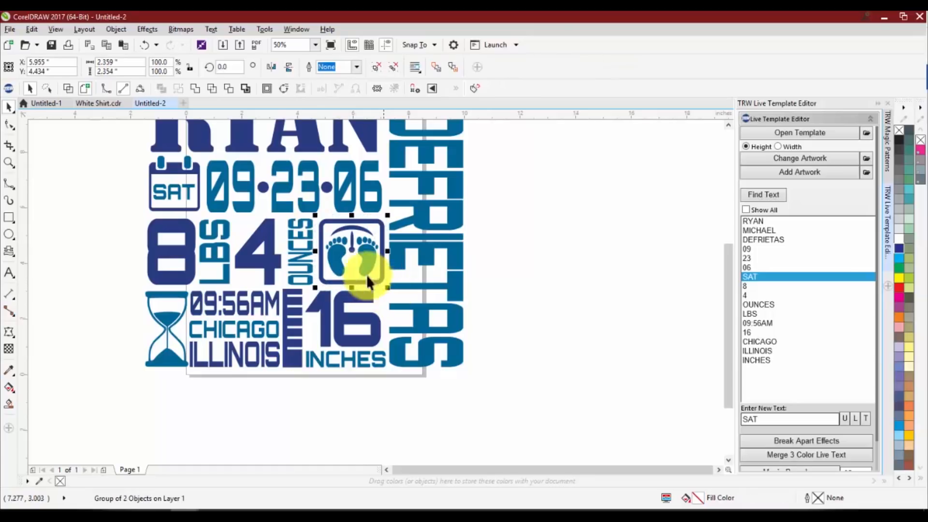
Change the grouped scale icon's artwork to TRW 0110A V3 Soccer Thick from the TRW Live Templates Volume 3 Clipart CDR folder
scroll(347, 259, down, 1)
scroll(372, 225, up, 1)
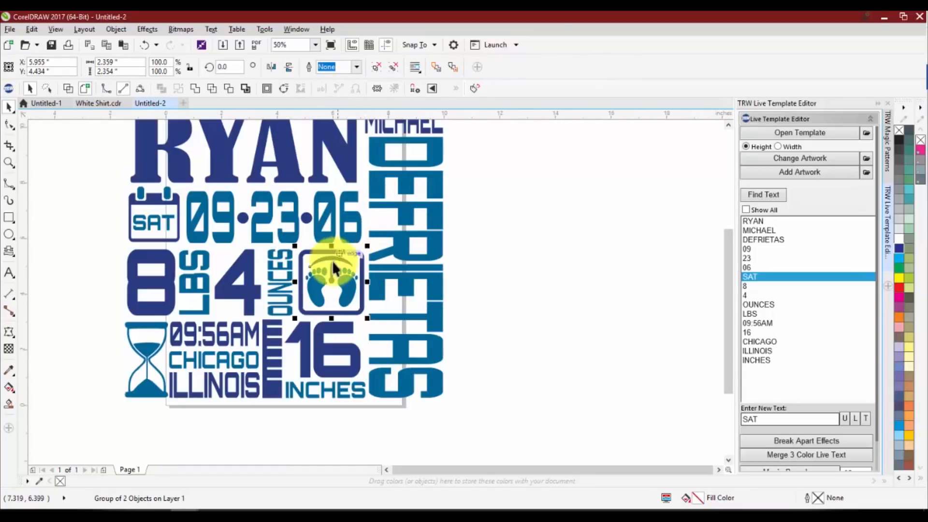
scroll(323, 282, down, 1)
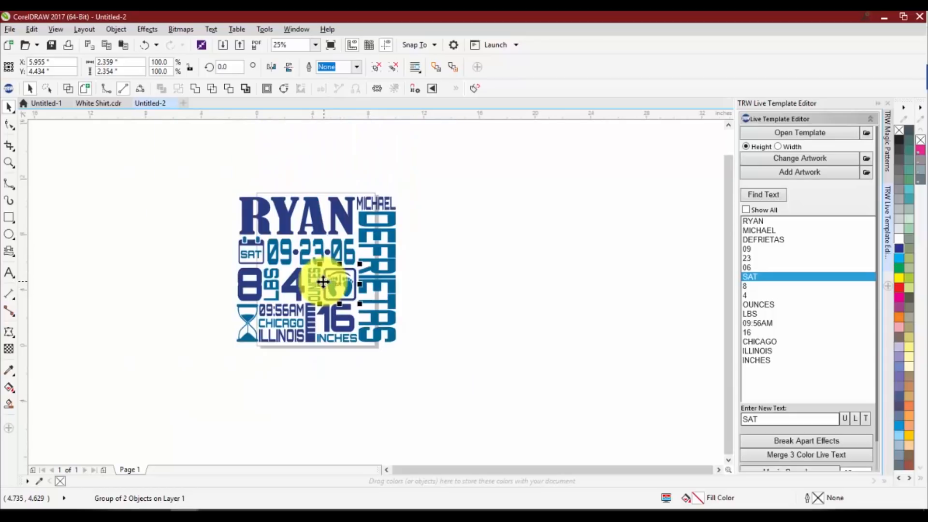
scroll(328, 279, up, 1)
scroll(342, 273, down, 1)
scroll(332, 279, up, 1)
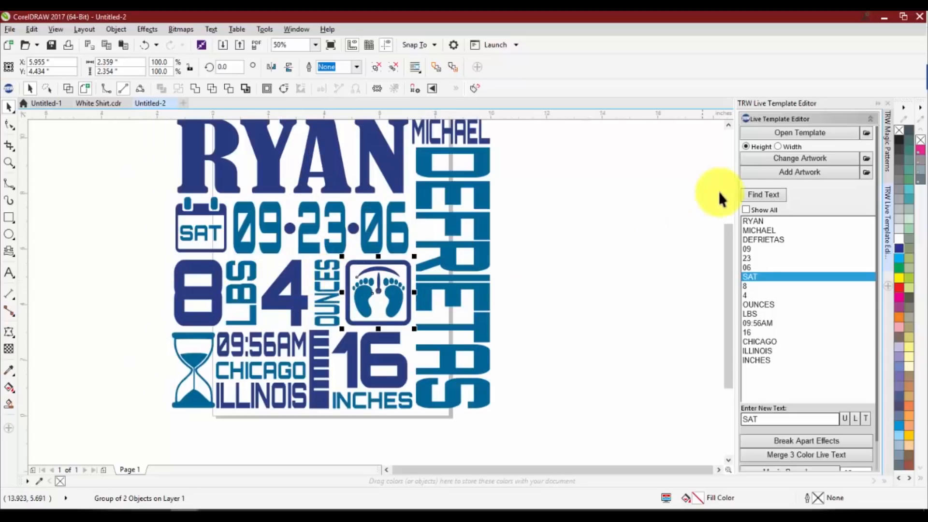
click(766, 162)
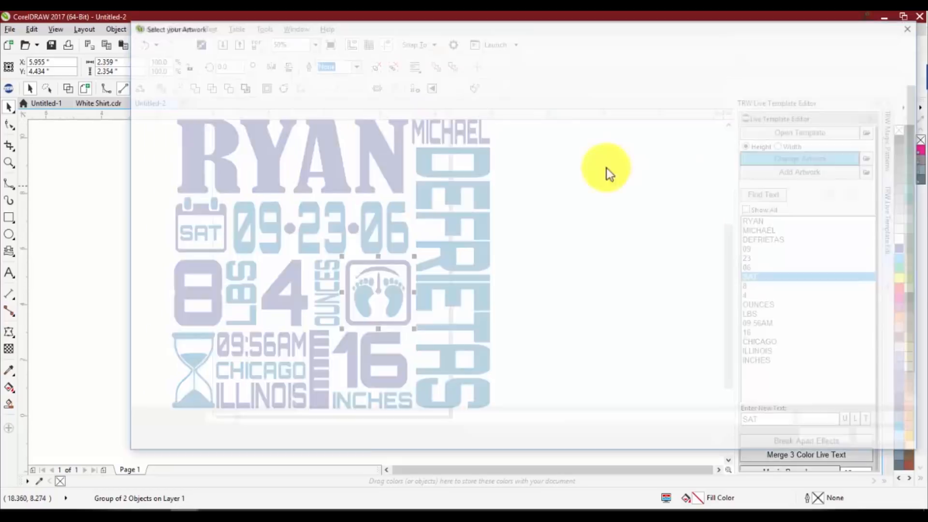
scroll(305, 297, down, 1)
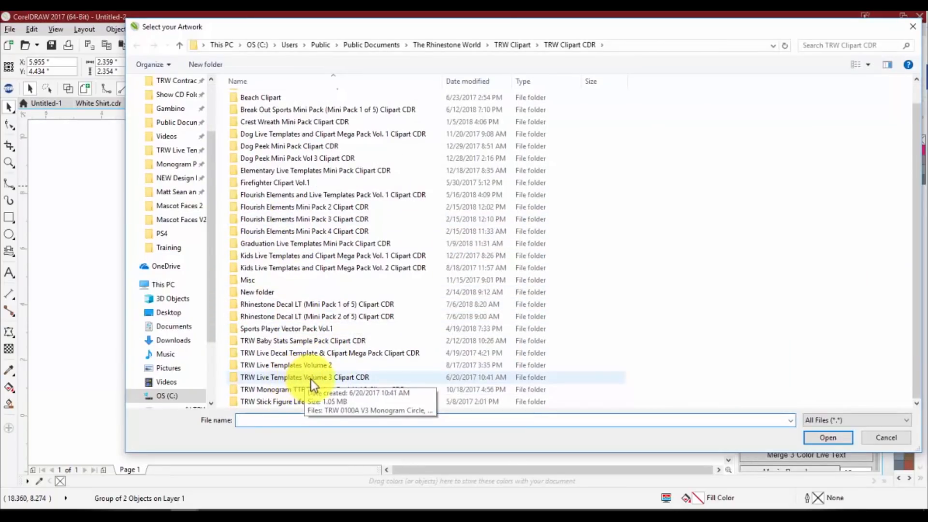
click(329, 381)
double_click(328, 381)
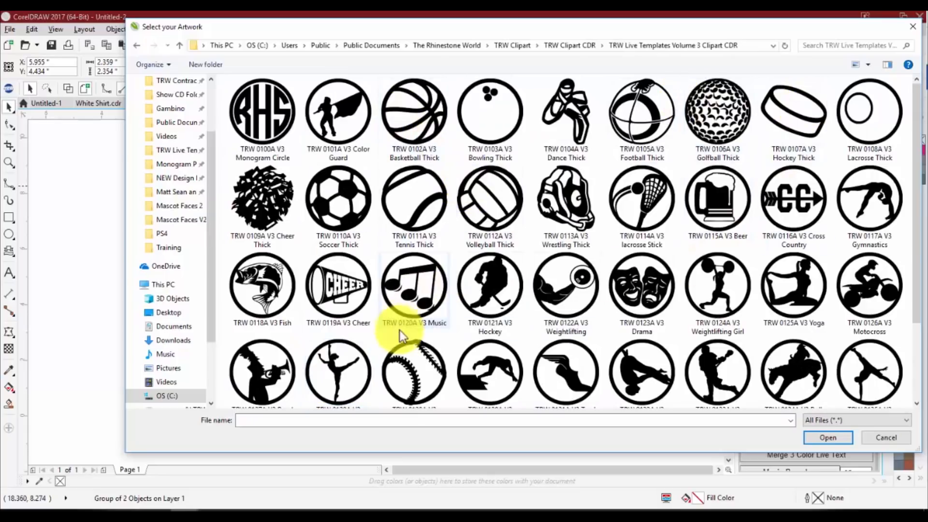
click(329, 203)
double_click(329, 202)
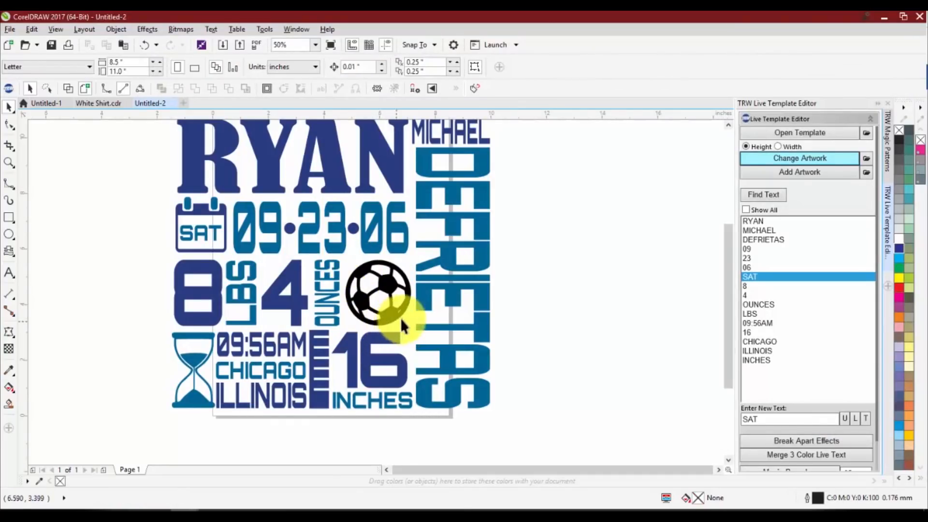
Sample the dark blue from the large 4 into the document palette and fill the soccer ball with it
click(390, 283)
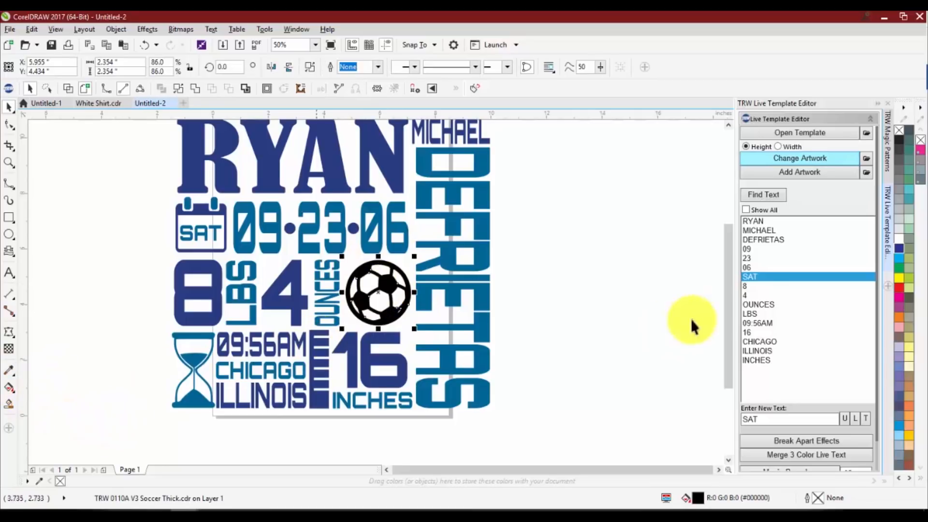
click(39, 481)
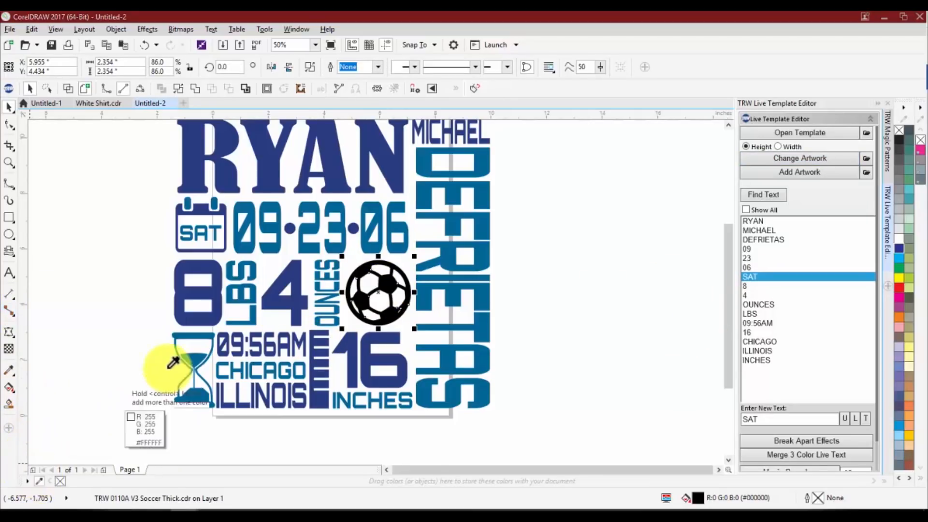
click(297, 292)
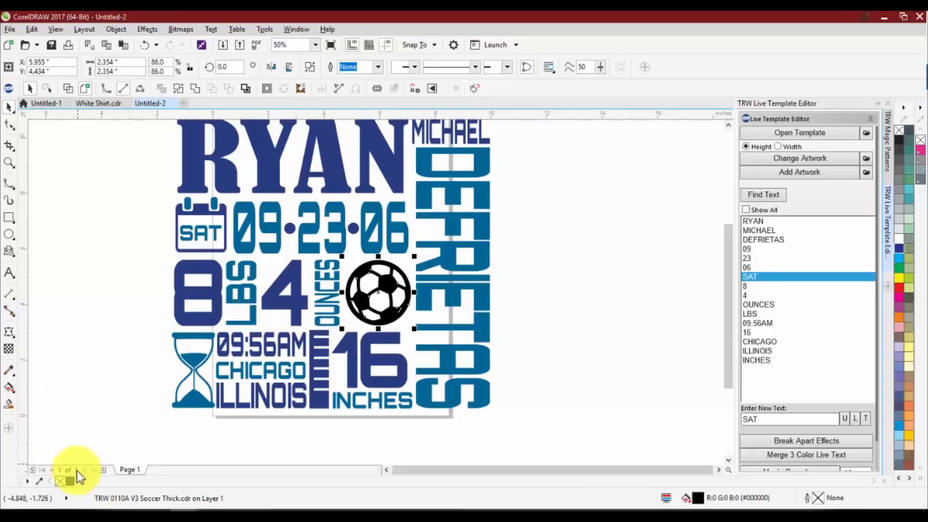
click(70, 481)
click(77, 373)
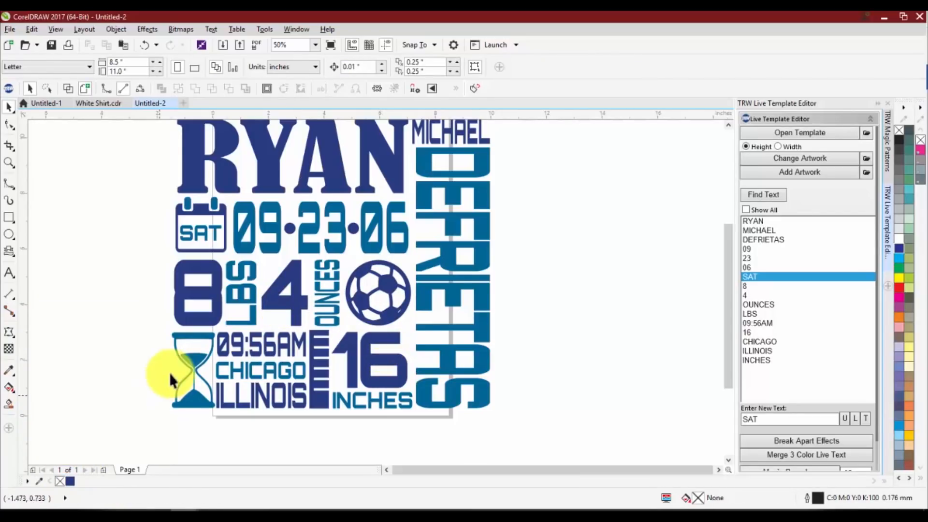
Start changing the hourglass's artwork and look through the TRW Live Templates Volume 3 Clipart CDR folder for a replacement
click(184, 359)
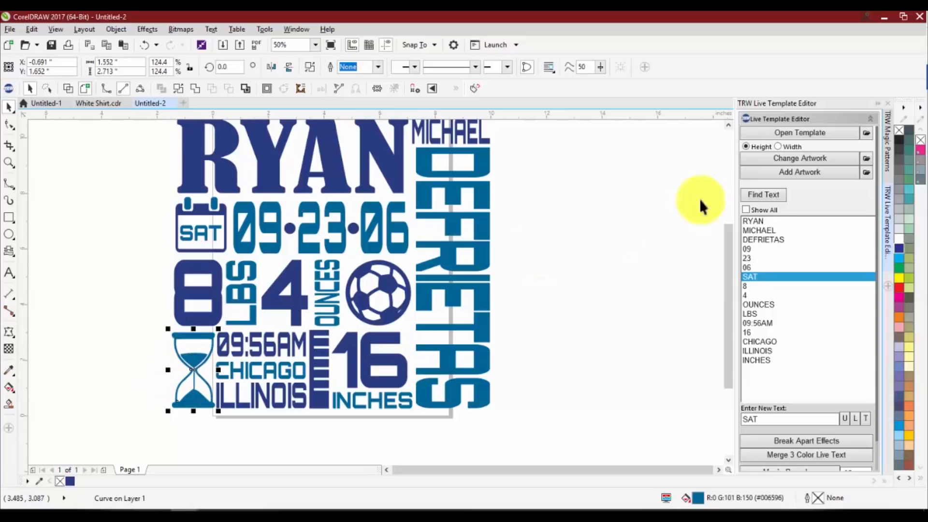
click(768, 157)
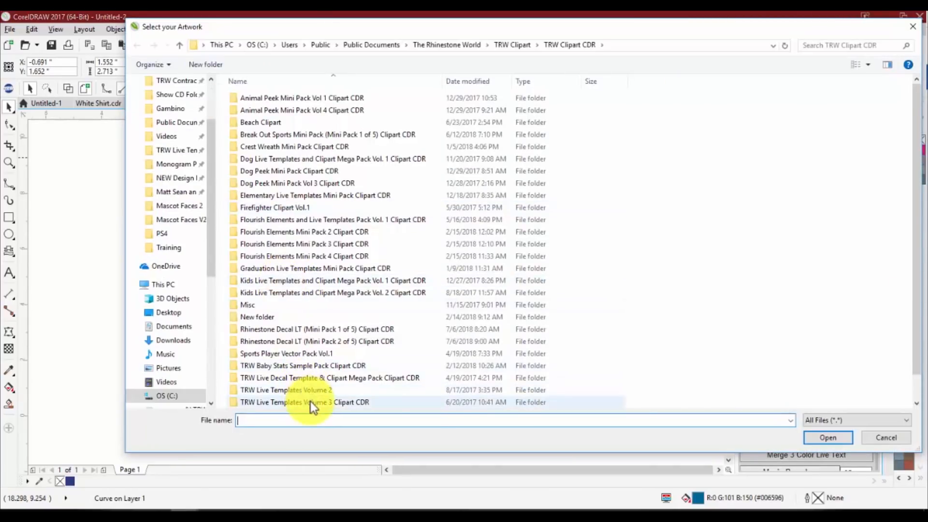
double_click(310, 402)
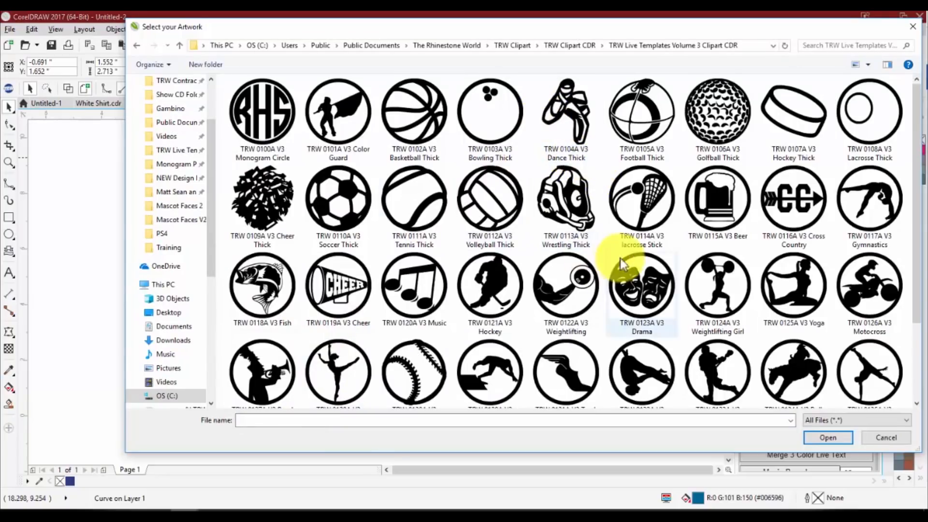
scroll(570, 177, down, 1)
scroll(507, 166, up, 1)
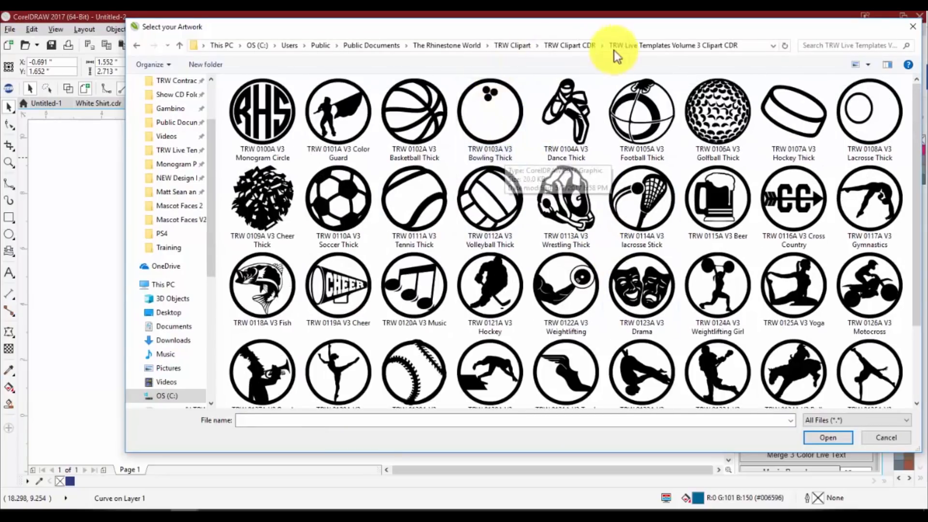
Replace the hourglass with Football 004A TRW LT2 from the TRW Live Templates Volume 2 folder, fitted by height
click(564, 45)
click(319, 389)
double_click(319, 388)
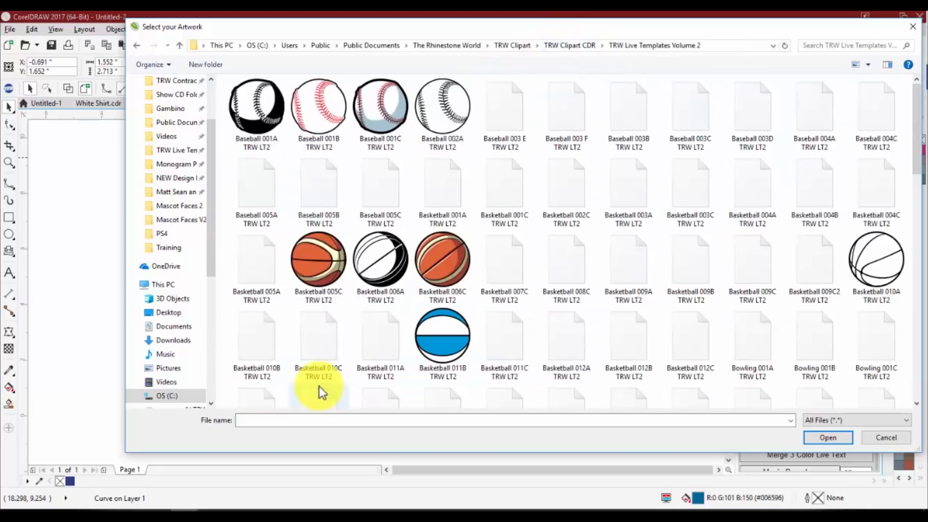
scroll(397, 254, down, 3)
scroll(425, 254, up, 3)
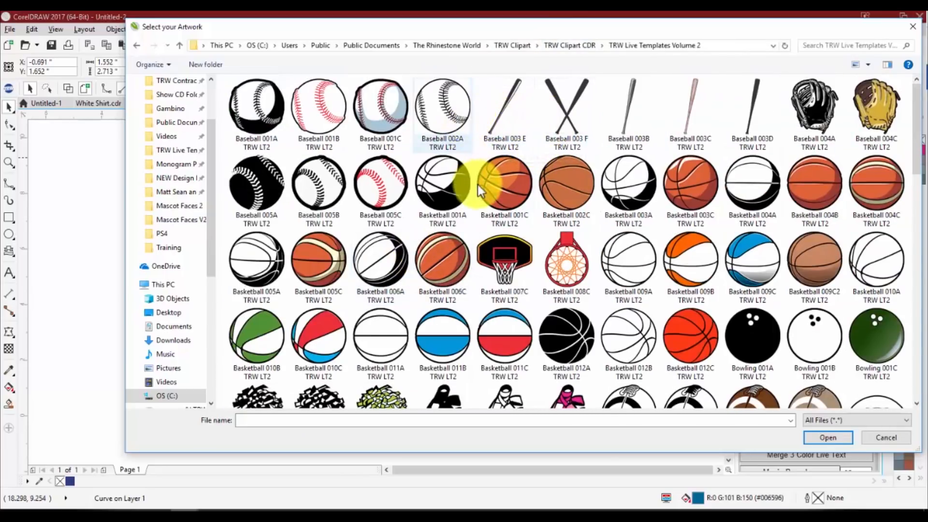
scroll(552, 250, down, 6)
scroll(570, 227, up, 3)
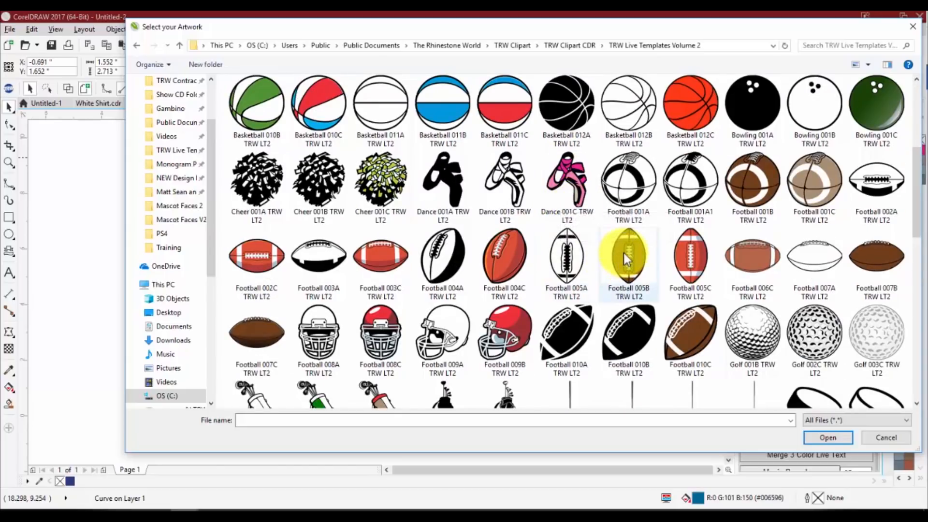
double_click(463, 259)
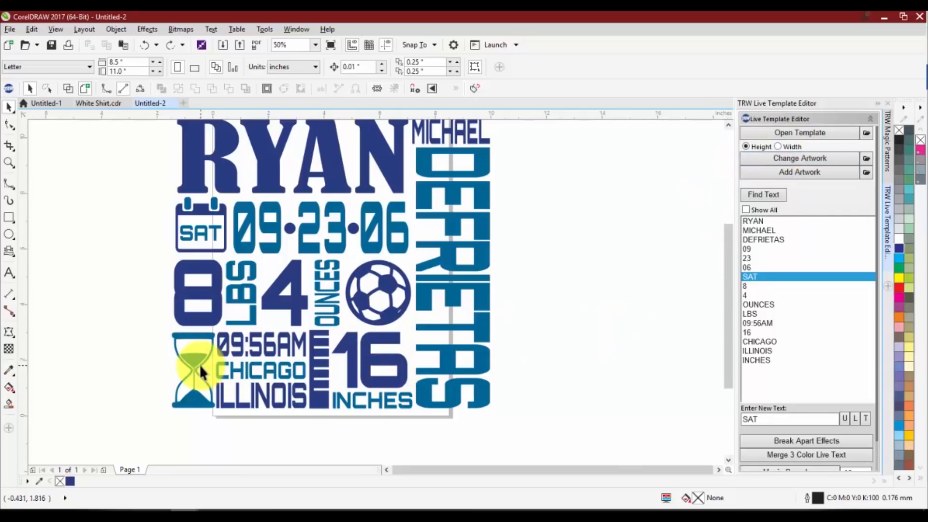
Redo the height-fitted football replacement to compare it with the hourglass, and undo it again
click(199, 364)
scroll(176, 369, up, 3)
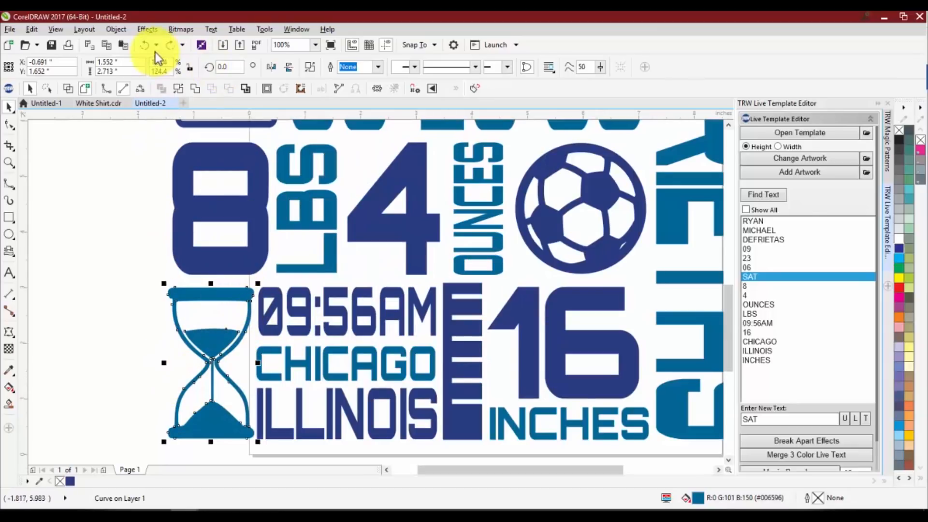
click(168, 45)
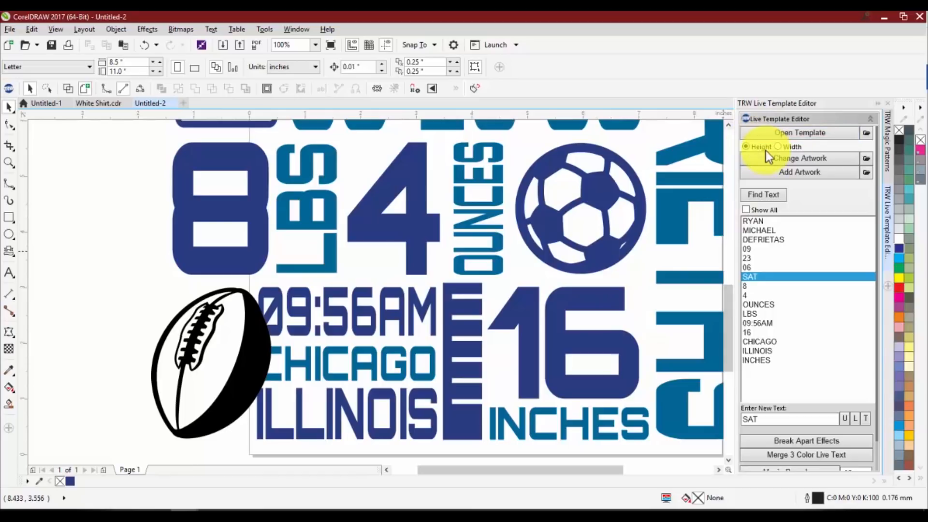
key(ctrl+z)
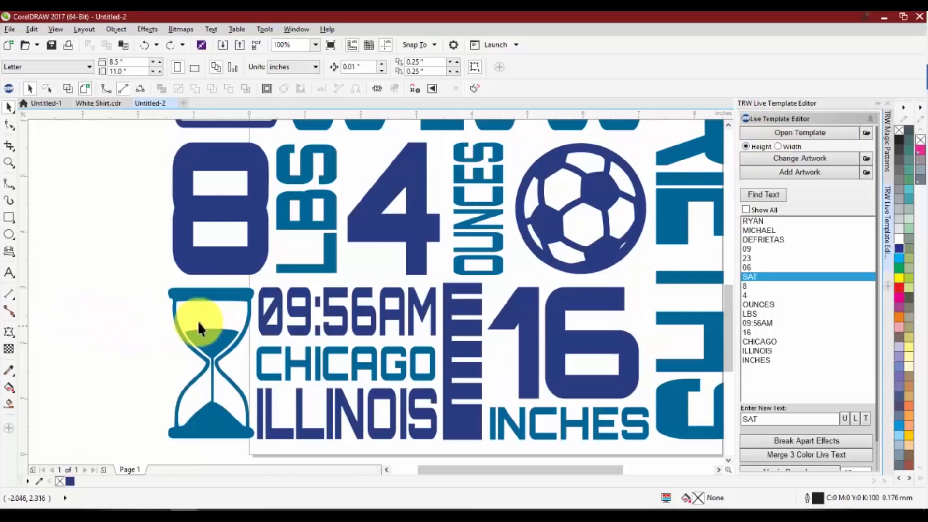
Set the artwork fit to Width and replace the hourglass with Football 004A TRW LT2 from TRW Live Templates Volume 2
click(208, 300)
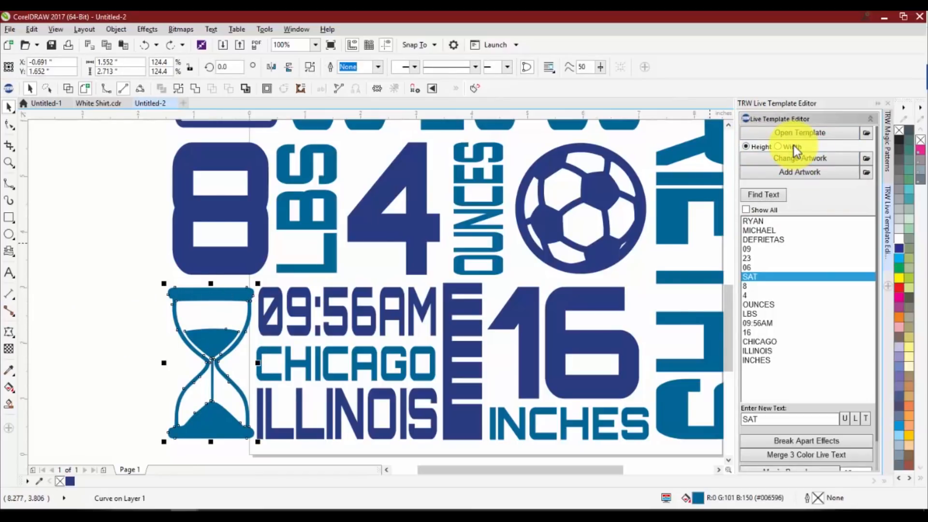
click(780, 146)
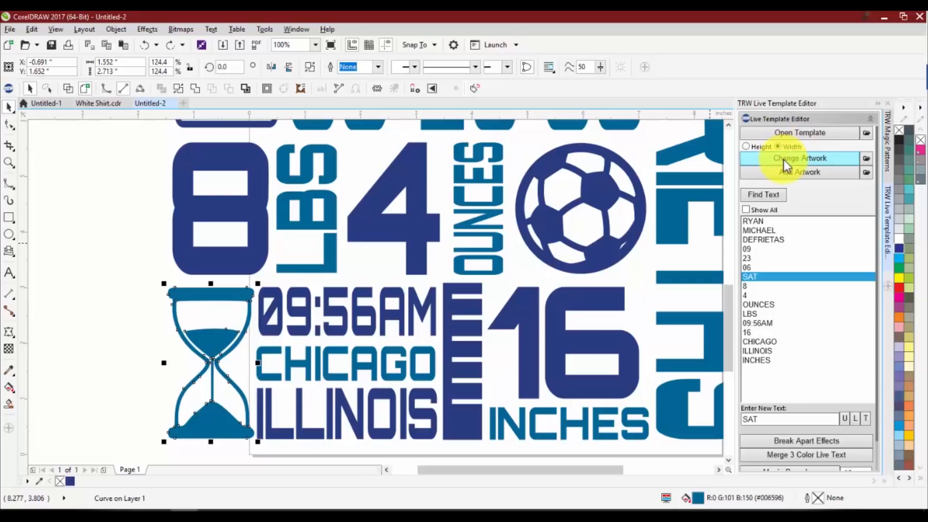
click(784, 160)
double_click(340, 389)
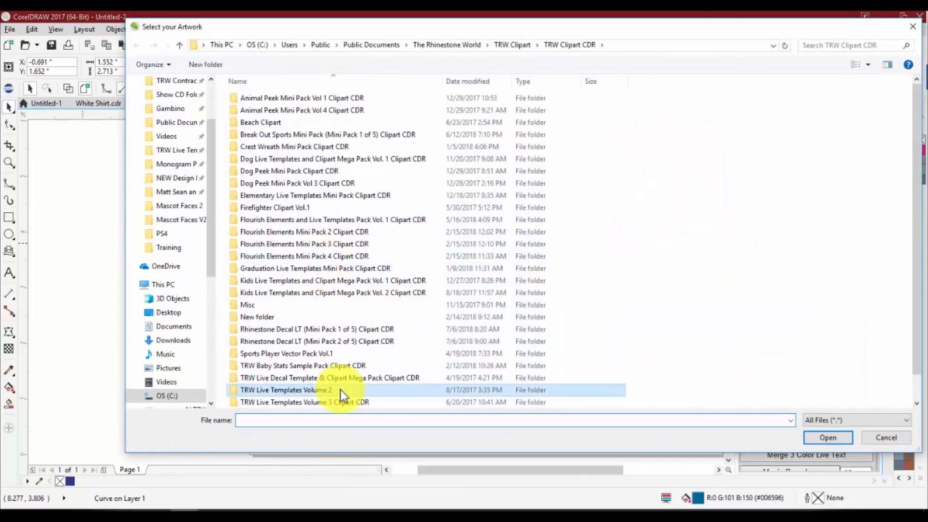
scroll(503, 275, down, 5)
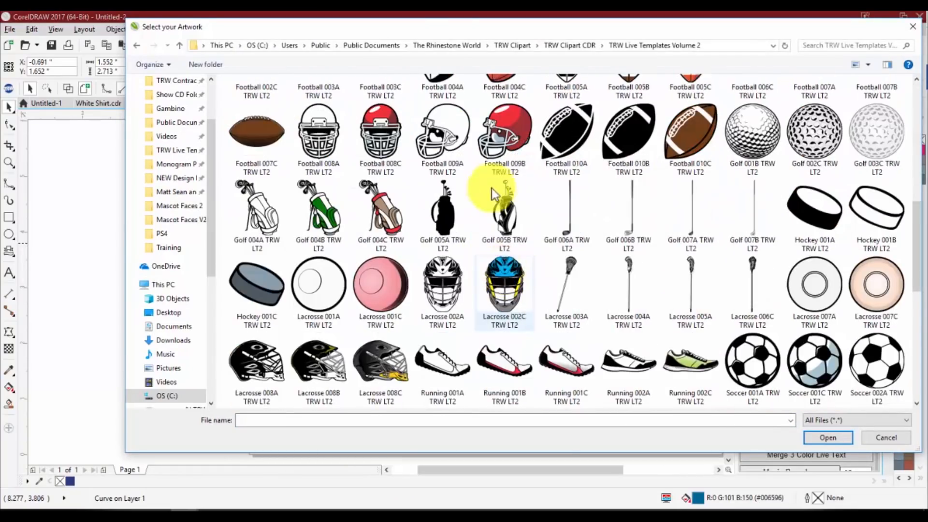
scroll(585, 188, up, 3)
double_click(440, 259)
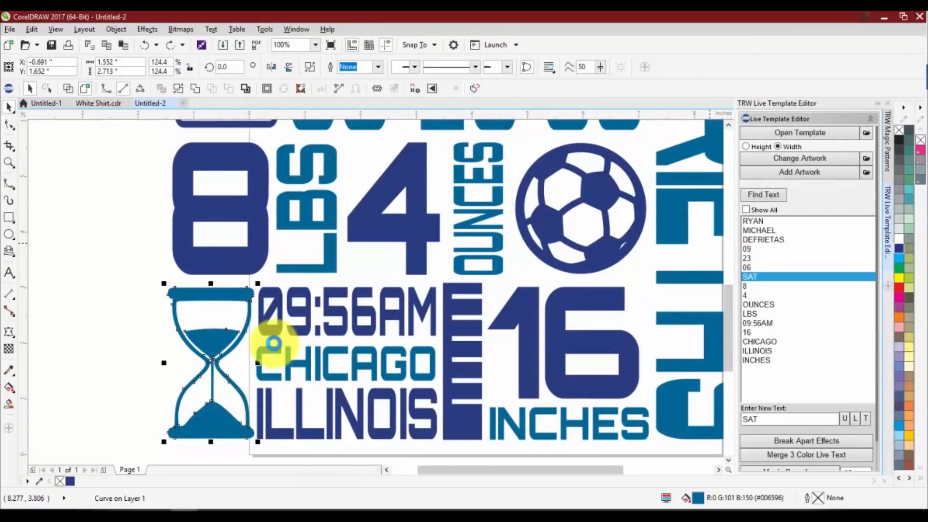
Check how the width-fitted football sits beside the birth time and city text, and undo the replacement
scroll(232, 337, down, 1)
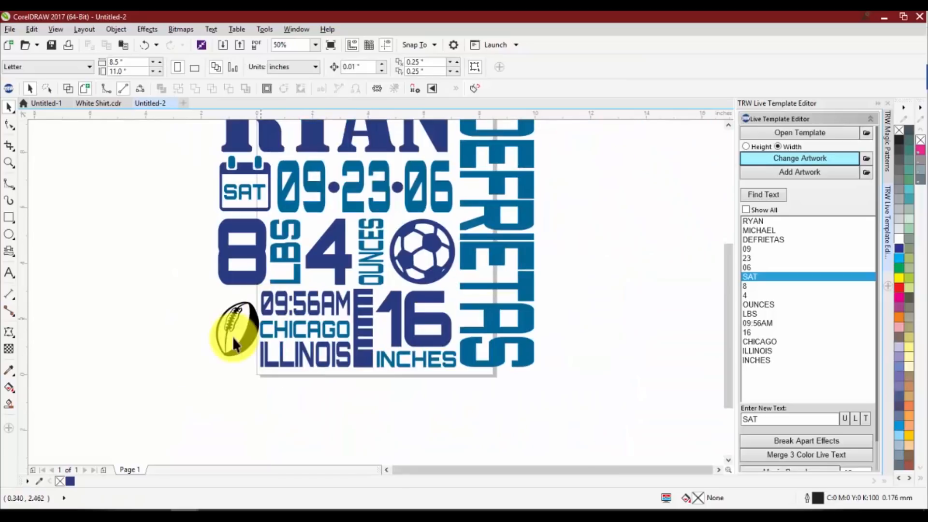
scroll(236, 241, up, 1)
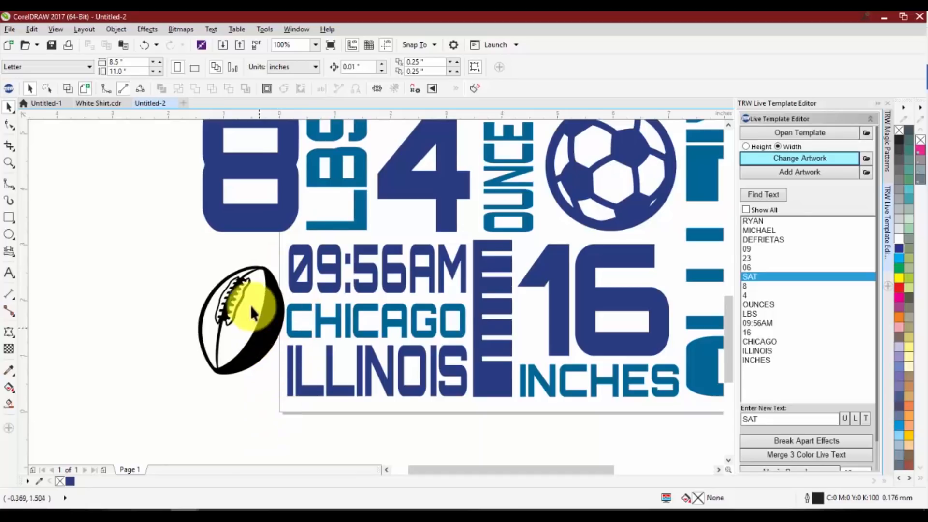
scroll(249, 309, down, 1)
scroll(241, 294, up, 1)
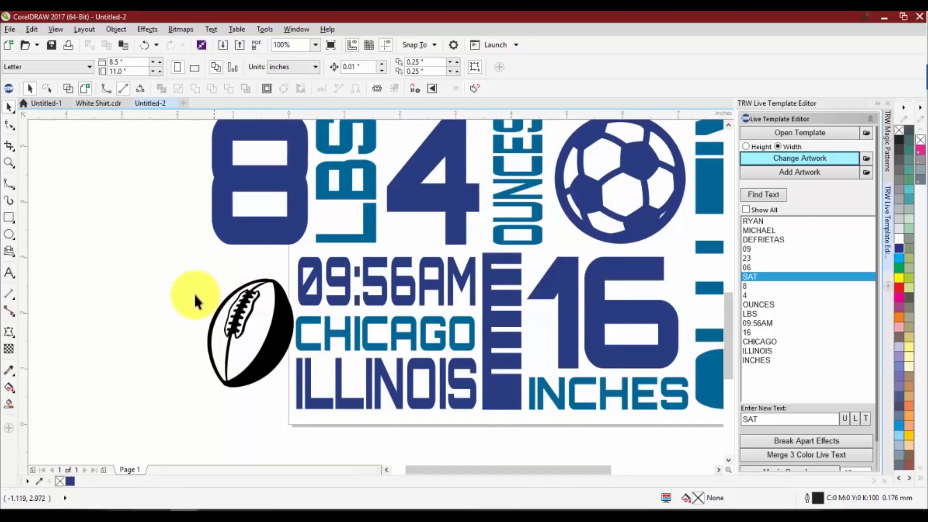
key(ctrl+z)
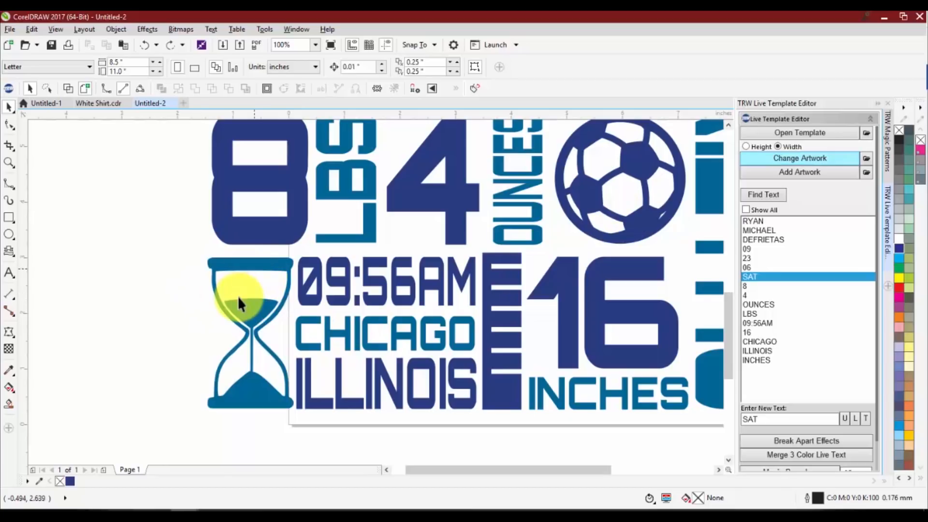
Set the artwork fit option back to Height with the hourglass selected, and deselect the hourglass
scroll(248, 301, down, 1)
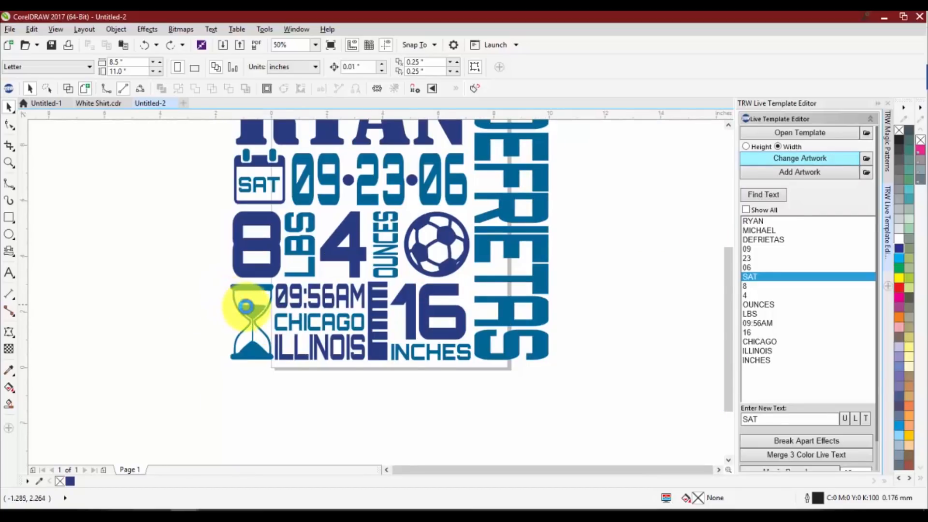
scroll(256, 312, up, 1)
click(260, 314)
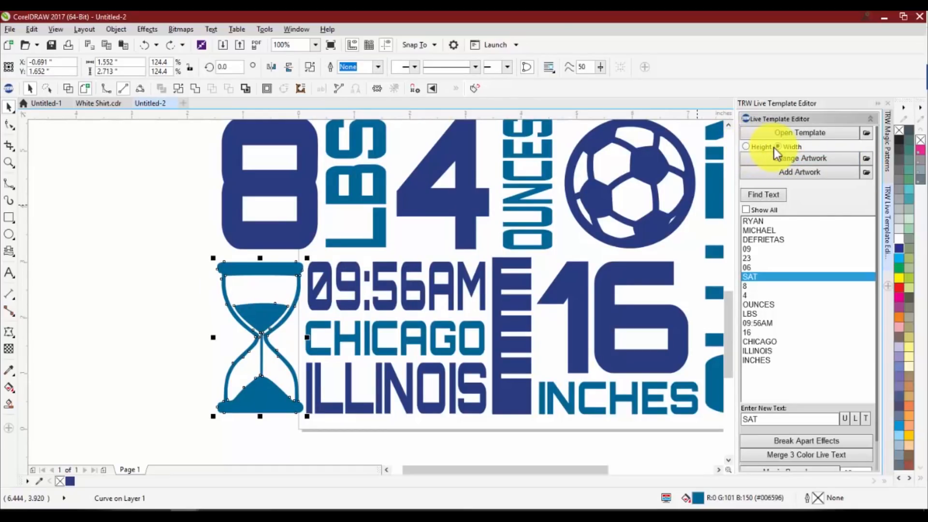
click(746, 147)
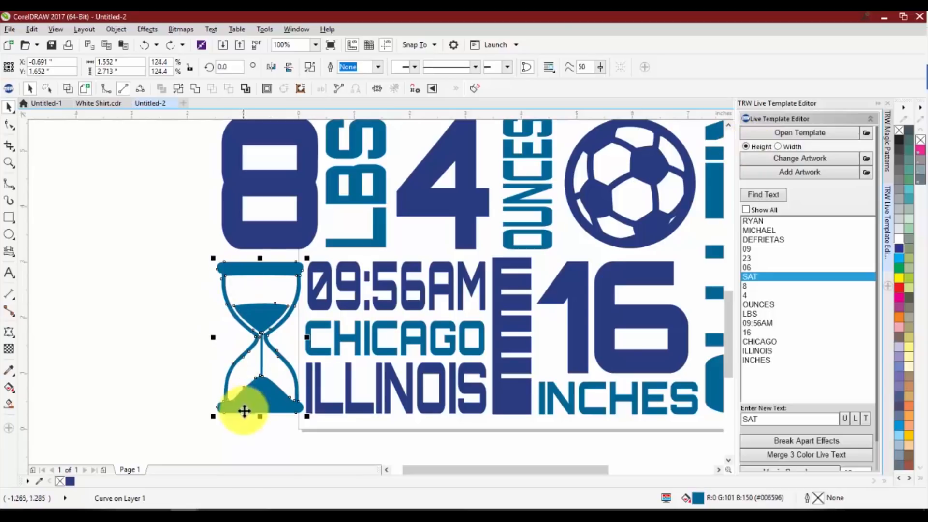
click(183, 300)
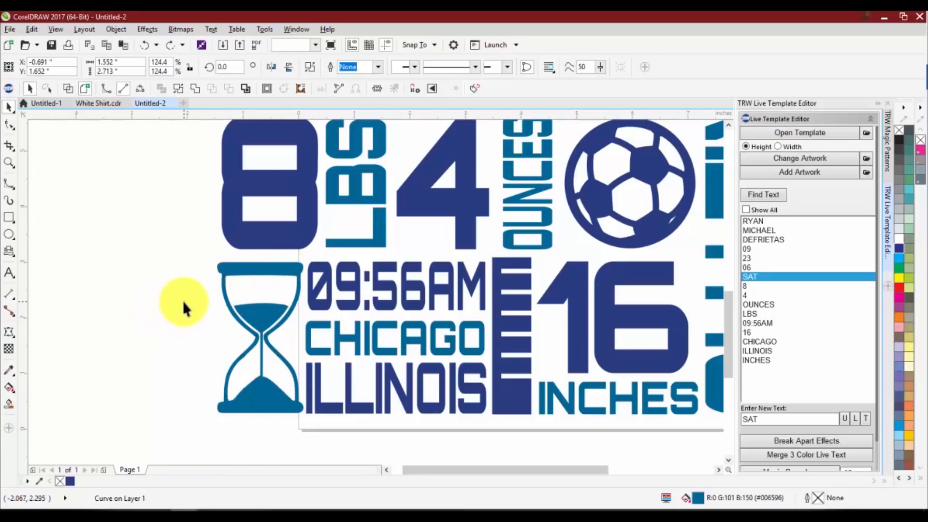
Select the whole baby stats template, lock its proportions and set its width to 8.5 inches
scroll(217, 331, down, 2)
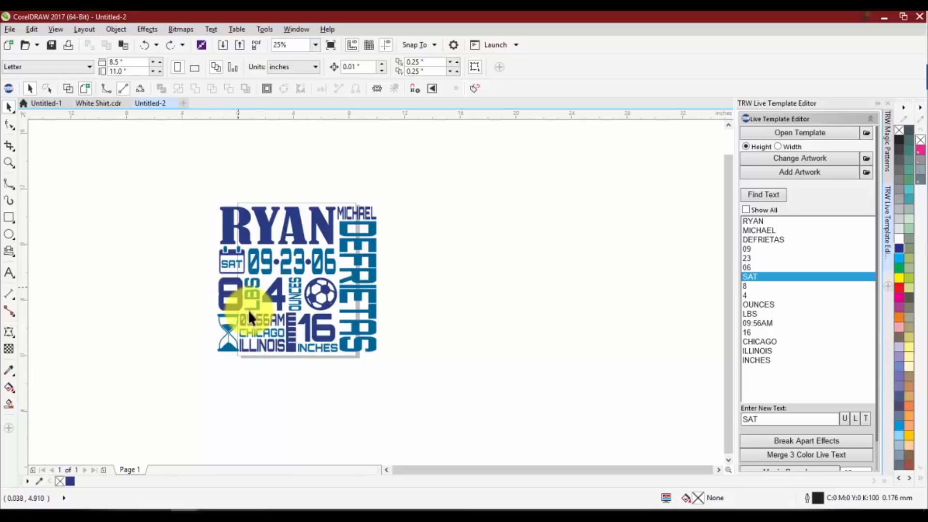
drag(198, 191, 396, 358)
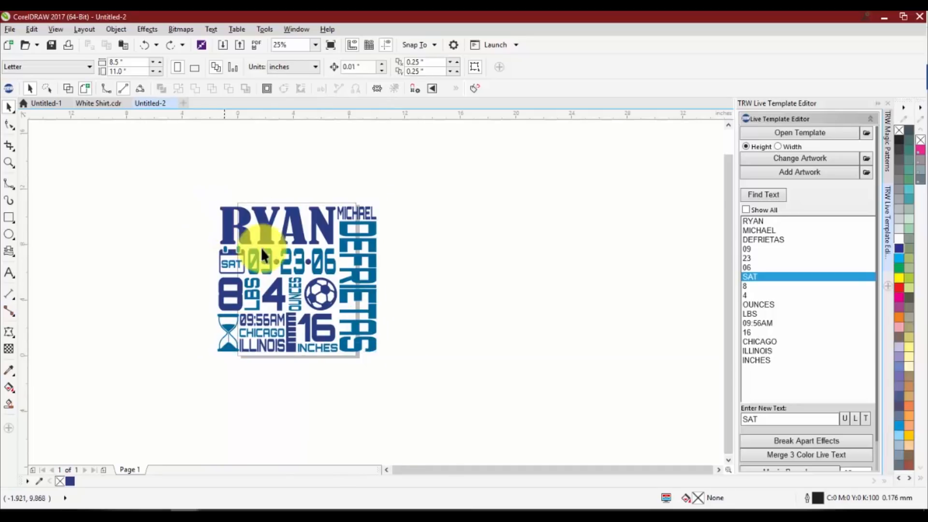
scroll(216, 227, up, 2)
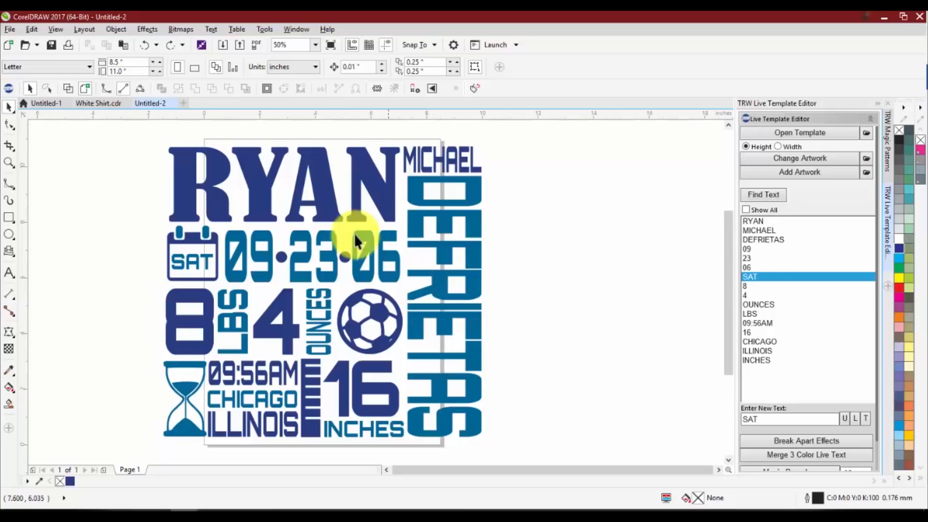
scroll(353, 233, down, 1)
drag(239, 175, 441, 344)
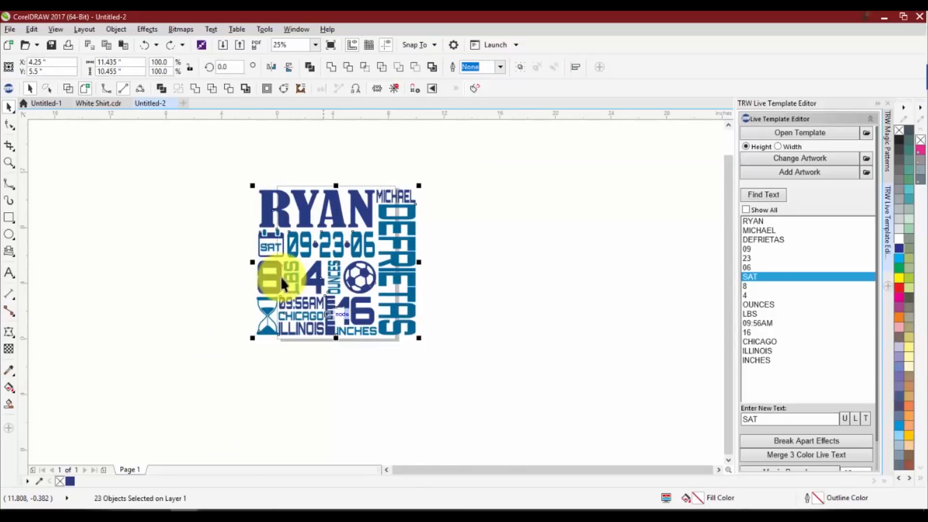
scroll(286, 182, up, 1)
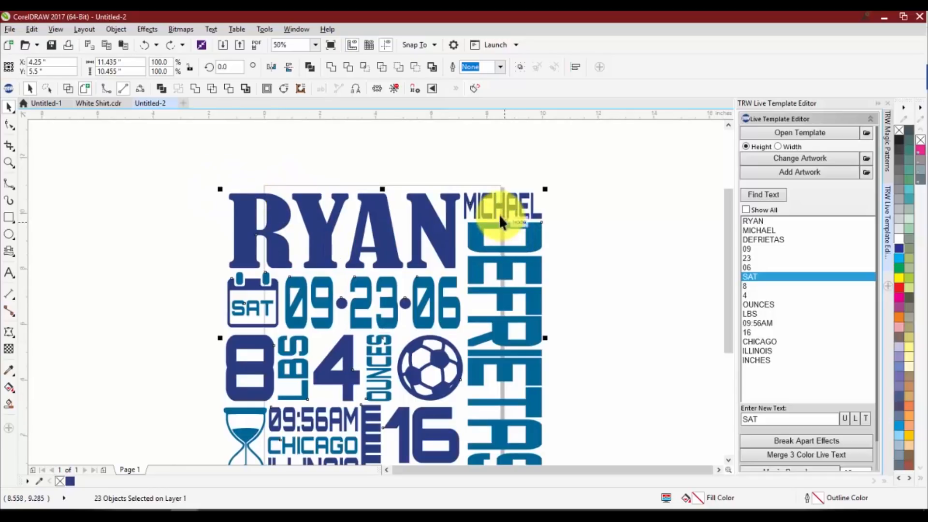
scroll(456, 168, down, 1)
scroll(449, 173, up, 1)
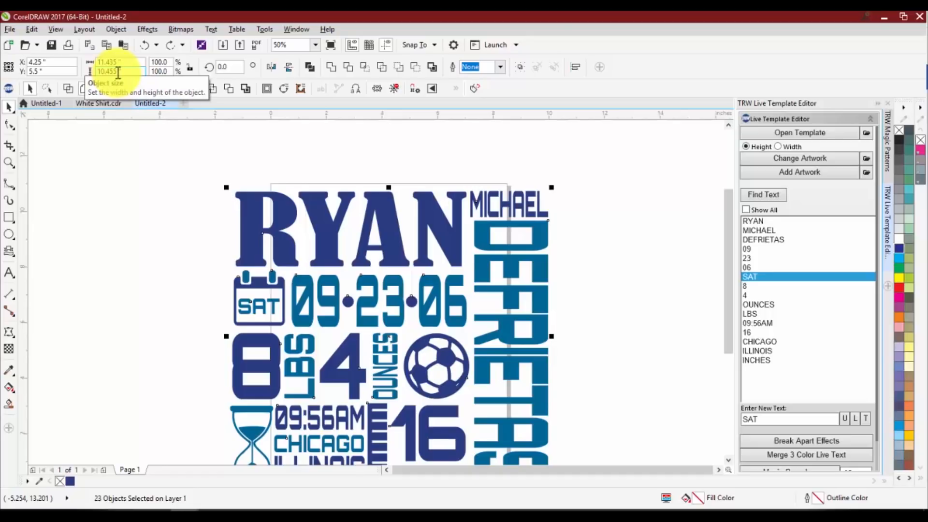
click(189, 68)
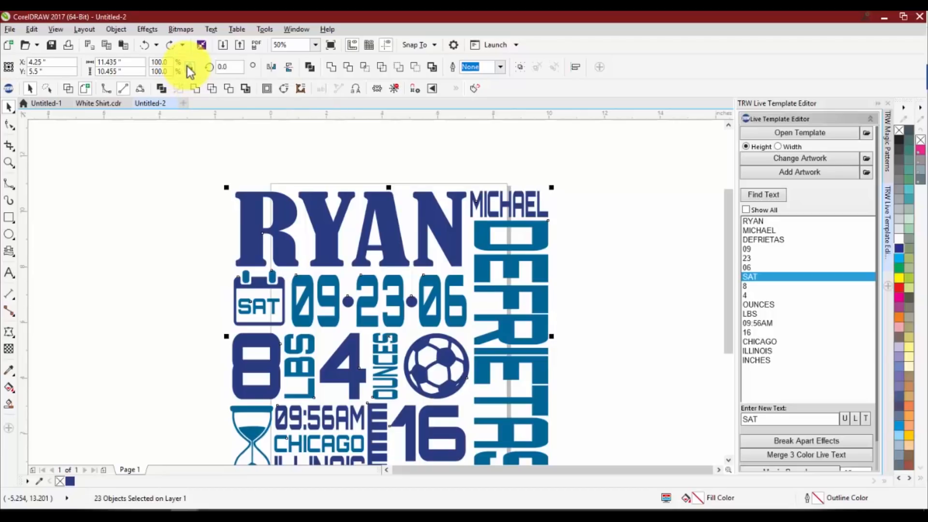
double_click(121, 63)
text(8.)
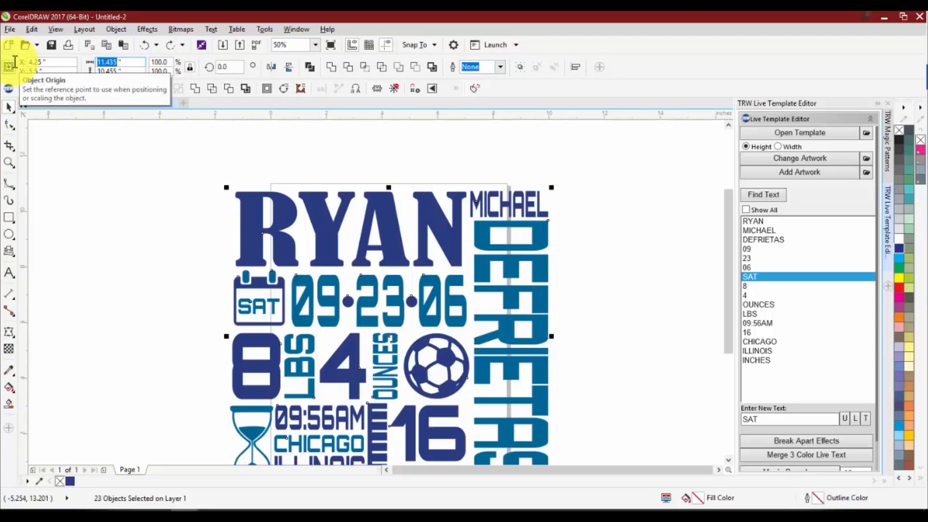
text(5)
key(Return)
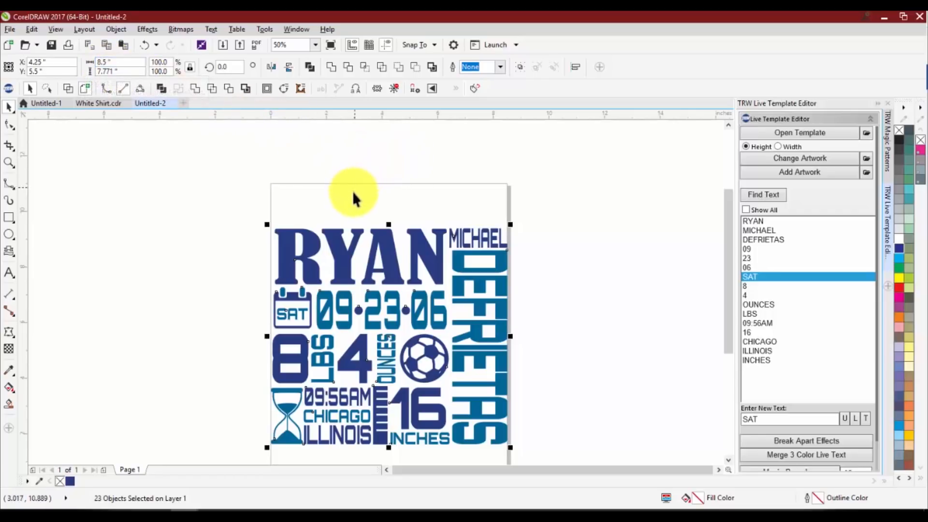
Undo the accidental shift of the large first name heading and deselect everything
click(351, 259)
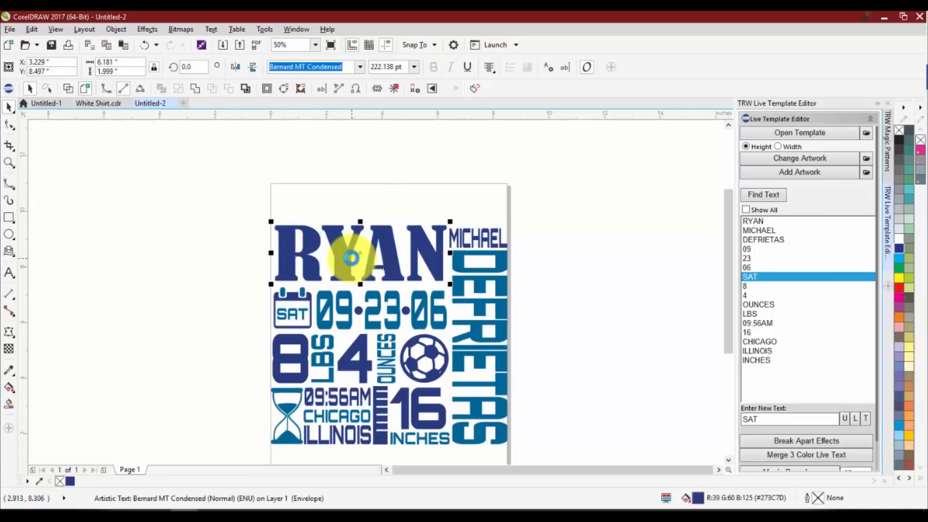
key(ctrl+z)
click(223, 222)
scroll(223, 221, down, 1)
scroll(277, 251, up, 1)
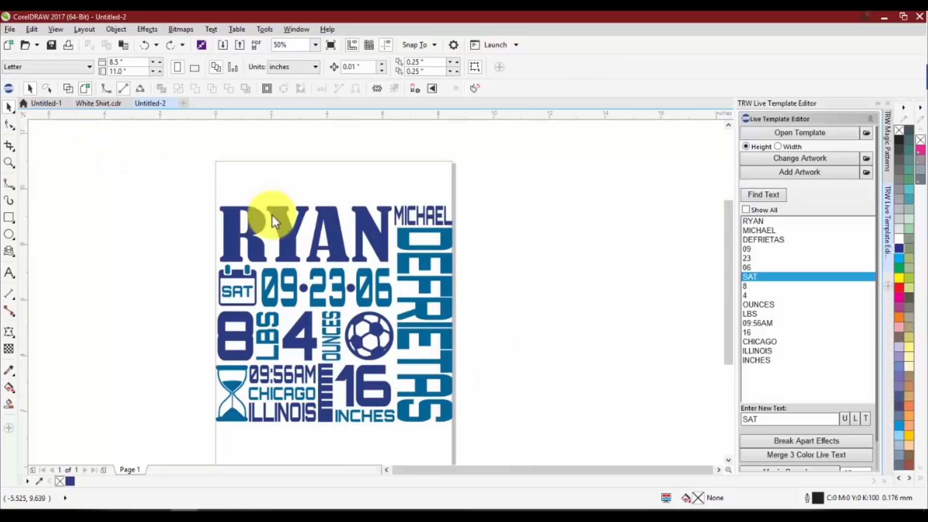
Open the TRW Design Wizard beside the baby stats template, with nothing left selected
drag(468, 80, 570, 92)
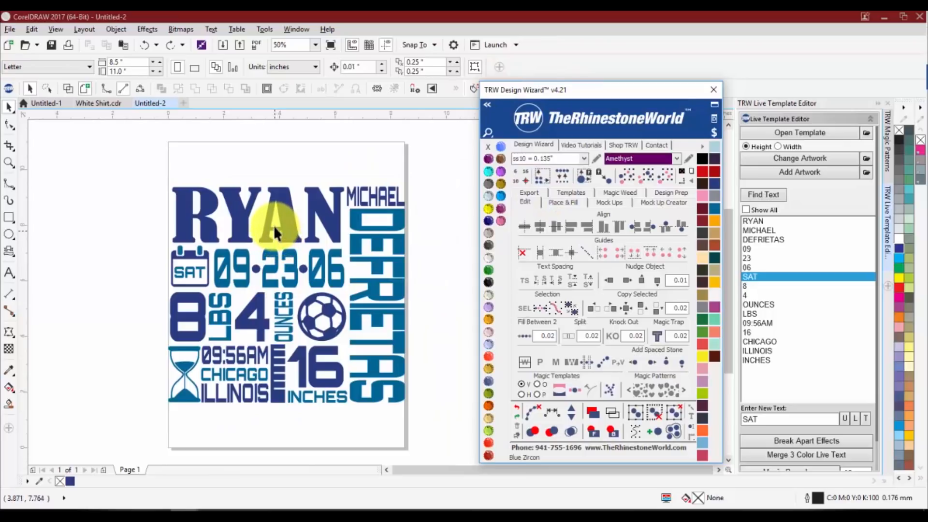
click(282, 218)
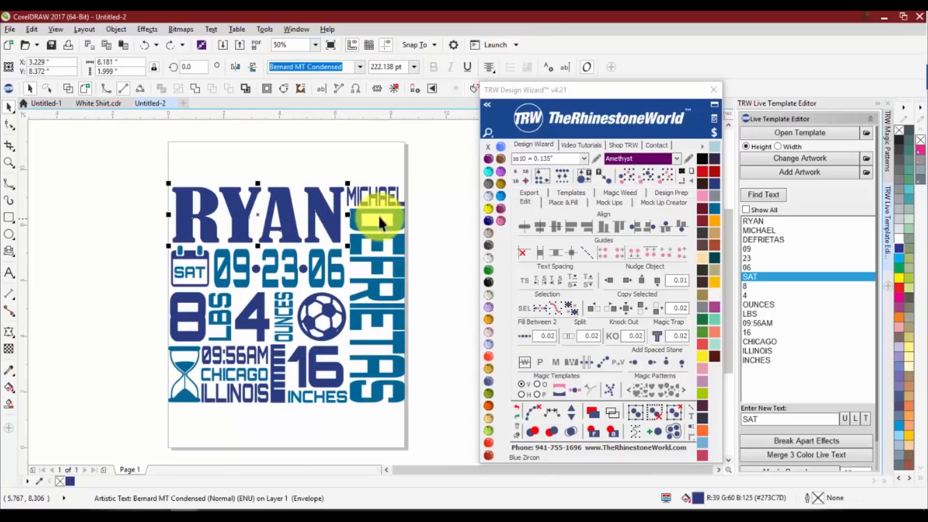
click(187, 173)
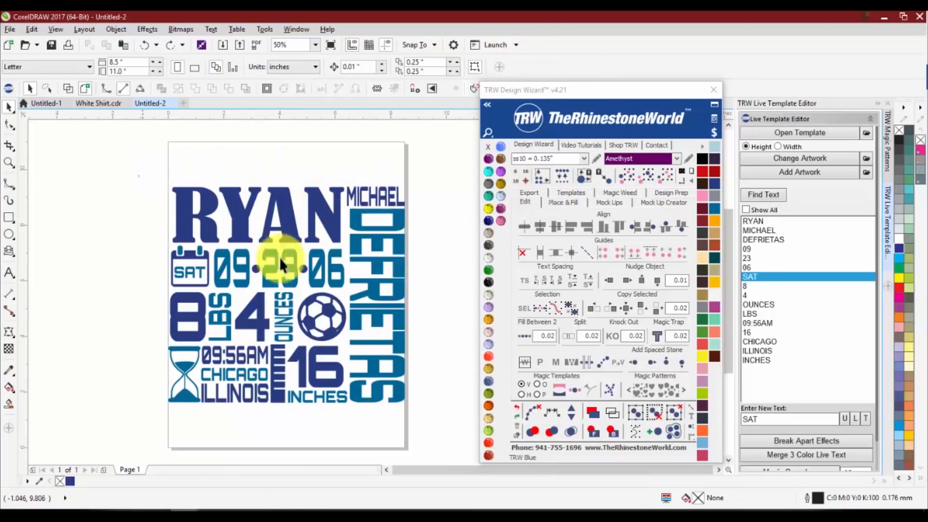
Select the whole baby stats template and create a Vinyl Overcut template from it on a new page
click(408, 374)
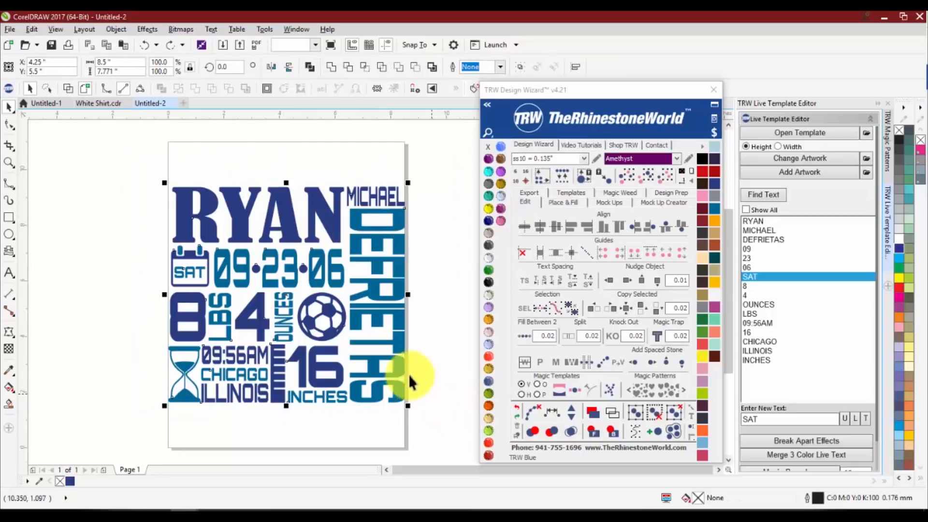
click(568, 192)
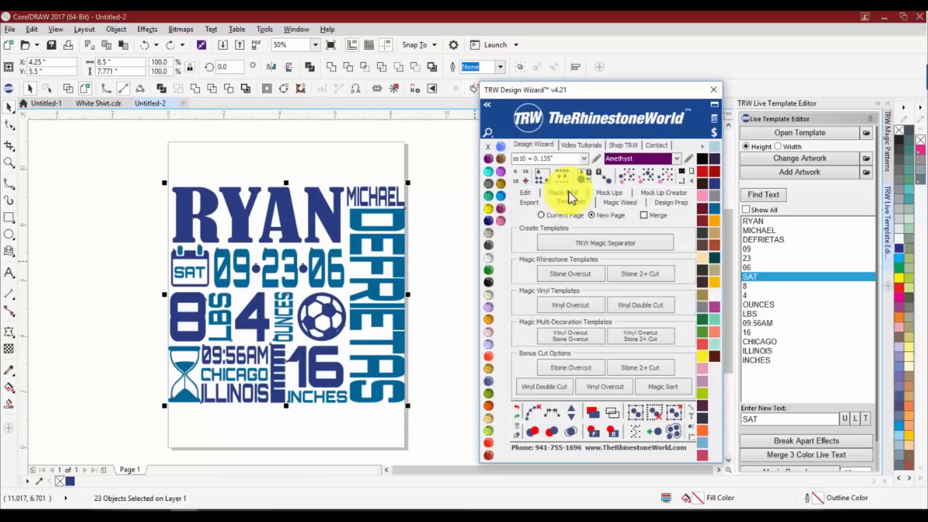
click(563, 306)
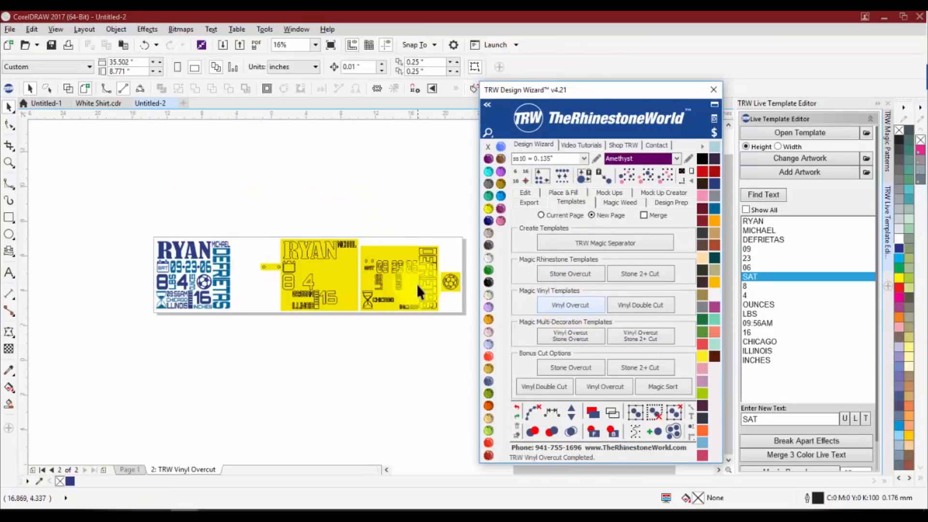
Examine the yellow vinyl cut sheets beside the original artwork, including the separate date dots, calendar and soccer ball pieces
scroll(387, 280, up, 1)
scroll(290, 267, down, 1)
scroll(227, 258, up, 1)
scroll(198, 256, up, 1)
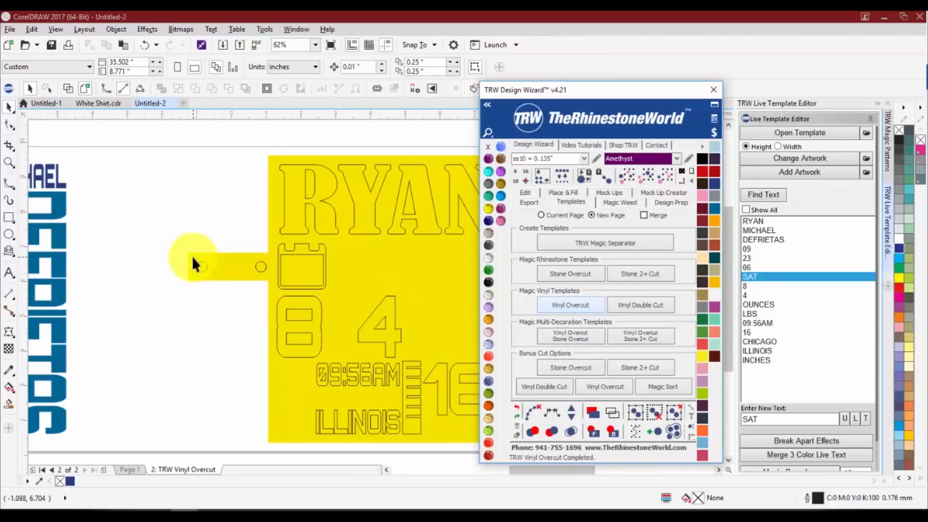
scroll(263, 265, down, 2)
scroll(165, 263, up, 1)
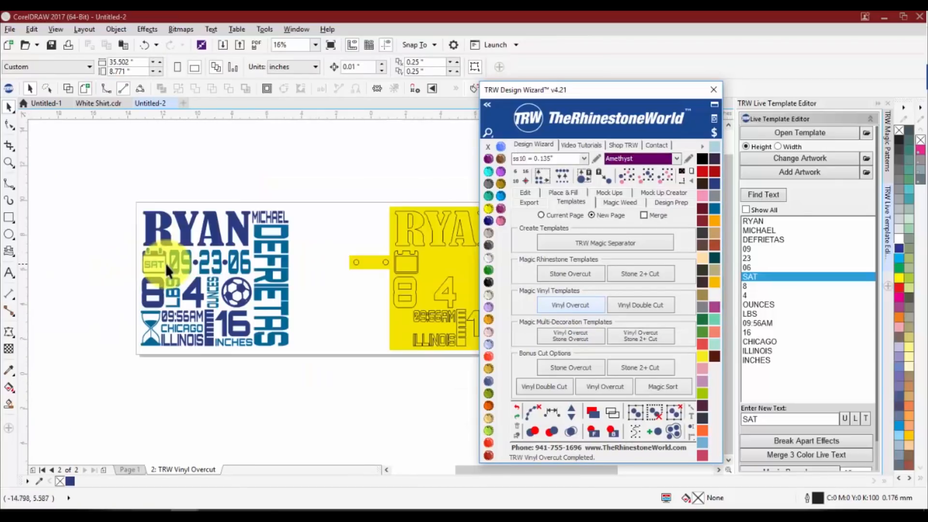
scroll(185, 262, up, 2)
scroll(224, 261, down, 2)
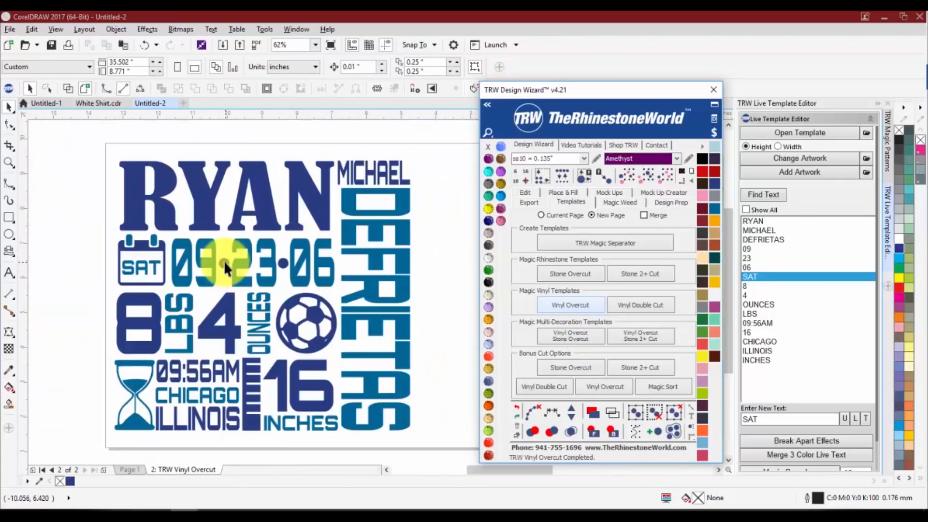
scroll(220, 265, up, 2)
scroll(218, 269, down, 2)
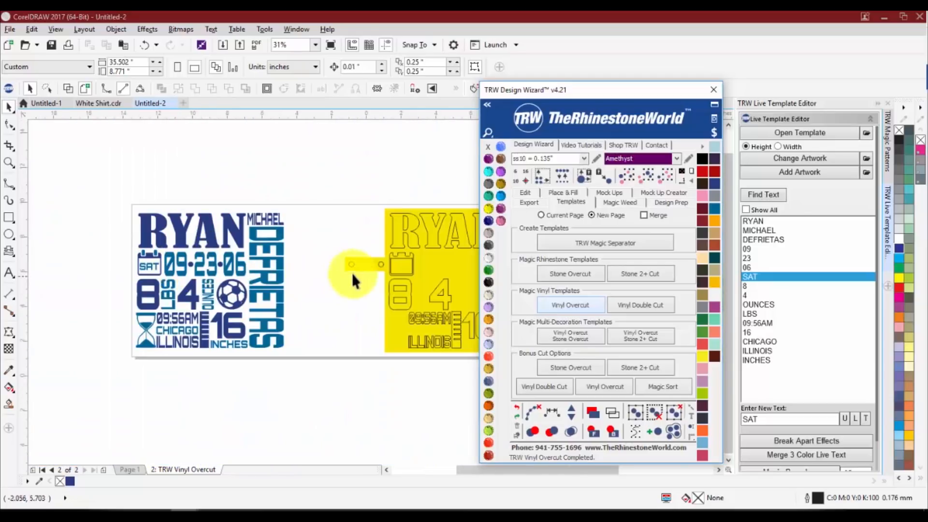
scroll(378, 268, up, 2)
scroll(263, 256, down, 1)
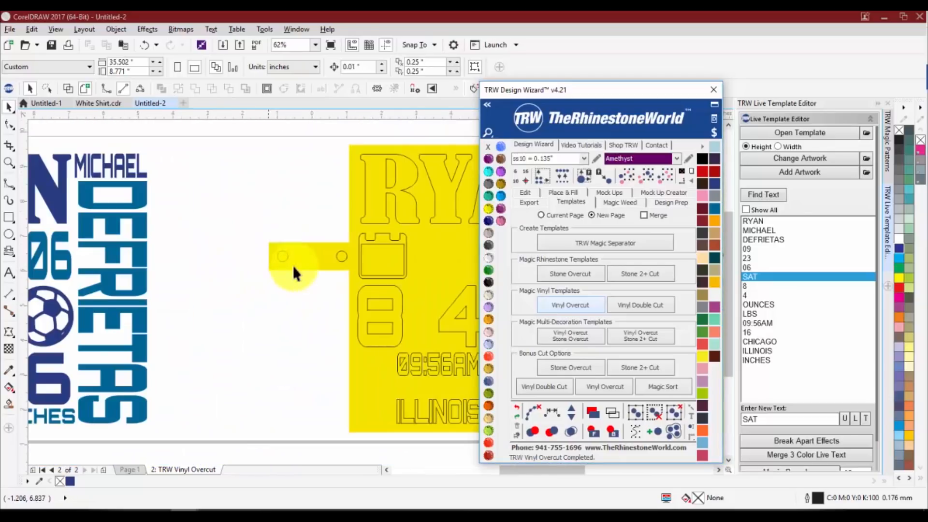
scroll(244, 252, down, 2)
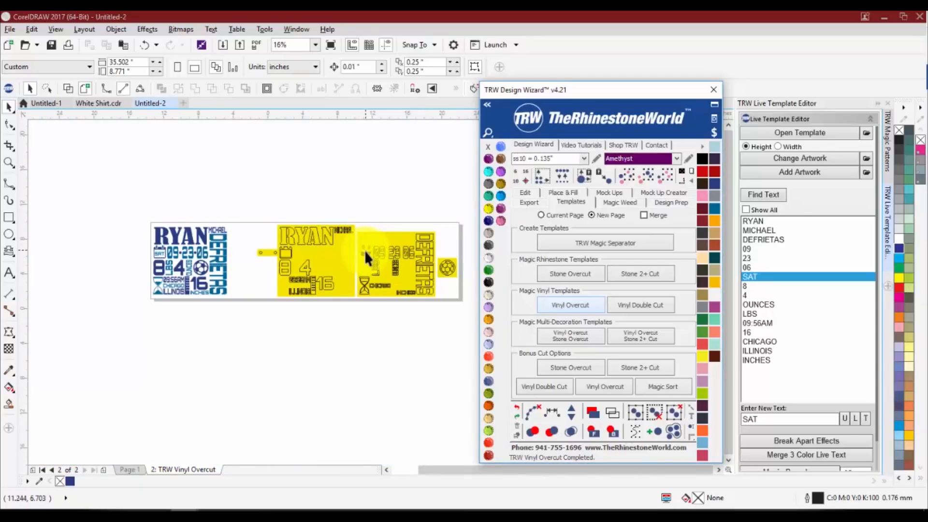
Undo the Vinyl Overcut so that only the original single-page template remains
click(376, 323)
key(super+x)
click(234, 316)
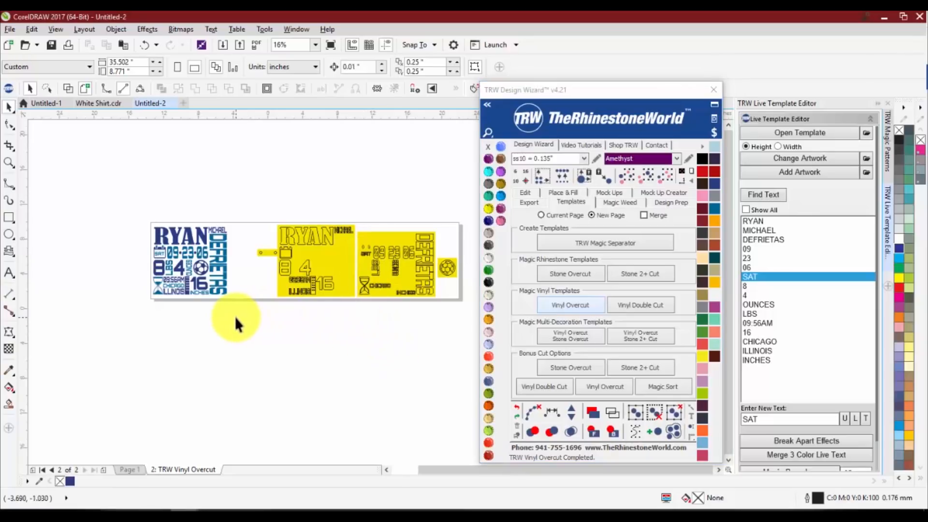
key(ctrl+z)
key(ctrl+z)
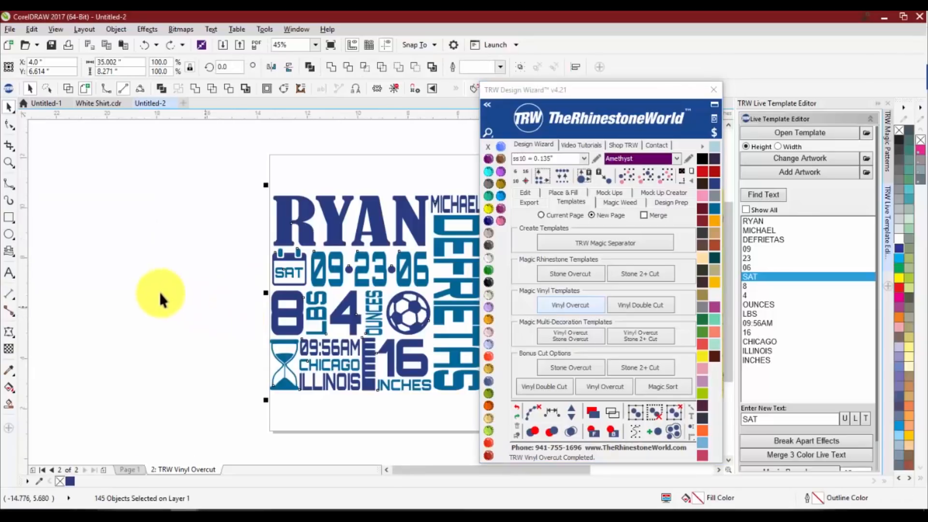
click(150, 290)
scroll(150, 291, down, 1)
key(ctrl+z)
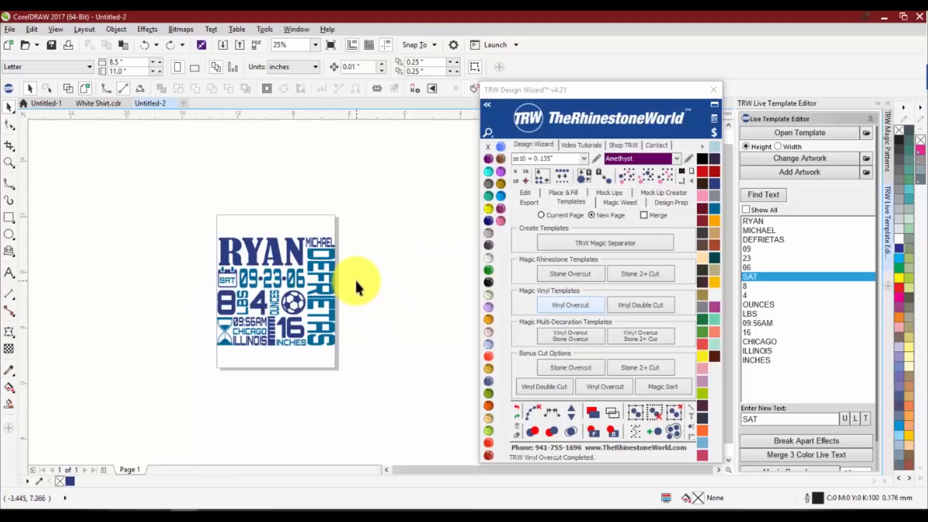
Select all objects in the first name's dark blue color, test-move them off the page and undo the move
click(278, 256)
scroll(278, 257, up, 1)
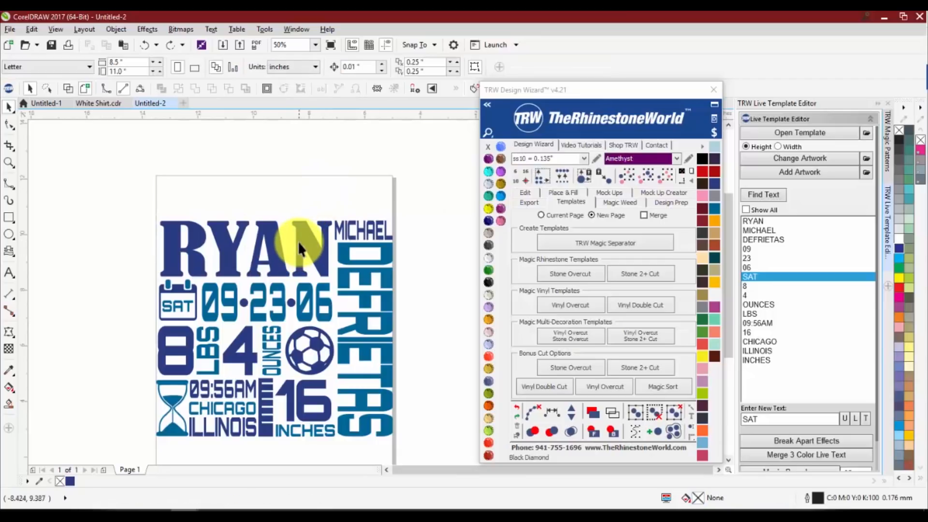
click(643, 179)
scroll(341, 253, down, 1)
drag(335, 252, 145, 252)
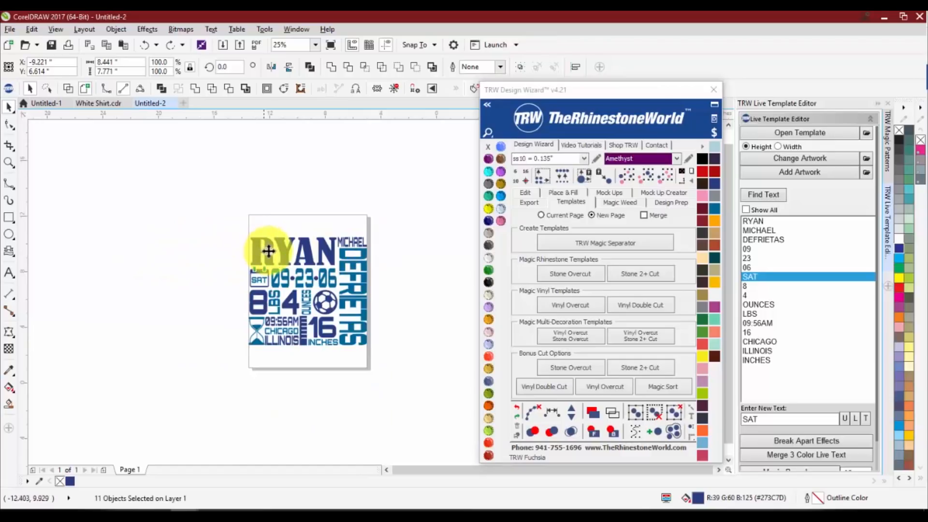
drag(269, 250, 141, 254)
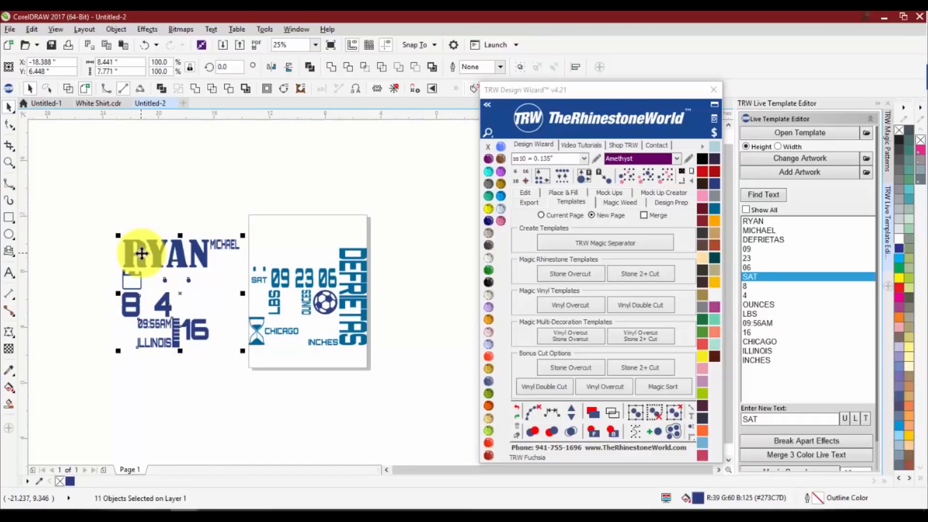
key(ctrl+z)
Add the soccer ball to the dark blue selection, test-move and restore it, and weld the dark blue objects into one curve
scroll(323, 291, up, 1)
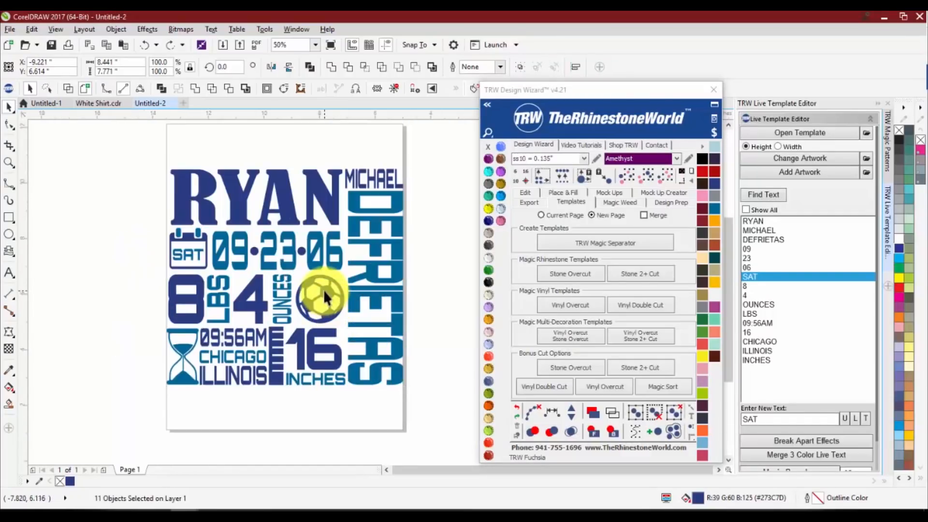
scroll(325, 291, down, 1)
drag(325, 291, 178, 302)
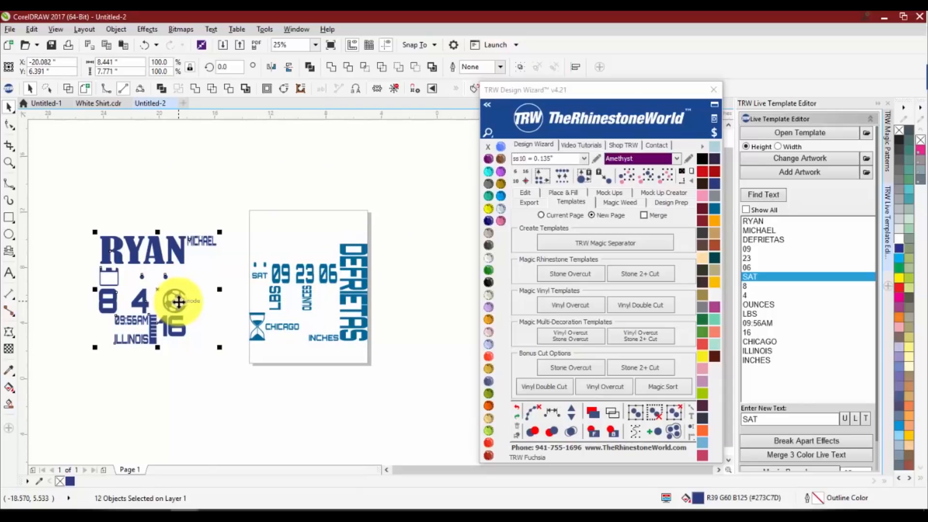
key(ctrl+z)
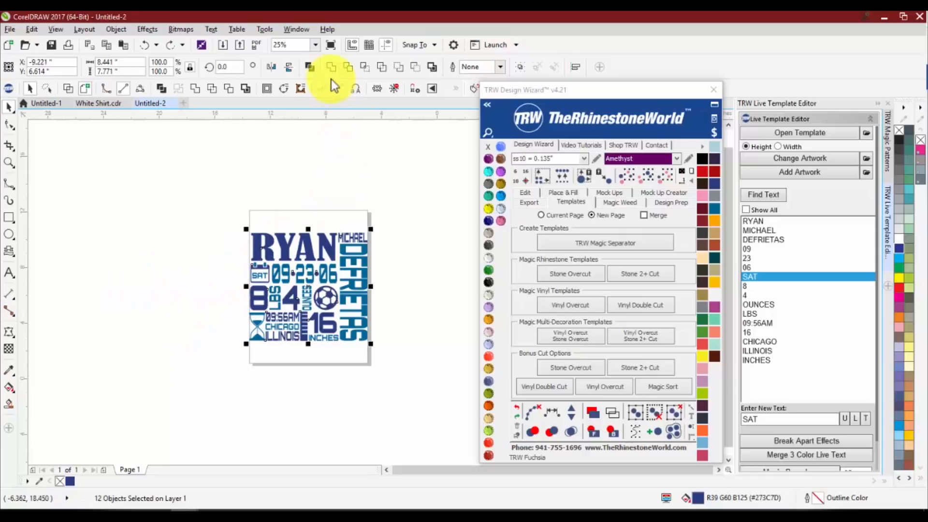
click(329, 66)
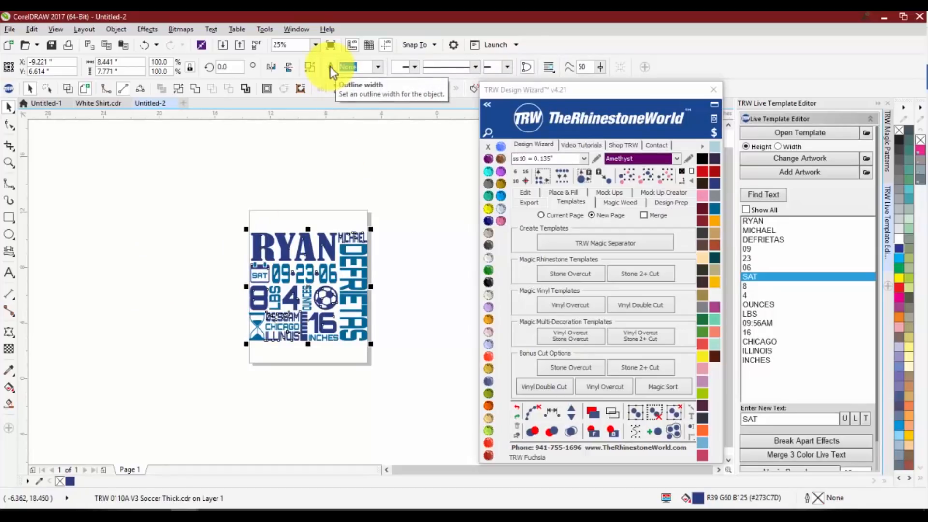
click(316, 201)
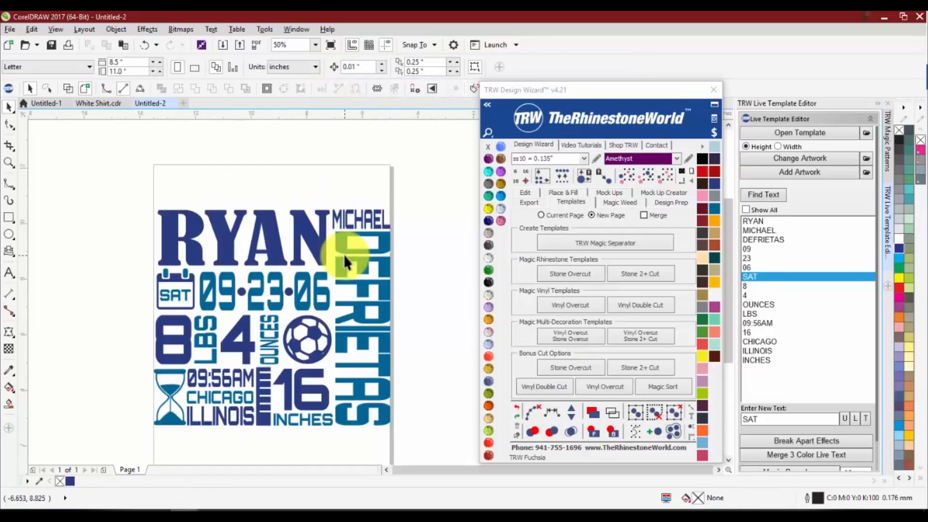
Select all objects that share the lighter blue color of the vertical last name
scroll(343, 254, up, 1)
click(340, 248)
click(646, 179)
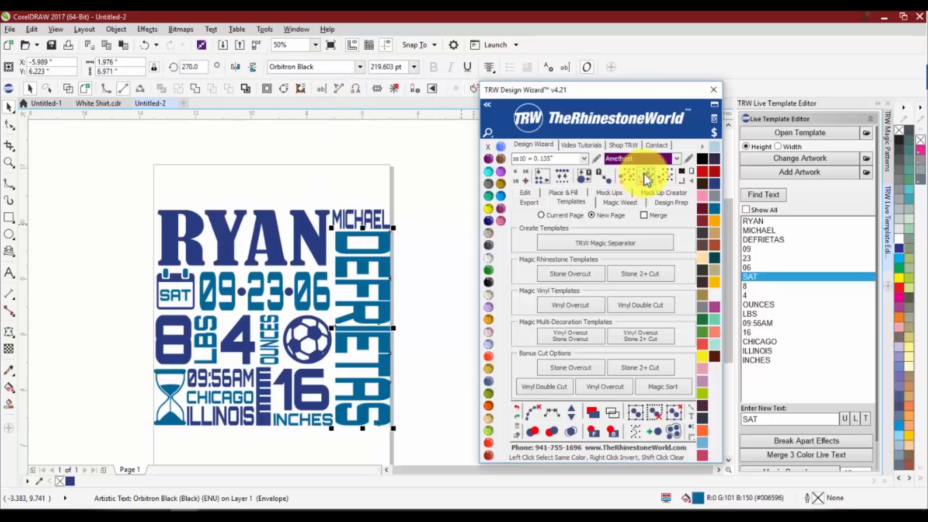
scroll(389, 251, down, 1)
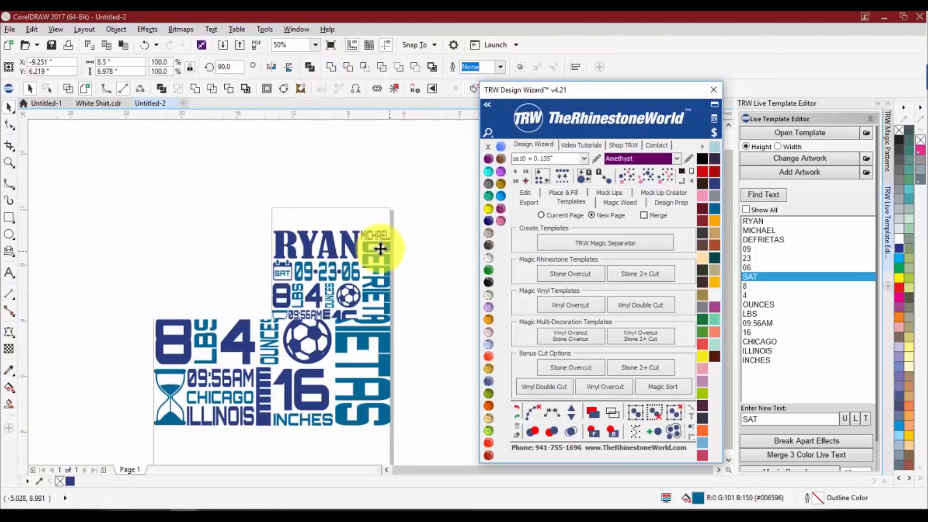
Test-move the lighter blue objects, undo the move, and weld them into one curve
drag(385, 250, 448, 306)
drag(357, 323, 374, 329)
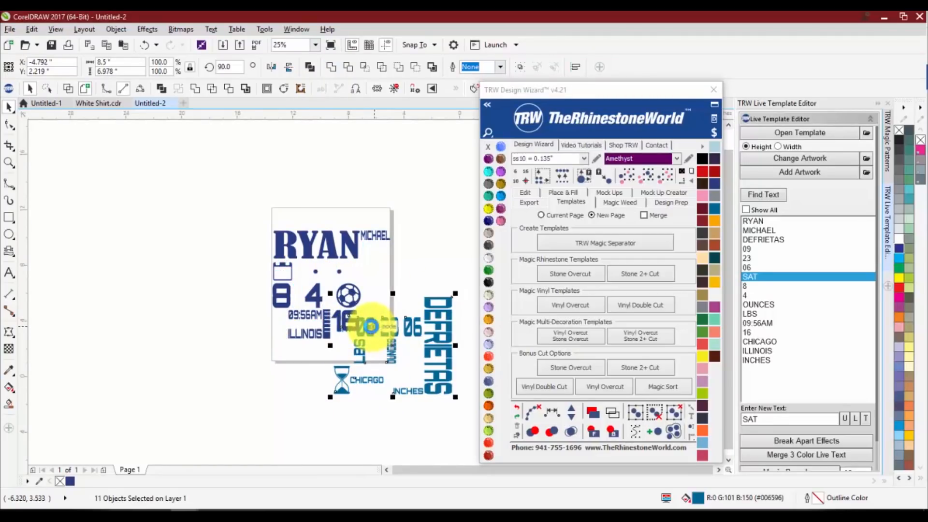
key(ctrl+z)
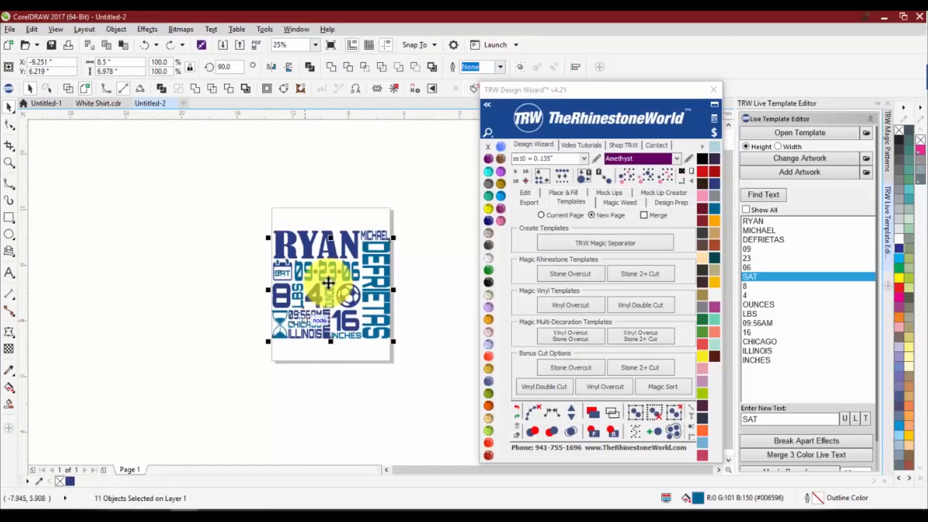
click(329, 67)
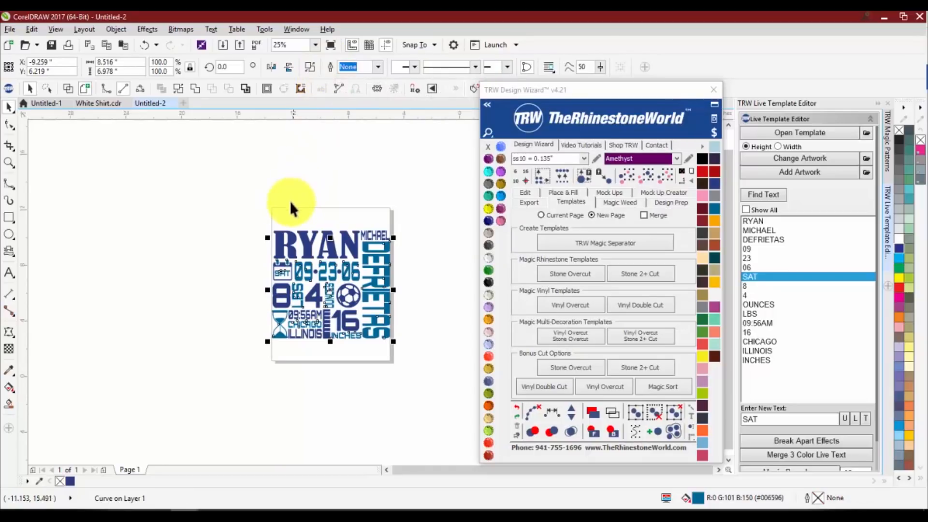
click(231, 227)
Create a Vinyl Overcut template on the current page from both welded color layers, leaving nothing selected
drag(257, 242, 419, 348)
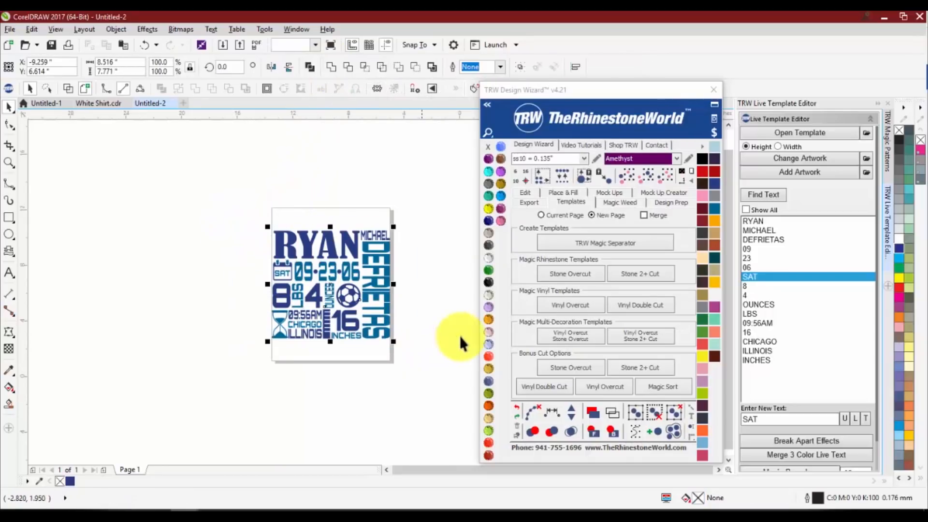
click(550, 218)
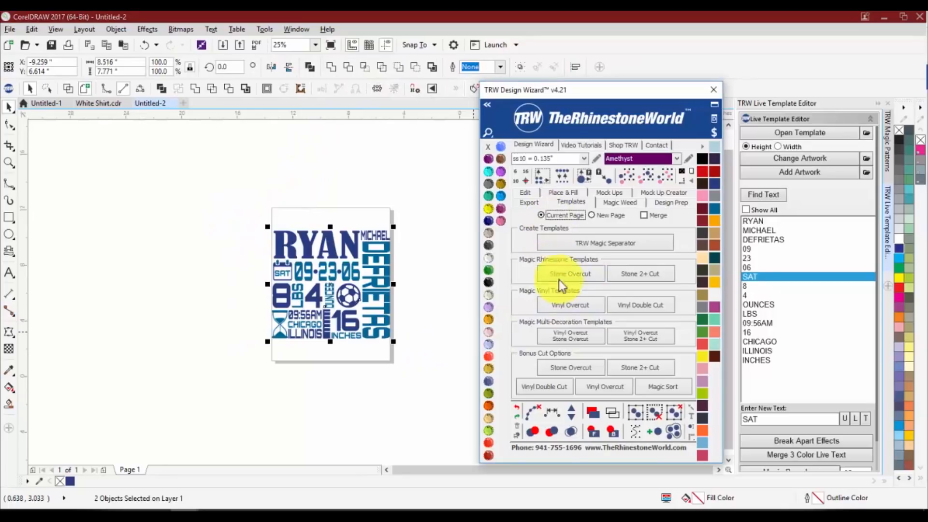
click(566, 308)
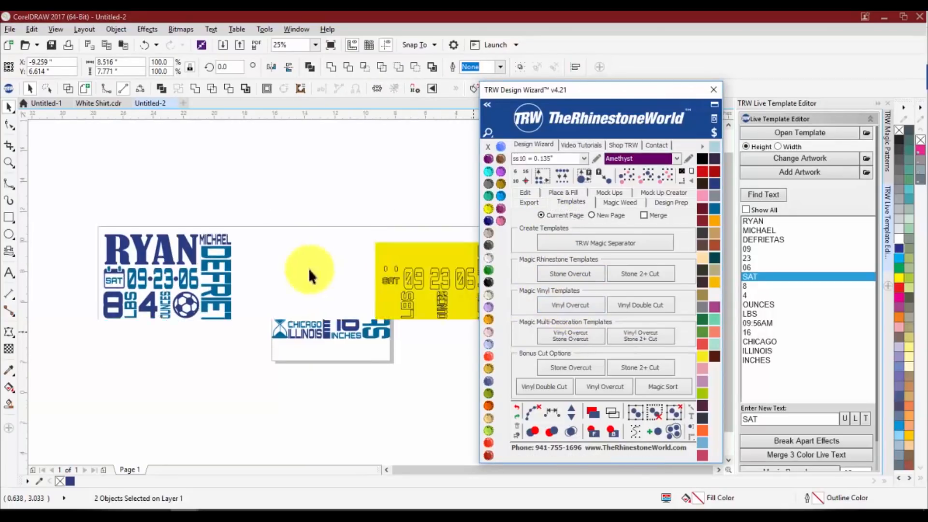
click(345, 315)
Inspect the new yellow cut sheets for each color layer and select the background rectangle of the lighter blue layer's sheet
scroll(338, 290, up, 5)
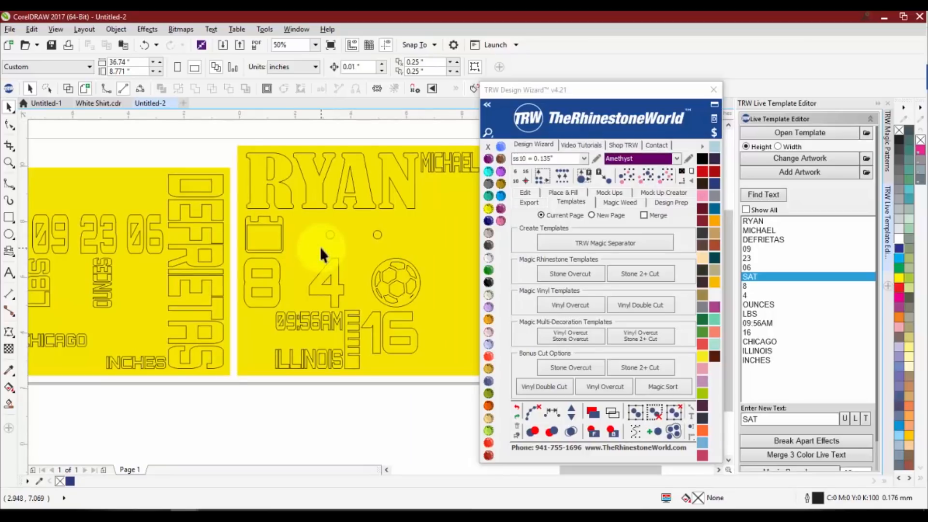
scroll(331, 259, down, 2)
scroll(244, 268, up, 1)
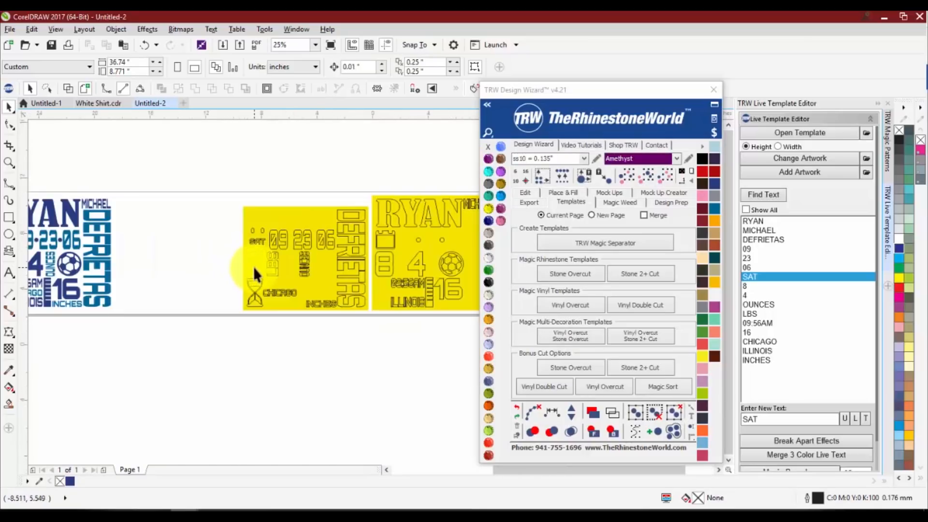
click(253, 266)
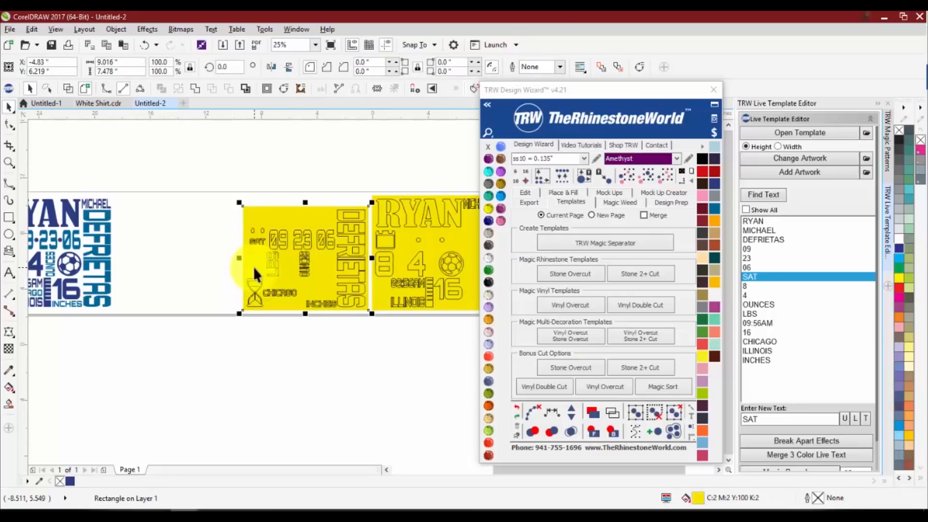
scroll(253, 266, down, 2)
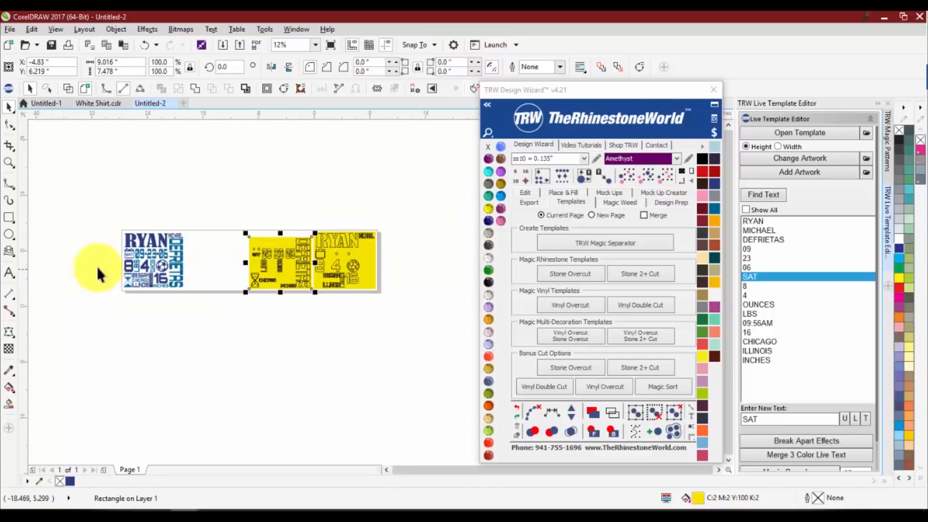
Delete both yellow cut sheets from the current page, keeping the blue baby stats artwork
click(135, 257)
scroll(136, 257, up, 2)
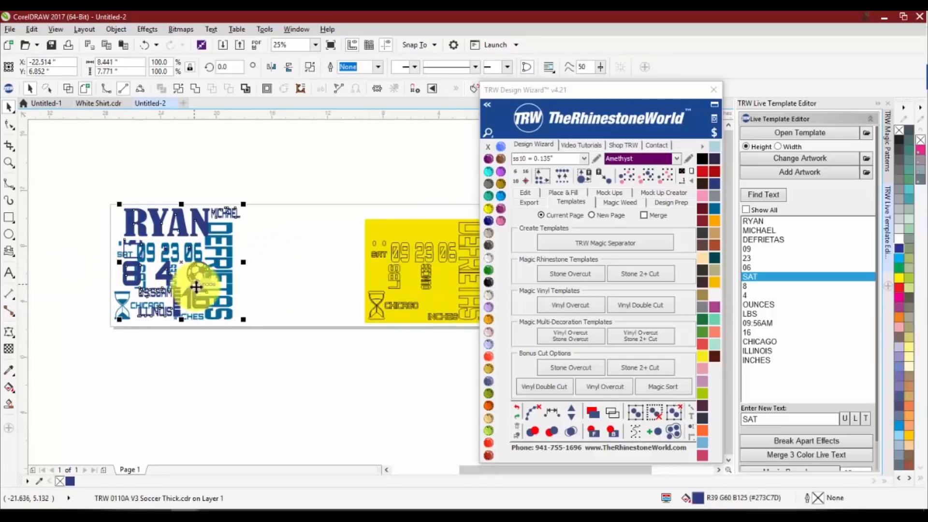
key(ctrl+z)
scroll(243, 247, down, 1)
drag(281, 201, 459, 316)
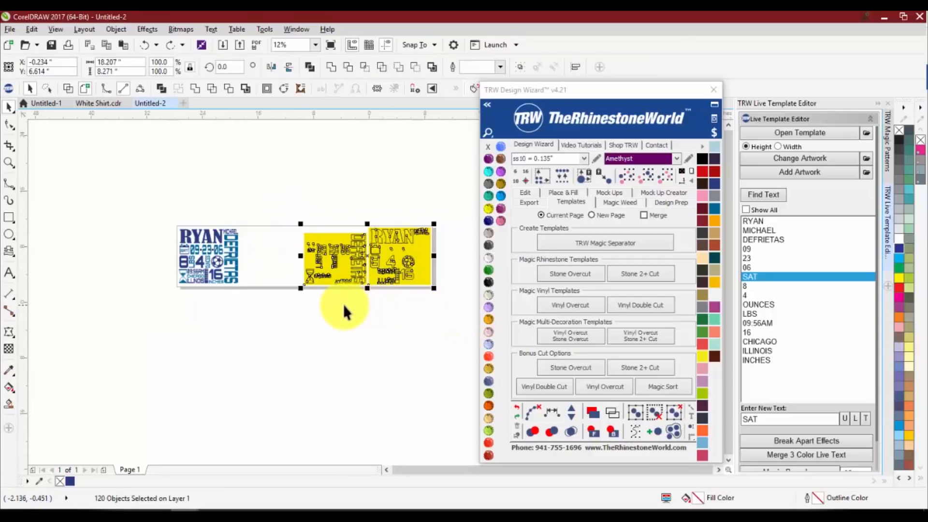
click(265, 294)
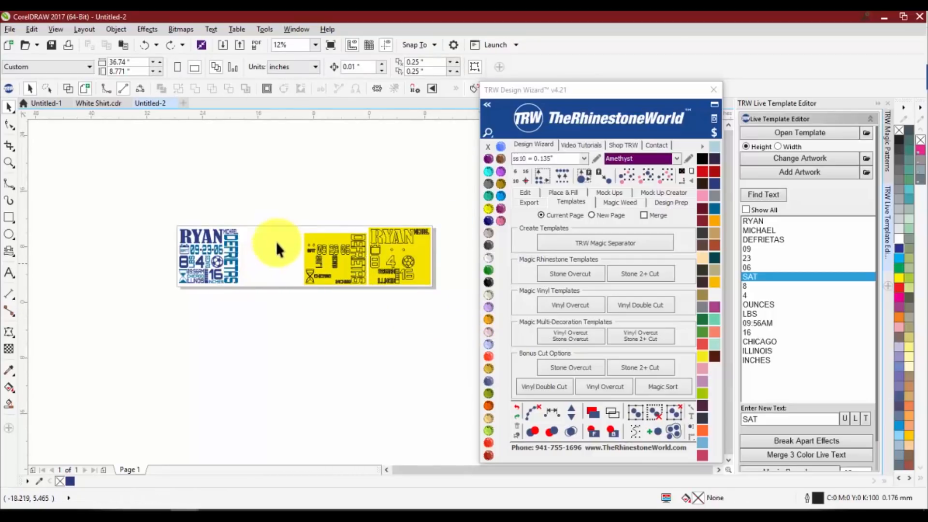
drag(281, 208, 452, 304)
key(Delete)
scroll(213, 242, up, 2)
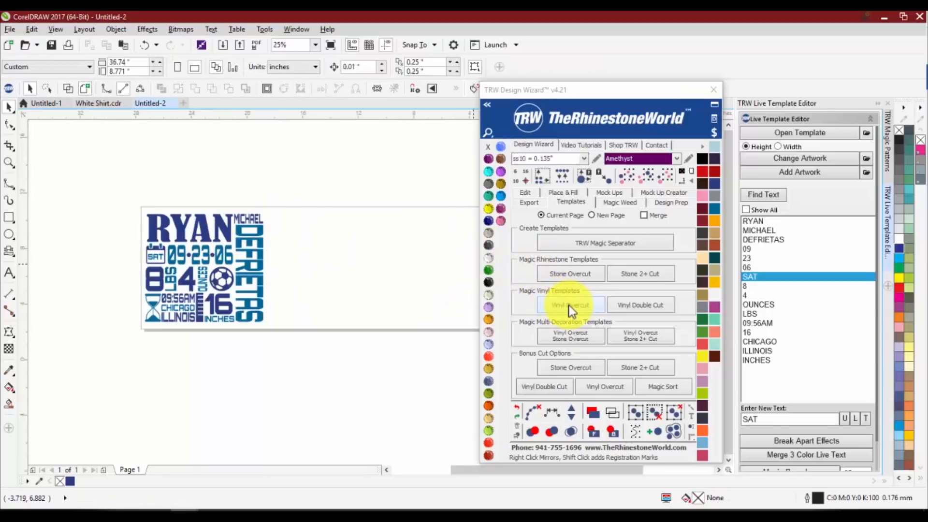
Create a Vinyl Overcut template from both welded color layers with the output set to New Page
drag(276, 188, 118, 357)
scroll(230, 305, down, 1)
scroll(257, 292, up, 1)
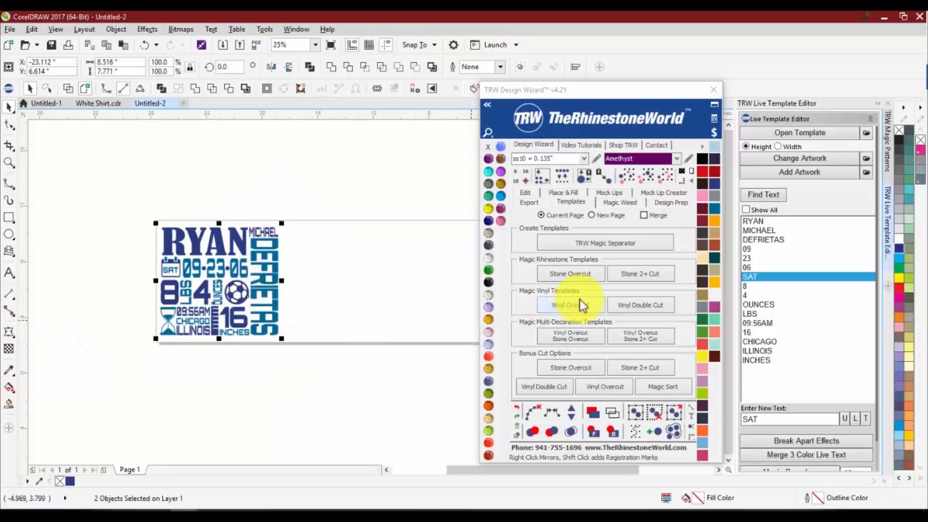
drag(595, 96, 590, 71)
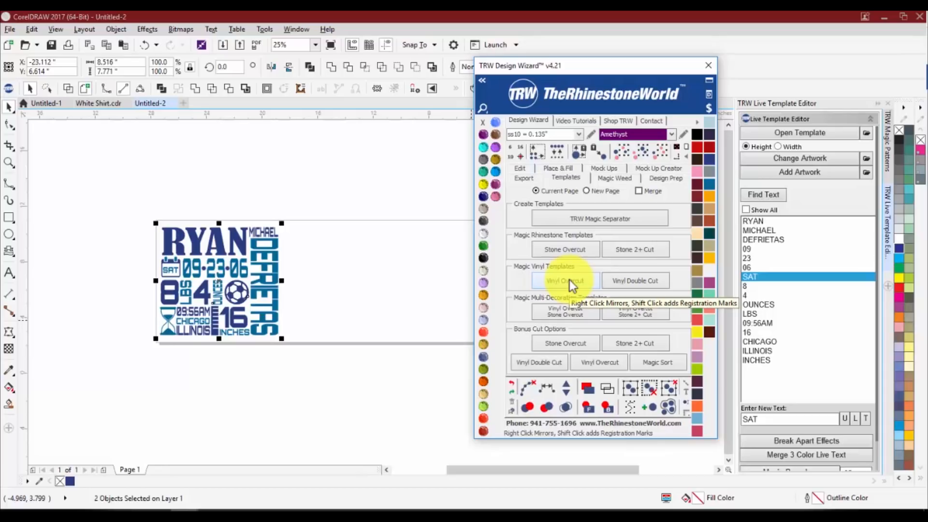
click(601, 192)
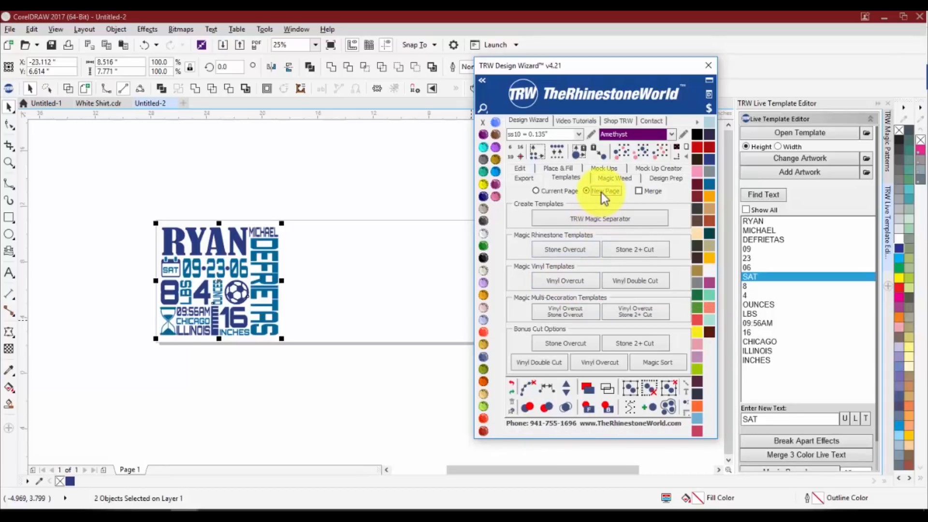
click(567, 284)
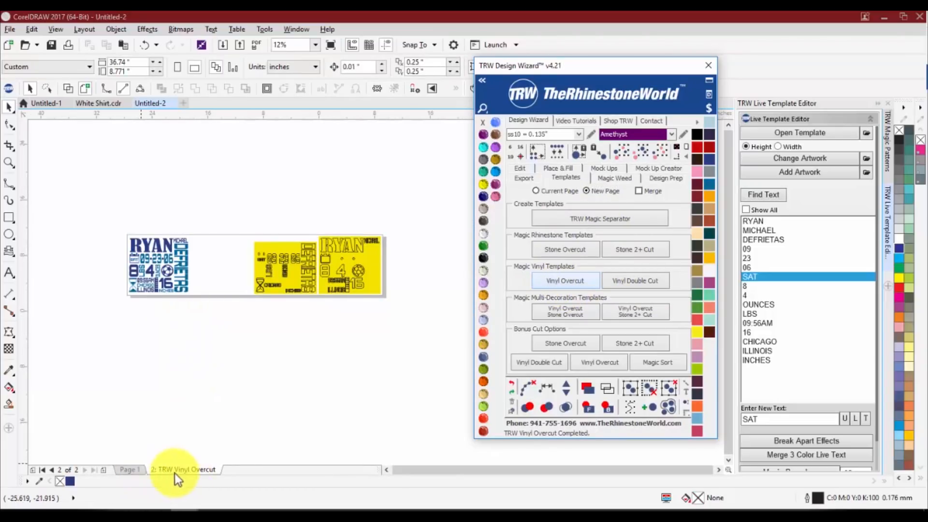
Try removing the yellow backgrounds from both Vinyl Overcut sheets, select the lighter blue layer's cut lines, and undo the deletions
scroll(252, 261, up, 2)
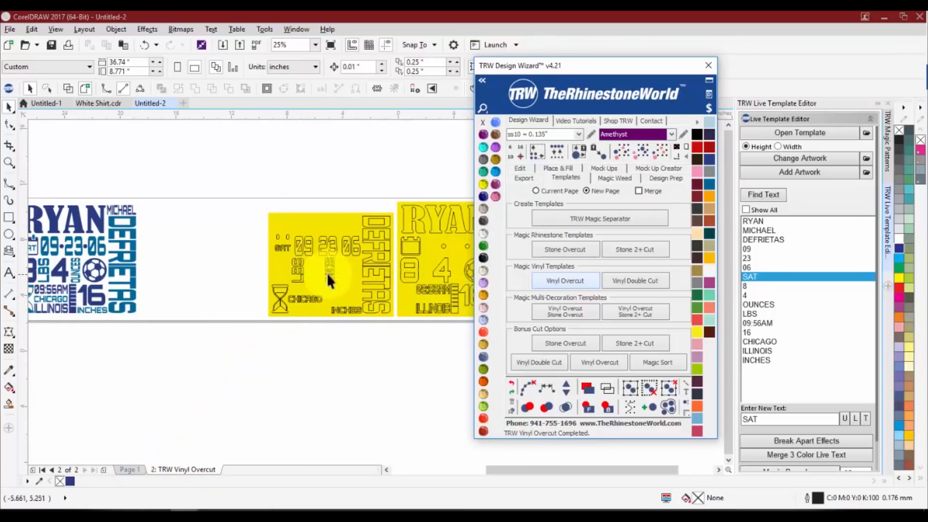
scroll(274, 219, up, 2)
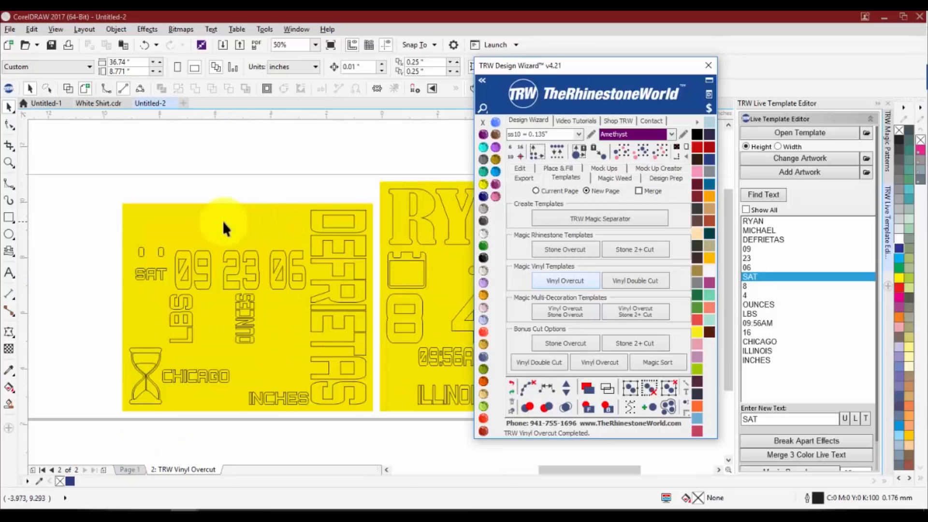
scroll(222, 221, down, 2)
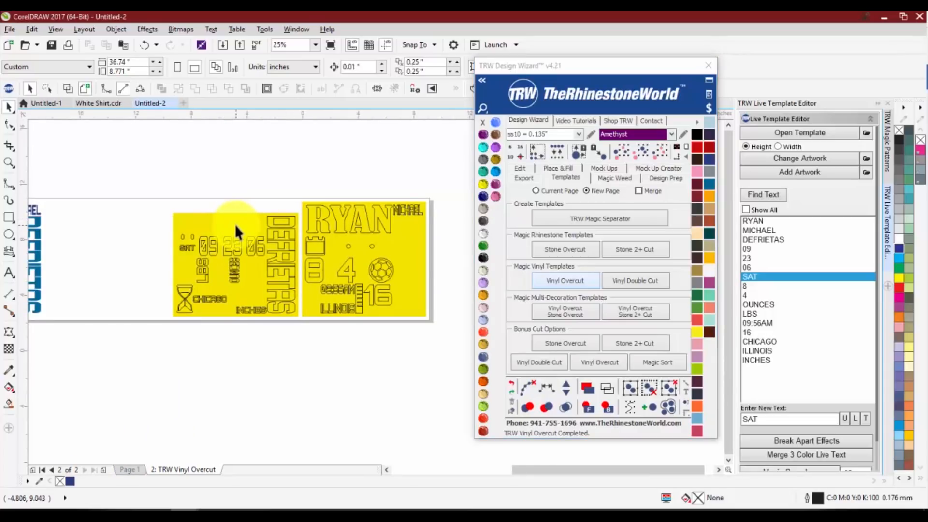
click(234, 224)
key(Delete)
click(391, 231)
key(Delete)
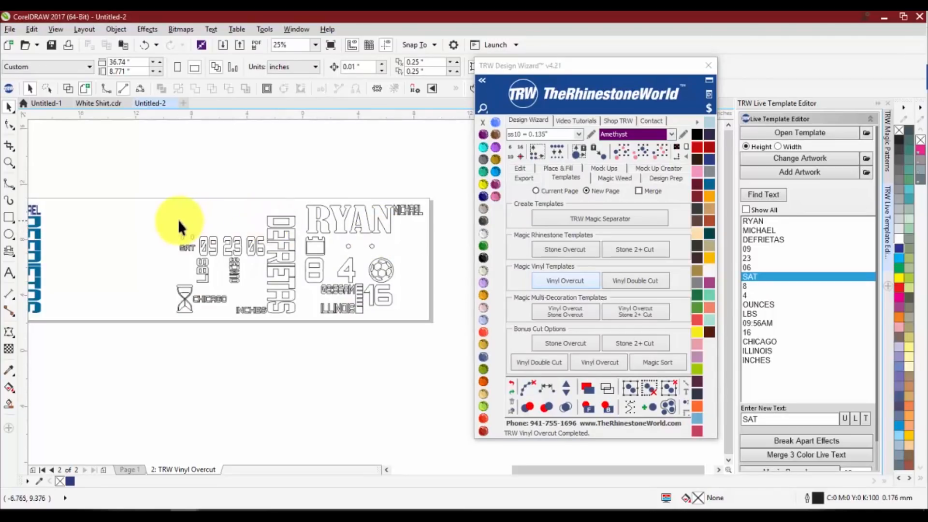
drag(162, 211, 297, 325)
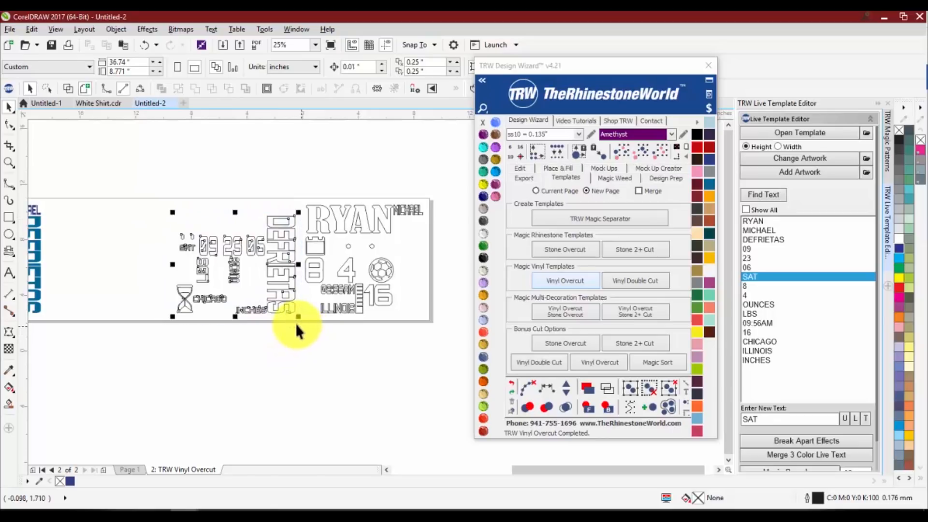
key(ctrl+z)
key(ctrl+z)
click(289, 341)
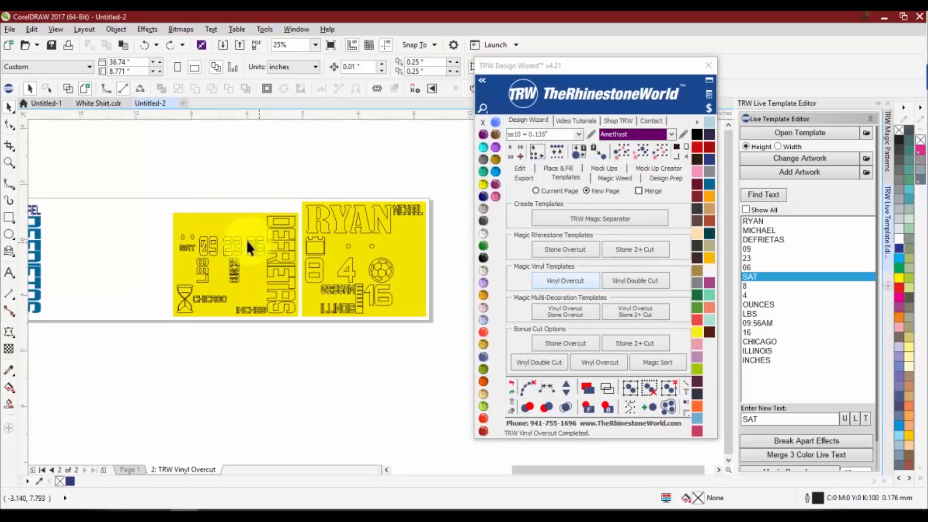
Delete the yellow background of each cut sheet and select the cut lines of the dark blue RYAN layer
click(234, 222)
key(Delete)
click(399, 231)
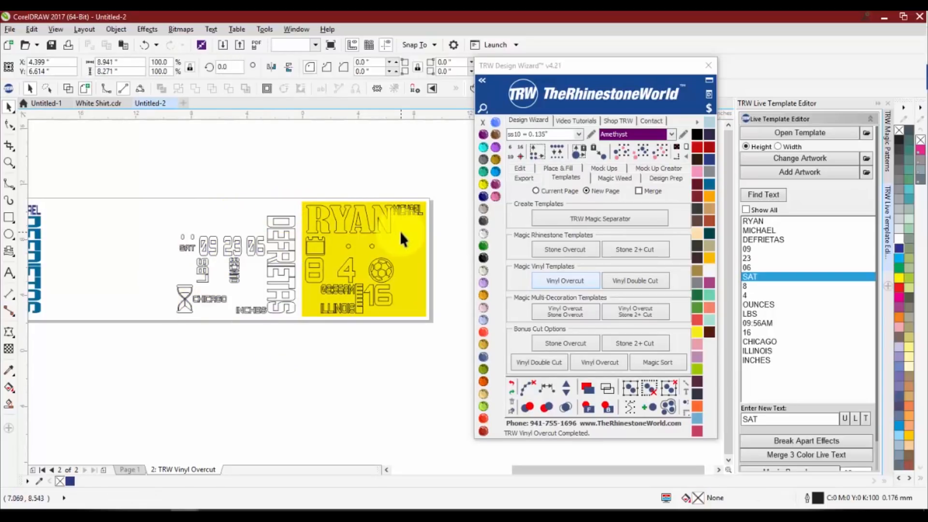
key(Delete)
drag(301, 193, 430, 323)
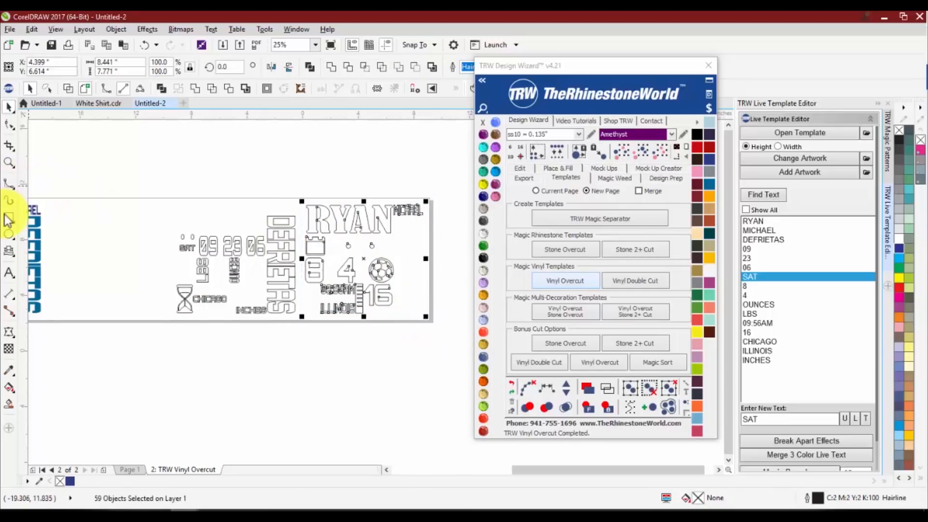
Draw a rectangle about 9.3 by 8.77 inches around the dark blue layer's cut lines as a weed border
click(269, 209)
click(9, 217)
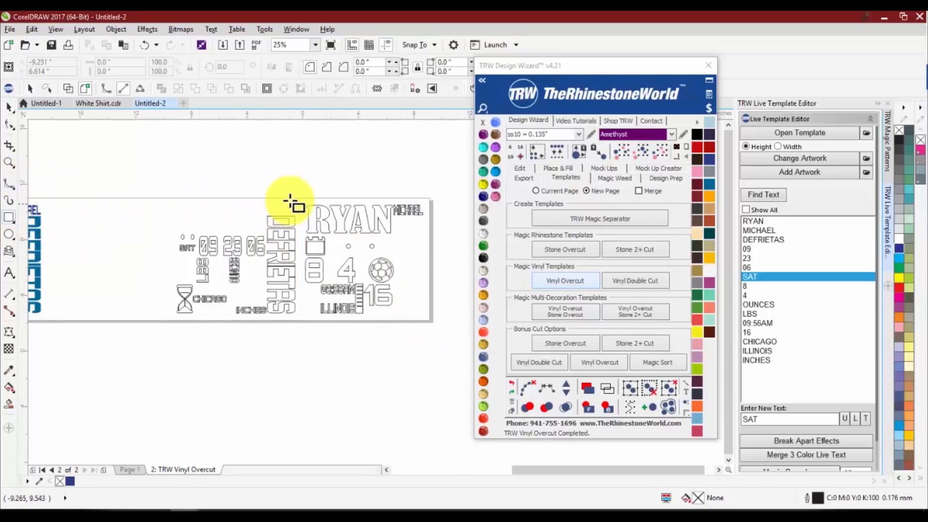
drag(302, 199, 431, 321)
key(space)
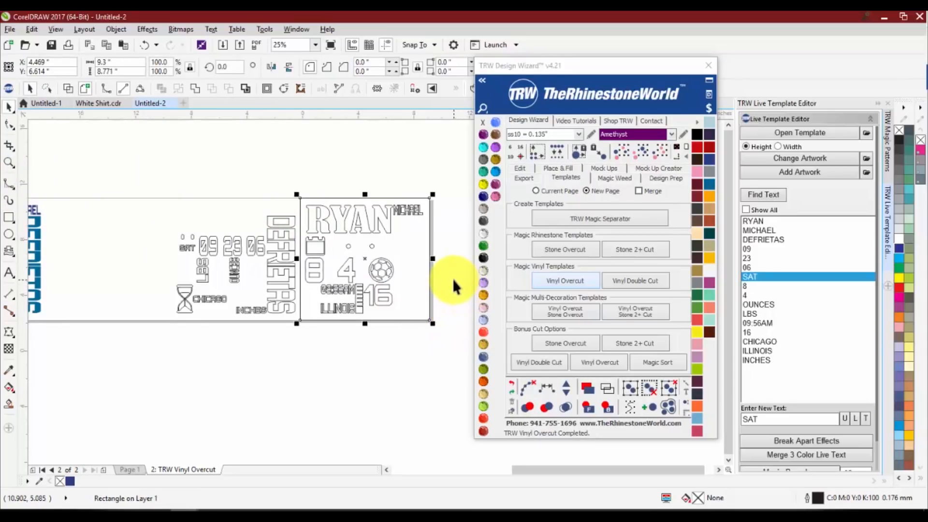
click(431, 338)
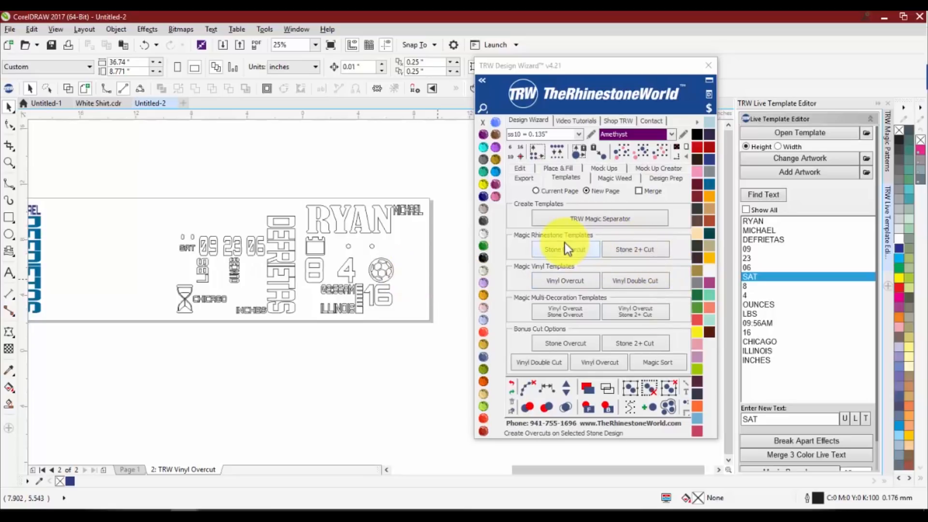
Delete the TRW Vinyl Overcut page and return to the artwork page
scroll(275, 176, down, 2)
scroll(231, 214, up, 2)
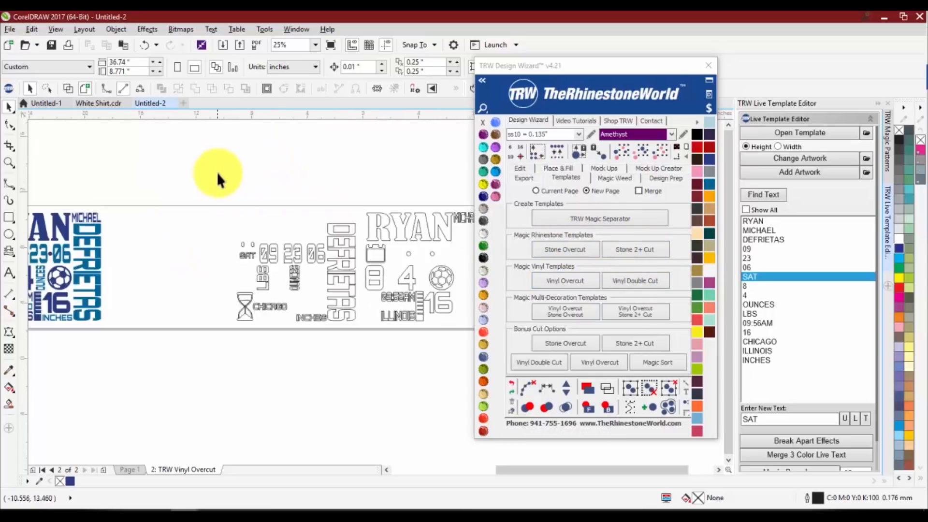
scroll(205, 185, down, 2)
right_click(188, 465)
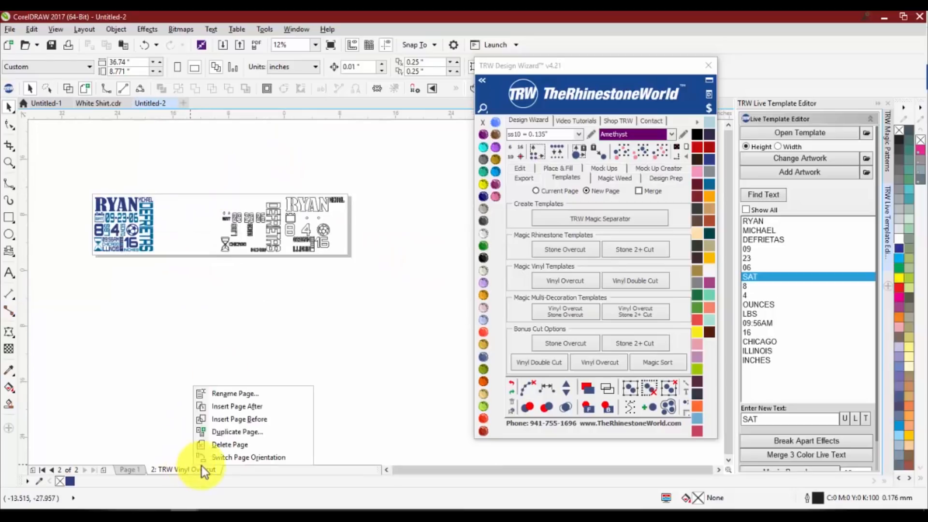
click(225, 444)
scroll(77, 175, up, 2)
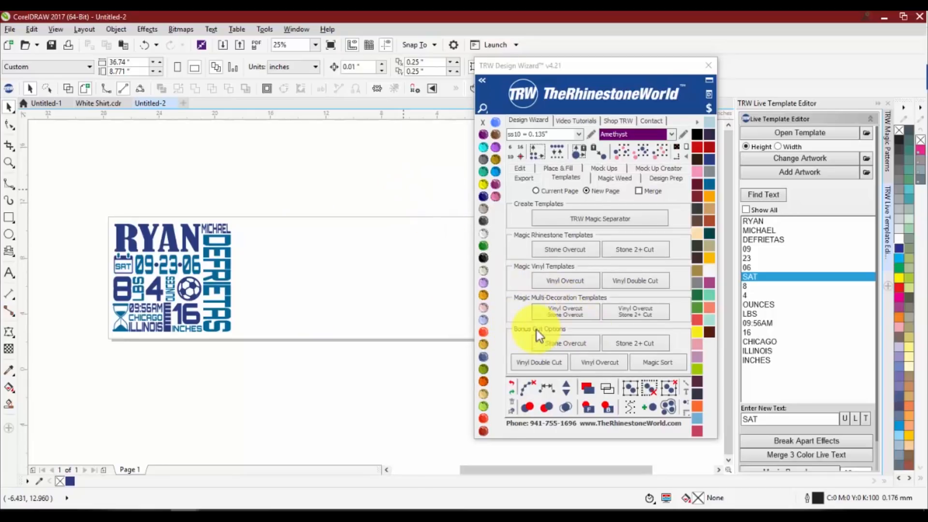
Create another Vinyl Overcut template from both color layers on a new page, check its RYAN sheet, and undo the template
drag(255, 193, 73, 364)
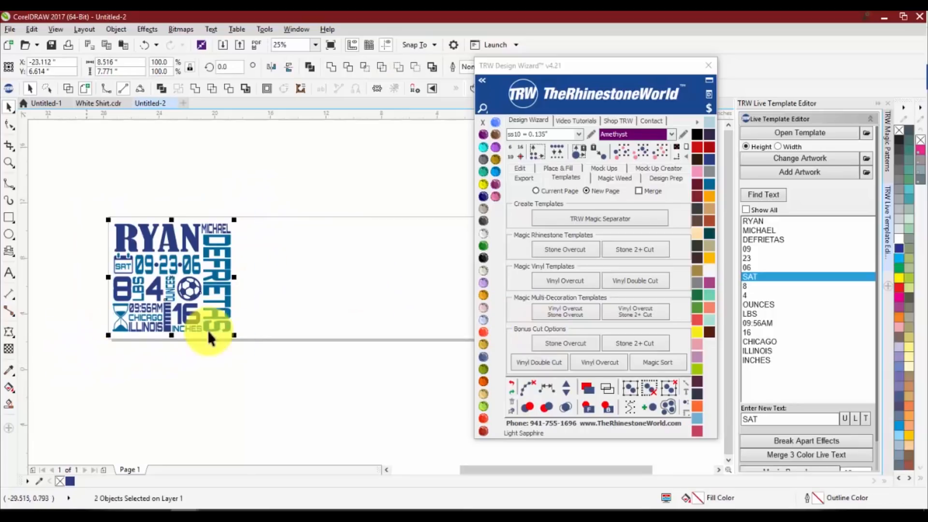
click(581, 281)
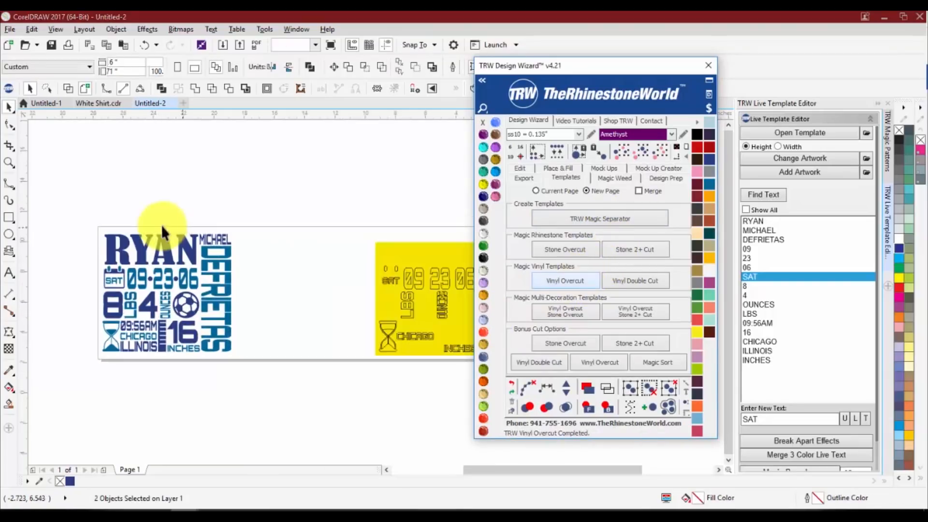
drag(219, 183, 385, 328)
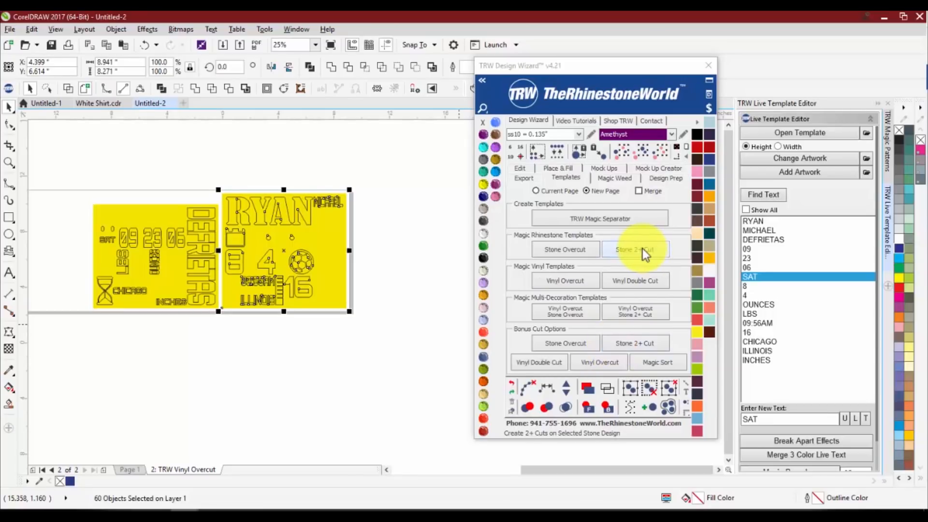
click(363, 288)
scroll(363, 277, down, 2)
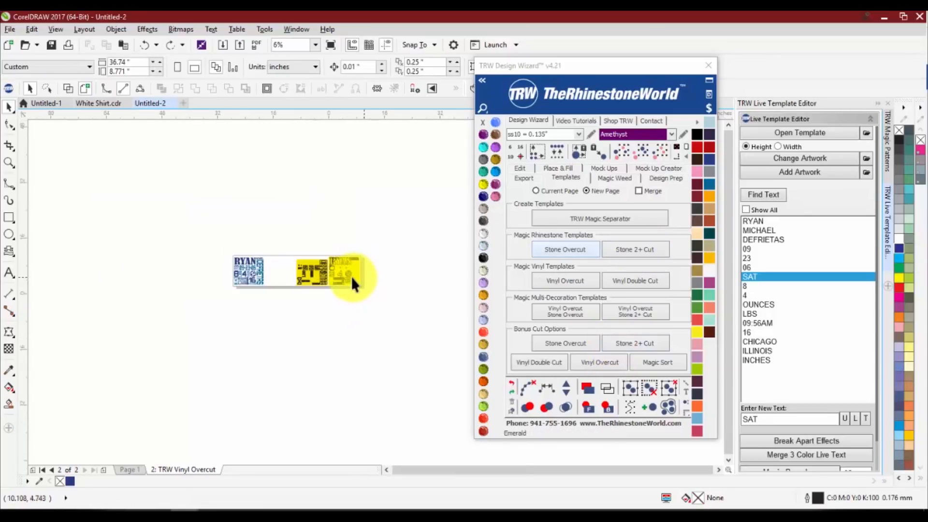
key(ctrl+z)
scroll(276, 275, up, 1)
key(ctrl+z)
scroll(262, 271, down, 2)
scroll(227, 242, down, 2)
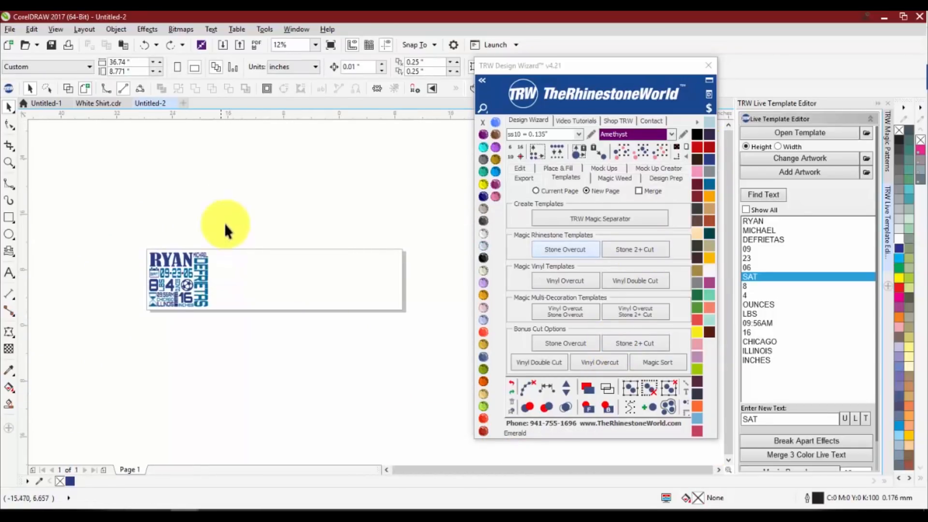
Separate the artwork's two color layers onto a new page with TRW Magic Separator
click(561, 218)
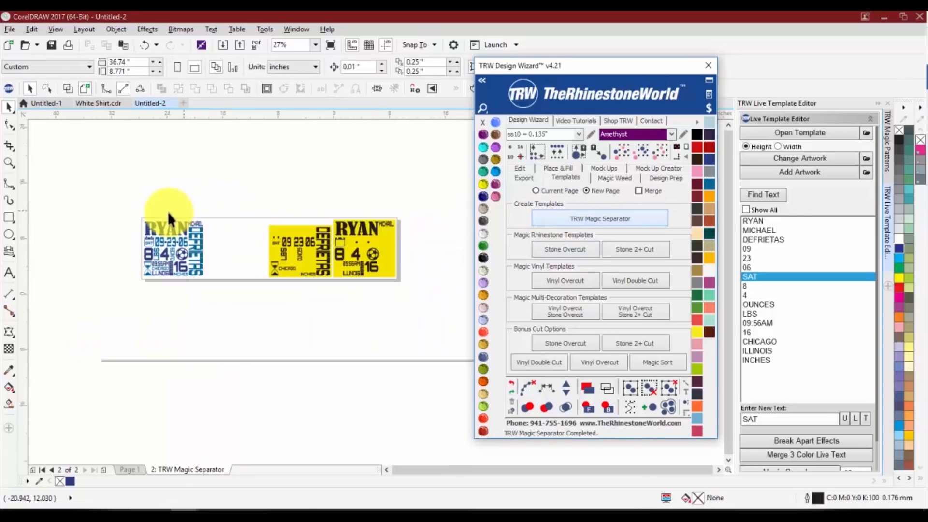
scroll(361, 240, up, 2)
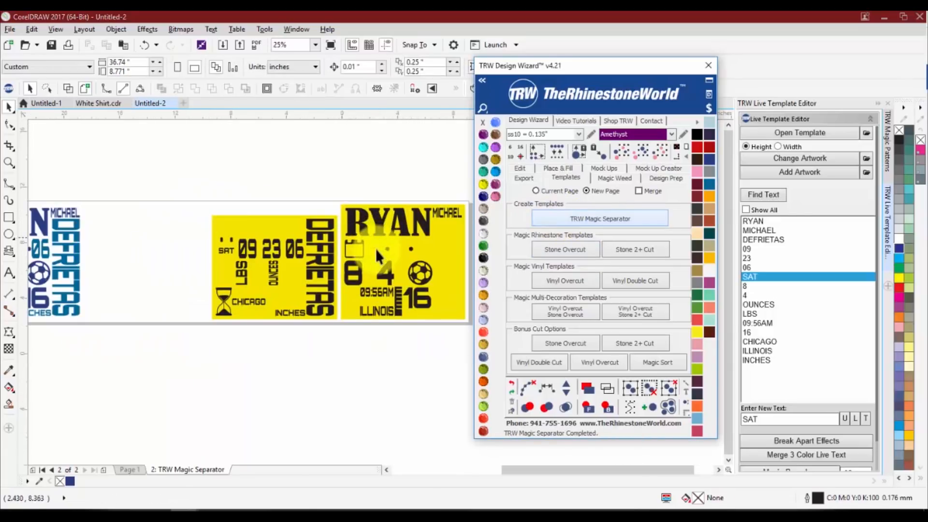
Try a Magic Vinyl Template overcut on the separated lighter blue sheet and undo it
drag(191, 194, 340, 342)
click(575, 277)
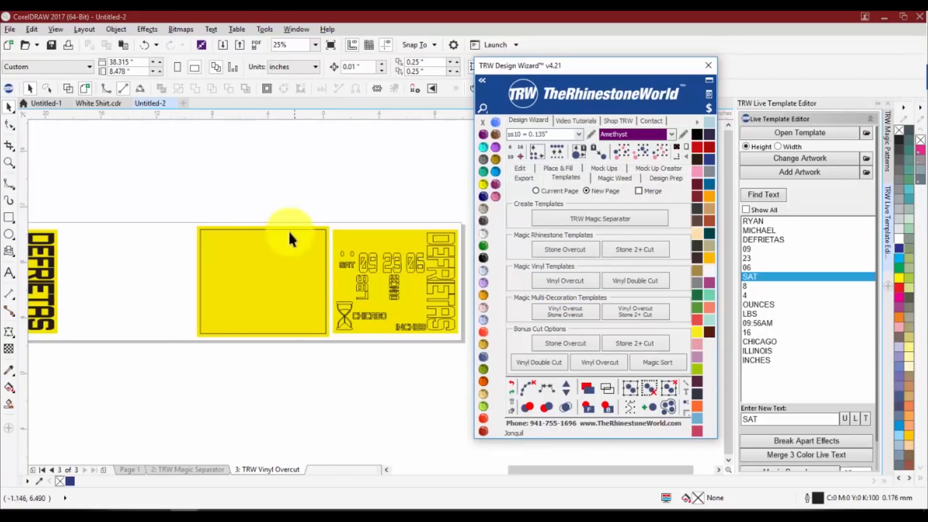
scroll(233, 198, down, 2)
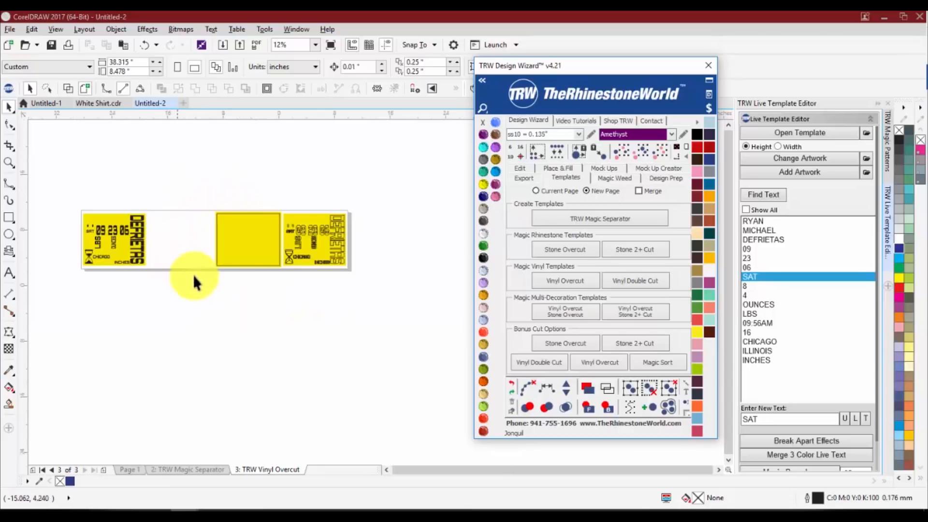
click(204, 304)
key(ctrl+z)
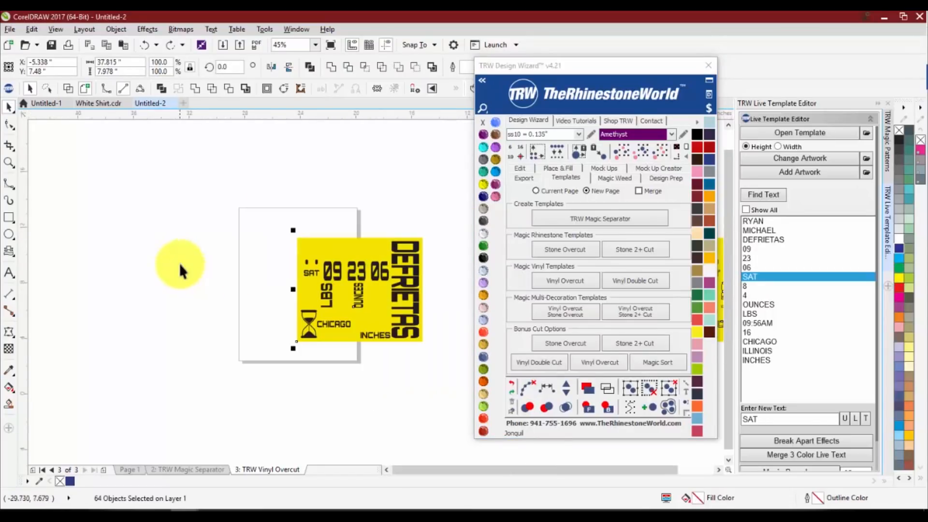
key(ctrl+z)
scroll(214, 273, down, 1)
scroll(319, 284, up, 1)
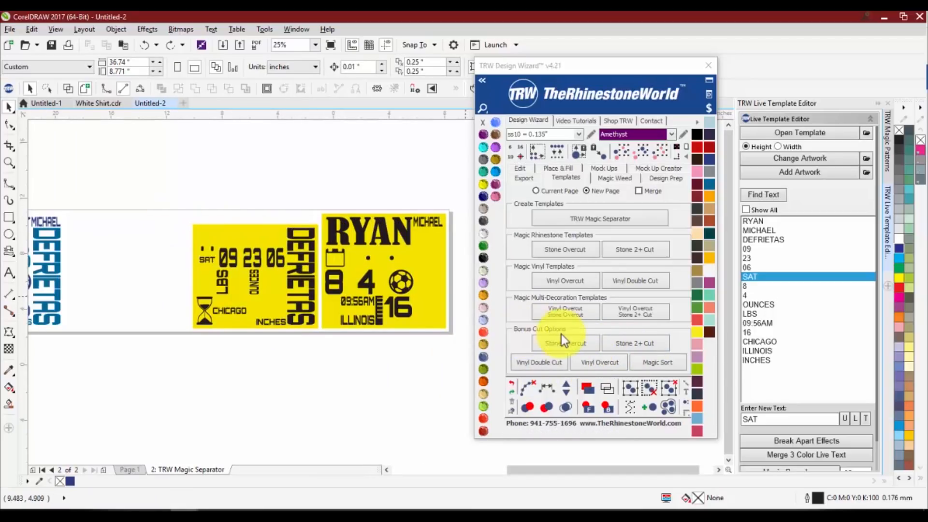
Create a Vinyl Overcut from the separated lighter blue sheet on a new page using the bonus cut options
drag(164, 220, 321, 343)
click(589, 365)
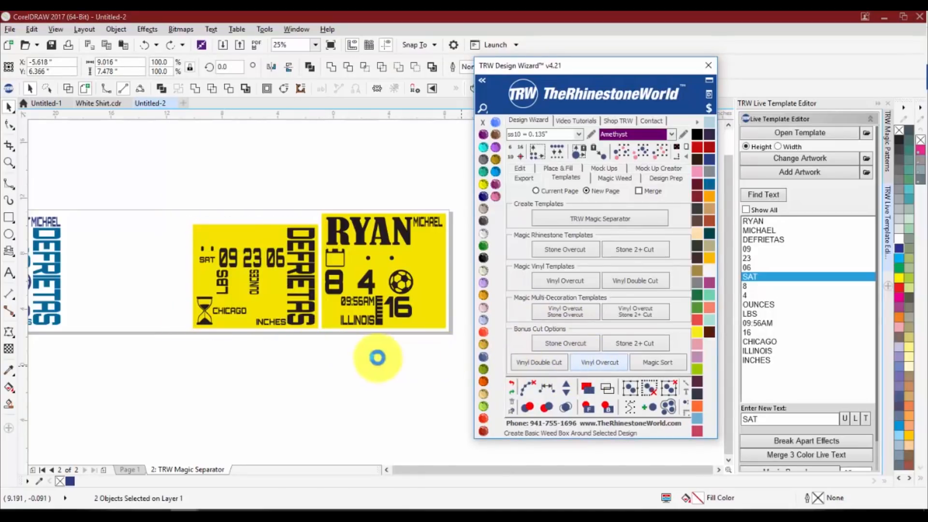
click(127, 266)
scroll(140, 300, down, 2)
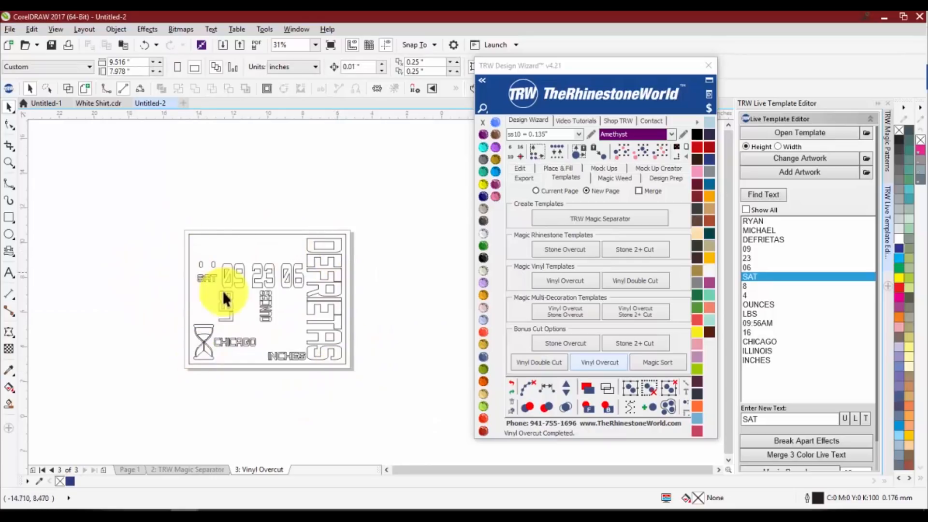
Return to the TRW Magic Separator page and delete the separated color sheets beside the baby stats artwork
click(169, 469)
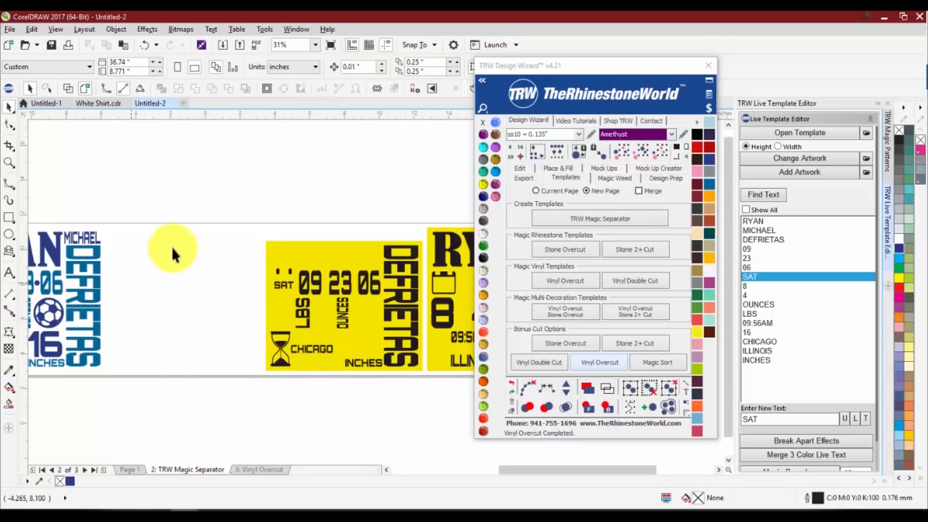
scroll(172, 246, down, 2)
drag(191, 222, 414, 340)
key(Delete)
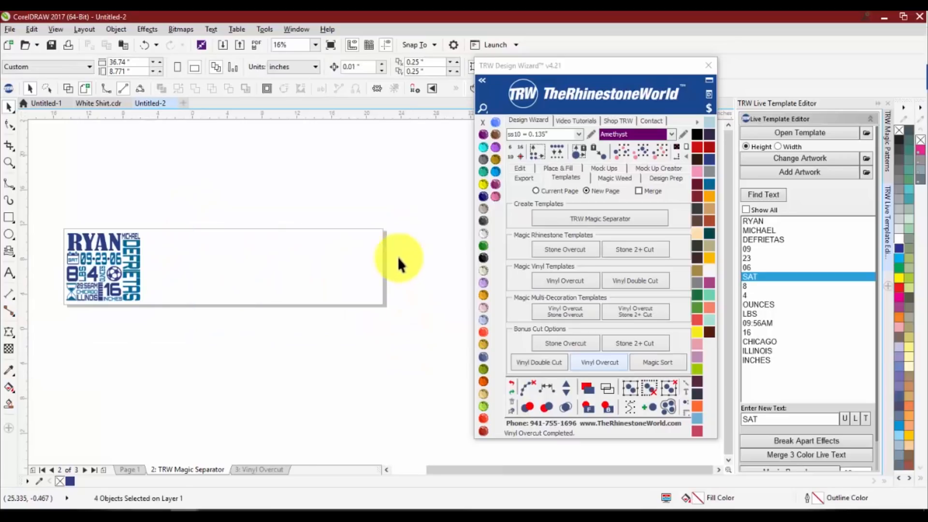
scroll(45, 242, up, 2)
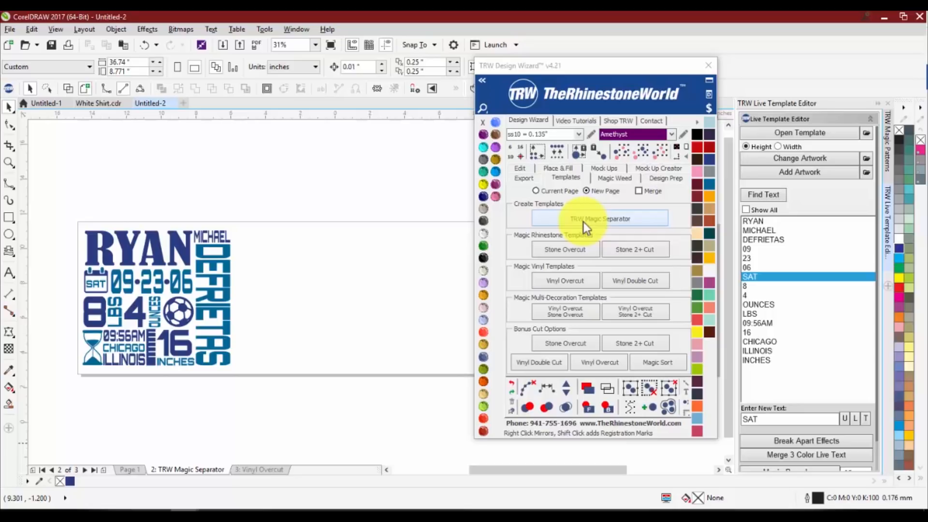
Create a Magic Vinyl Template overcut with registration marks from both color layers of the artwork on a new page
drag(265, 196, 327, 288)
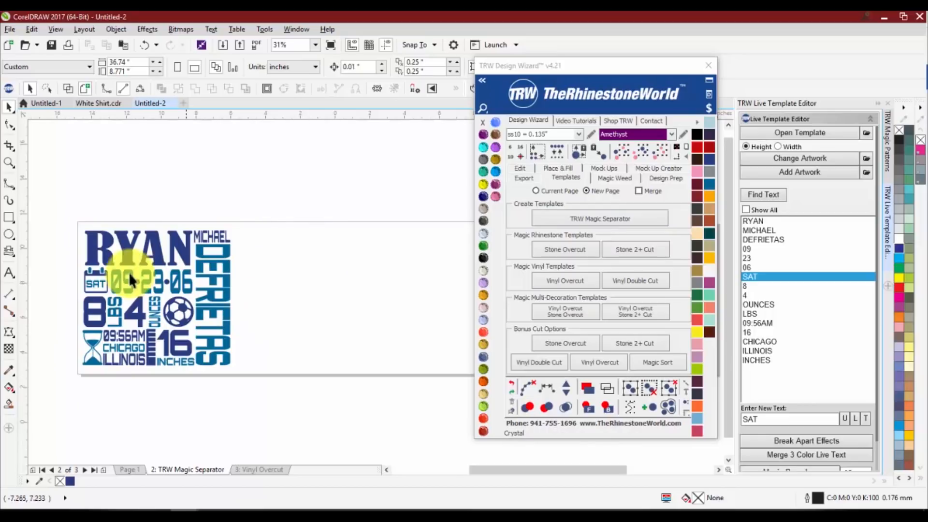
drag(54, 210, 254, 366)
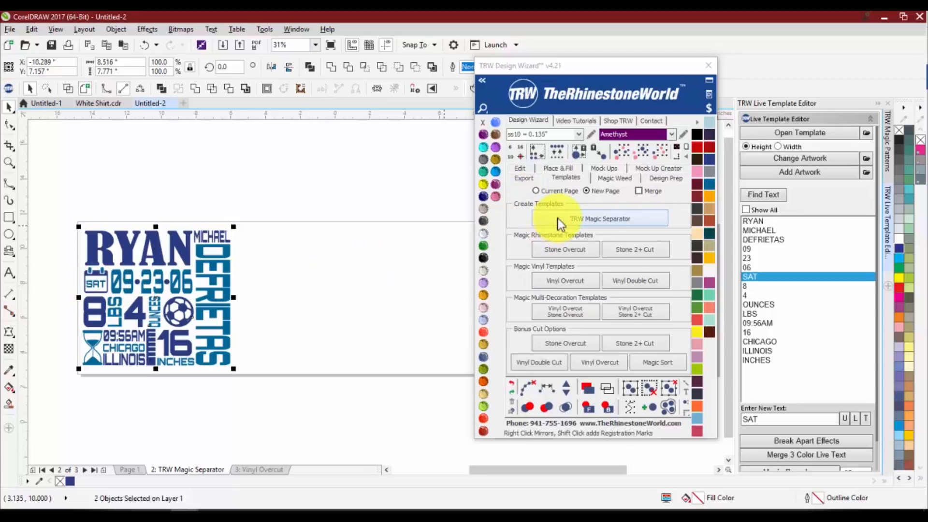
click(558, 283)
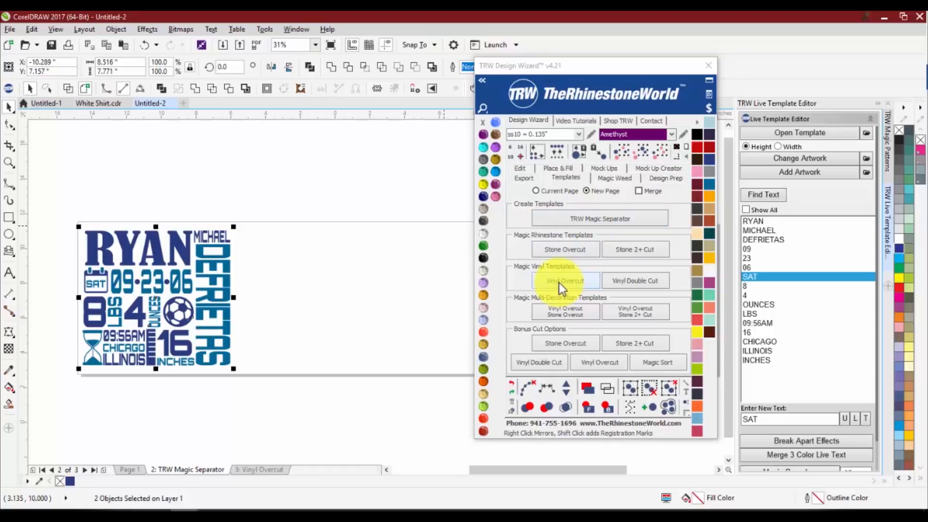
scroll(355, 259, up, 2)
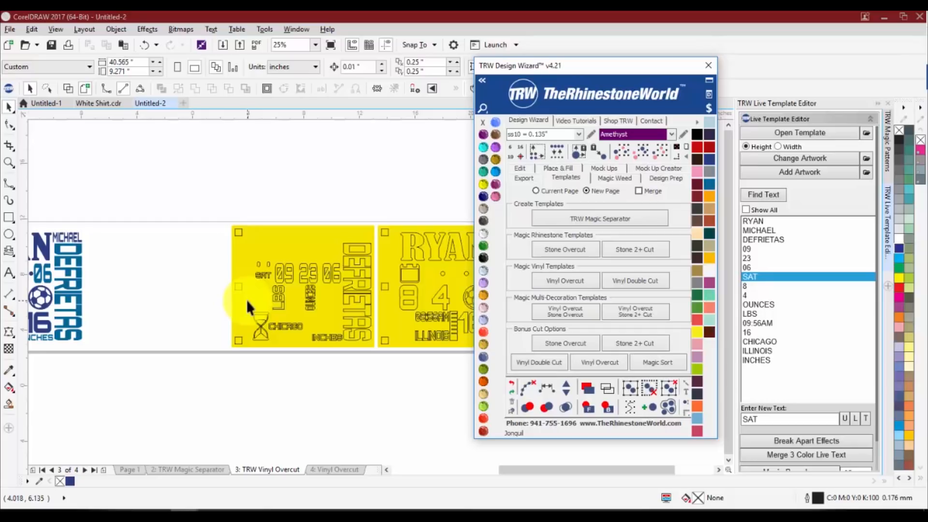
scroll(218, 249, down, 2)
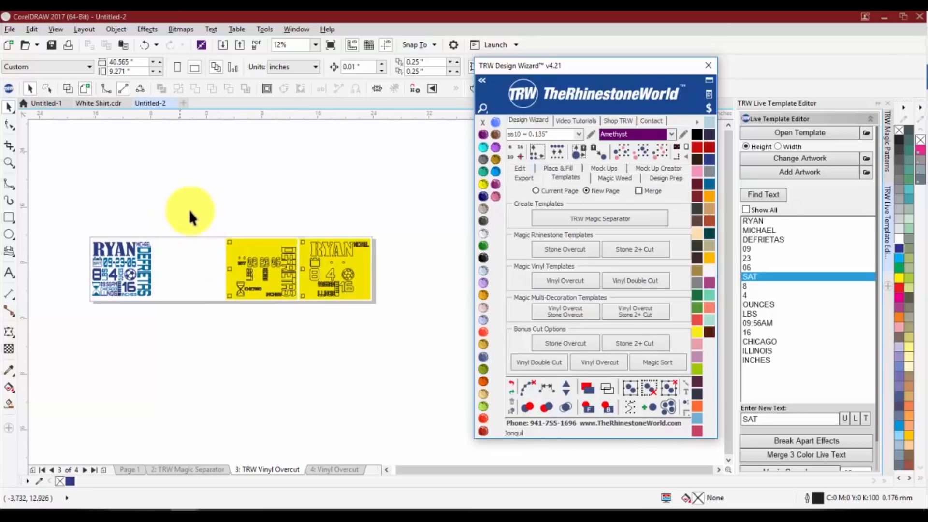
Delete the yellow overcut sheets with registration marks from the TRW Vinyl Overcut page, keeping the original artwork
drag(189, 210, 439, 331)
key(Delete)
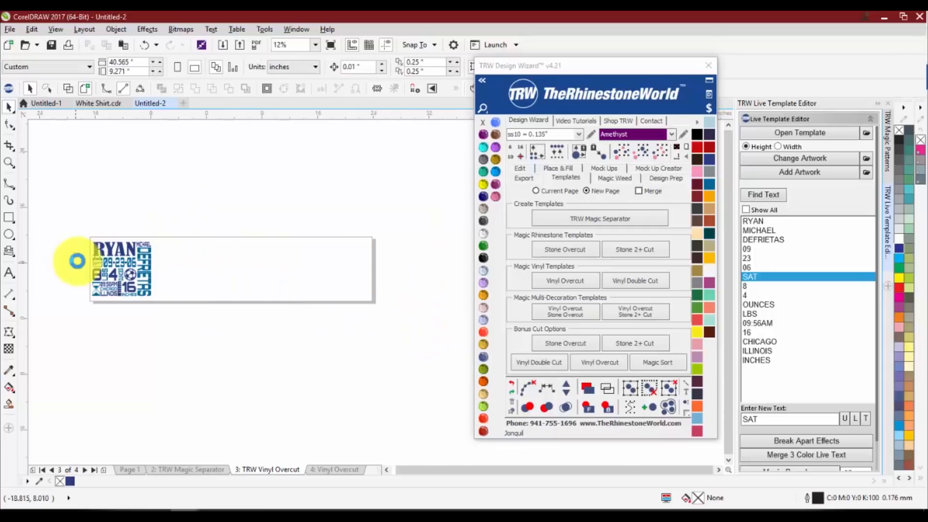
scroll(77, 256, up, 2)
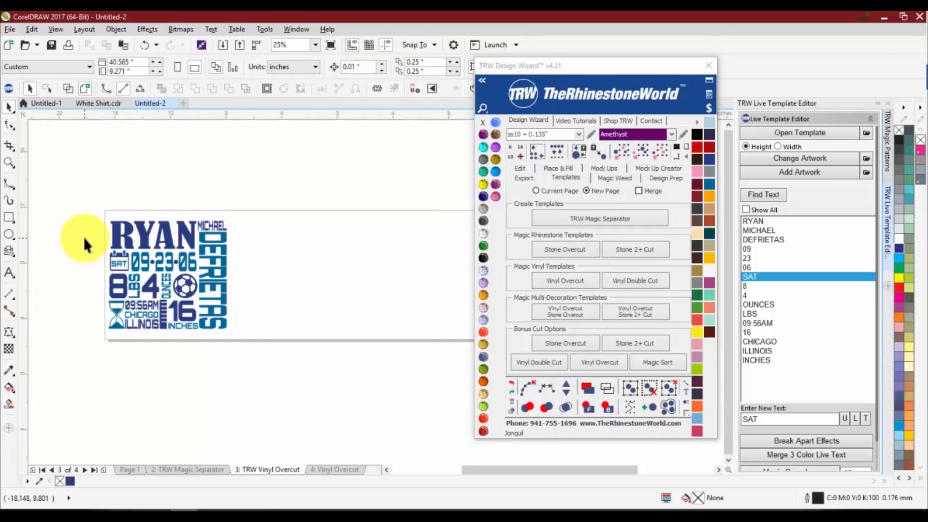
Separate both color layers of the artwork into mirrored sheets on a new page with TRW Magic Separator
drag(76, 195, 262, 369)
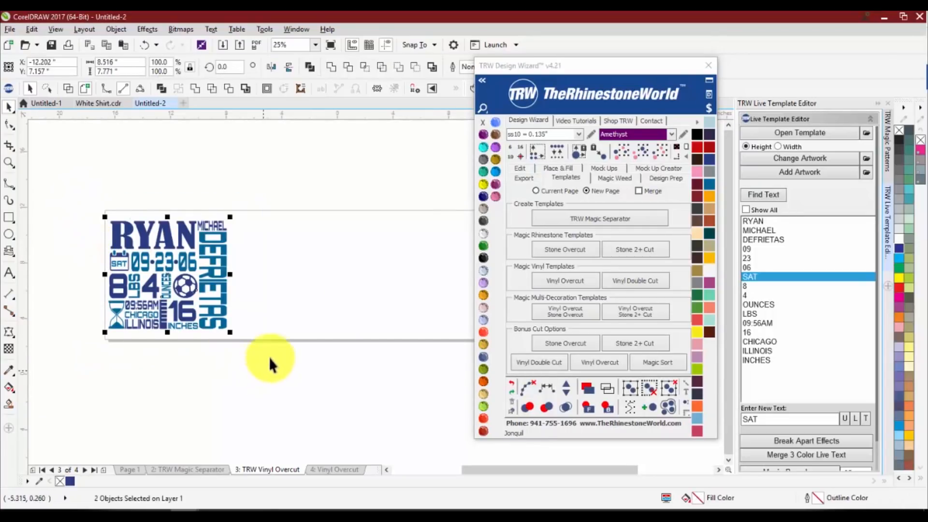
click(564, 216)
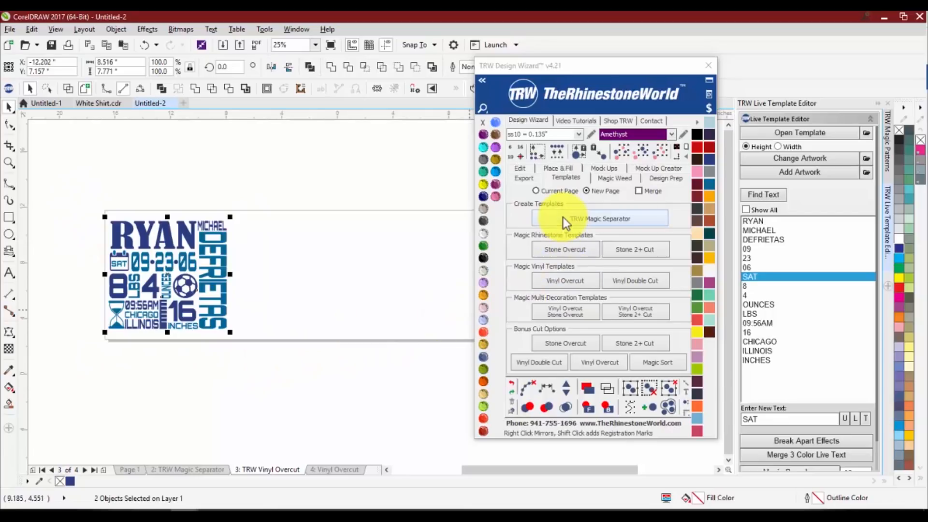
scroll(349, 266, up, 2)
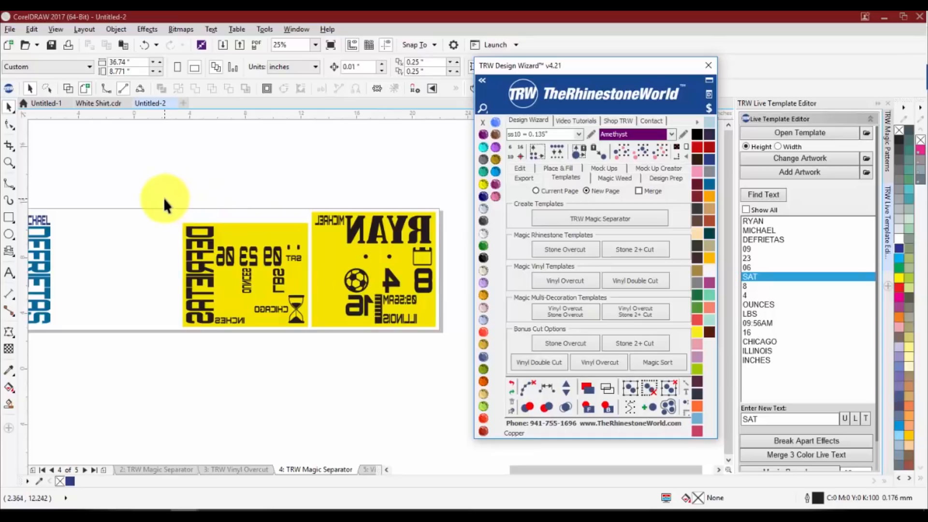
Delete the mirrored separation sheets from the new TRW Magic Separator page and close the TRW Design Wizard
drag(163, 197, 454, 344)
key(Delete)
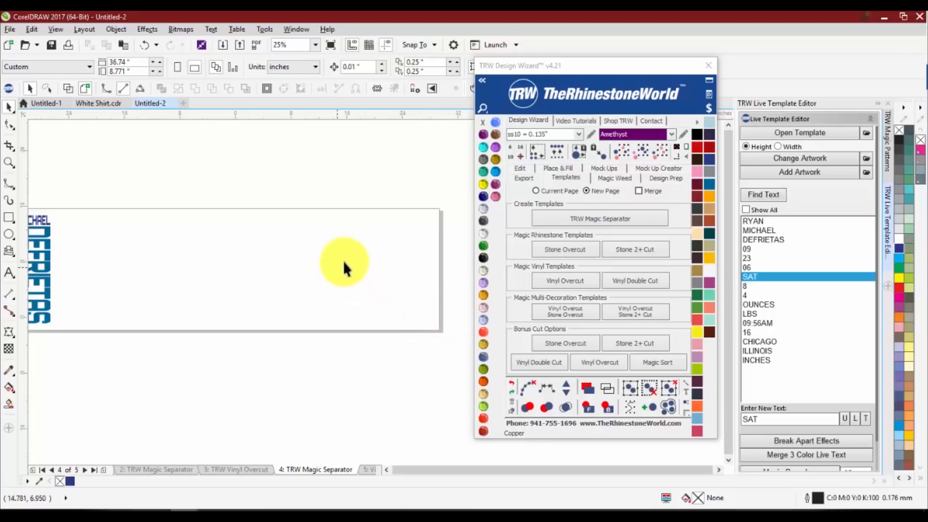
scroll(149, 263, left, 3)
scroll(141, 266, up, 2)
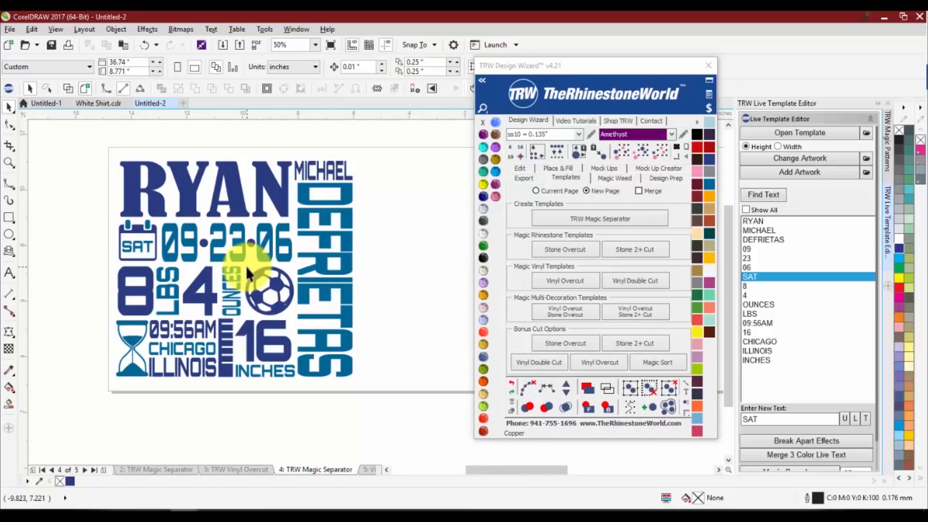
click(707, 66)
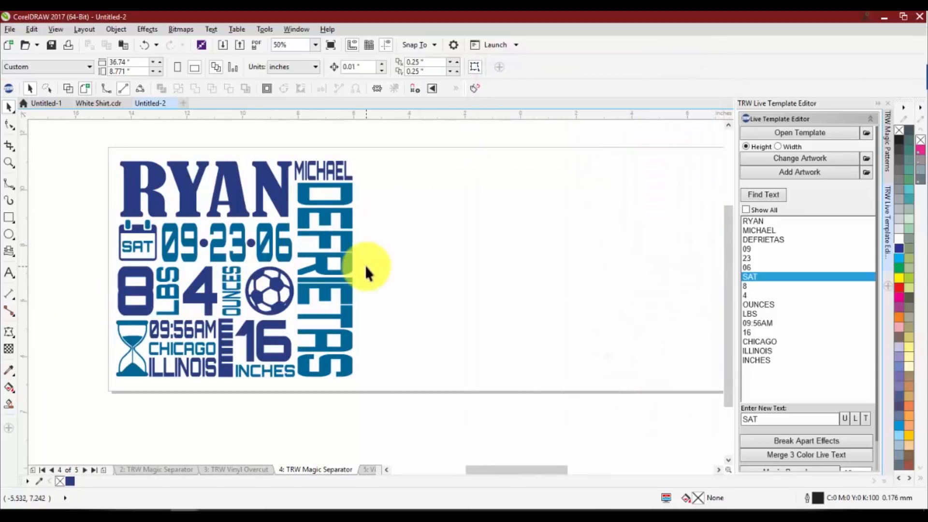
Open the Braden River Pirates soccer live template from the TRW Live Templates Volume 3 Templates folder and deselect it
click(806, 134)
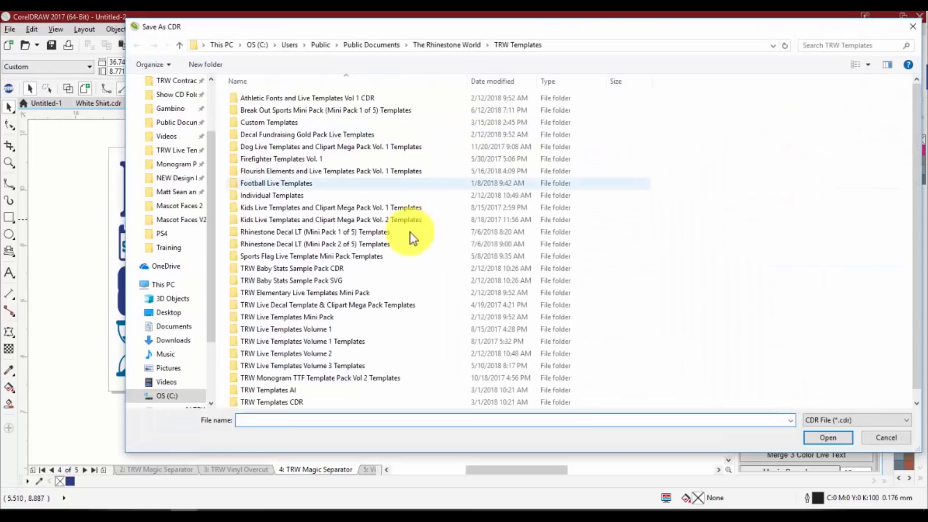
scroll(363, 301, down, 1)
double_click(343, 349)
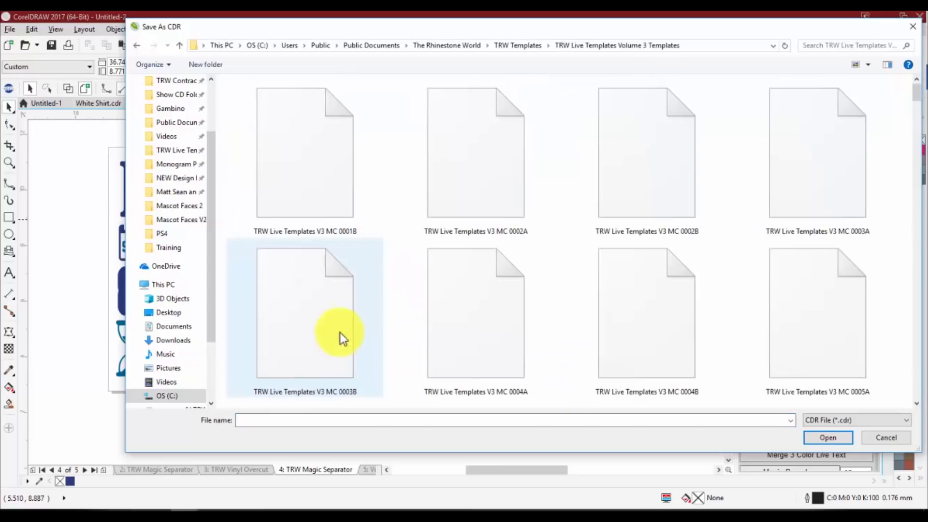
scroll(439, 255, down, 15)
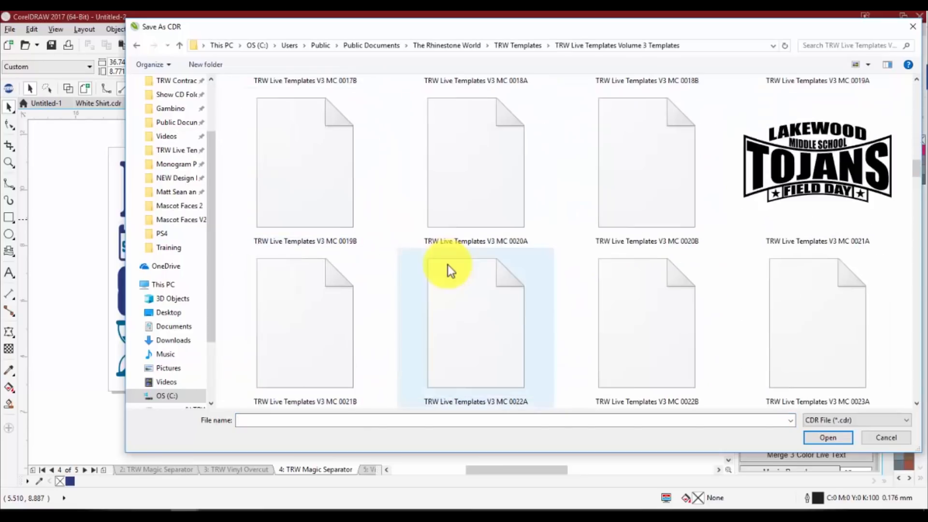
scroll(456, 270, down, 12)
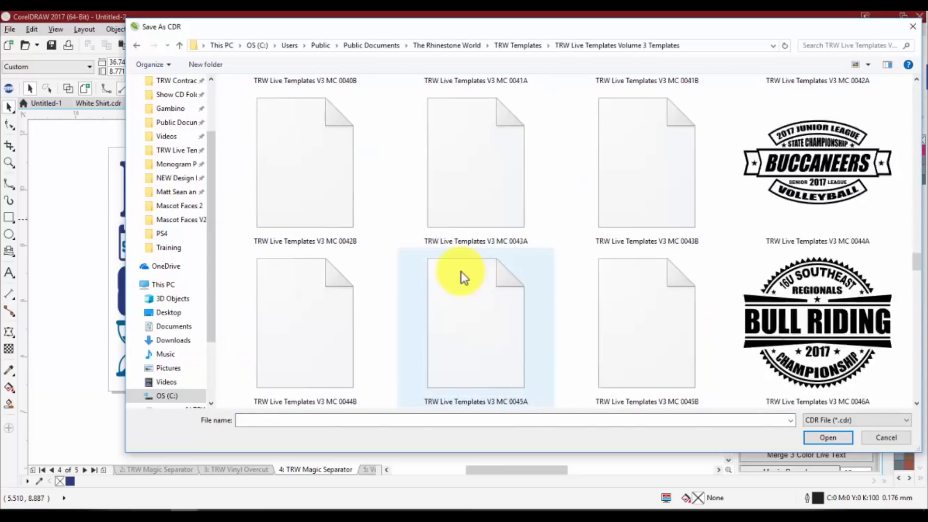
scroll(461, 273, down, 12)
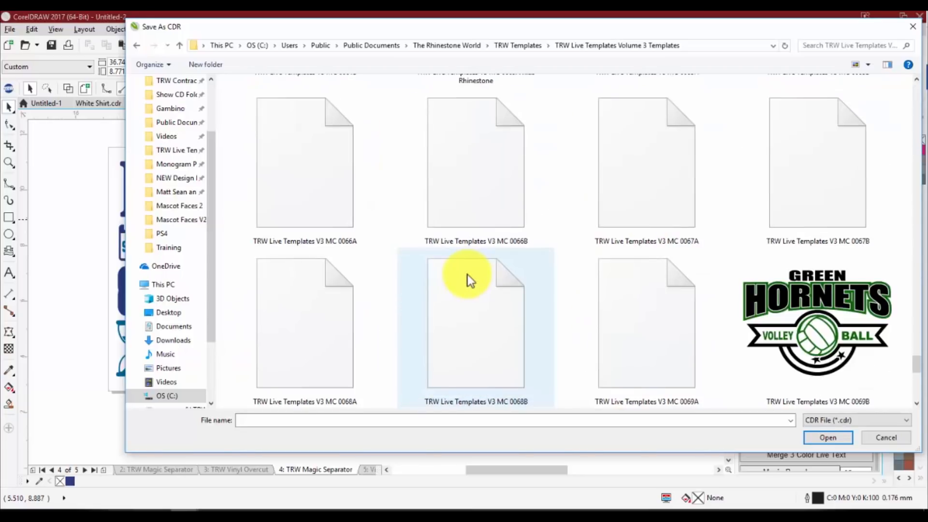
scroll(469, 279, down, 3)
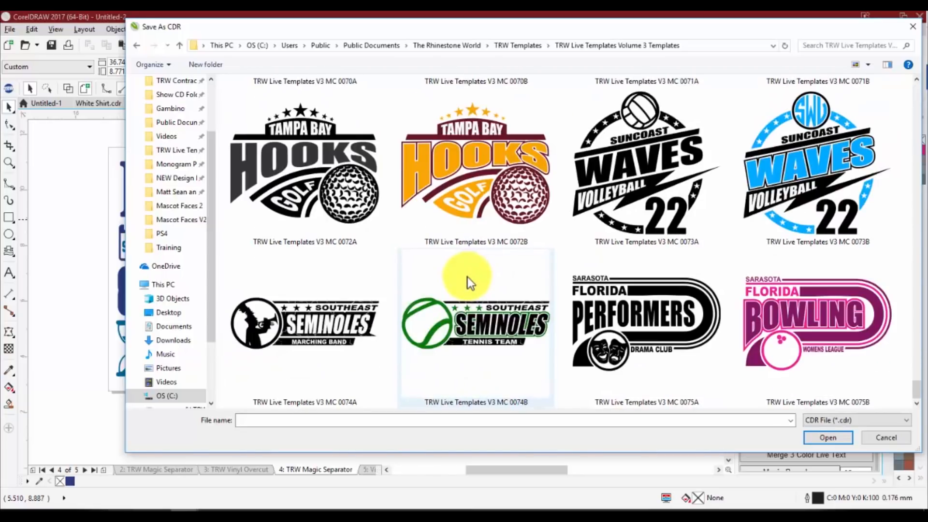
scroll(464, 248, down, 5)
double_click(453, 144)
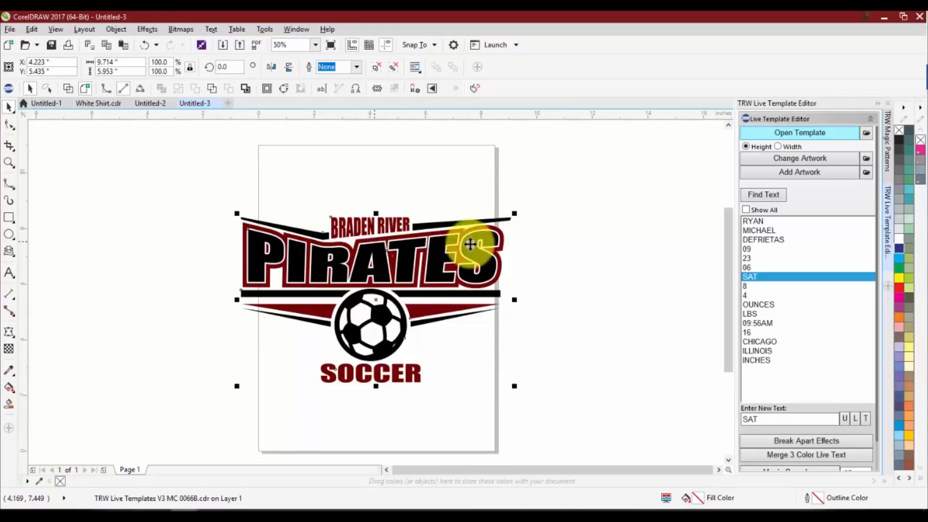
click(614, 208)
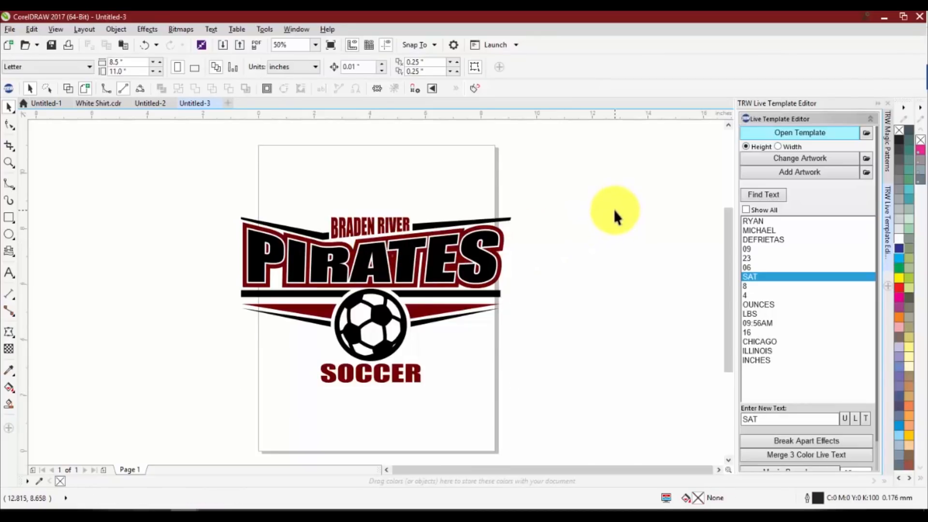
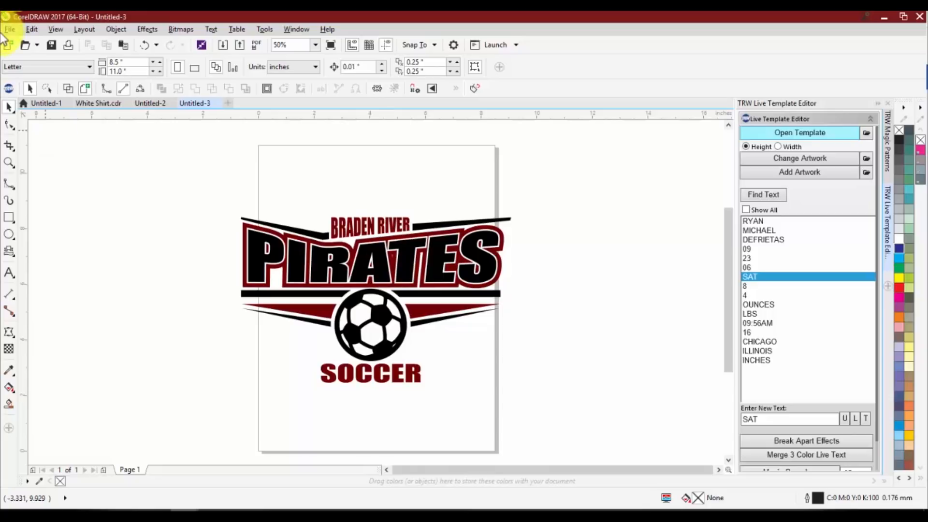
Open the TRW Design Wizard and highlight the ss10 stone size setting
click(9, 88)
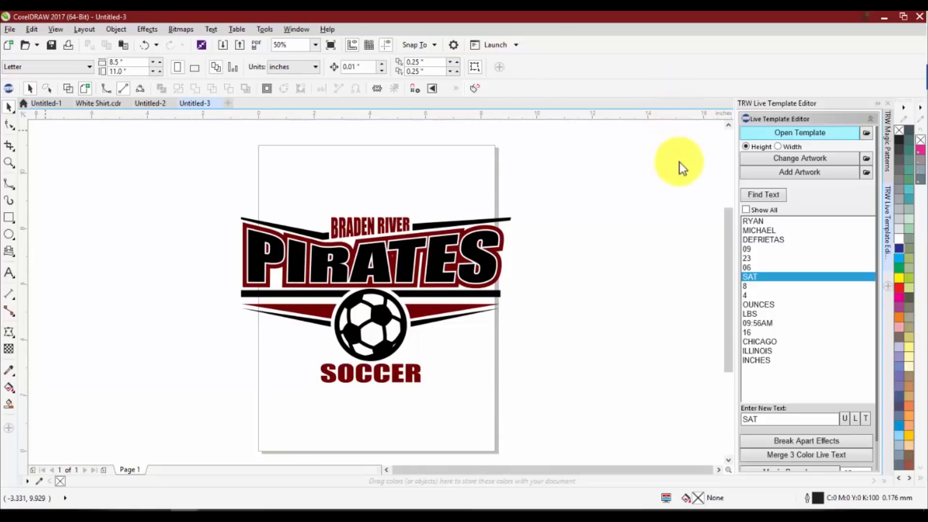
drag(595, 63, 667, 79)
click(586, 152)
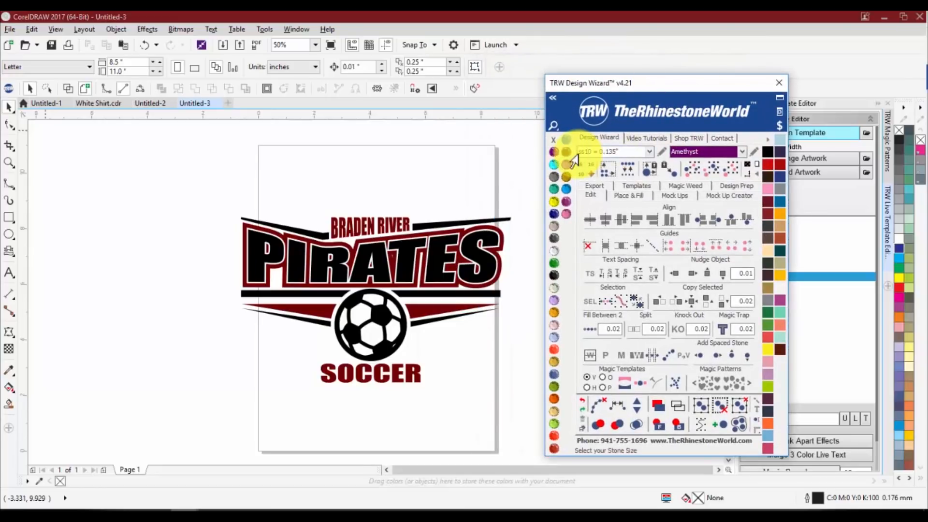
click(625, 149)
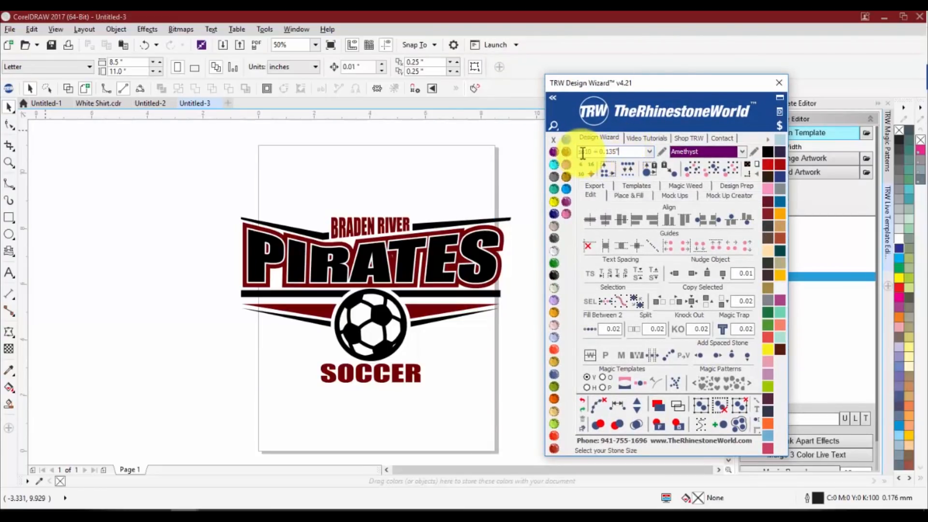
drag(580, 153, 618, 151)
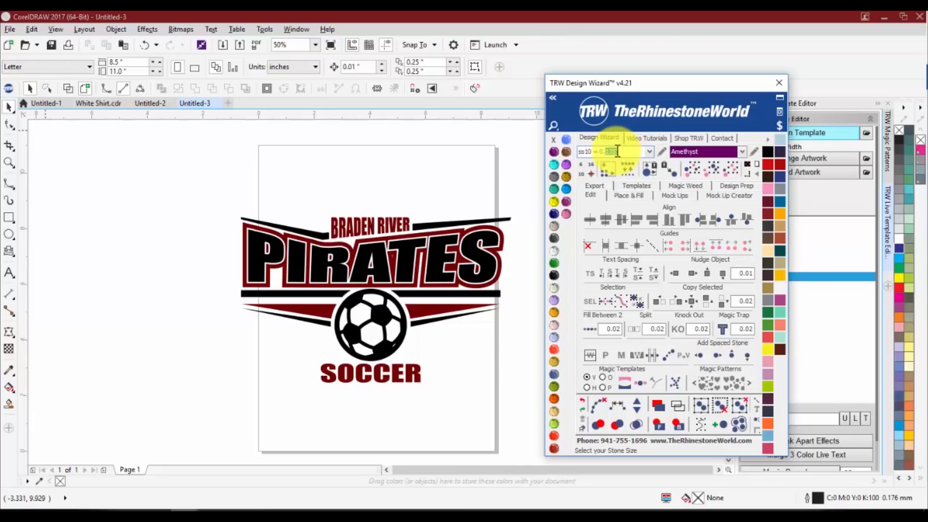
Review the ss10 entry's fixed size in the stone size editor, save the list, and close the Design Wizard
click(662, 152)
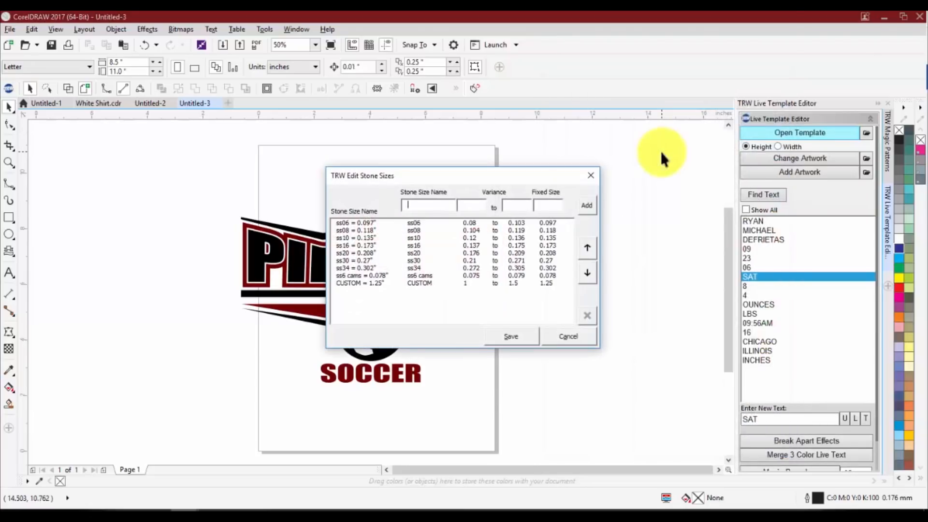
click(363, 238)
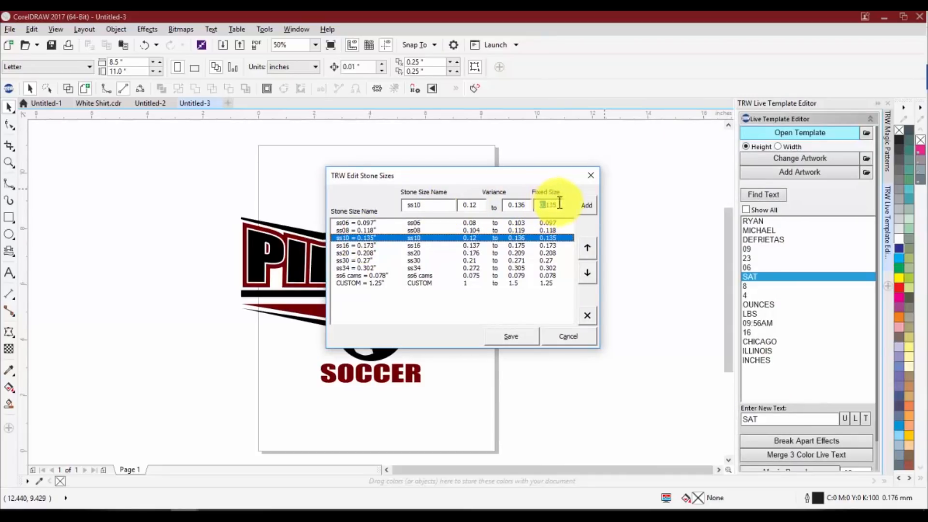
drag(560, 206, 547, 209)
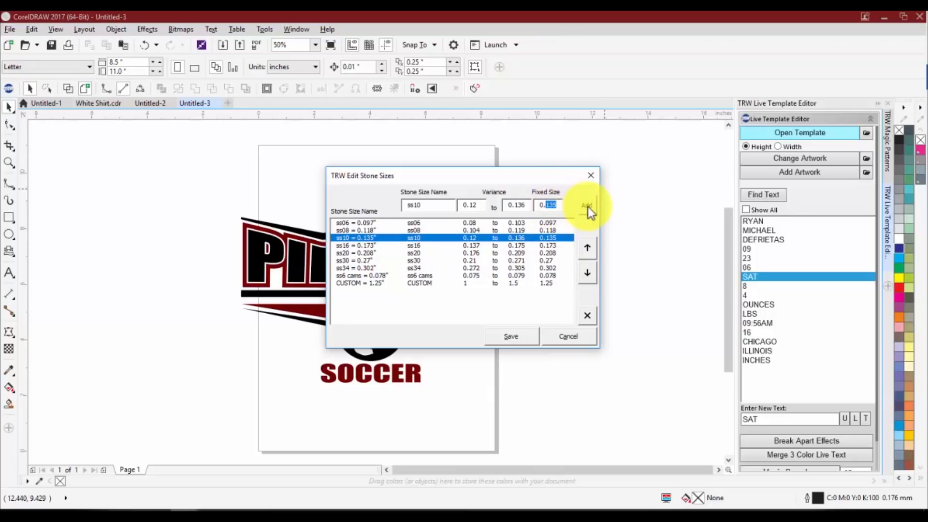
click(524, 338)
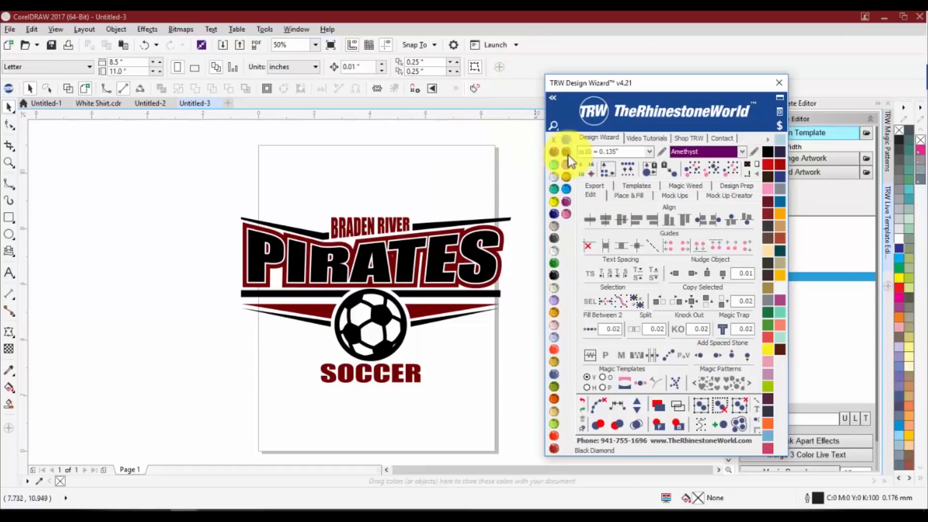
drag(625, 151, 605, 152)
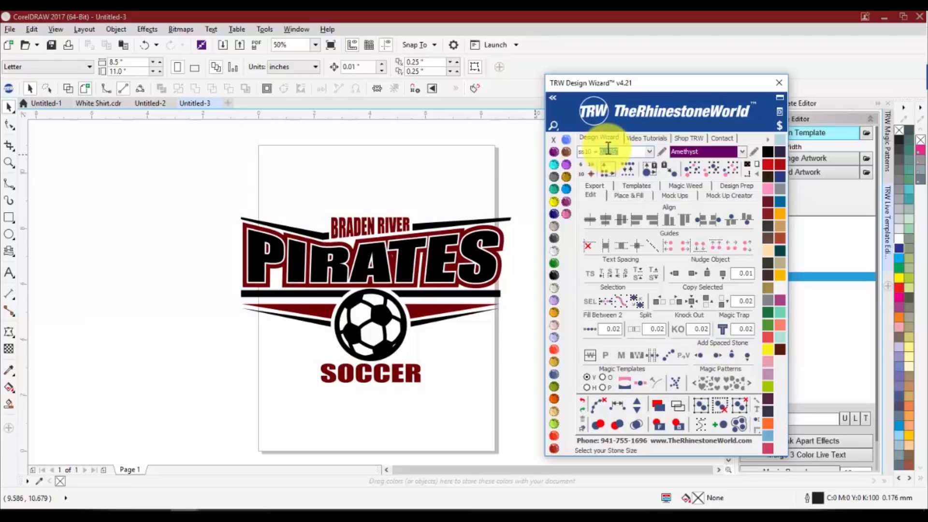
click(774, 87)
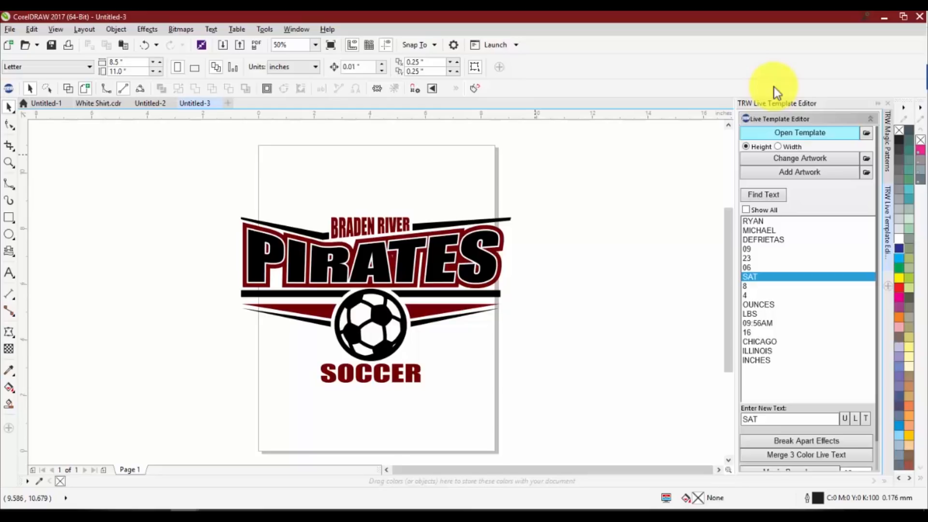
Find the template's editable text and replace BRADEN RIVER with LAKEWOOD
click(765, 201)
click(767, 221)
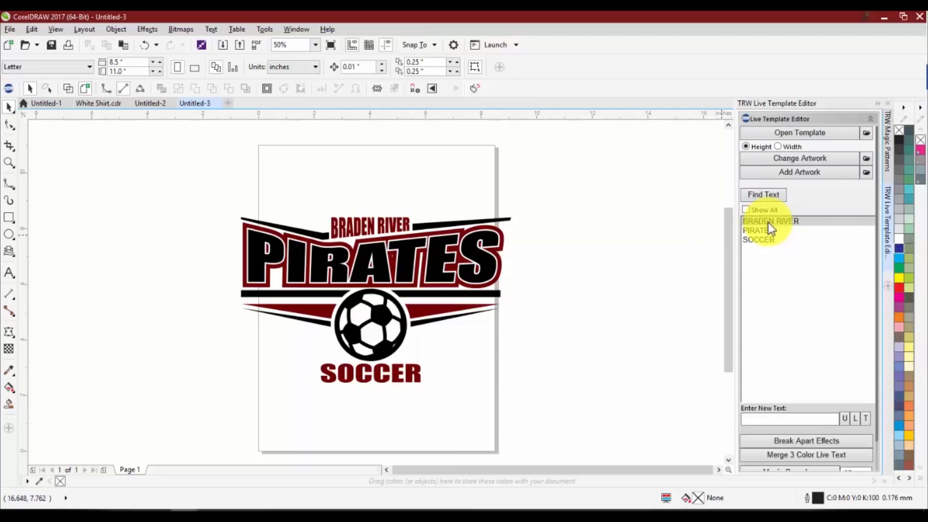
click(767, 223)
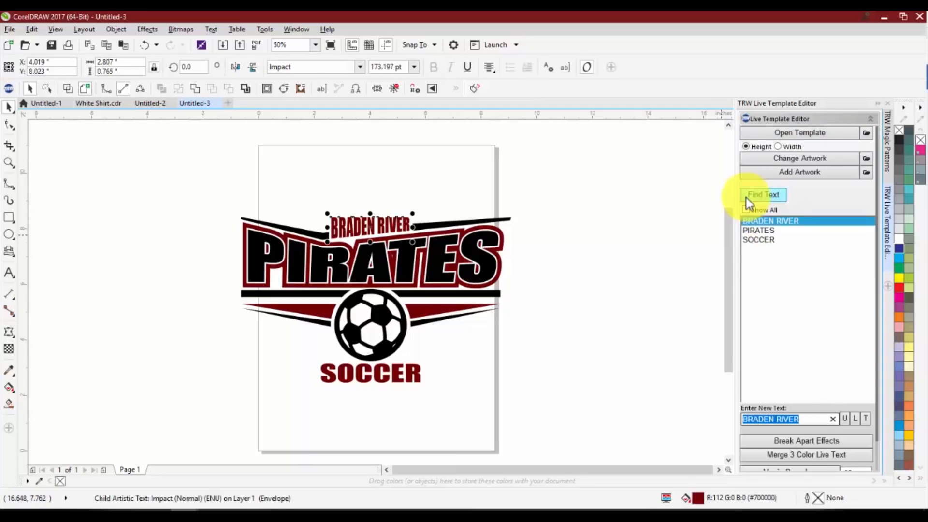
text(LAKEWO)
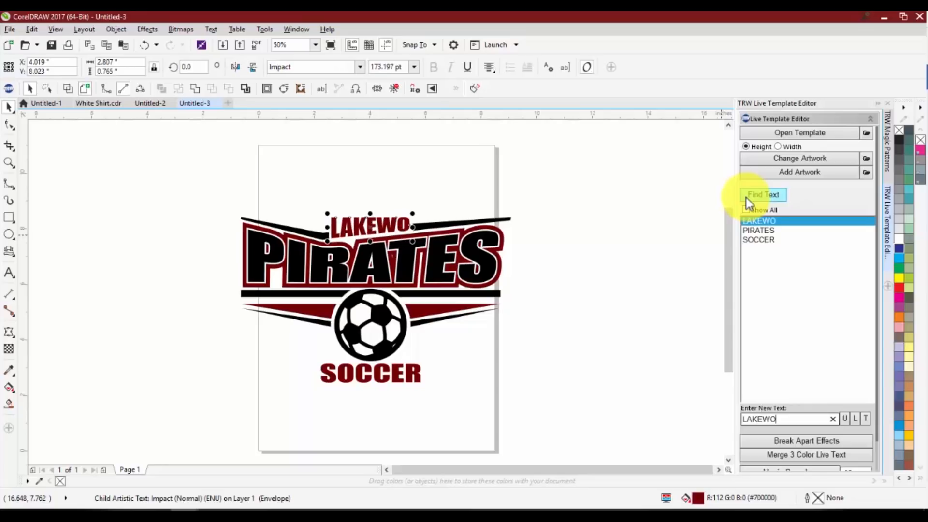
text(OD)
key(Return)
Replace the template text PIRATES with MUSTANGS and SOCCER with BASKETBALL
text(MUSTANGS)
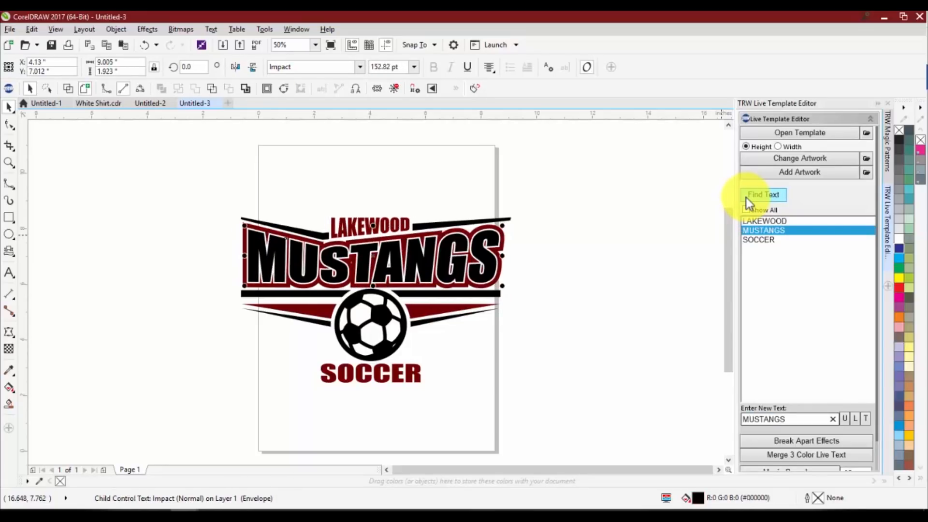
key(Return)
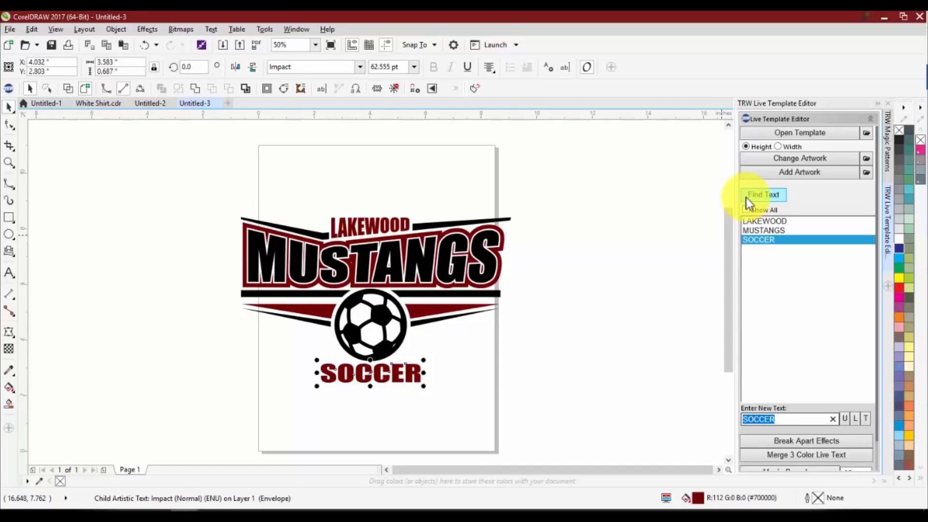
text(BASEBALL)
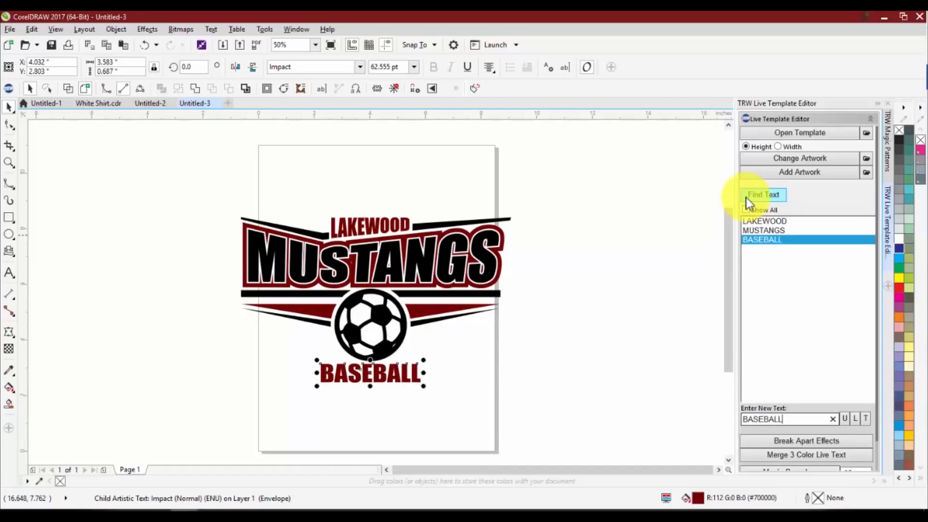
key(BackSpace)
key(BackSpace)
key(BackSpace)
key(BackSpace)
key(BackSpace)
key(BackSpace)
key(BackSpace)
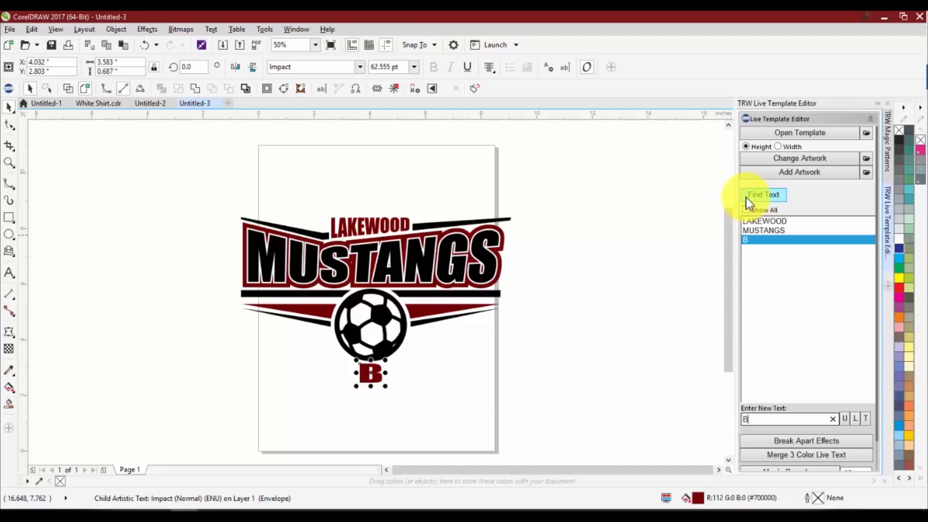
text(ASKETBALL)
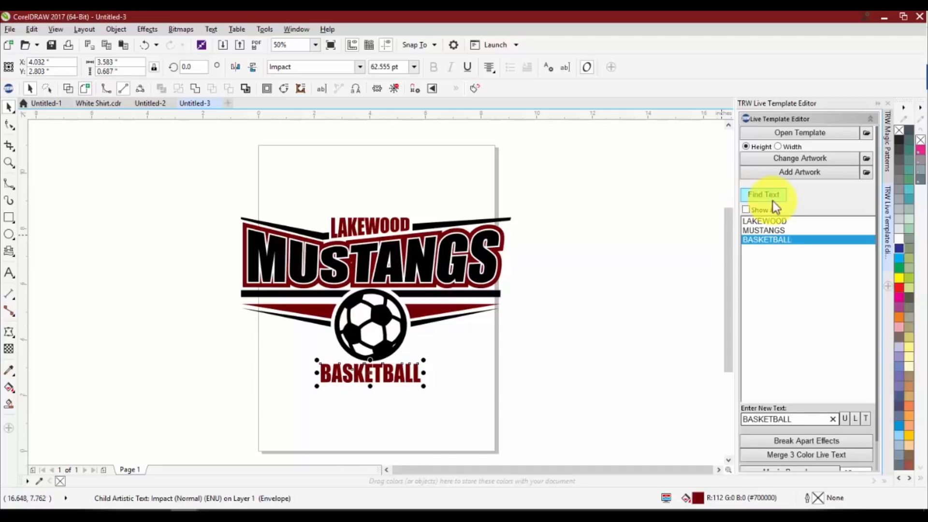
Ungroup the logo and apply Merge 3 Color Live Text to the layered MUSTANGS lettering
click(396, 319)
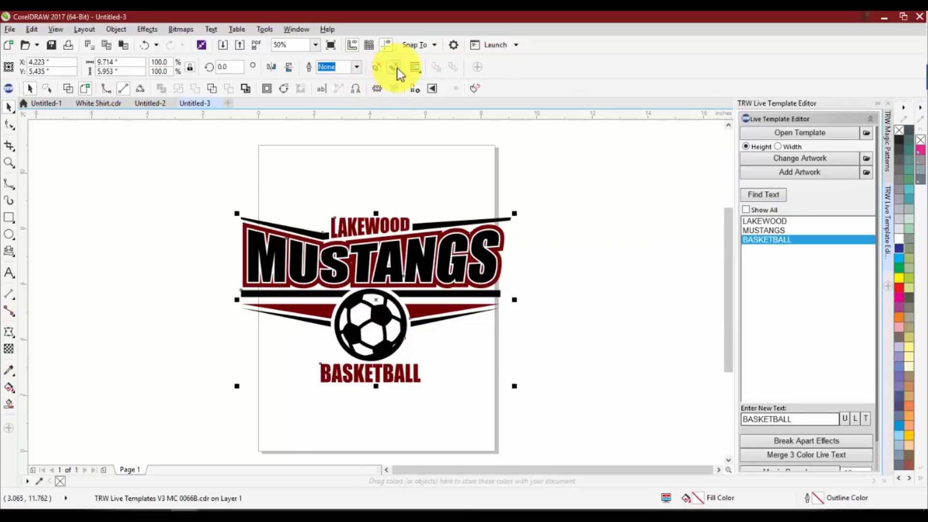
drag(534, 296, 239, 222)
click(812, 459)
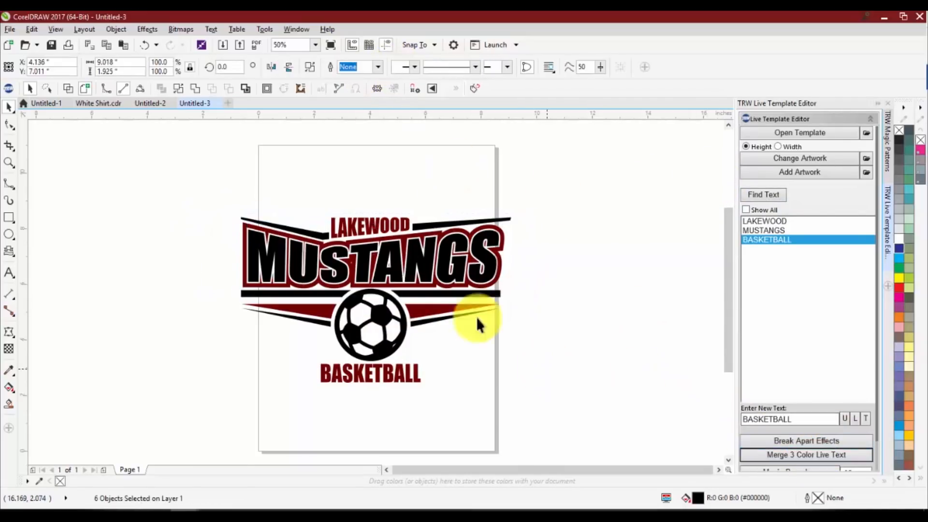
Try moving the merged black MUSTANGS lettering, undo the move, and deselect it
drag(425, 247, 423, 285)
key(ctrl+z)
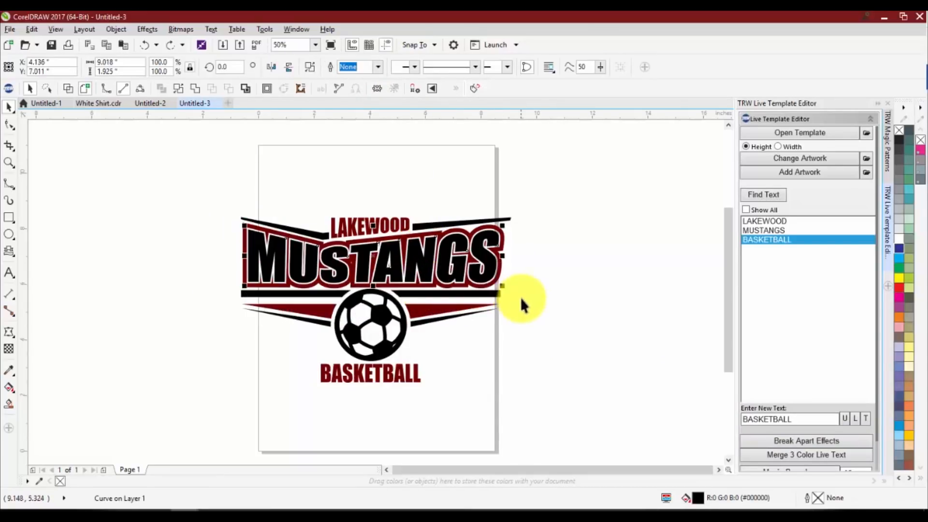
click(520, 297)
Reopen the TRW Design Wizard beside the artwork and look at its vinyl library choices
scroll(246, 208, down, 1)
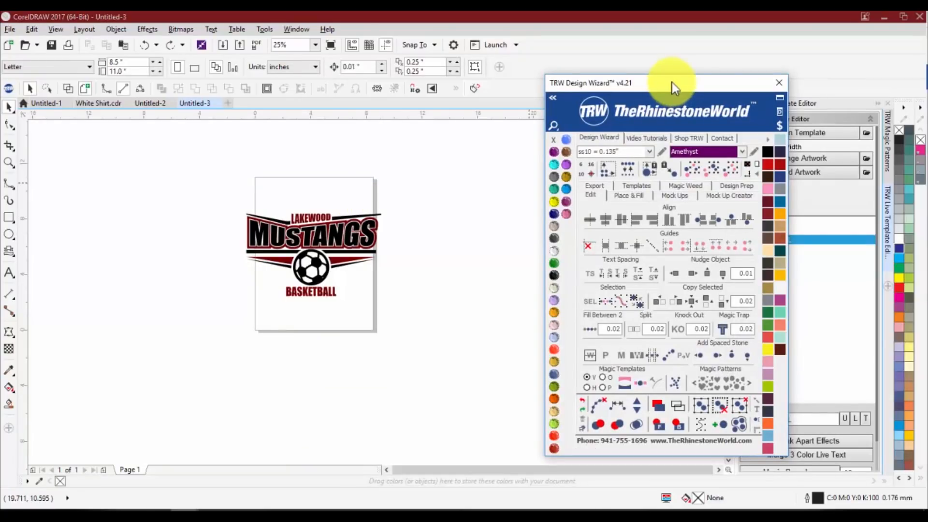
drag(672, 82, 546, 77)
scroll(370, 210, up, 2)
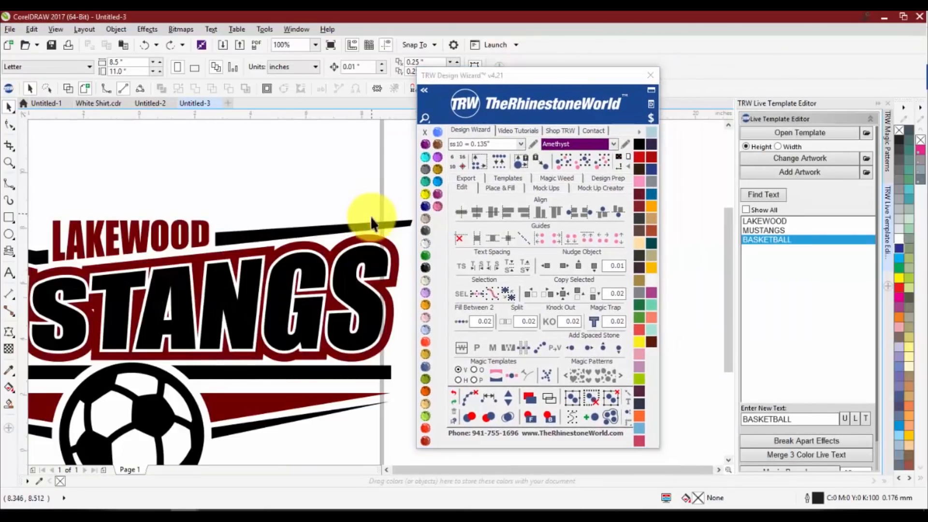
scroll(370, 216, down, 1)
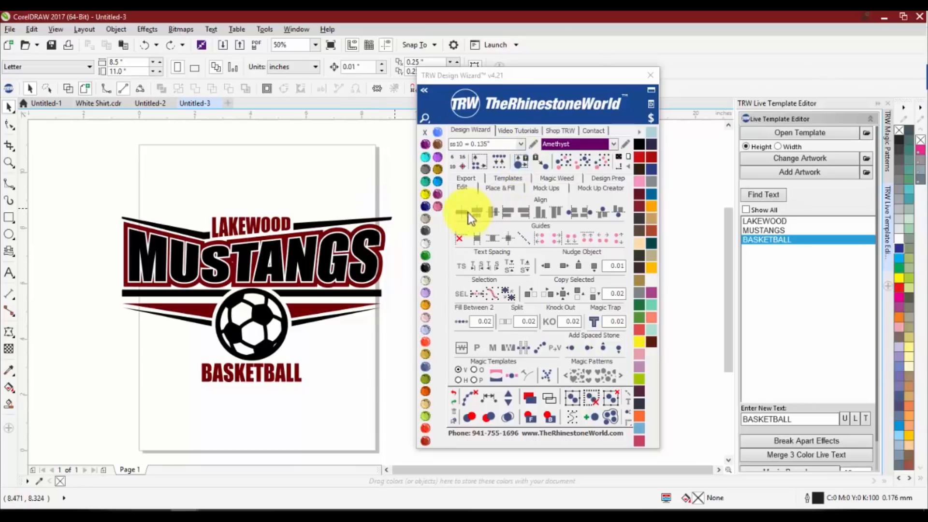
click(642, 132)
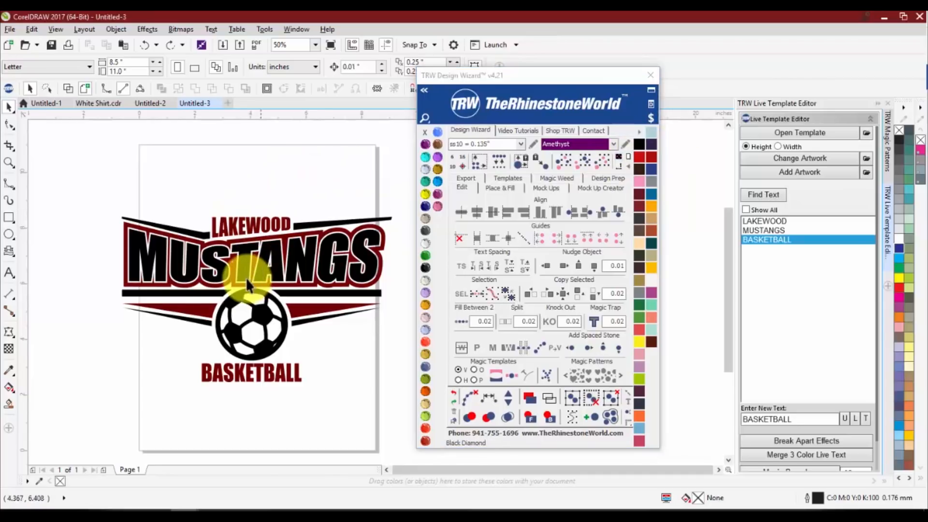
scroll(246, 277, up, 1)
scroll(240, 220, down, 1)
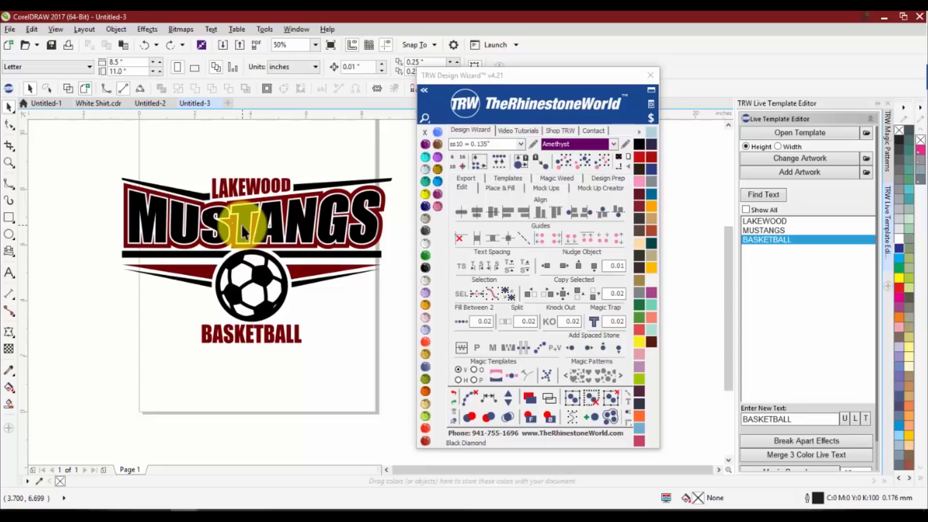
click(639, 132)
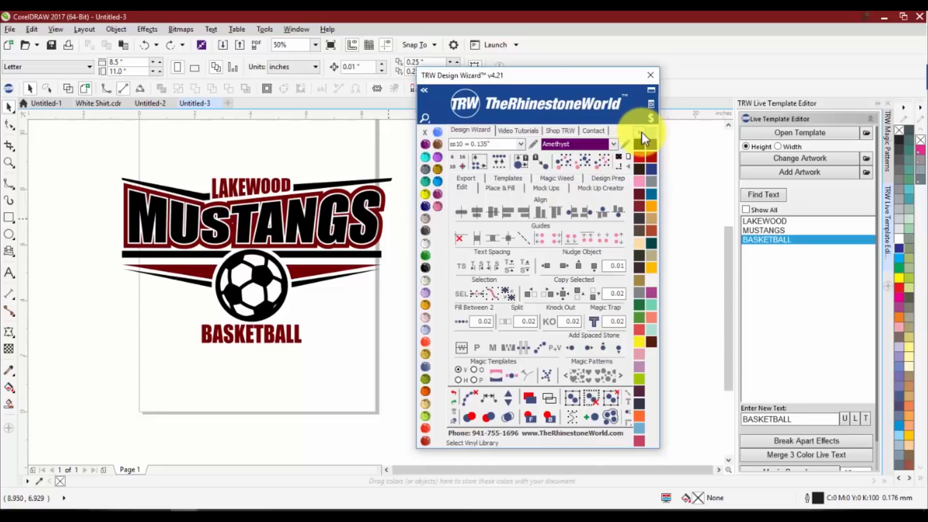
Fill all maroon objects, including the outline around MUSTANGS, with a green color from a glitter vinyl library
click(271, 182)
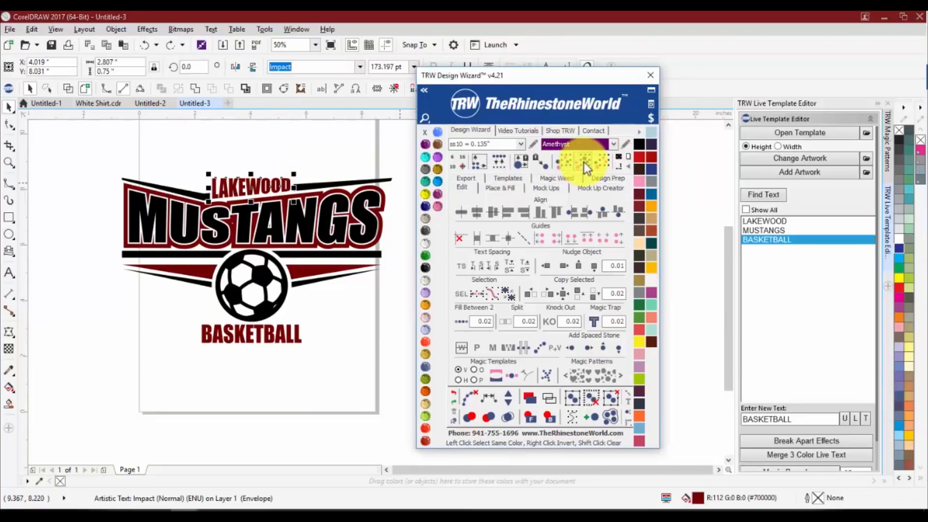
drag(297, 266, 291, 300)
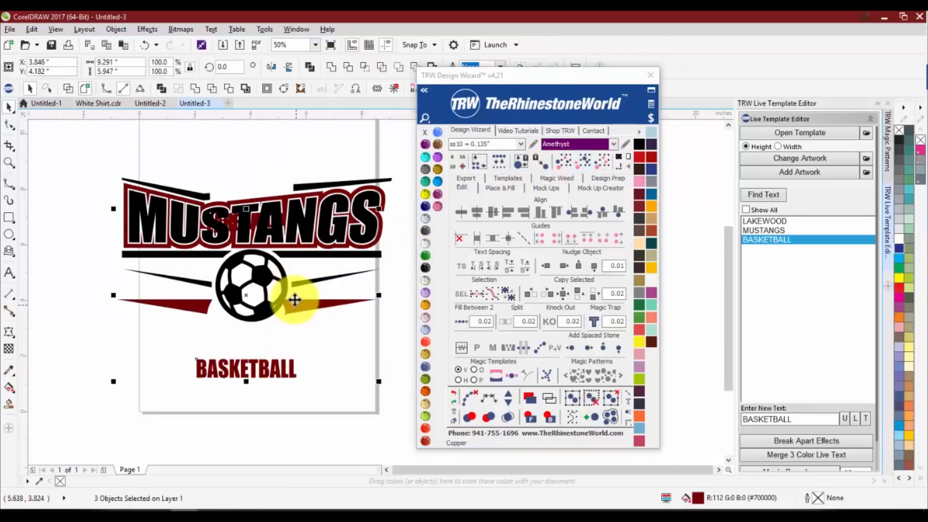
key(ctrl+z)
shift+click(234, 246)
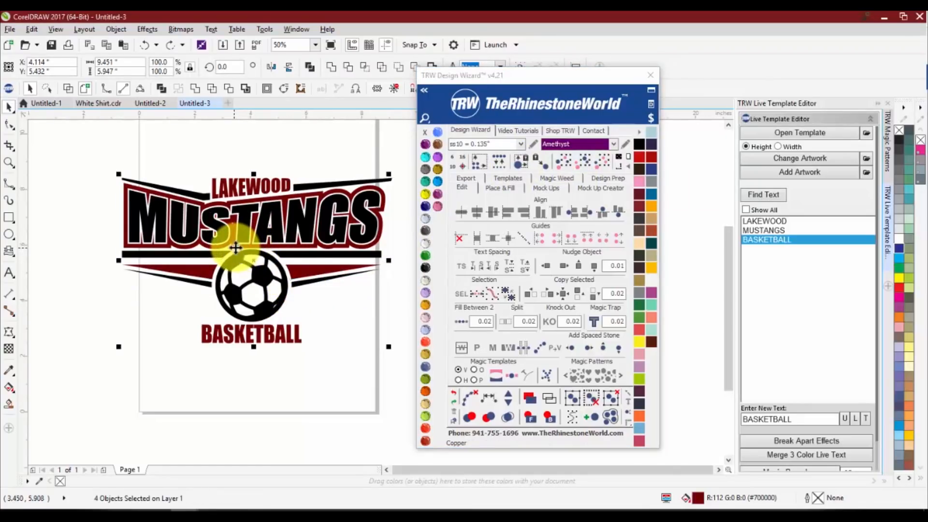
click(641, 129)
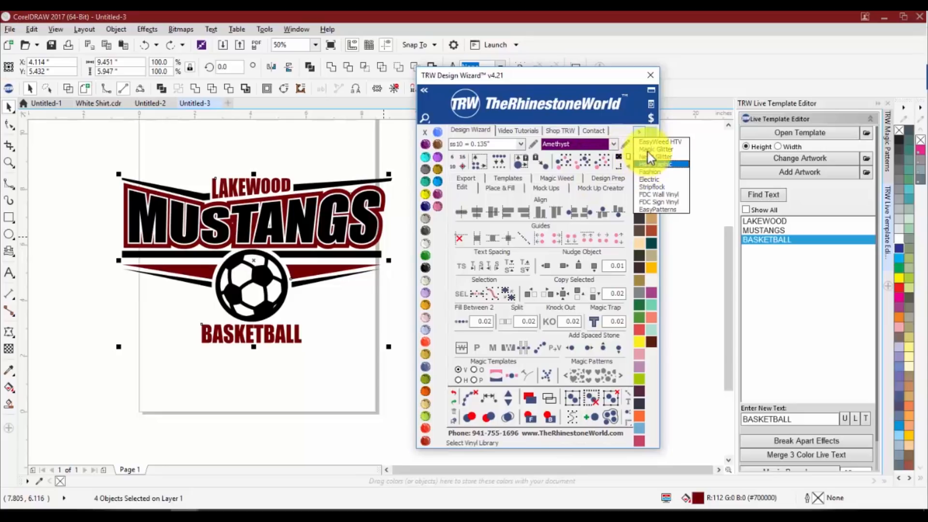
click(649, 153)
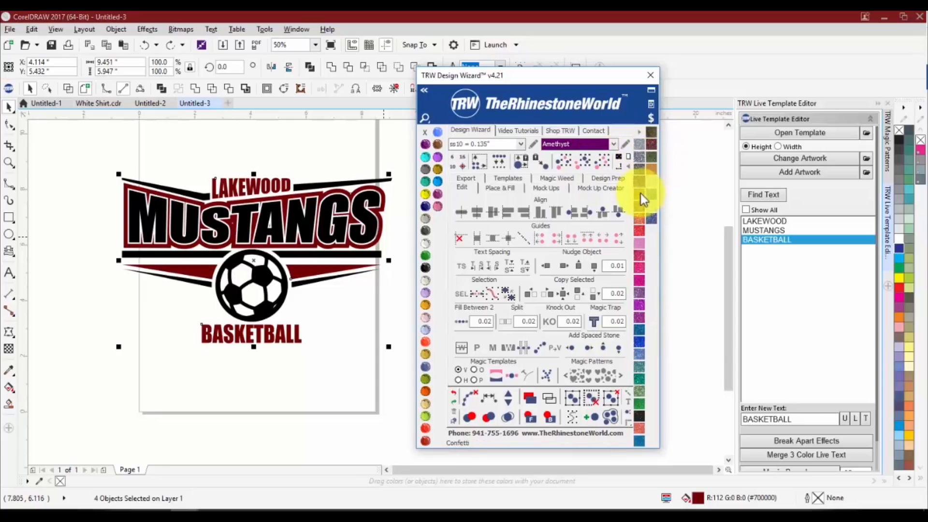
click(641, 405)
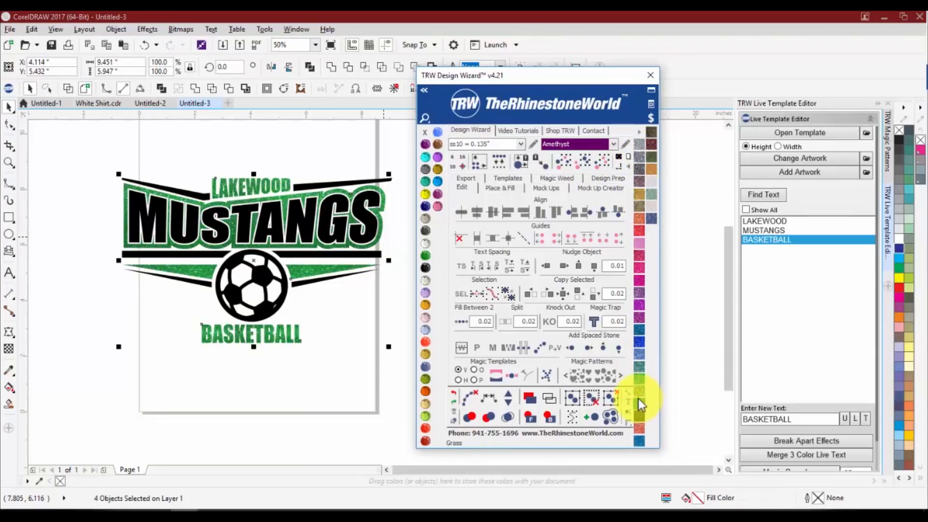
click(344, 326)
Try filling all black objects with a blue glitter vinyl color and welding them, and undo back to the maroon artwork
click(299, 222)
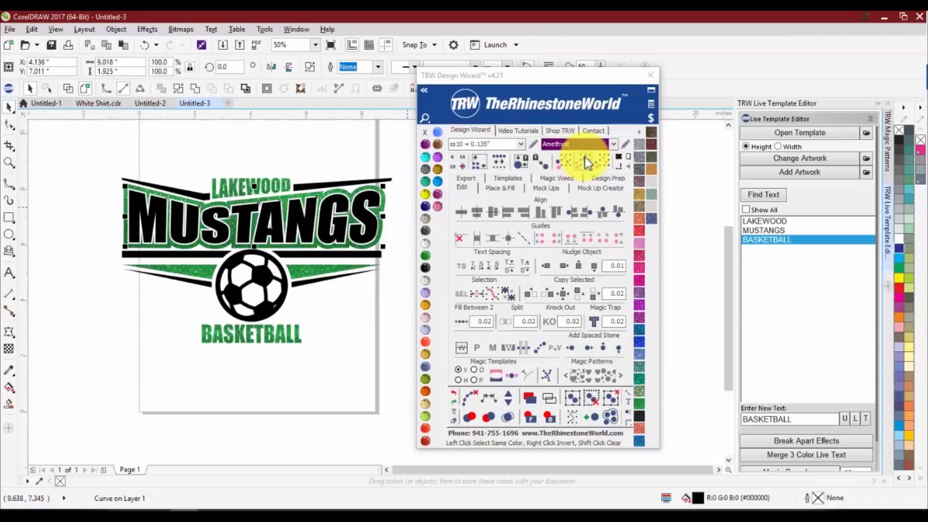
click(341, 184)
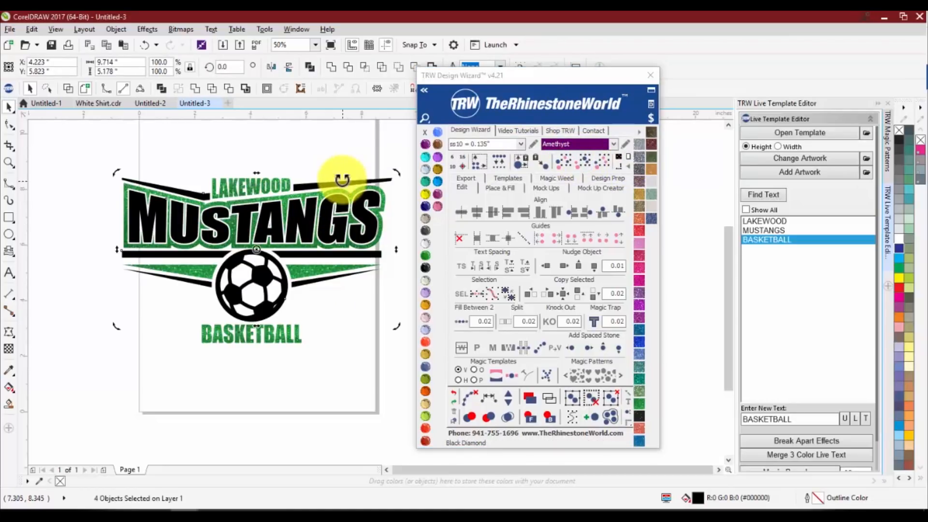
drag(341, 184, 333, 163)
key(ctrl+z)
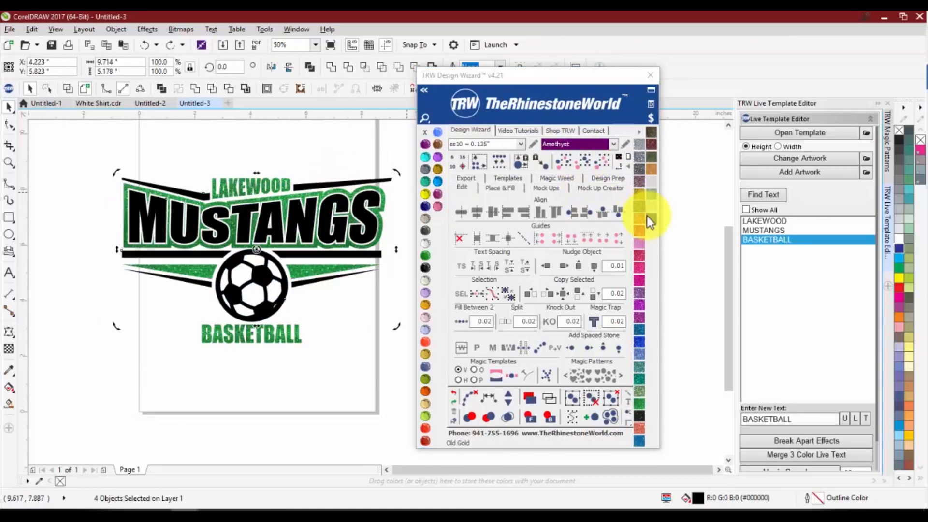
click(653, 219)
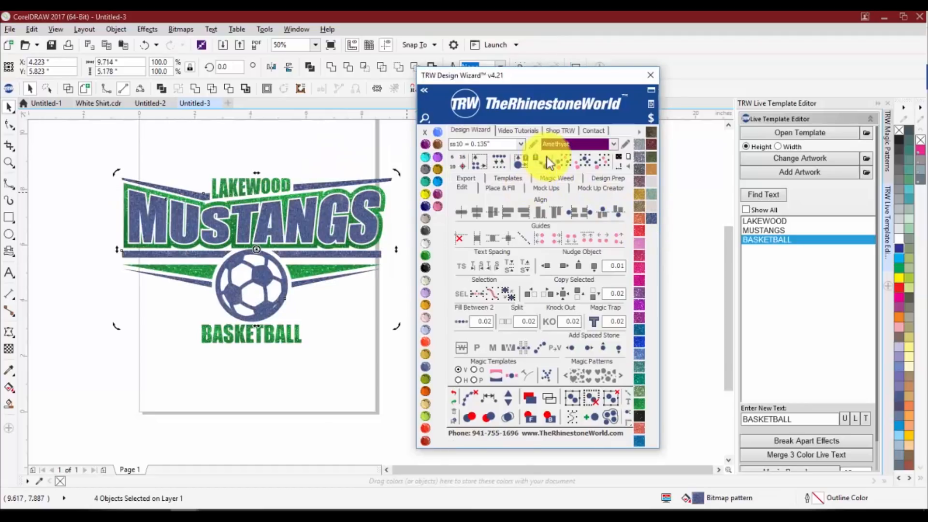
click(330, 67)
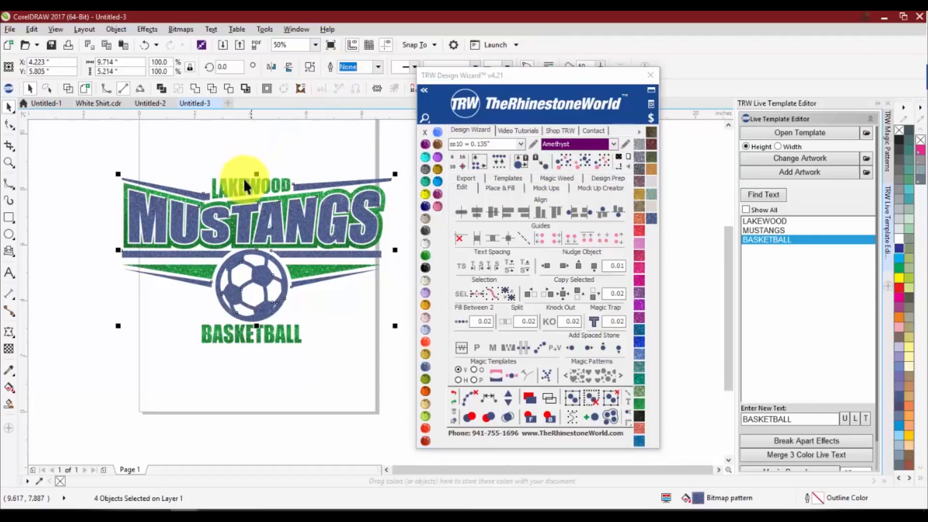
key(ctrl+z)
key(ctrl+z)
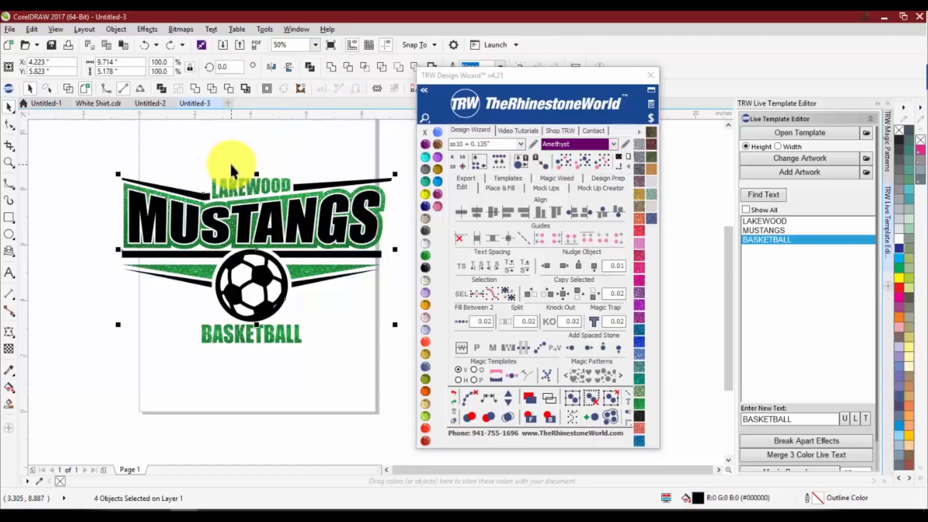
key(ctrl+z)
Weld the maroon objects into one curve and fill it with the green glitter vinyl color
click(331, 67)
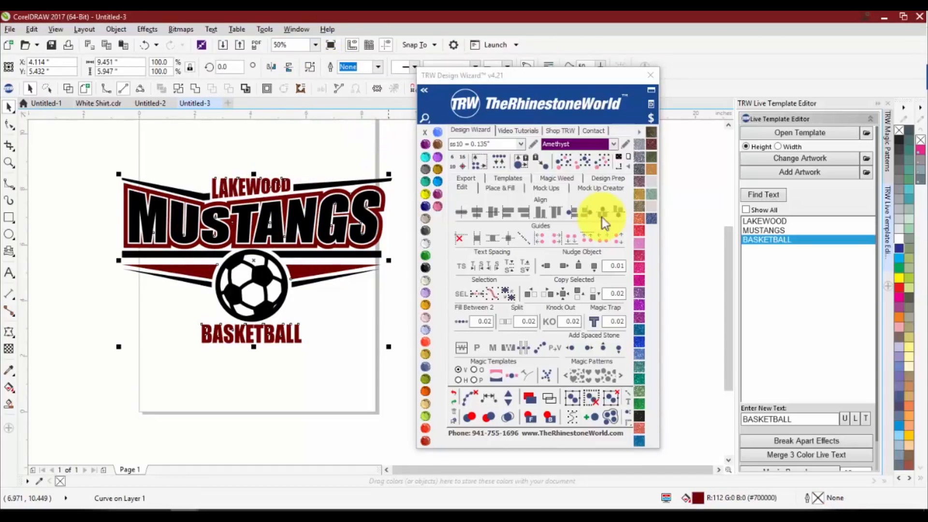
click(640, 405)
Fill all objects matching the black MUSTANGS lettering with a blue glitter vinyl color and weld them together
click(262, 226)
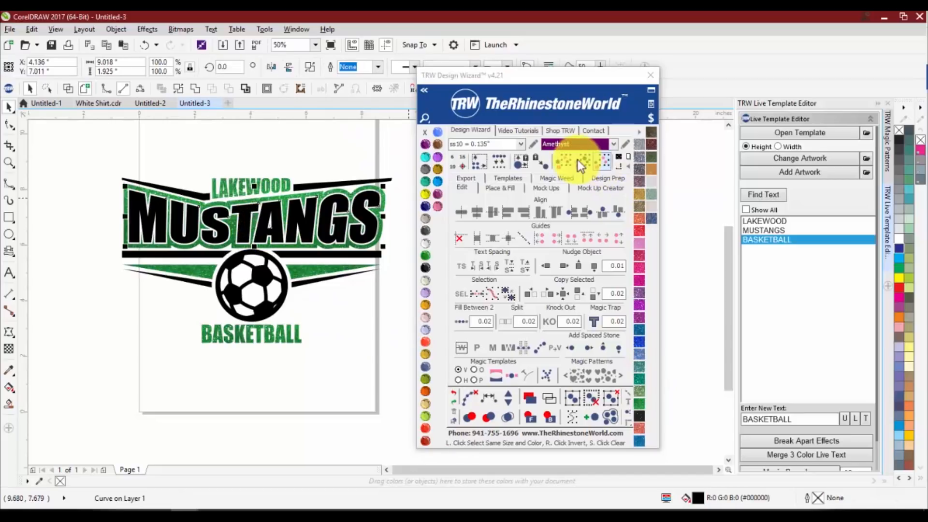
click(655, 222)
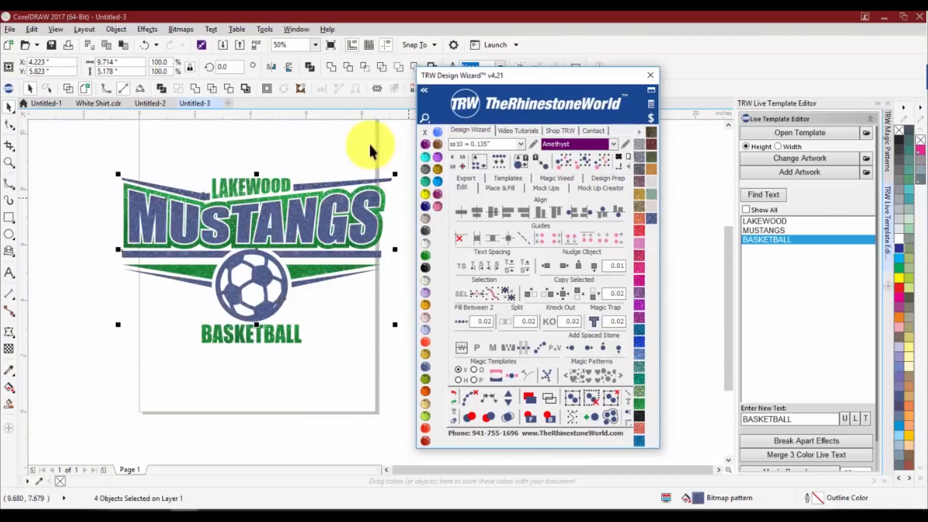
click(331, 70)
click(290, 130)
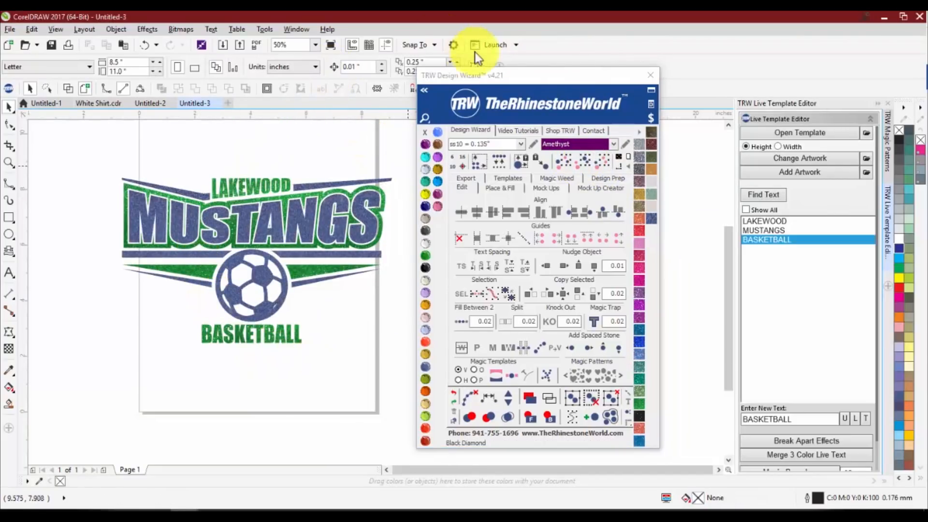
Try resizing the whole logo to 9 inches wide, and undo both the resize and the weld of the blue objects
drag(502, 75, 585, 73)
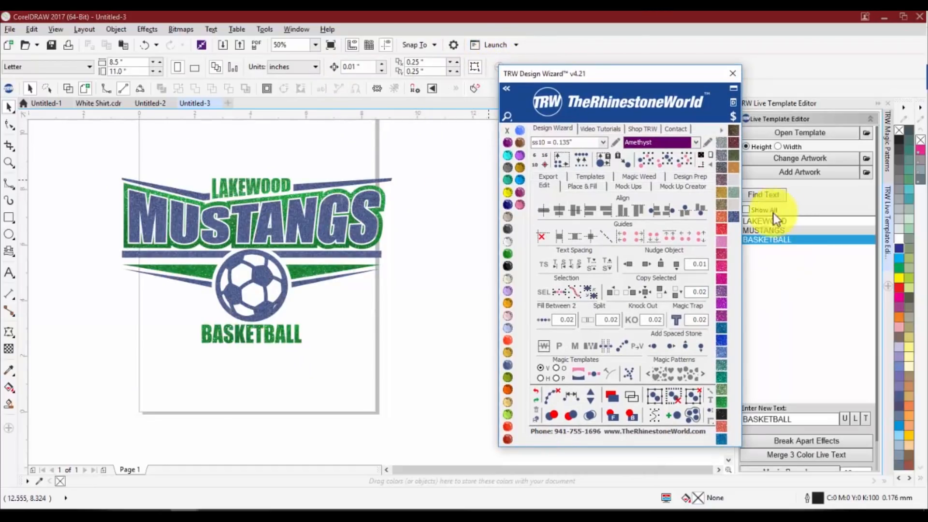
drag(85, 152, 458, 373)
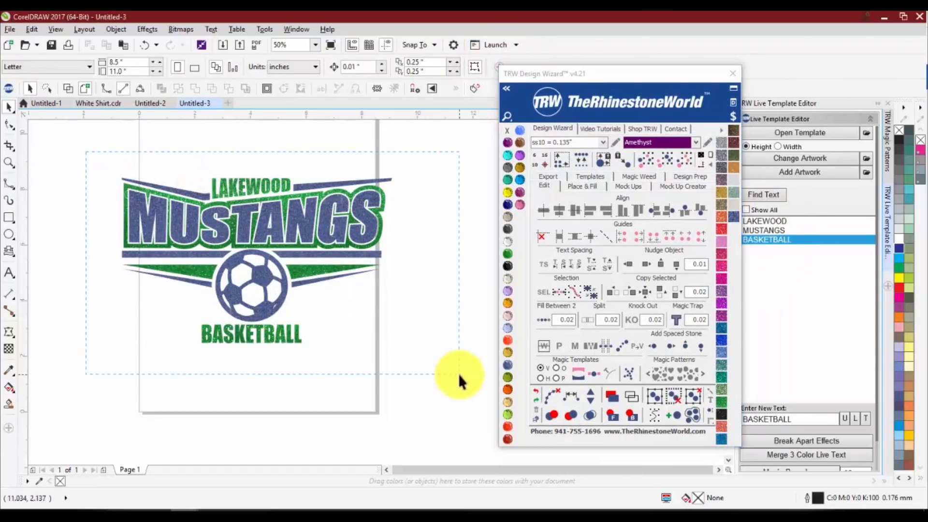
click(121, 62)
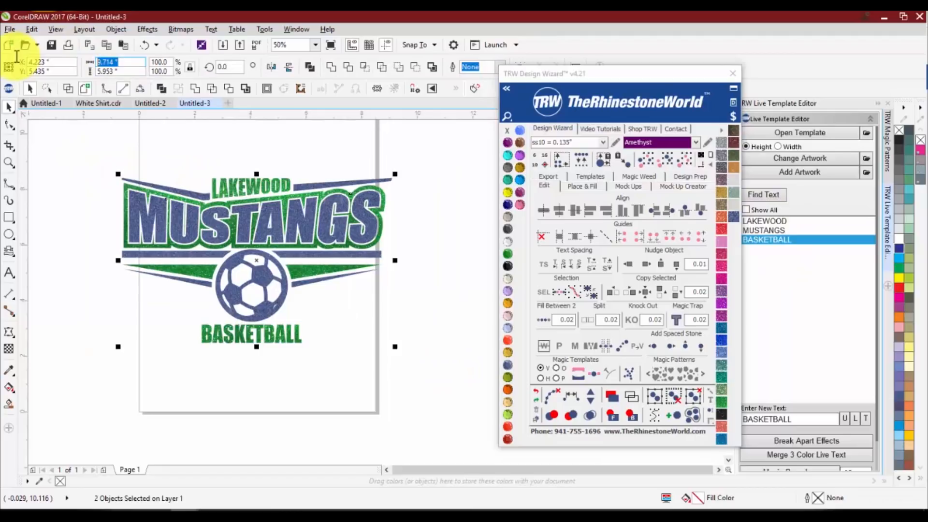
text(9)
key(Return)
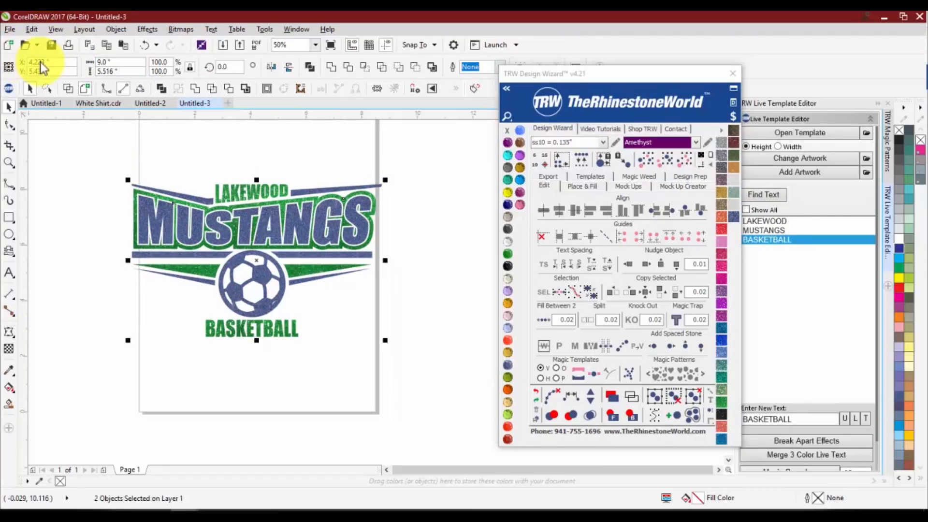
click(176, 165)
scroll(190, 181, up, 1)
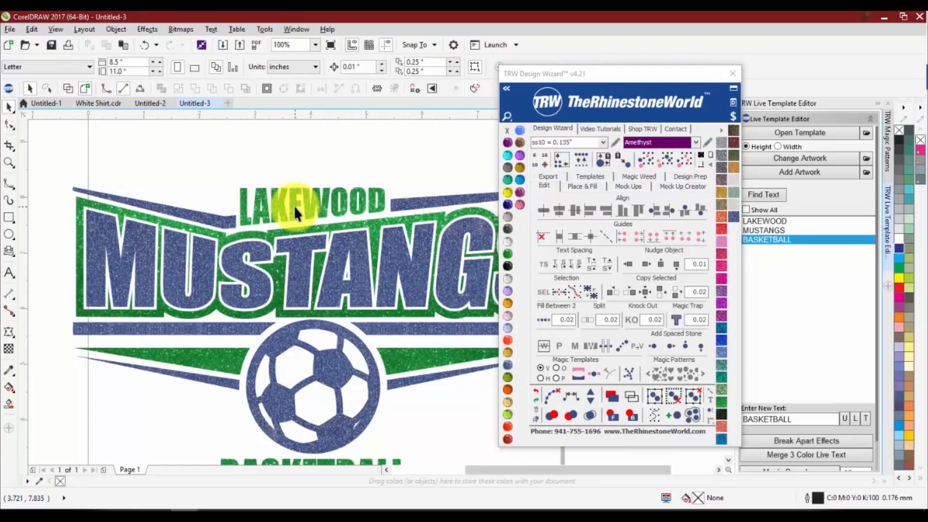
scroll(406, 296, down, 1)
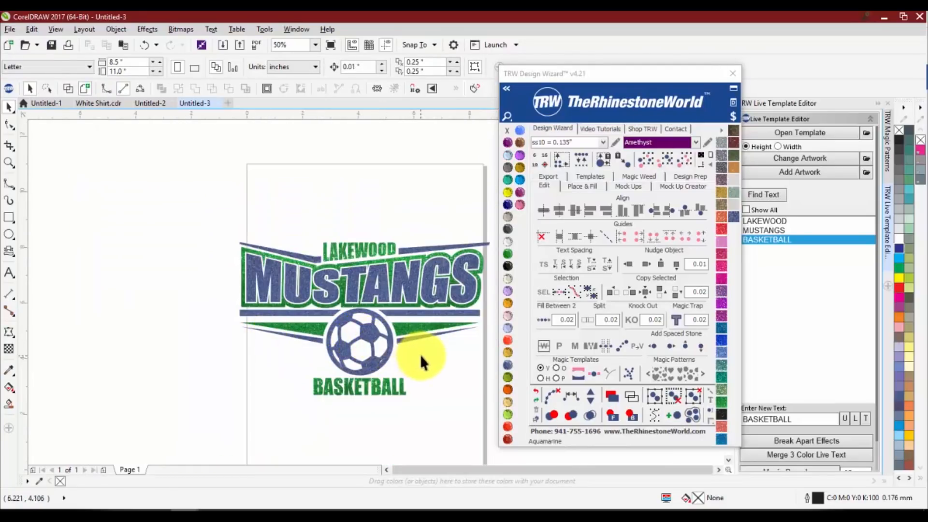
key(ctrl+z)
Replace the soccer ball with the TRW 0102A V3 Basketball Thick artwork from the TRW Live Templates Volume 3 Clipart CDR folder
click(344, 338)
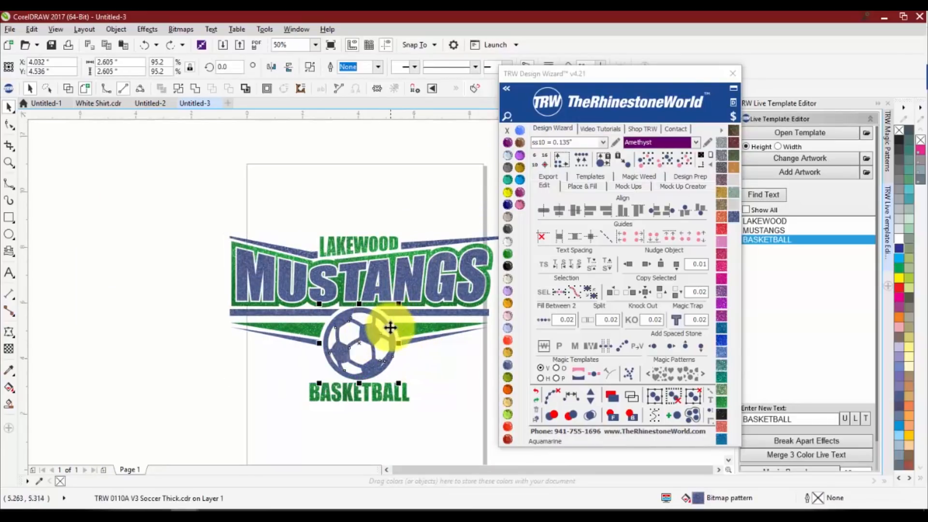
click(732, 73)
click(318, 328)
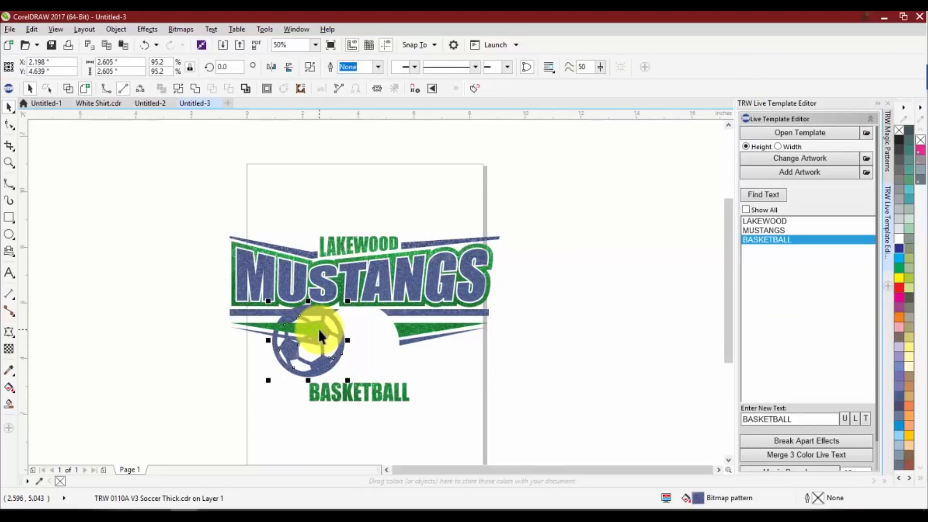
click(791, 164)
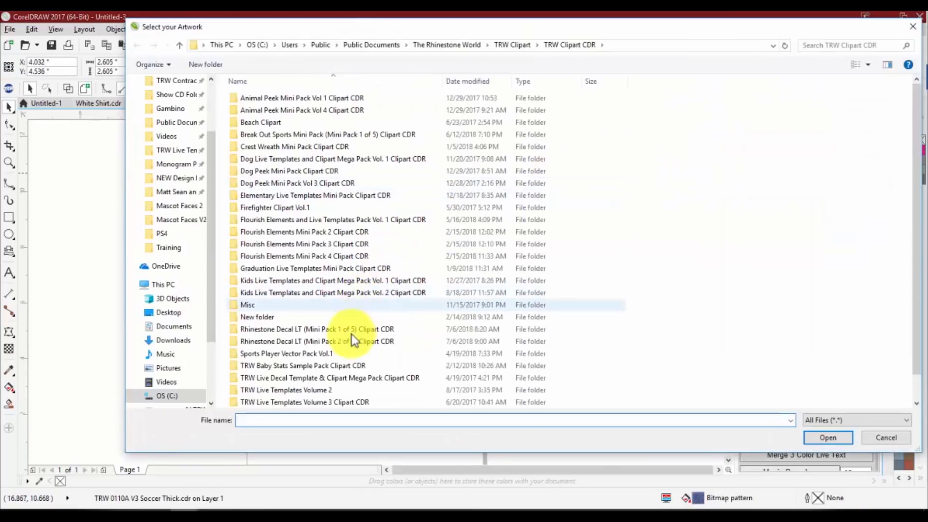
double_click(332, 399)
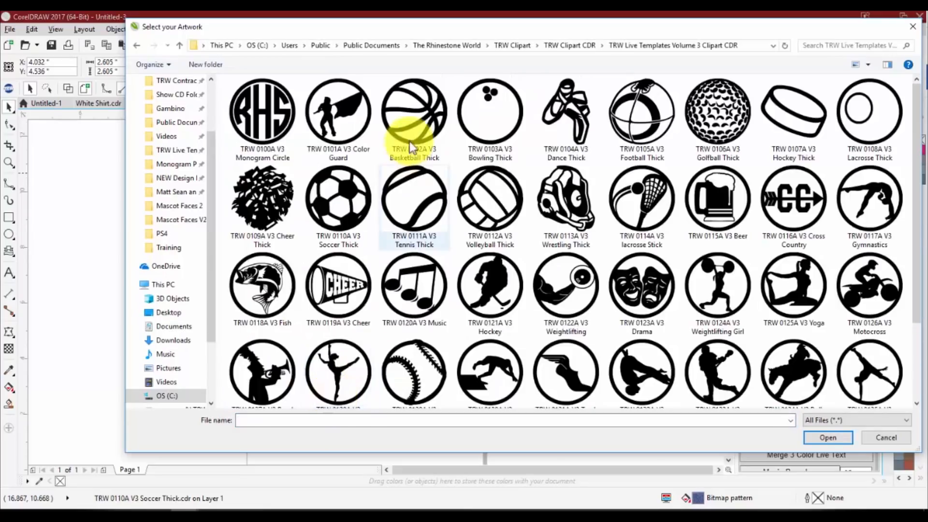
double_click(426, 121)
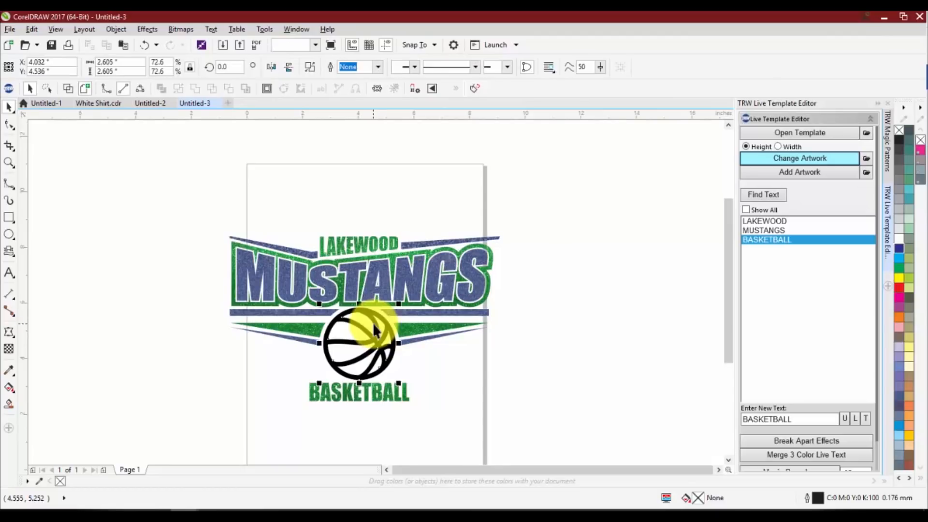
Weld the basketball with the blue MUSTANGS lettering, and test the merged curve by moving it and undoing the move
shift+click(371, 286)
click(332, 66)
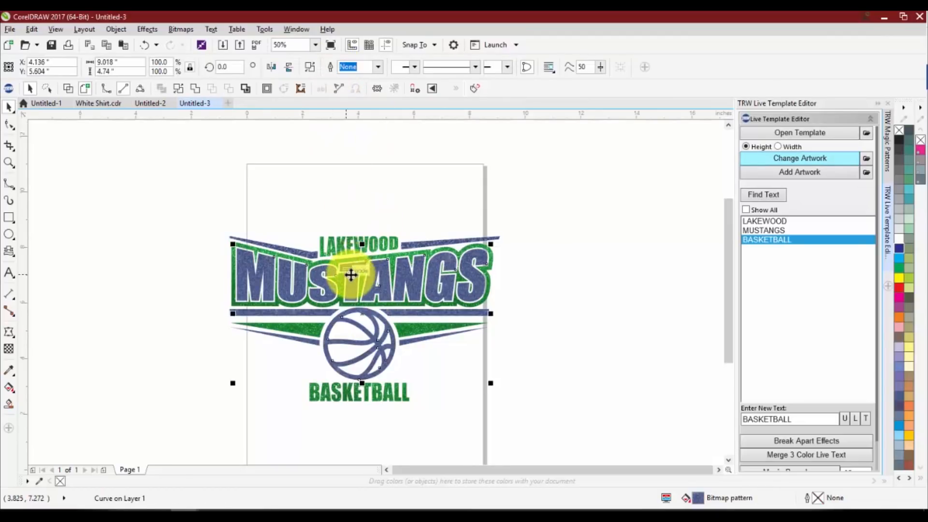
drag(351, 275, 416, 265)
key(ctrl+z)
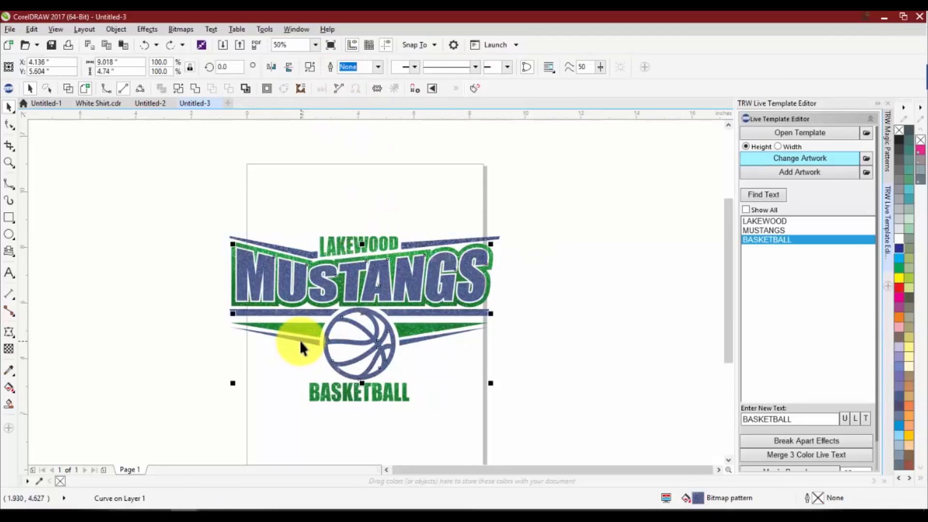
click(289, 380)
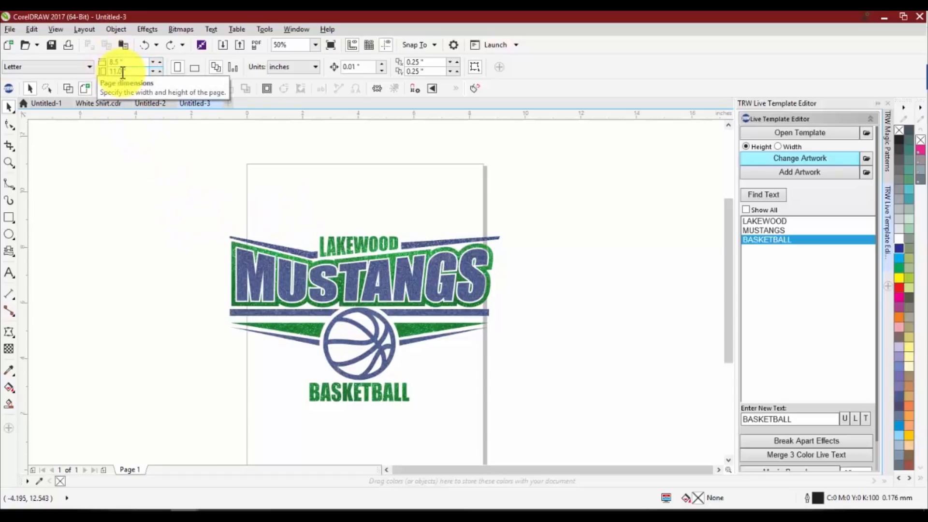
Set the page dimensions to 12 by 12 inches
click(66, 68)
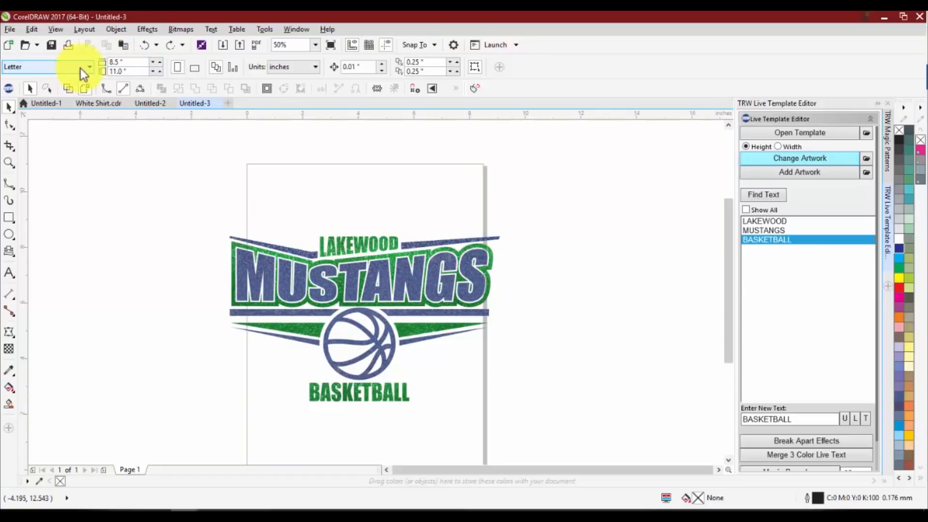
click(63, 67)
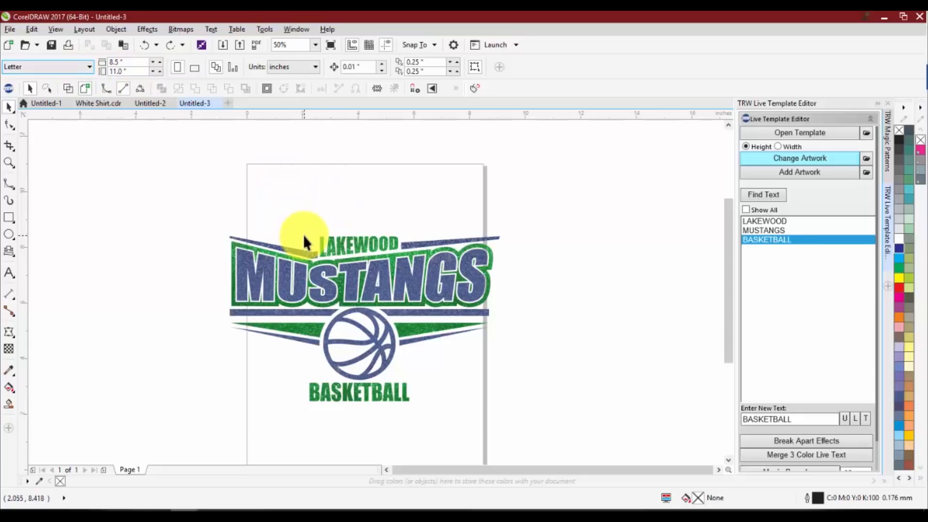
scroll(283, 218, down, 1)
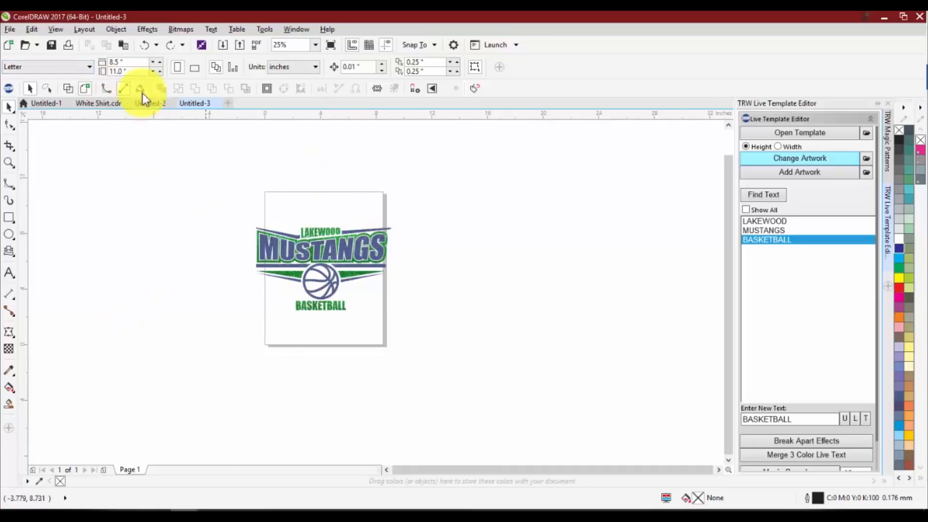
double_click(127, 62)
text(12)
key(Return)
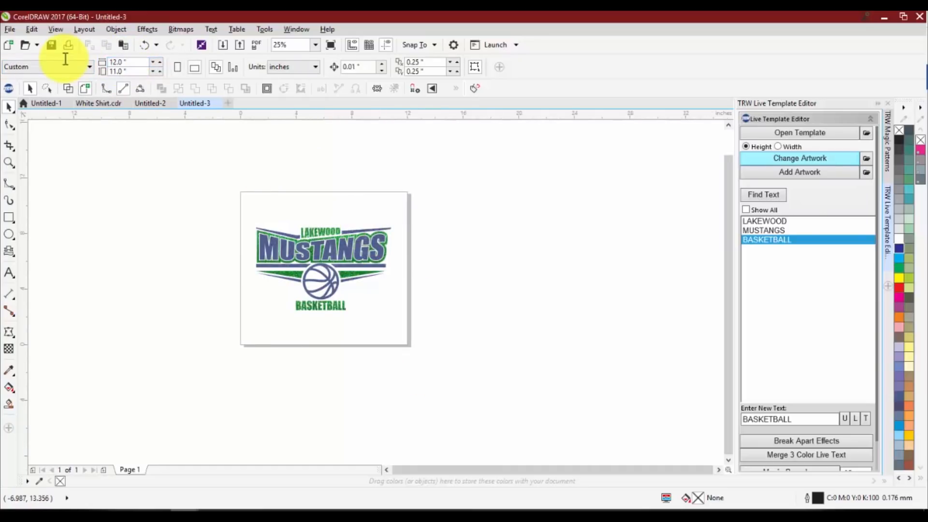
double_click(126, 71)
text(12)
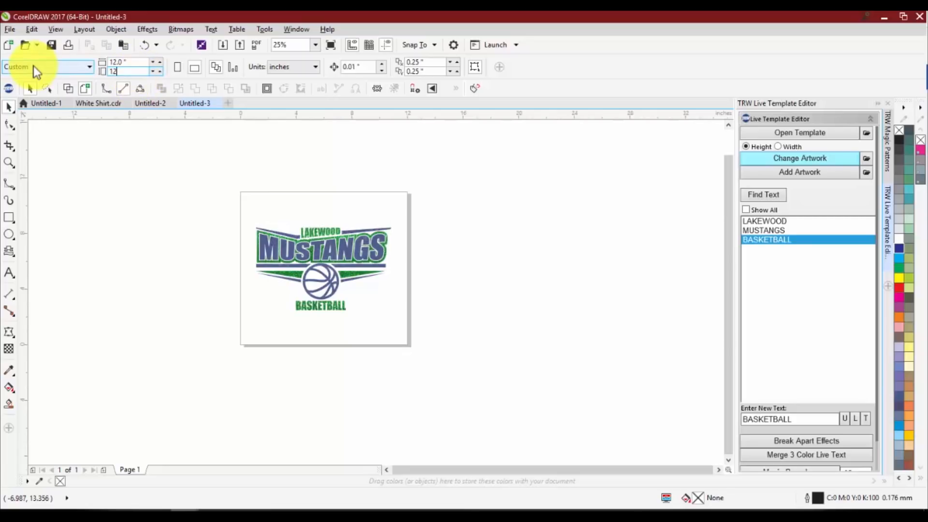
key(Return)
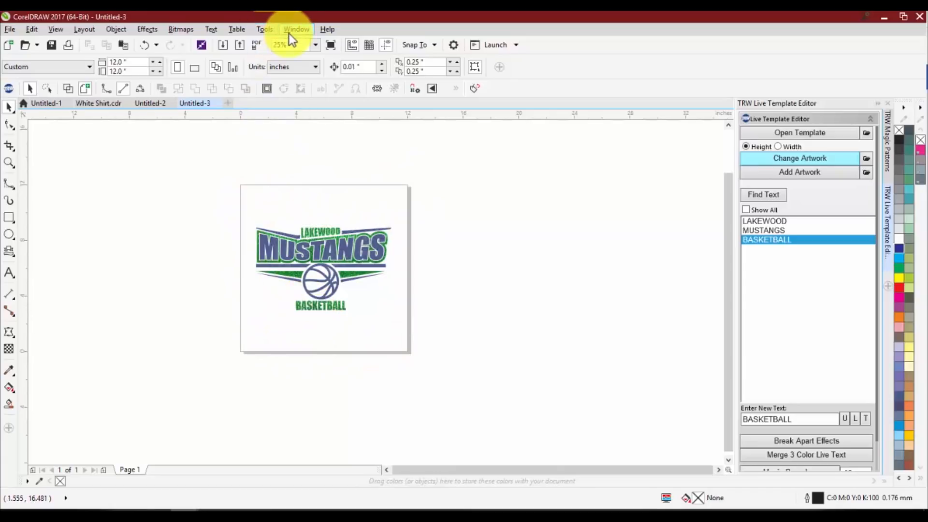
Look through the Workspace and Document option pages, including Display, Edit, Tablet Mode, Appearance, General and Page Size
click(265, 29)
click(278, 57)
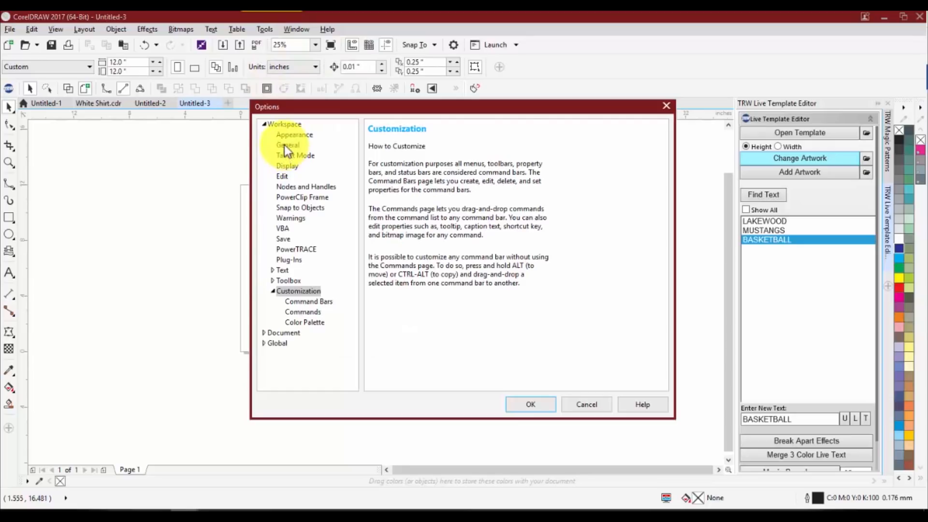
click(286, 167)
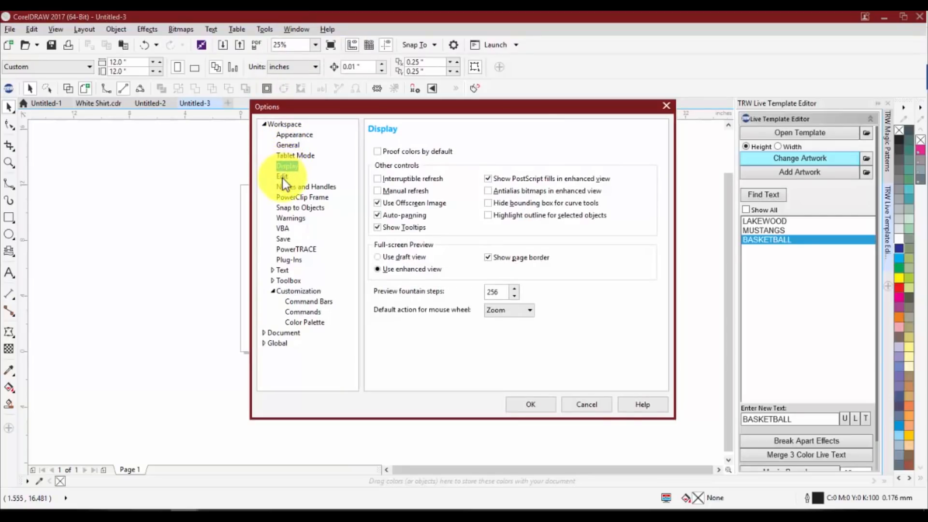
click(282, 177)
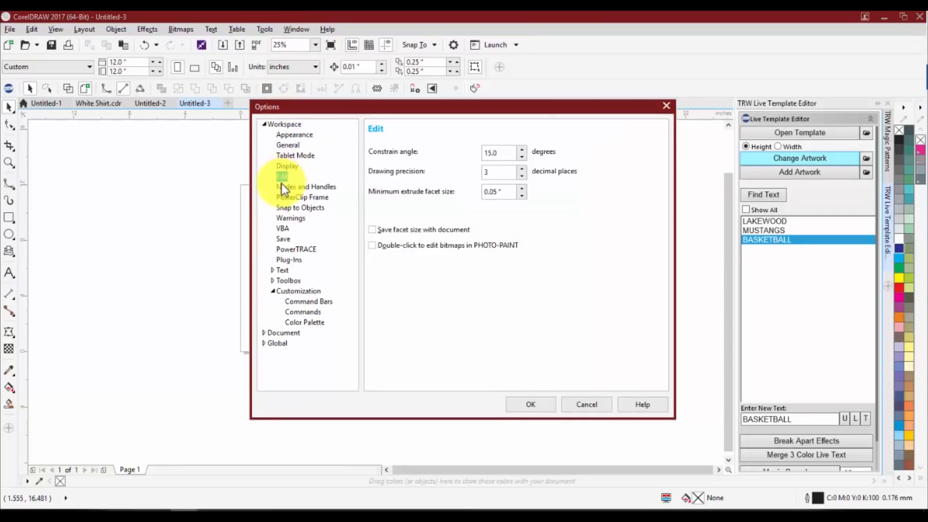
click(281, 186)
click(280, 154)
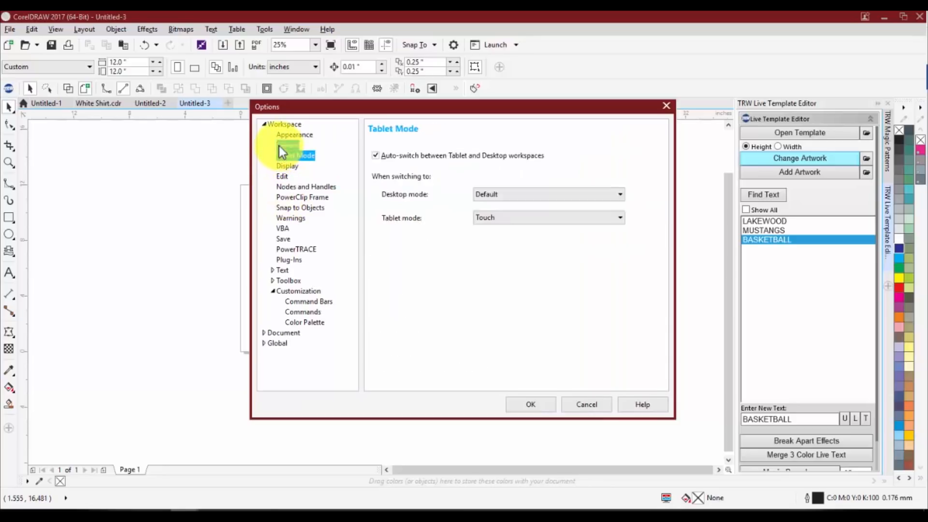
click(279, 145)
click(282, 135)
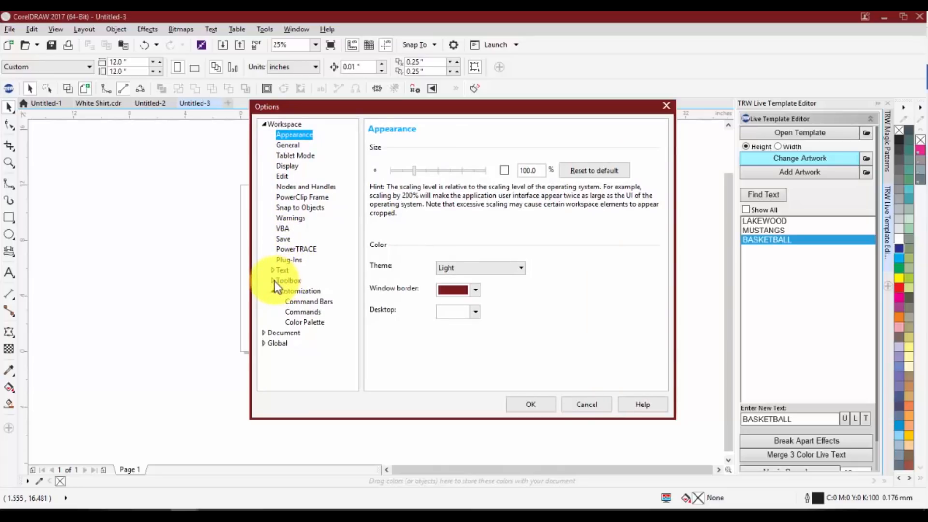
click(265, 333)
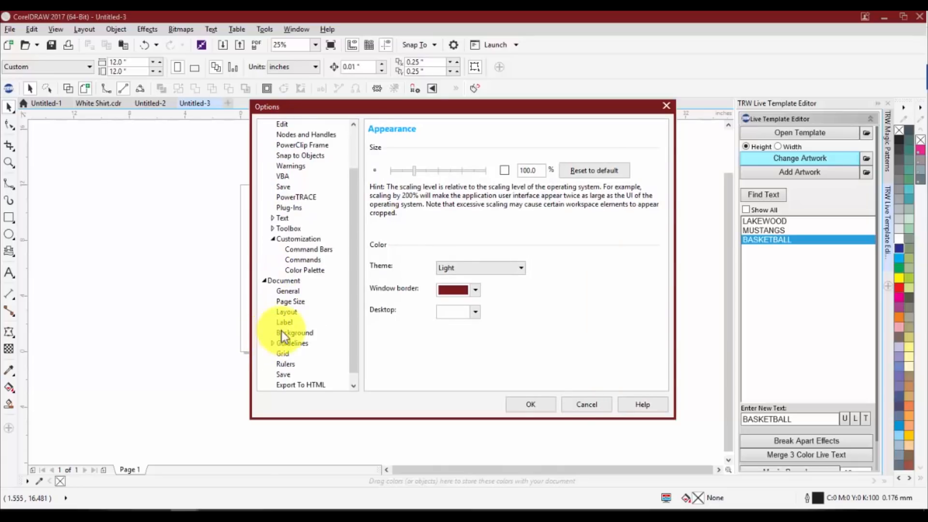
click(289, 292)
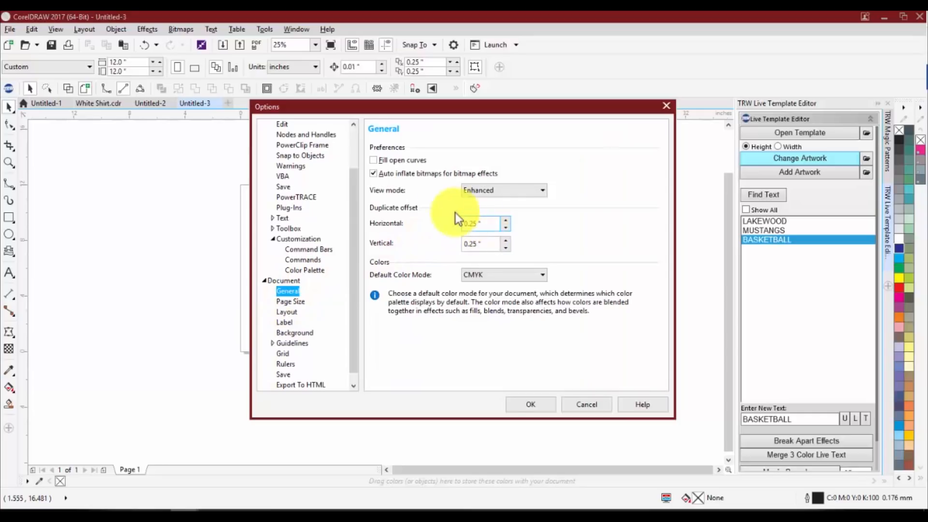
click(292, 303)
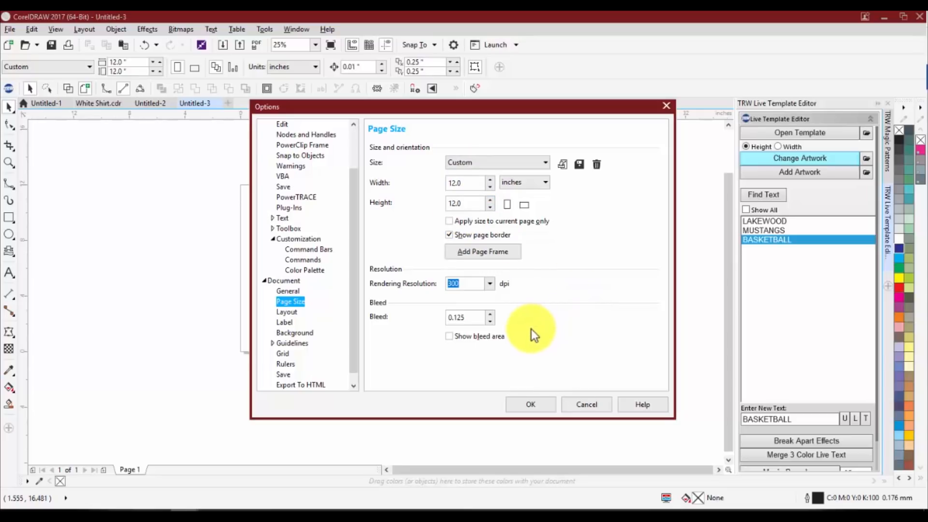
click(534, 403)
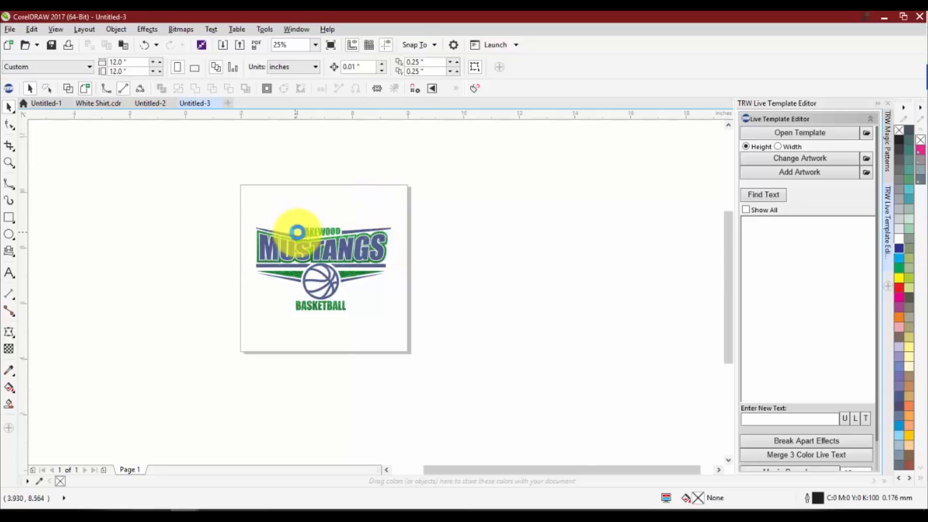
Select the whole logo to check its extent on the page, deselect it, and bring up the TRW Design Wizard
scroll(296, 232, up, 2)
scroll(295, 265, down, 2)
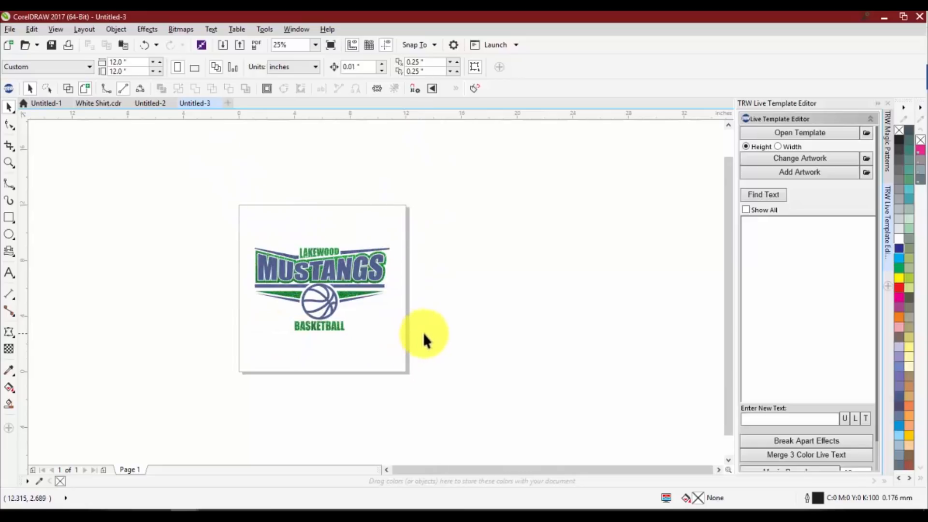
drag(442, 353, 210, 217)
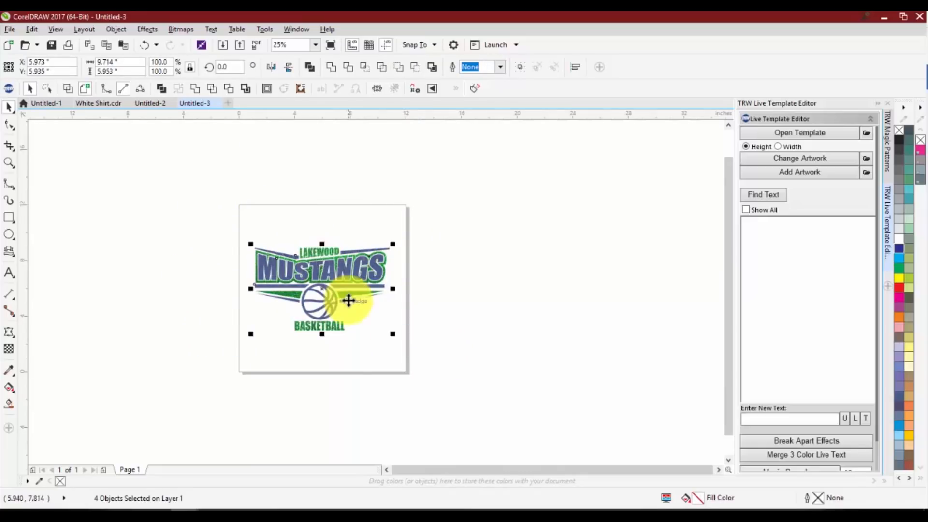
click(437, 328)
click(8, 89)
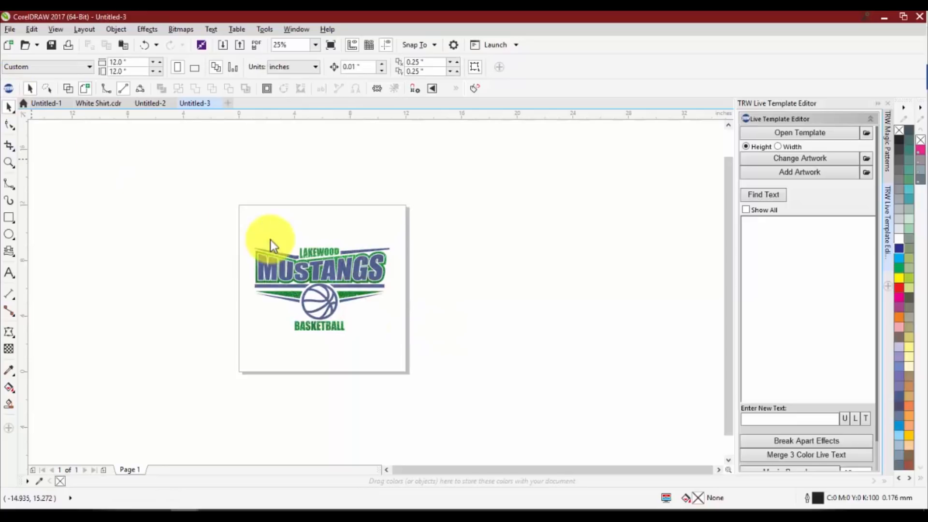
Set the page dimensions to 8 by 8 inches
double_click(118, 63)
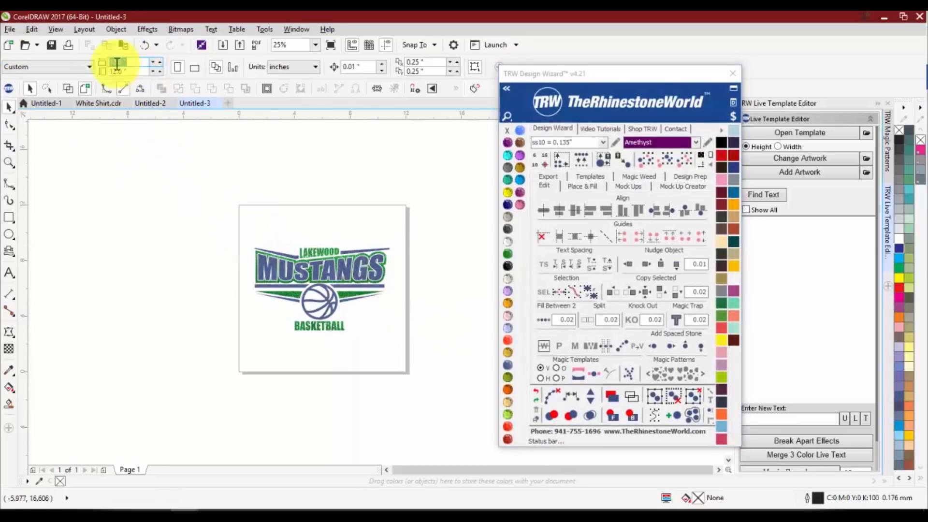
text(8)
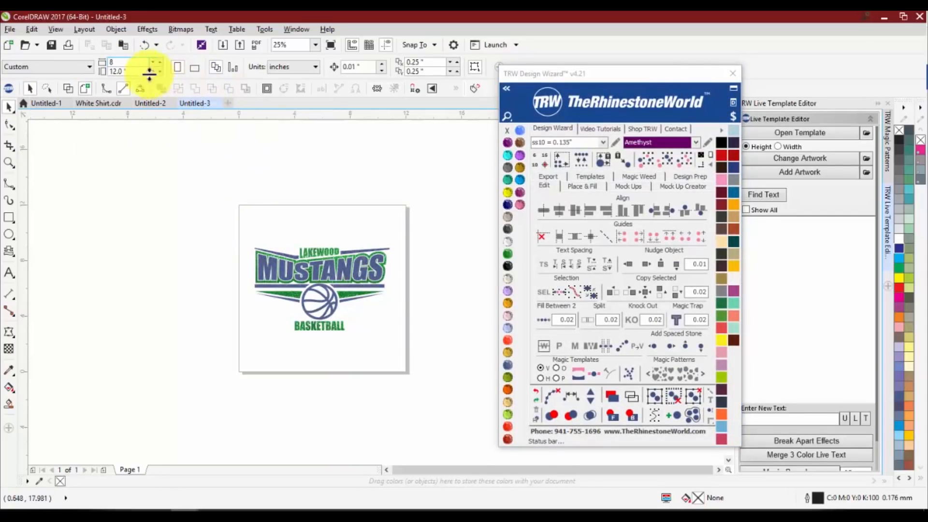
key(Tab)
text(8)
key(Return)
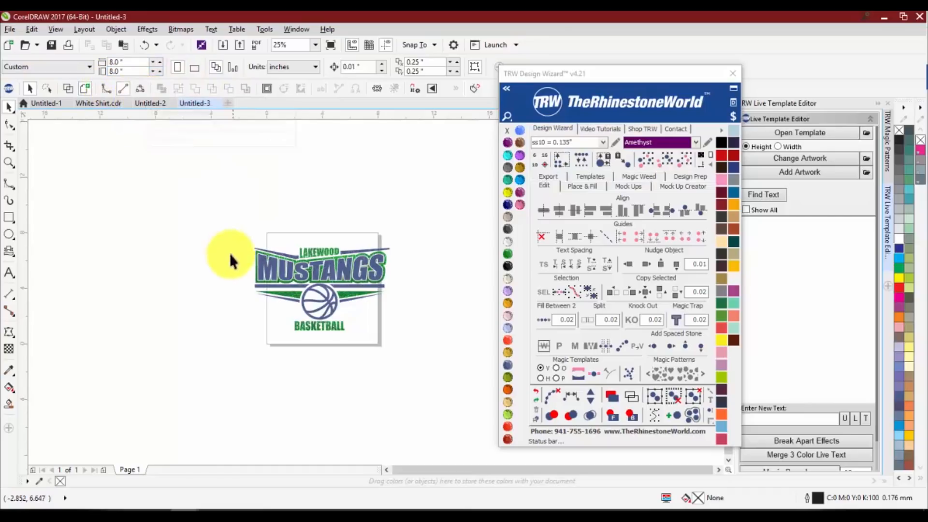
Fit the page around all the logo objects with the Design Wizard, and reselect the whole logo
scroll(336, 297, up, 1)
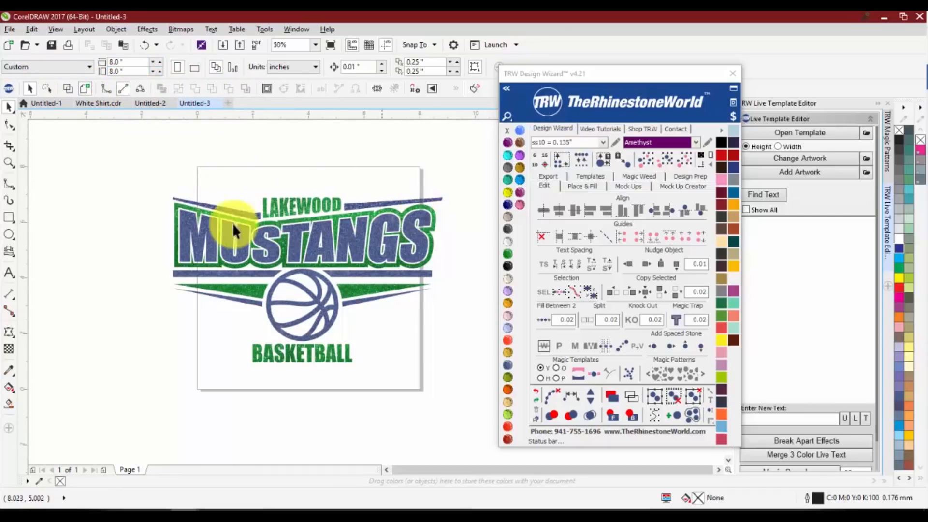
scroll(161, 205, down, 1)
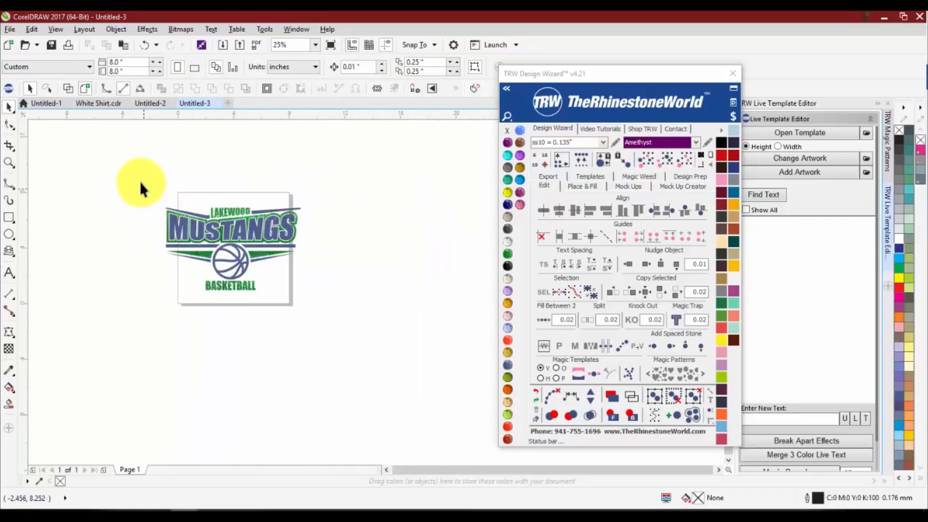
drag(140, 181, 327, 317)
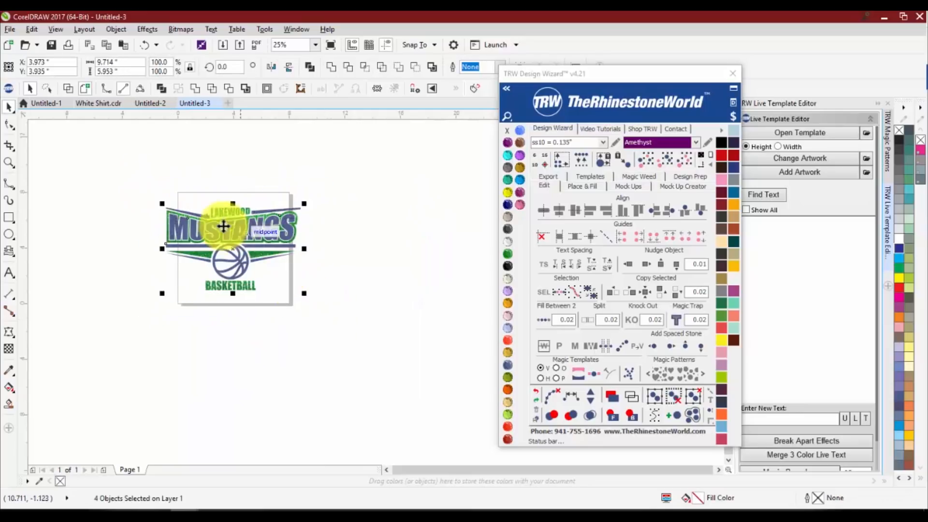
click(712, 152)
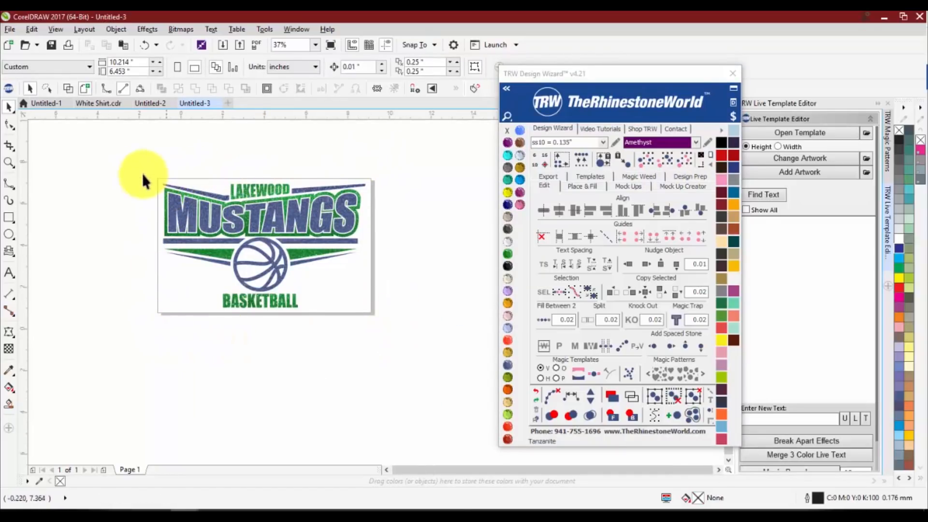
drag(142, 173, 423, 367)
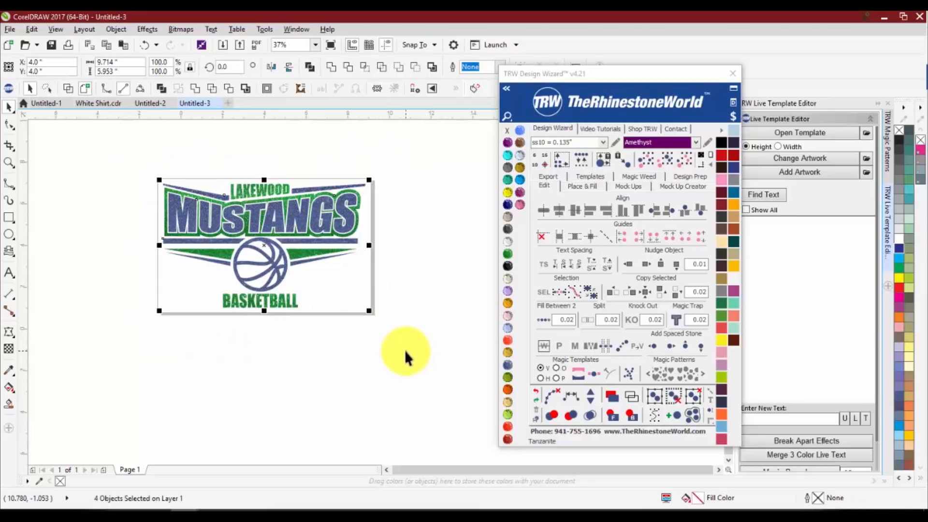
click(404, 350)
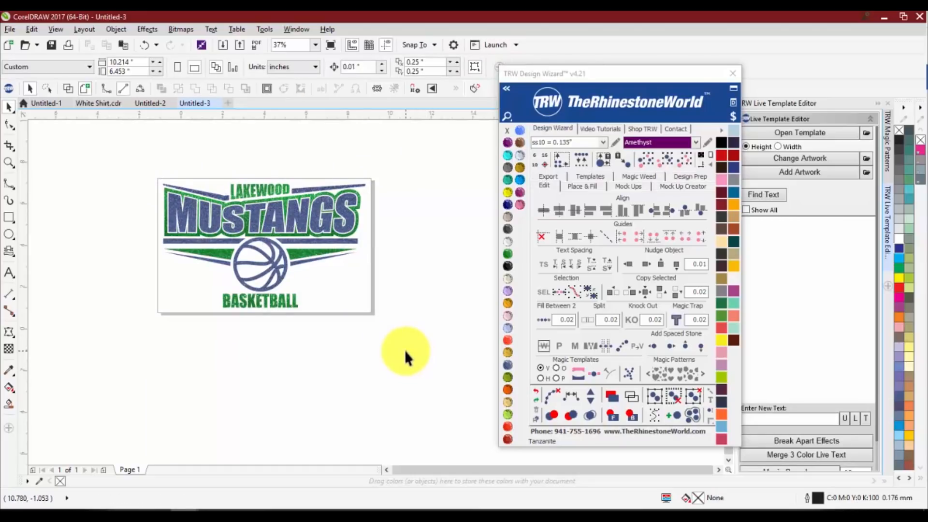
drag(423, 329, 119, 148)
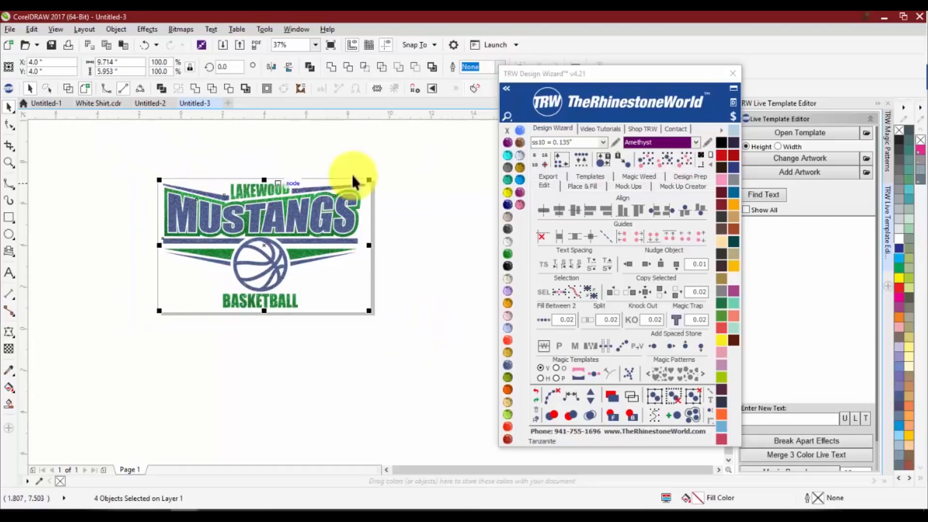
Move the Design Wizard window closer to the logo, deselect the logo, and switch the wizard's vinyl library to Magic Glitter
drag(614, 75, 527, 93)
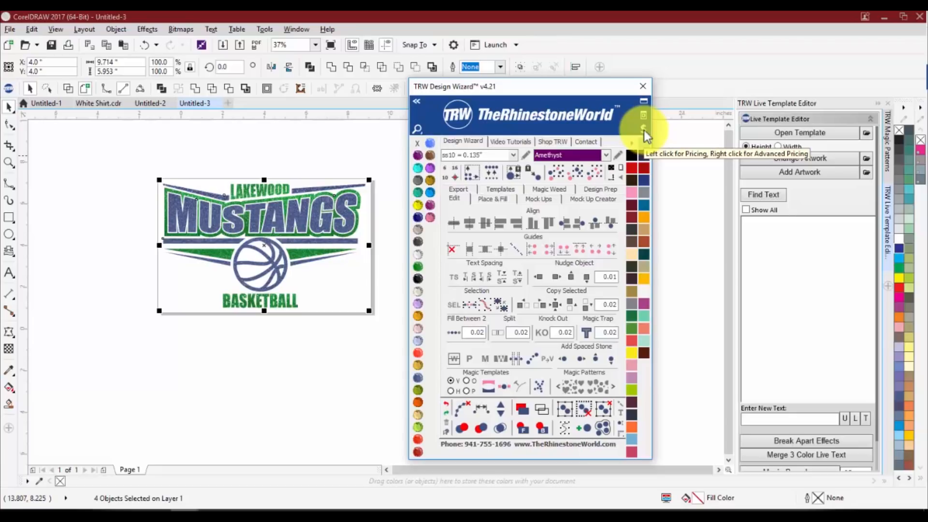
click(321, 312)
scroll(271, 203, up, 2)
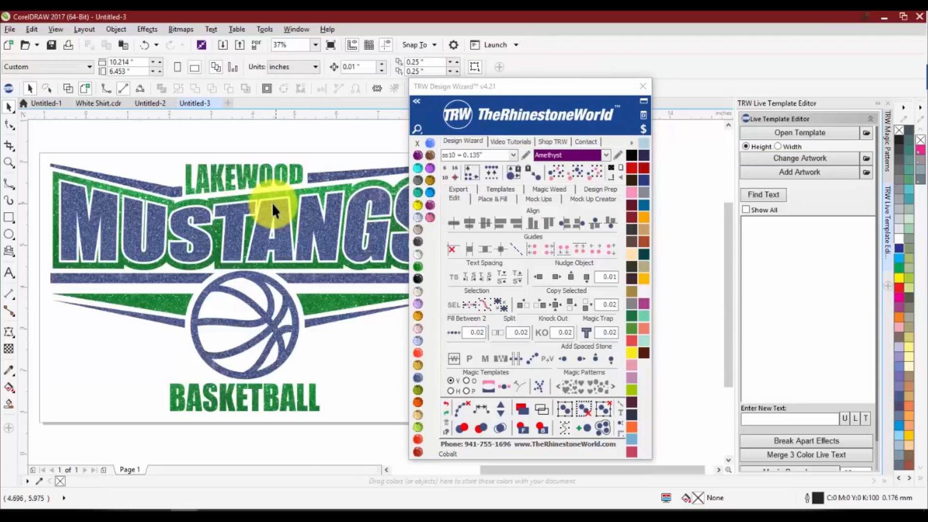
click(631, 143)
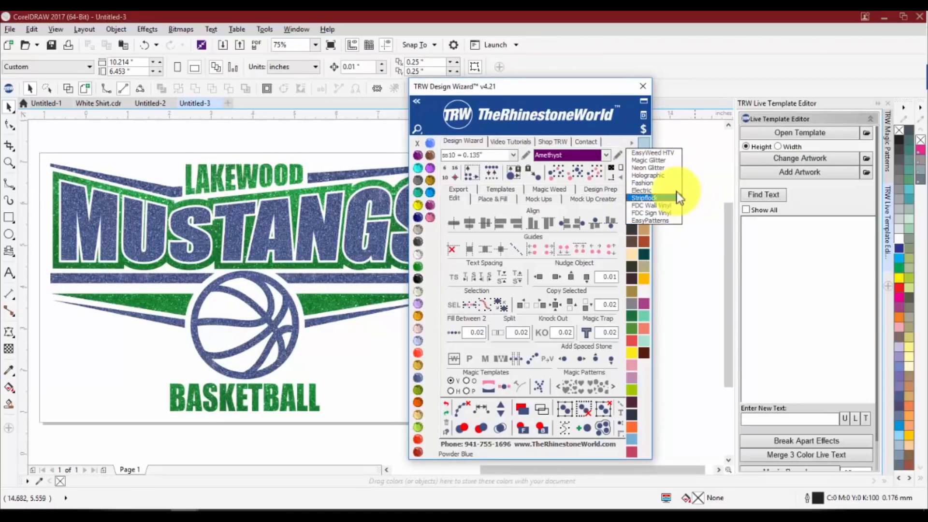
click(662, 157)
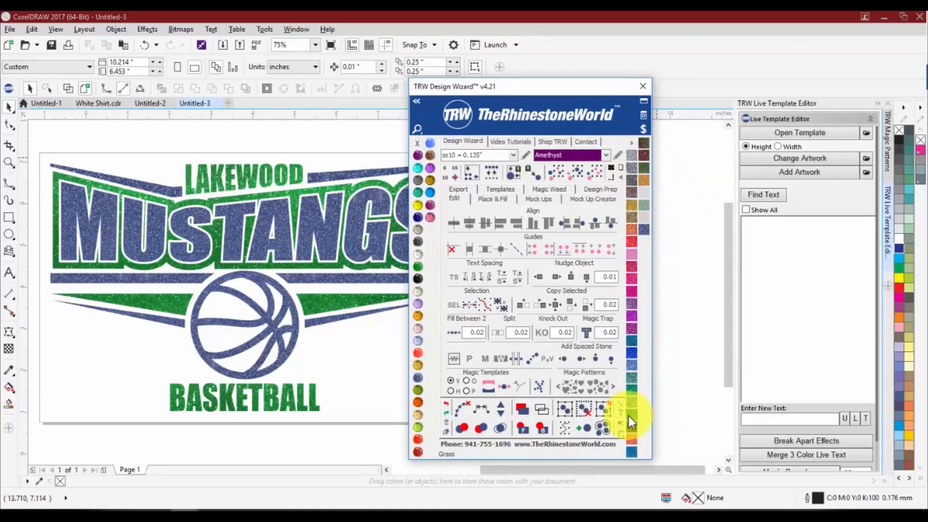
click(671, 234)
scroll(233, 217, up, 1)
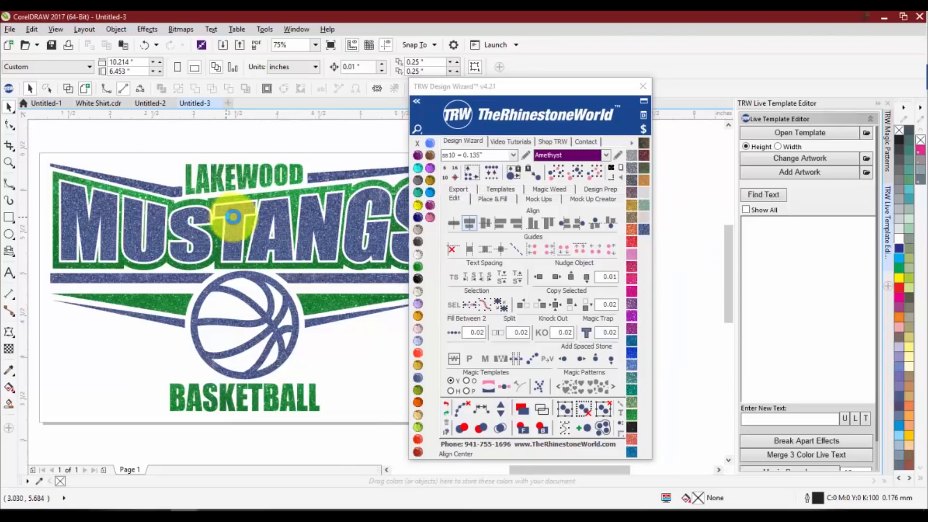
scroll(233, 218, down, 1)
scroll(233, 218, down, 3)
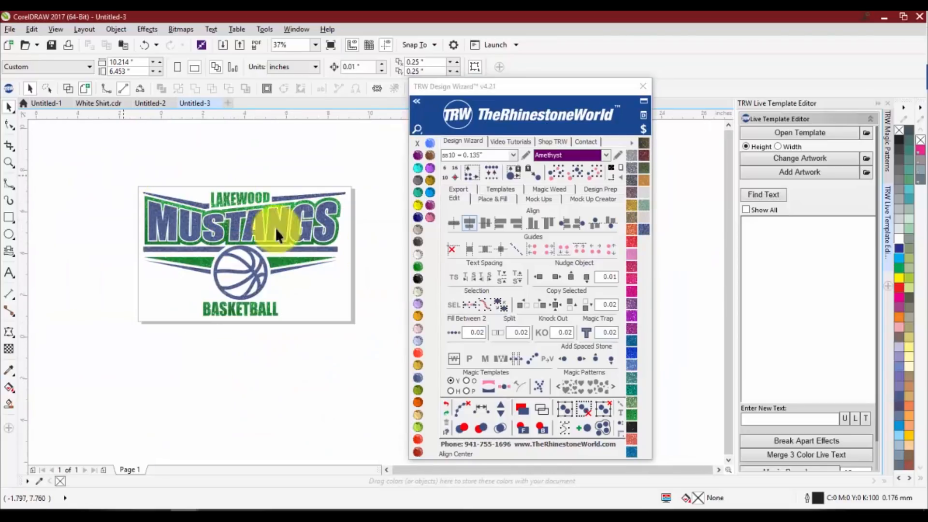
Fill the green glitter curve of the logo with solid green C100 M0 Y100 K0
click(234, 197)
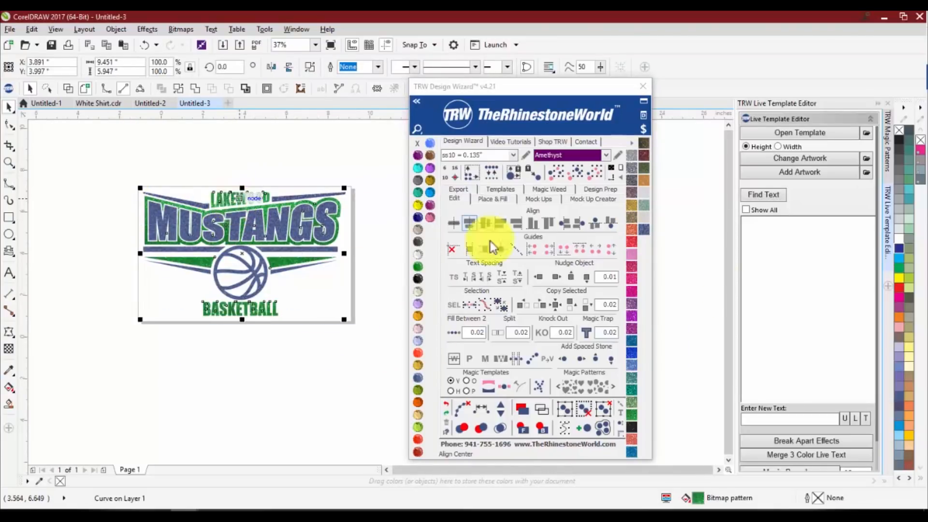
click(898, 268)
key(Escape)
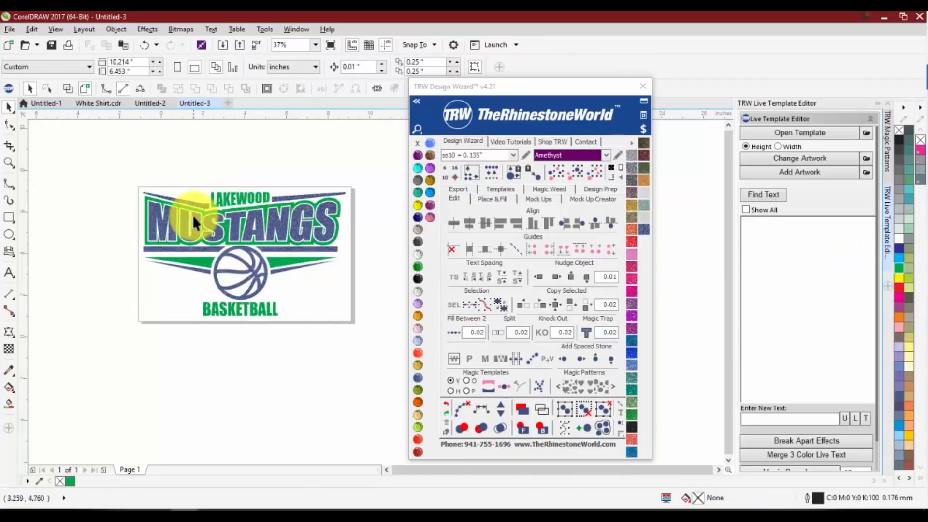
Recolor the logo's green curve with the dark green from the EasyWeed HTV vinyl library
scroll(196, 218, up, 2)
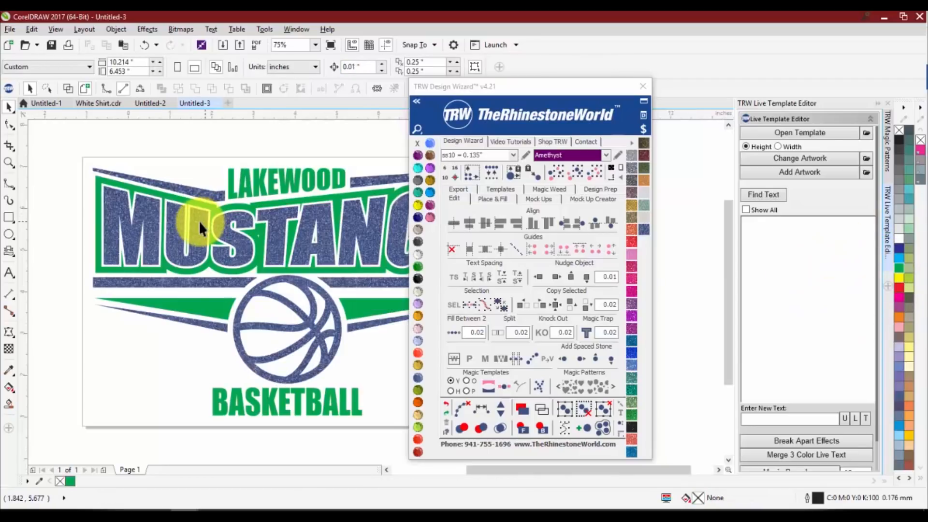
click(251, 205)
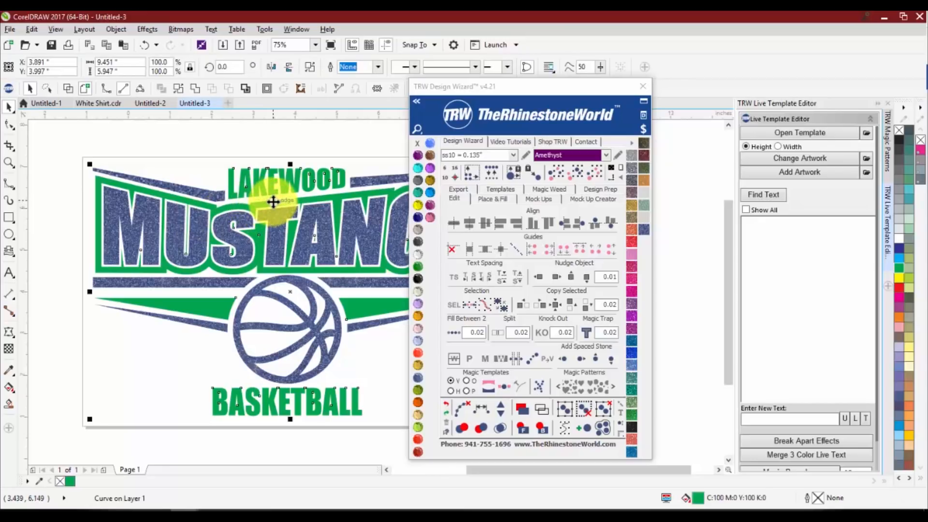
click(636, 143)
click(643, 154)
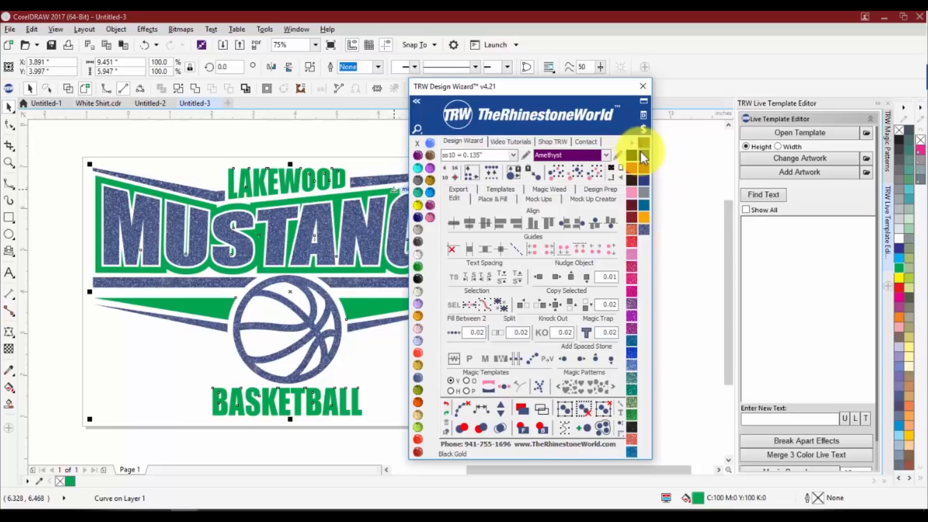
click(630, 317)
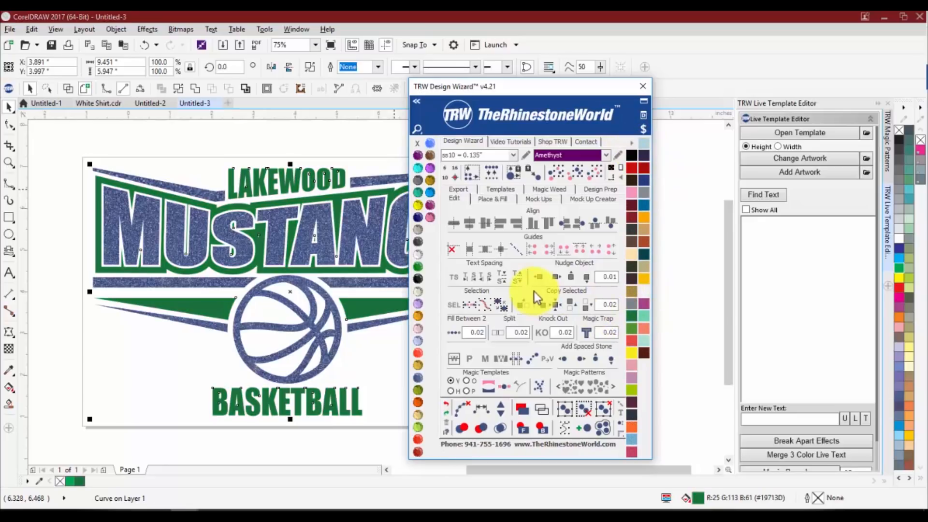
Fill the logo's green curve with Grass from the Magic Glitter vinyl library, move the Design Wizard window off the logo, and deselect
click(633, 143)
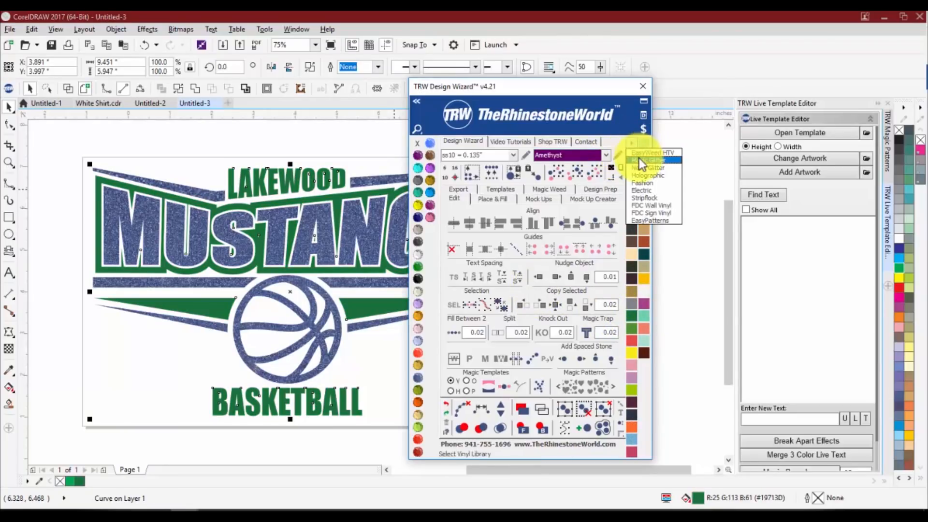
click(642, 161)
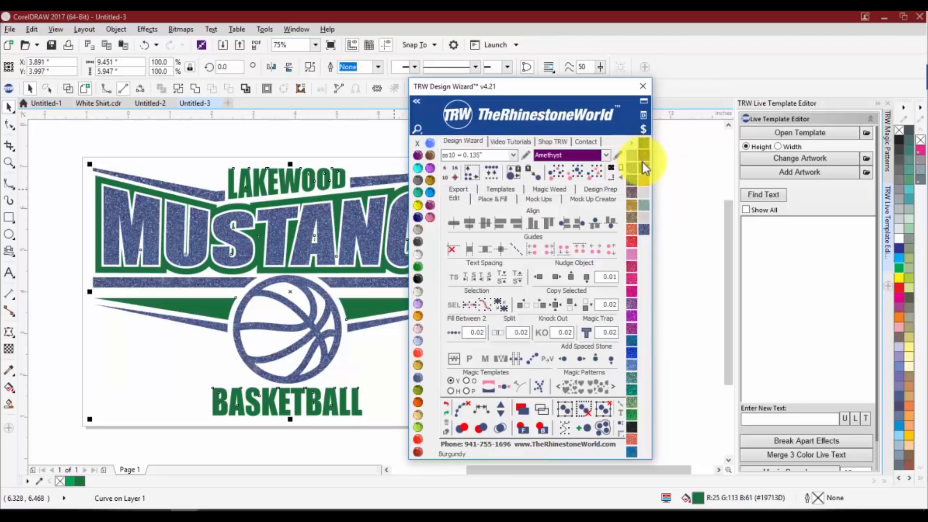
click(633, 415)
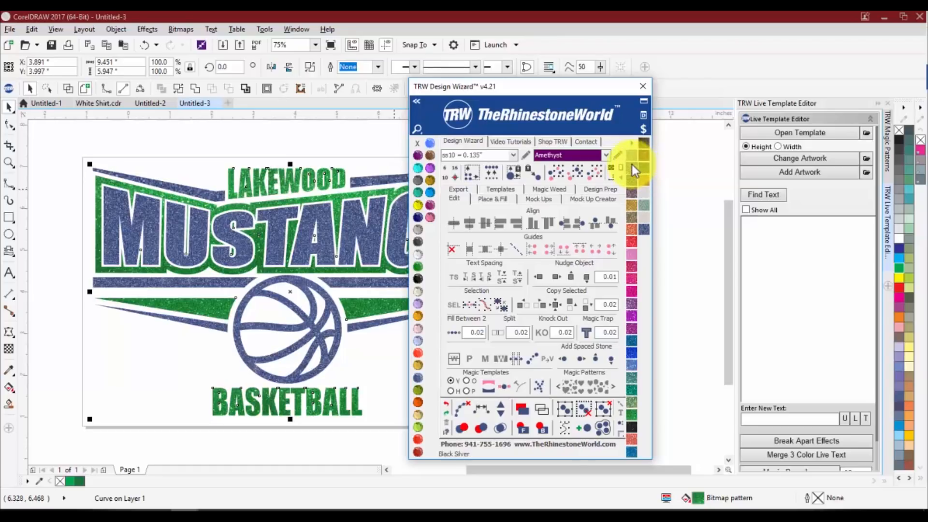
drag(520, 89, 674, 82)
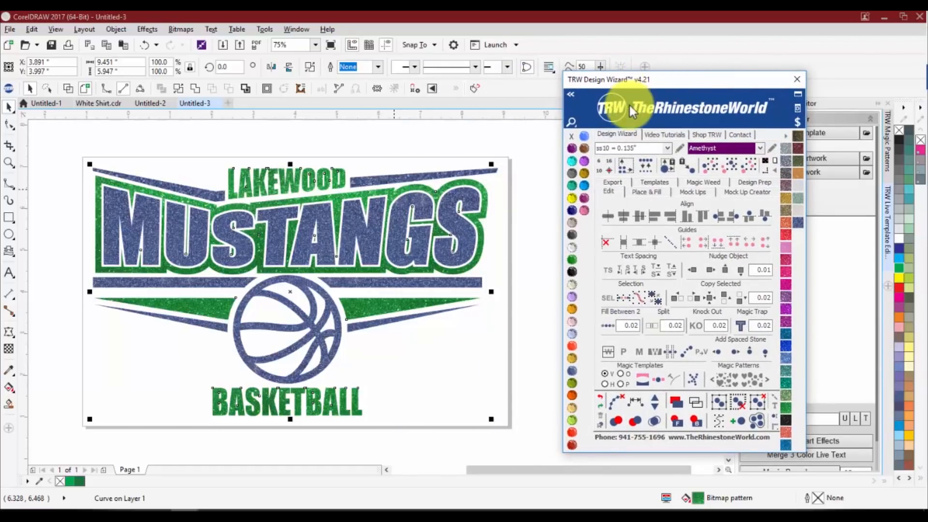
click(488, 151)
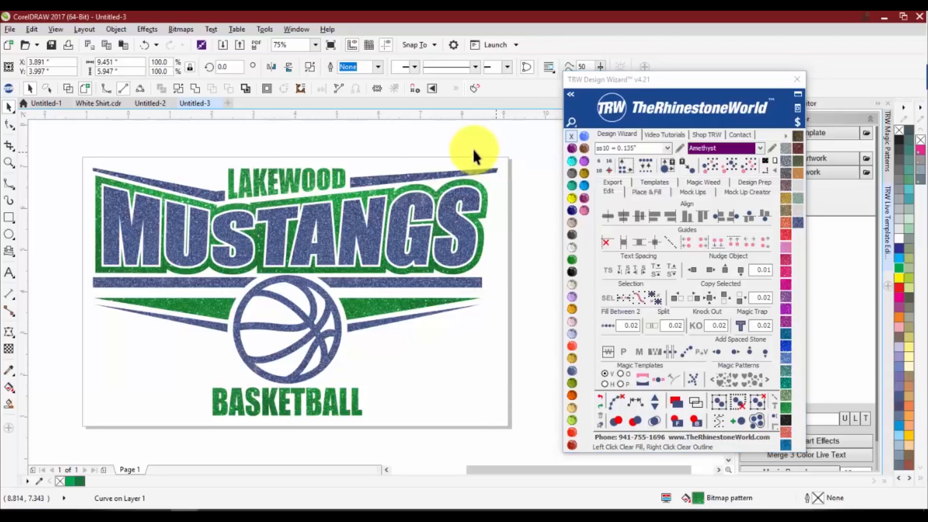
Display the Design Wizard pricing information for the whole logo and close it
scroll(387, 154, down, 2)
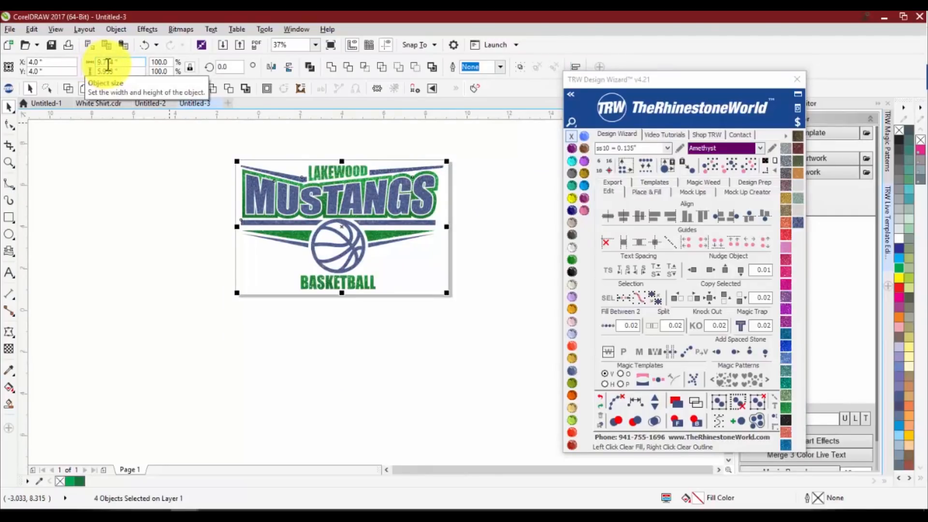
click(796, 124)
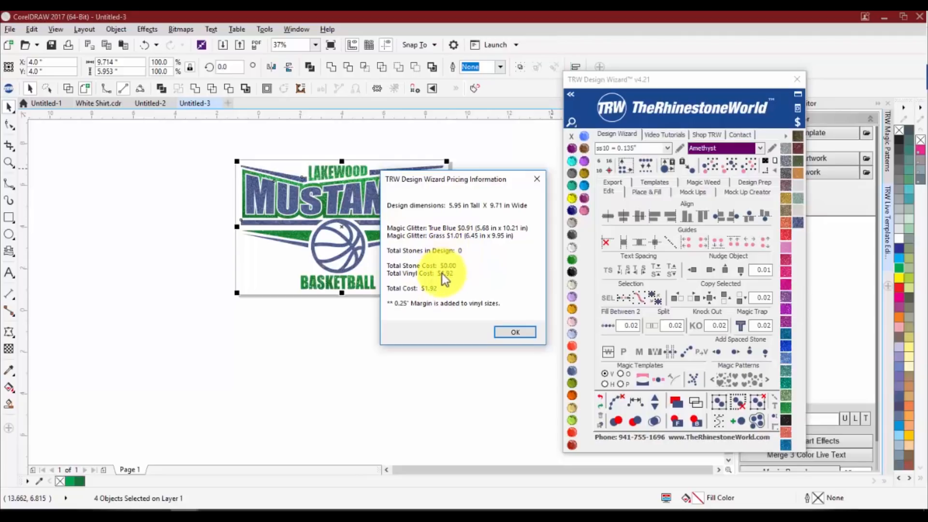
click(514, 333)
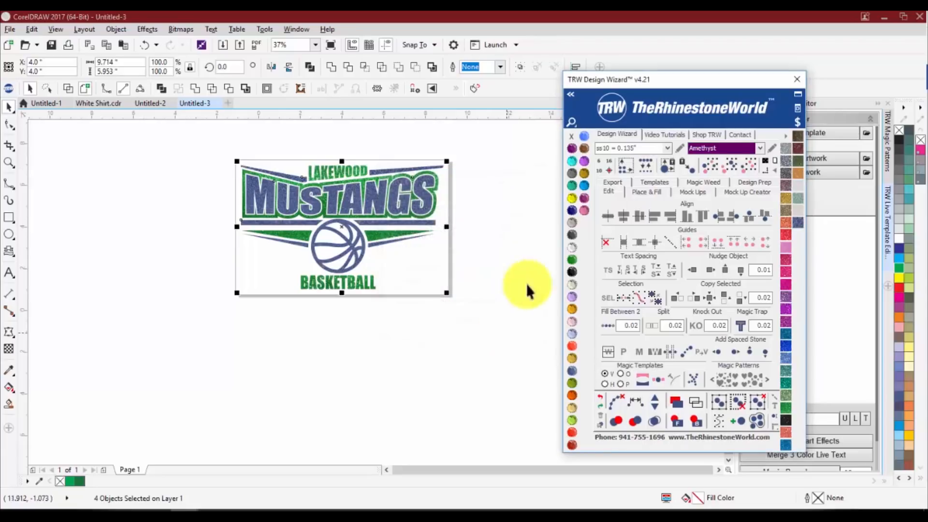
Open the vinyl cost editor and review the width, length and cost of the EasyWeed and Holographic products
click(784, 138)
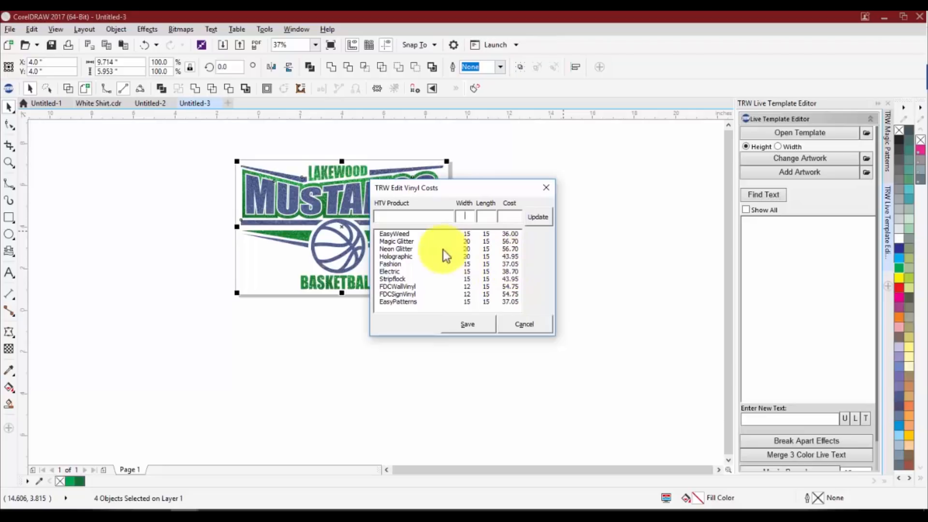
click(403, 234)
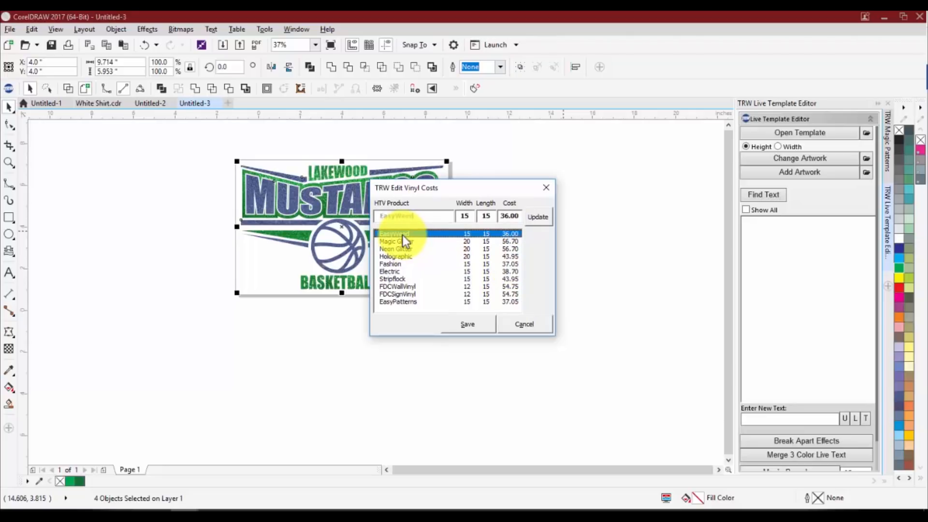
click(390, 257)
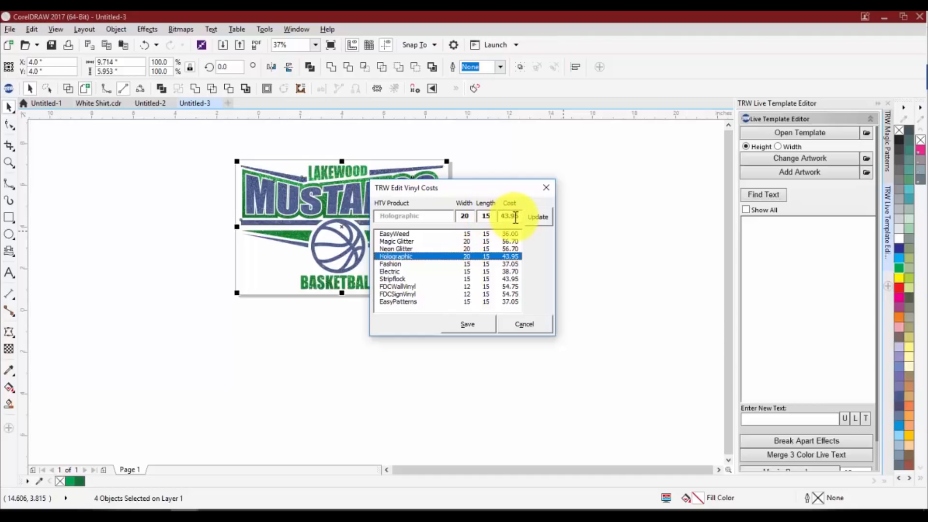
double_click(467, 216)
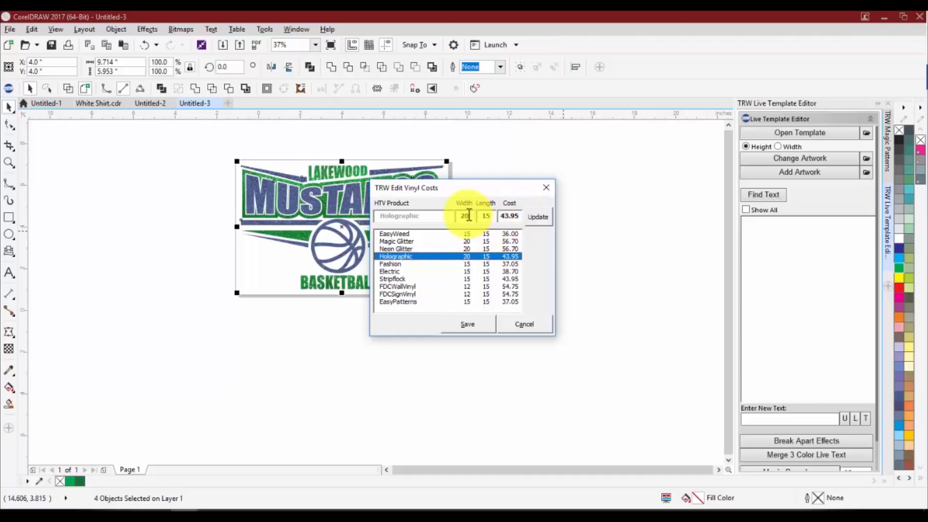
double_click(487, 216)
Update the EasyWeed vinyl to length 100 and cost 295.00, and save the vinyl costs
click(469, 233)
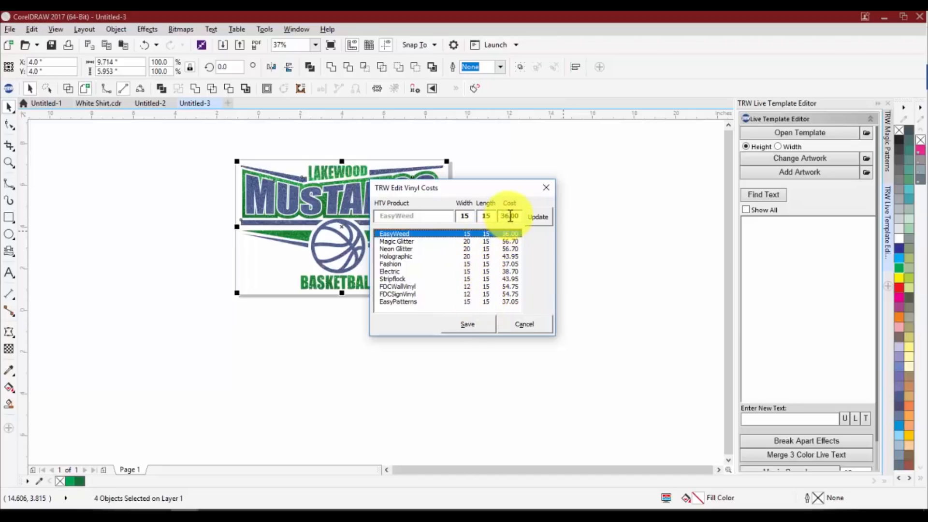
click(490, 216)
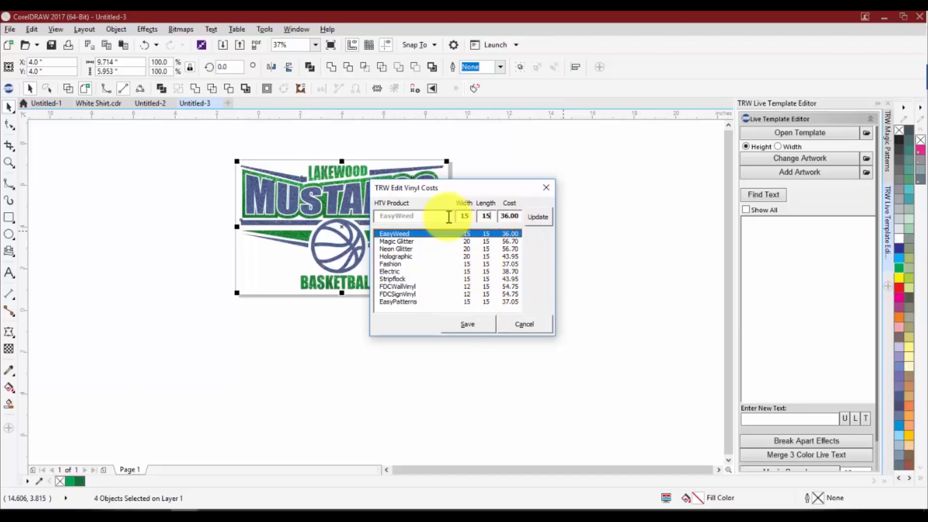
key(BackSpace)
key(BackSpace)
text(100)
key(Tab)
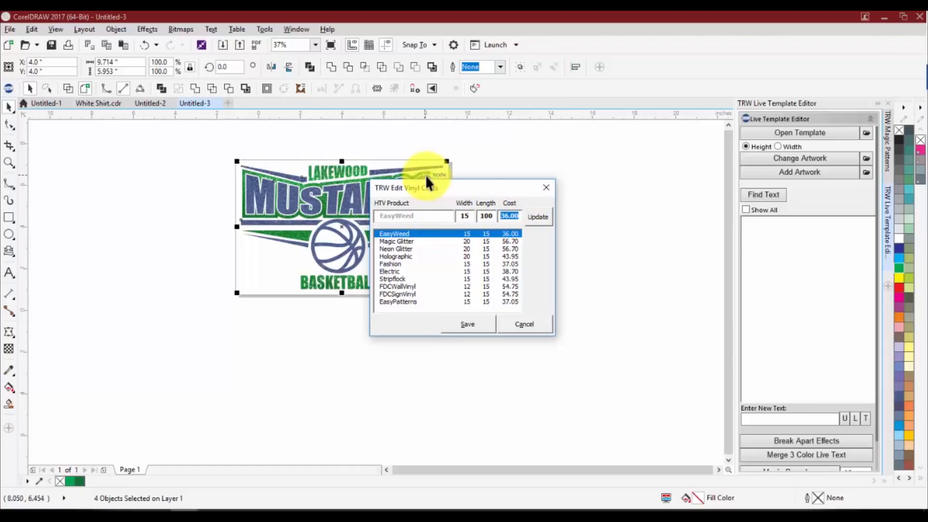
text(29.)
key(BackSpace)
text(5.00)
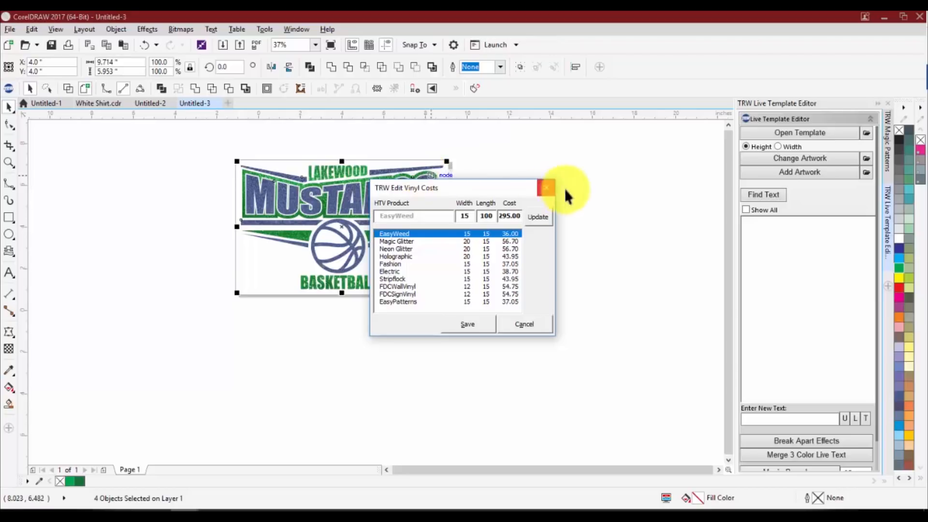
click(537, 216)
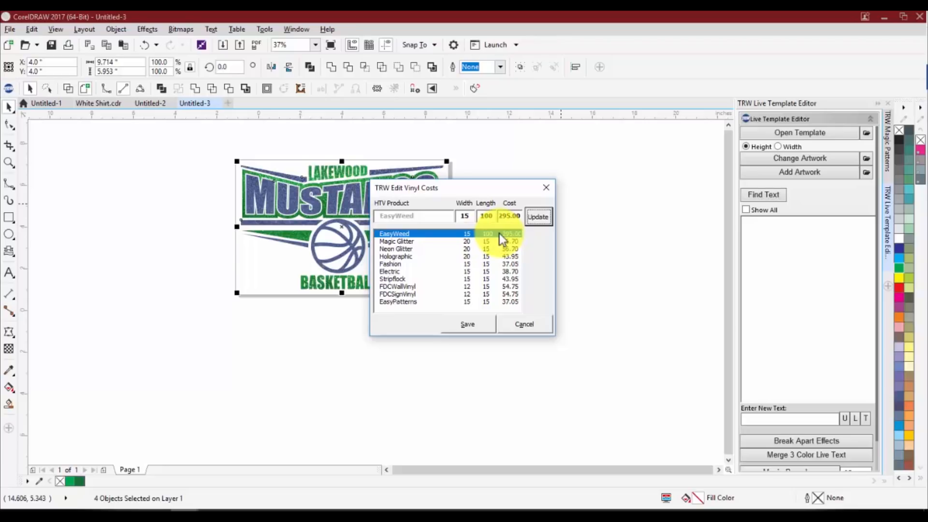
click(453, 327)
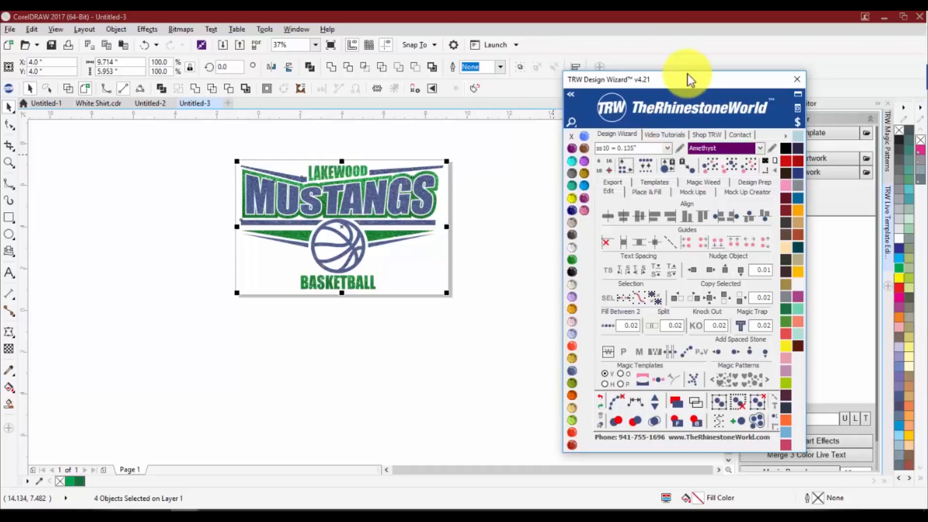
Move the Design Wizard window closer to the logo, check the pricing information again, and inspect the deselected logo
drag(688, 74, 601, 80)
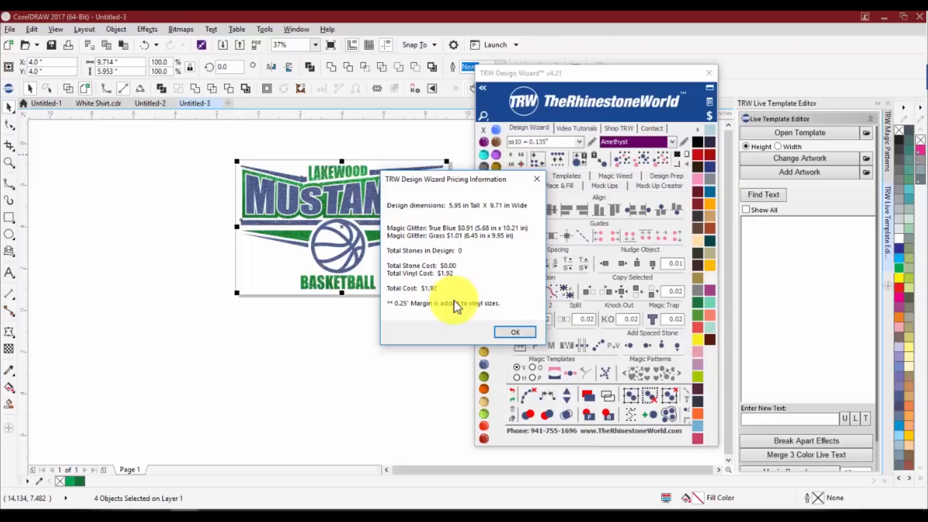
click(495, 329)
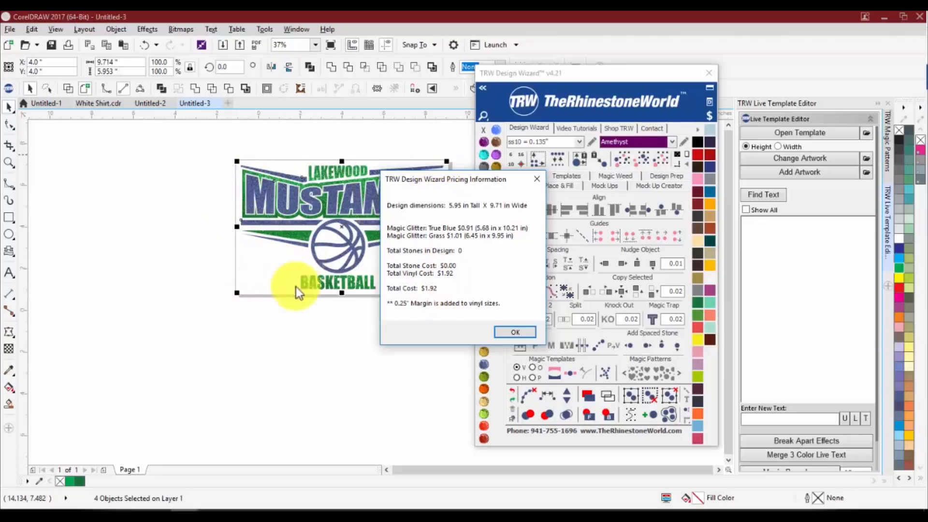
click(515, 332)
scroll(310, 251, up, 2)
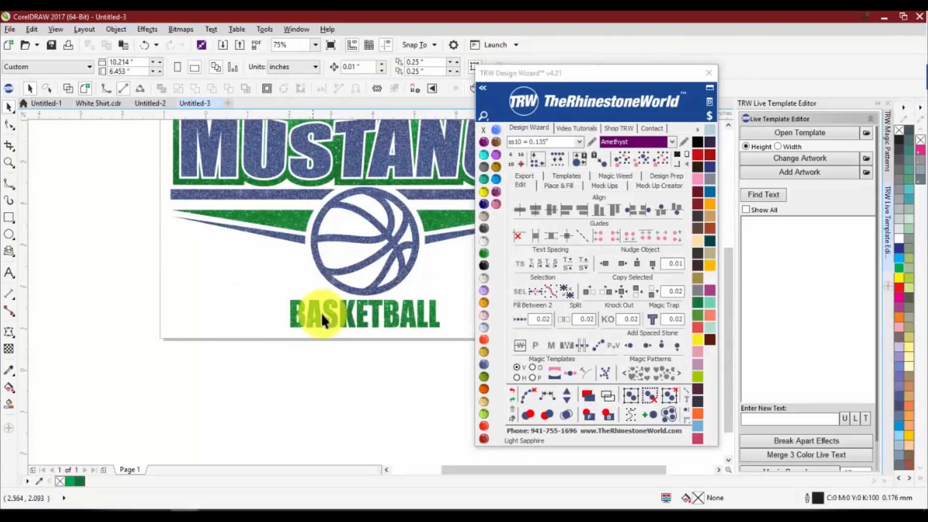
click(184, 236)
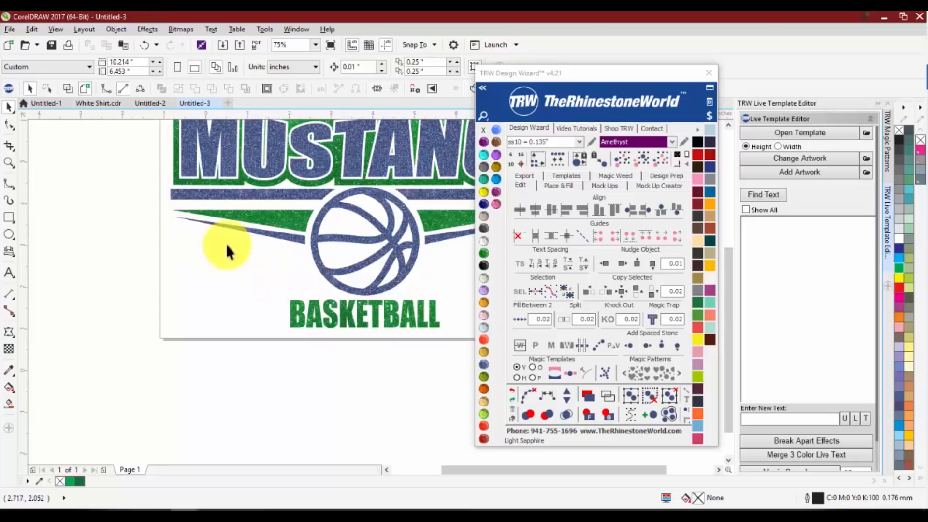
scroll(225, 243, down, 1)
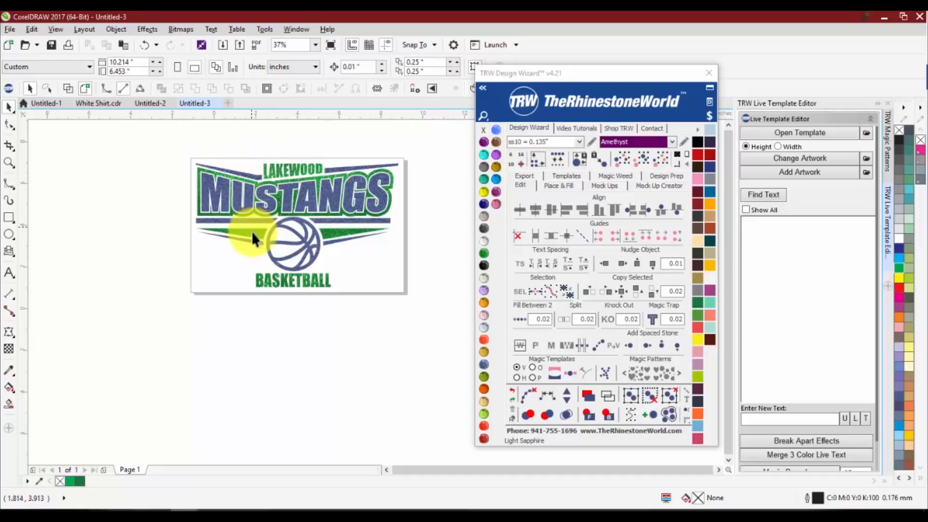
Draw a rectangle about 9.42 by 6.06 inches over the logo and move it below the page
key(F6)
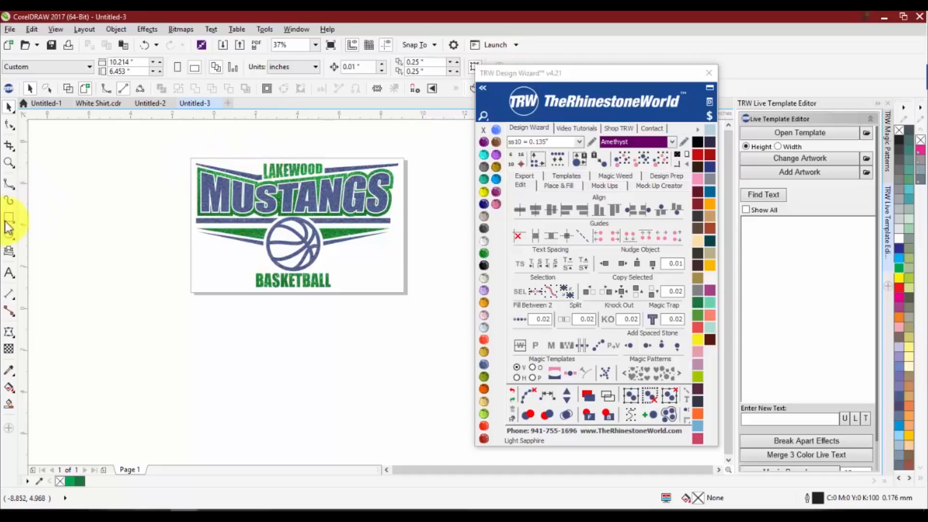
mouse_move(196, 163)
mouse_down()
mouse_move(375, 259)
mouse_move(392, 290)
mouse_up()
key(space)
scroll(292, 228, down, 1)
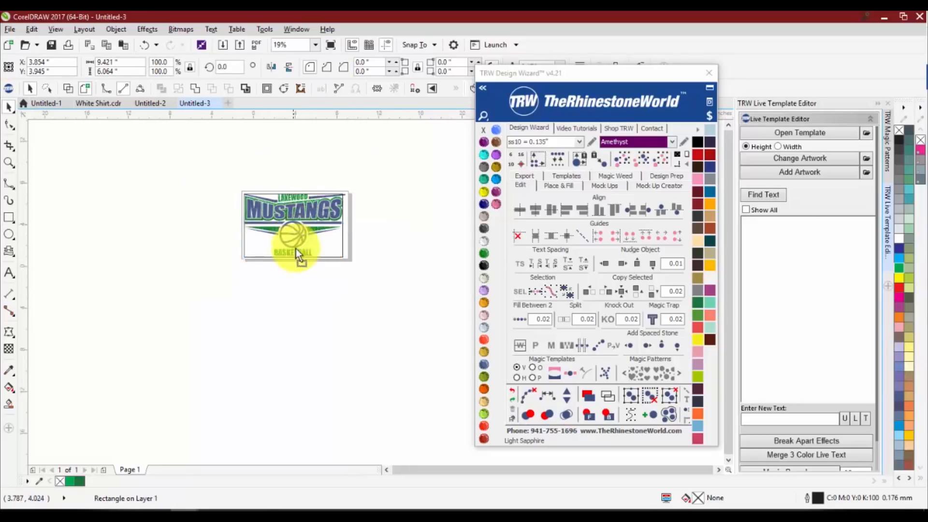
drag(296, 249, 303, 318)
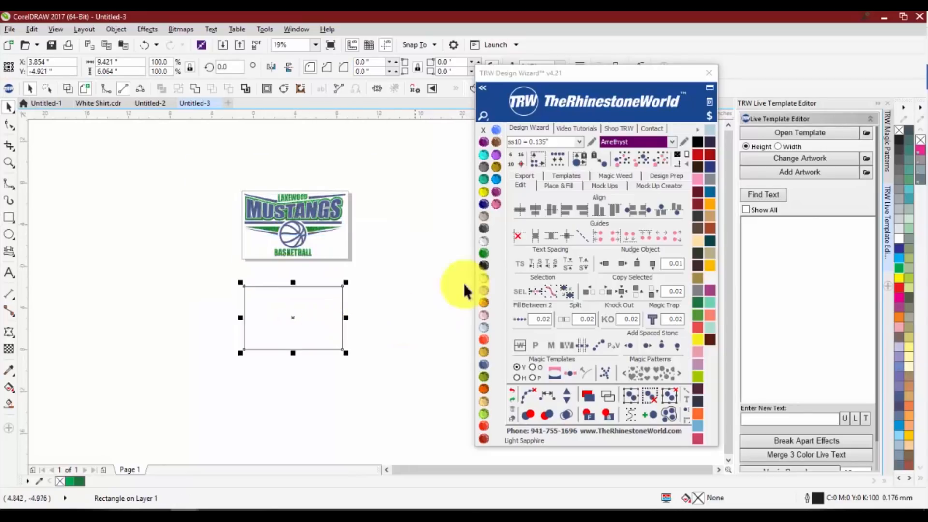
Fill the rectangle below the page with Grass from the Magic Glitter vinyl library
click(695, 132)
click(706, 147)
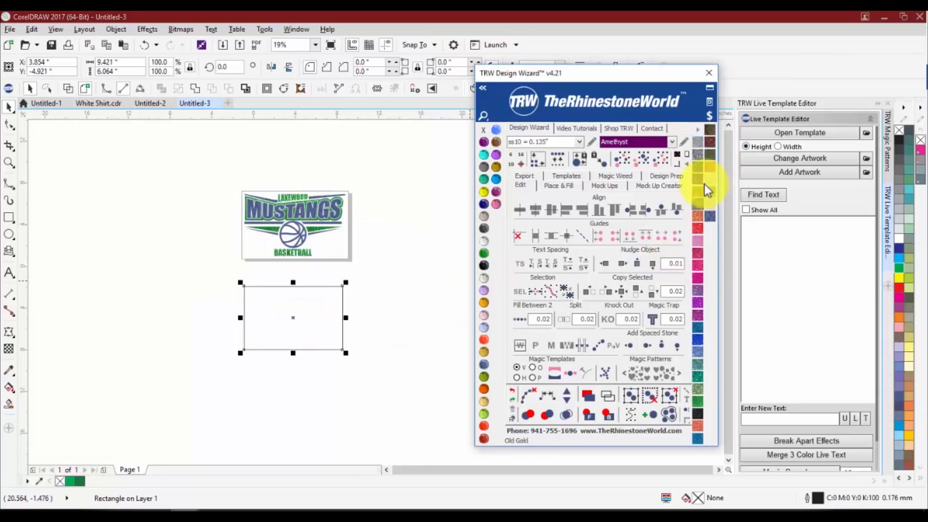
click(698, 399)
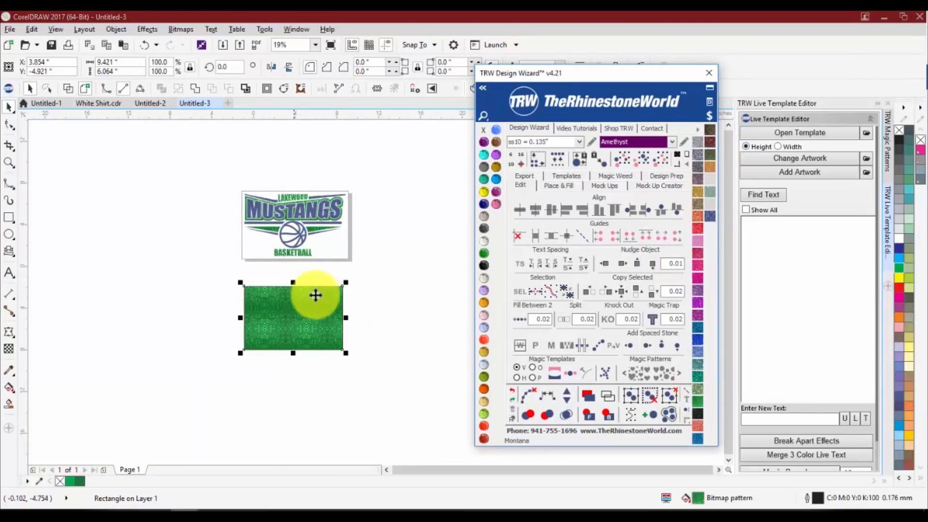
scroll(304, 301, up, 1)
scroll(308, 318, down, 1)
scroll(312, 233, up, 1)
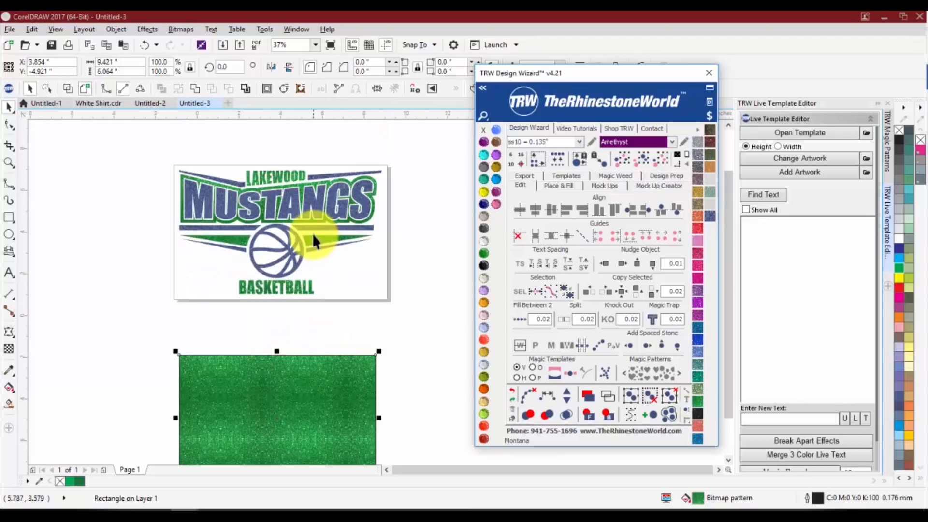
scroll(312, 236, down, 1)
Place a copy of the logo's green curve to the left of the page and move the green rectangle beneath that copy
drag(312, 236, 173, 252)
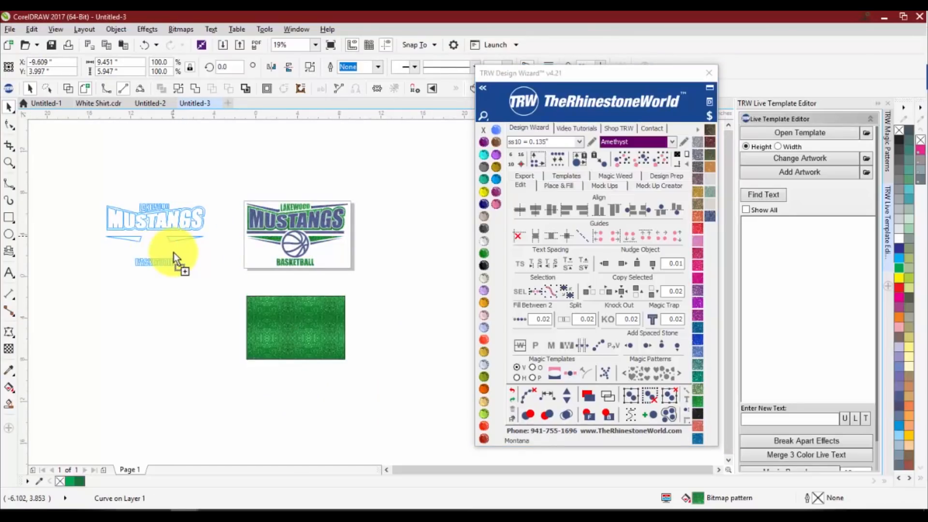
click(189, 329)
drag(251, 326, 161, 318)
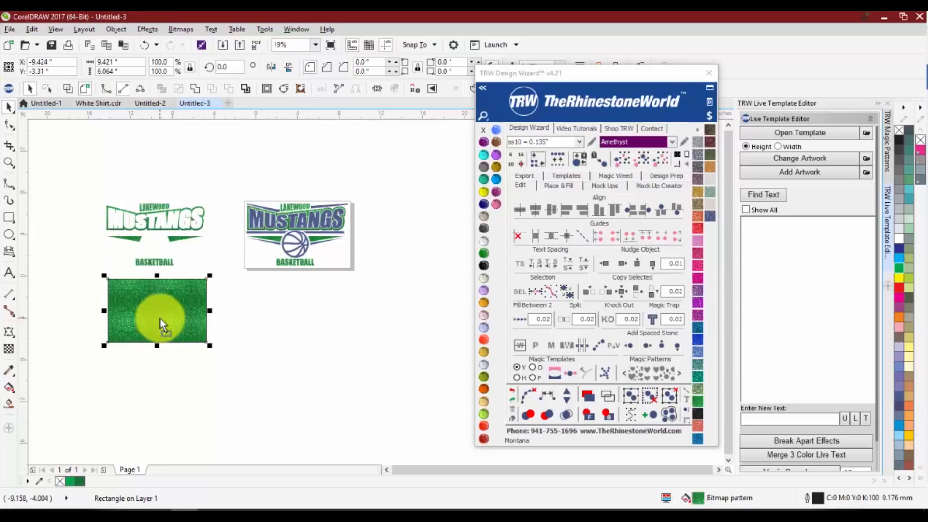
Delete the green rectangle and the copied green curve beside the page
key(Delete)
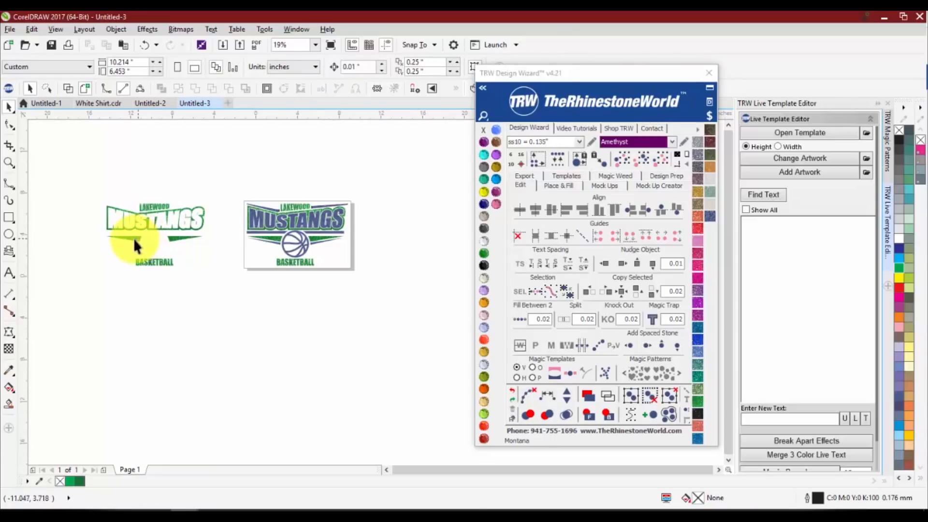
click(133, 238)
key(Delete)
Select the whole logo and load the Basic Pricing preset in the advanced price breakdown assistant
drag(208, 171, 373, 317)
scroll(305, 211, up, 2)
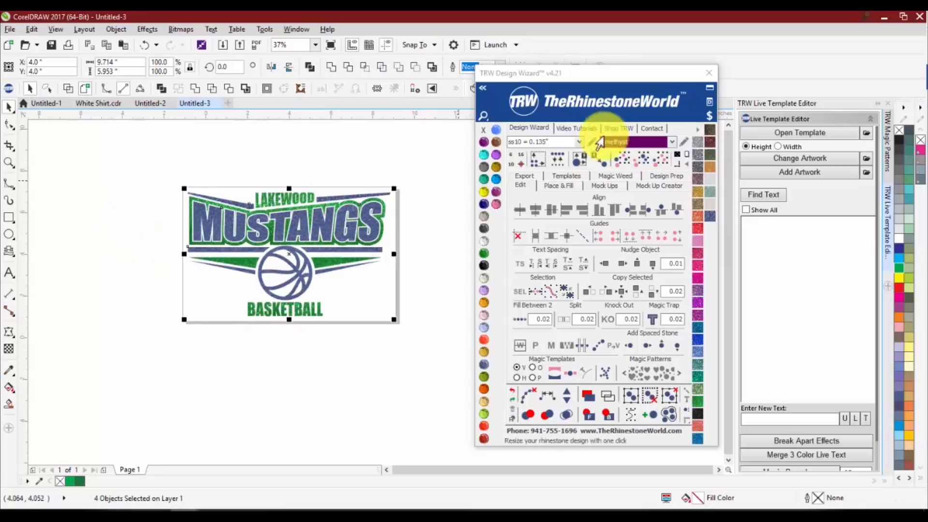
click(710, 117)
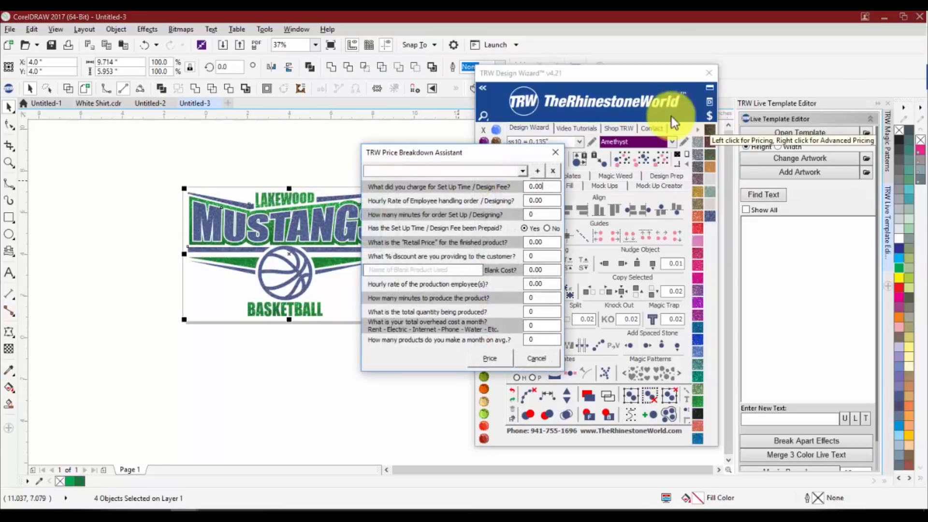
click(521, 172)
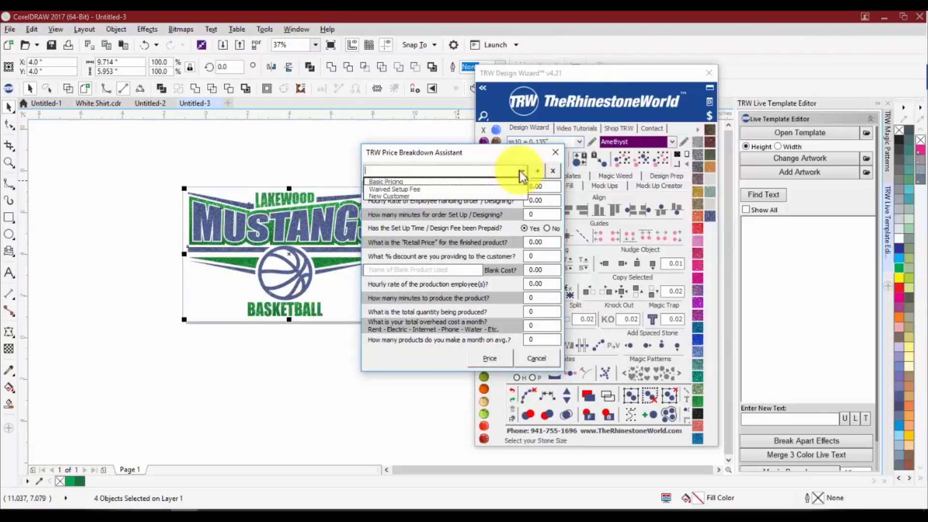
click(447, 180)
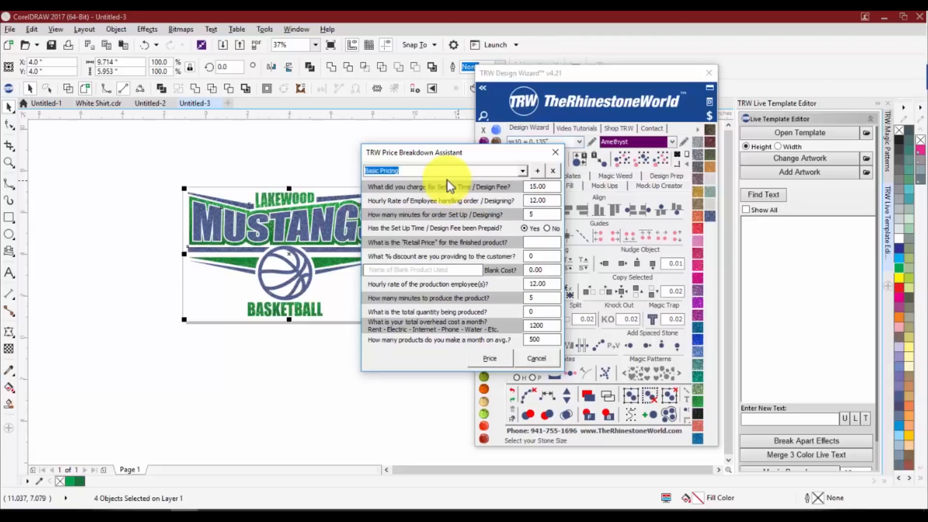
Set the order set-up and designing time to 2 minutes in the price breakdown
click(541, 186)
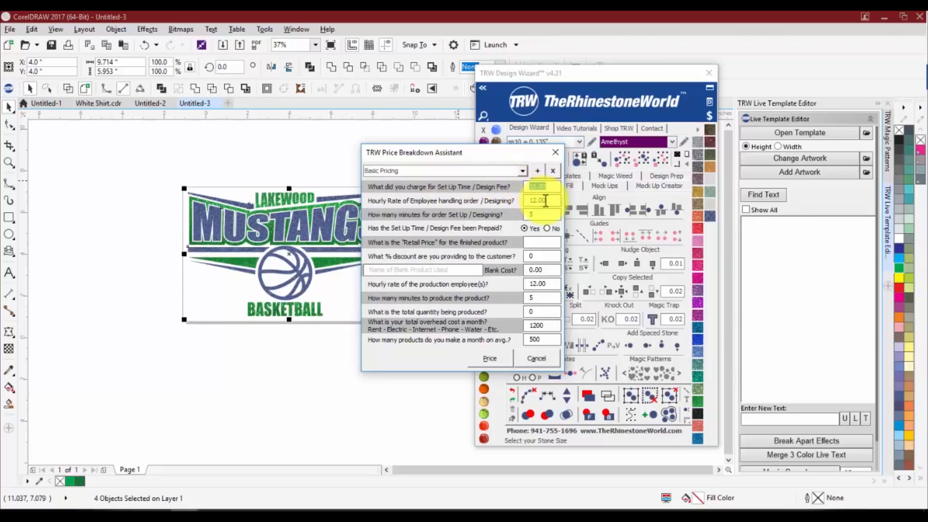
click(522, 201)
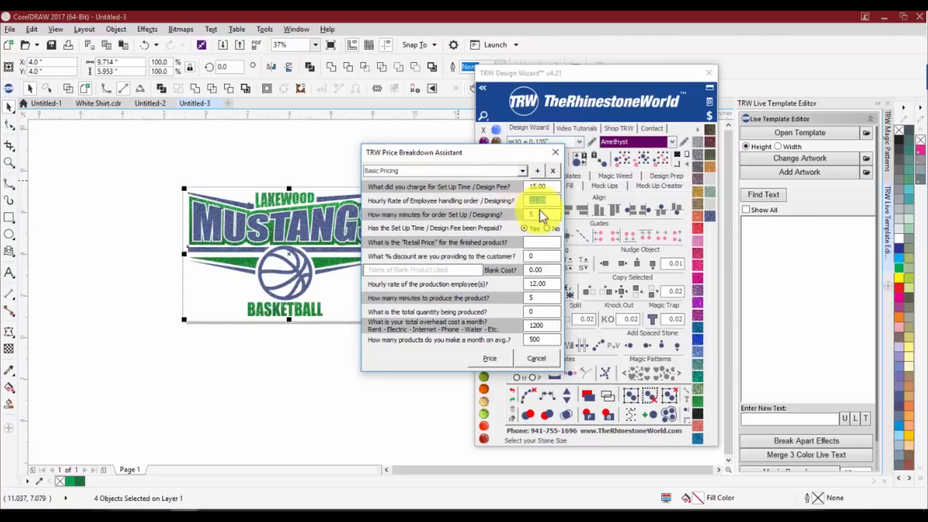
click(527, 214)
drag(527, 215, 508, 214)
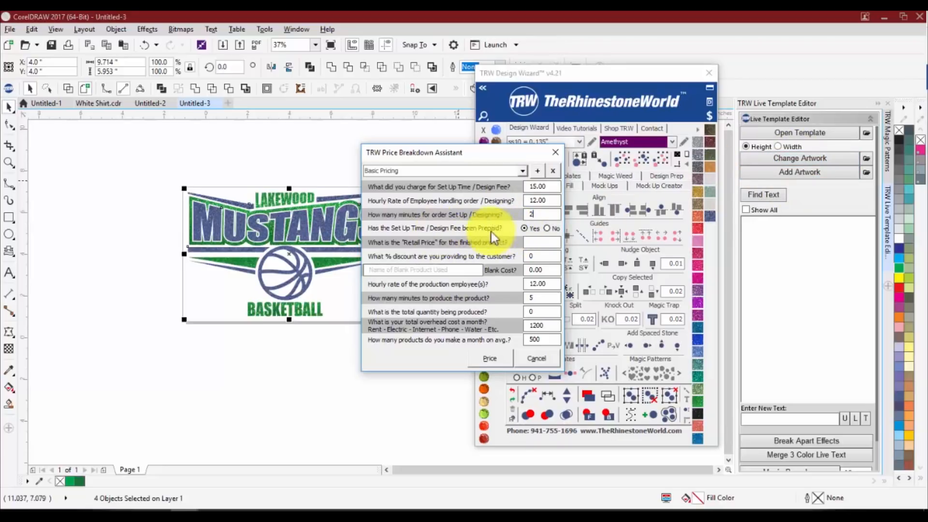
Set the retail price for the finished product to $12.00
click(534, 243)
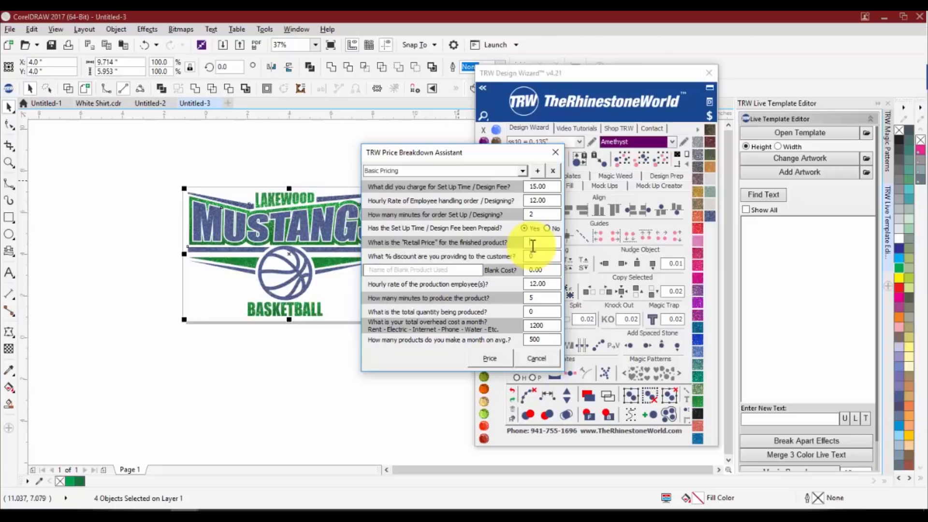
text(20.00)
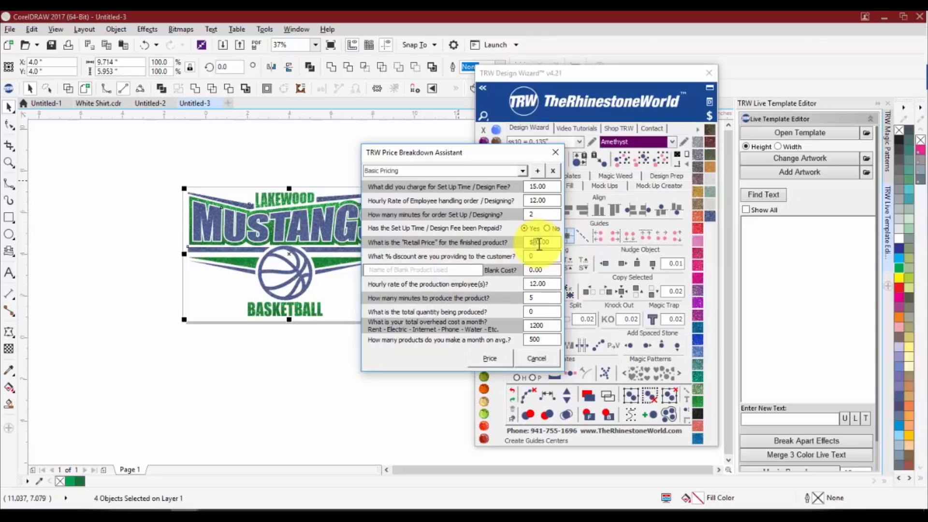
click(535, 243)
drag(537, 242, 541, 242)
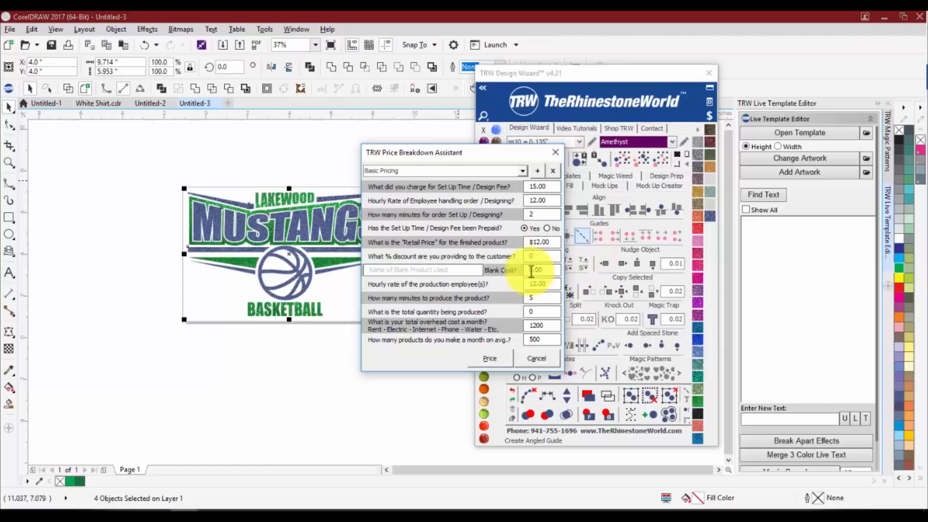
text(2)
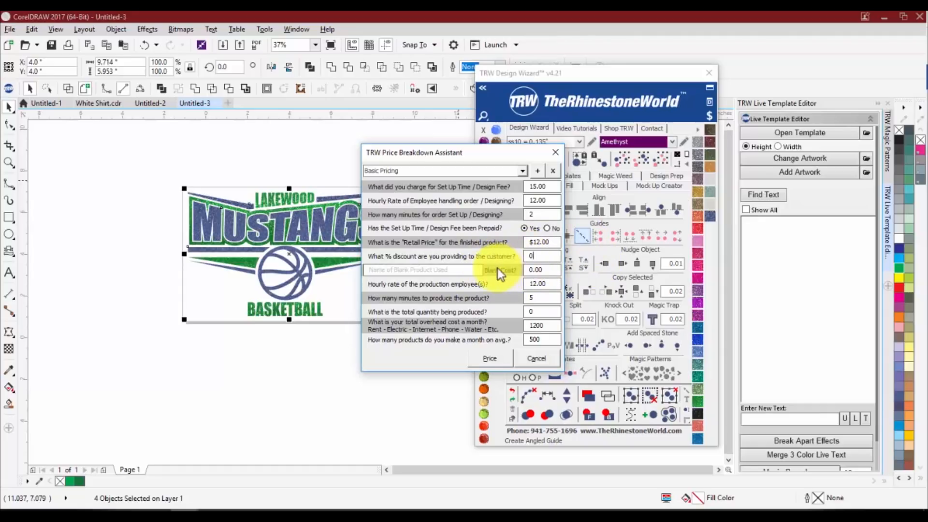
Enter 0 as the percentage discount provided to the customer, keeping the Basic Pricing preset
click(544, 256)
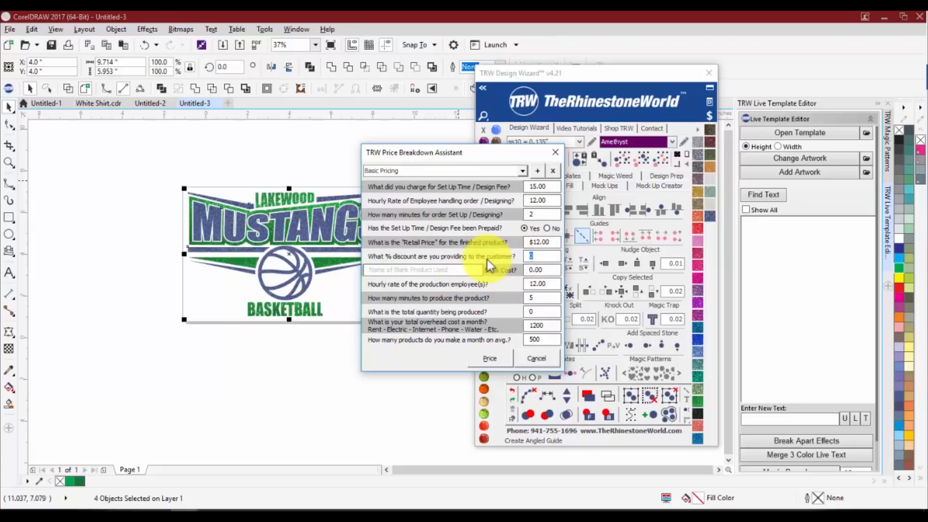
key(BackSpace)
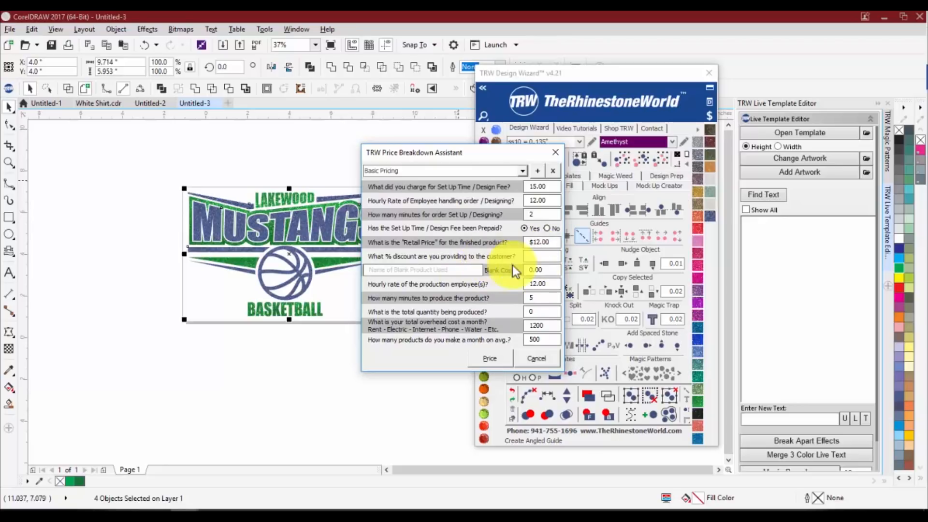
click(521, 173)
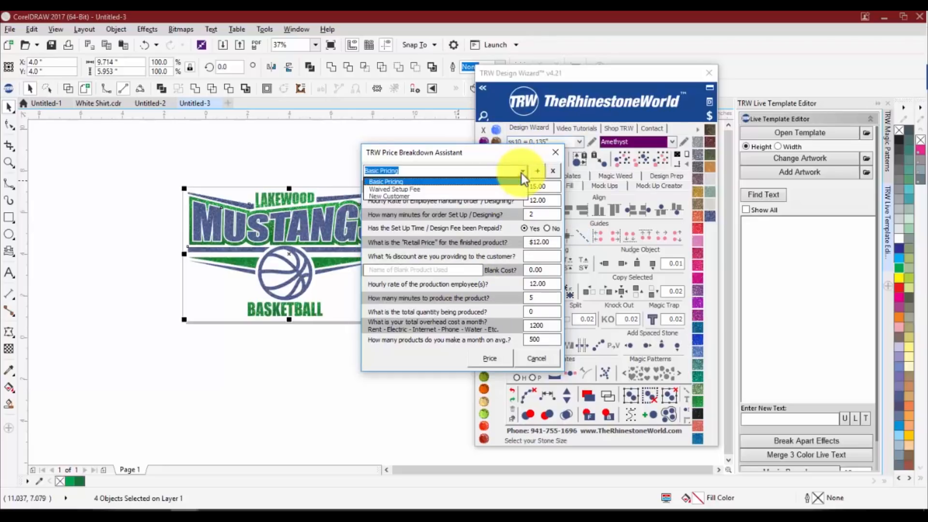
click(490, 179)
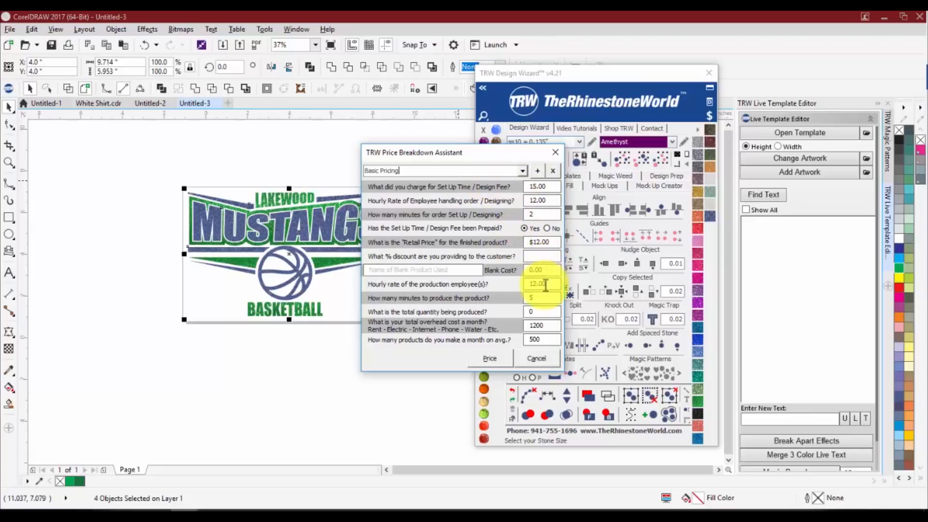
click(542, 256)
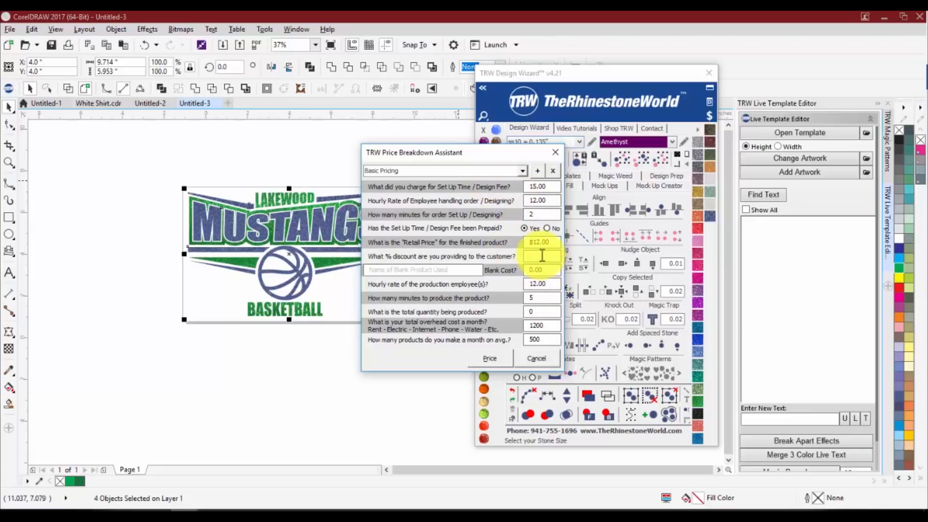
text(0)
Name the blank product Gildan Basic White T and set its blank cost to 1.25
key(Tab)
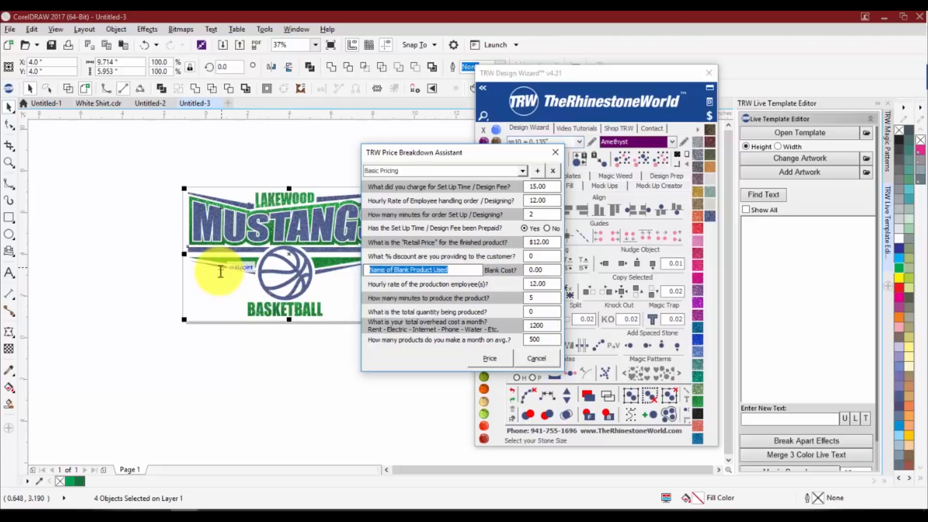
text(Gilda)
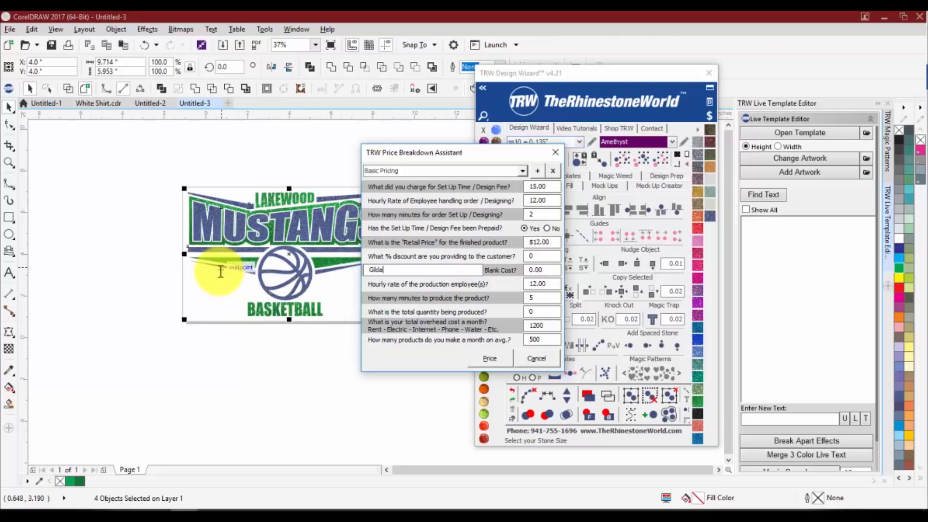
text(n Basic White T)
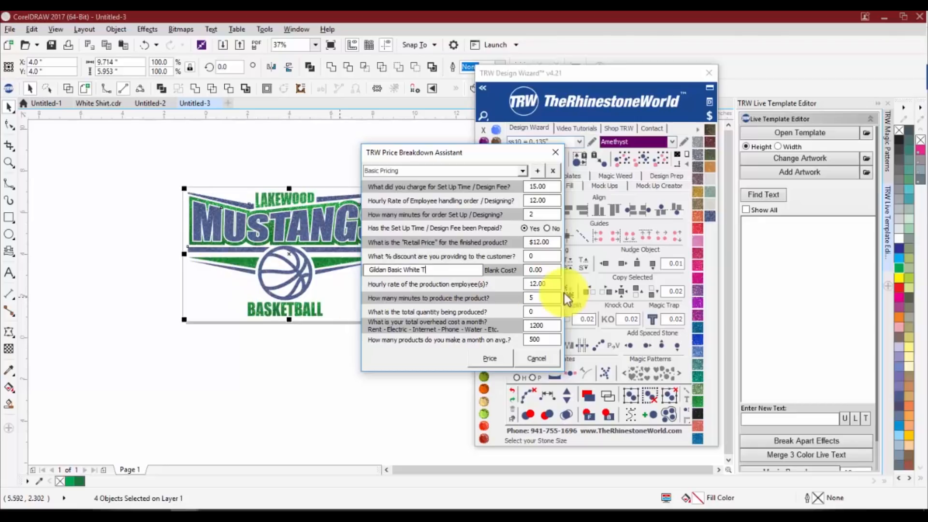
key(Tab)
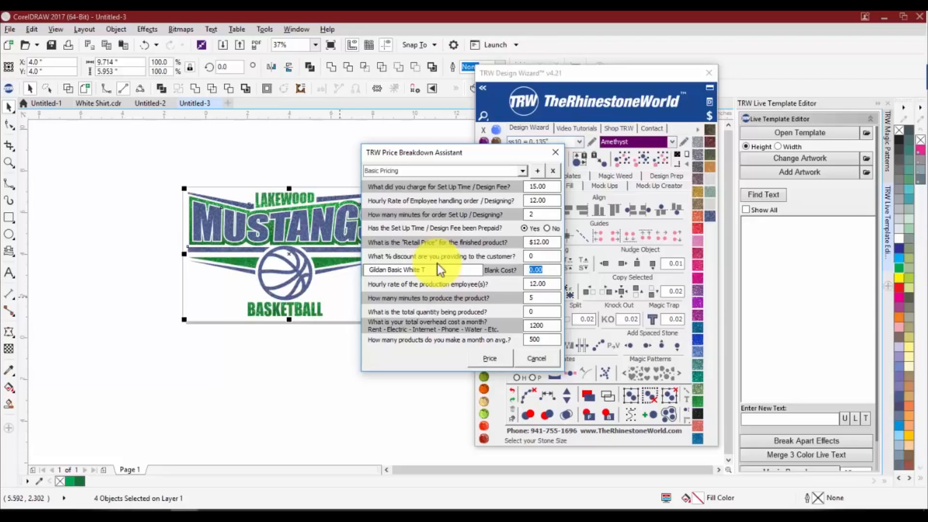
text(1.254)
key(BackSpace)
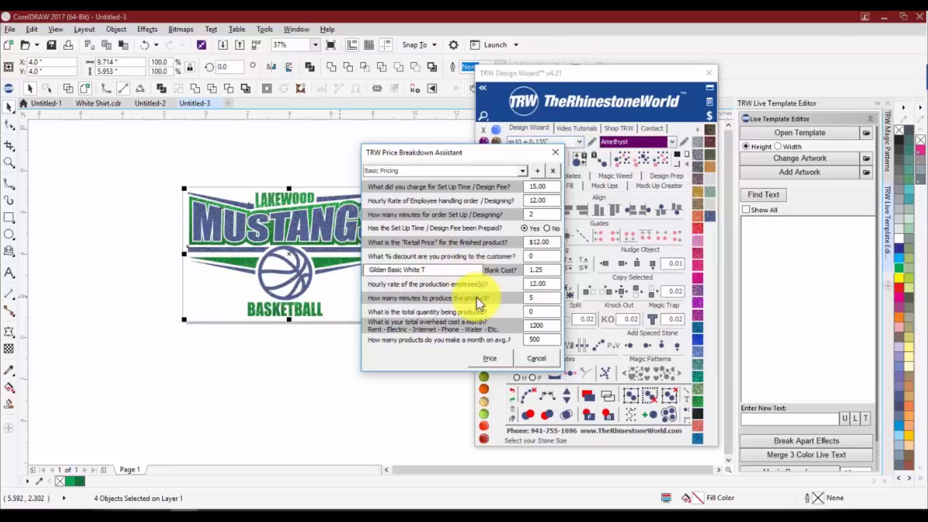
Set the total quantity being produced to 25 and the total monthly overhead cost to 300
click(543, 284)
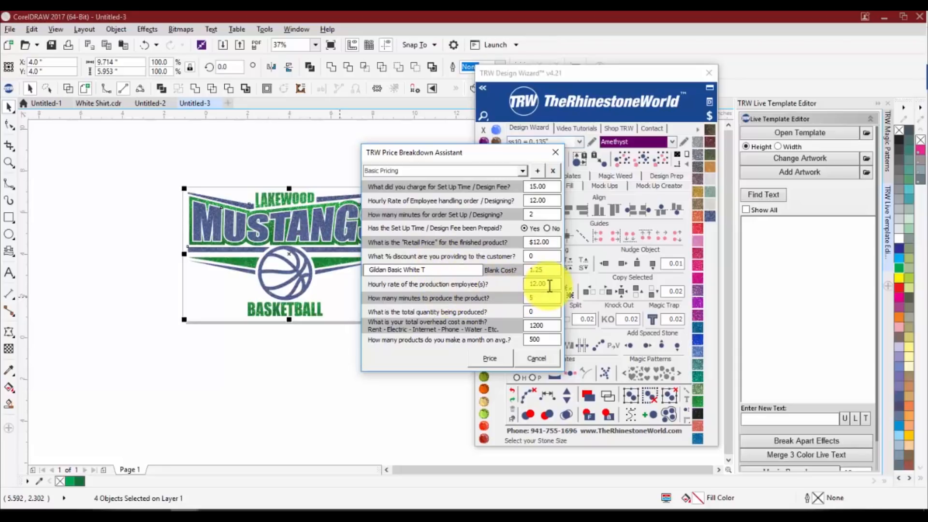
click(538, 298)
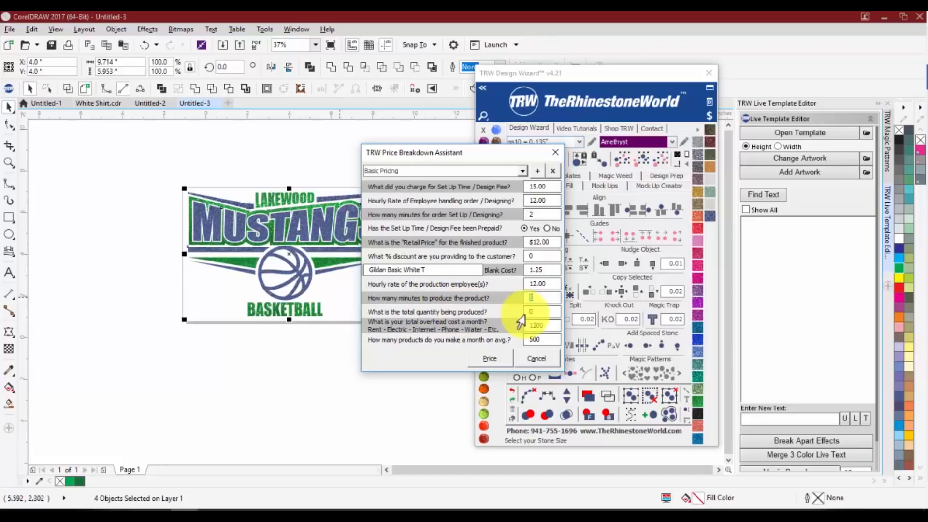
click(540, 311)
drag(540, 310, 509, 314)
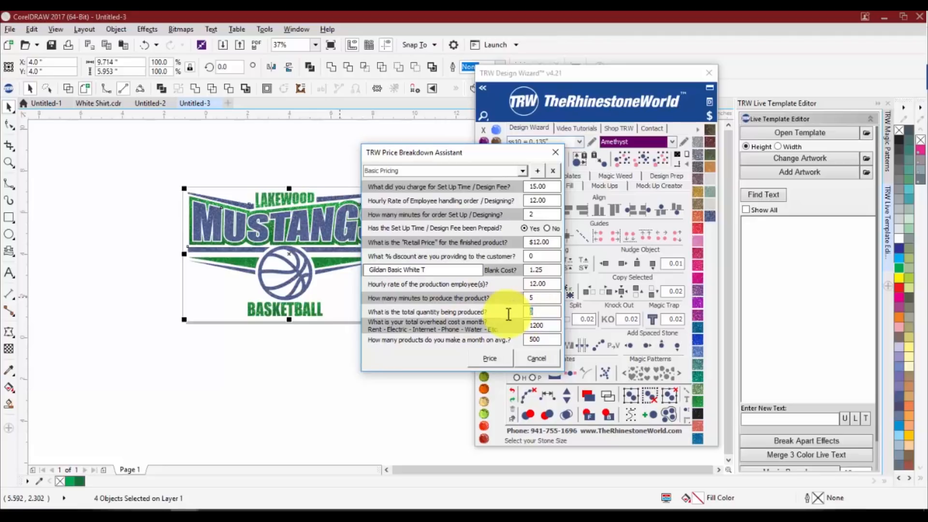
text(25)
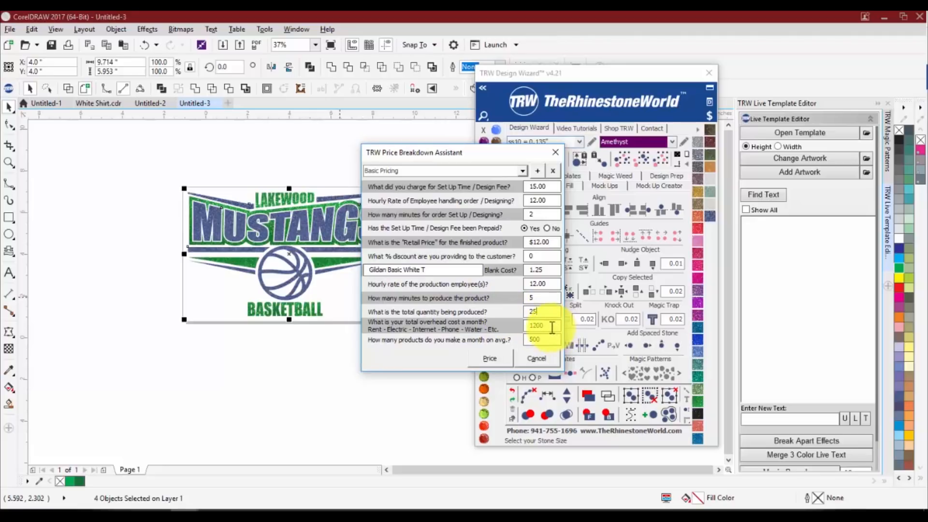
drag(552, 327, 414, 325)
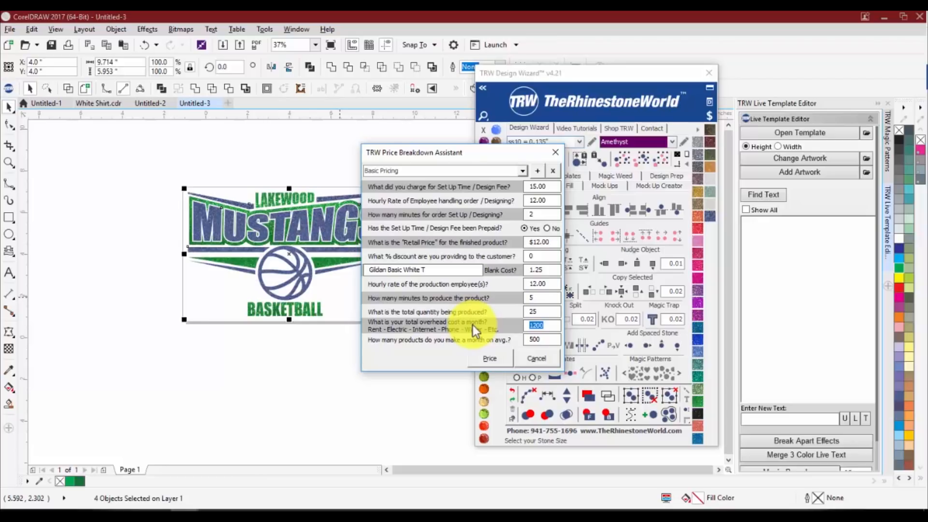
text(300)
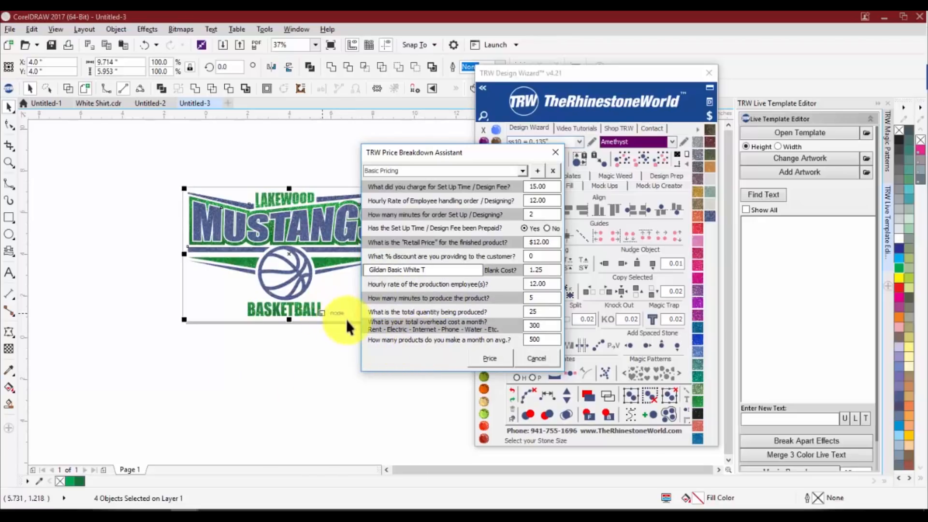
Set the average number of products made per month to 100 and calculate the price breakdown
click(537, 340)
double_click(523, 340)
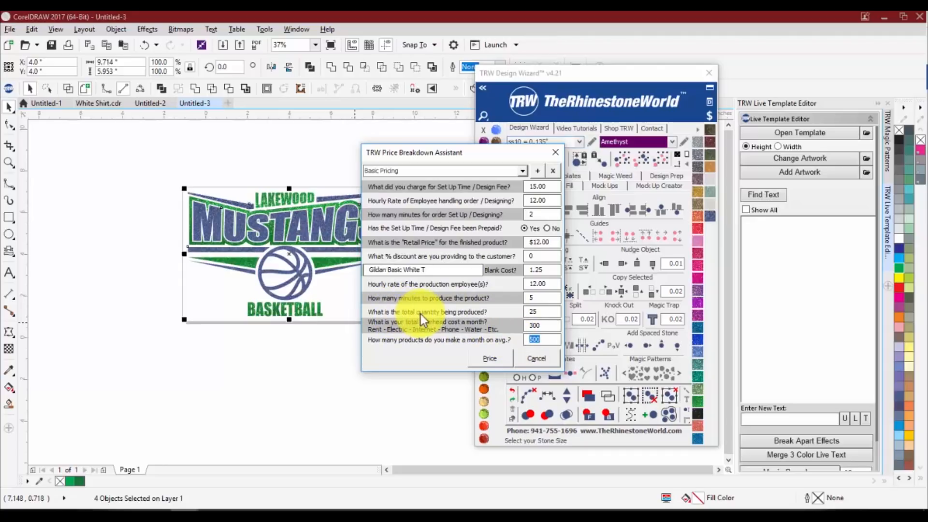
drag(546, 312, 510, 313)
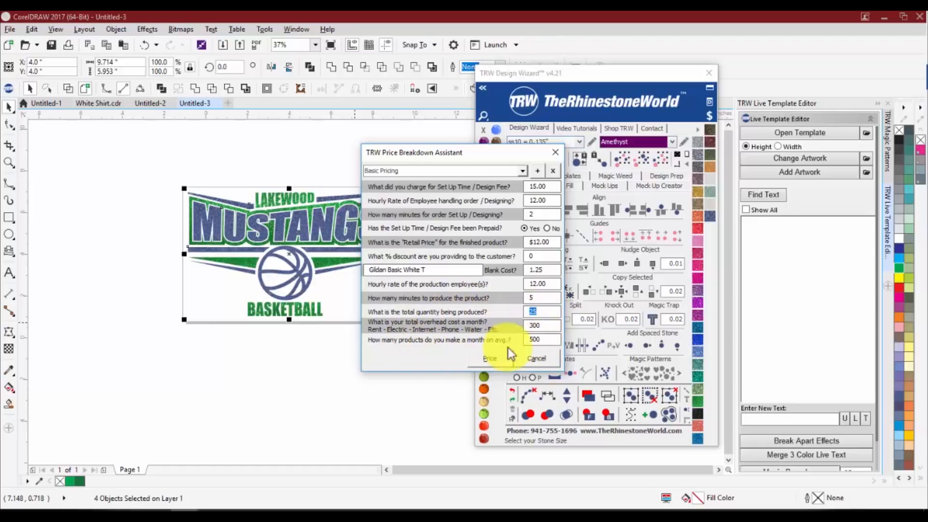
drag(534, 338, 512, 341)
text(1)
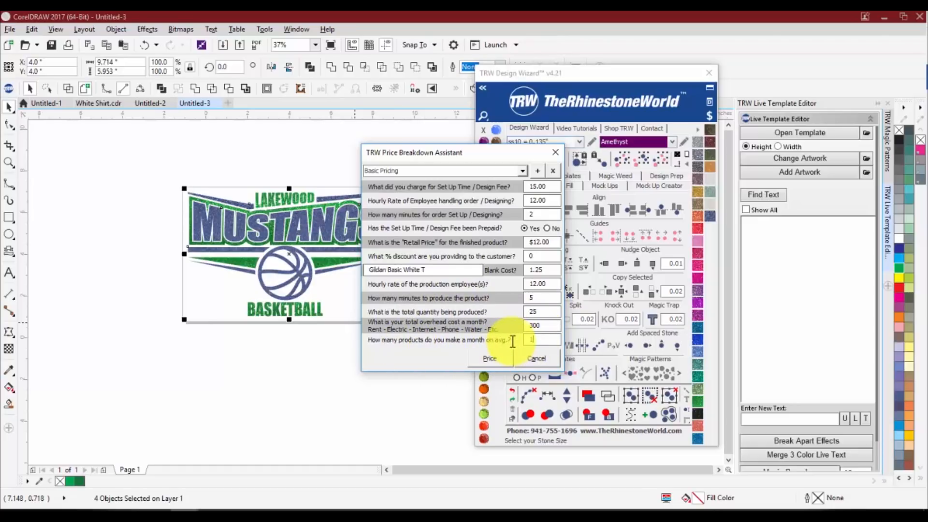
text(25)
key(BackSpace)
key(BackSpace)
text(100)
click(490, 358)
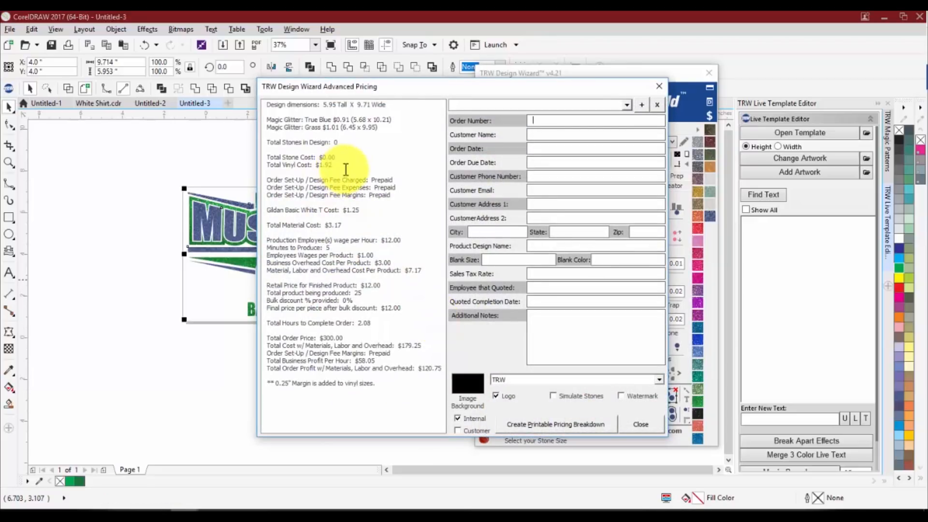
Review the vinyl cost, blank shirt cost and total material cost in the pricing breakdown
mouse_move(318, 165)
mouse_down()
mouse_move(346, 166)
mouse_move(318, 168)
mouse_up()
double_click(319, 164)
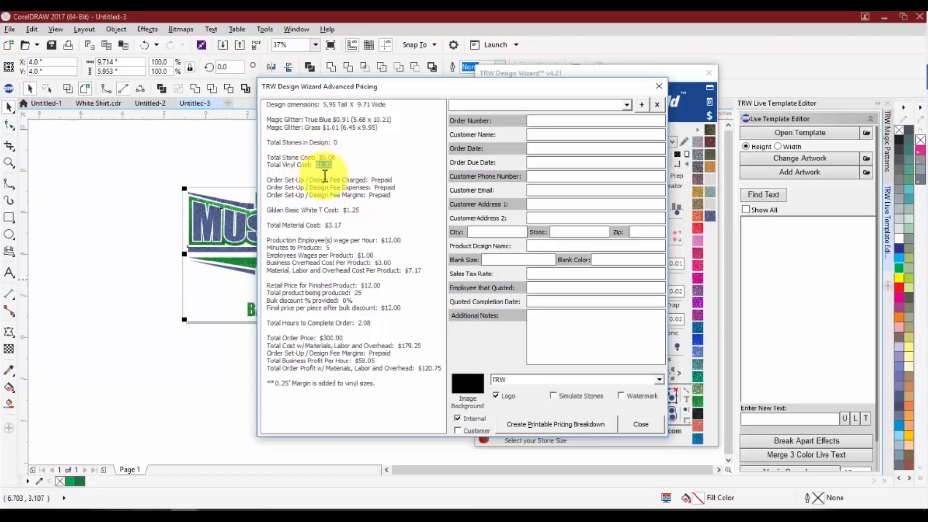
double_click(351, 210)
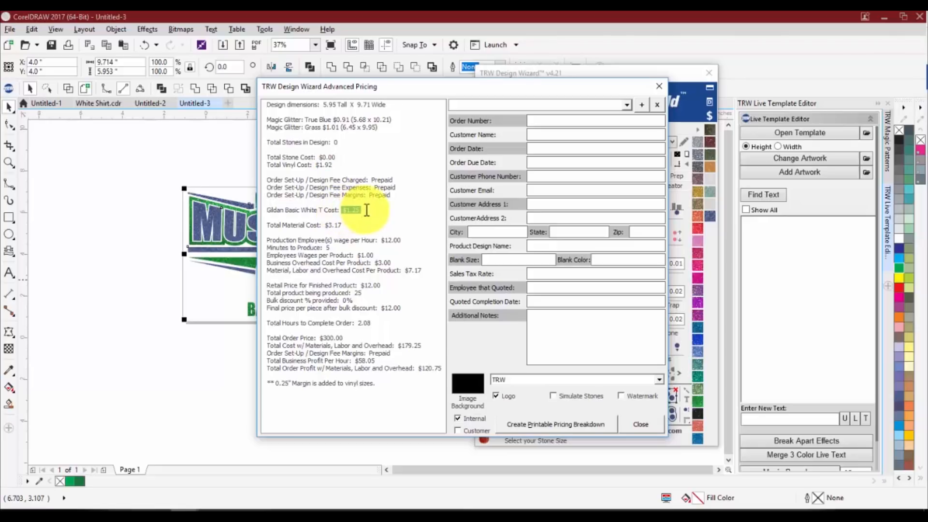
double_click(331, 226)
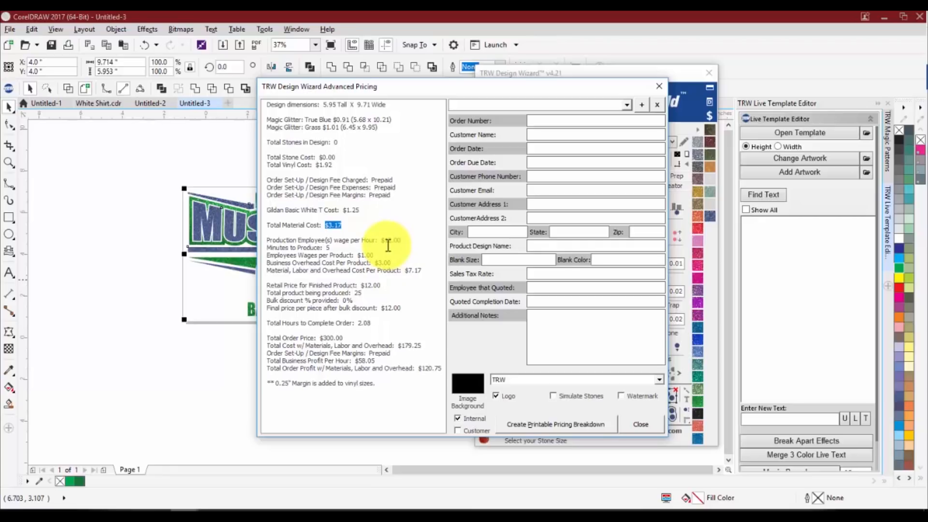
Examine how hourly wage, production minutes and business overhead add to the material cost to give the total cost per product
drag(382, 240, 397, 240)
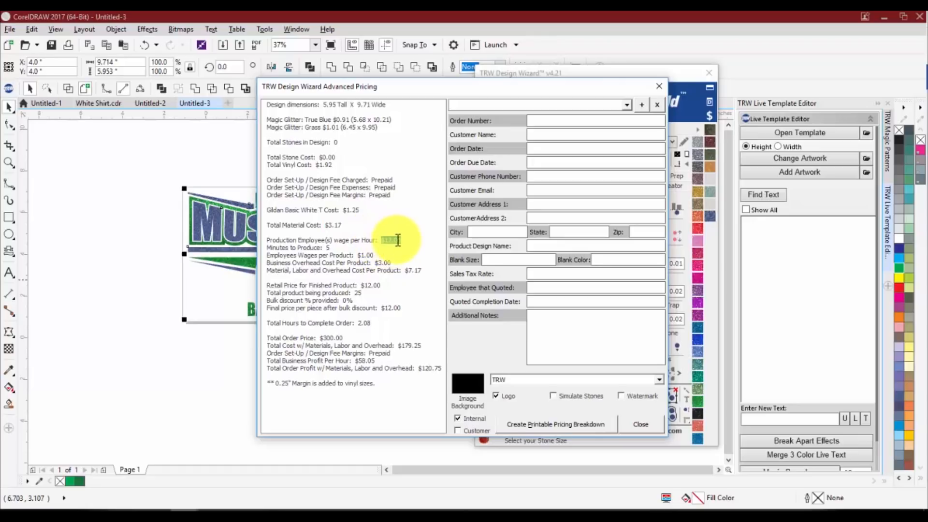
drag(321, 249, 330, 249)
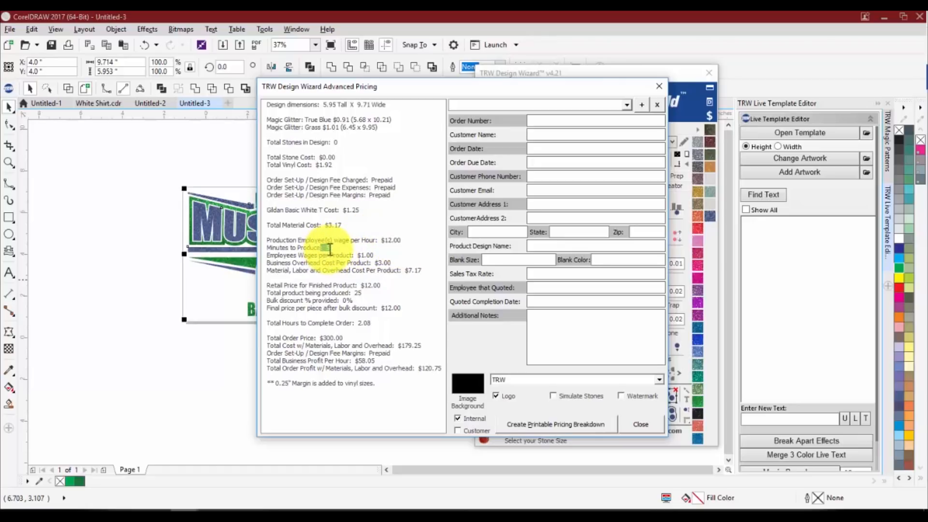
click(330, 249)
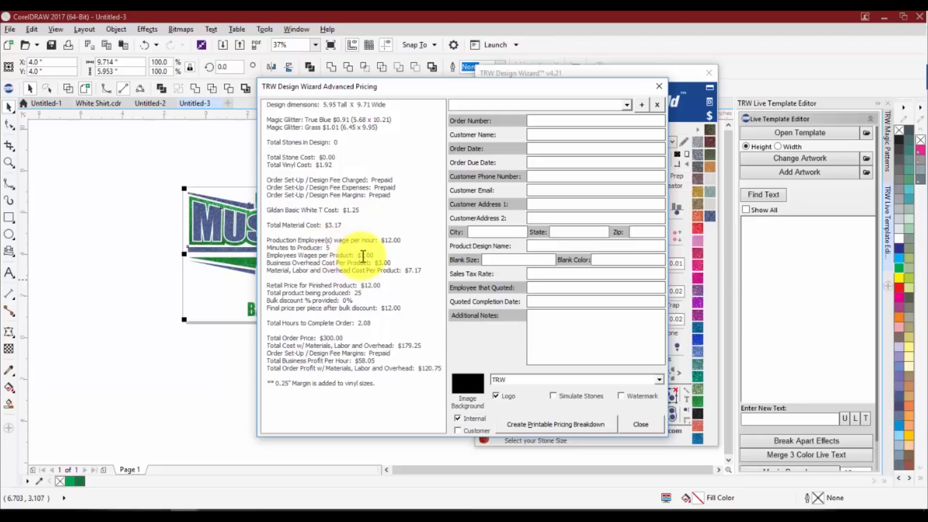
drag(357, 255, 388, 257)
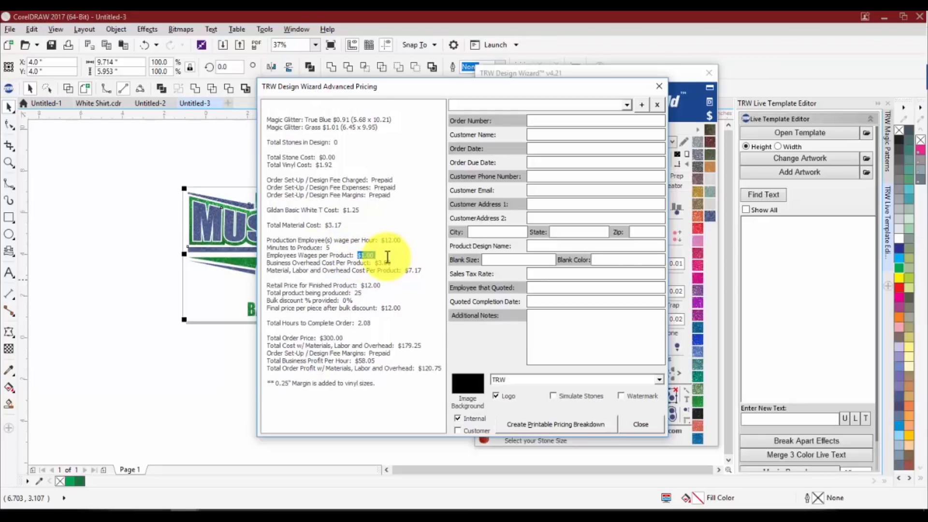
click(386, 256)
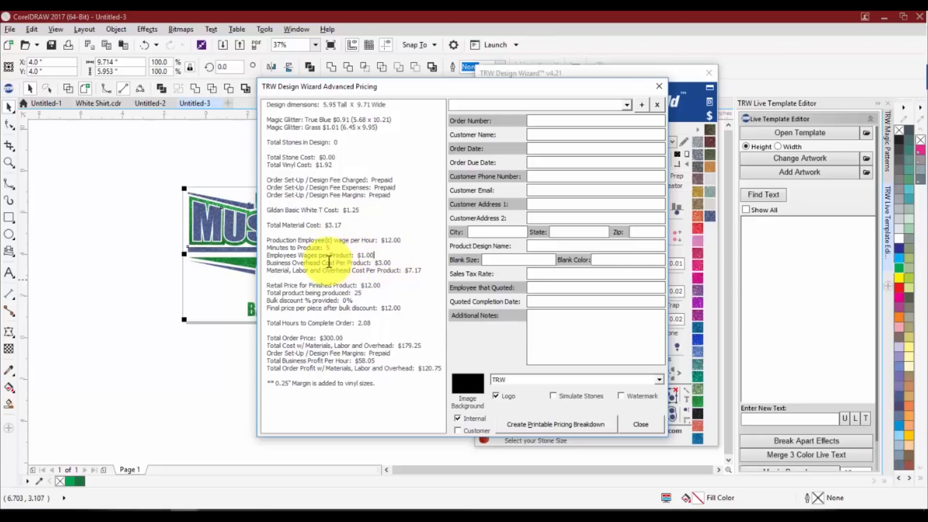
click(372, 263)
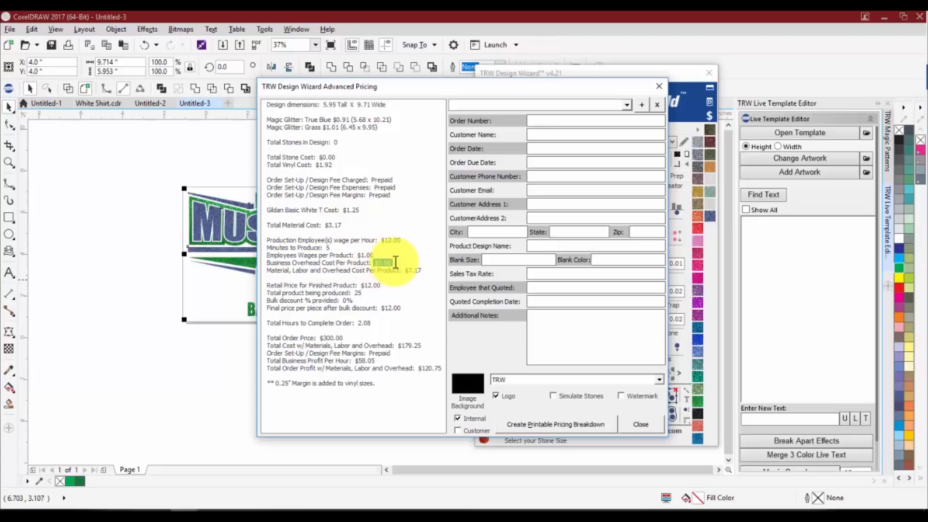
drag(392, 261, 362, 257)
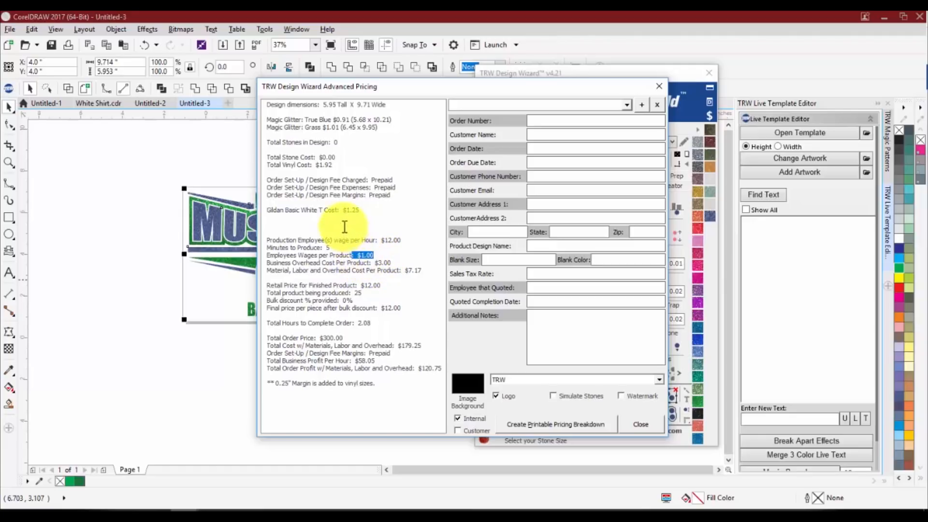
drag(343, 225, 324, 225)
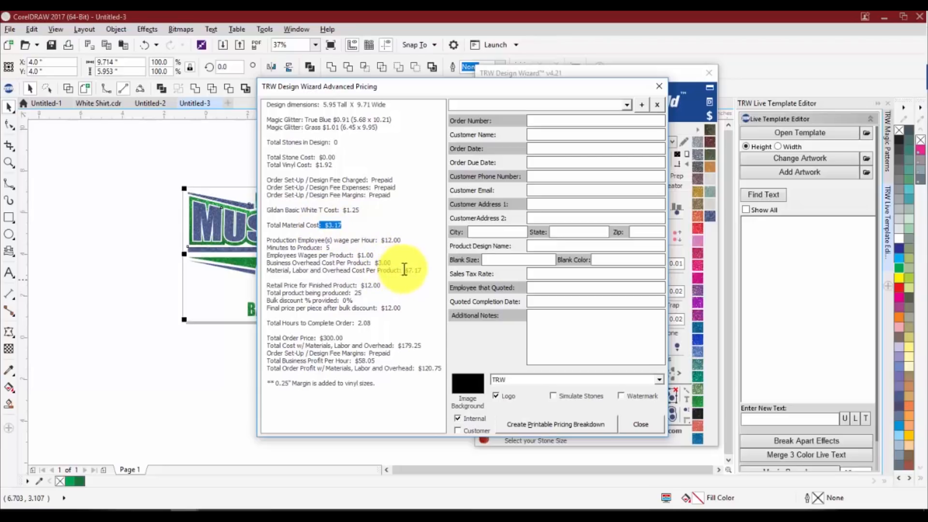
drag(406, 270, 428, 269)
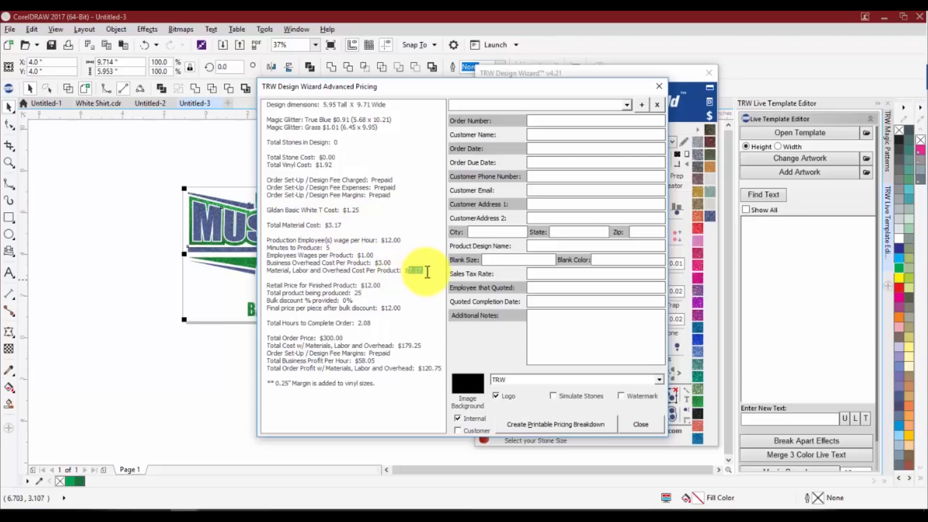
Compare the retail price with the cost per product, and check the total order profit and business profit per hour
mouse_move(382, 286)
mouse_down()
mouse_move(367, 292)
mouse_move(371, 284)
mouse_up()
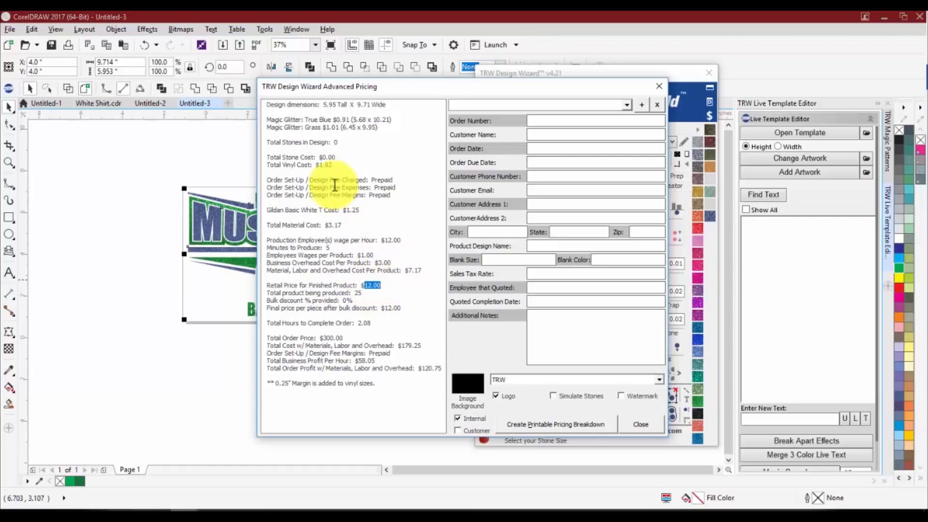
click(321, 170)
double_click(320, 166)
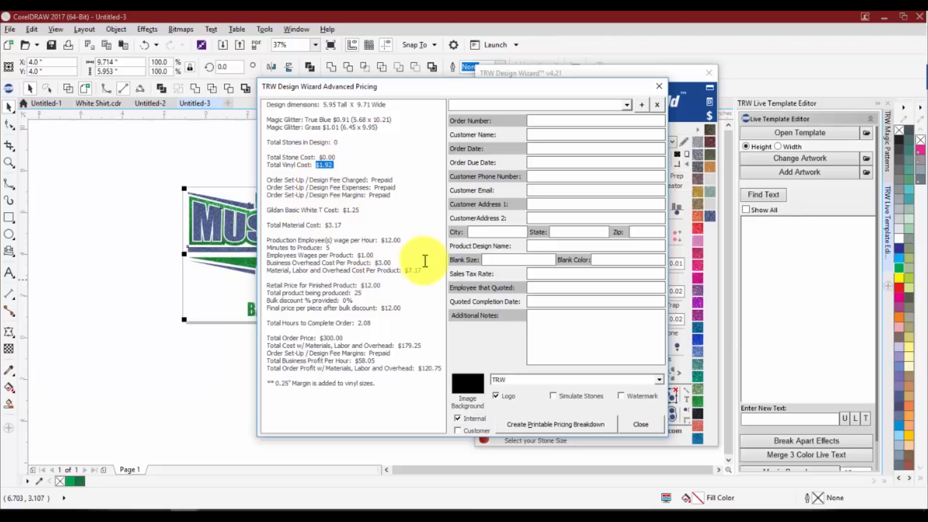
double_click(411, 270)
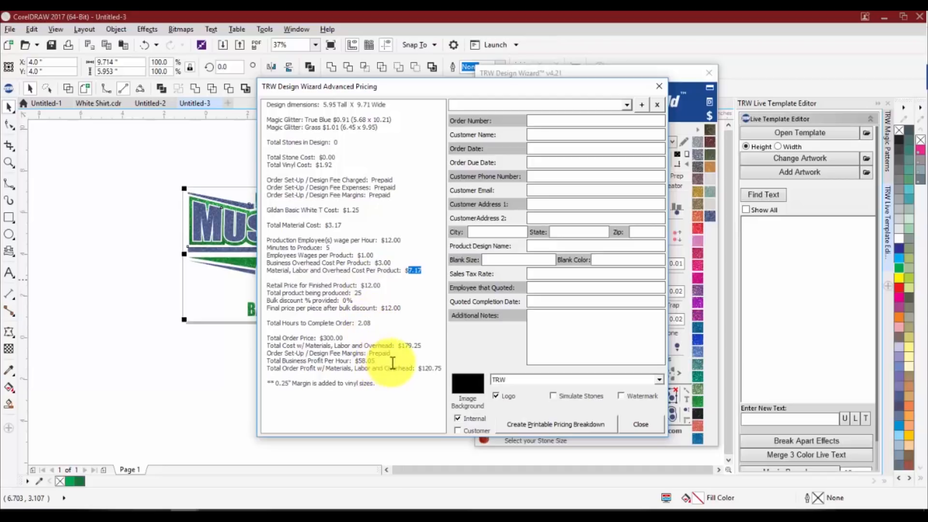
drag(419, 368, 437, 366)
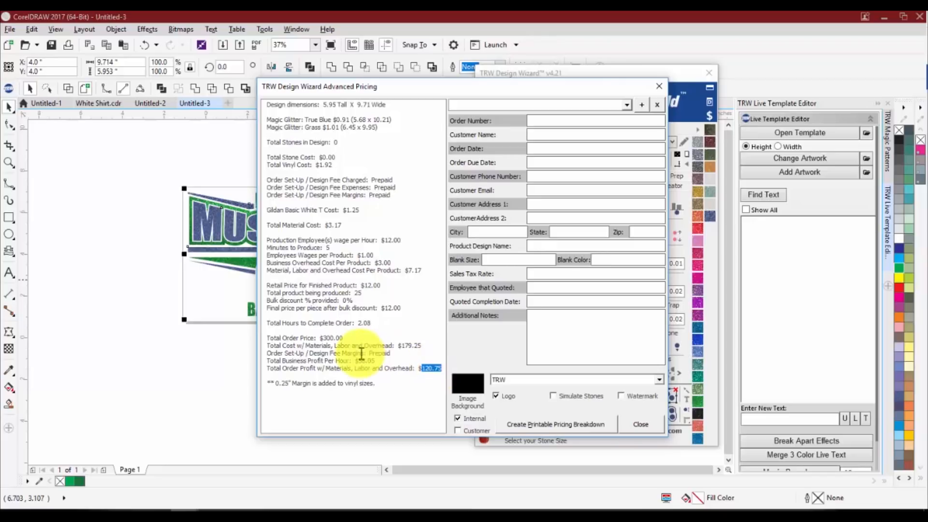
click(377, 360)
double_click(364, 360)
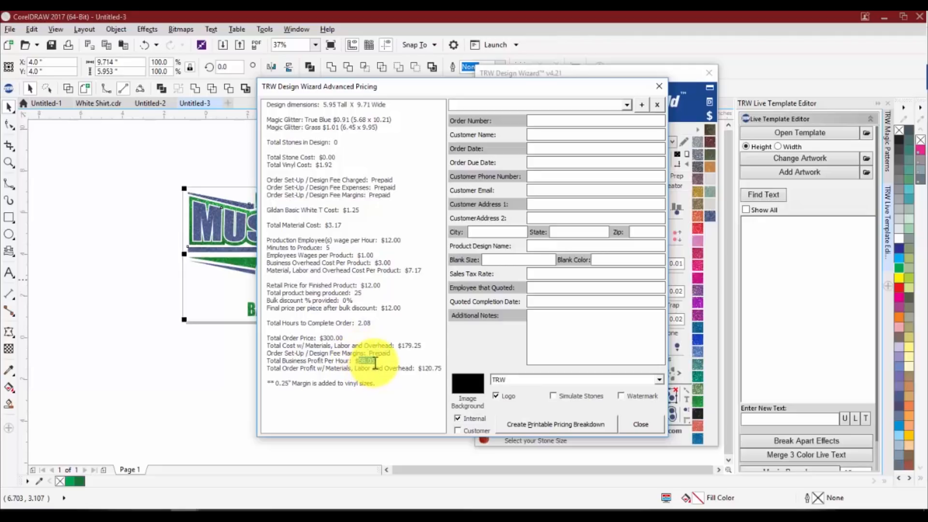
click(375, 361)
double_click(363, 360)
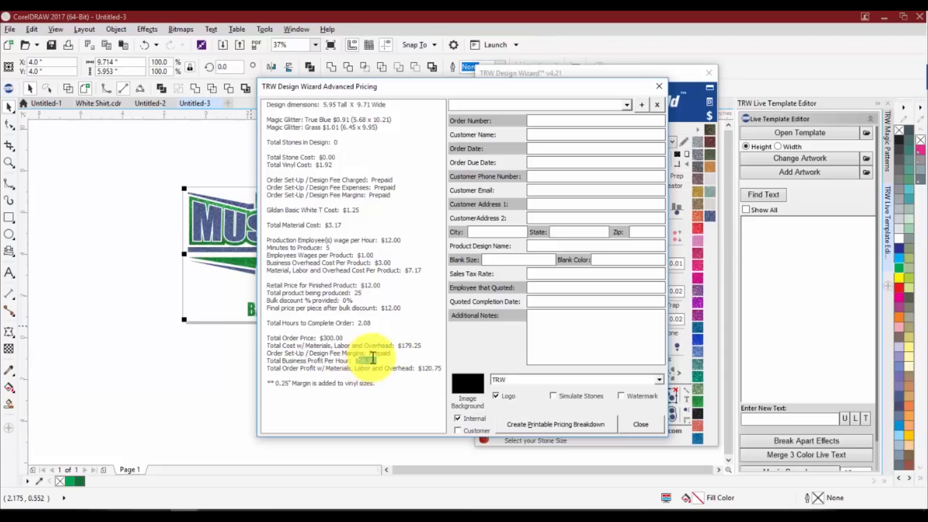
double_click(395, 241)
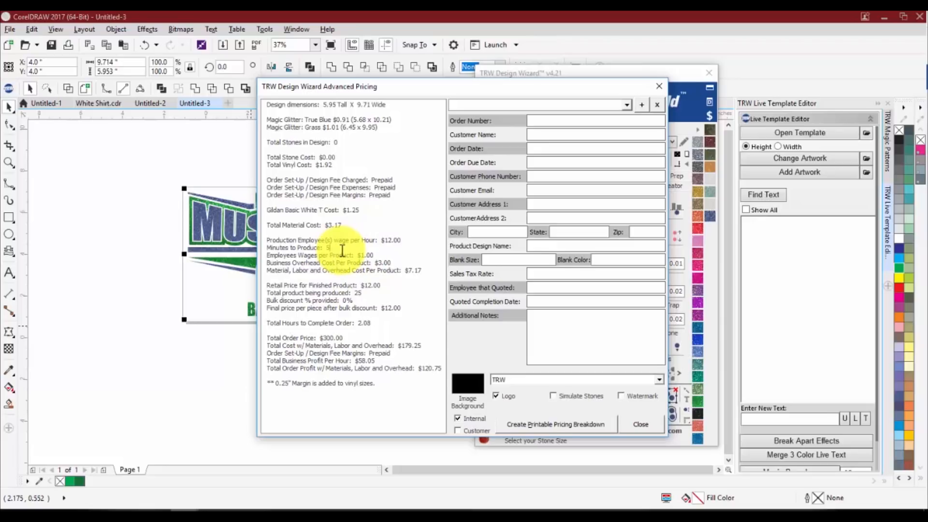
Add the customer version to the internal one and create the printable pricing breakdown, leaving the order details blank
click(626, 105)
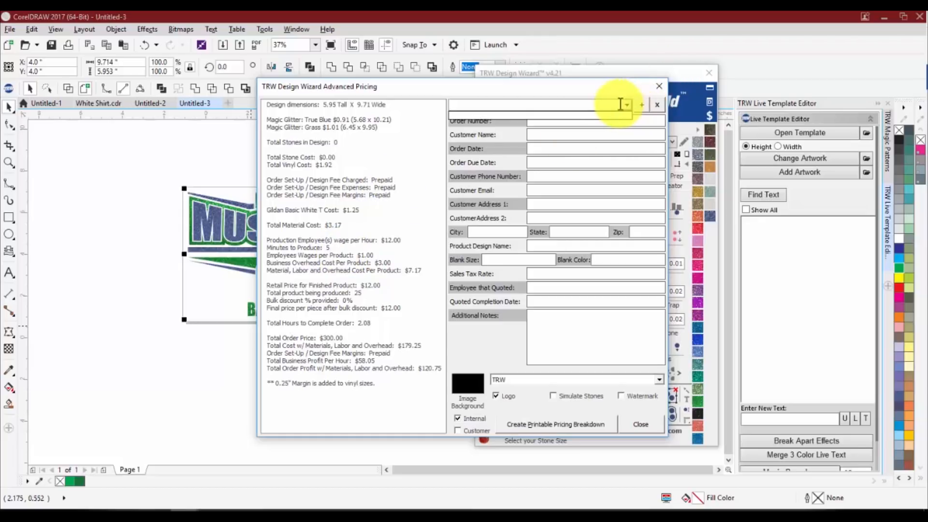
click(620, 105)
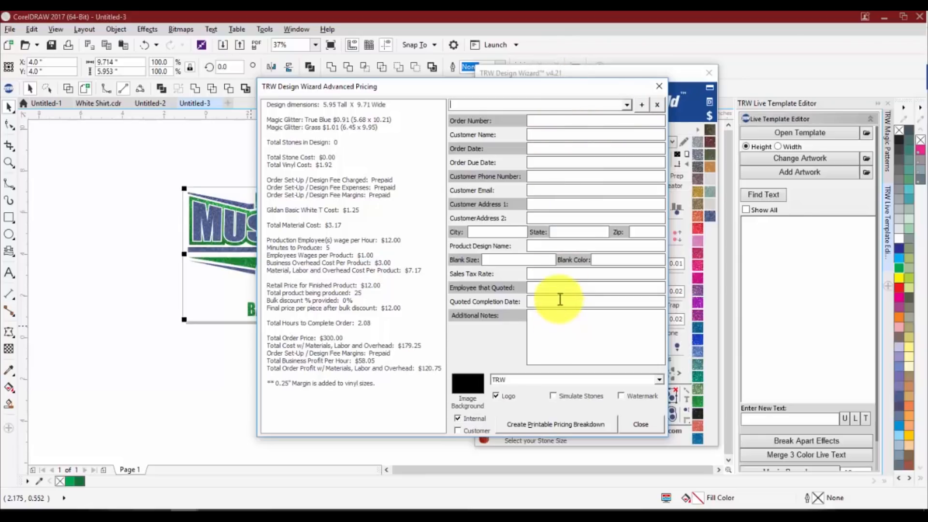
click(563, 122)
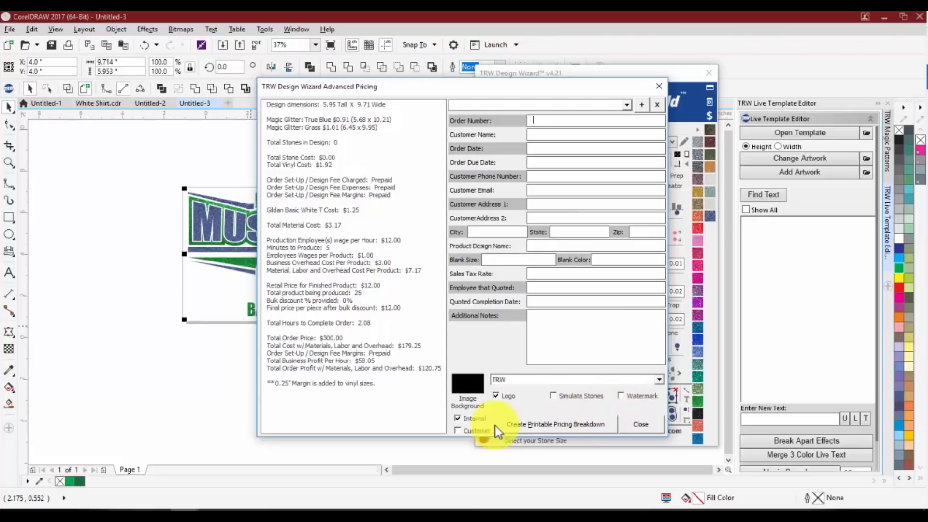
click(460, 430)
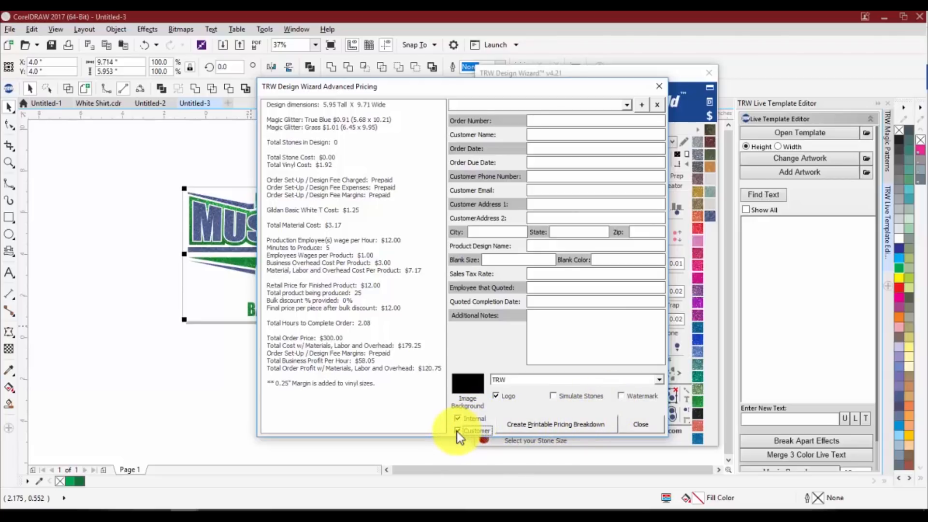
click(544, 422)
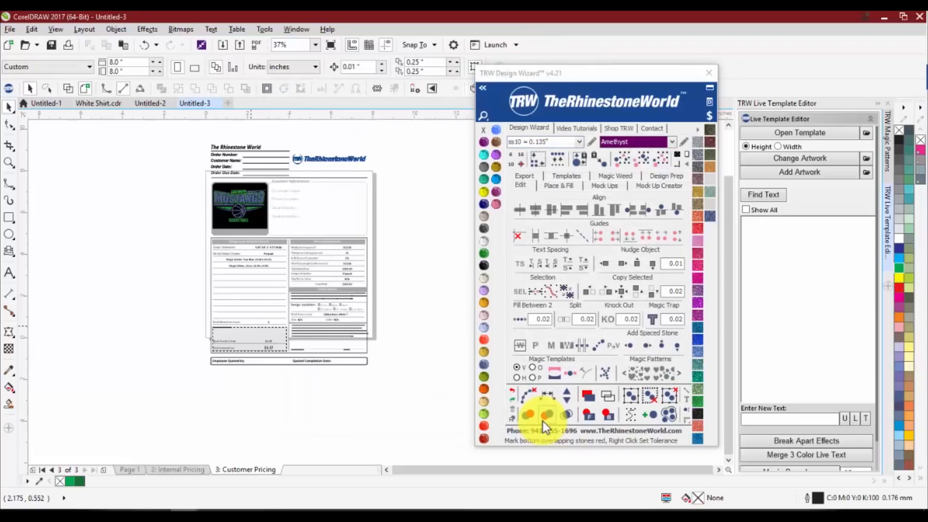
Inspect the Customer Pricing page, including its design preview, material details, pricing breakdown and order details
scroll(243, 181, up, 2)
scroll(184, 205, down, 1)
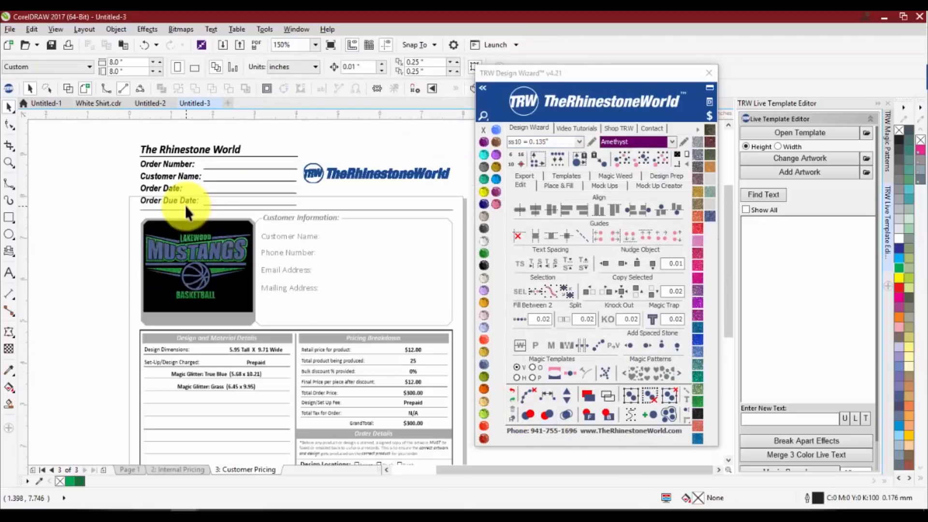
scroll(320, 251, up, 1)
scroll(234, 261, down, 1)
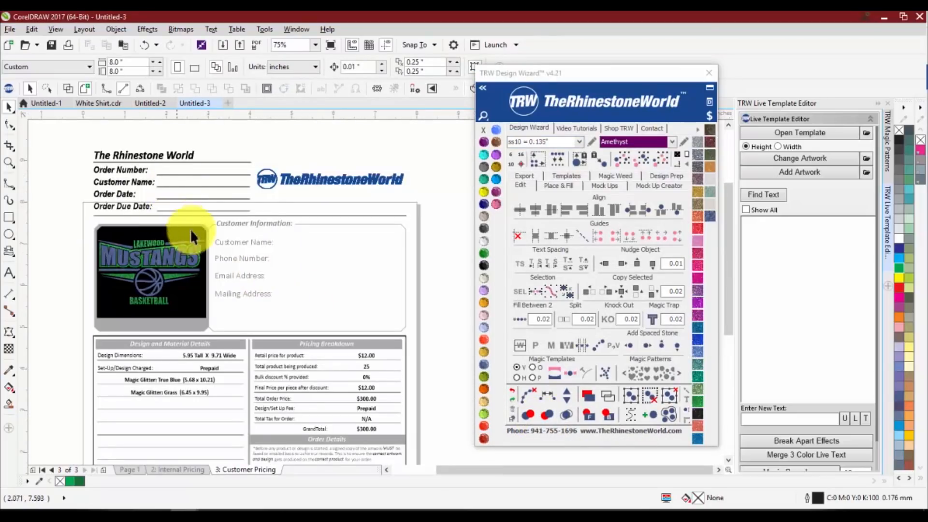
scroll(195, 329, down, 1)
scroll(195, 329, up, 1)
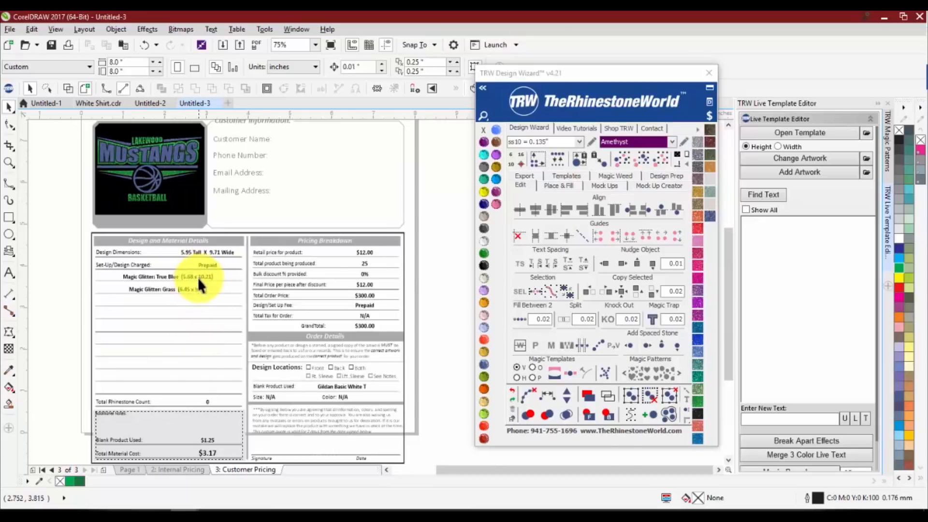
scroll(198, 278, up, 1)
scroll(204, 254, down, 1)
scroll(367, 273, up, 1)
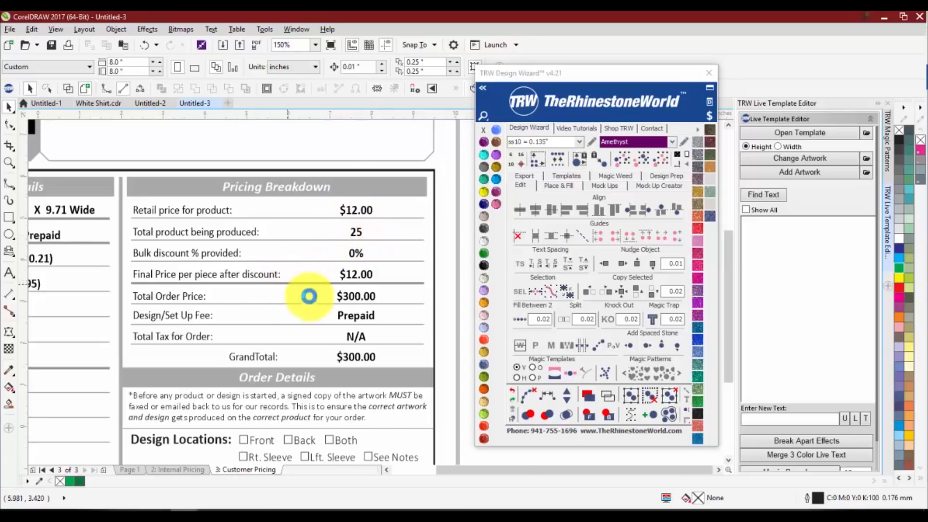
scroll(309, 312, down, 1)
scroll(396, 323, up, 1)
scroll(272, 390, down, 2)
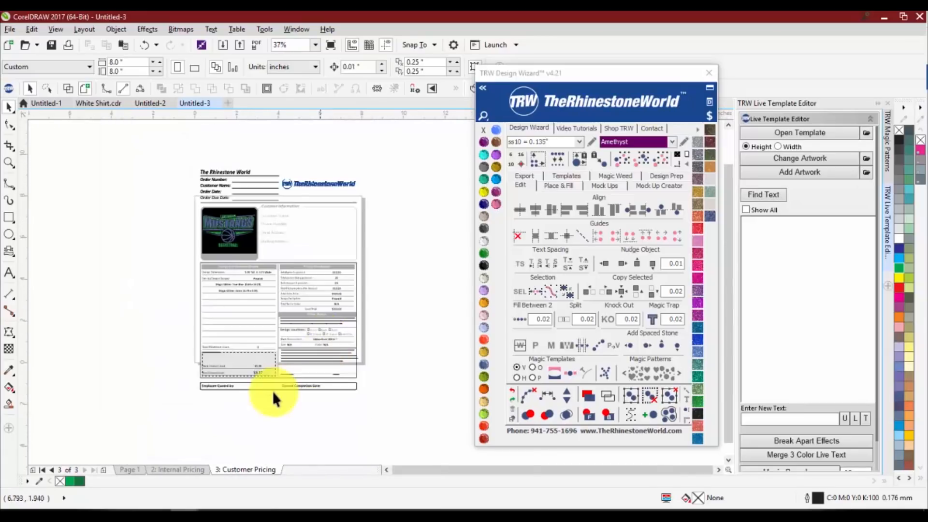
scroll(265, 373, up, 1)
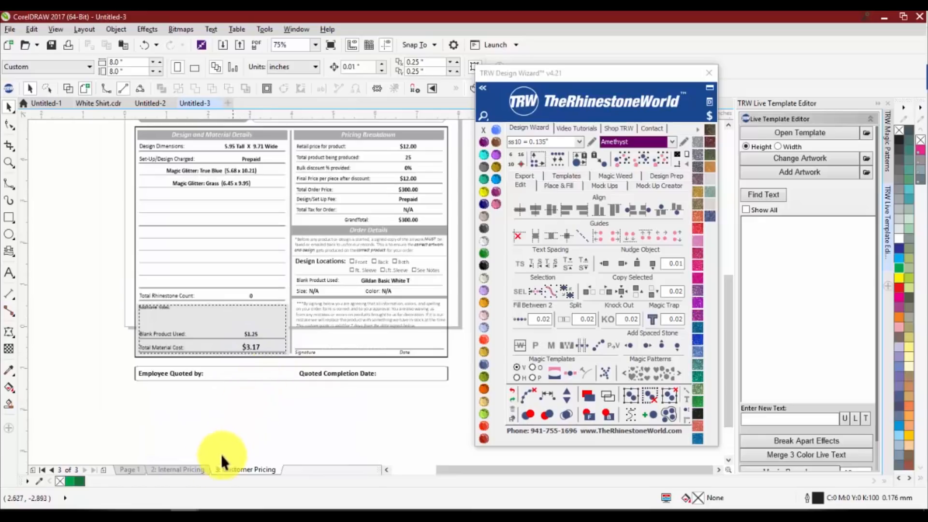
Open the Internal Pricing page and inspect its vinyl costs and profit and margins breakdown
click(178, 470)
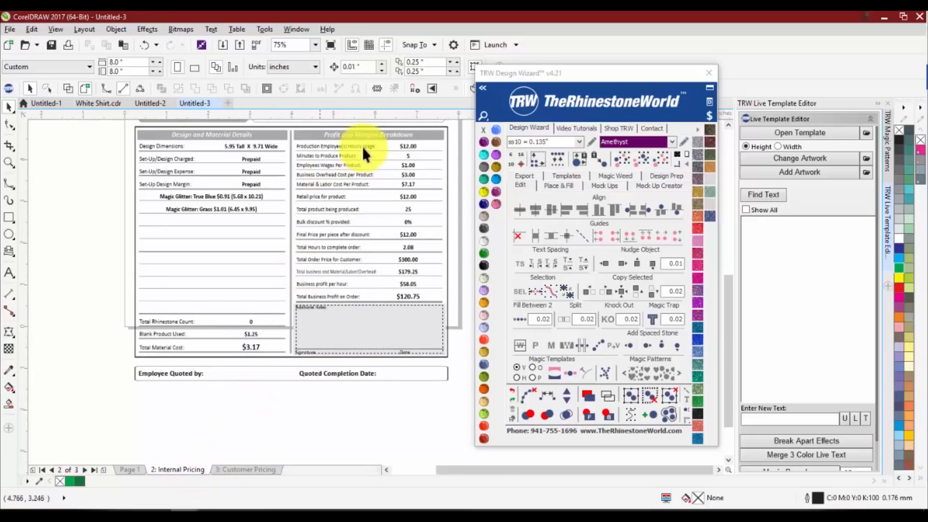
scroll(358, 146, up, 1)
scroll(335, 166, down, 1)
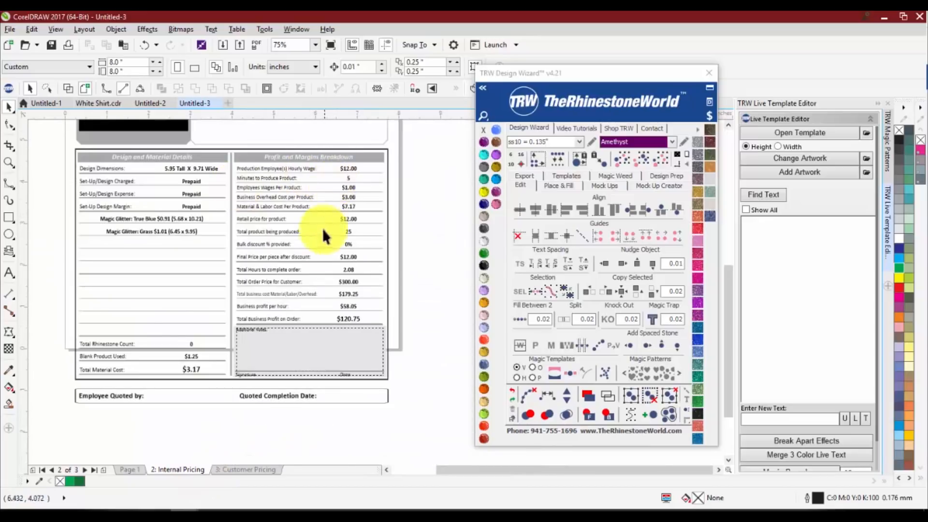
scroll(323, 228, up, 1)
scroll(333, 294, down, 1)
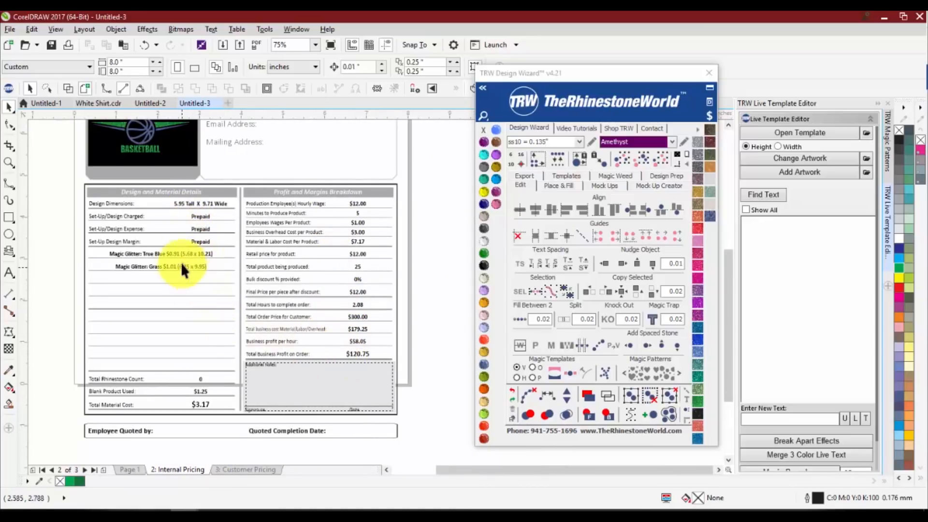
scroll(144, 257, up, 1)
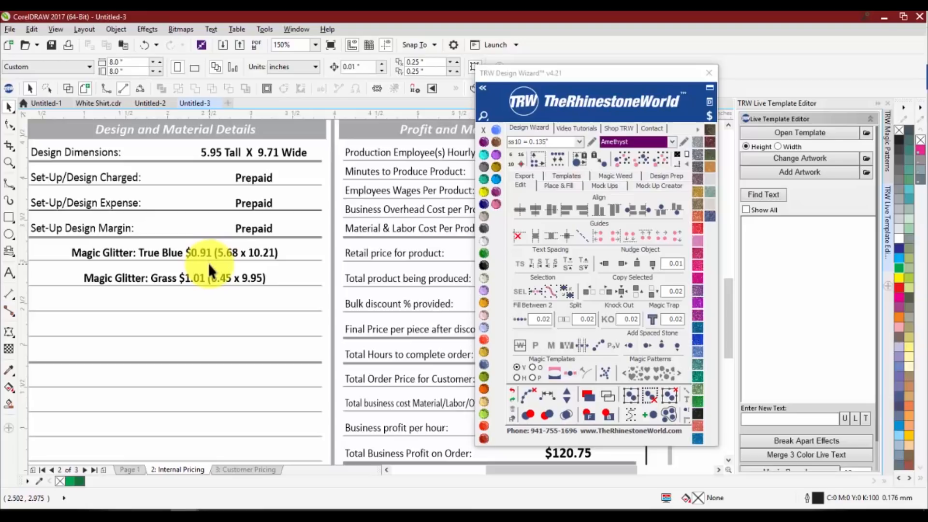
scroll(170, 286, down, 1)
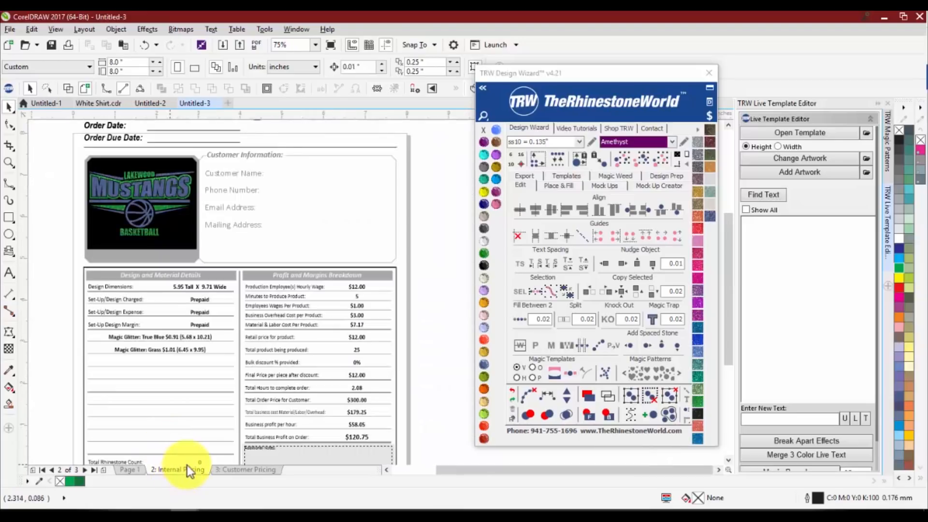
Examine the vinyl costs and the profit and margins breakdown on the Internal Pricing page, and compare them with the Customer Pricing page
scroll(176, 355, up, 1)
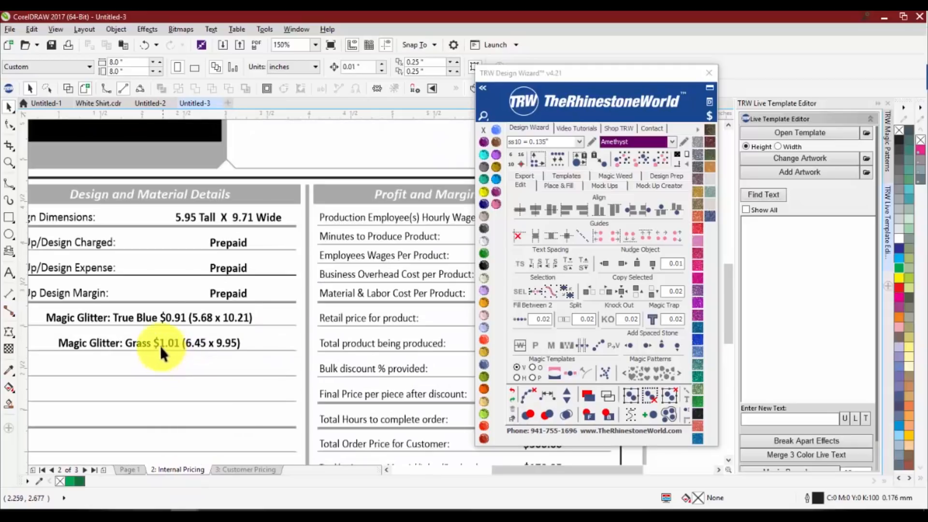
scroll(161, 343, up, 1)
scroll(188, 318, down, 1)
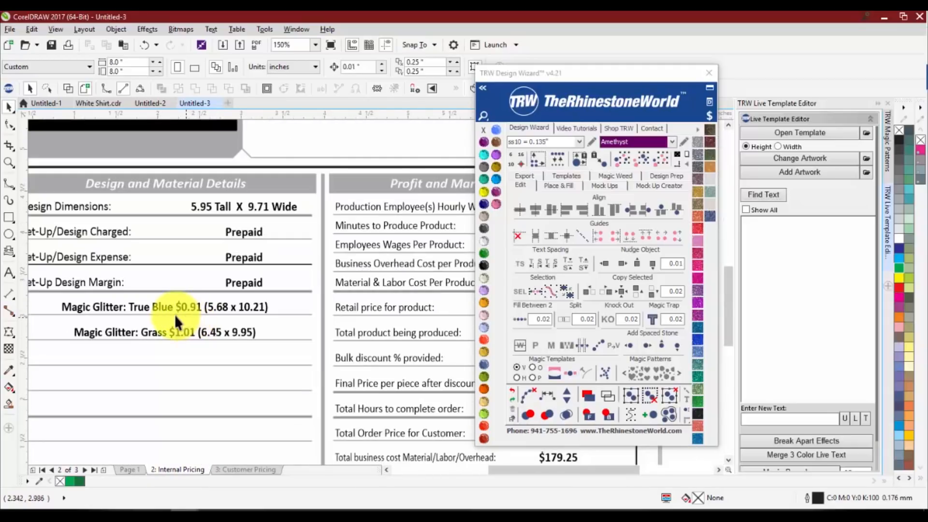
scroll(175, 314, down, 1)
scroll(367, 305, up, 1)
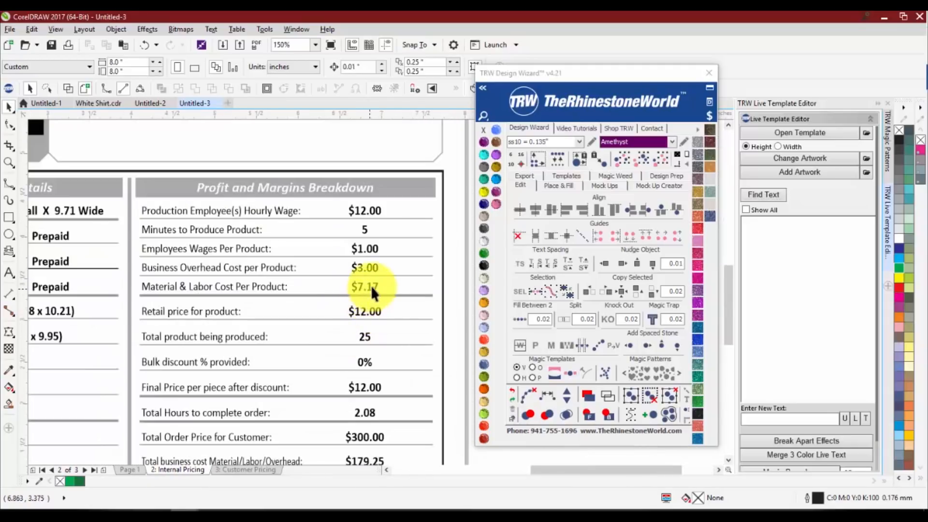
scroll(362, 284, down, 1)
scroll(324, 286, up, 1)
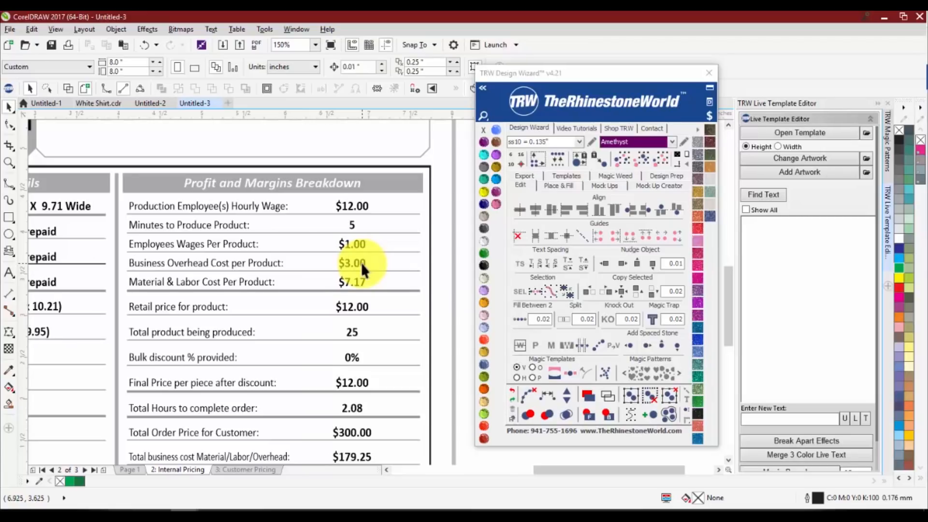
click(228, 471)
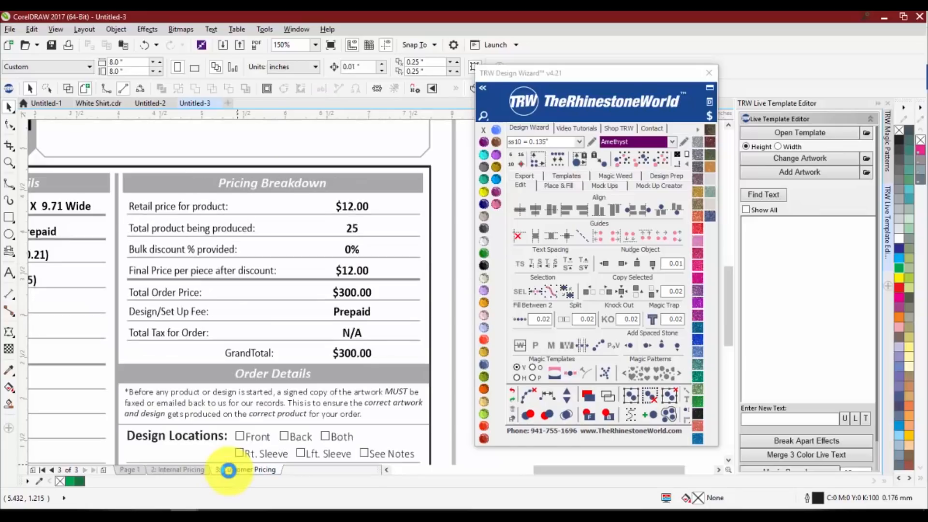
click(188, 469)
Fill the background behind the Mustangs design preview on the Internal Pricing page with the Crystal color
scroll(187, 248, down, 3)
scroll(186, 249, up, 2)
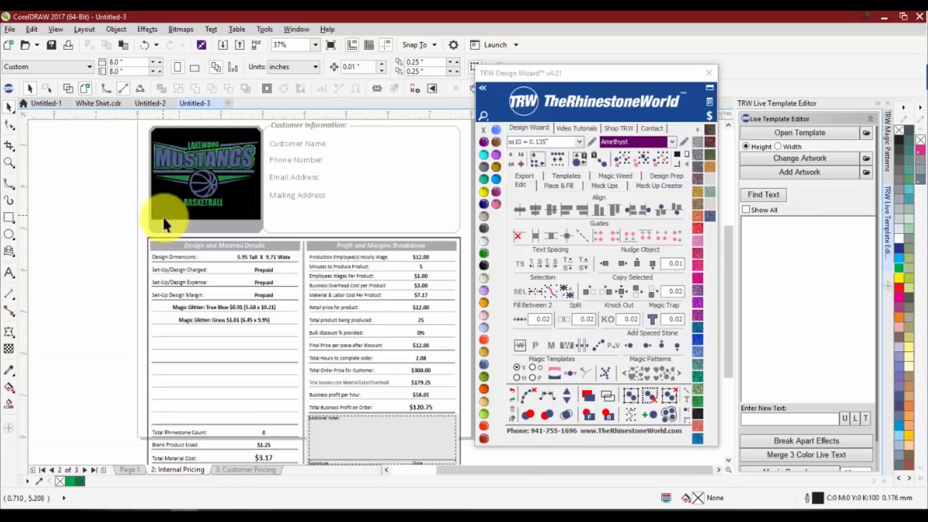
click(167, 199)
click(482, 244)
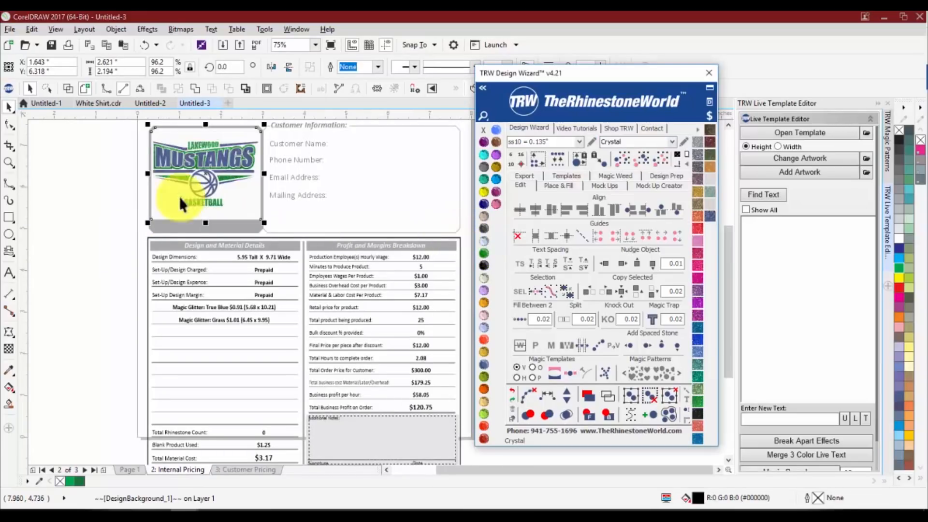
Recolor the frame around the Mustangs design preview with Cobalt
scroll(178, 196, down, 2)
scroll(208, 155, up, 4)
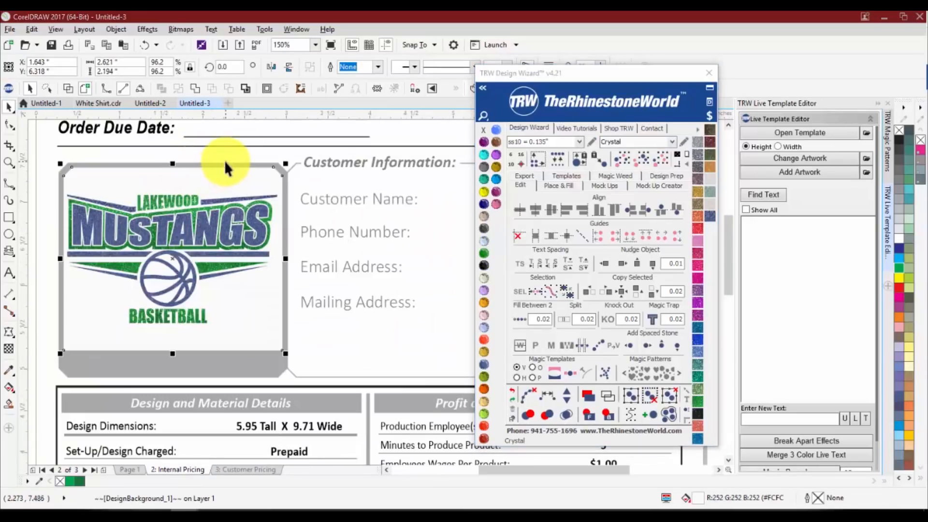
click(225, 162)
click(482, 205)
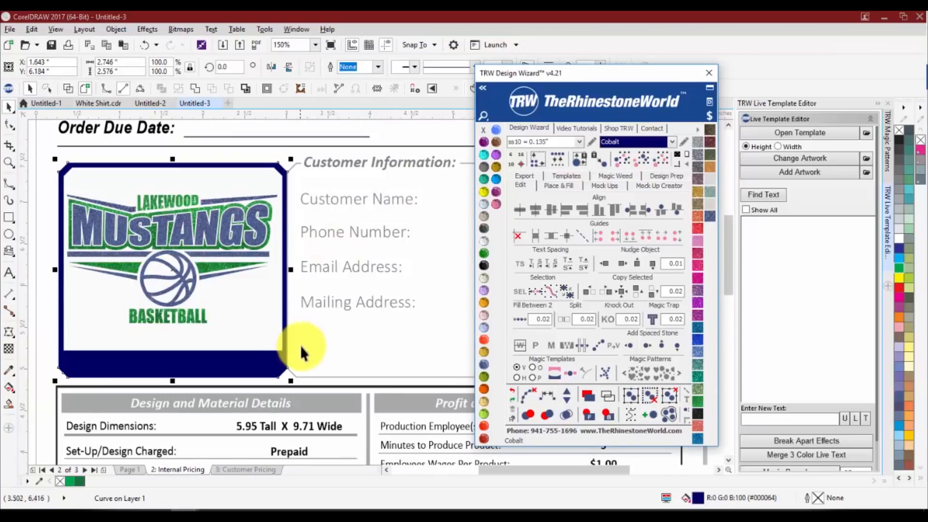
Recolor the Design and Material Details header bar with Light Sapphire
click(306, 404)
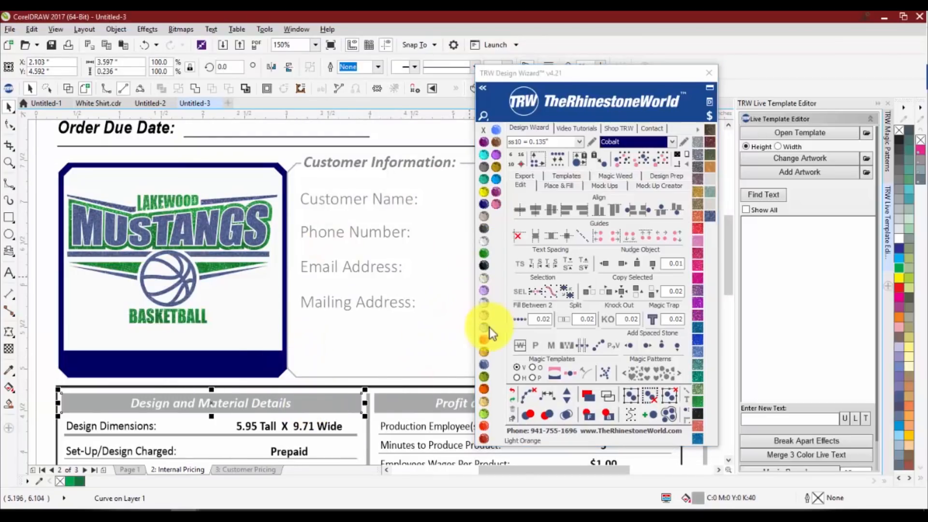
click(484, 327)
scroll(306, 265, down, 2)
scroll(310, 306, up, 2)
scroll(310, 306, down, 2)
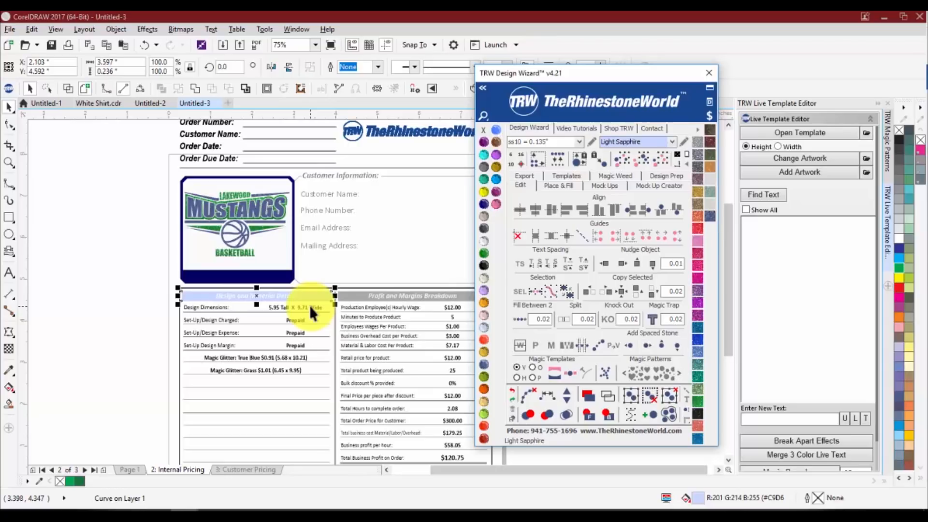
Select all objects of the internal pricing sheet together
click(121, 183)
scroll(118, 185, down, 2)
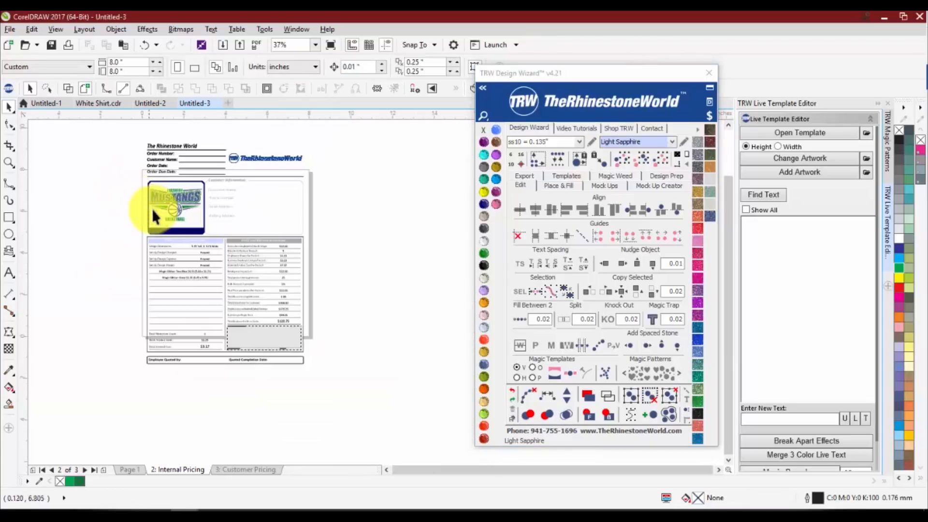
drag(133, 130, 334, 385)
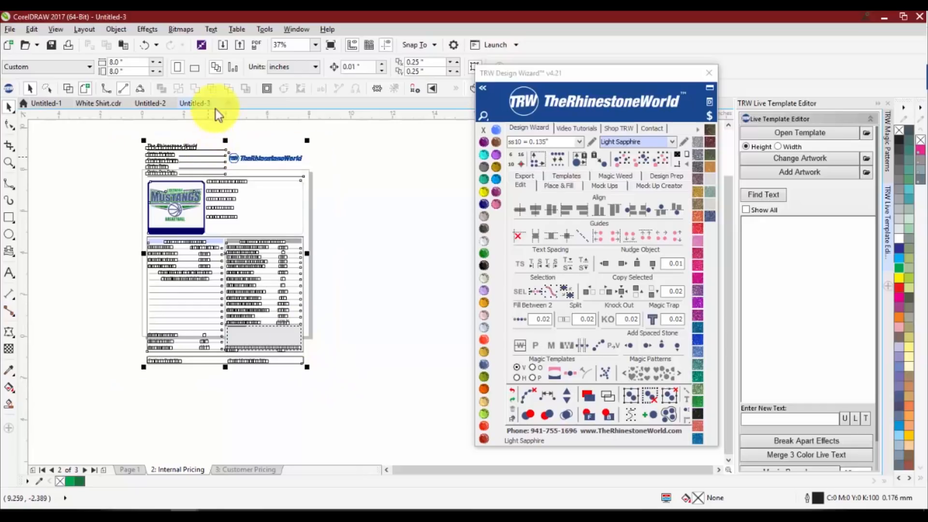
Switch to the White Shirt.cdr document, select the white T-shirt image and inspect it up close
click(119, 103)
click(201, 211)
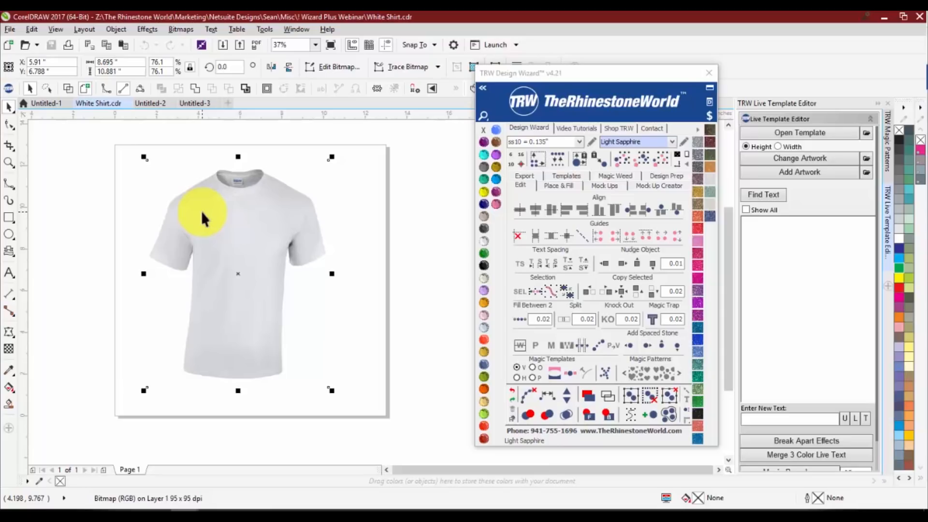
scroll(201, 211, up, 2)
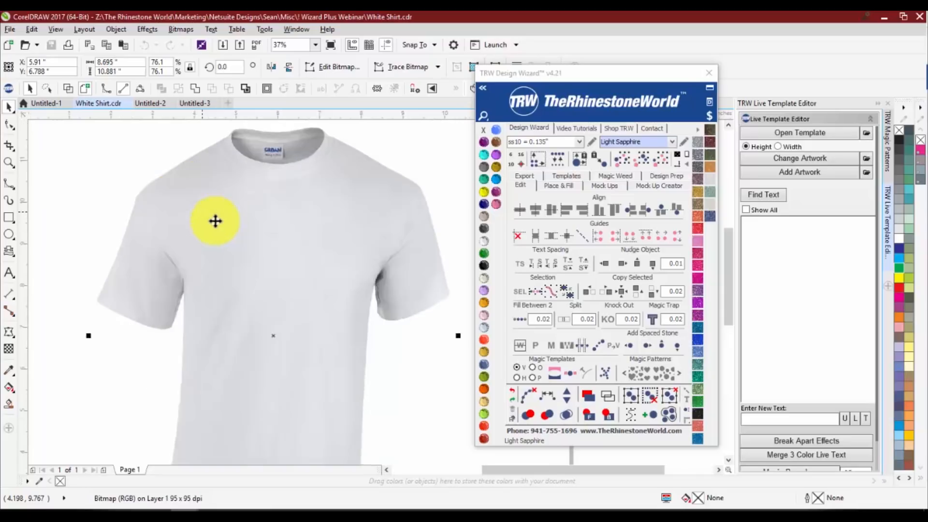
scroll(291, 256, down, 2)
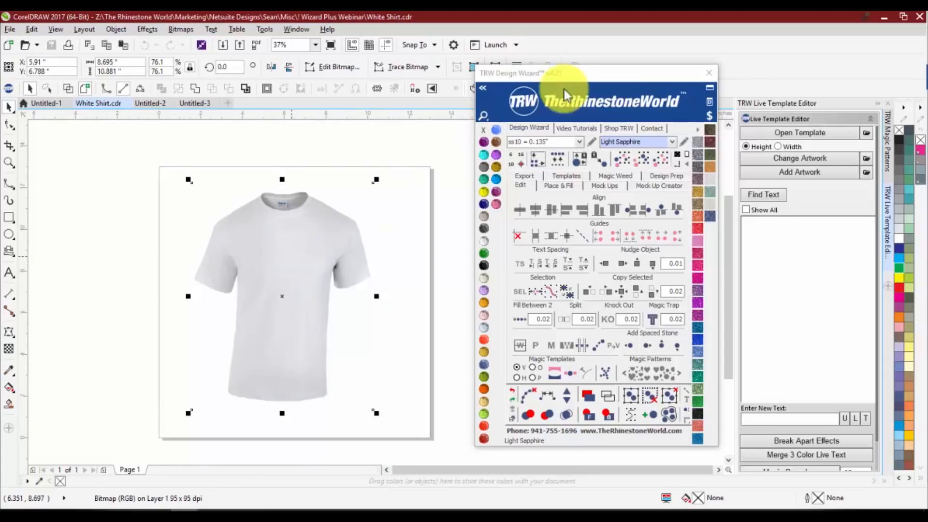
Show the Design Wizard's mock-up options and set the template type to Quick Product
click(604, 186)
click(613, 205)
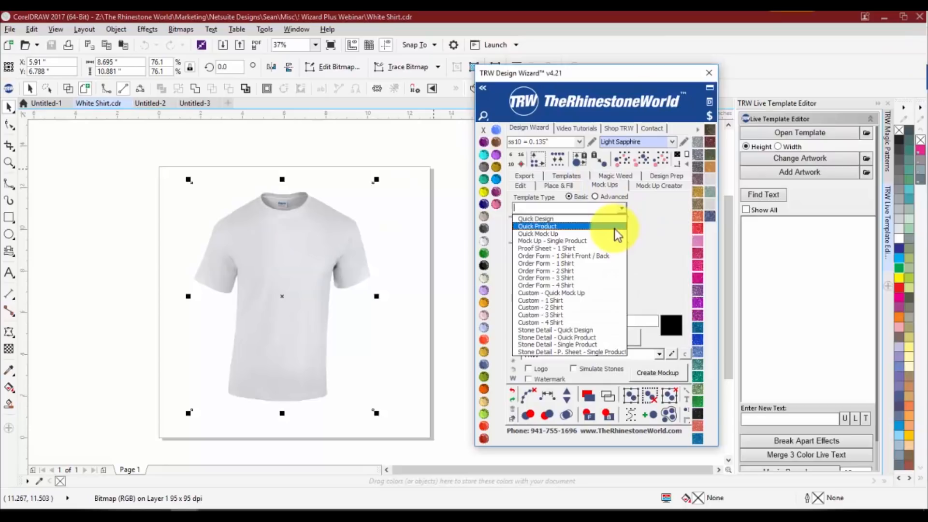
click(613, 226)
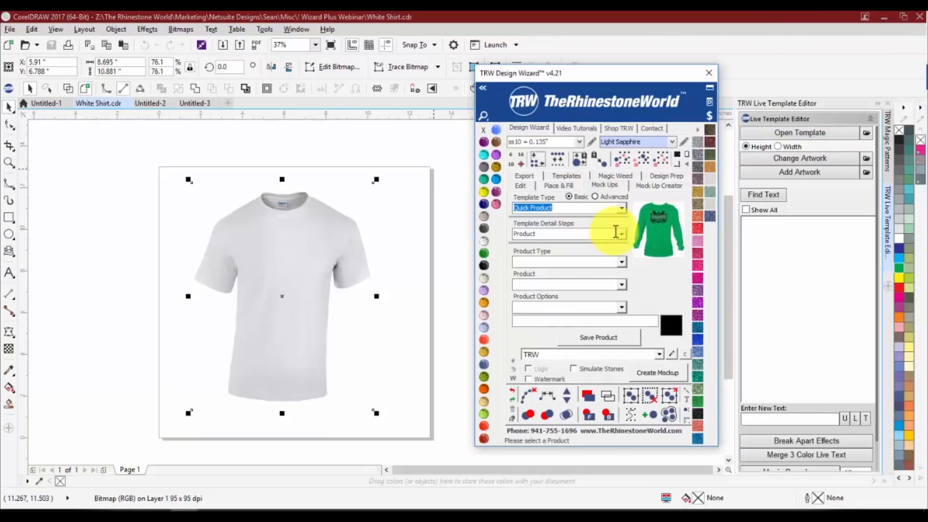
Set the mock-up product type to Womens and look through the available products and product types, without choosing a product
click(623, 263)
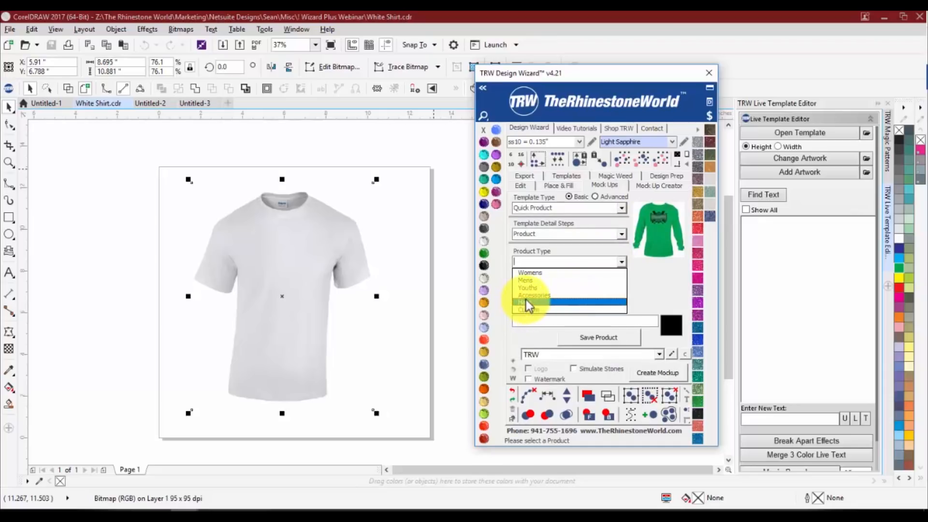
click(541, 273)
click(622, 283)
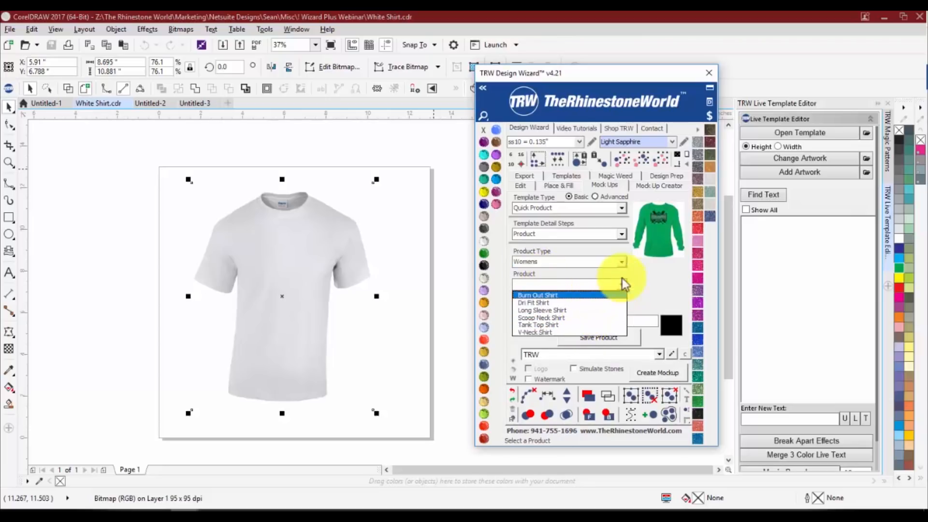
click(645, 285)
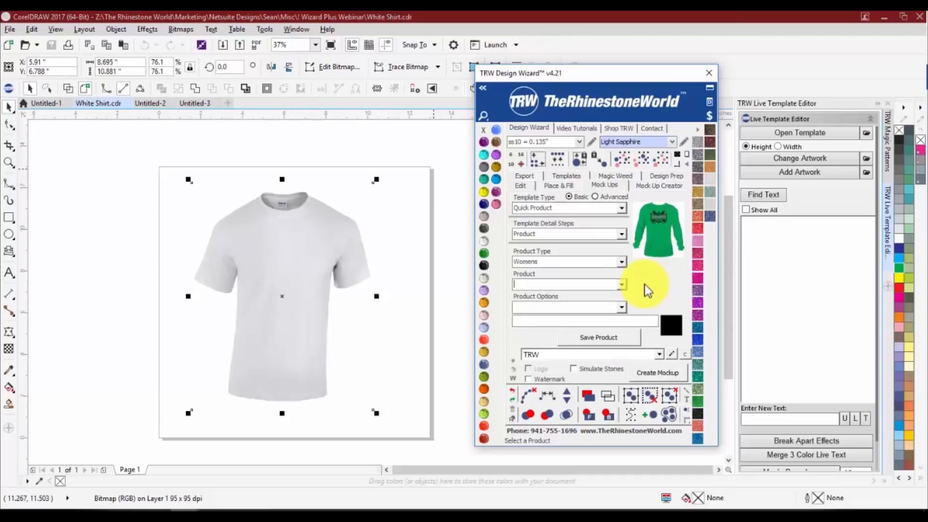
click(621, 263)
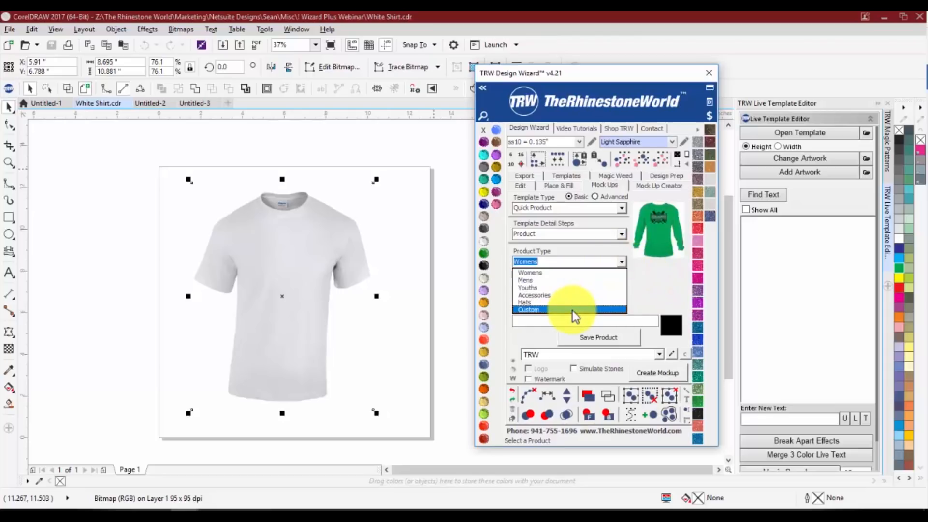
click(380, 301)
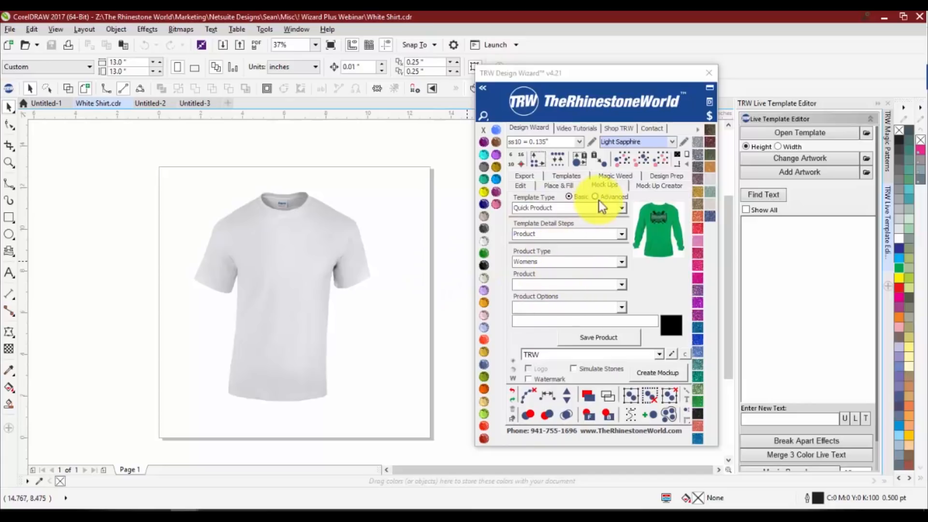
Show the Mock Up Creator tools and select the white T-shirt image for editing
click(649, 187)
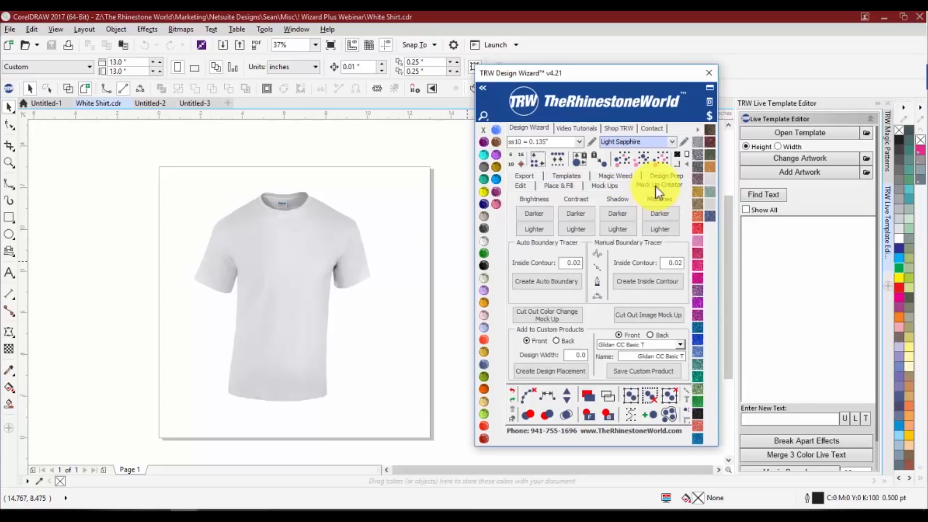
click(267, 291)
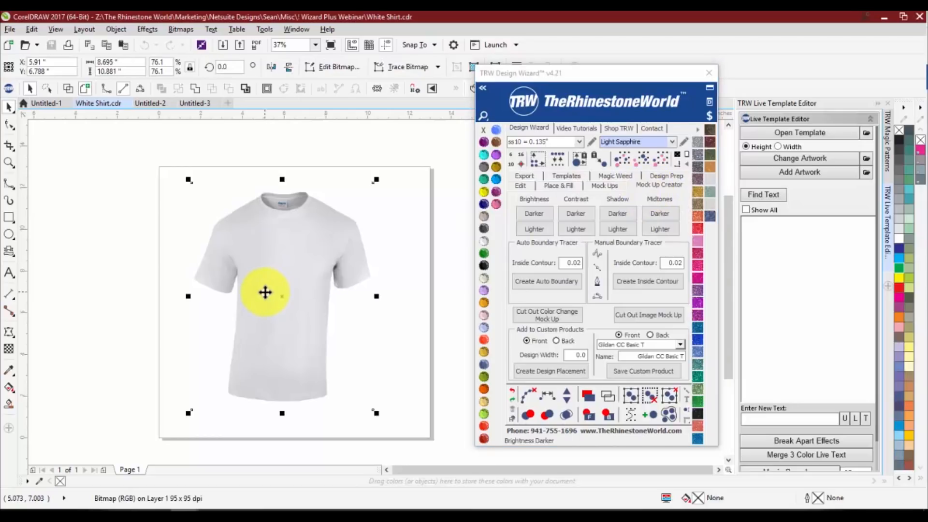
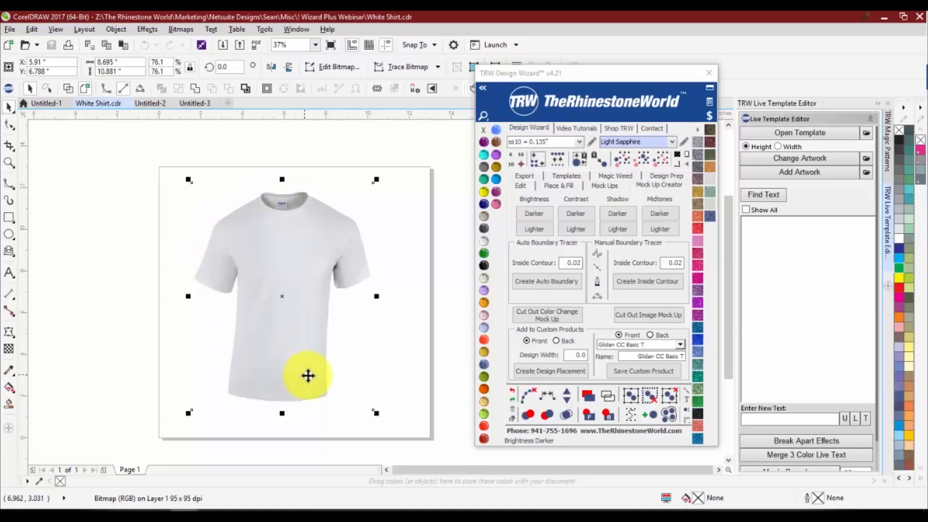
Create an automatic boundary around the white T-shirt image with an inside contour of 0.02
click(566, 290)
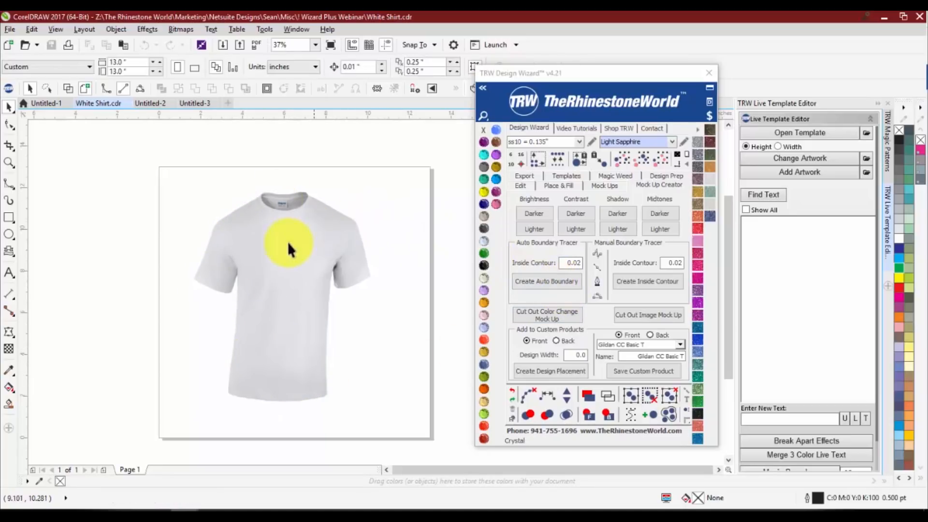
drag(321, 229, 233, 222)
scroll(312, 220, up, 4)
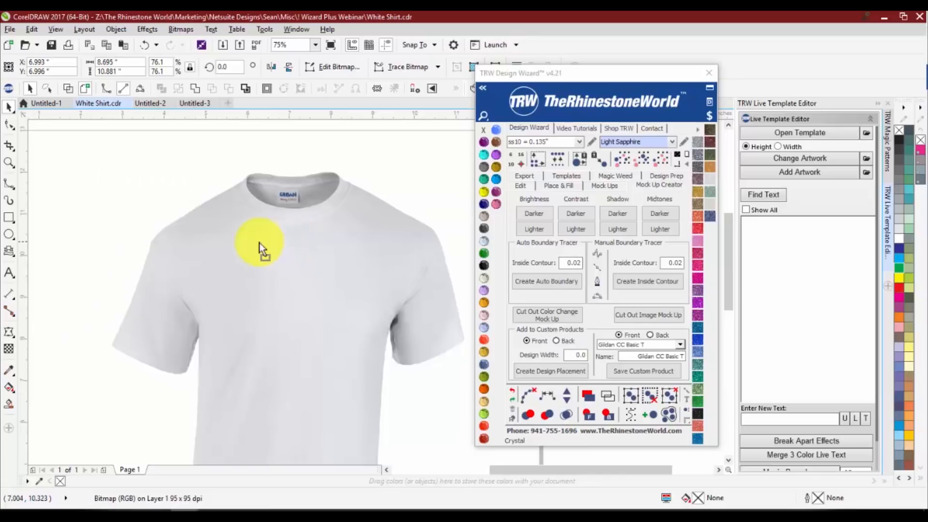
scroll(255, 238, down, 1)
scroll(295, 227, up, 1)
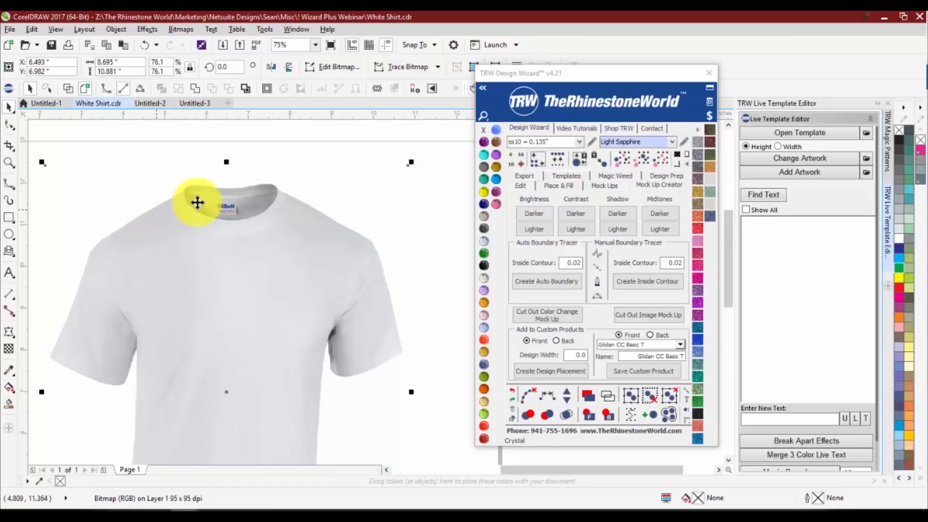
scroll(300, 246, down, 1)
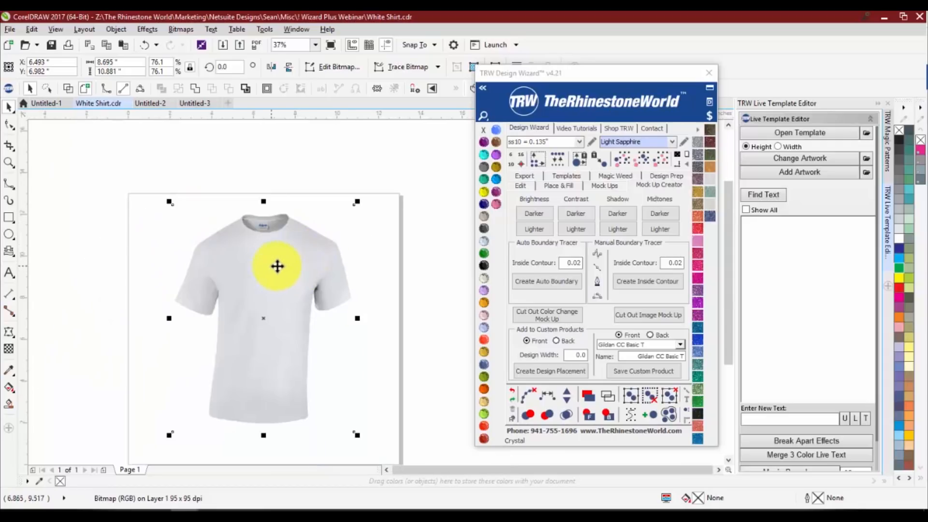
click(532, 285)
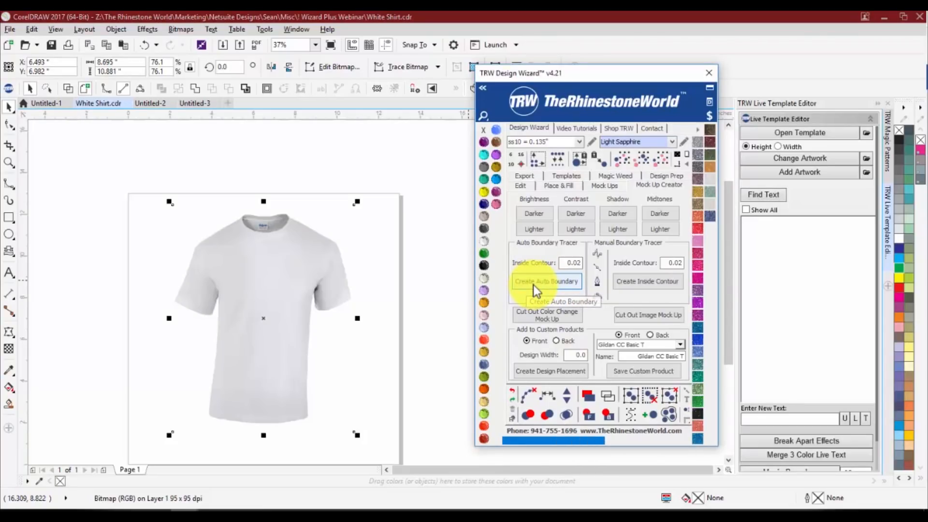
click(927, 228)
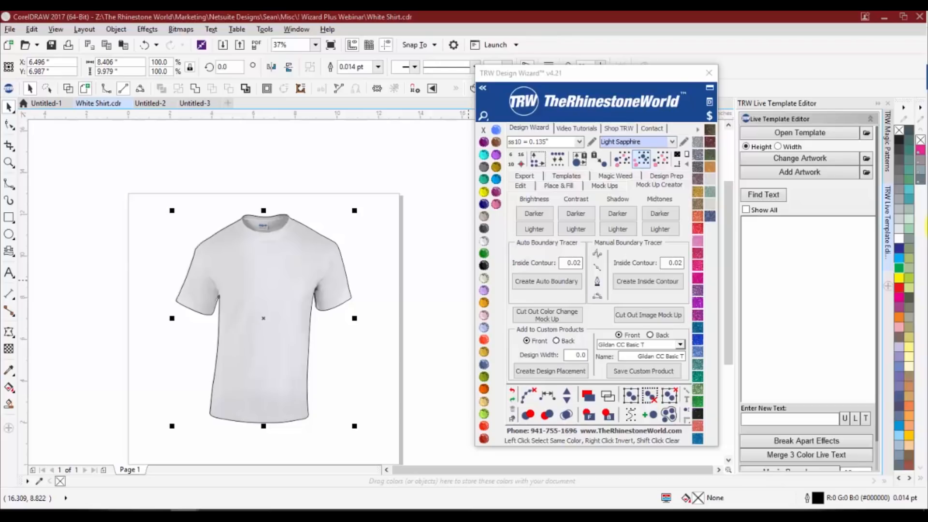
click(213, 187)
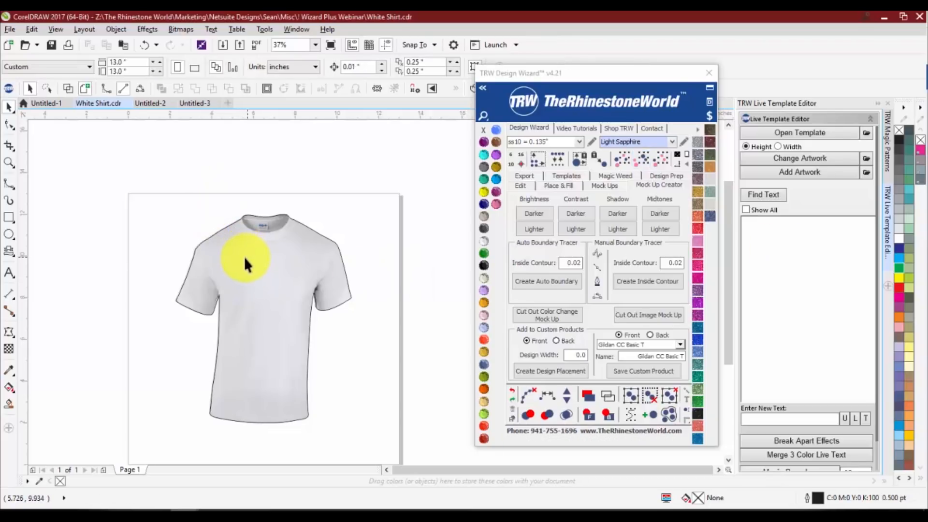
Examine up close how the traced boundary follows the T-shirt's shoulder and sleeve edges
scroll(191, 273, up, 2)
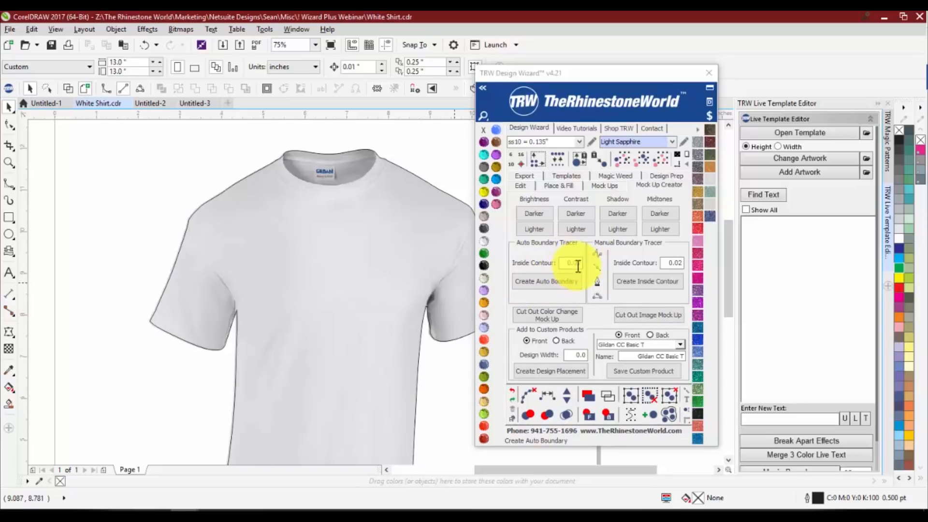
scroll(195, 211, up, 4)
scroll(190, 213, down, 2)
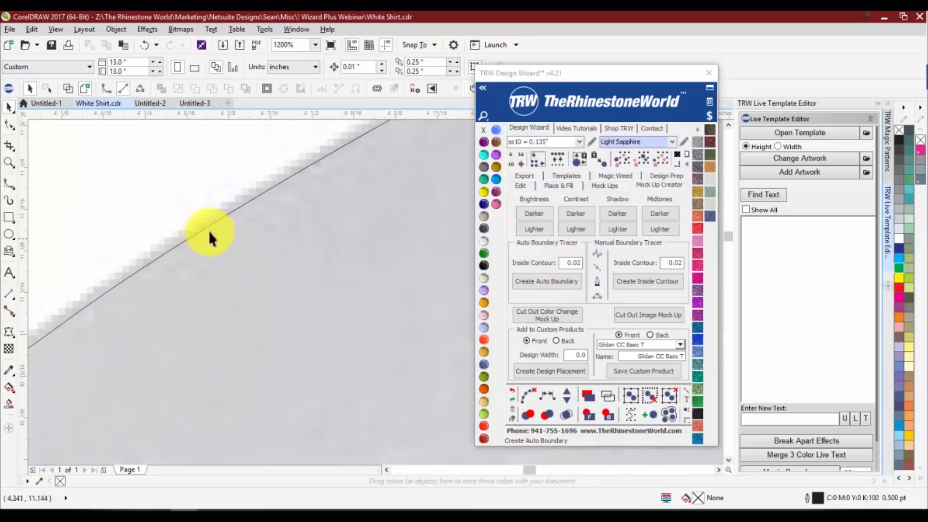
scroll(212, 233, down, 2)
scroll(178, 261, up, 10)
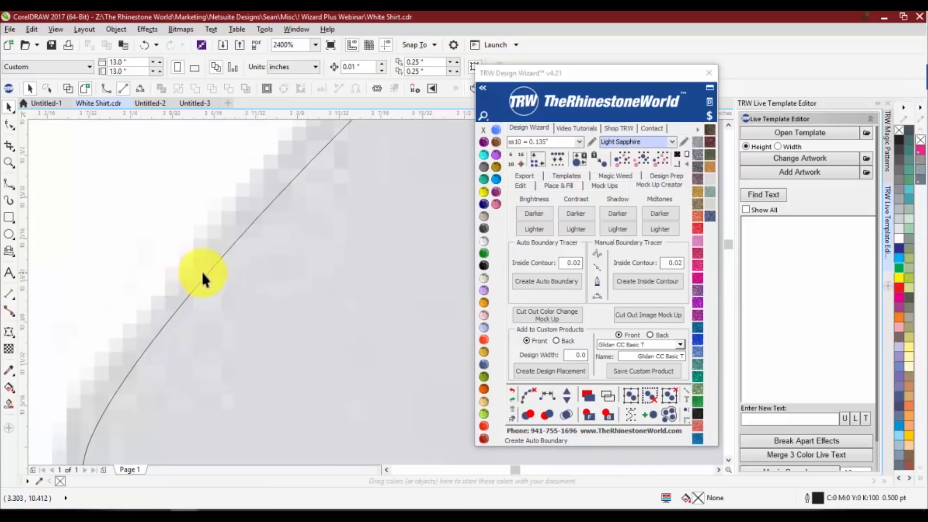
scroll(201, 271, down, 6)
scroll(204, 273, down, 5)
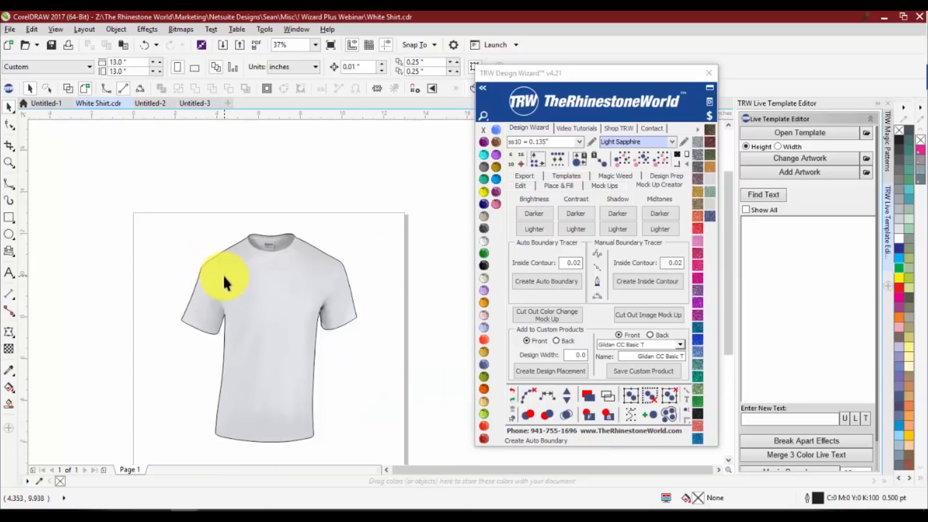
scroll(179, 317, up, 8)
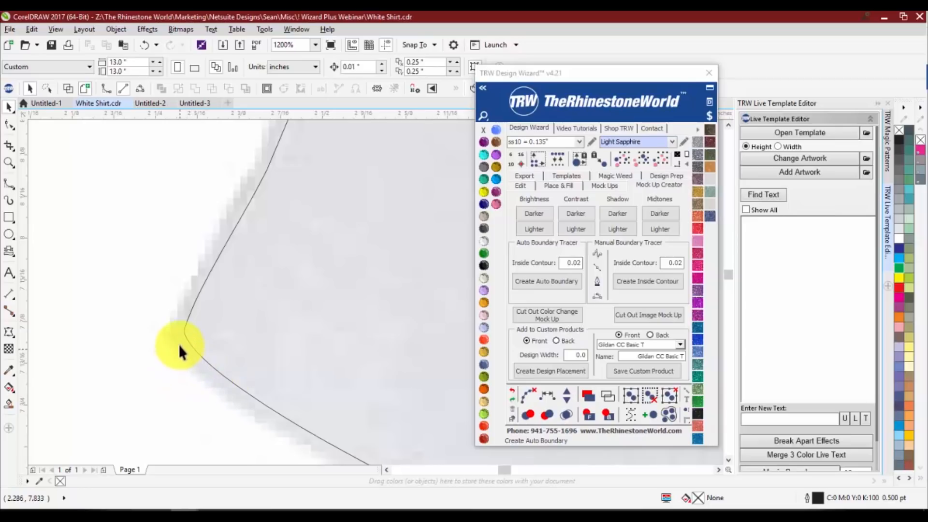
scroll(199, 292, down, 8)
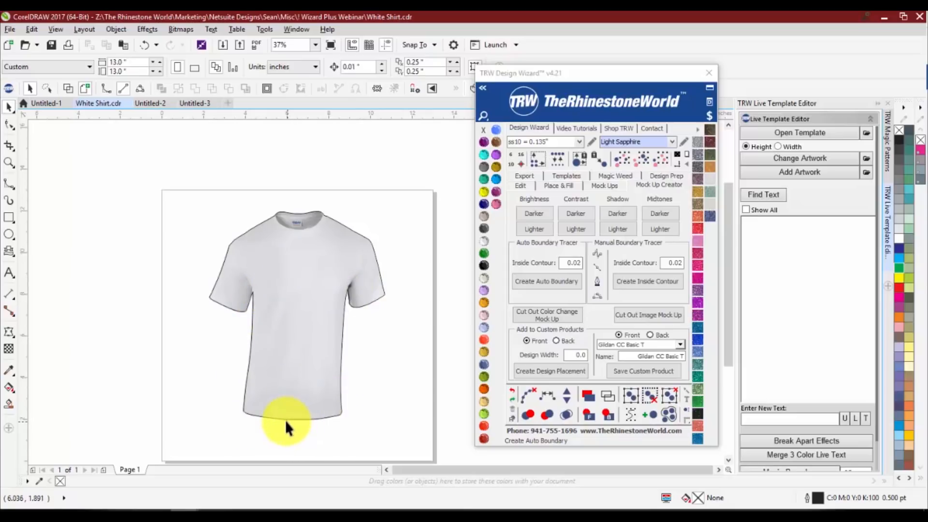
Try pulling parts of the boundary's bottom hem out of shape, and undo these distortions
drag(277, 416, 269, 360)
drag(314, 415, 327, 371)
drag(314, 417, 377, 396)
key(space)
click(372, 393)
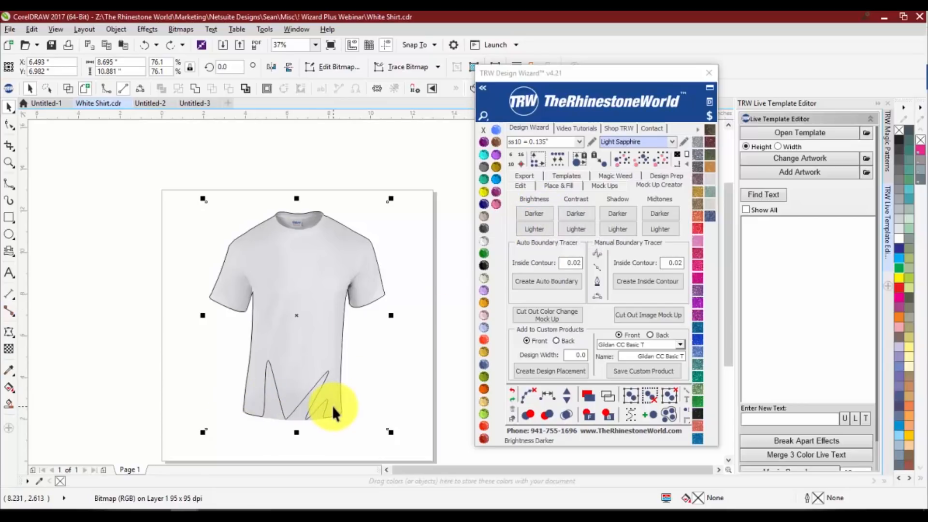
click(396, 390)
key(ctrl+z)
key(ctrl+z)
key(ctrl+z)
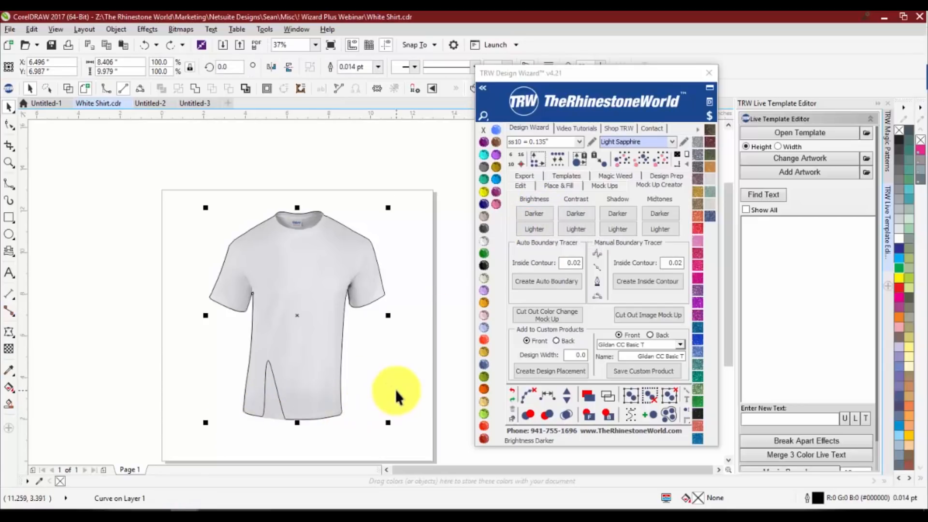
Trace a sample B-Spline about 1.8 inches wide along the shoulder edge beside the collar and delete it
click(10, 184)
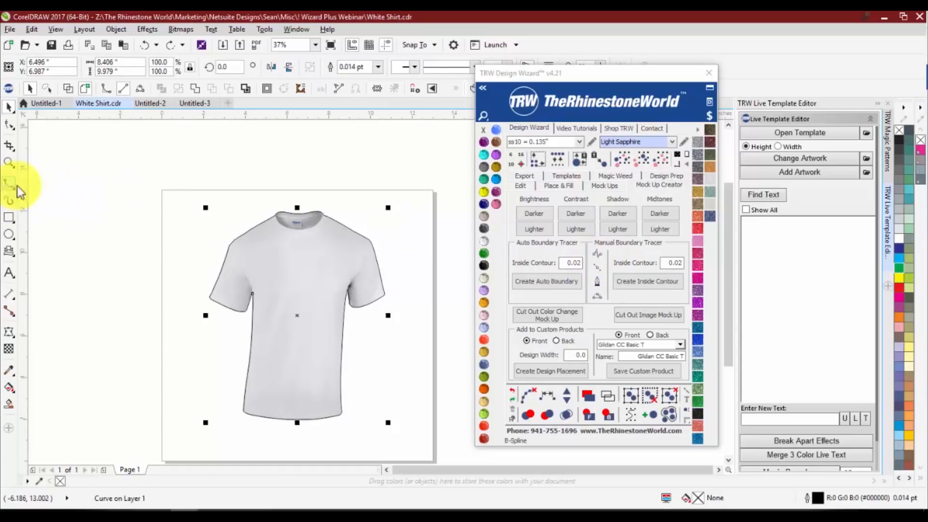
click(598, 256)
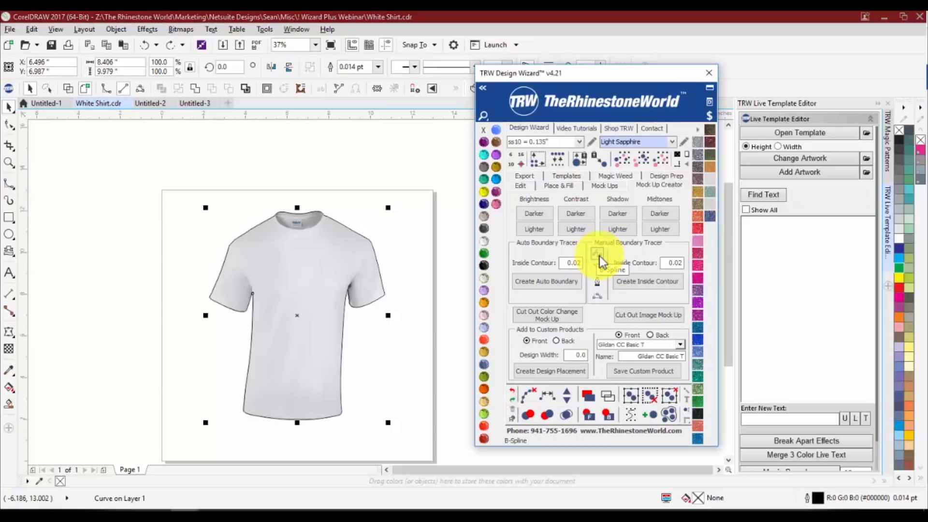
scroll(337, 224, up, 4)
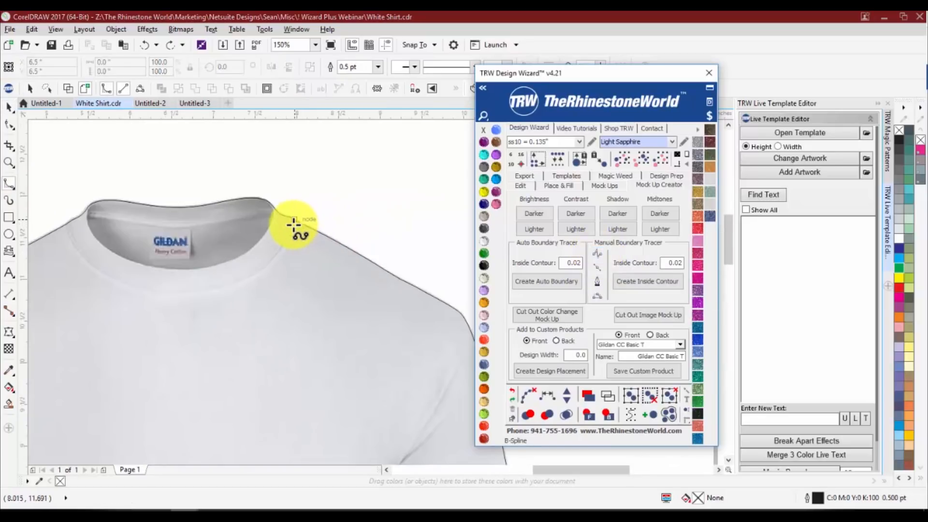
click(309, 226)
click(377, 264)
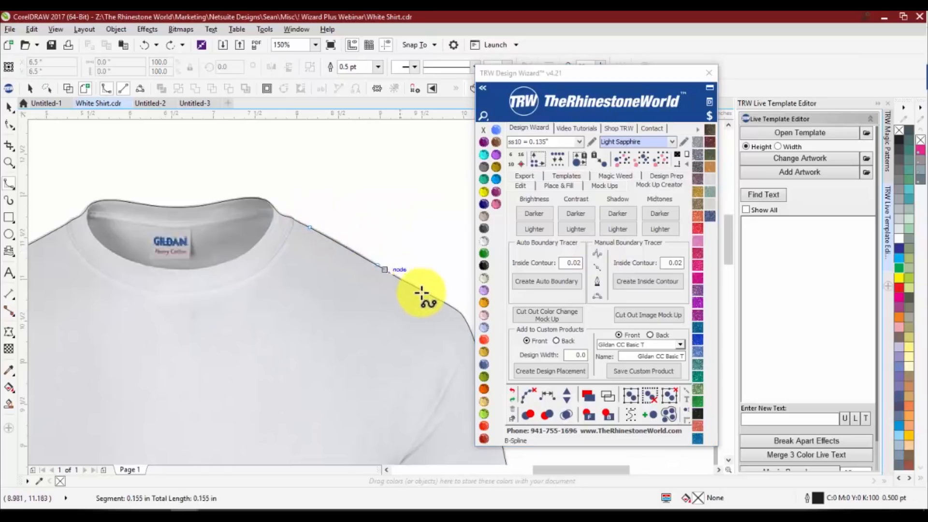
click(434, 296)
double_click(460, 314)
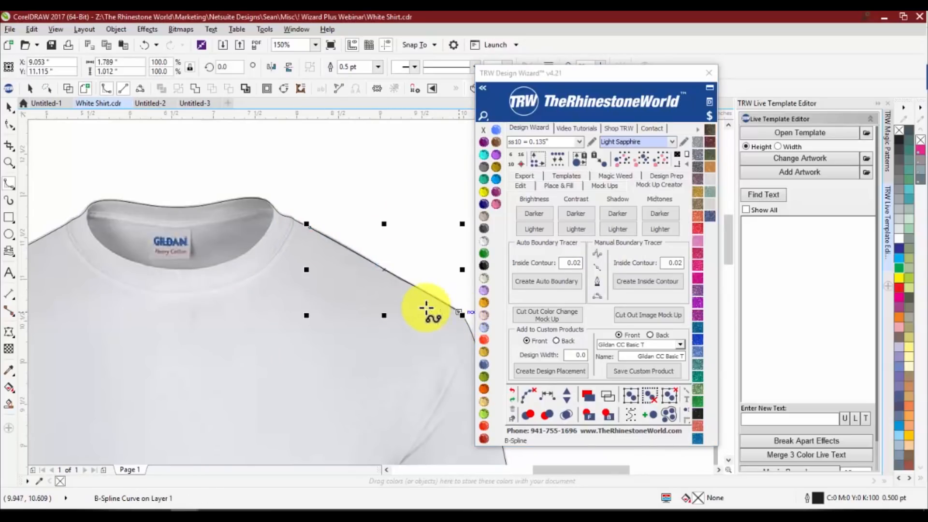
scroll(380, 290, down, 1)
key(Delete)
scroll(356, 266, down, 1)
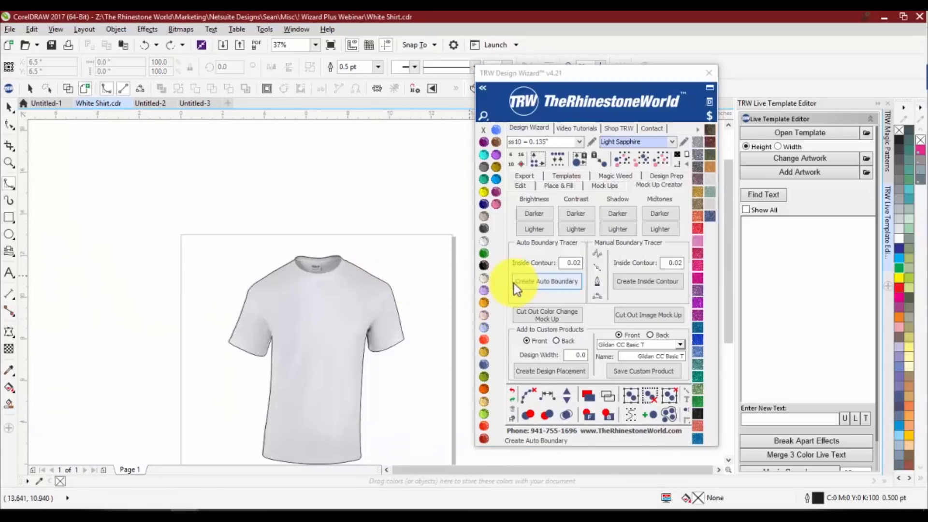
key(space)
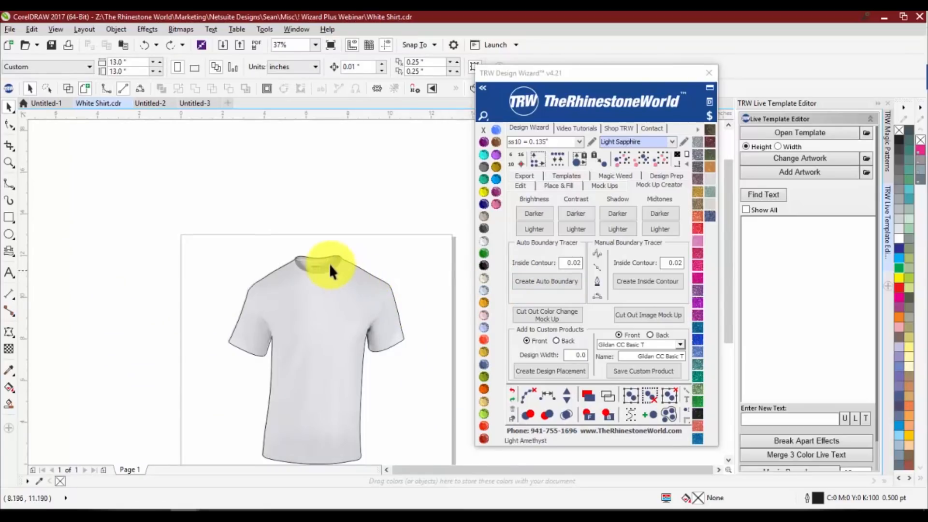
Select the T-shirt image together with its boundary and cut them out as a color change mock-up
scroll(277, 248, down, 1)
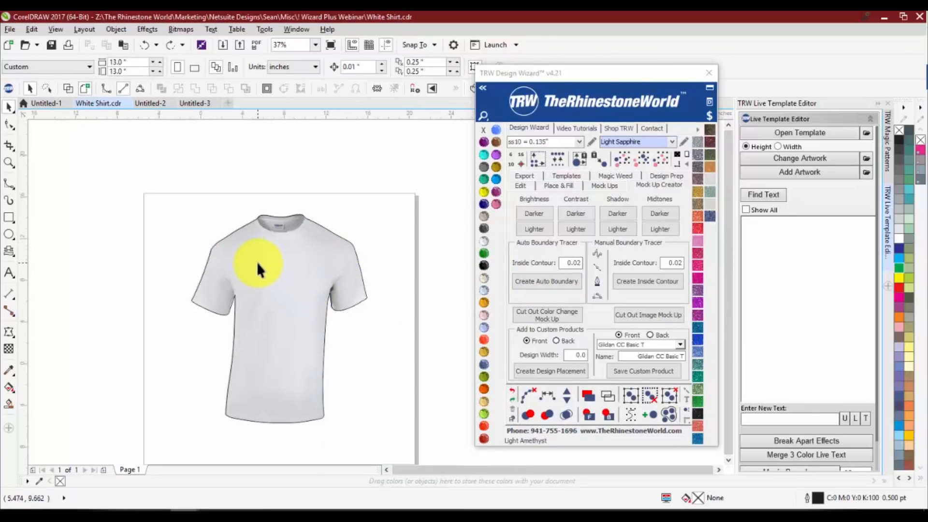
scroll(257, 262, down, 1)
scroll(274, 262, up, 1)
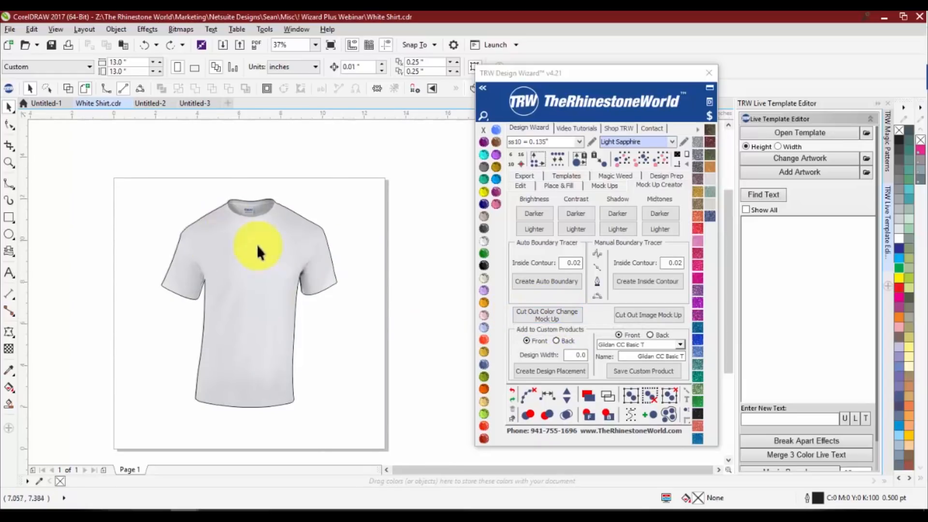
scroll(239, 261, down, 1)
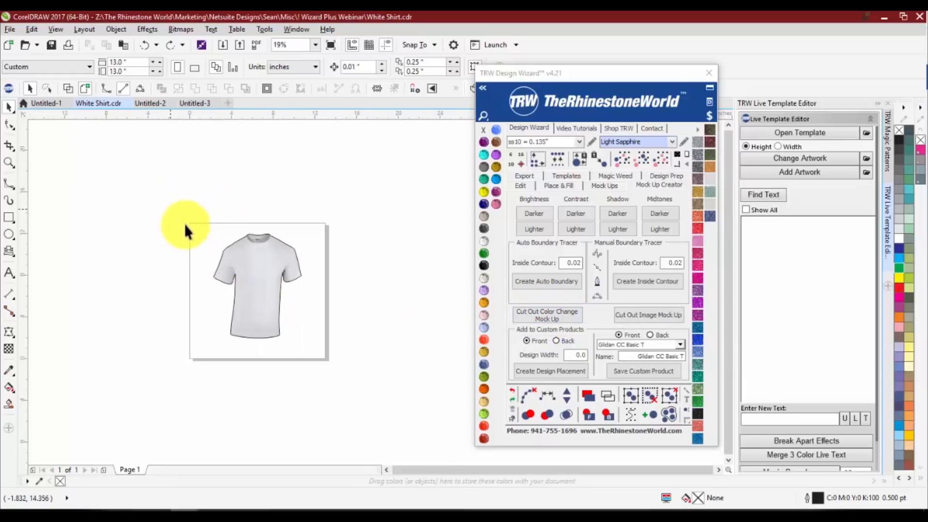
drag(184, 223, 358, 375)
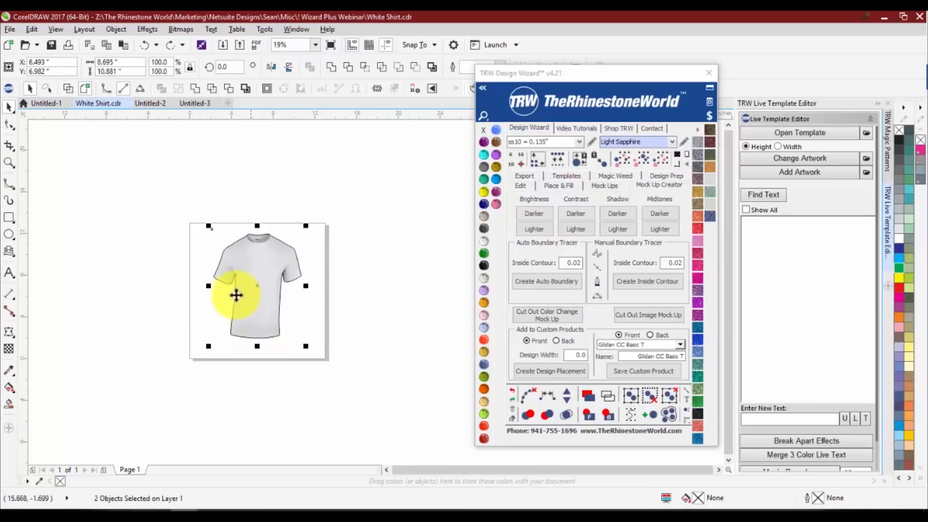
scroll(232, 252, up, 1)
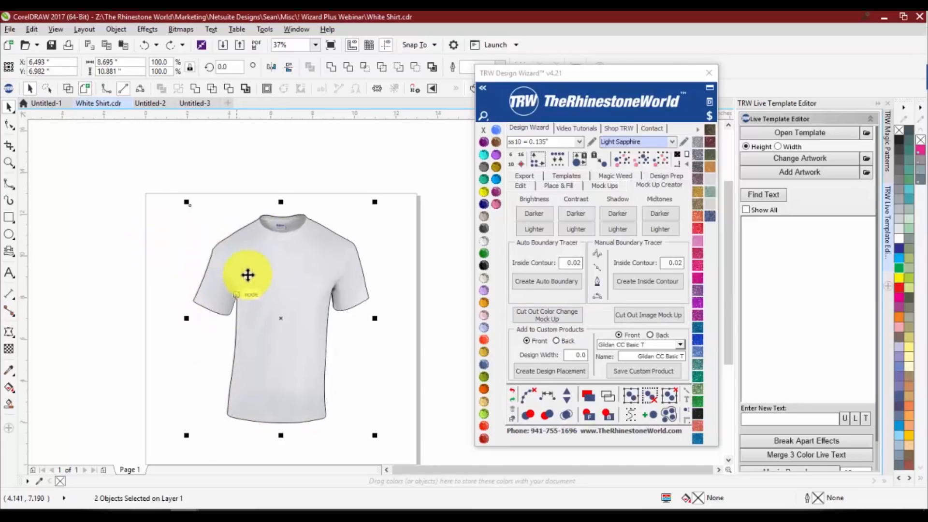
click(540, 319)
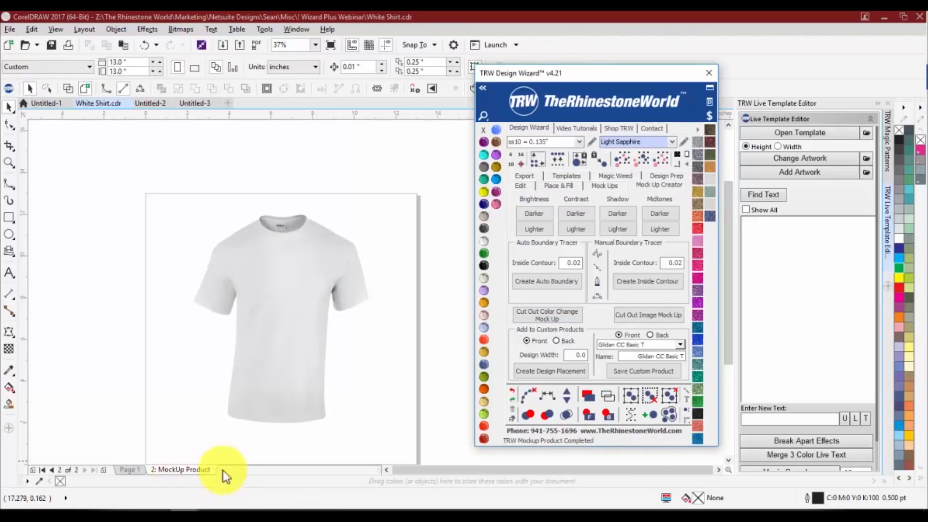
Test the mock-up shirt in several colors, including Cobalt, TRW Blue, Light Pink and Ruby Maroon, and finish with Crystal
scroll(294, 346, up, 2)
scroll(216, 265, down, 2)
drag(216, 265, 235, 268)
click(486, 200)
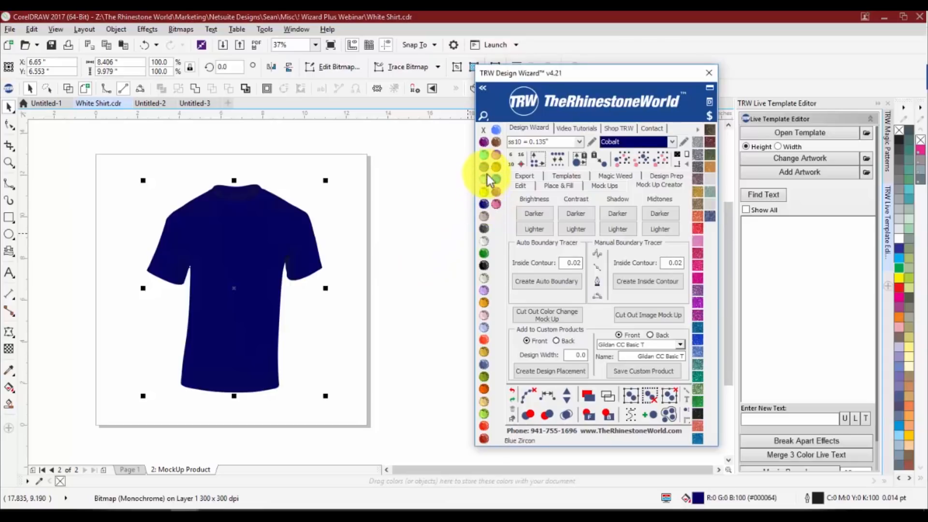
click(488, 177)
click(487, 166)
click(494, 153)
click(496, 179)
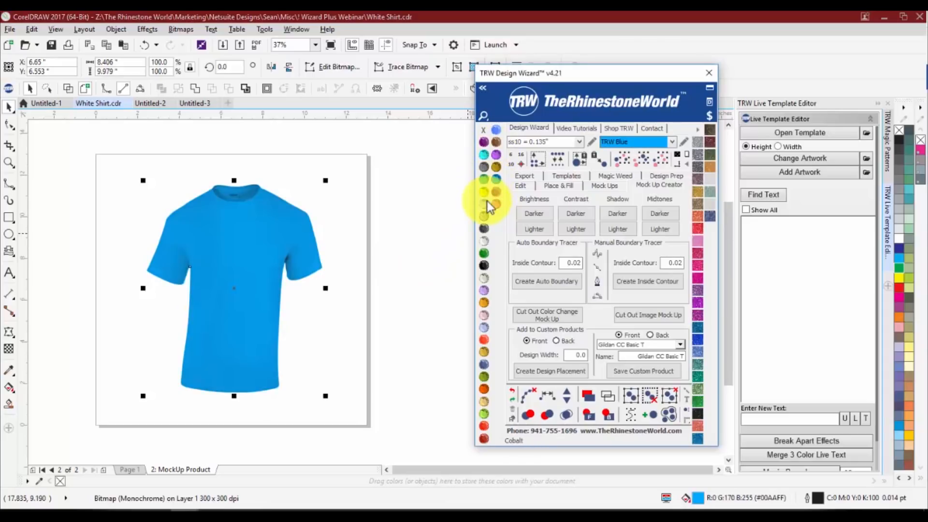
click(485, 203)
click(483, 265)
click(484, 314)
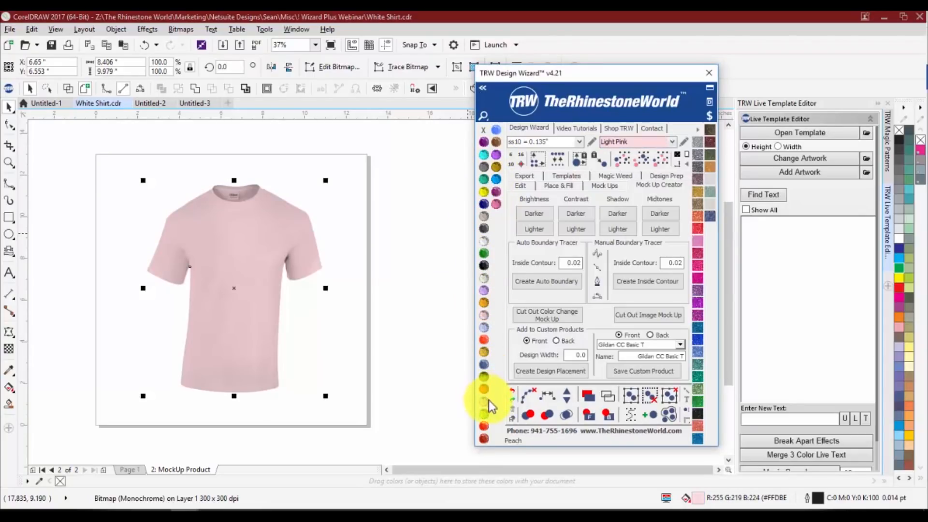
click(484, 425)
click(484, 437)
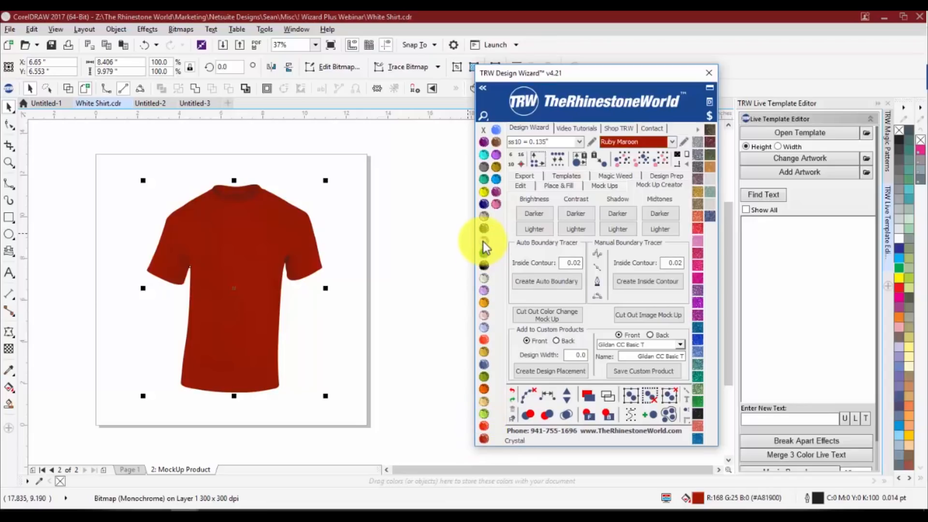
click(482, 241)
click(357, 263)
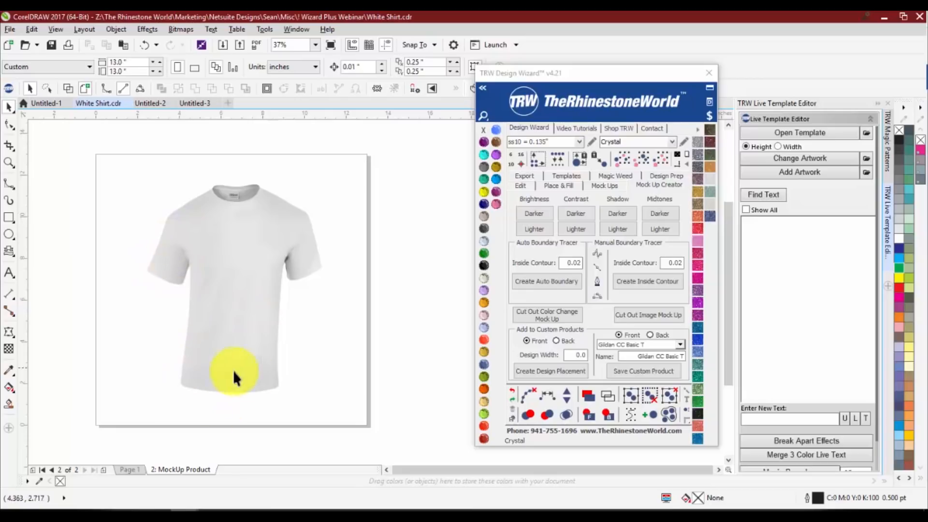
Create a front design placement on the mock-up shirt with a design width of 9.5
click(572, 356)
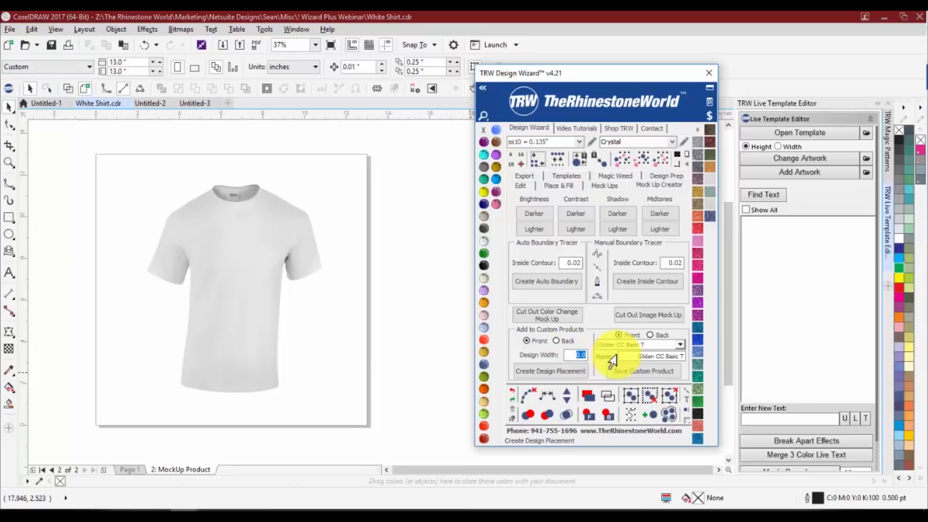
text(9.5)
click(569, 378)
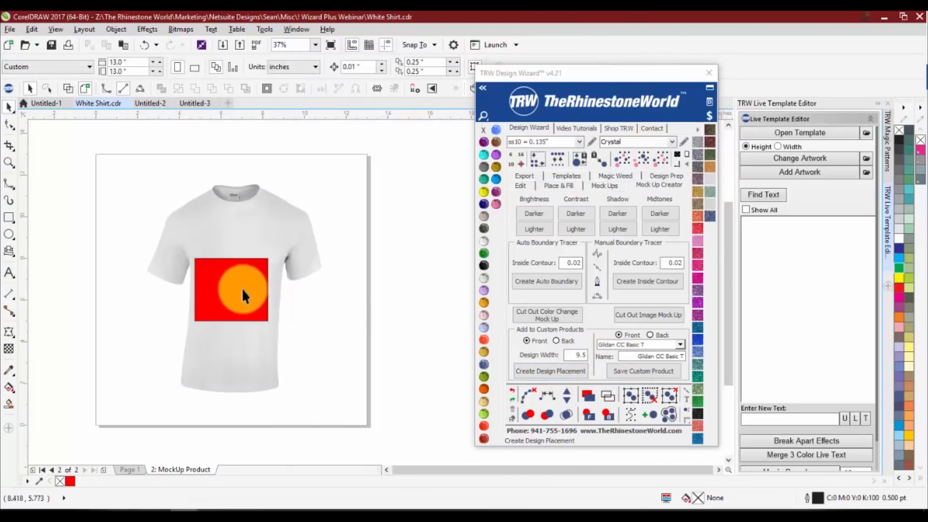
Move the red front design placement rectangle up onto the shirt's chest, just below the collar, and deselect it
drag(242, 288, 225, 309)
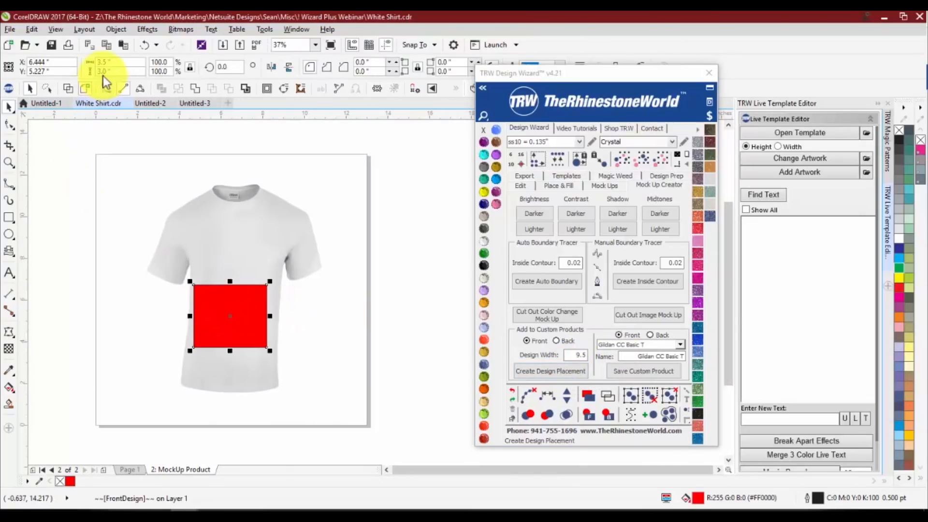
drag(108, 62, 91, 72)
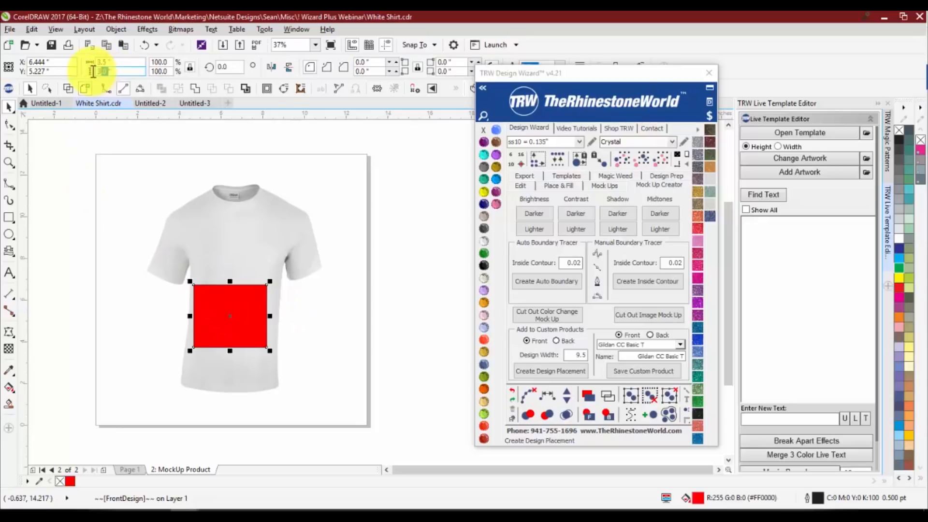
drag(217, 305, 225, 249)
click(340, 345)
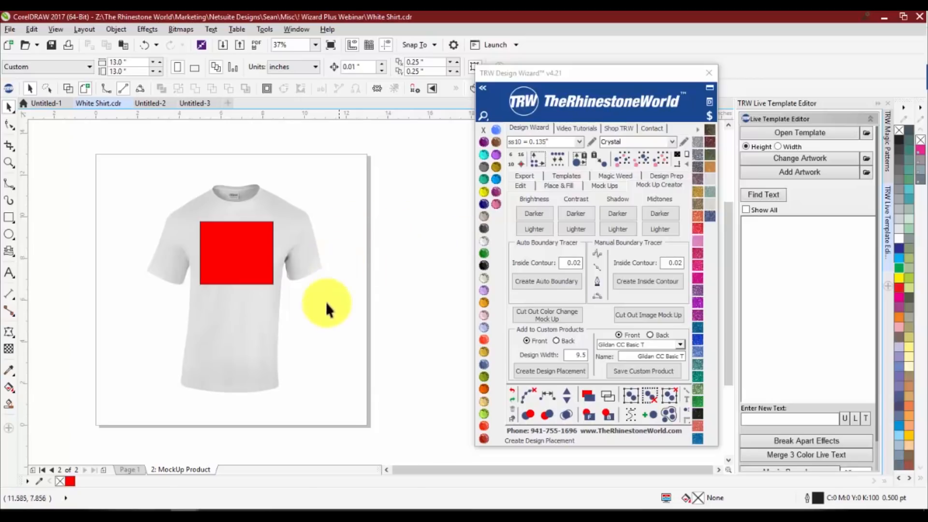
Trace a sample B-Spline about 2 inches wide and 1.7 inches high around the right-hand sleeve, from outer edge to underarm
scroll(284, 247, up, 1)
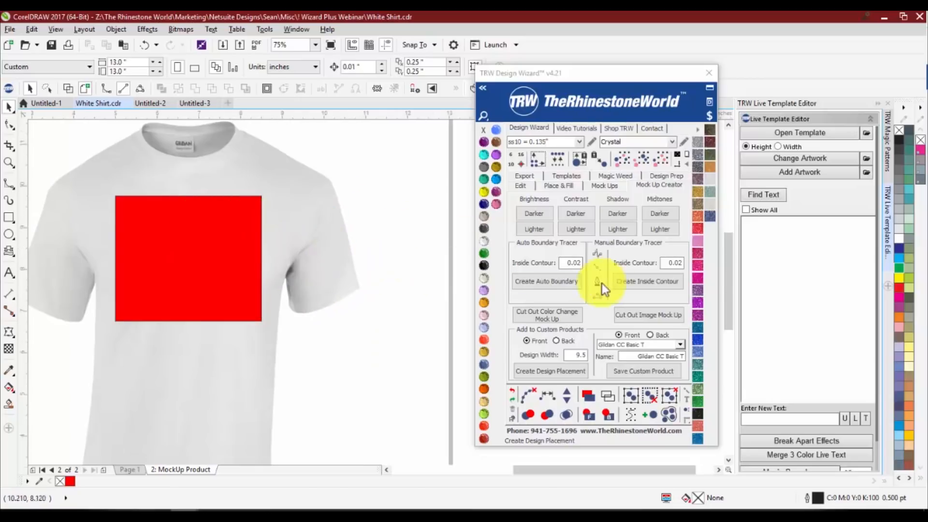
click(599, 253)
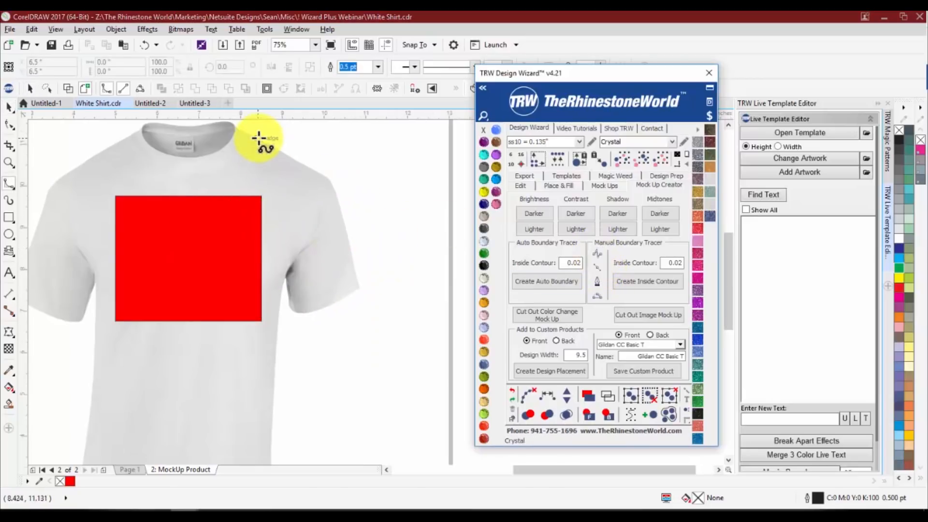
scroll(298, 294, up, 1)
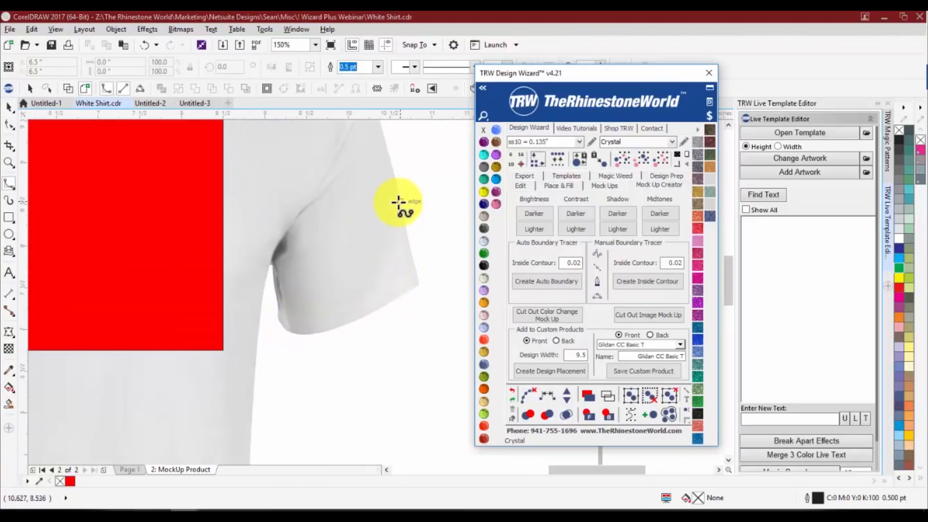
click(394, 188)
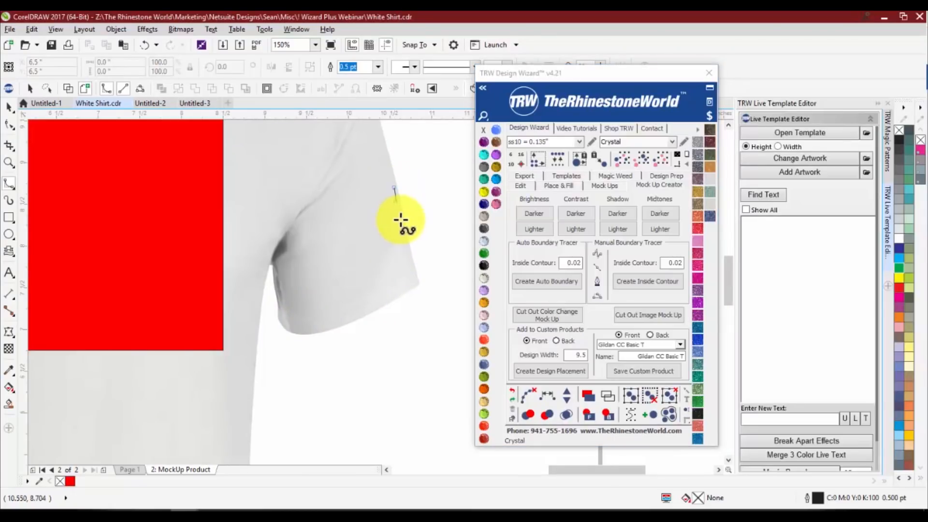
click(404, 237)
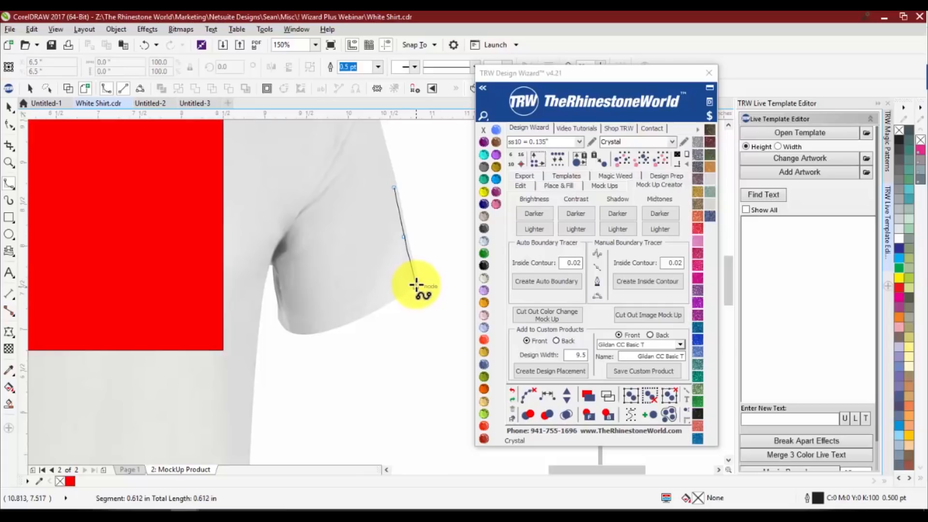
click(417, 280)
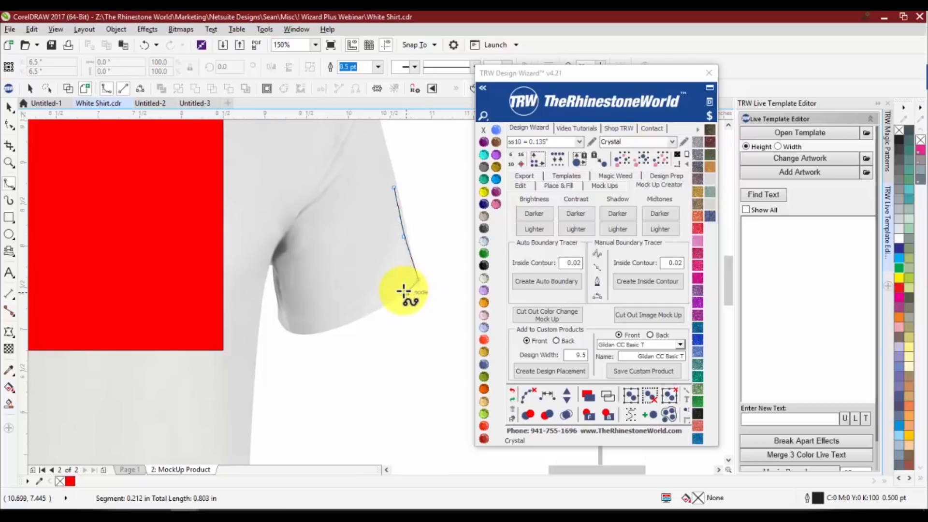
click(406, 292)
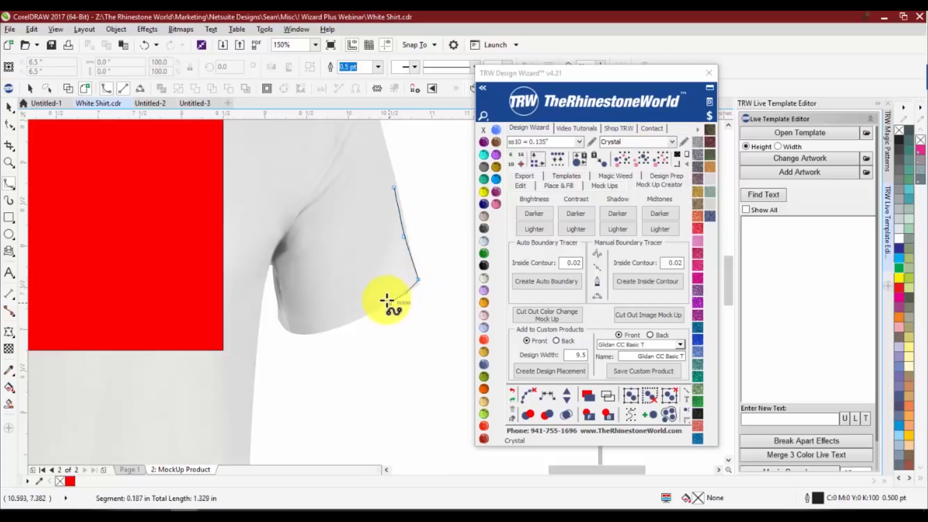
click(362, 317)
click(330, 330)
click(305, 333)
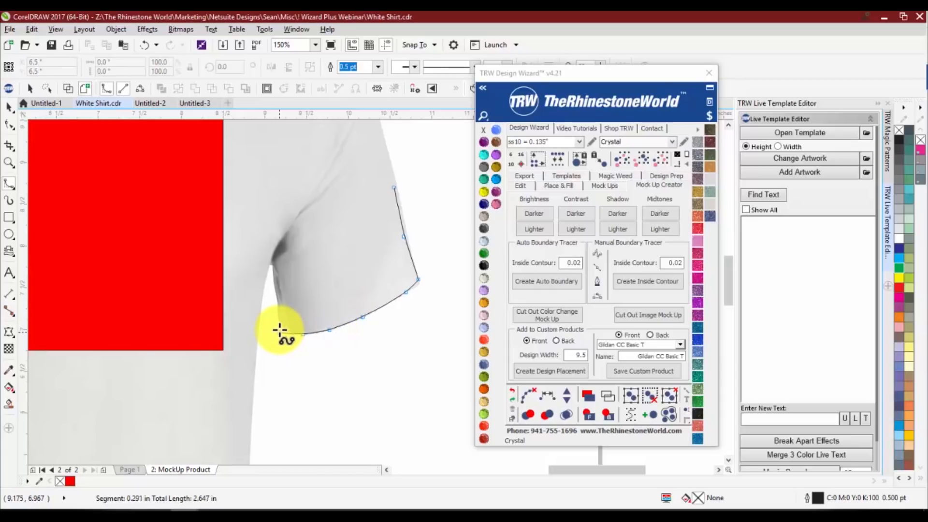
click(285, 330)
click(278, 321)
click(276, 300)
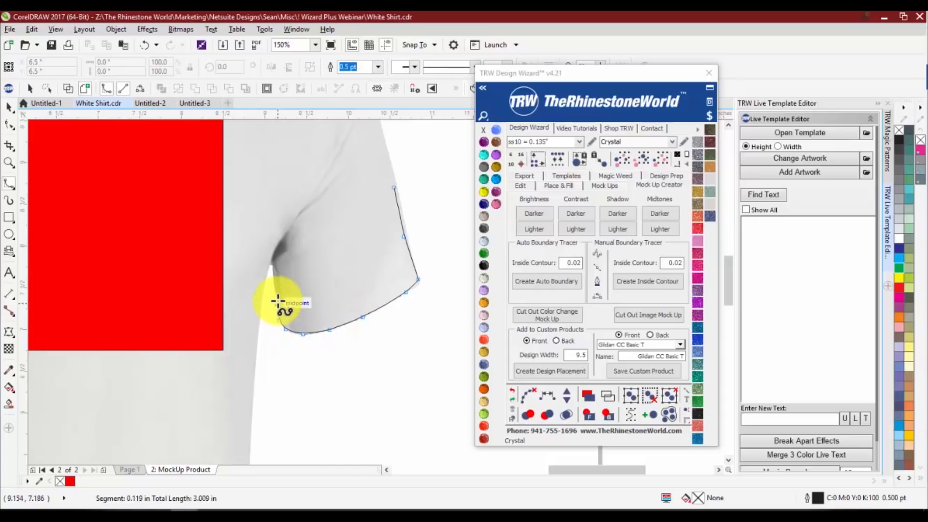
click(271, 258)
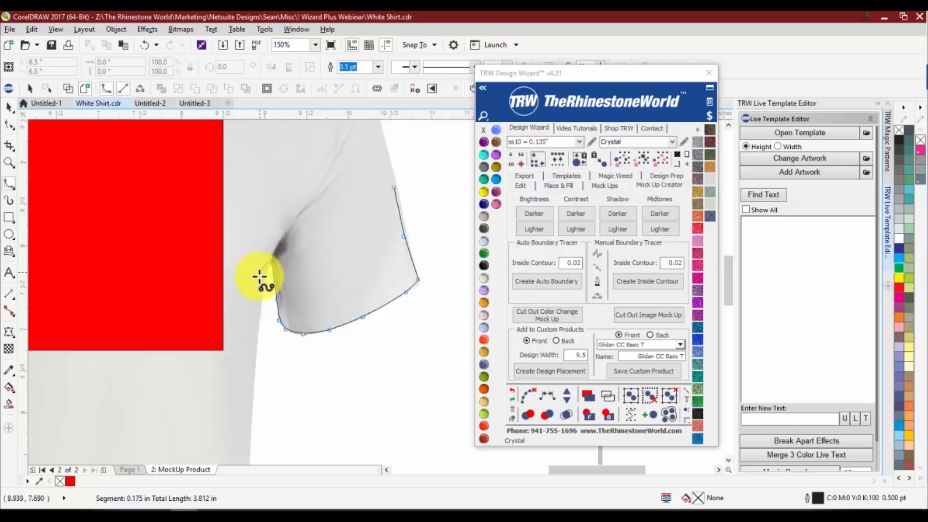
double_click(253, 313)
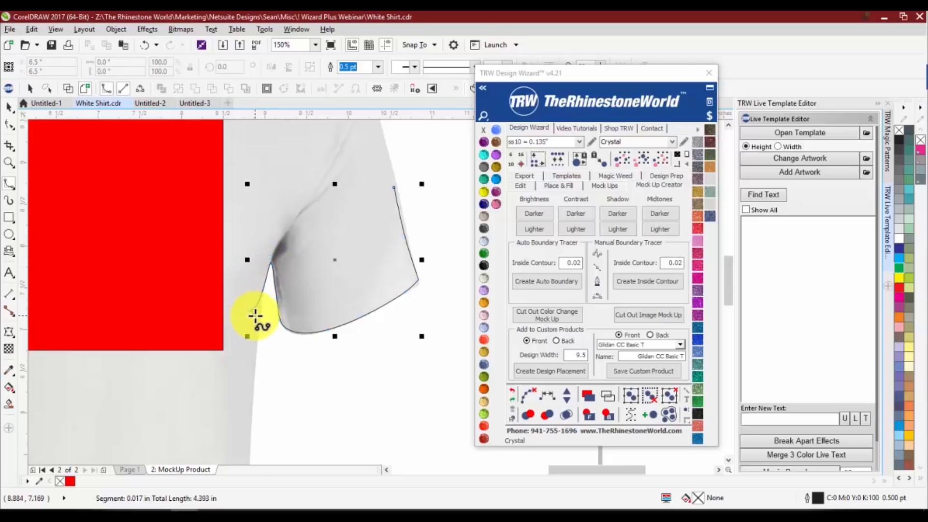
Examine how closely the sample B-Spline follows the shirt edge at the underarm and at the sleeve's outer corner
scroll(272, 259, up, 5)
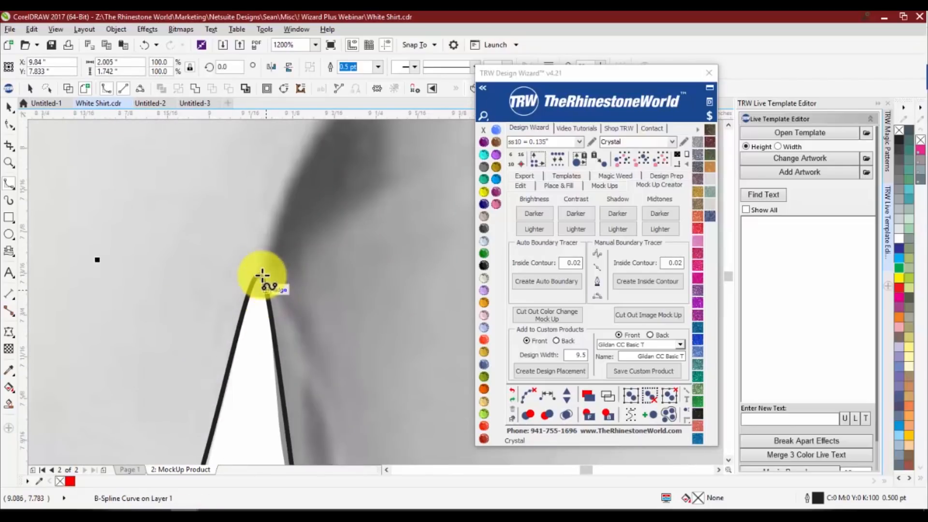
scroll(352, 311, down, 6)
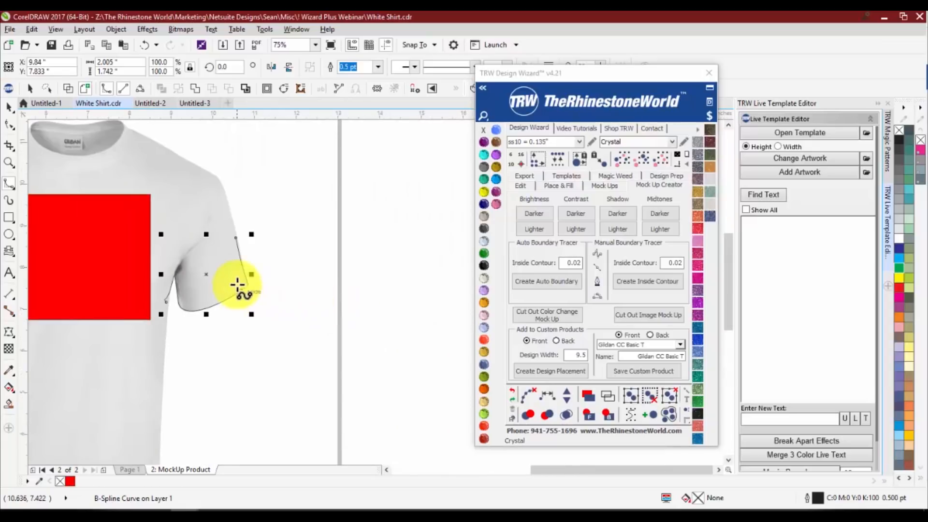
scroll(309, 292, up, 4)
scroll(310, 292, up, 2)
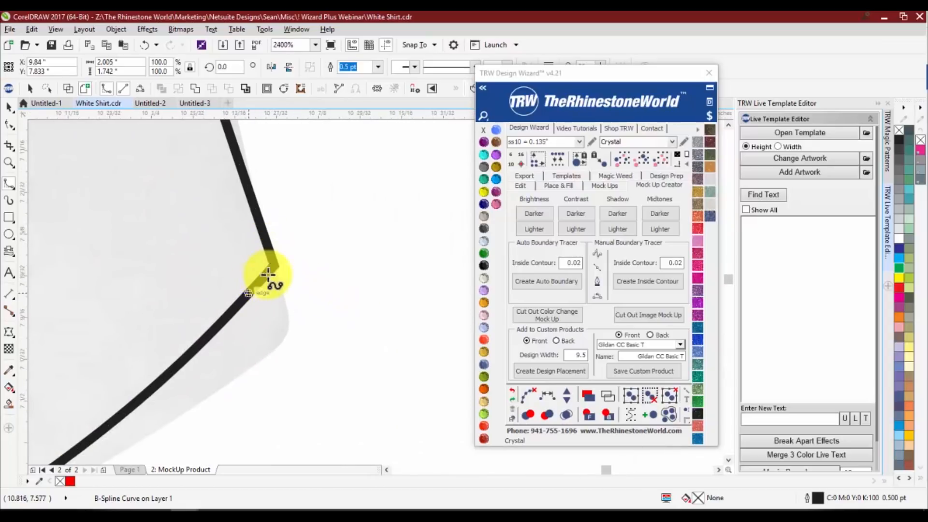
scroll(334, 302, down, 4)
scroll(303, 270, up, 3)
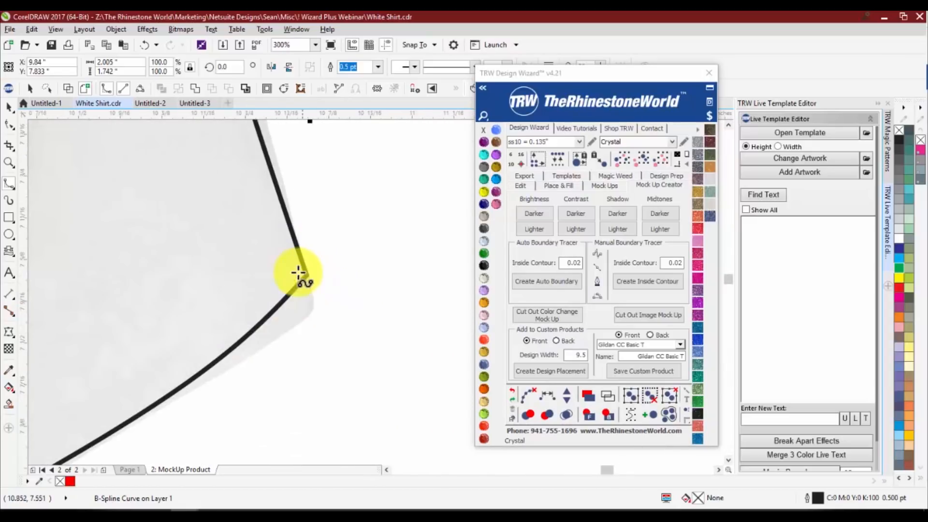
scroll(302, 279, up, 4)
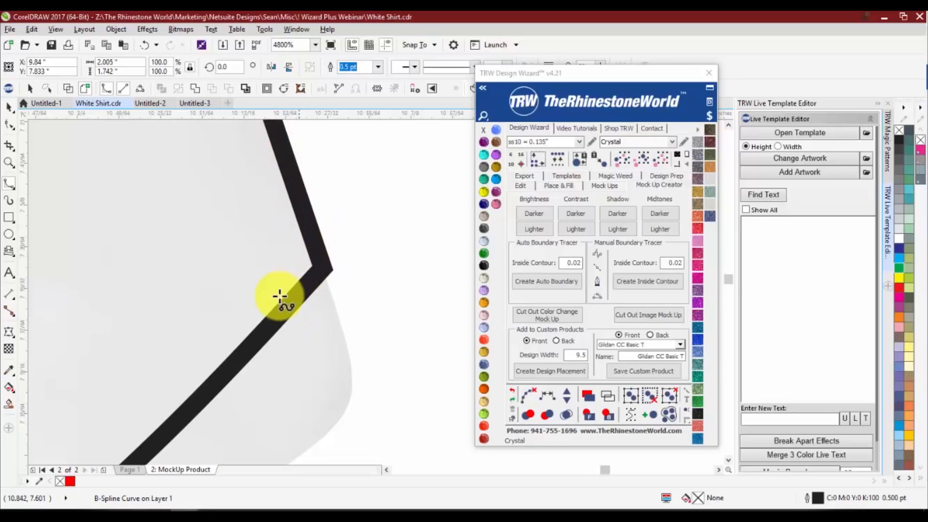
scroll(339, 265, down, 10)
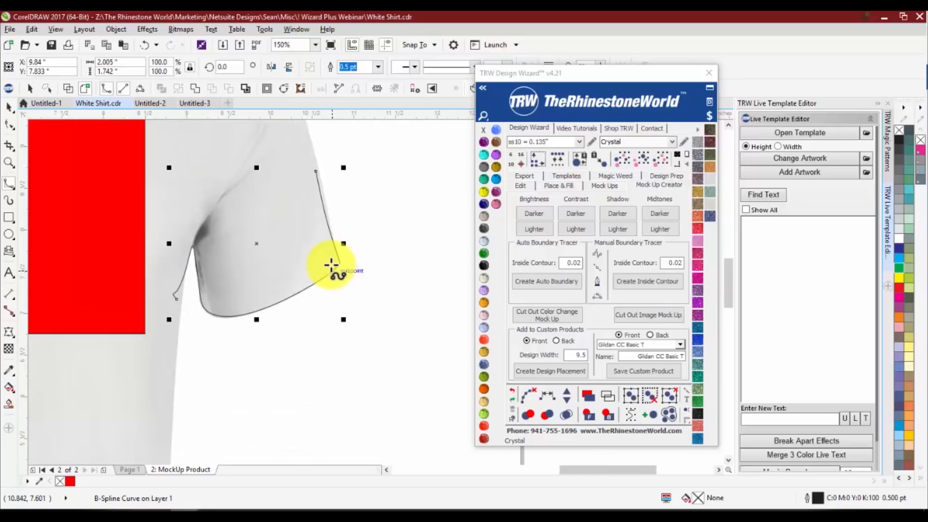
Pull the sample B-Spline away from the sleeve and delete it
drag(294, 255, 327, 242)
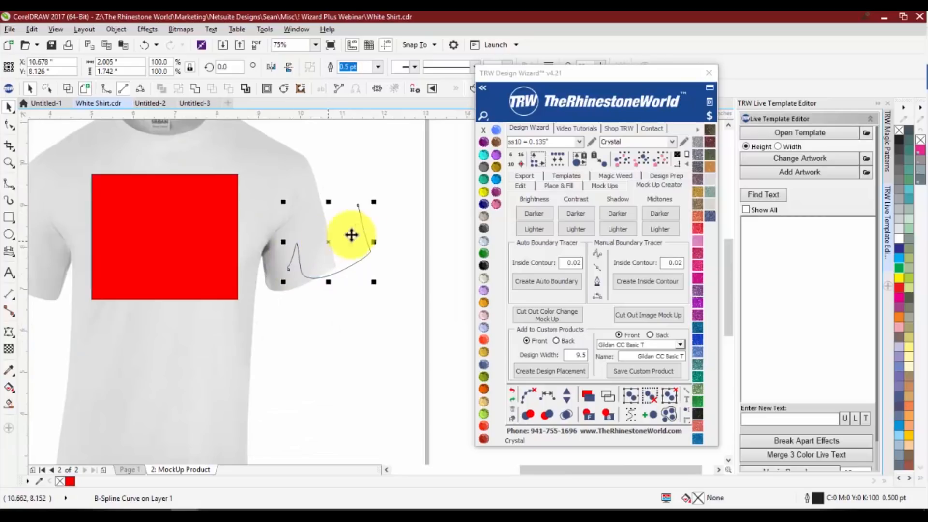
key(Delete)
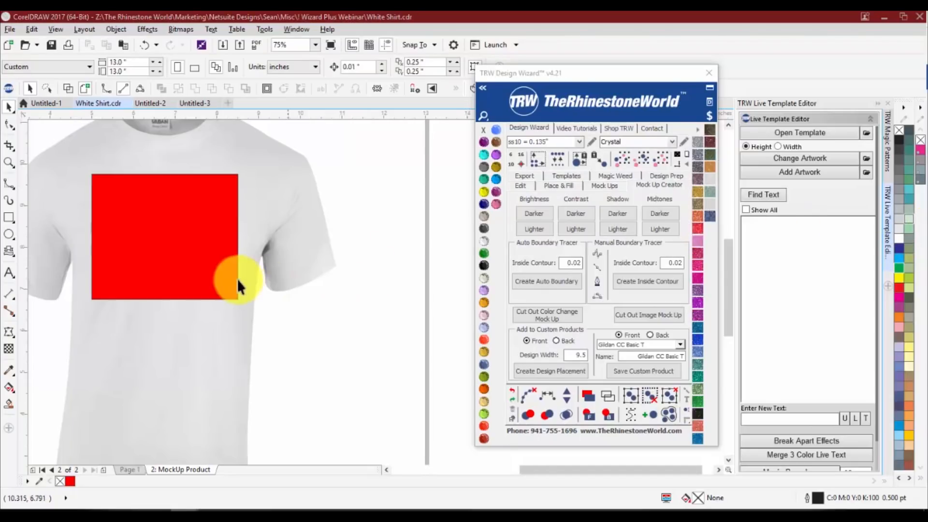
Choose the Custom 13 slot for the front custom product and name it Gildan CC Tshirt
scroll(236, 278, down, 2)
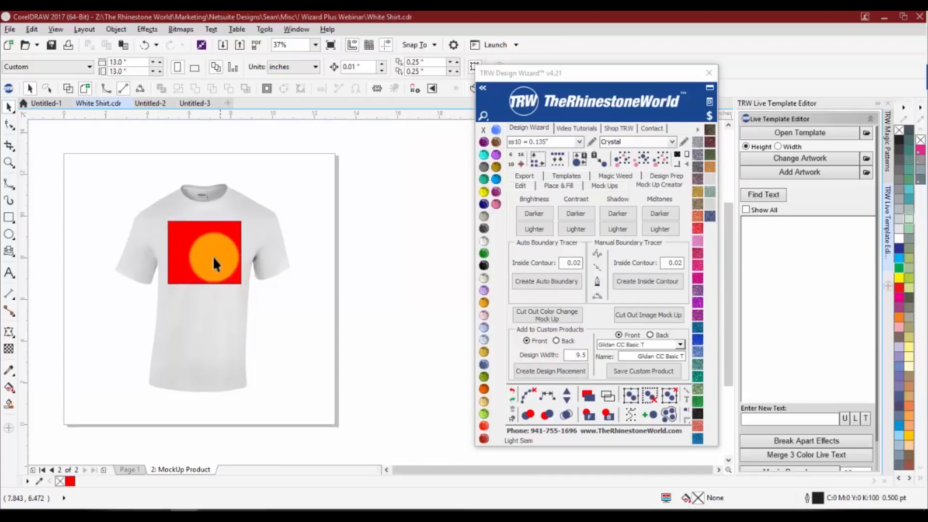
click(683, 344)
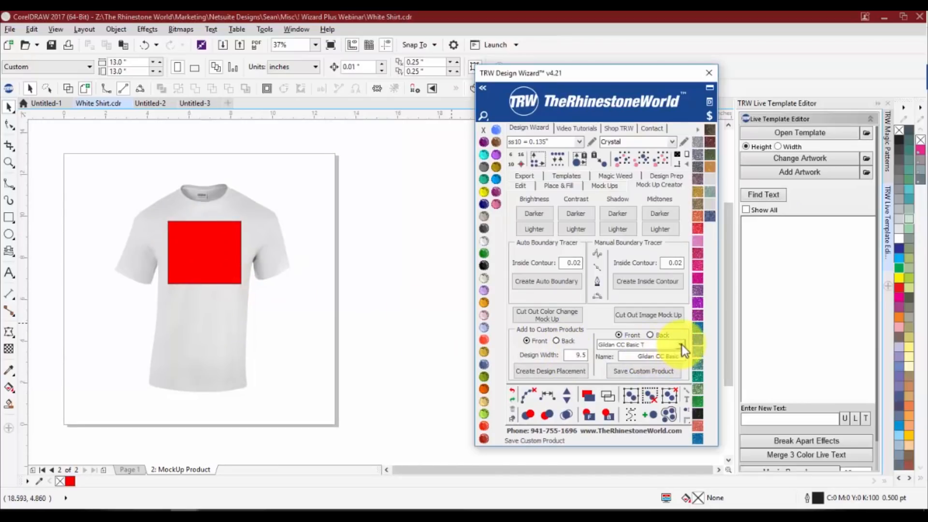
click(681, 343)
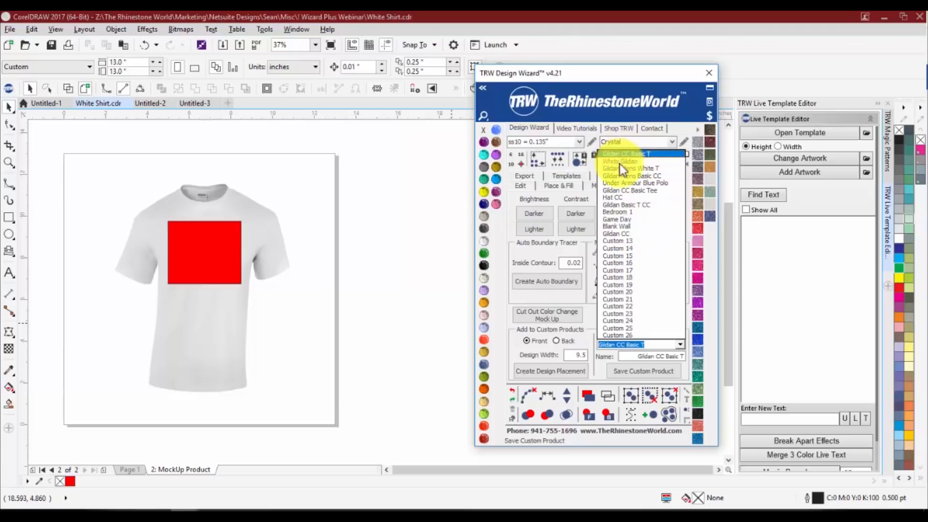
click(615, 242)
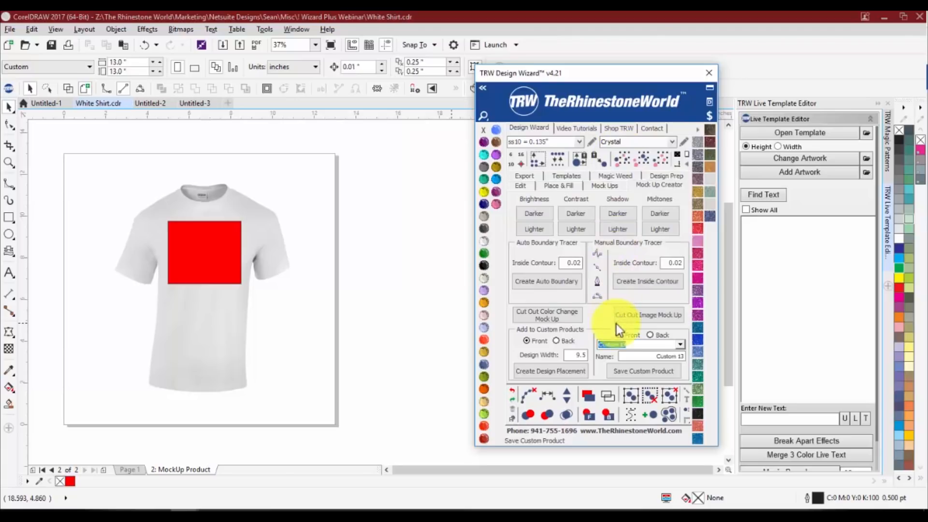
click(622, 356)
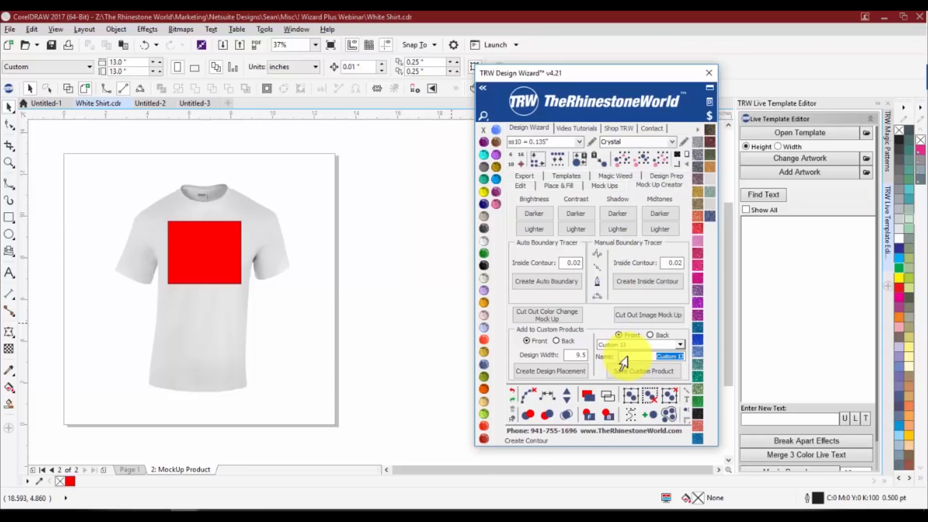
text(Gildan CC Tshirt)
Select the shirt together with its red design placement rectangle and save them as the custom product
click(91, 166)
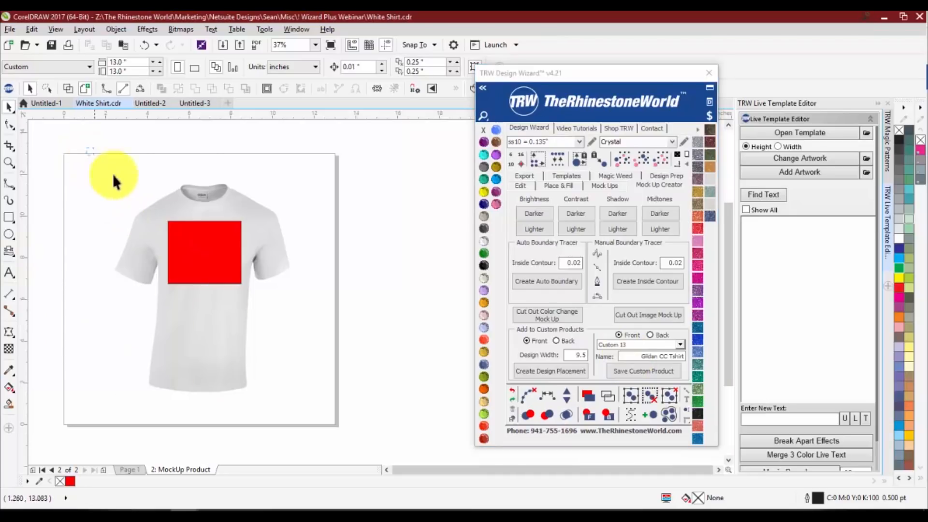
drag(113, 181, 343, 428)
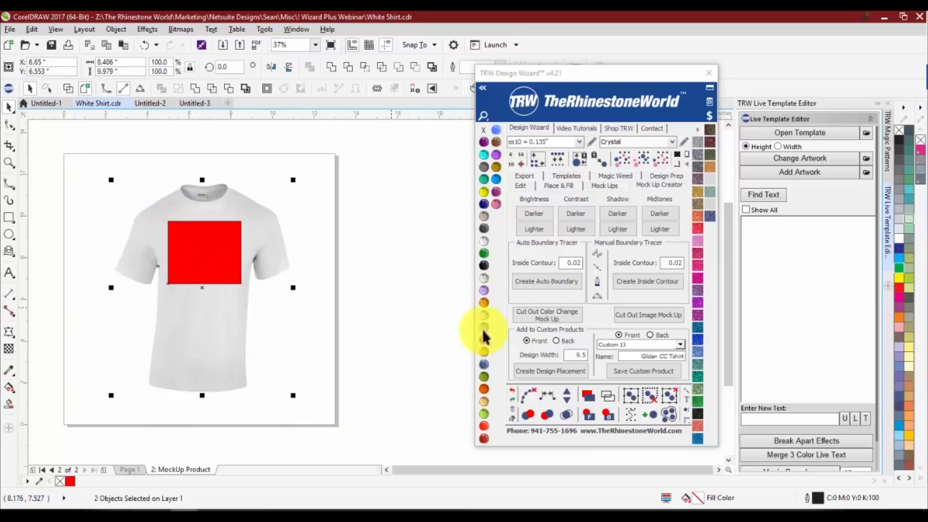
click(640, 371)
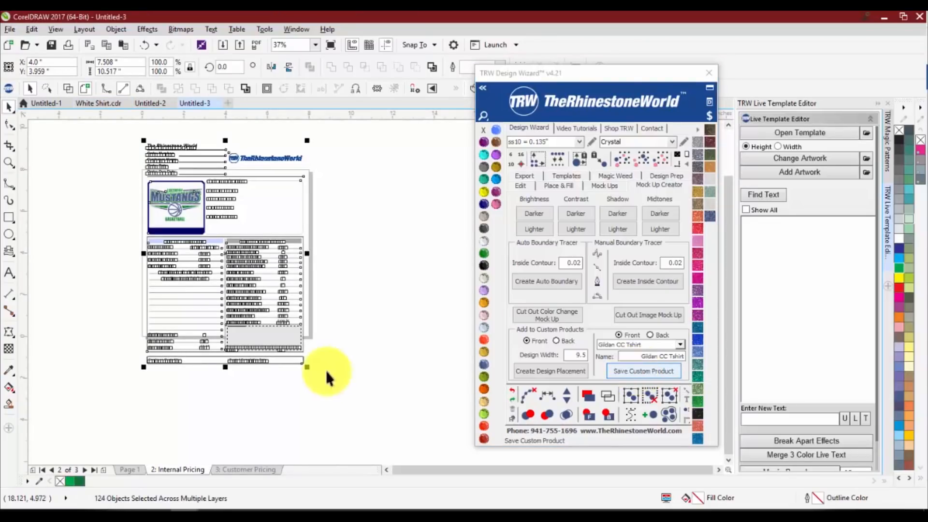
Look through the other open documents, return to White Shirt.cdr and clear the selection
click(146, 103)
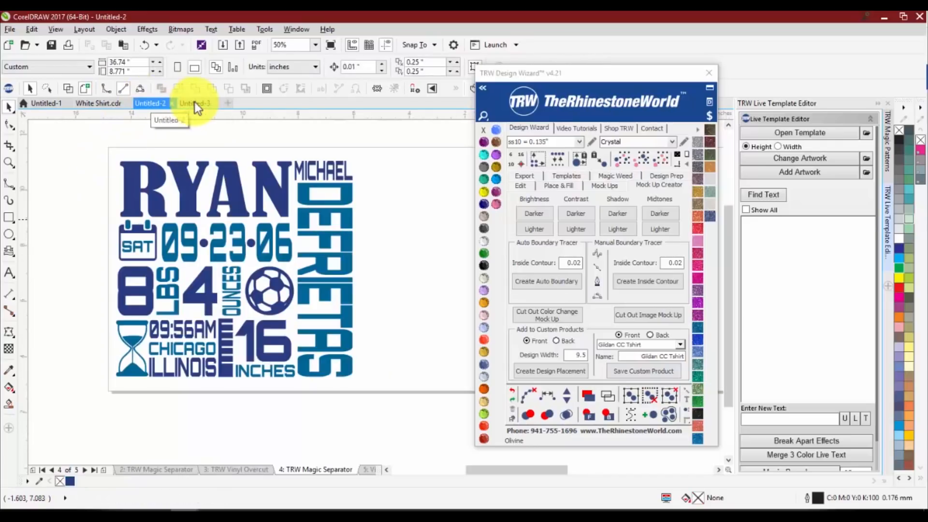
click(194, 104)
click(112, 103)
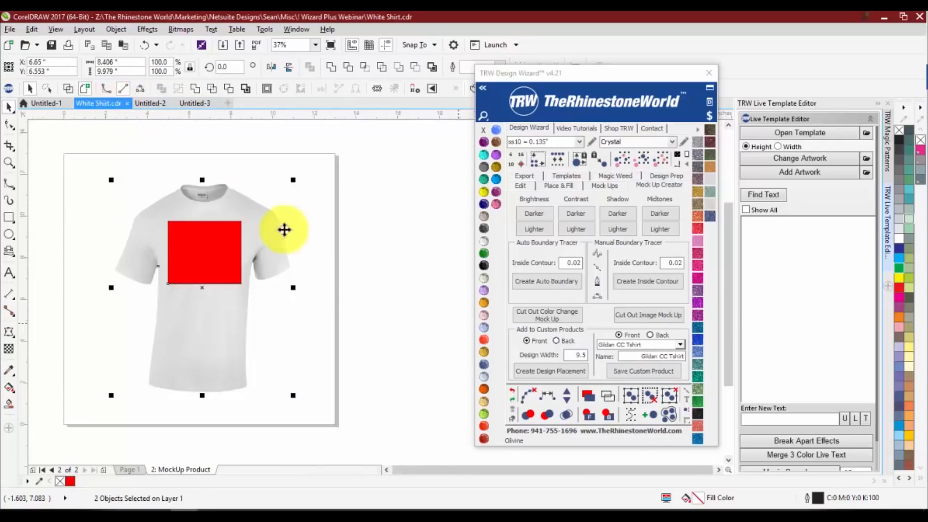
click(330, 268)
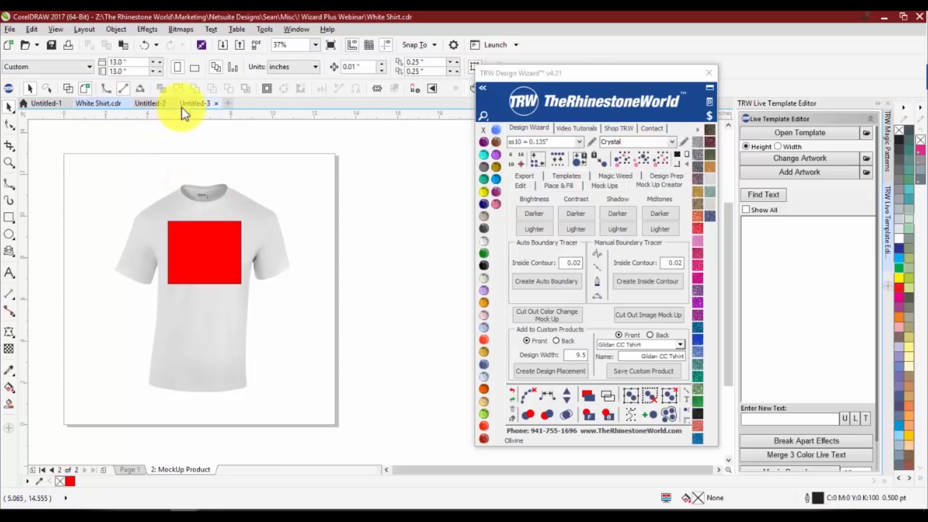
Check the Template Type choices in the mock-up settings, and restart the TRW Design Wizard
click(607, 187)
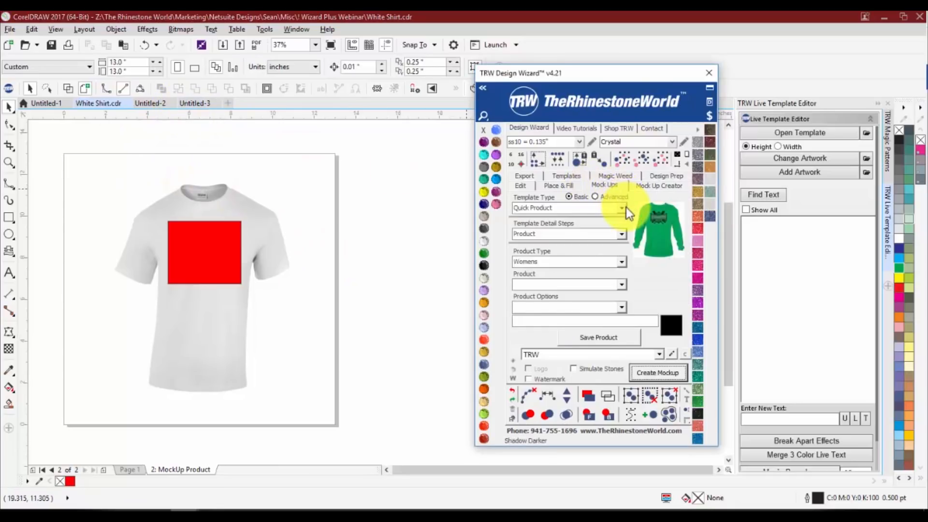
click(622, 208)
click(709, 73)
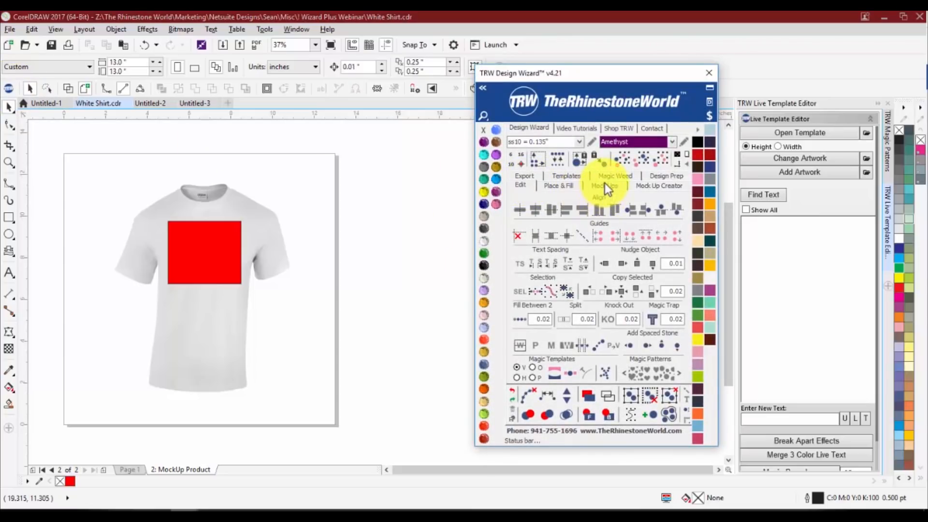
Set up a Quick Product mock-up at the Product step, with product type Custom and the front Gildan CC Tshirt as the product
click(606, 184)
click(621, 209)
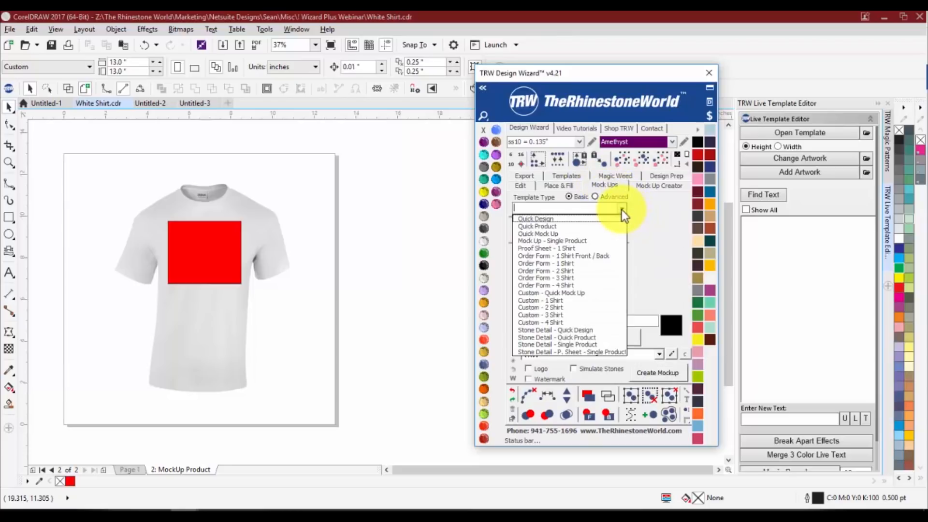
click(613, 228)
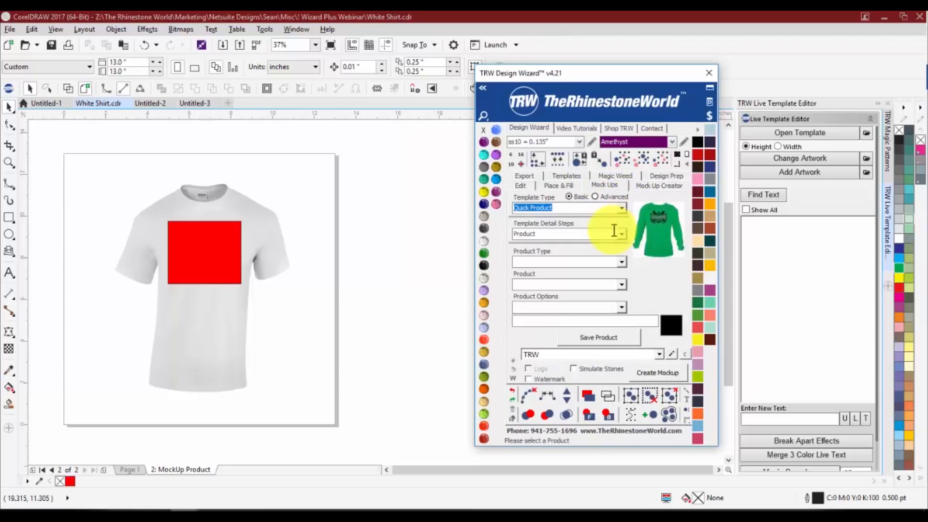
click(621, 234)
click(610, 245)
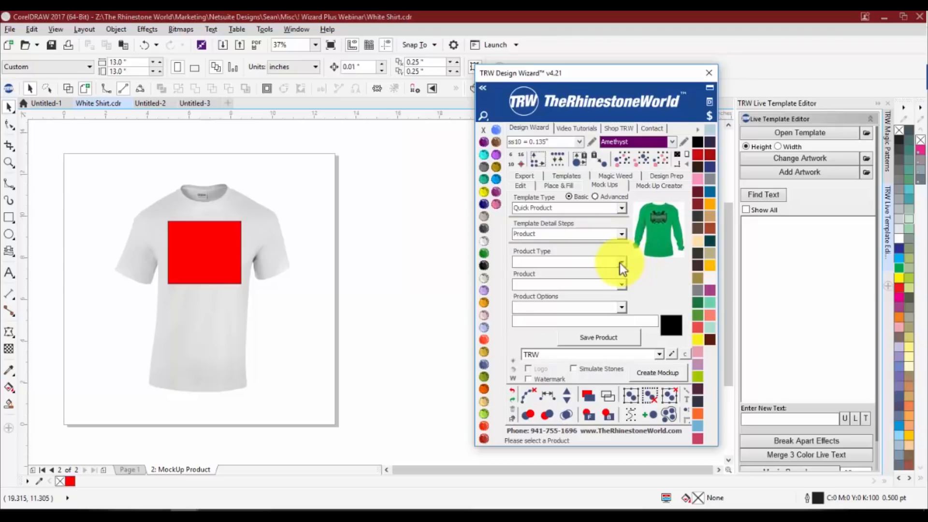
click(620, 262)
click(564, 309)
click(621, 285)
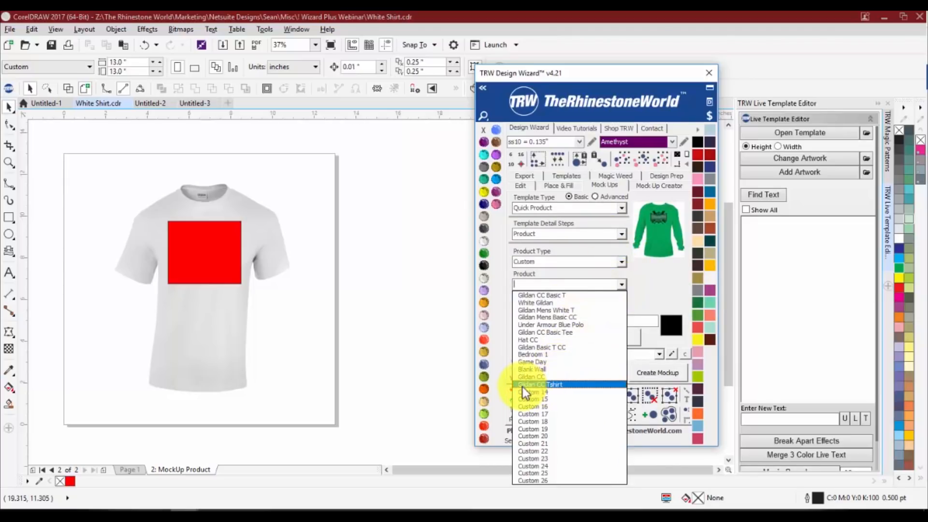
click(550, 385)
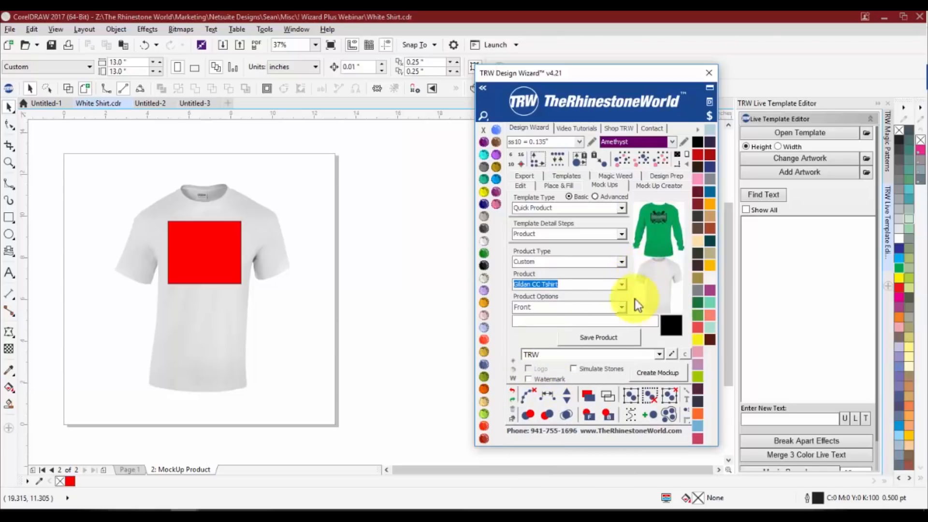
Copy the Lakewood Mustangs Basketball design from the first page of Untitled-3 into a new document and fit the page to it
click(147, 103)
click(195, 103)
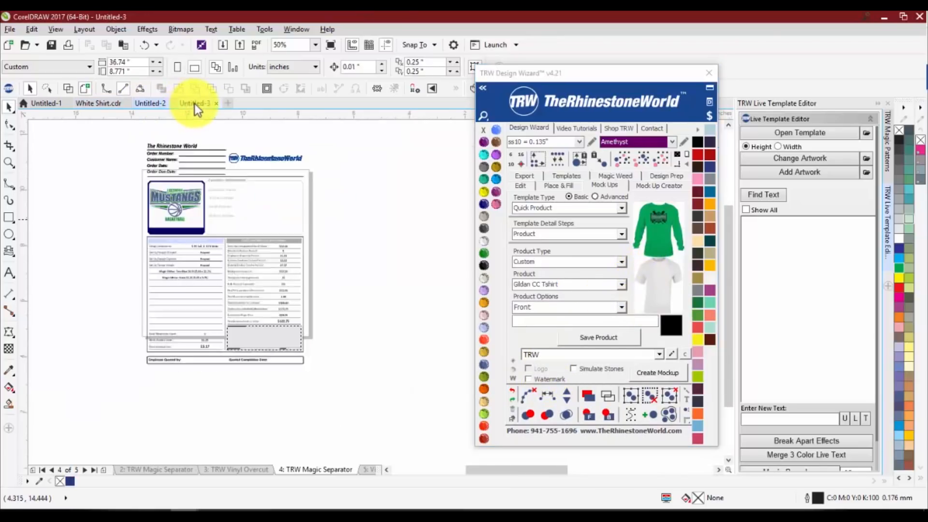
click(131, 469)
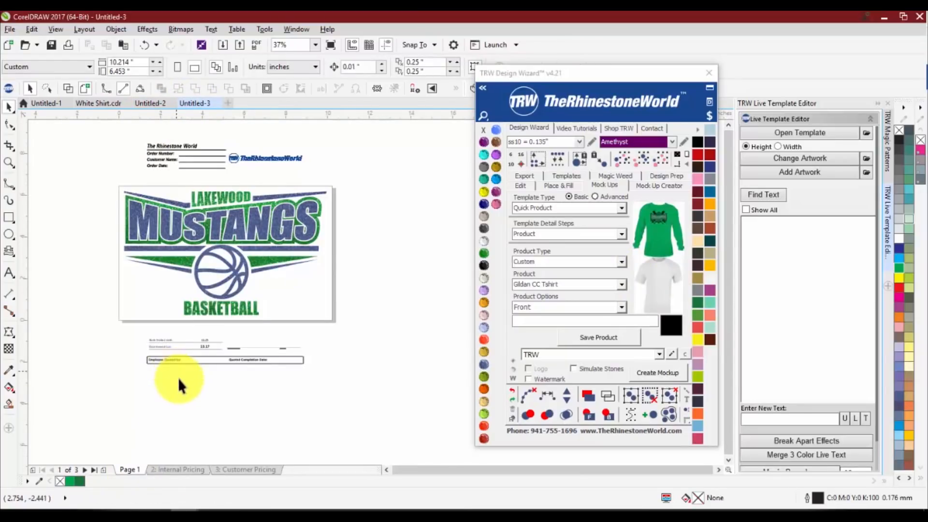
drag(111, 183, 332, 321)
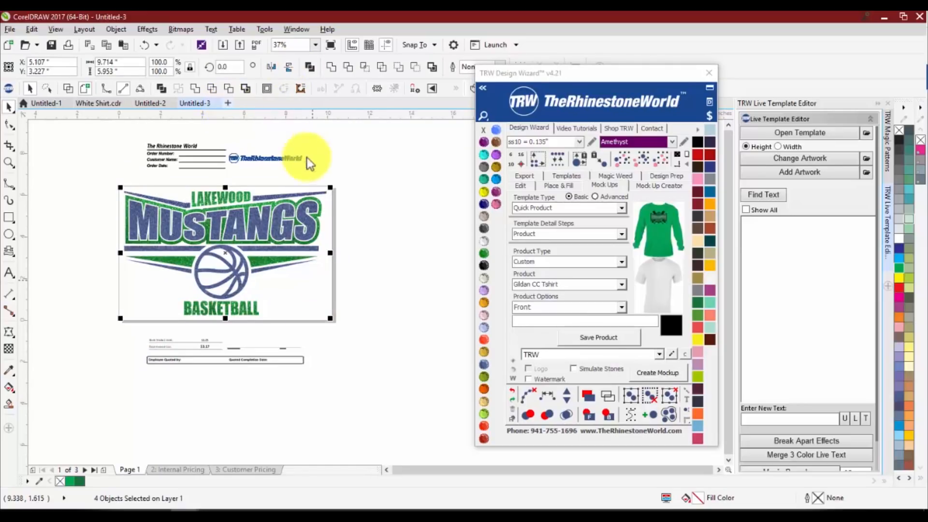
key(ctrl+n)
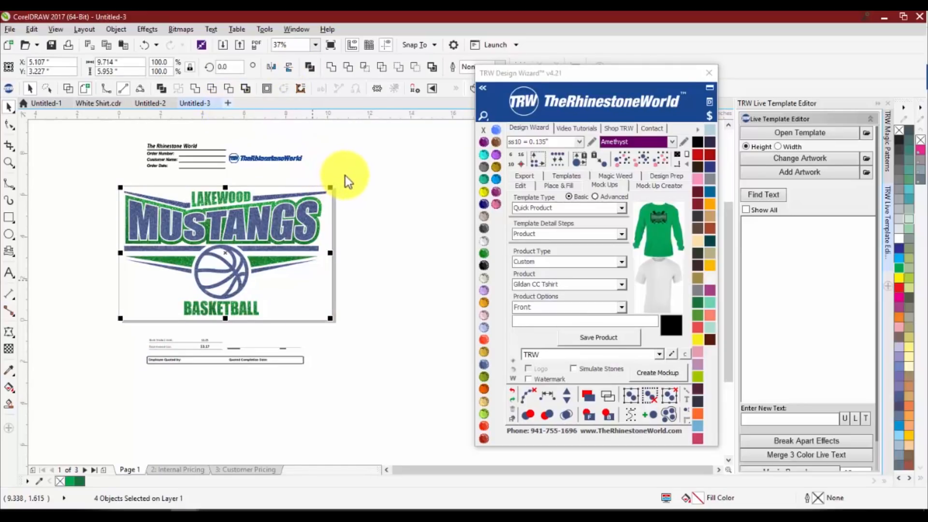
key(ctrl+v)
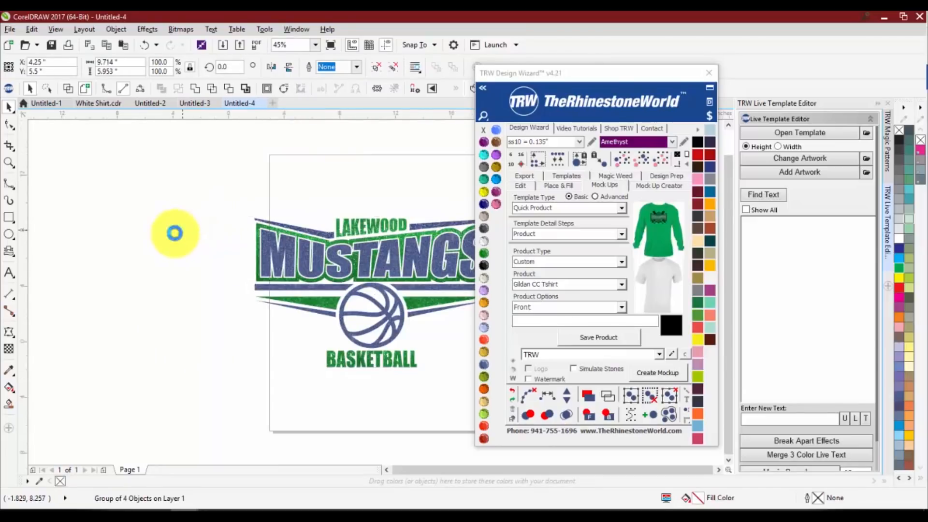
scroll(174, 232, down, 2)
click(690, 155)
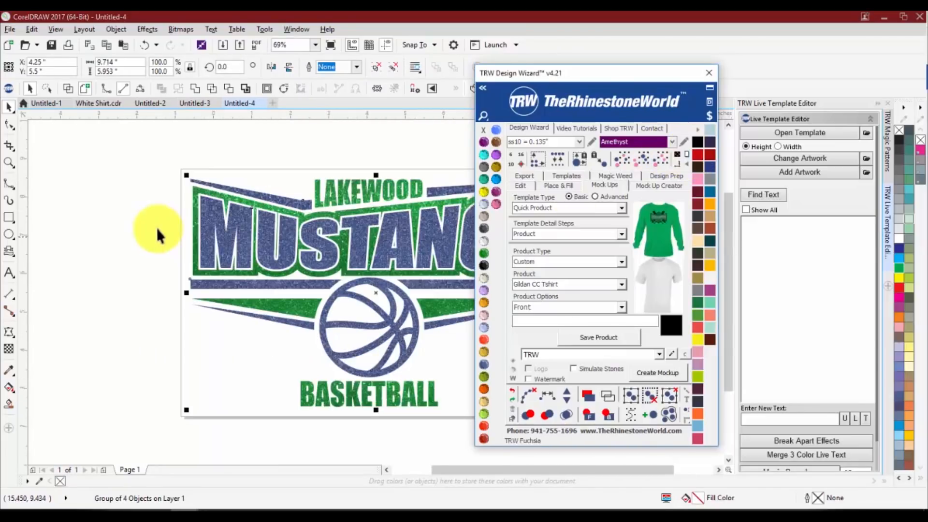
scroll(157, 228, down, 3)
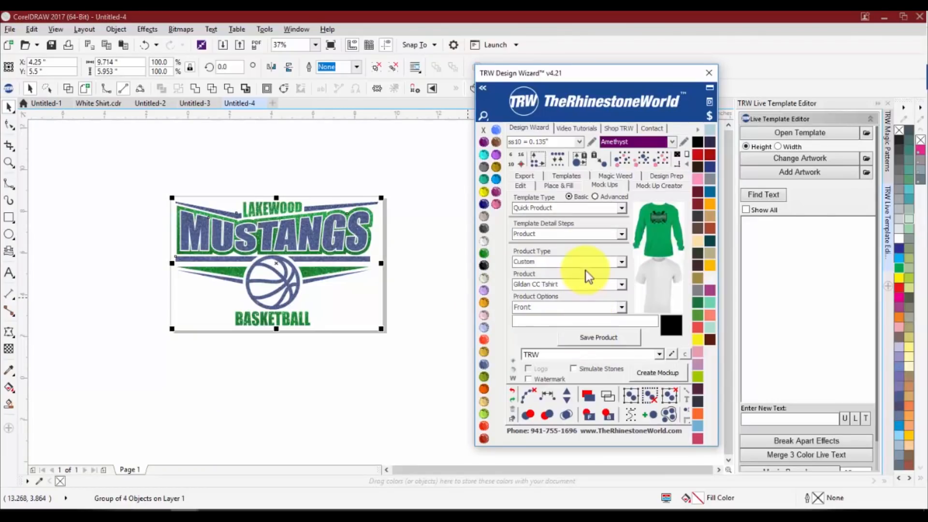
Save the front Gildan CC Tshirt as the product for the mock-up
click(292, 367)
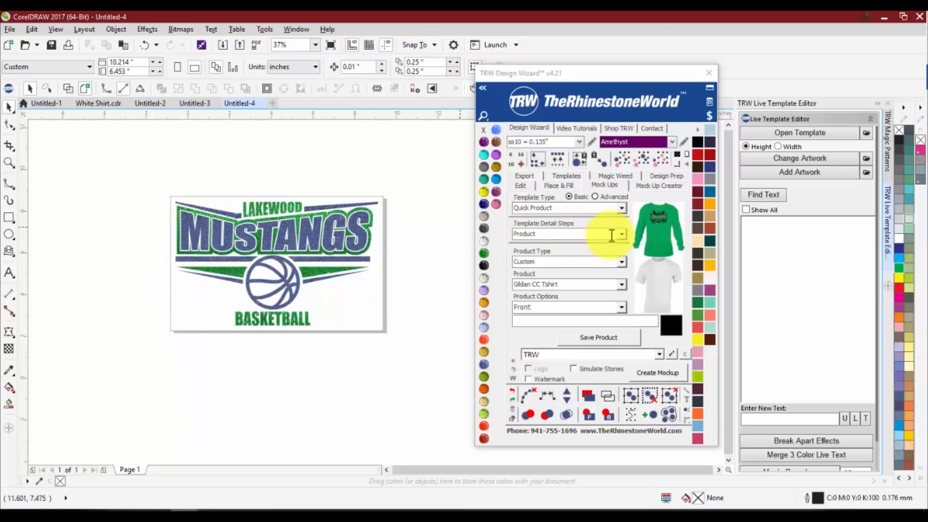
drag(144, 178, 396, 342)
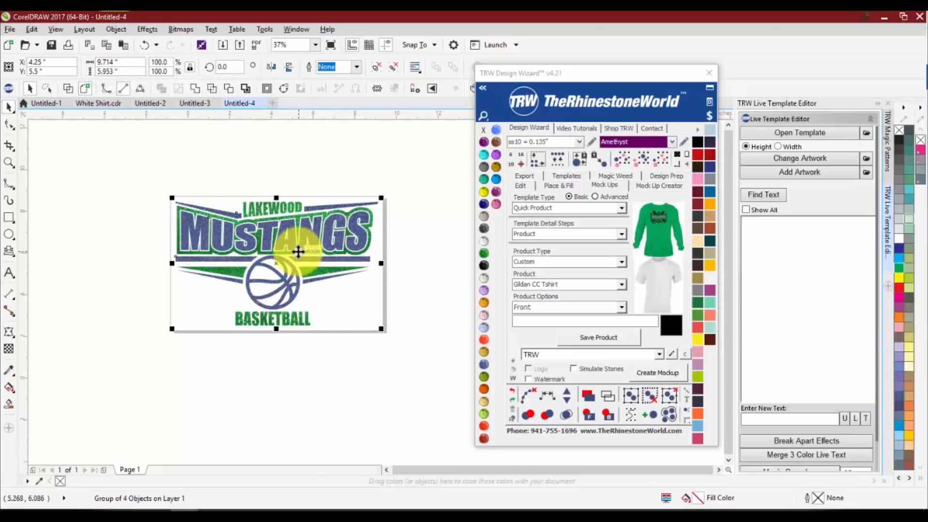
click(130, 64)
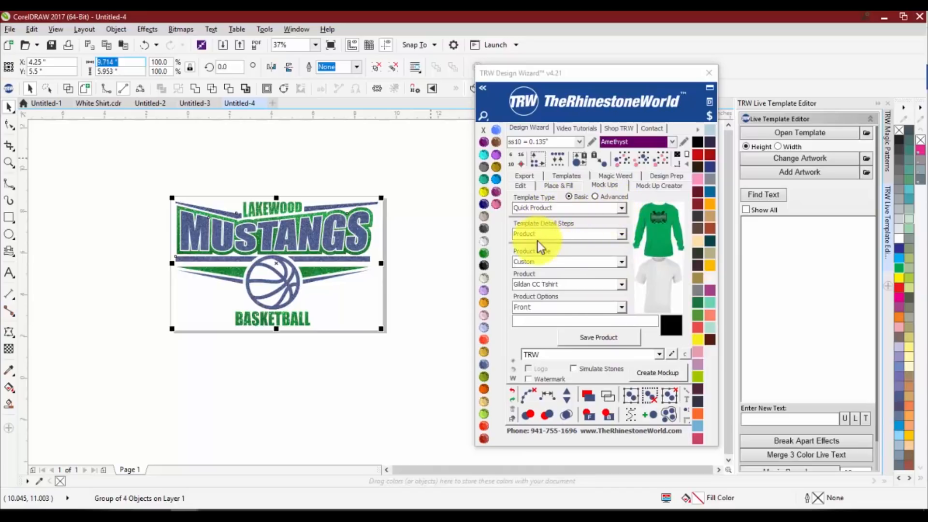
click(590, 341)
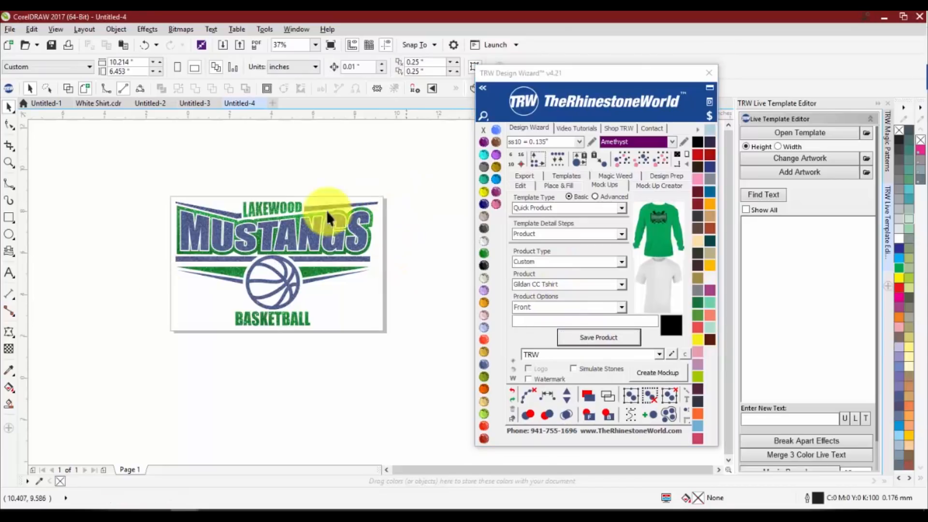
Set the template detail step to Design, save the whole Mustangs artwork as the design and create the mock-up
drag(406, 174, 131, 358)
click(622, 234)
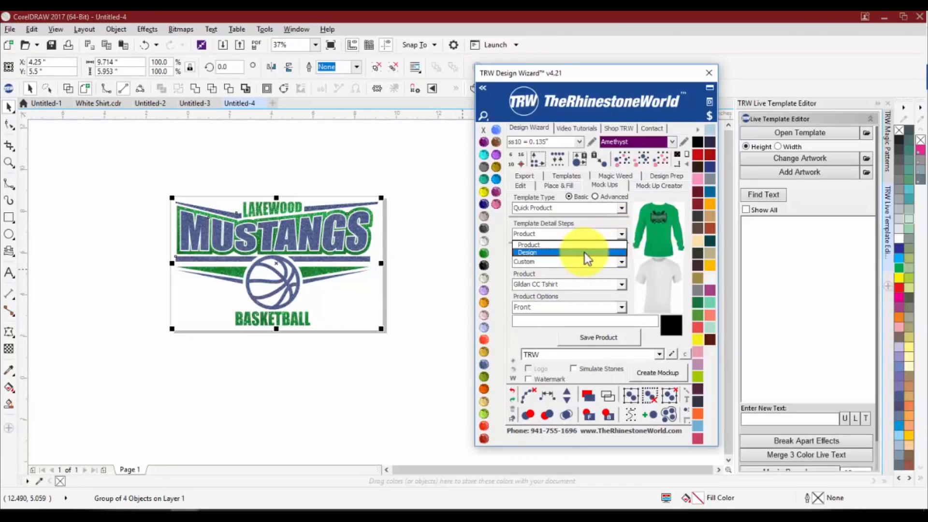
click(584, 252)
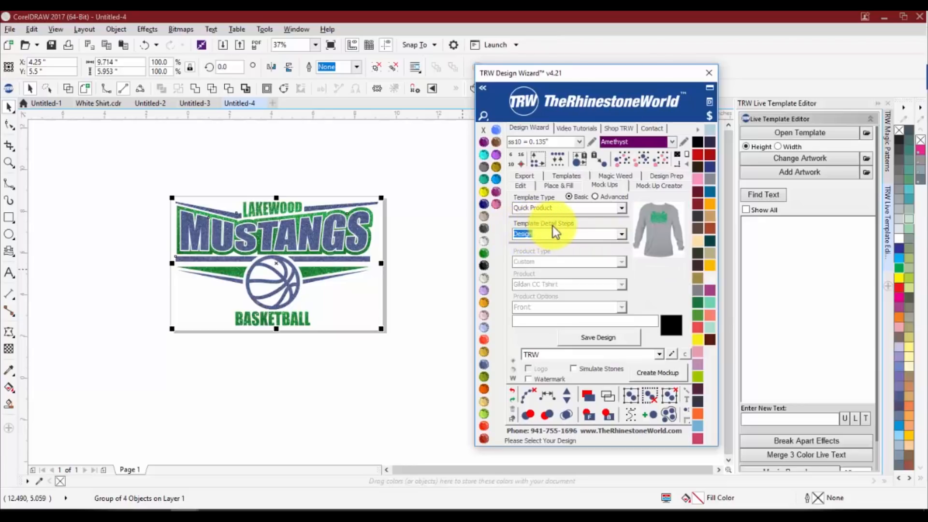
click(598, 338)
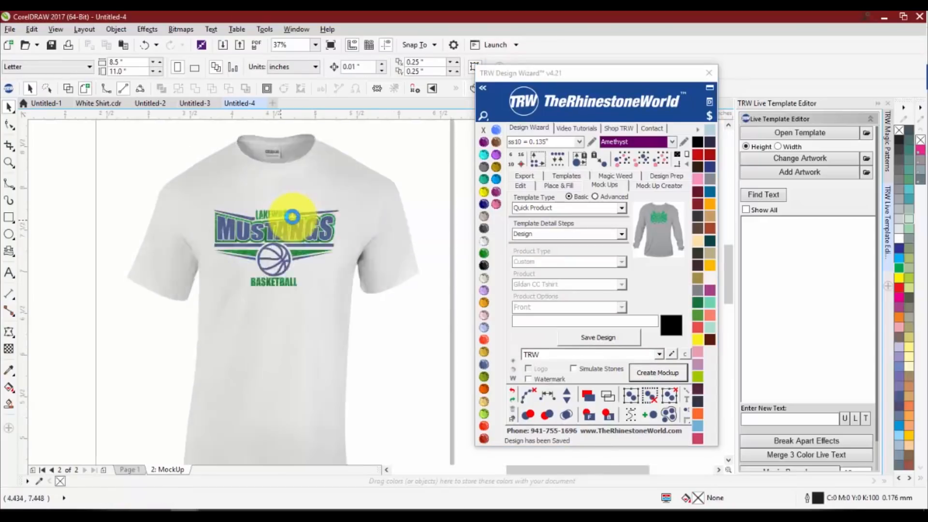
Try several palette colors on the mock-up shirt, including Citrine, and finish with Crystal
click(324, 169)
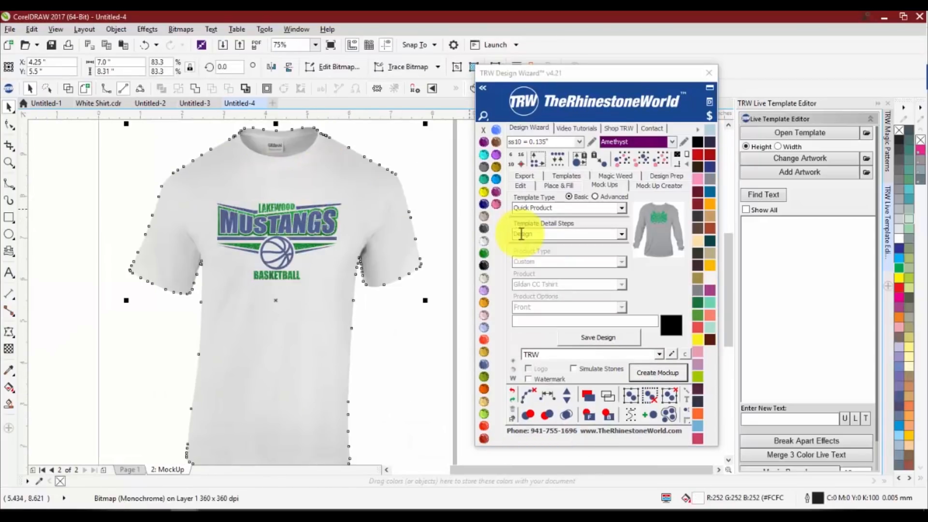
click(484, 265)
click(485, 180)
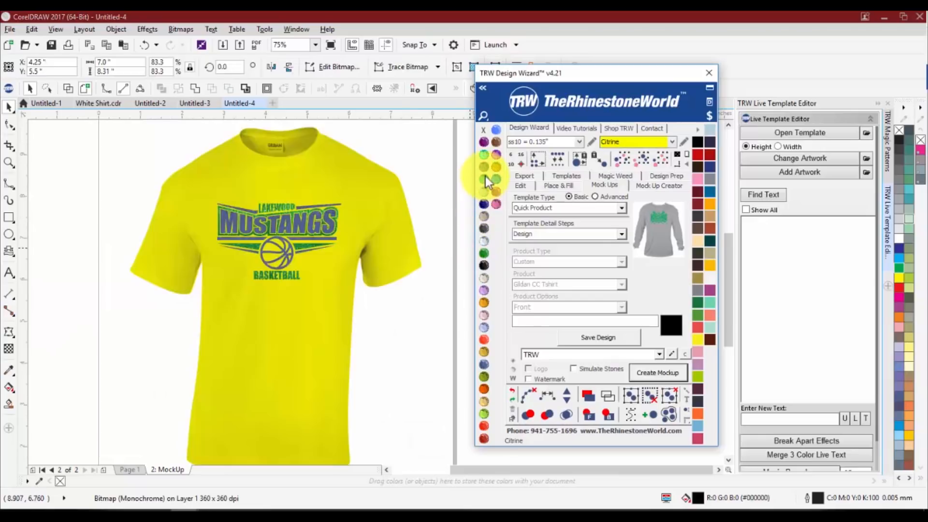
click(485, 178)
click(485, 166)
click(485, 241)
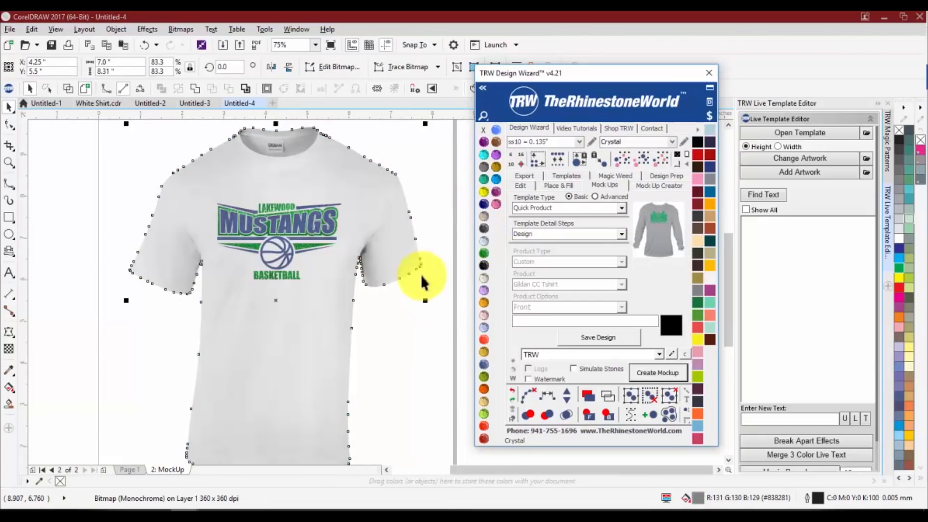
click(419, 280)
Enlarge the Mustangs design on the shirt to about 3.48 by 2.13 inches and move it slightly higher on the chest
scroll(285, 222, down, 1)
scroll(275, 211, up, 1)
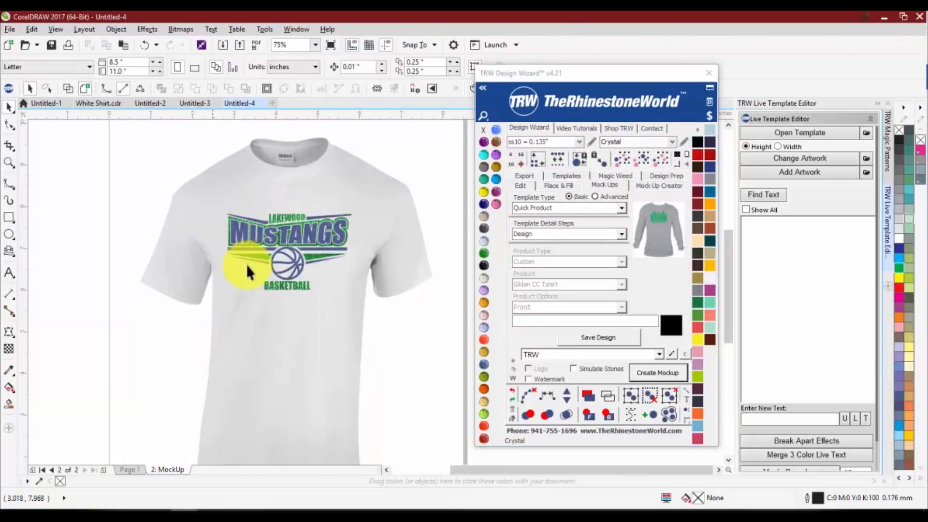
scroll(333, 232, up, 3)
scroll(337, 244, down, 3)
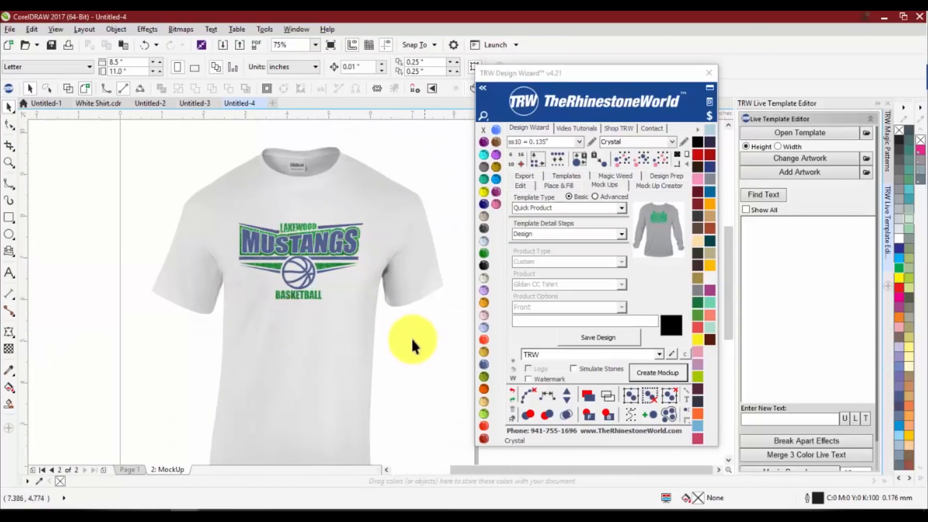
drag(411, 338, 208, 199)
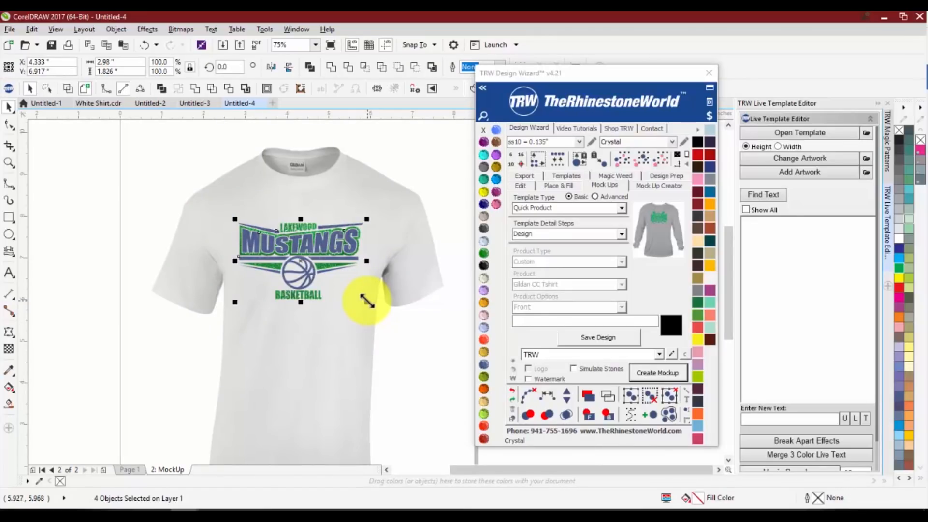
click(364, 297)
drag(407, 349, 202, 202)
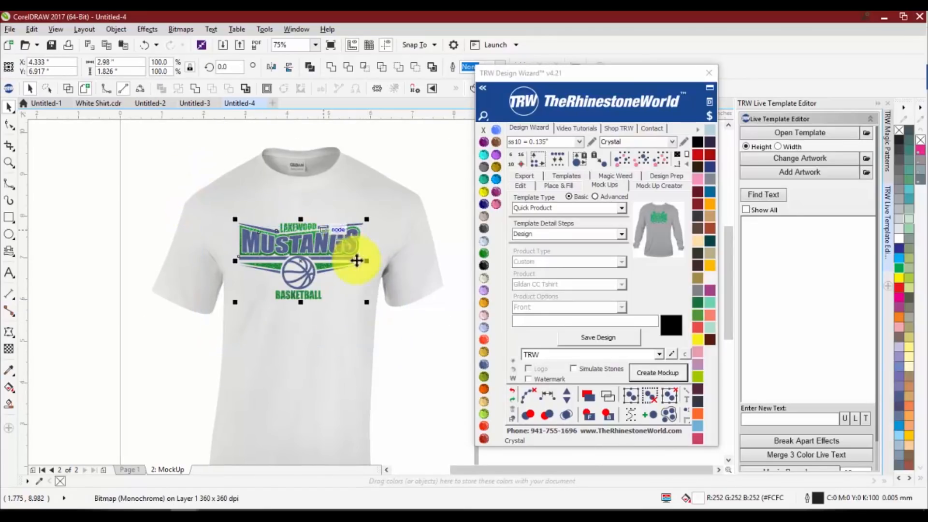
drag(364, 304, 387, 324)
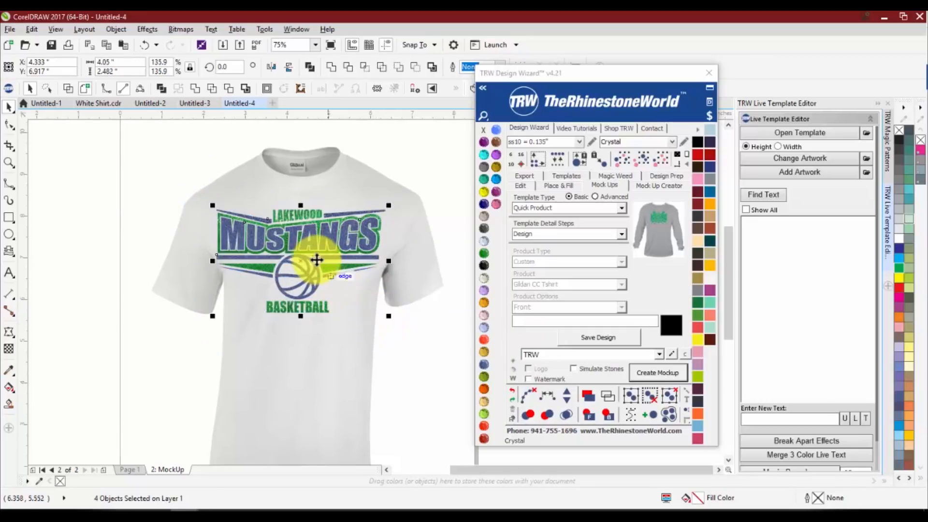
drag(309, 246, 309, 239)
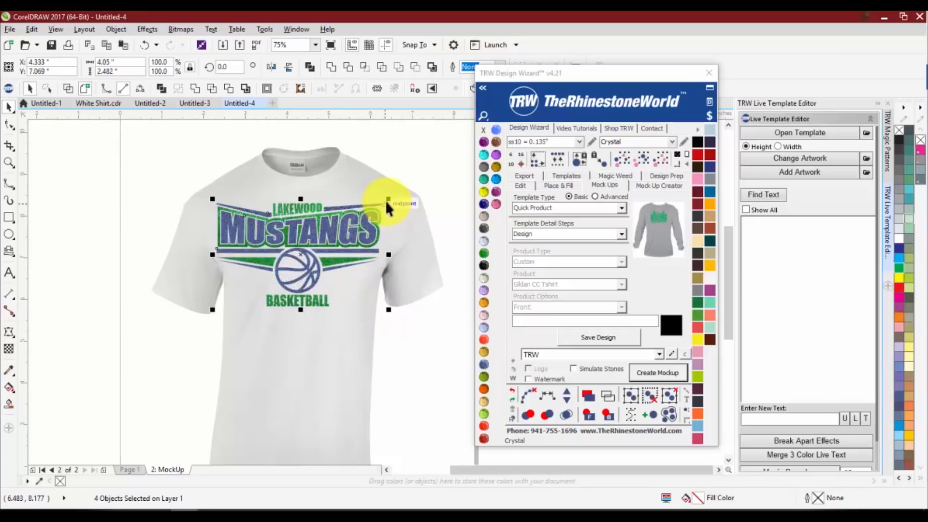
drag(388, 198, 369, 207)
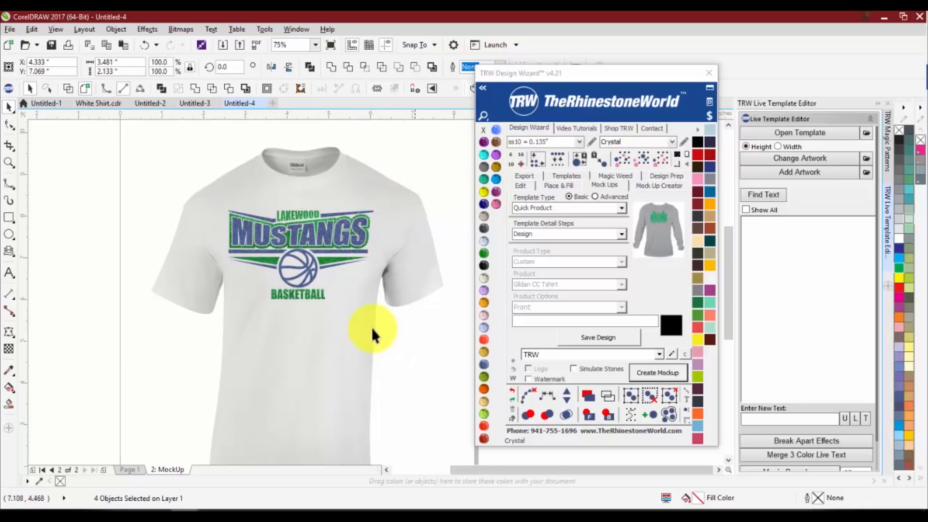
click(341, 316)
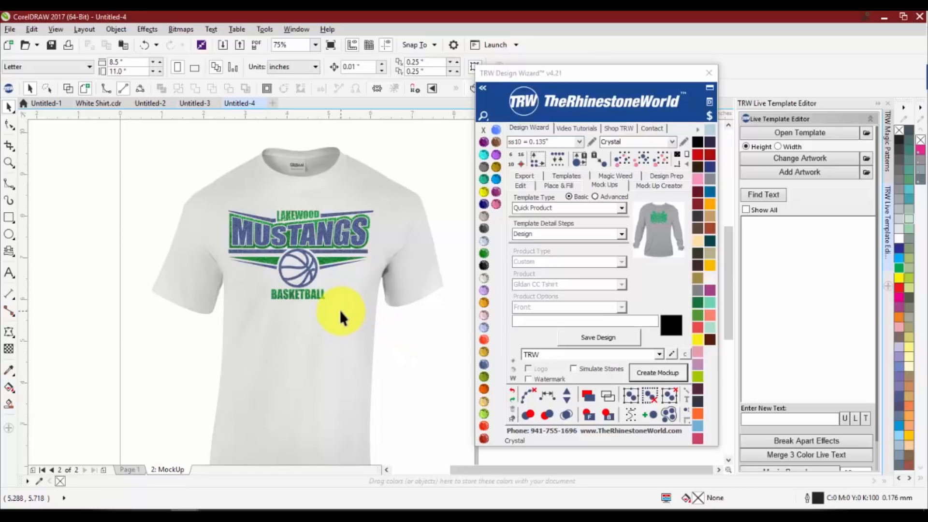